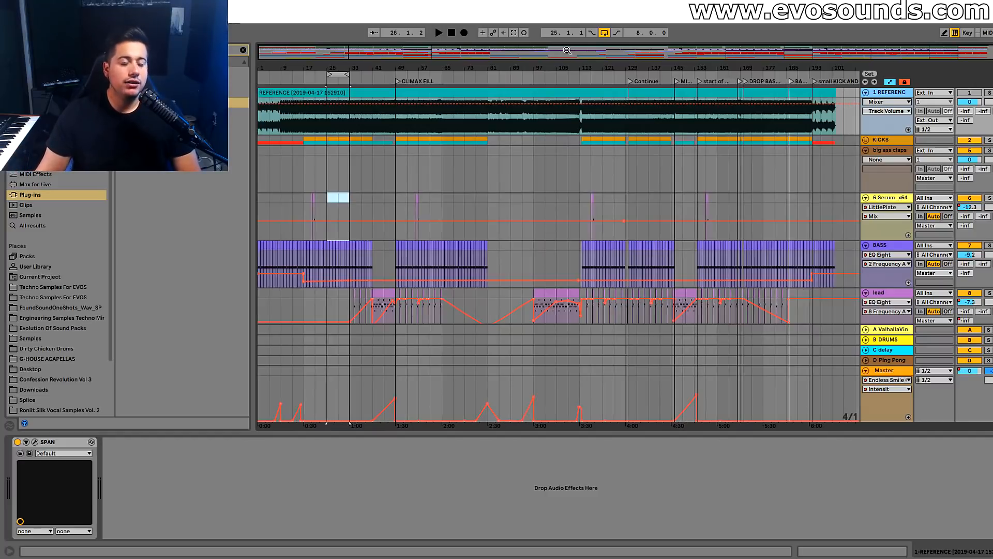
Place the playback start at bar 25 on the Serum_x64 track
left_click_drag(301, 56, 295, 135)
left_click(455, 197)
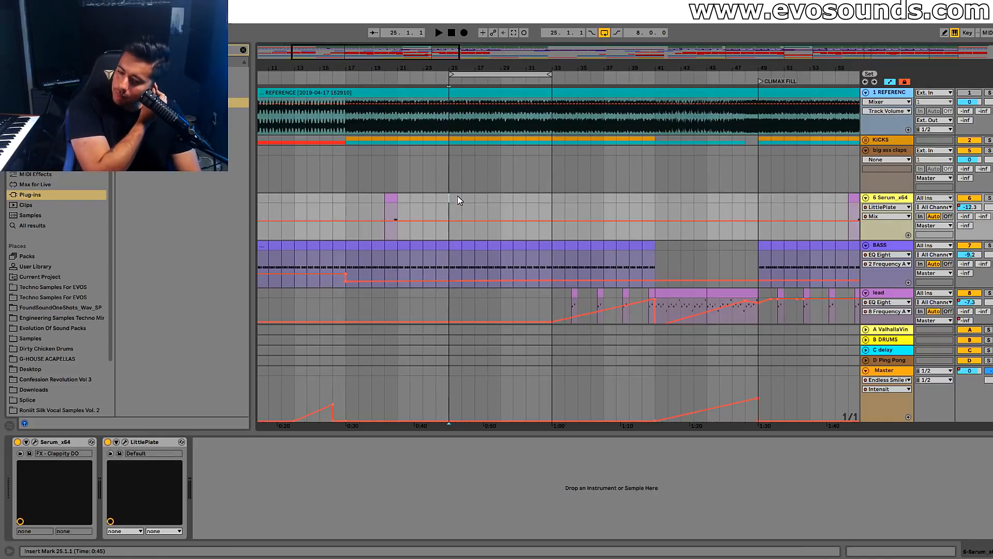
left_click_drag(428, 51, 530, 49)
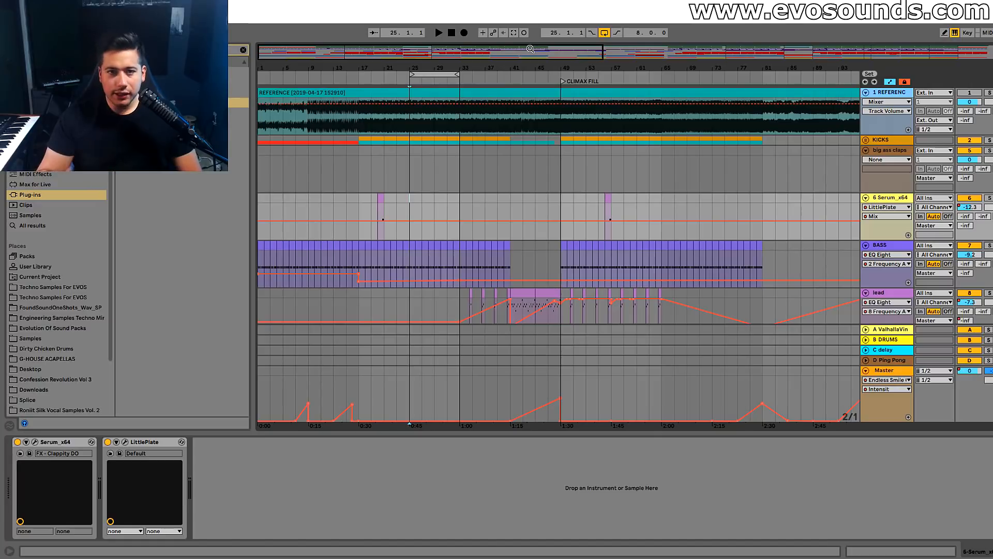
Find the WLM Meter plug-in in the browser and add it after SPAN on the reference track
left_click(866, 106)
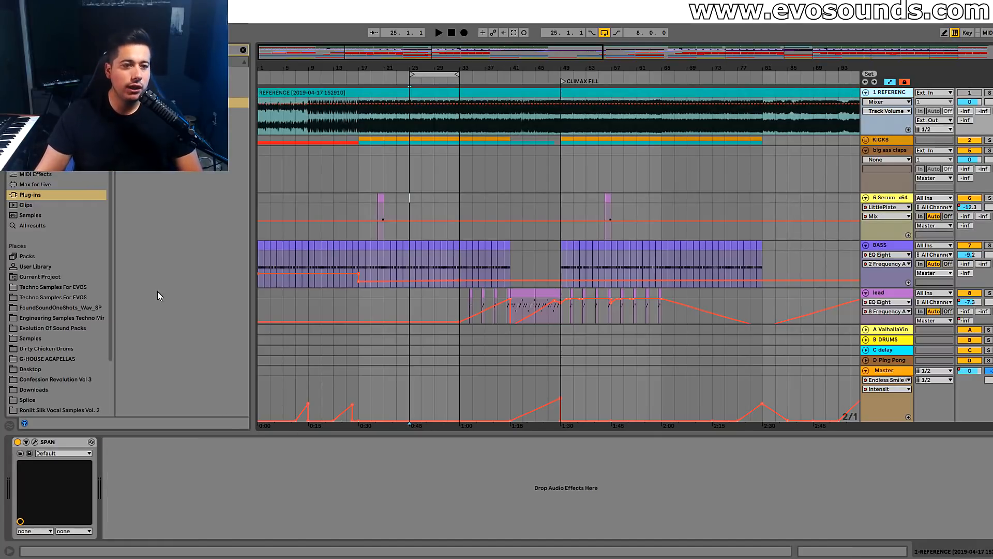
left_click(244, 51)
left_click(243, 51)
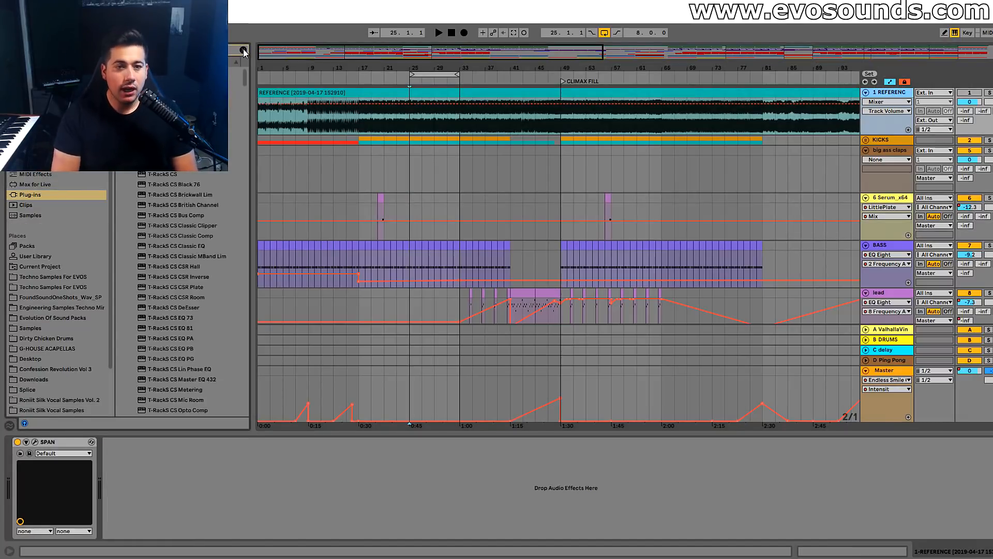
type("span")
left_click_drag(179, 210, 150, 481)
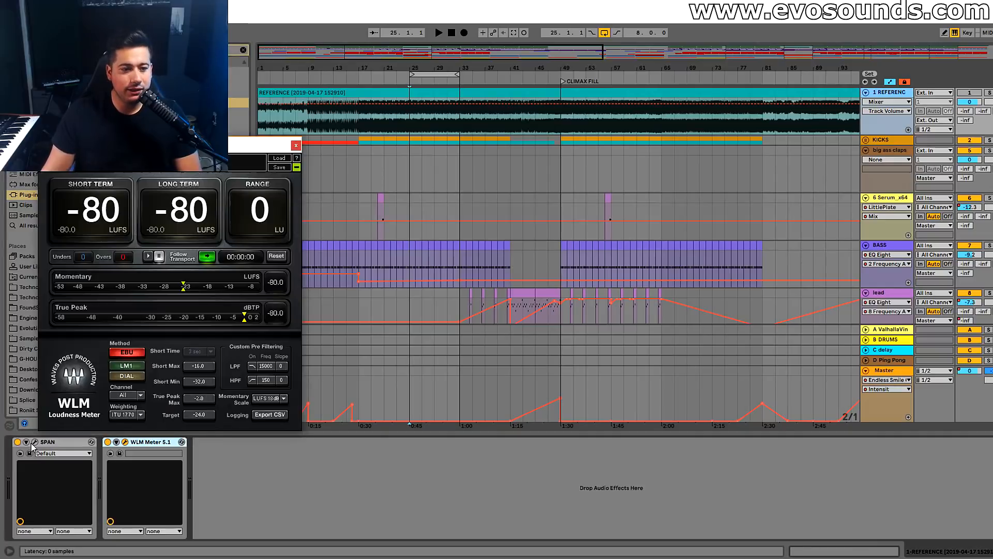
Show the reference track's SPAN analyzer, play from bar 25 and hold its spectrum, and stop playback
left_click_drag(167, 49, 415, 133)
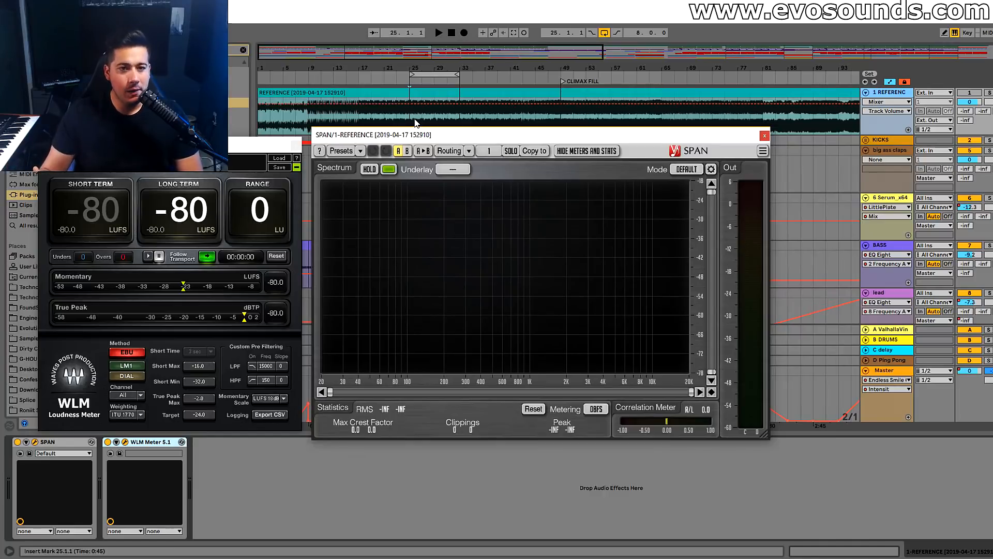
key("space")
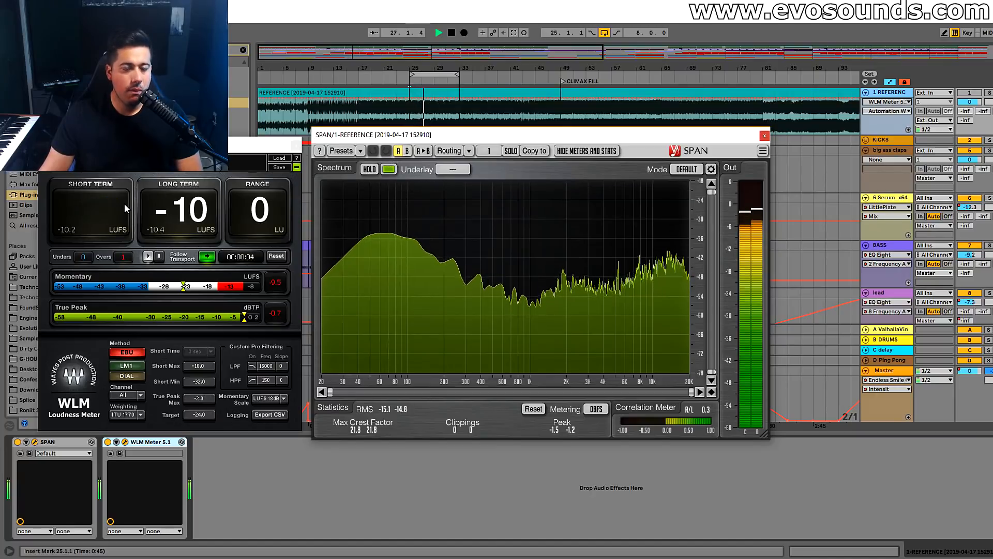
left_click(369, 169)
key("space")
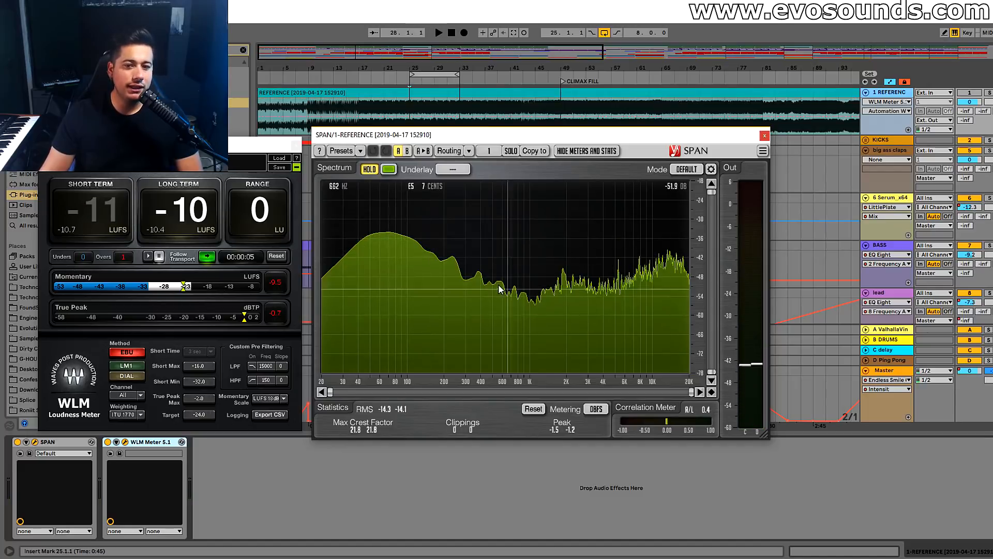
Bring up the master track's SPAN and WLM Meter in the mixer view and arrange them beside the reference track's meters
key("Tab")
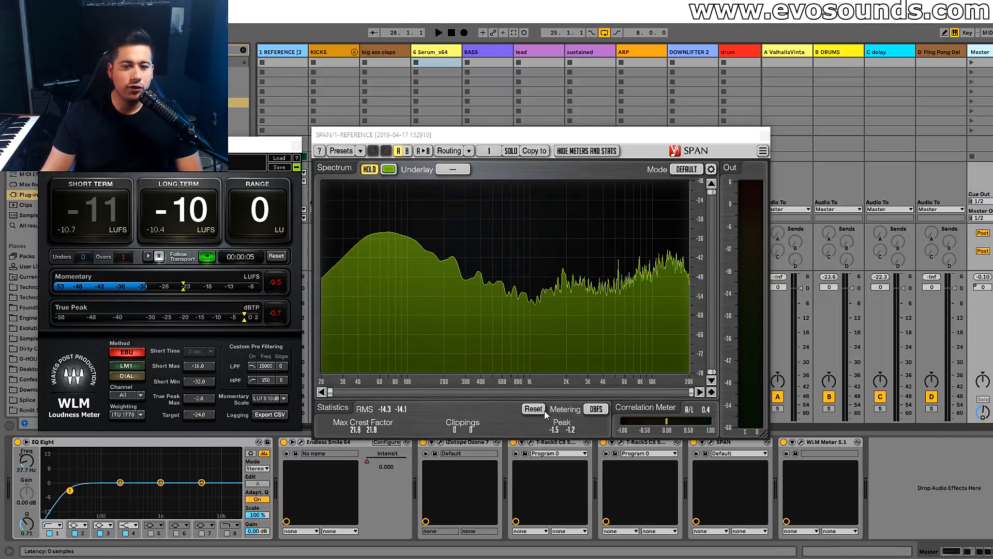
left_click(710, 443)
left_click_drag(381, 157, 944, 257)
left_click_drag(544, 131, 259, 258)
left_click_drag(233, 145, 223, 34)
left_click(556, 443)
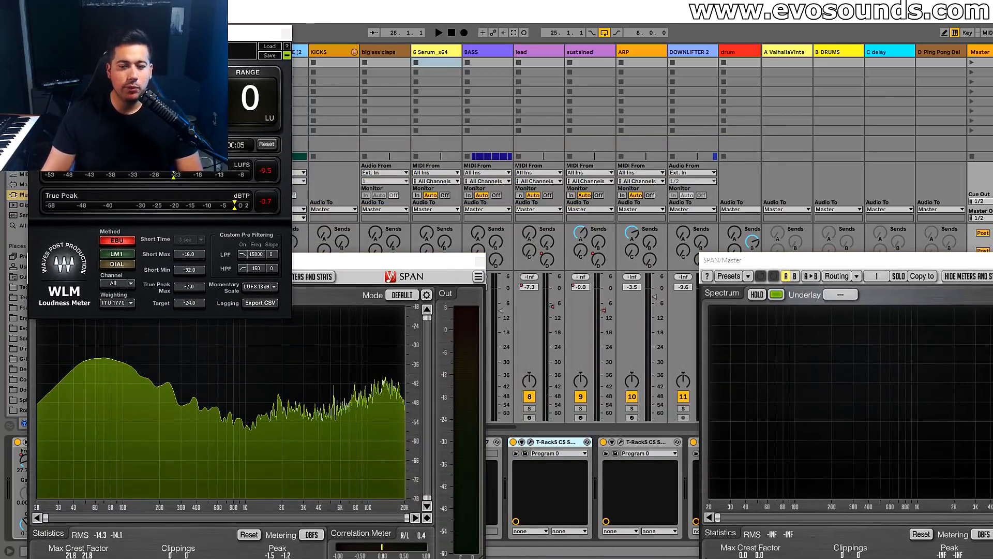
left_click_drag(814, 262, 720, 83)
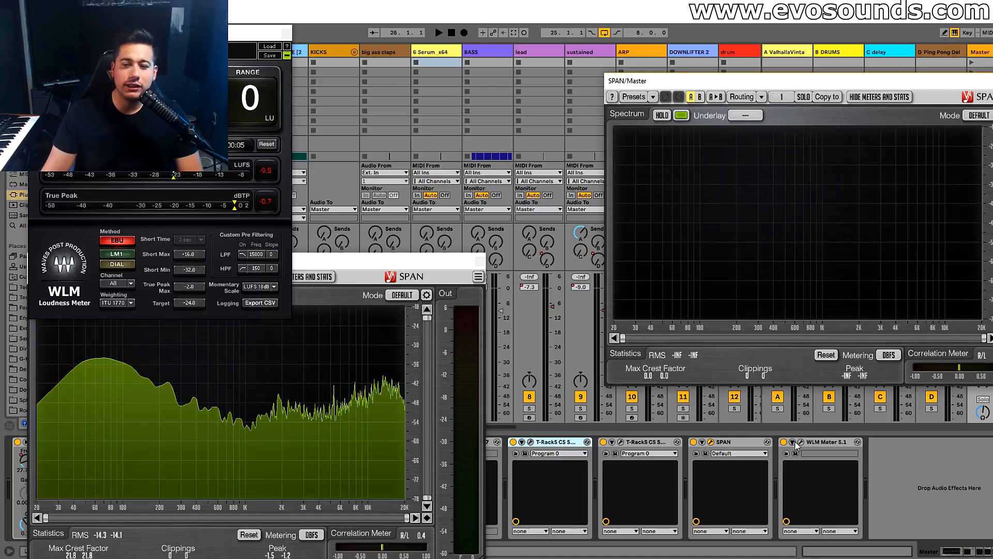
left_click_drag(159, 172, 797, 257)
Play the section from bar 25 to compare the master with the reference, holding the master SPAN spectrum
key("space")
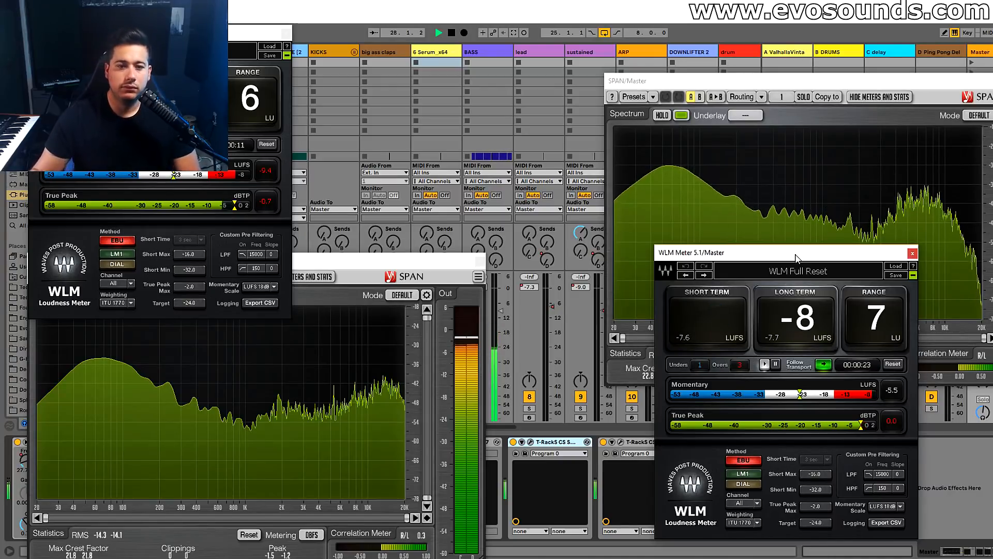
key("space")
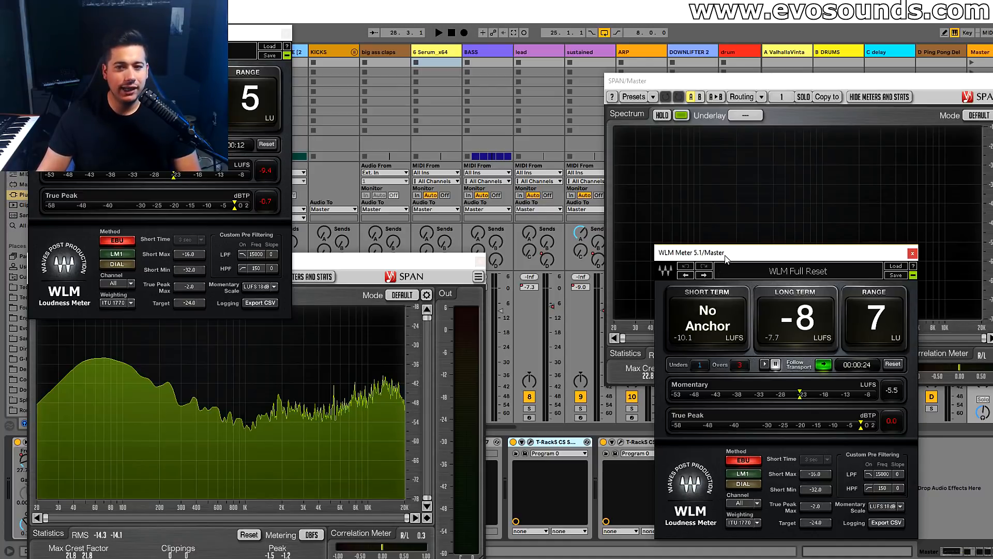
left_click_drag(725, 261, 734, 287)
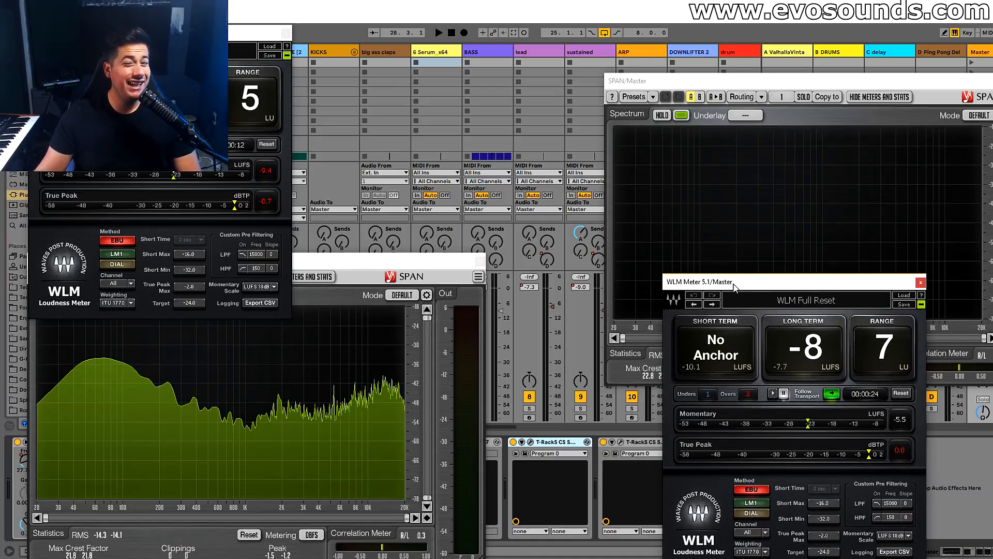
key("space")
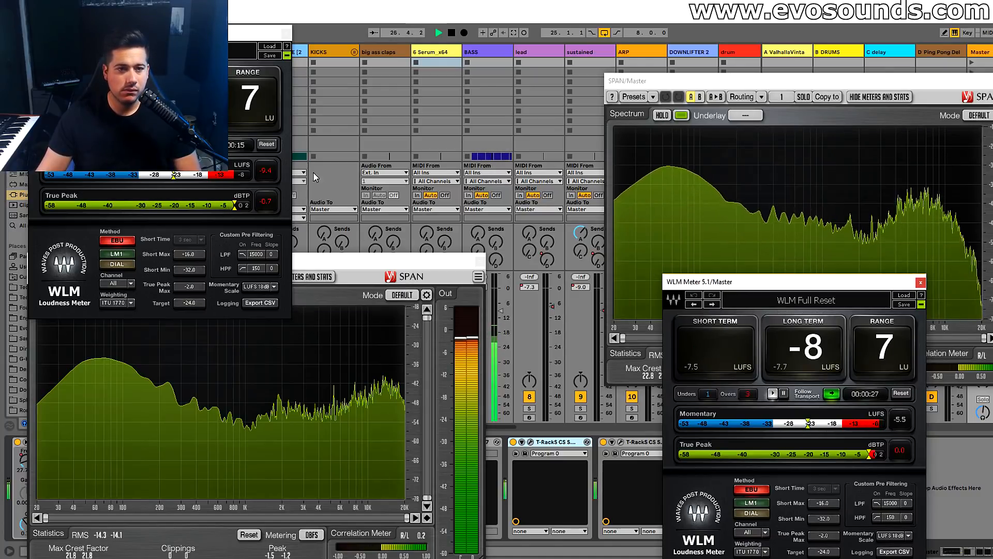
left_click(661, 115)
key("space")
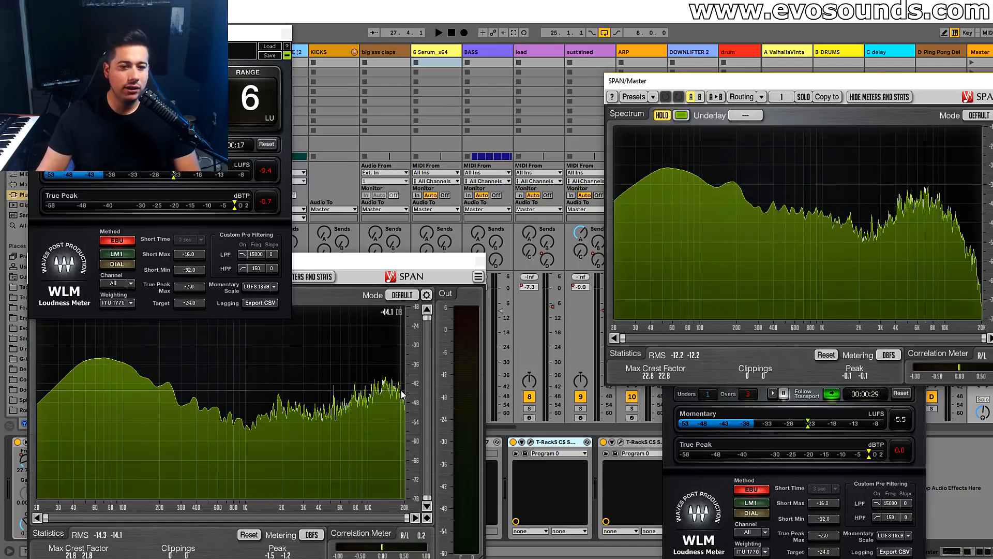
Examine the reference spectrum's high end, and close all SPAN and WLM Meter windows
left_click_drag(367, 261, 419, 195)
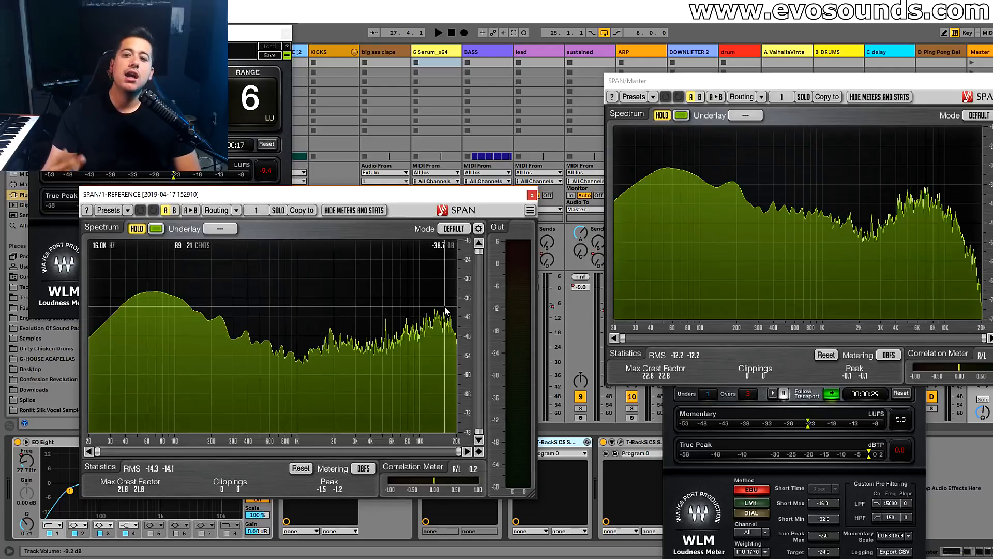
left_click(531, 194)
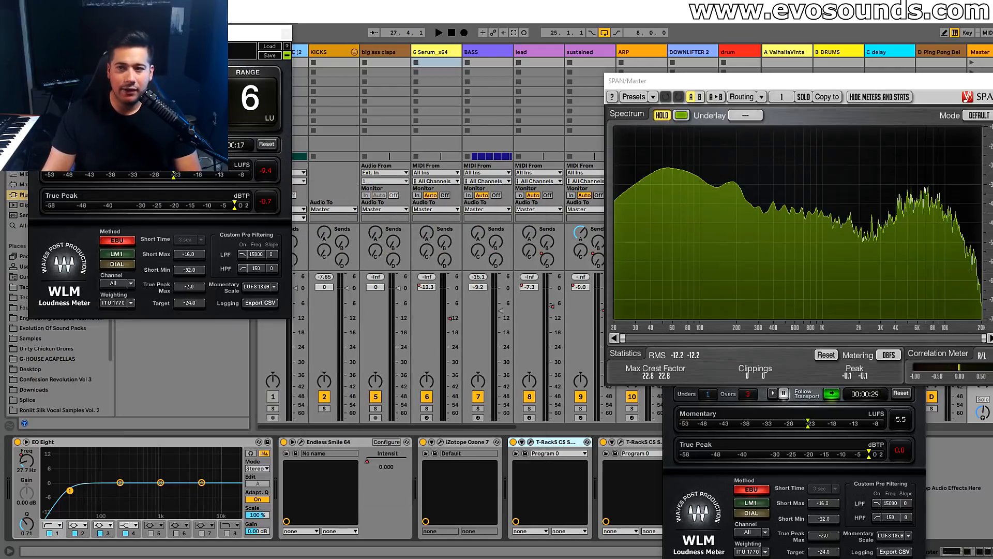
left_click_drag(698, 81, 458, 98)
left_click(816, 100)
left_click(920, 281)
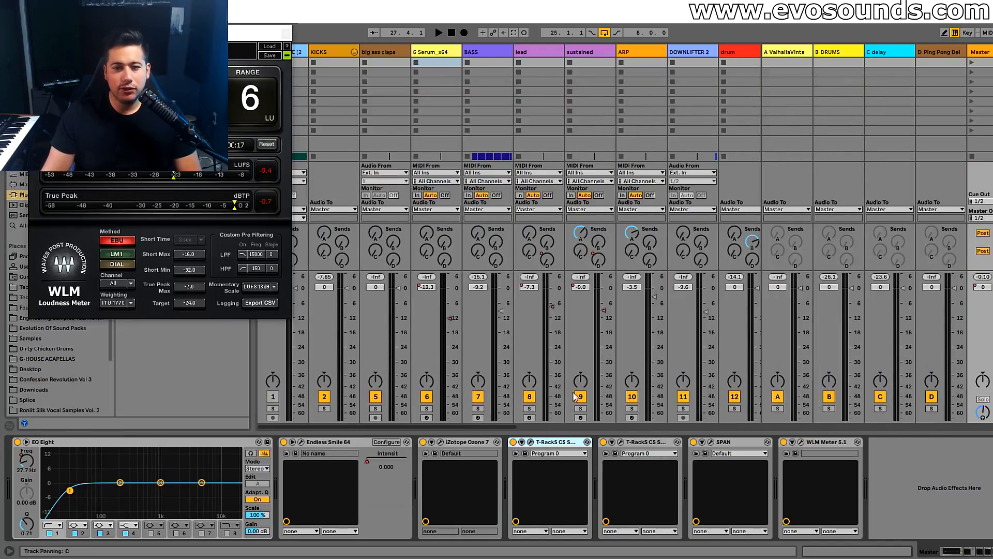
left_click(287, 40)
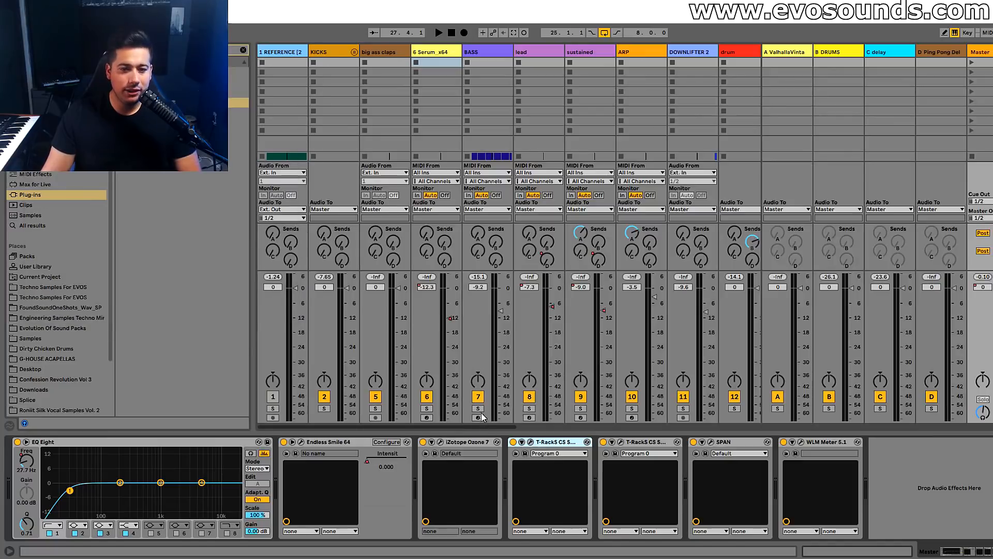
Set the playback start to bar 49 at the CLIMAX FILL marker in the arrangement and briefly play from there
key("Tab")
left_click_drag(455, 55, 455, 68)
left_click(545, 211)
key("space")
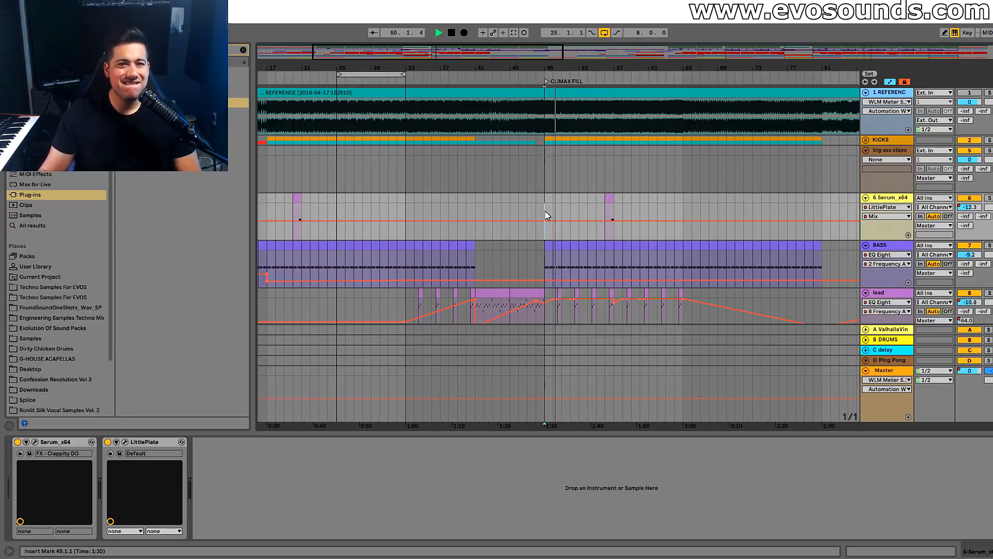
key("space")
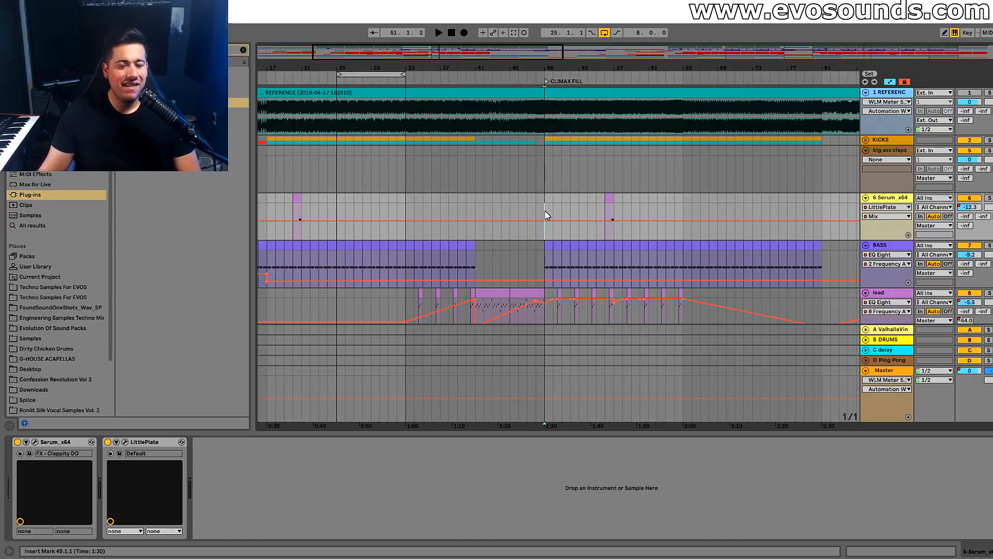
scroll(833, 187, "down", 2)
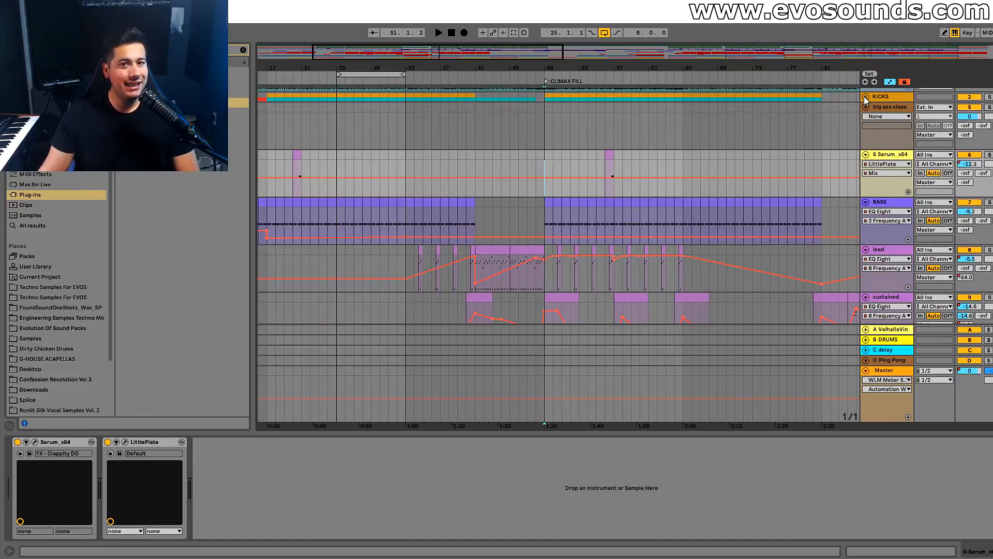
Check the settings of both T-RackS Stealth Limiters on the master track, leaving only the first one open
key("Tab")
left_click(986, 54)
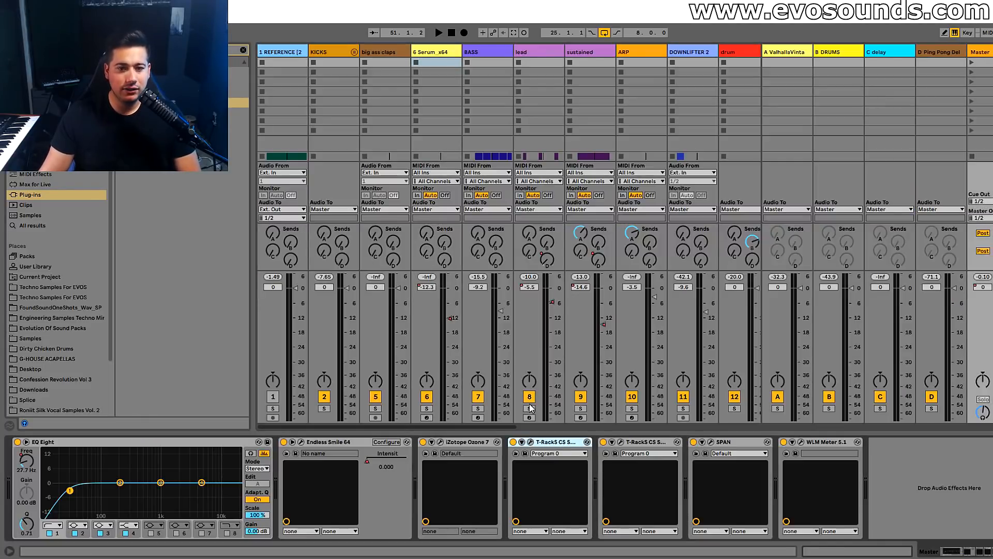
left_click(530, 442)
left_click_drag(296, 299, 530, 220)
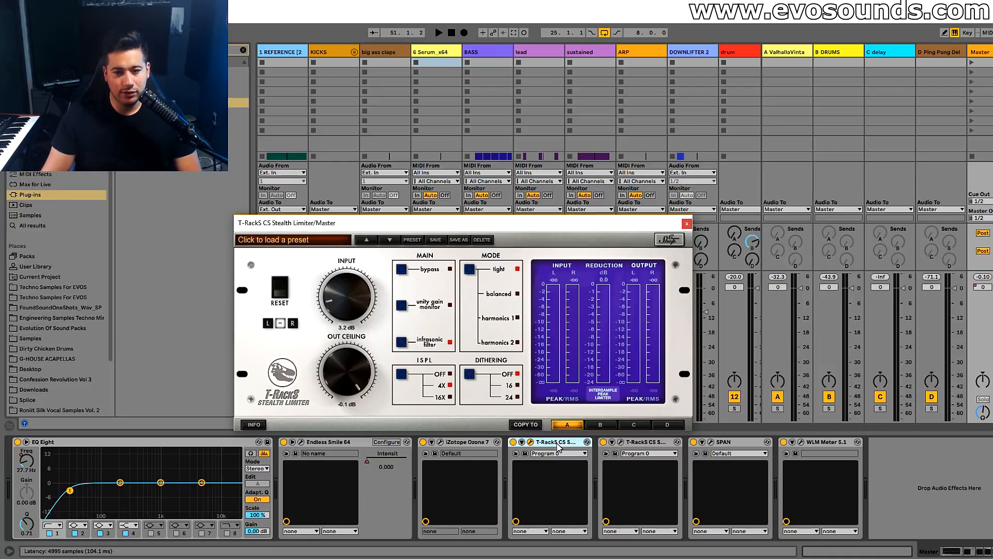
left_click(620, 441)
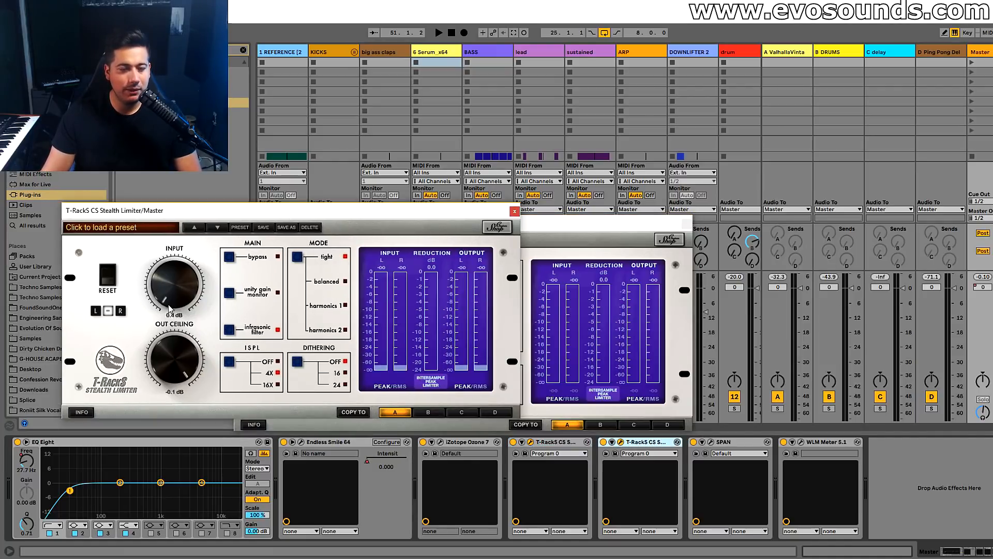
left_click(515, 211)
Show the master's WLM Meter beside the limiter and play from bar 49 to check the loudness
left_click(800, 443)
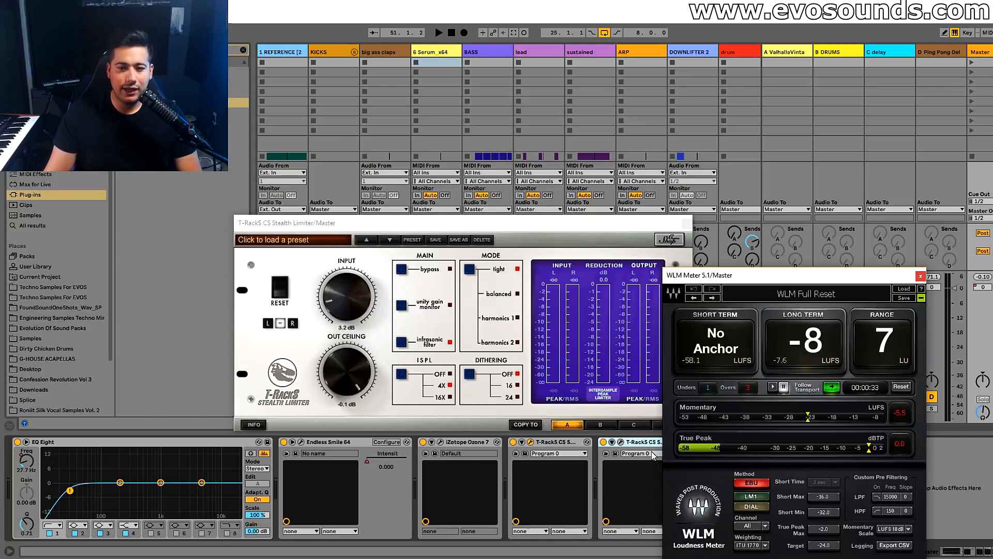
key("space")
left_click_drag(734, 275, 770, 121)
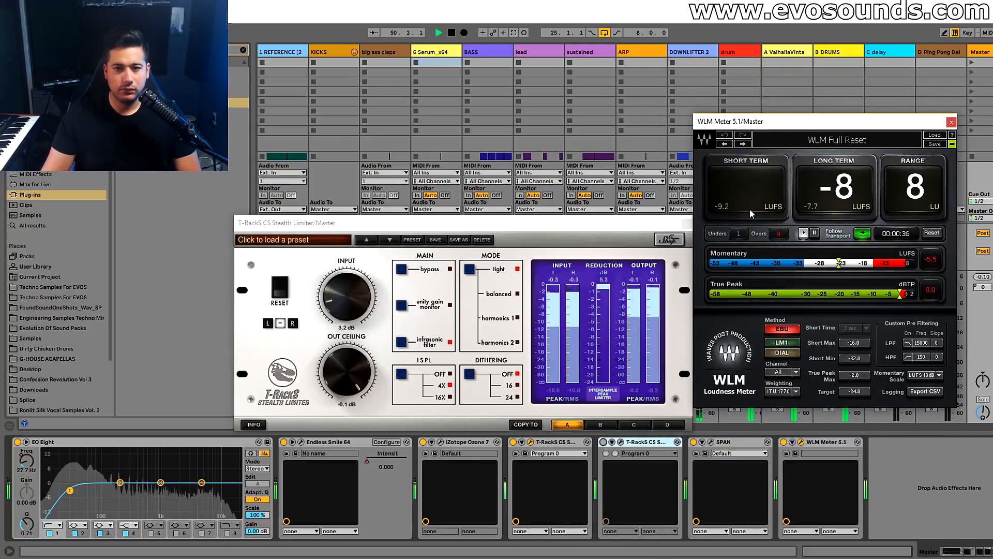
Remove the second Stealth Limiter from the master chain and set the remaining limiter's input to 2.3 dB
left_click(646, 441)
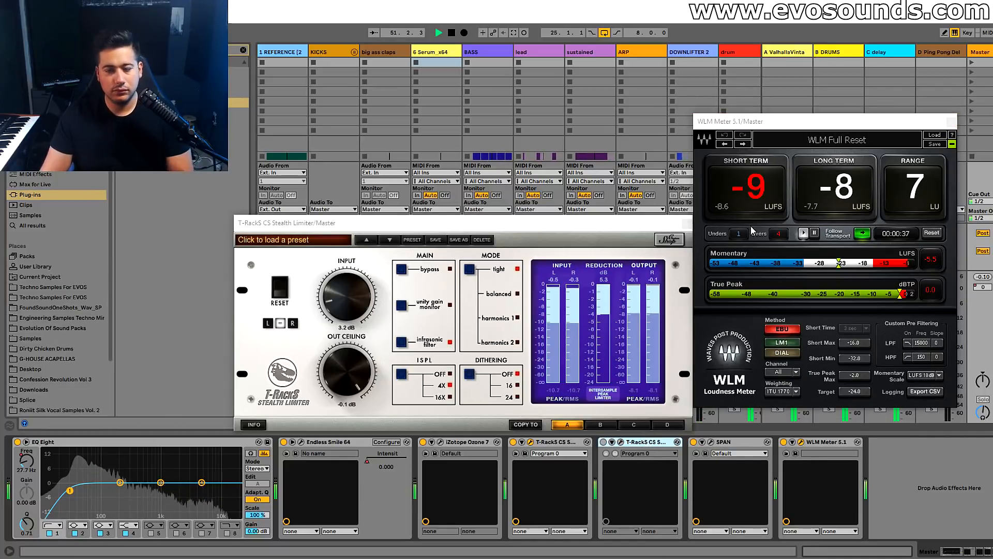
key("Delete")
left_click_drag(336, 305, 337, 325)
Watch the playing mix in the master's SPAN analyzer, close the limiter window, and stop playback
left_click(621, 442)
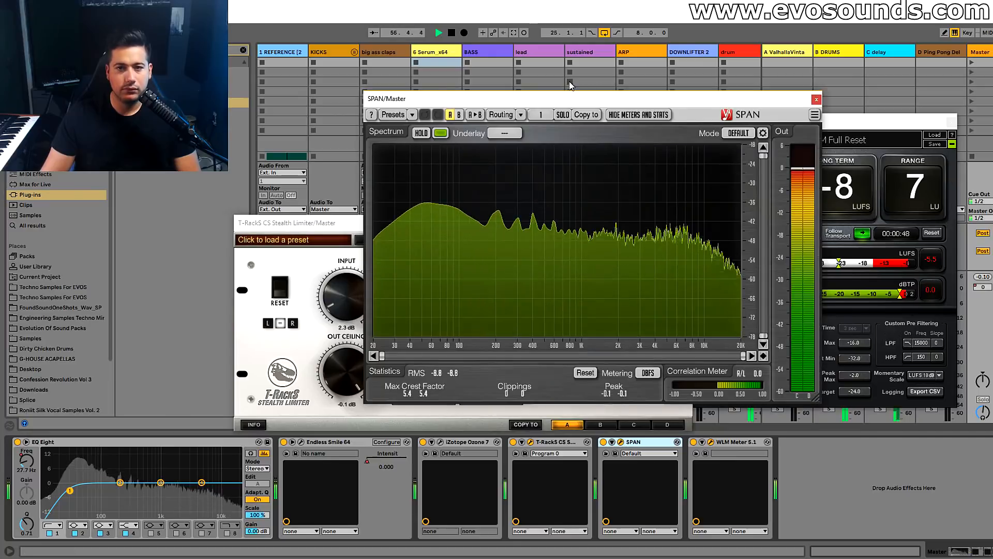
left_click_drag(580, 100, 743, 134)
left_click_drag(474, 226, 313, 214)
left_click(527, 212)
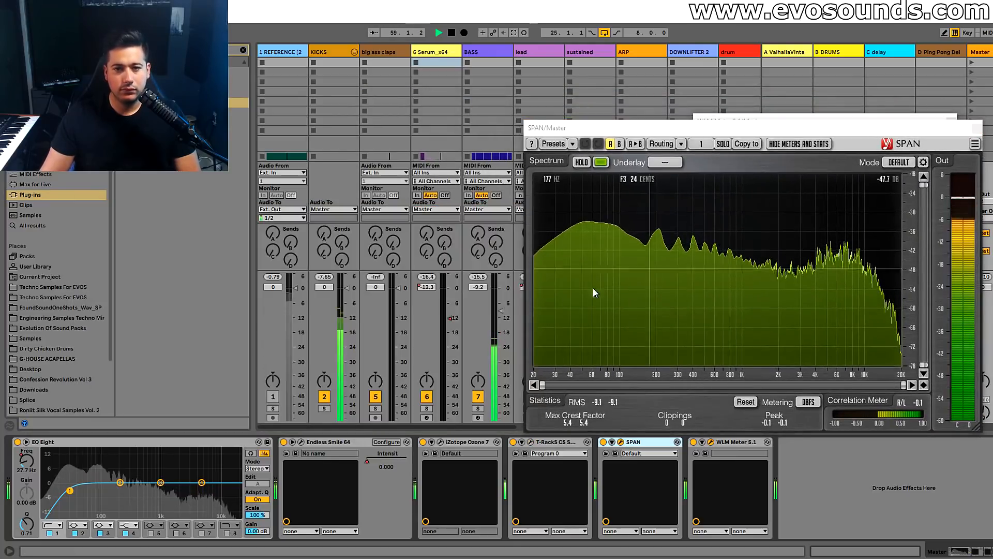
key("space")
Open the reference track's SPAN beside the master's, play from bar 49, and hold the master spectrum to compare them
left_click(294, 62)
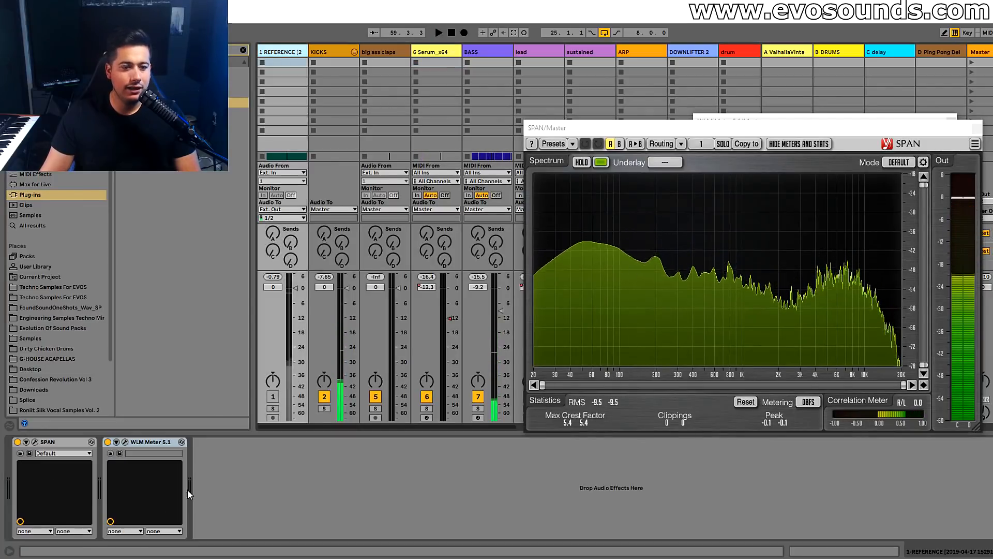
left_click(35, 442)
key("space")
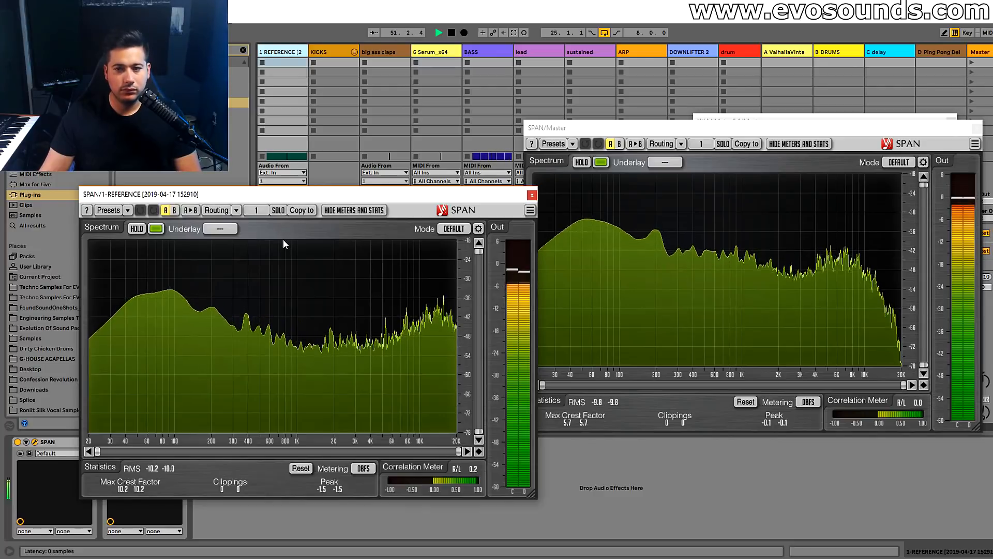
left_click(582, 163)
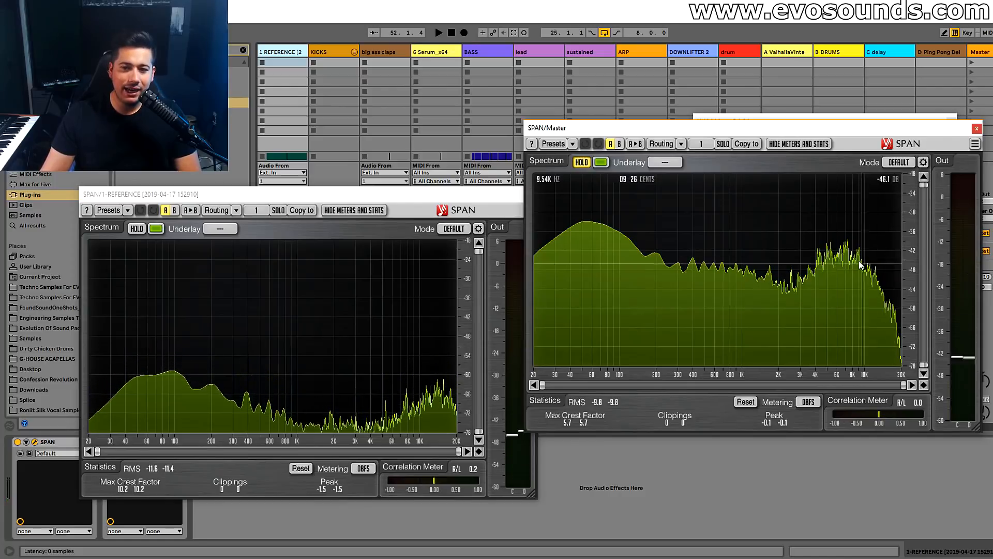
Close the reference track's SPAN window and return to the master track's effect chain
left_click(511, 200)
left_click(531, 194)
left_click(631, 224)
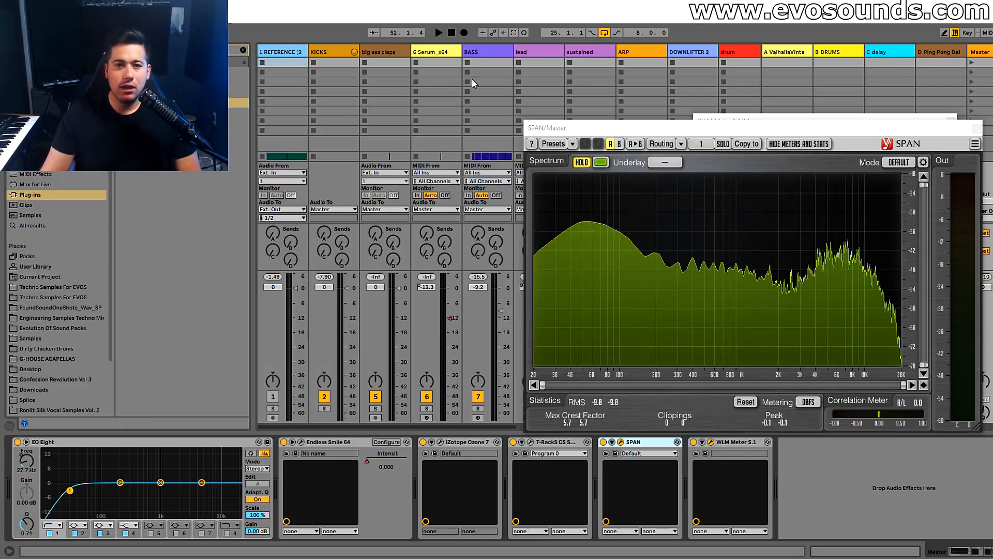
Compare the reference track's held spectrum with the master's in SPAN, release the holds during playback, and close the reference analyzer
left_click(274, 52)
left_click(35, 441)
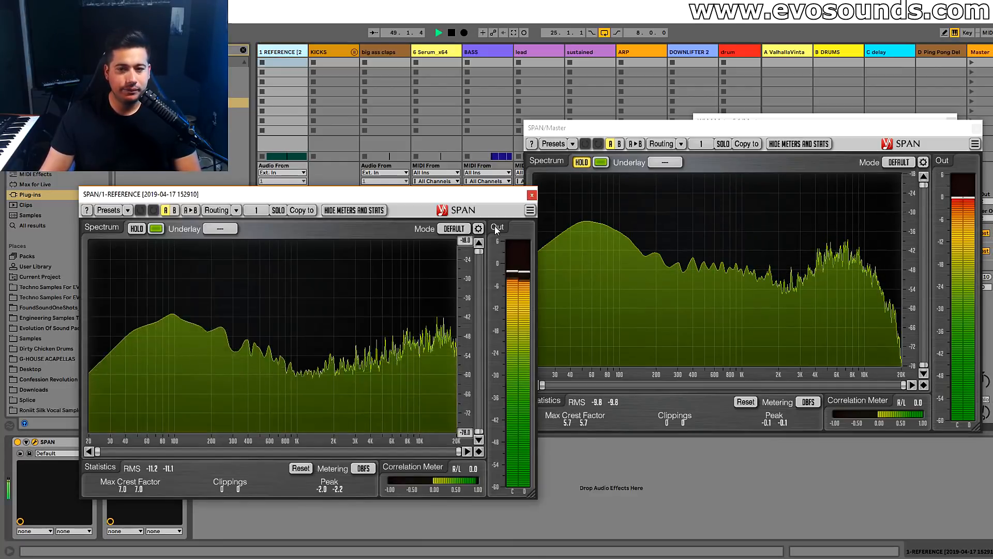
key("space")
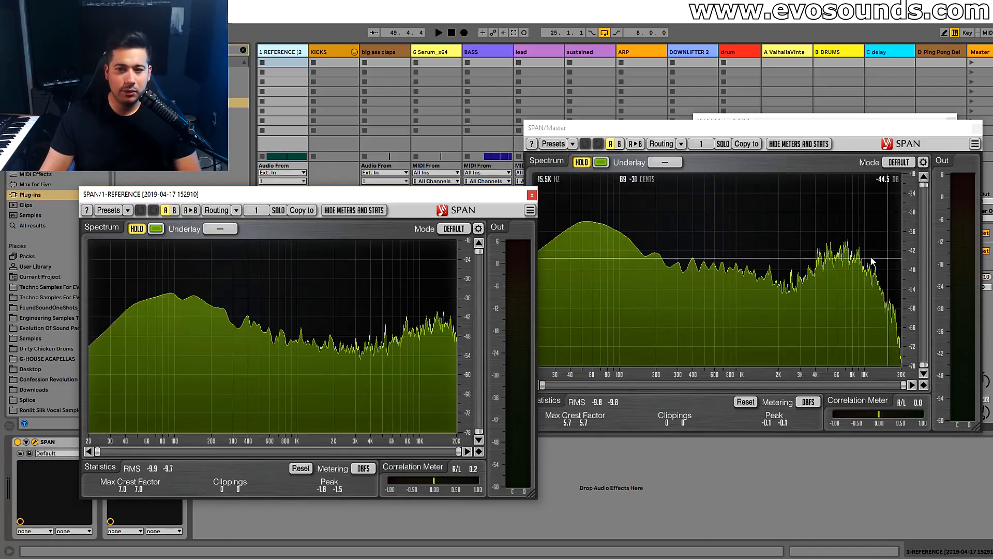
key("space")
left_click(572, 163)
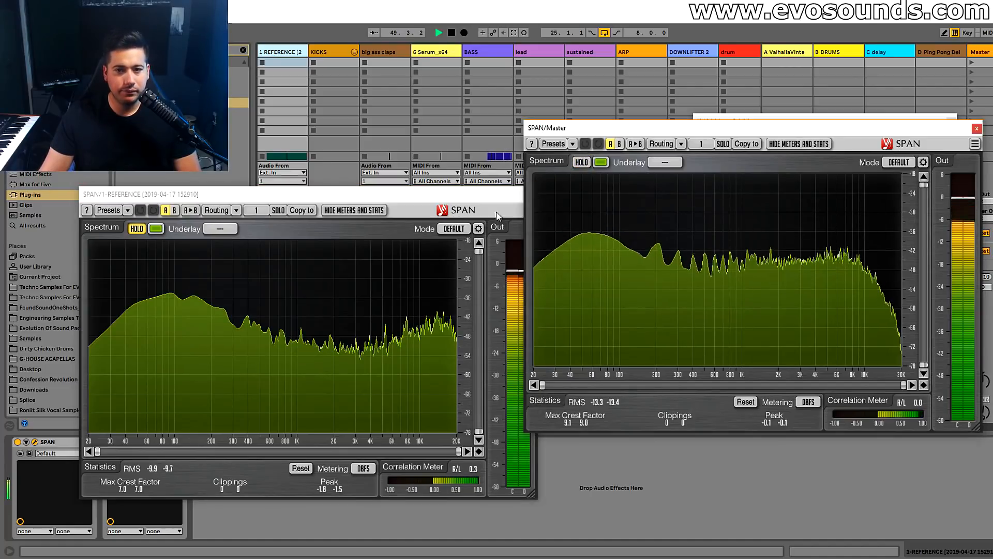
left_click_drag(481, 195, 467, 195)
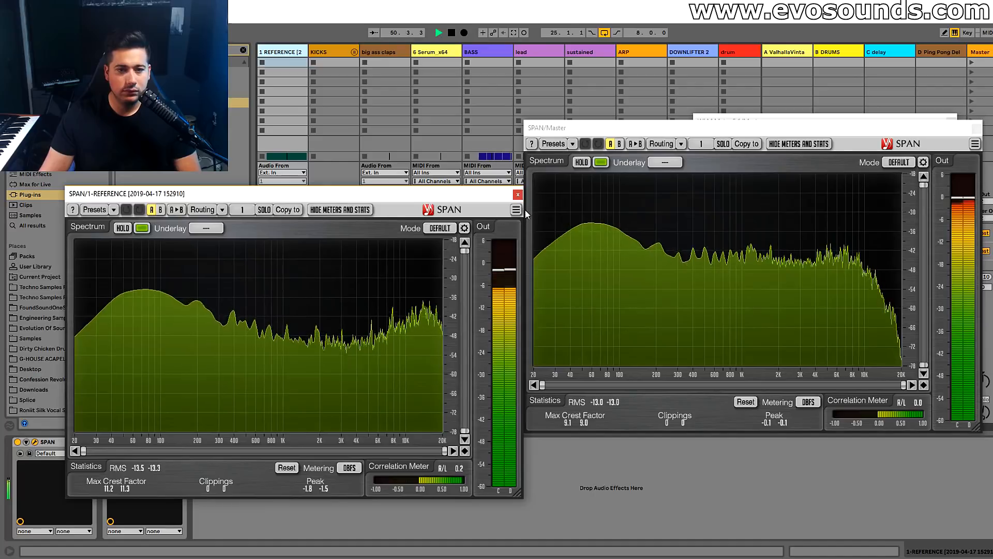
left_click(518, 194)
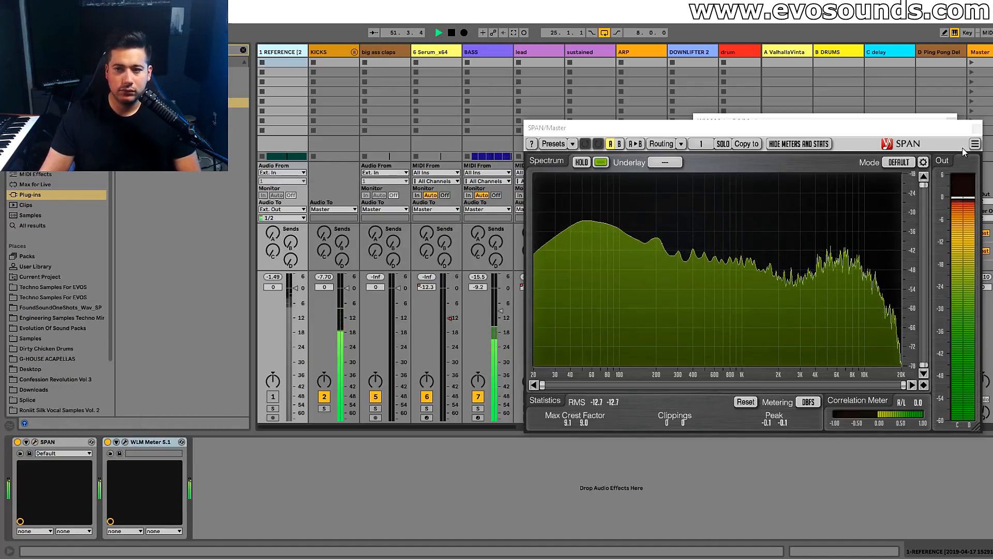
Close the master's SPAN and WLM Meter windows, switch to the arrangement, and play the looped section from bar 25 to 33
key("space")
left_click(976, 129)
left_click(950, 121)
key("Tab")
scroll(517, 232, "up", 2)
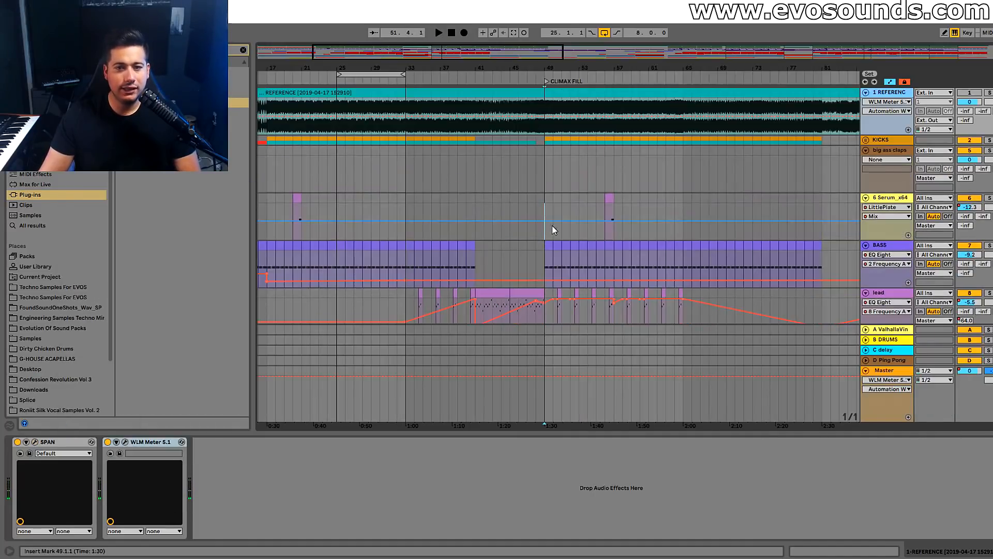
left_click_drag(433, 46, 346, 59)
left_click(575, 75)
key("space")
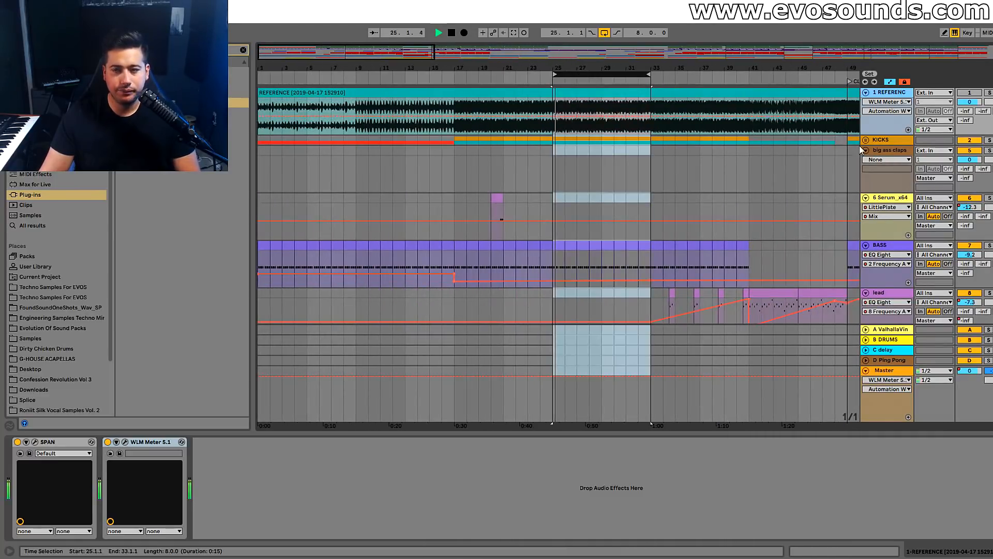
With the drum group soloed, boost band 3 of the oh track's EQ Eight to 5.08 dB at 15.6 kHz
scroll(830, 228, "down", 15)
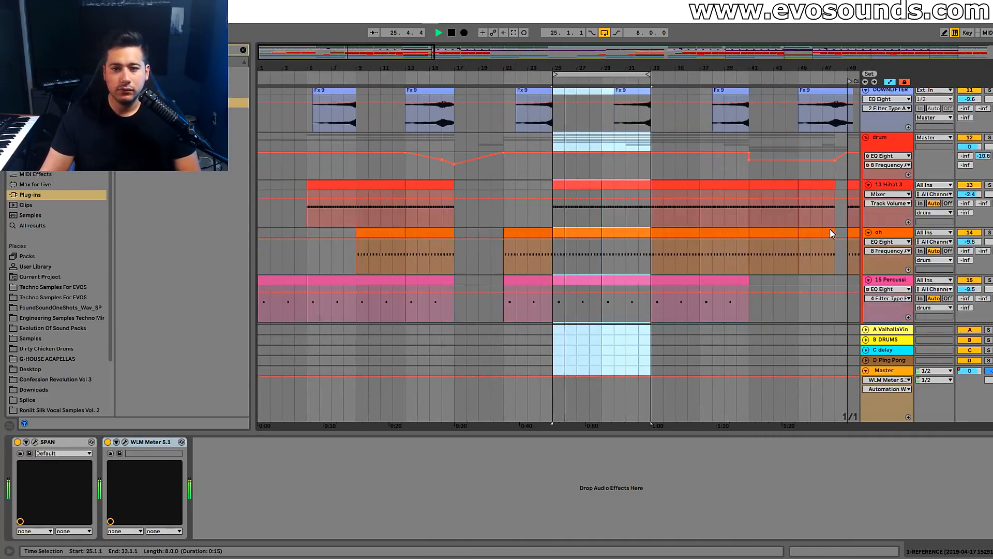
left_click(890, 147)
scroll(762, 247, "down", 2)
scroll(761, 247, "up", 2)
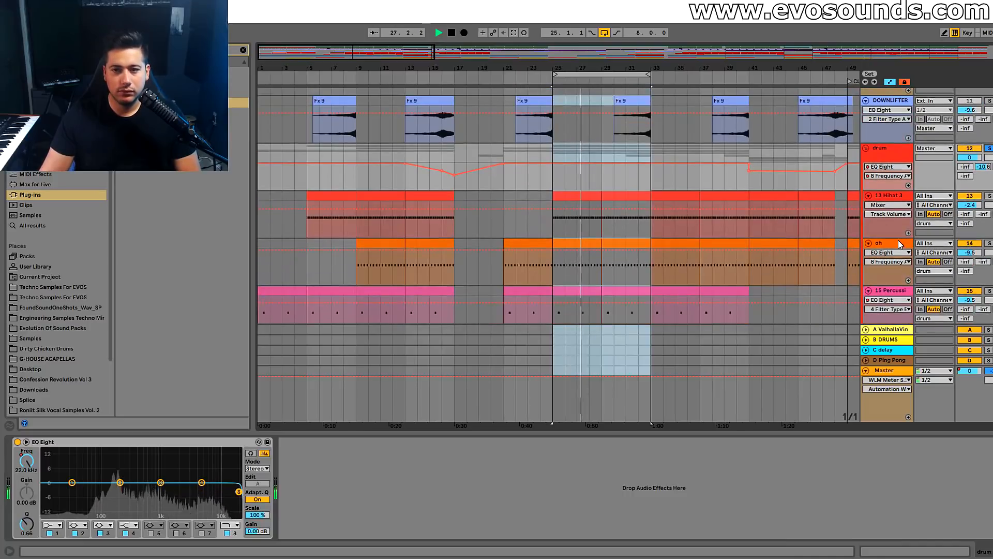
left_click(894, 241)
left_click_drag(628, 491, 615, 473)
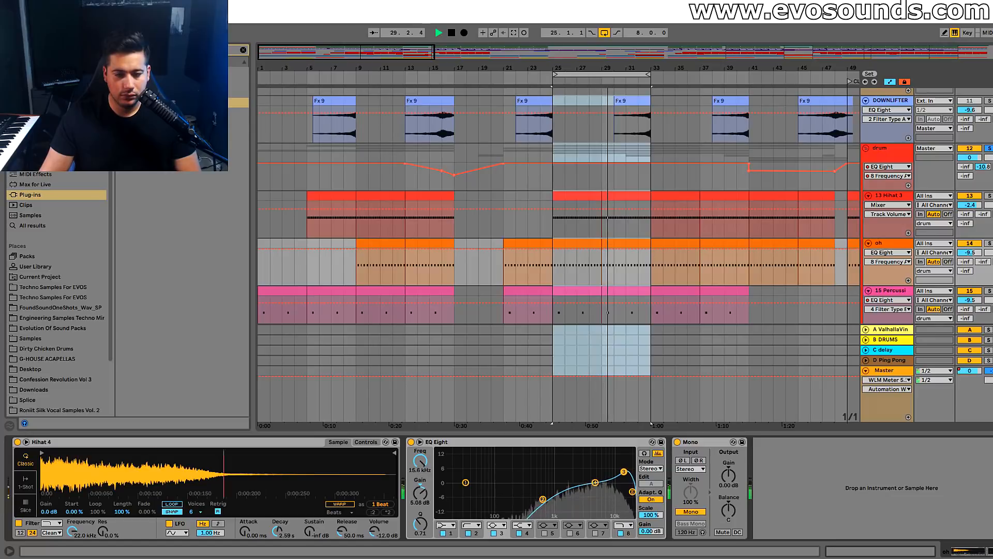
Open the master's SPAN analyzer and place it over the arrangement, clear of the drum track headers
key("Tab")
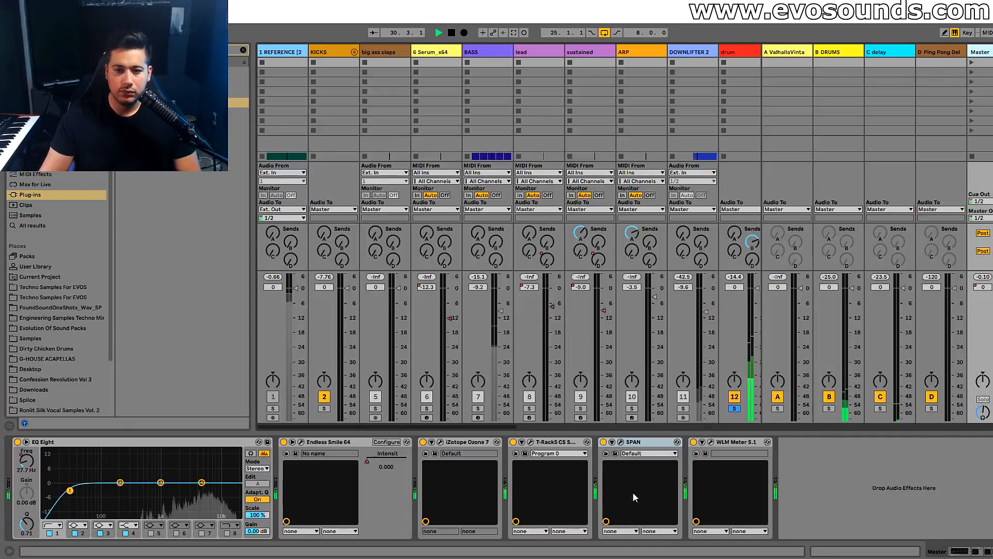
left_click(621, 442)
key("Tab")
left_click_drag(747, 126, 933, 304)
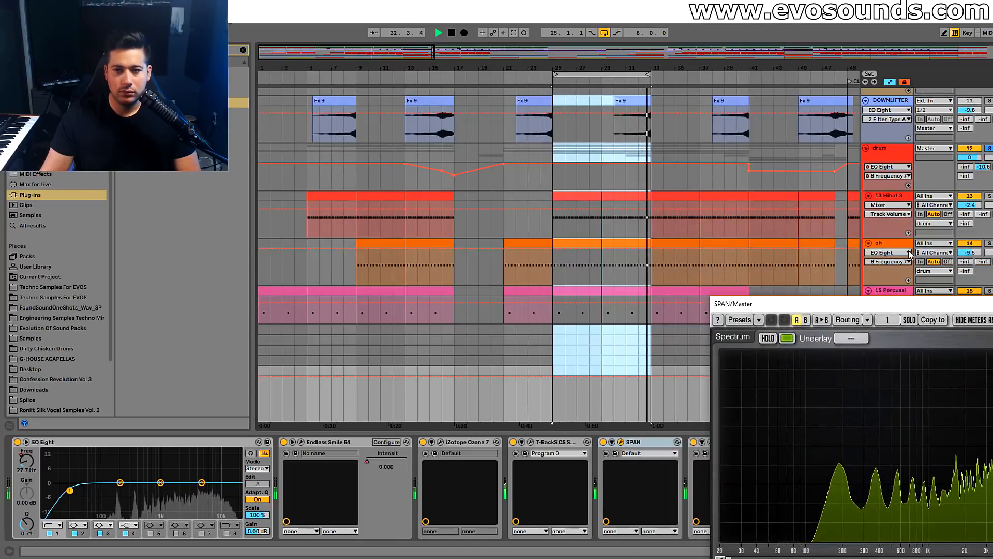
Set band 4 of the oh track's EQ Eight to 4.59 dB at 10.9 kHz while watching the master spectrum
left_click(891, 247)
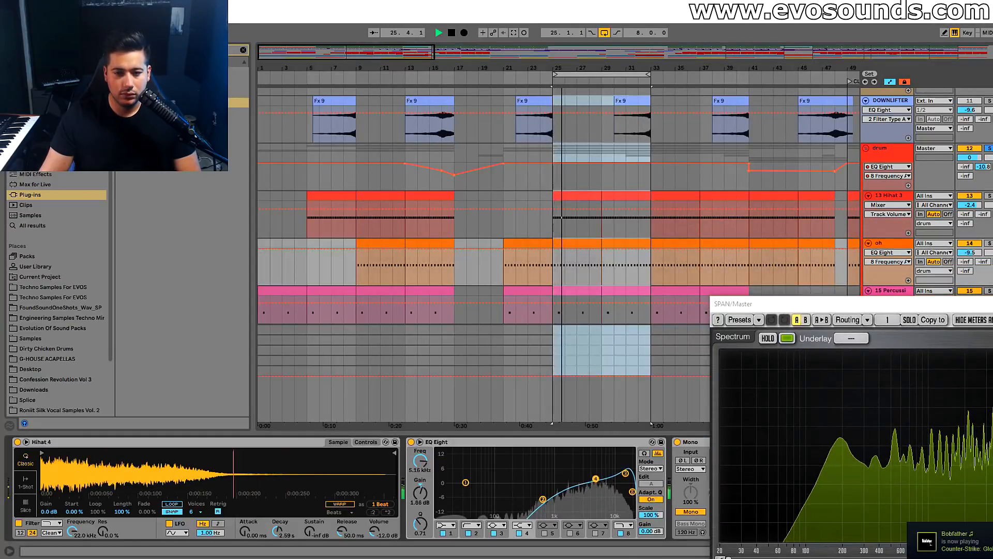
left_click(739, 291)
left_click_drag(793, 304, 141, 135)
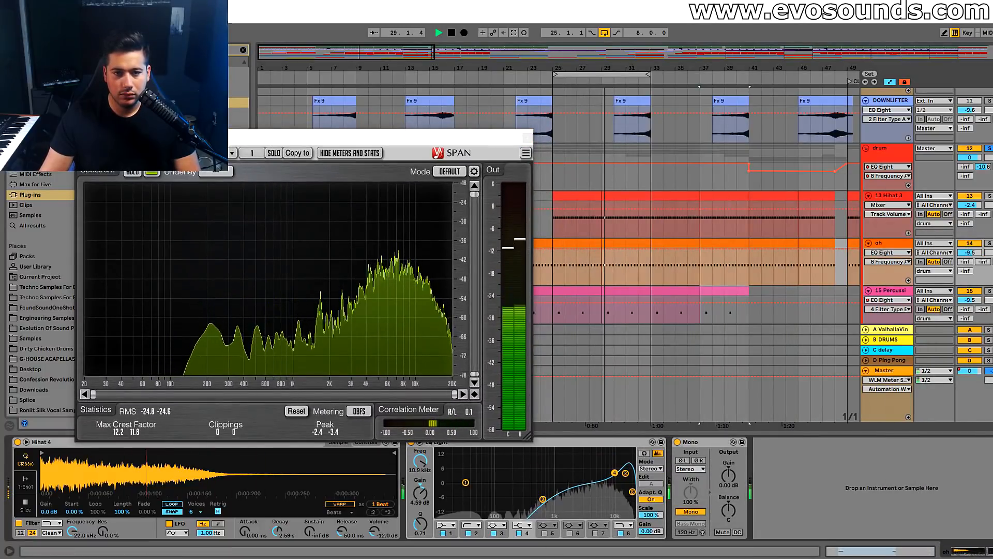
Solo the oh track and the Hihat 3 track in turn, and set the low-cut band of Hihat 3's EQ Eight to 2.11 kHz
left_click(987, 243)
key("space")
left_click(989, 196)
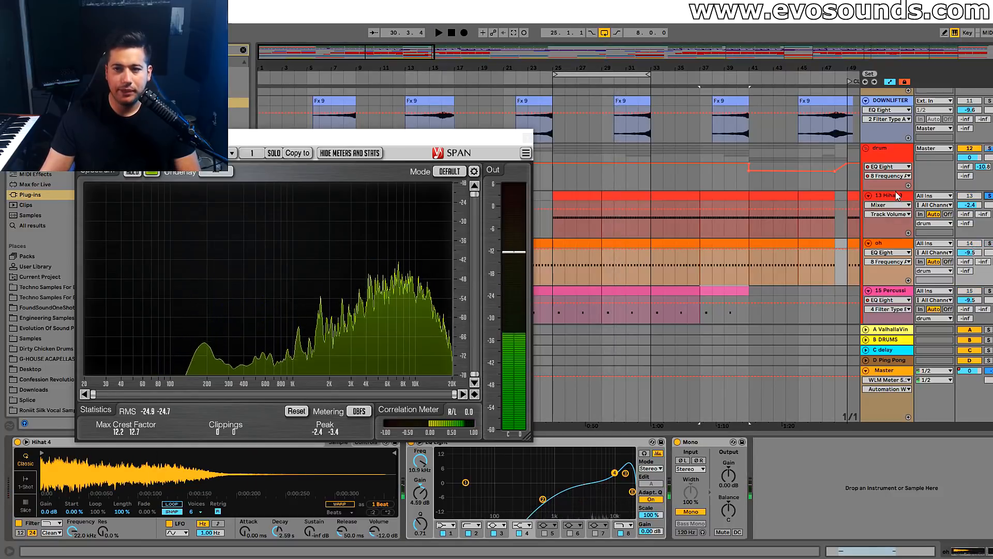
left_click(897, 196)
key("space")
left_click_drag(678, 515, 671, 515)
key("space")
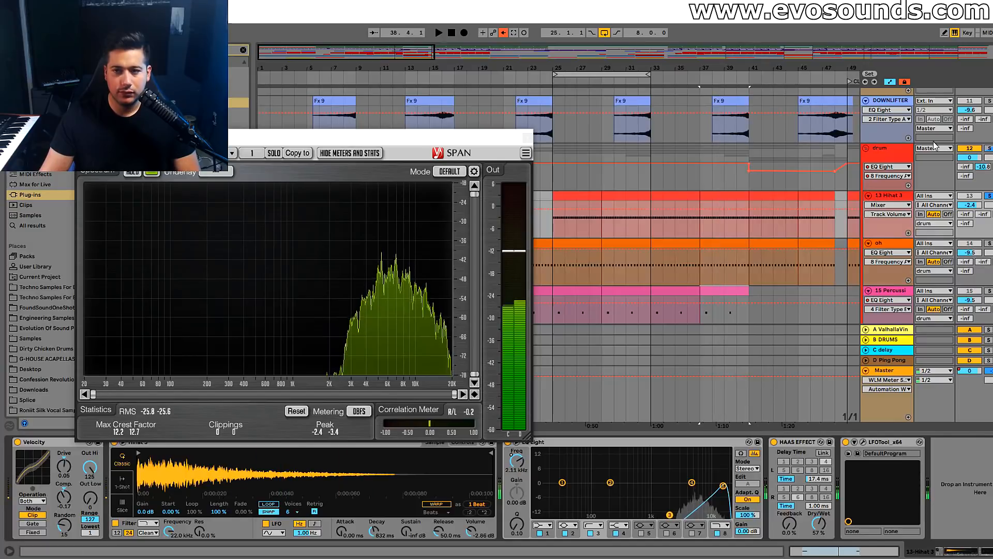
Close SPAN and boost band 3 of the drum group's EQ Eight to 5.08 dB at 14.7 kHz
left_click(886, 148)
left_click(527, 138)
left_click_drag(156, 473, 209, 477)
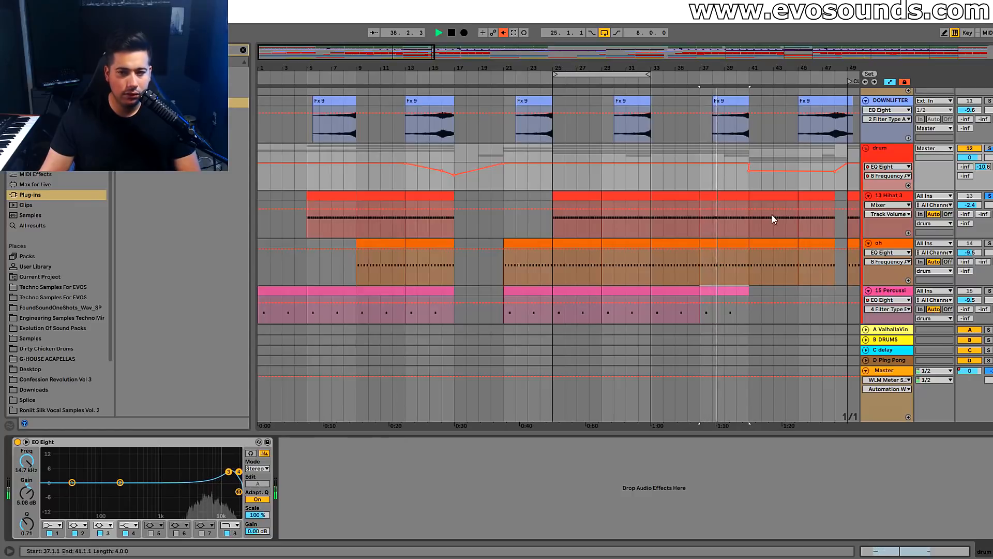
Check the drum group in the master's SPAN, first soloed and with the full mix, and close the analyzer
key("Tab")
left_click(621, 442)
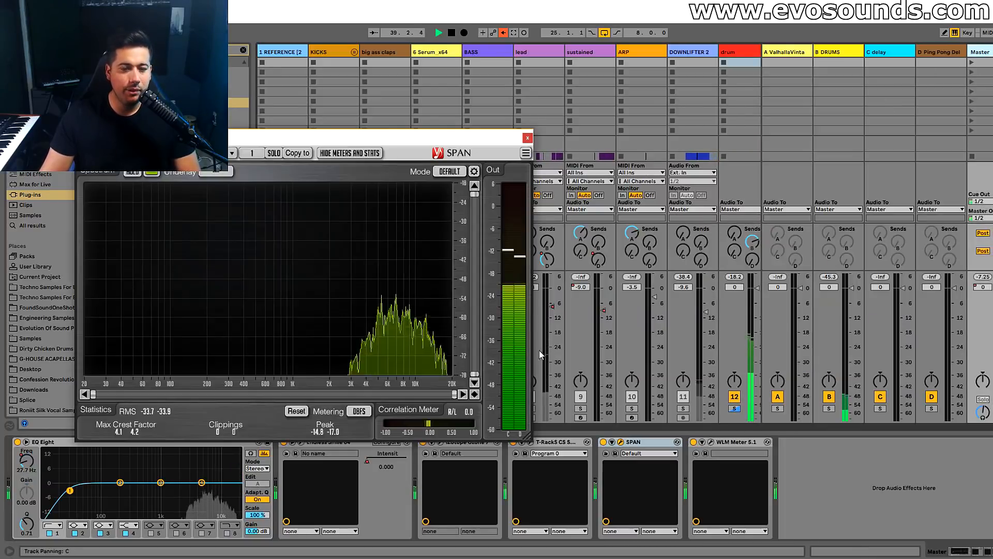
left_click(735, 408)
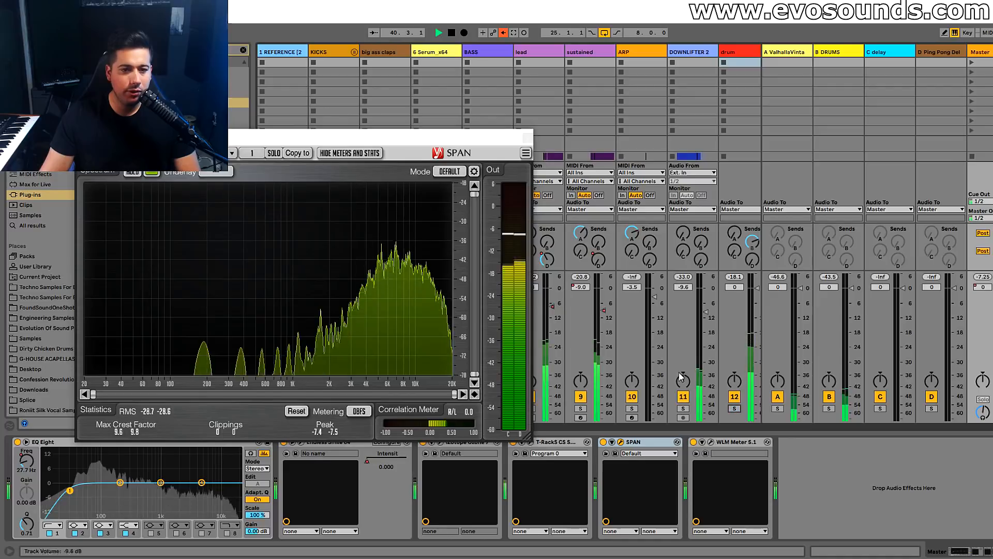
left_click(527, 138)
left_click(544, 53)
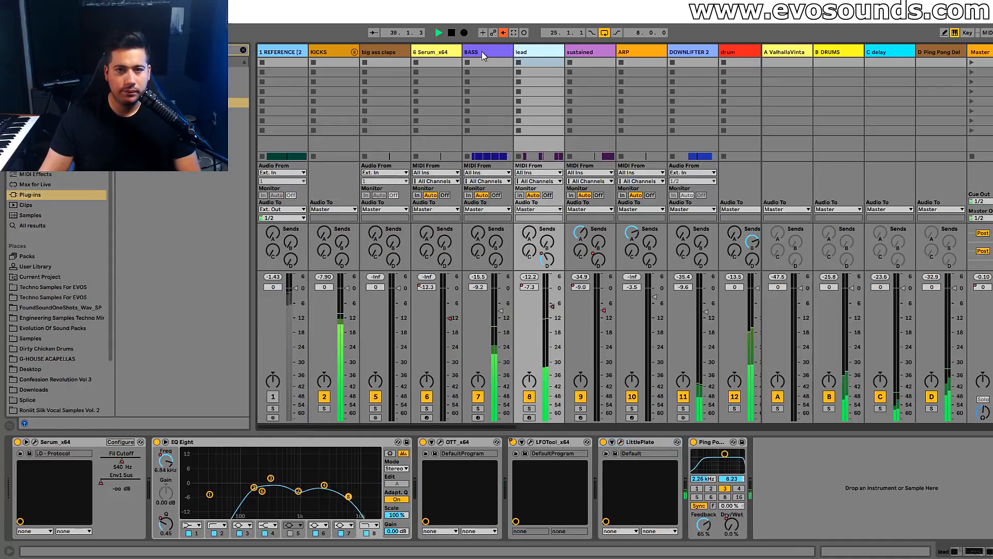
left_click(482, 52)
left_click(627, 52)
Solo the drum group and cut band 3 of the oh track's EQ Eight to -3.35 dB at 17.8 kHz
left_click(728, 52)
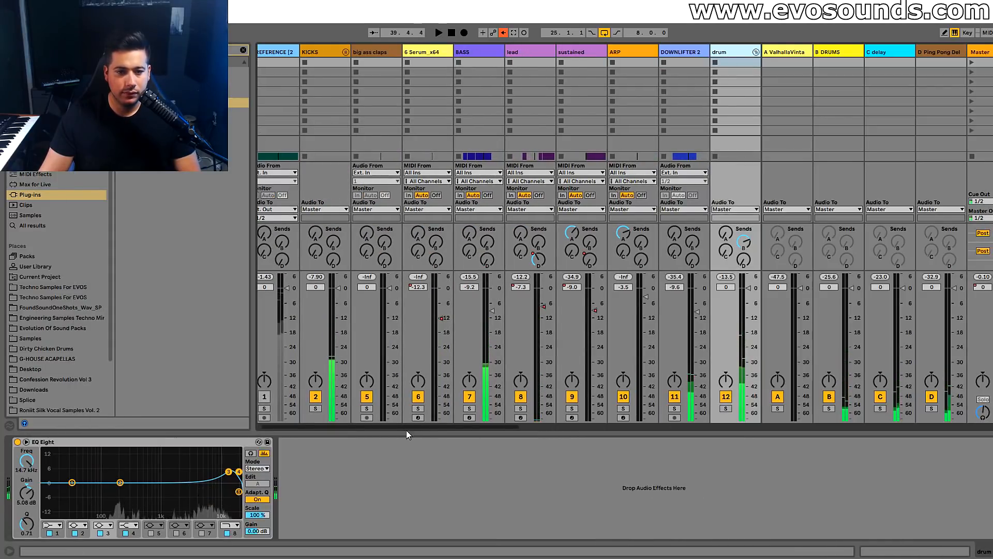
scroll(405, 430, "right", 5)
left_click(475, 408)
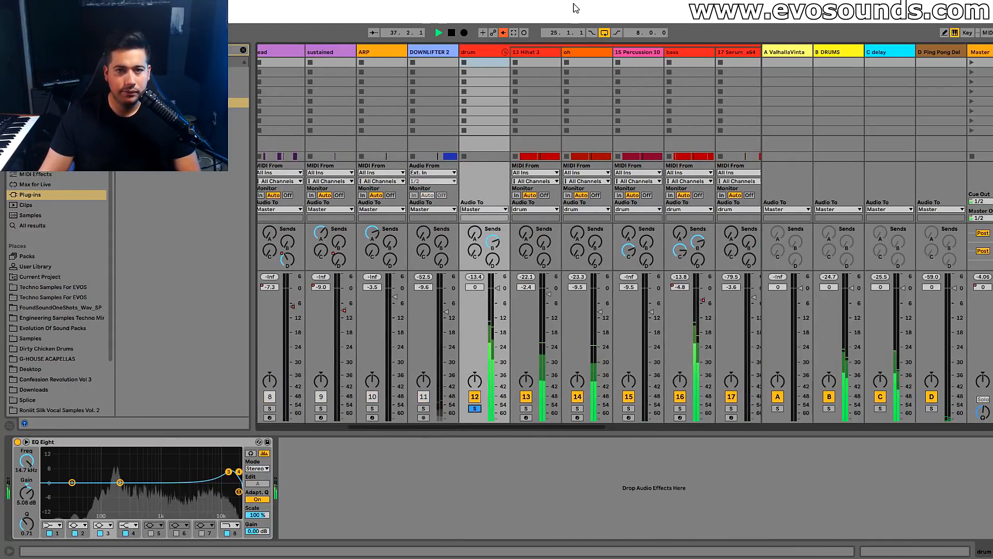
left_click(584, 52)
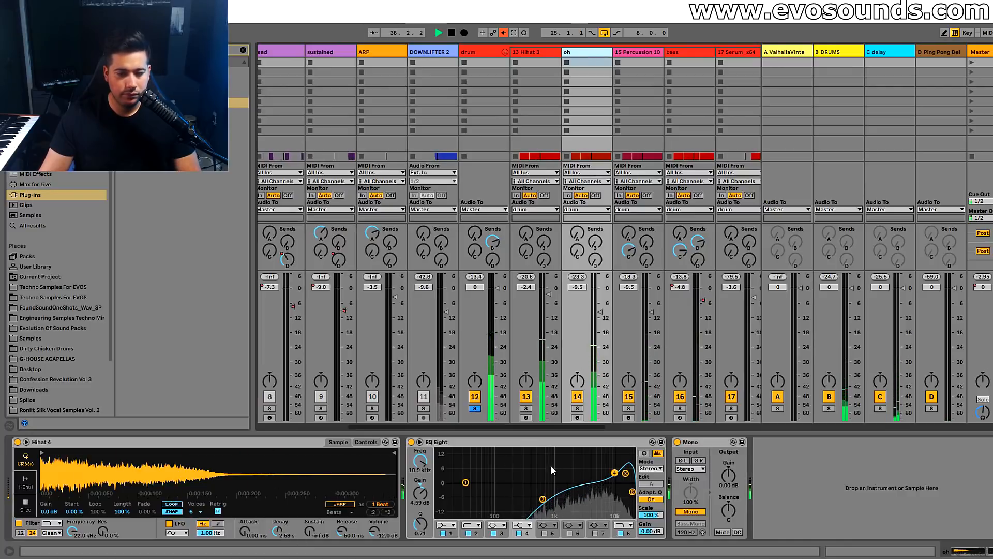
left_click_drag(625, 472, 626, 487)
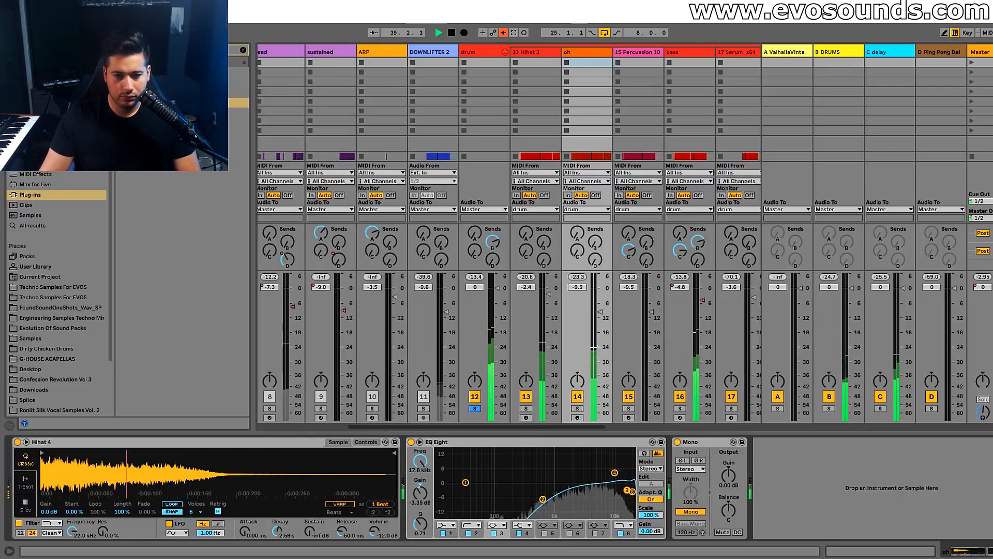
Boost band 2 of the drum group's EQ Eight to 3.64 dB at 6.67 kHz and check the full mix in the master's SPAN
left_click(485, 54)
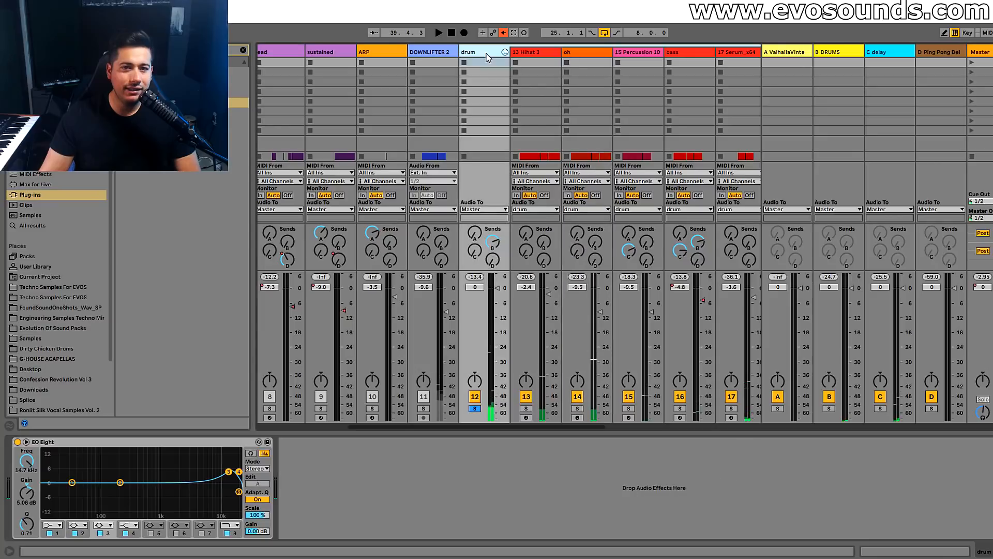
left_click_drag(115, 485, 193, 473)
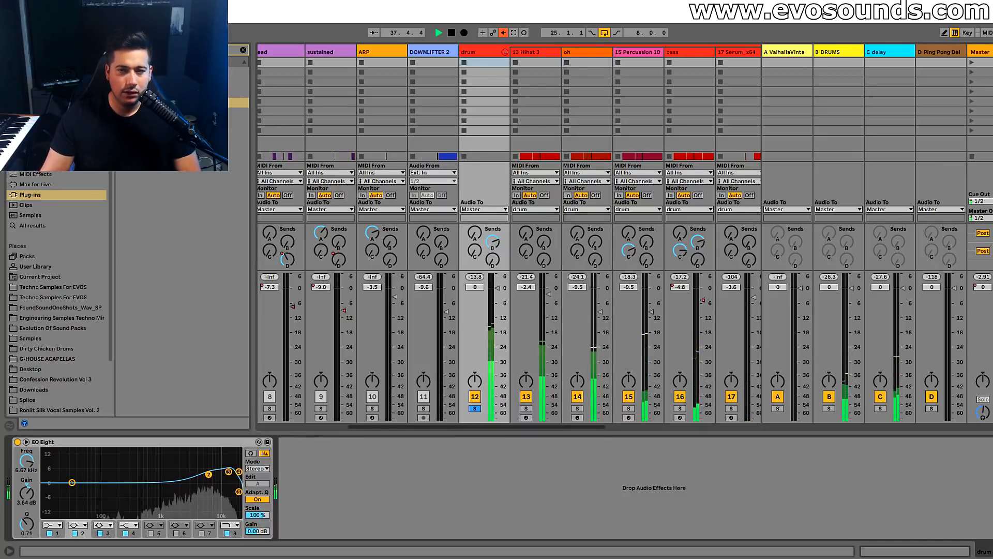
left_click(989, 54)
left_click(621, 441)
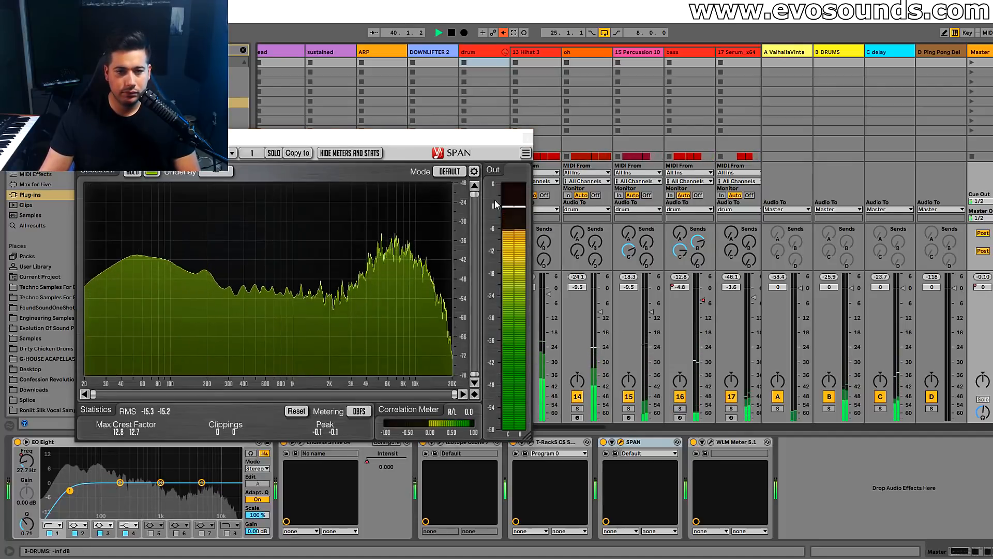
key("space")
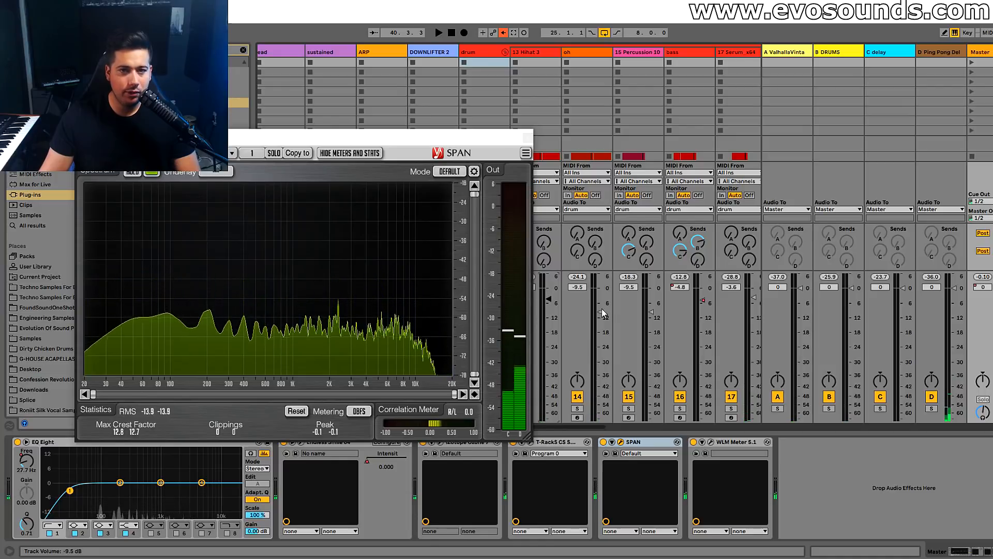
Lower the oh track's volume to -11.0 dB while watching the playing mix in SPAN, and close the analyzer
left_click_drag(601, 311, 602, 316)
key("space")
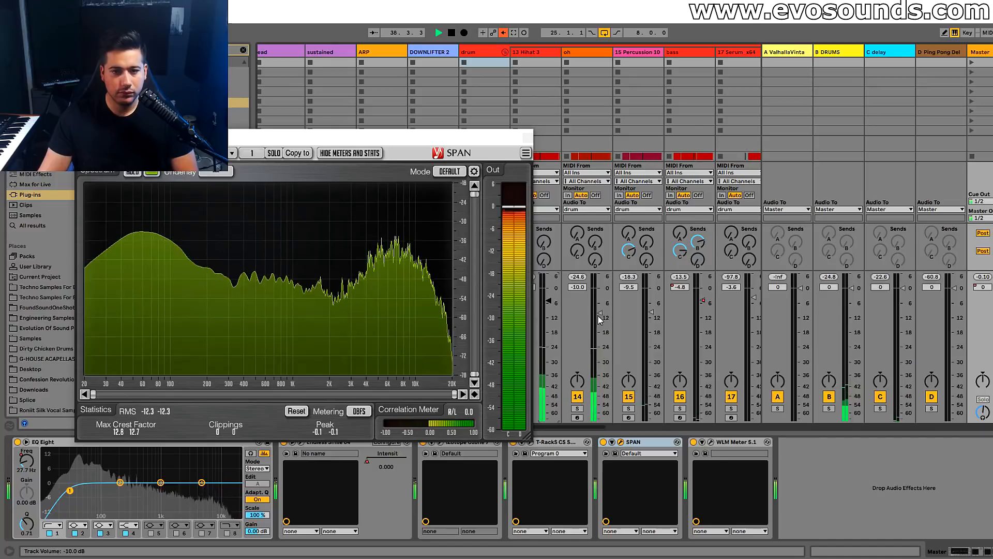
left_click_drag(600, 313, 600, 317)
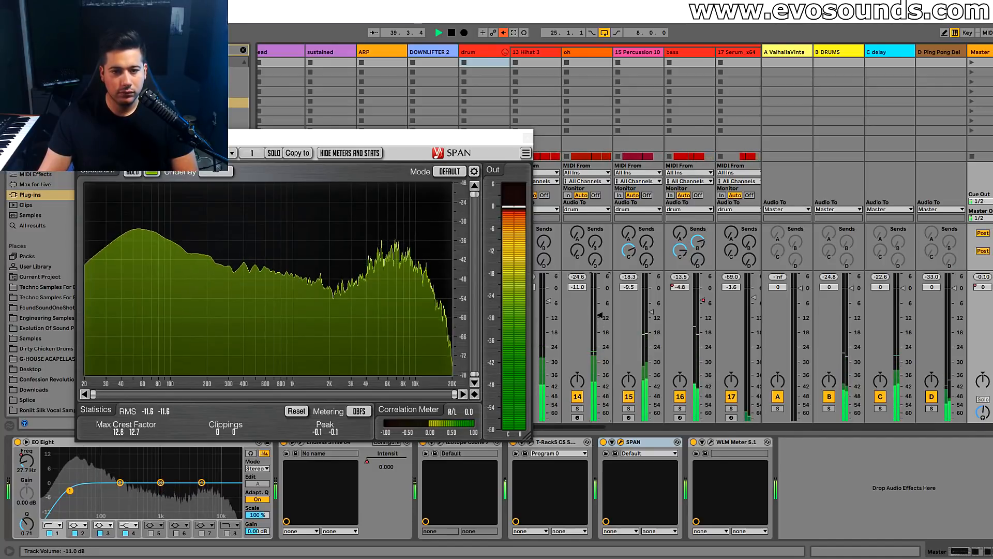
left_click(527, 137)
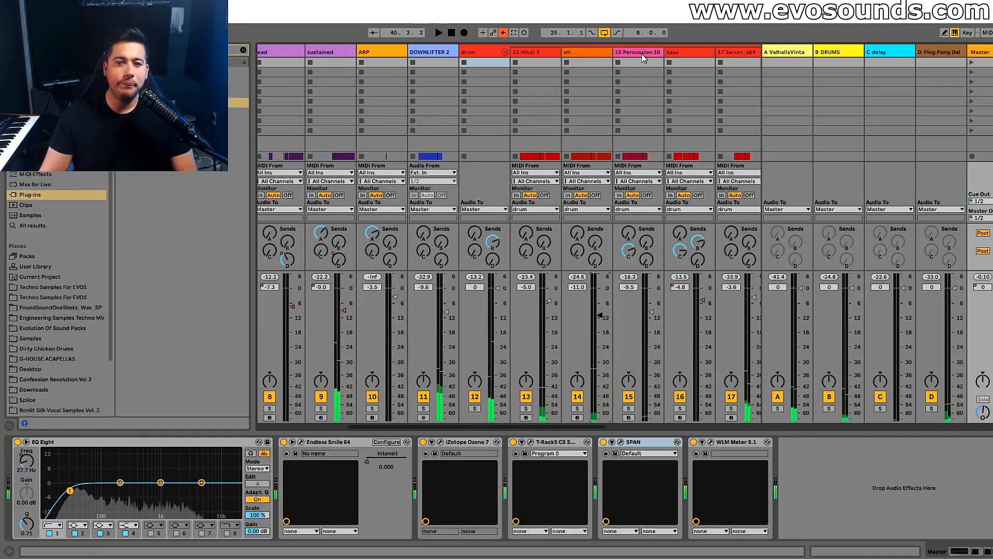
Select bars 25 to 33 of the bass track in the arrangement, audition it with Percussion 10 soloed, and return to the mixer
left_click(642, 53)
key("Tab")
scroll(585, 227, "down", 3)
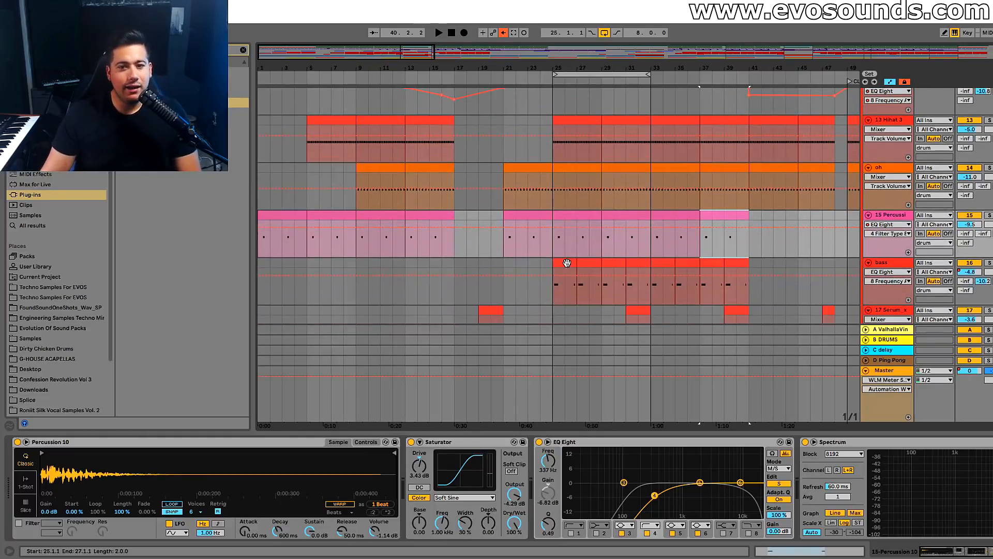
left_click_drag(555, 256, 666, 259)
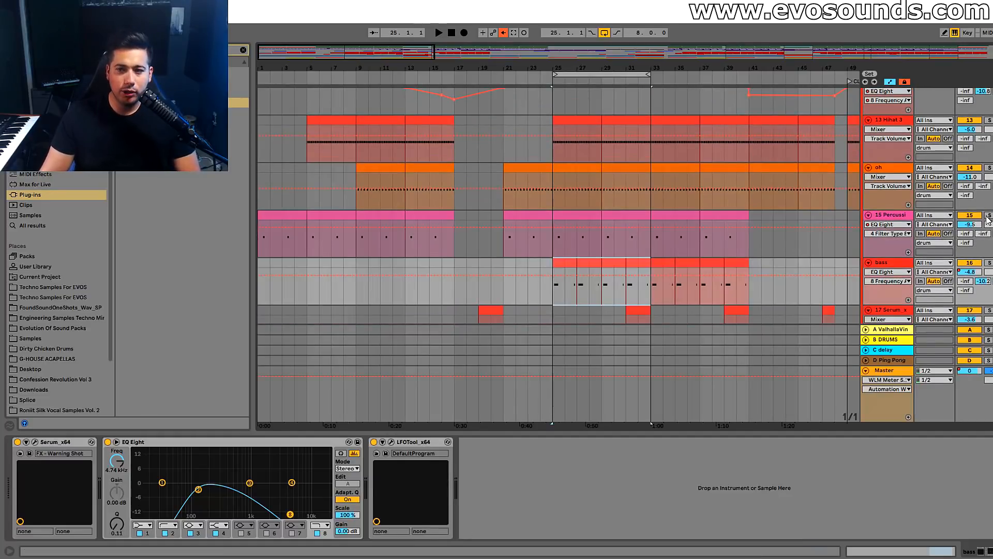
key("space")
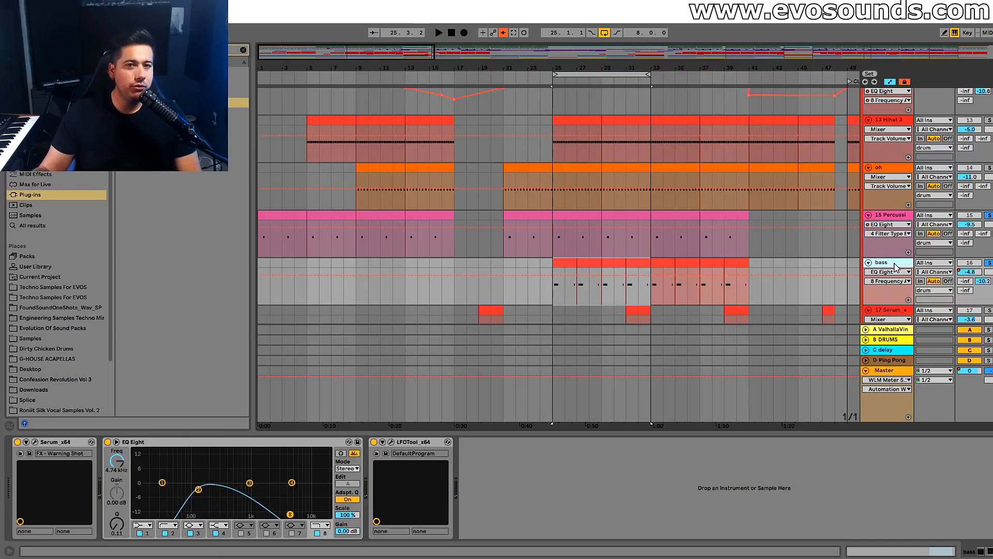
key("Tab")
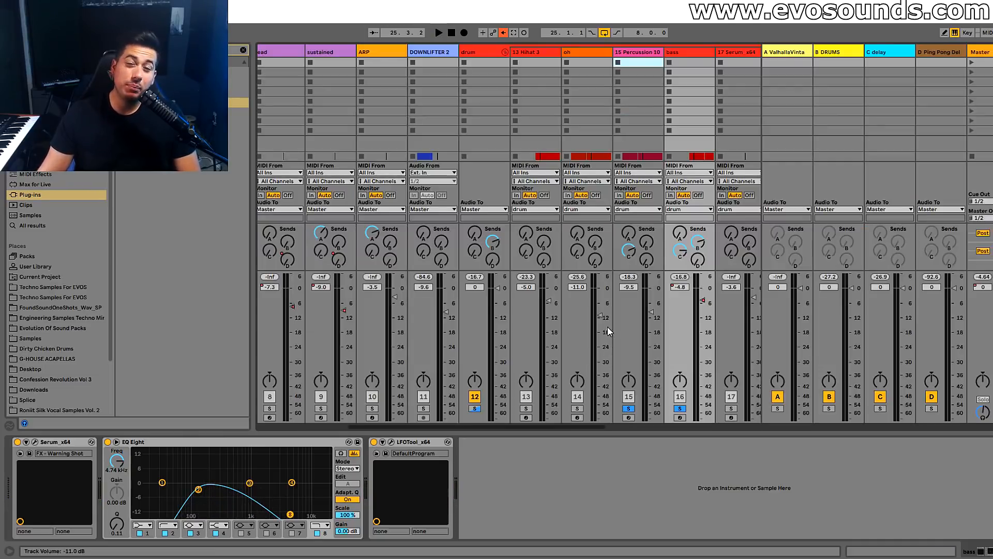
Unsolo the tracks and set the bass track's volume to 0 dB while the loop plays
left_click(680, 409)
key("space")
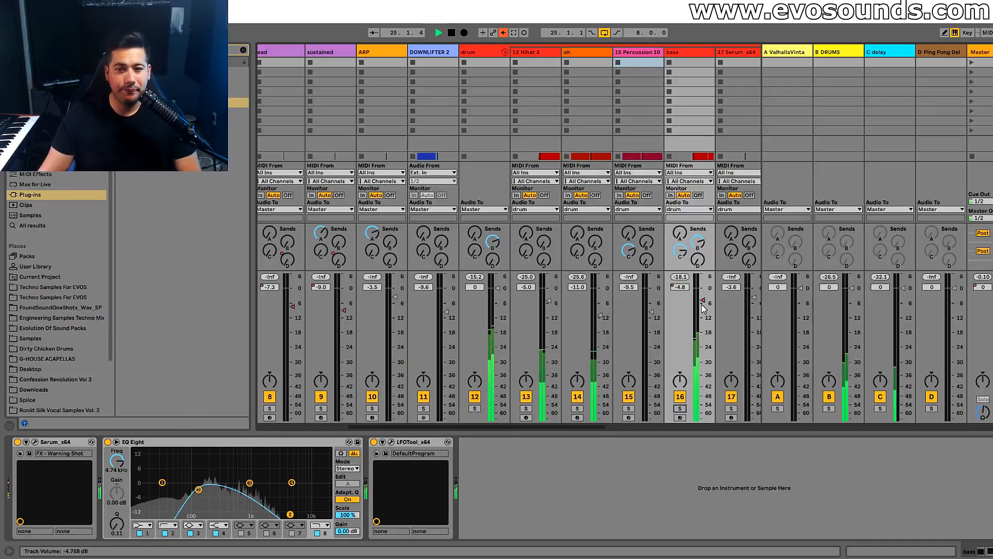
right_click(703, 305)
left_click(725, 306)
key("space")
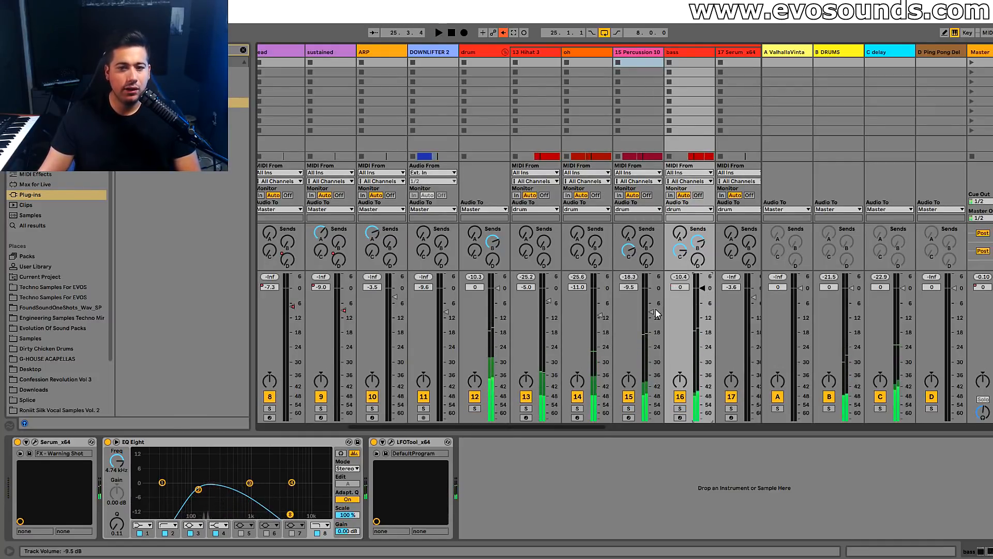
Set Percussion 10's volume to -5.2 dB and move its EQ Eight's band 4 to 116 Hz and band 3 to 93.8 Hz
left_click(652, 51)
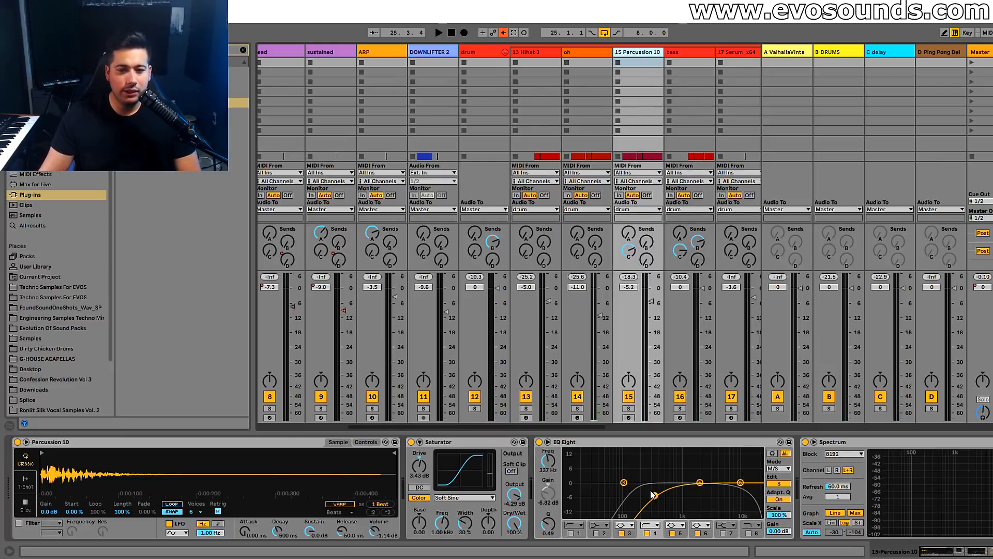
left_click_drag(652, 494, 642, 497)
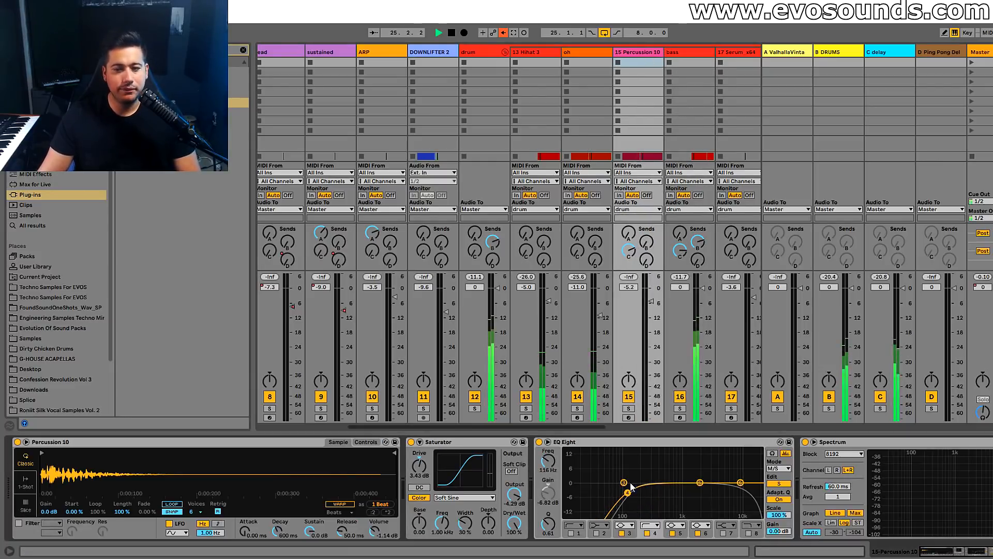
key("space")
left_click_drag(624, 482, 622, 481)
Show the BASS track's devices in the arrangement and audition the loop while watching its EQ Eight
key("Tab")
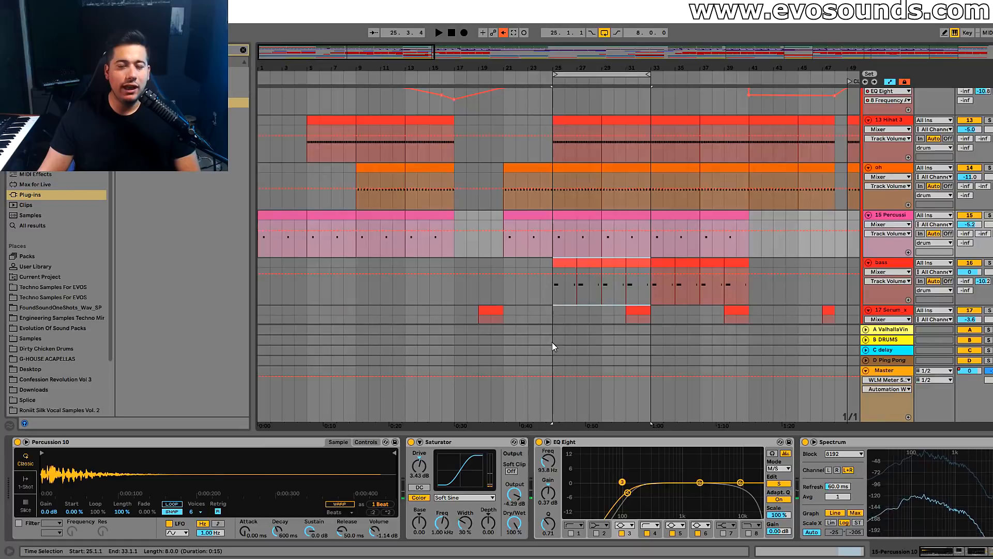
scroll(620, 241, "up", 4)
scroll(848, 235, "up", 10)
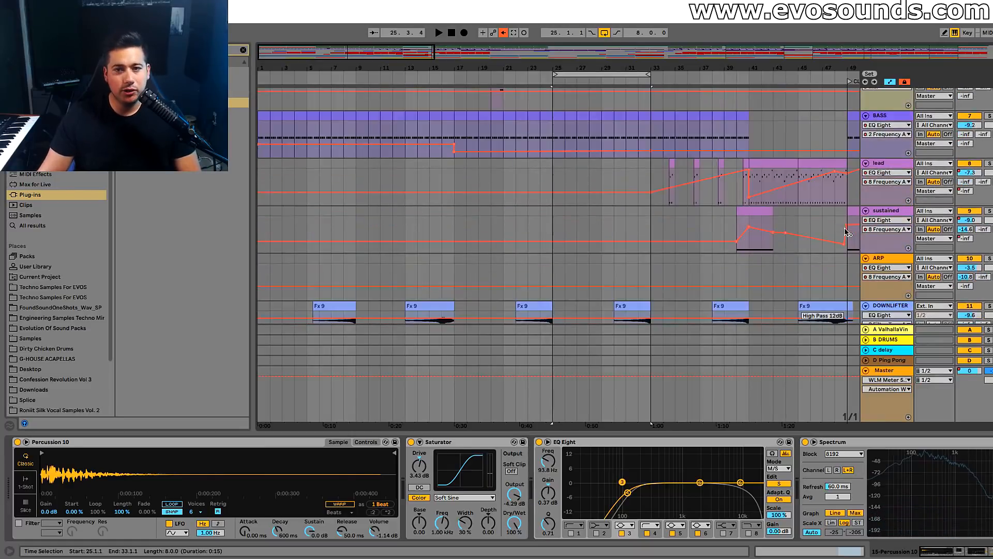
left_click(887, 194)
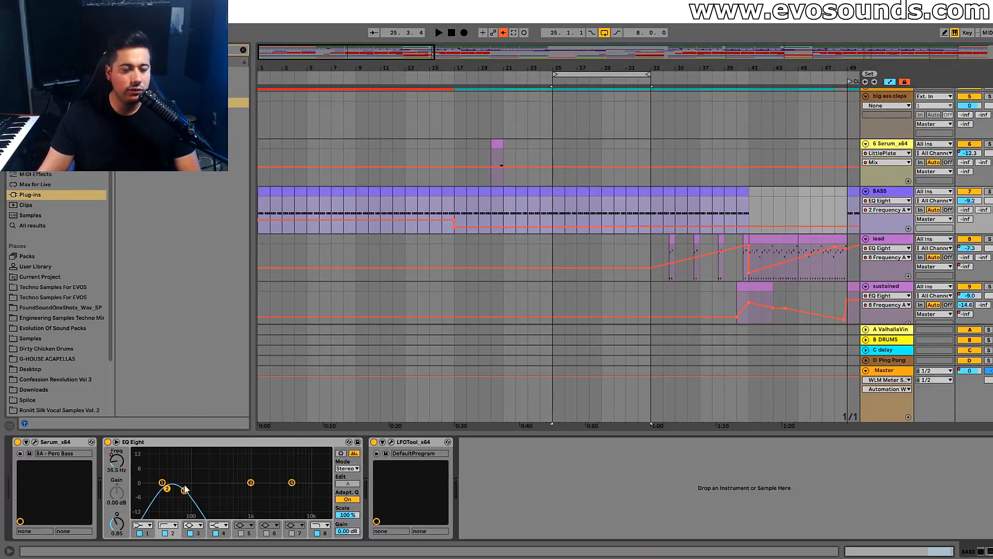
key("space")
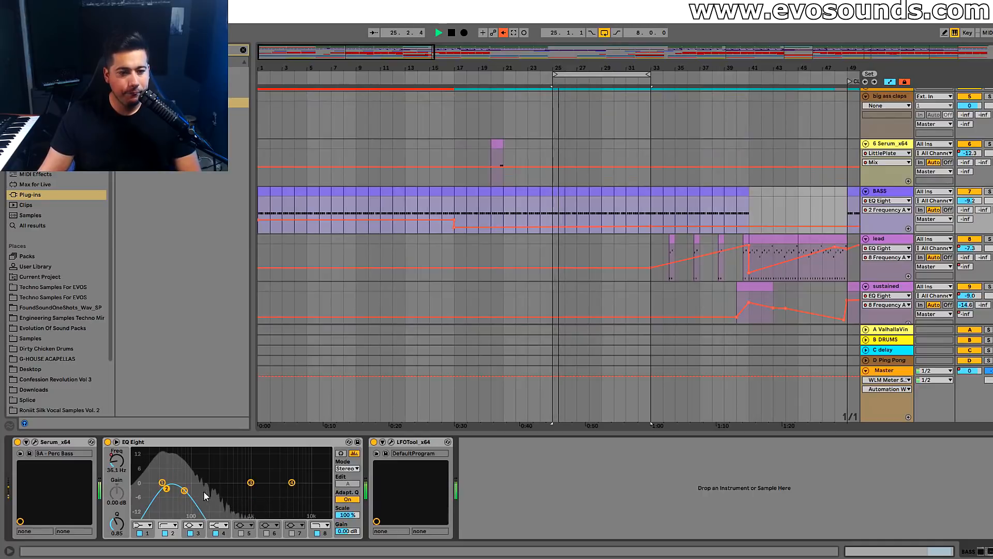
key("space")
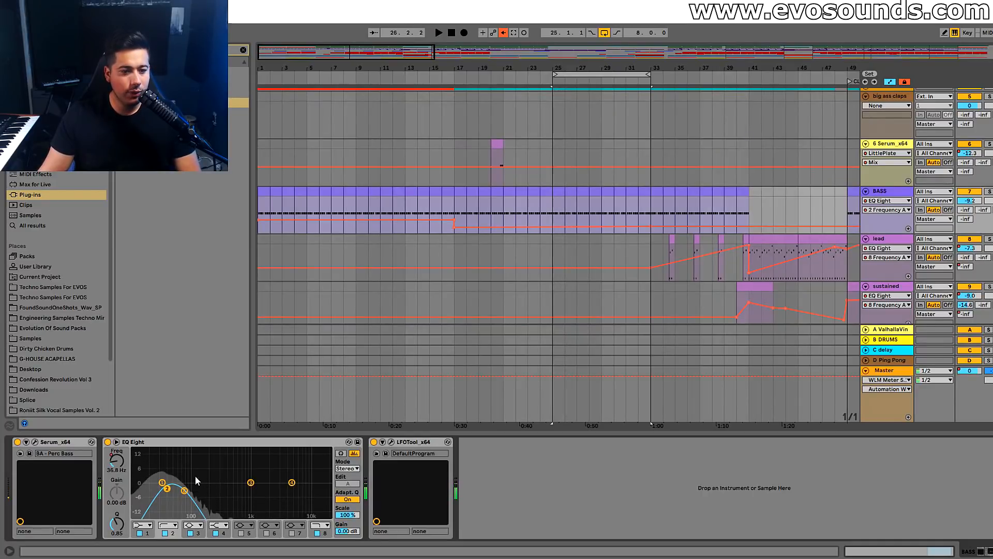
Solo Percussion 10, set the Q of band 4 in its EQ Eight to 0.75, and unsolo it
scroll(655, 261, "down", 7)
scroll(751, 260, "down", 10)
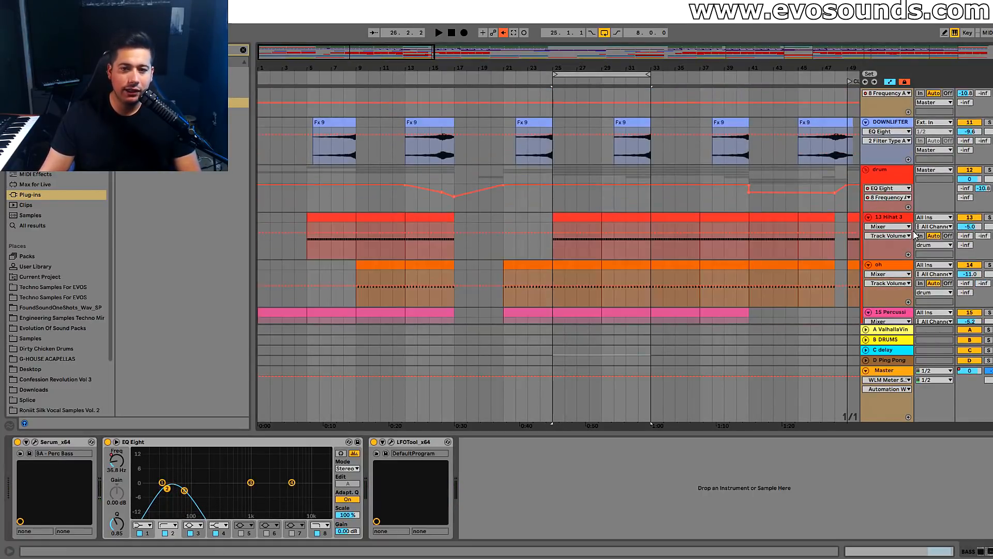
left_click(903, 225)
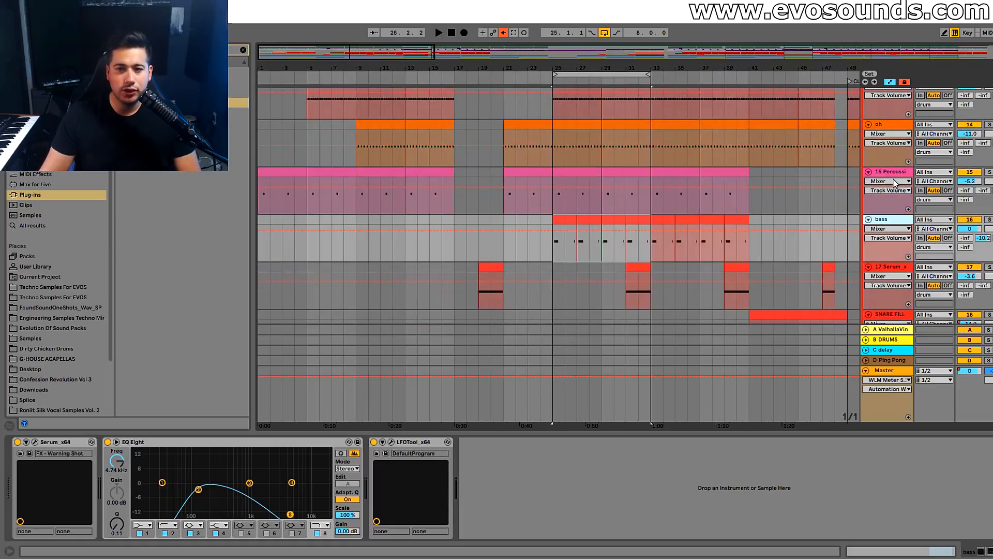
left_click(894, 177)
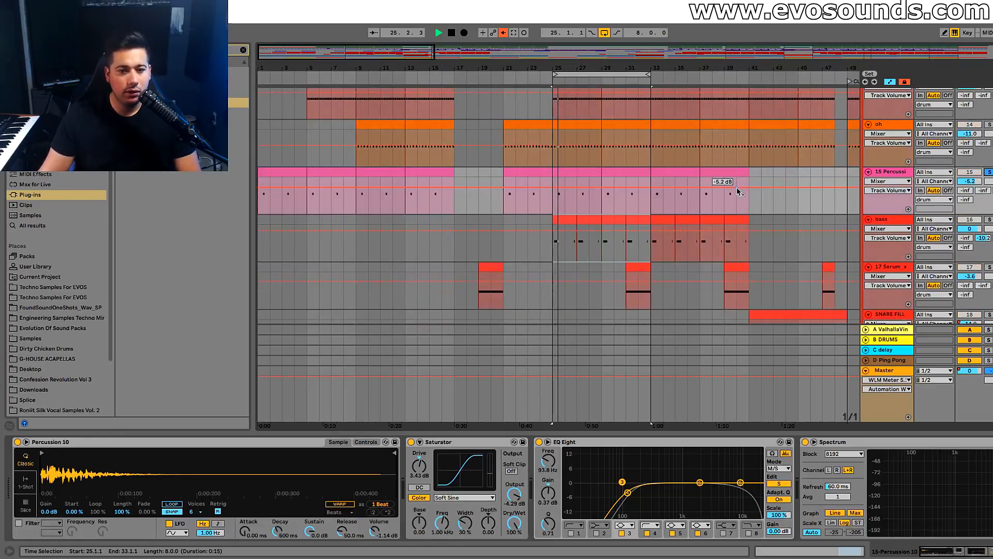
key("space")
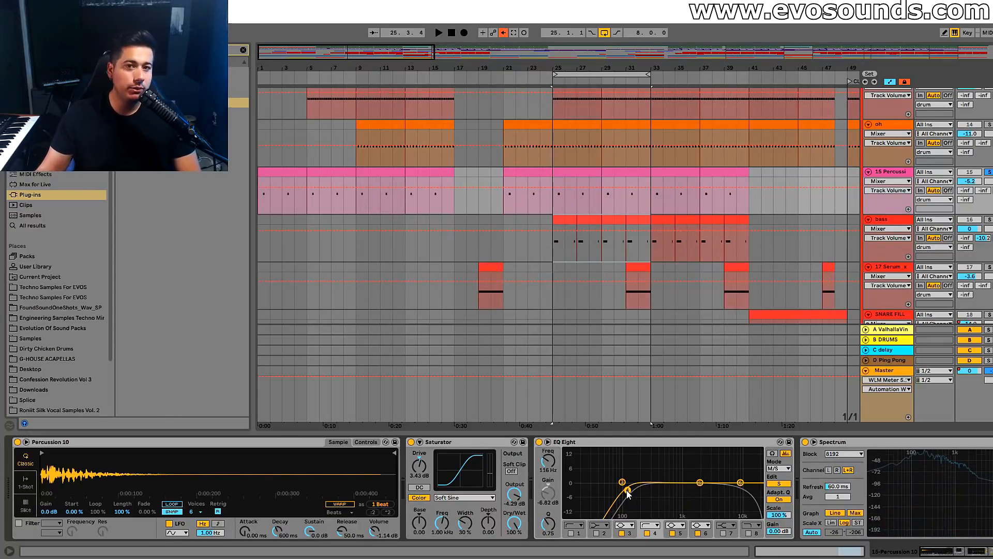
key("space")
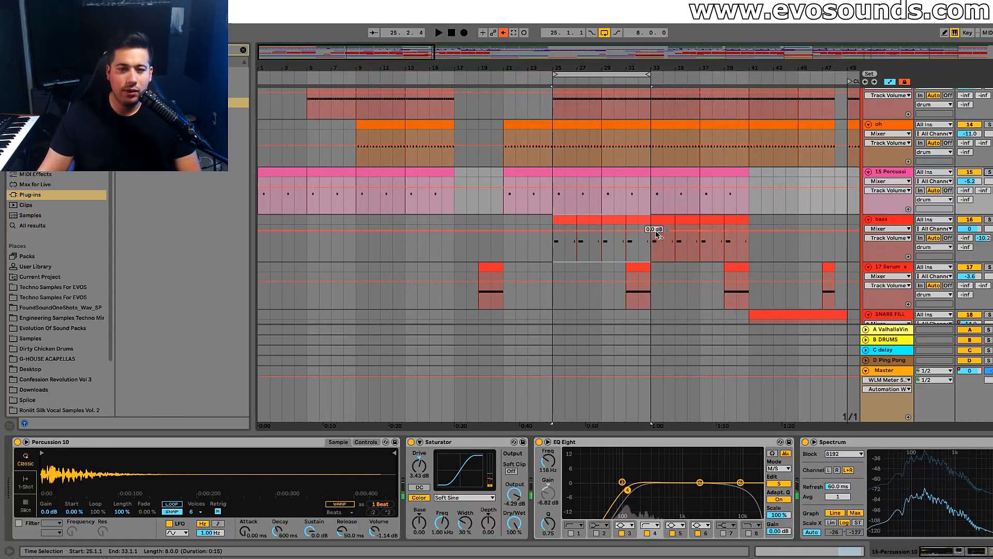
Play the full mix from bar 25 and review the Spectrum and LFOTool devices on Percussion 10
left_click(552, 211)
key("space")
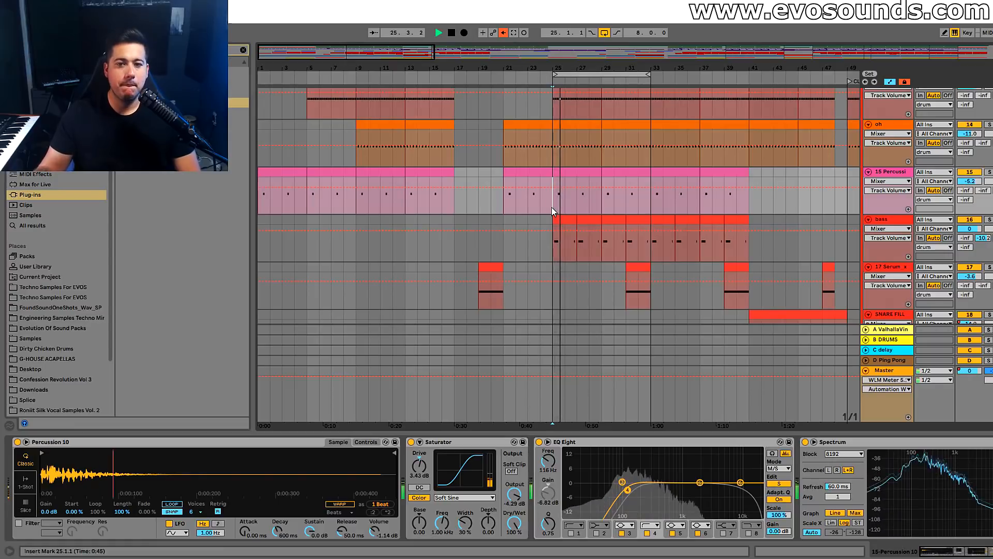
scroll(759, 254, "up", 3)
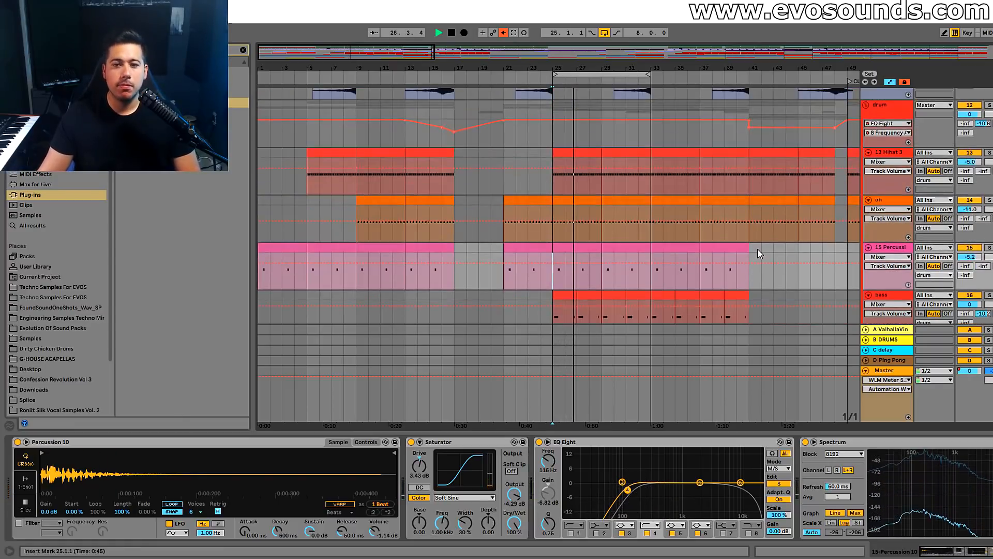
left_click(951, 554)
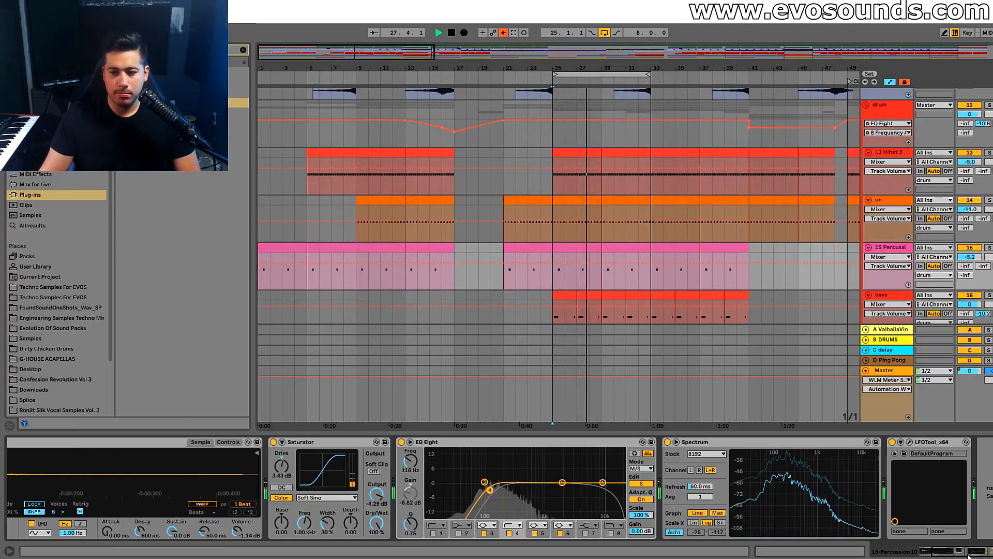
scroll(765, 250, "down", 3)
key("space")
Rename the 17 Serum_x64 track to TRANSITION and move it below the two SNARE FILL tracks
scroll(764, 246, "up", 5)
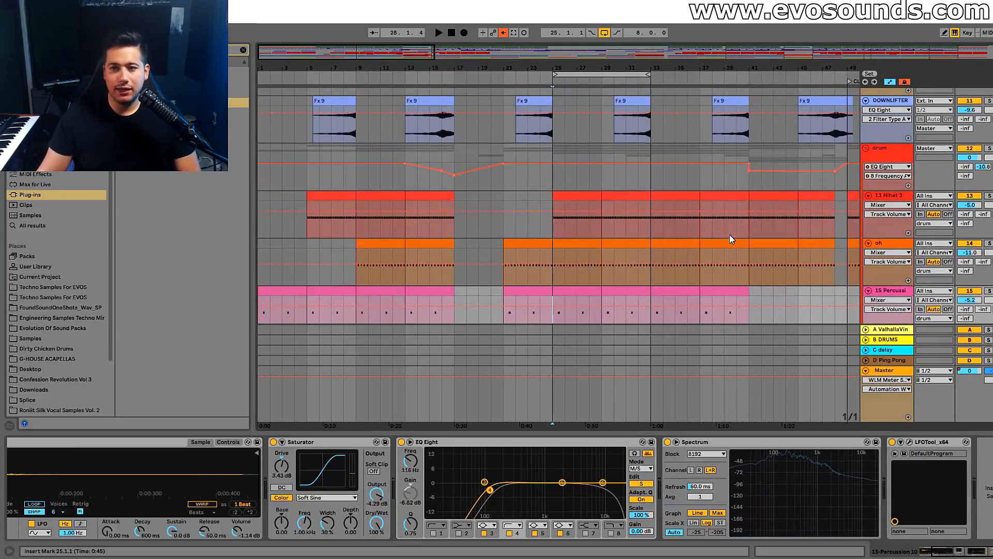
scroll(730, 238, "down", 6)
left_click(886, 235)
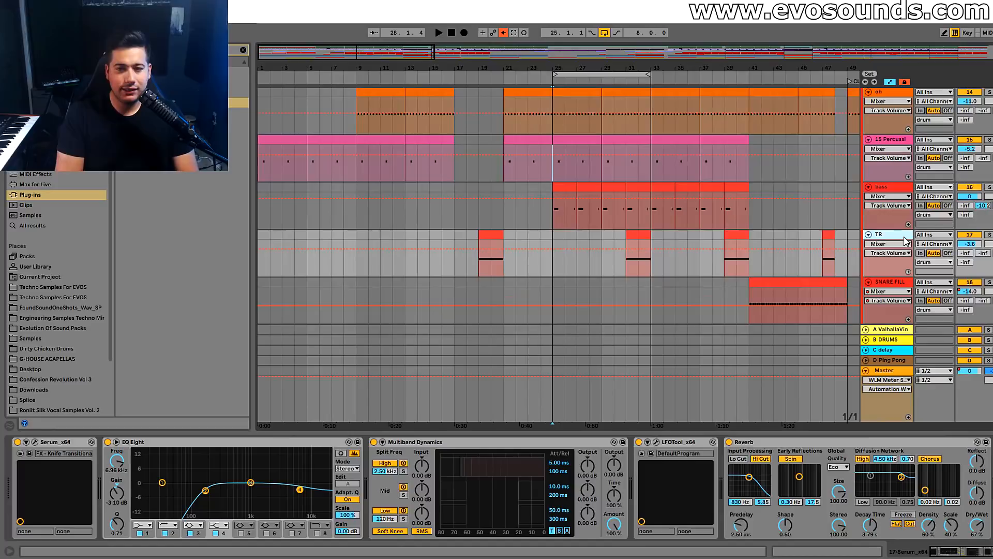
scroll(902, 241, "down", 4)
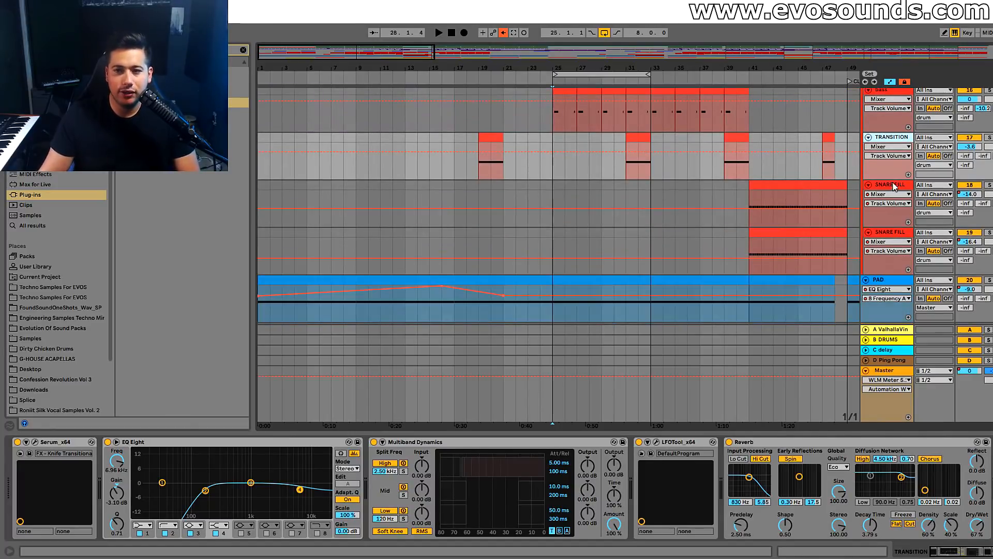
left_click_drag(902, 264, 902, 264)
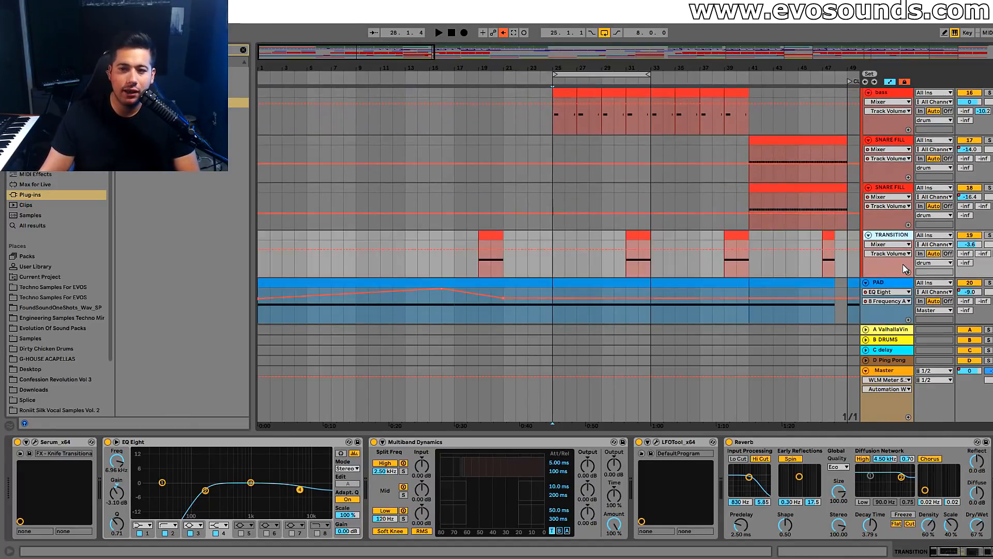
Audition the loop and show the devices of Hihat 3 and of the drum group
key("space")
scroll(611, 235, "up", 11)
key("space")
left_click(883, 227)
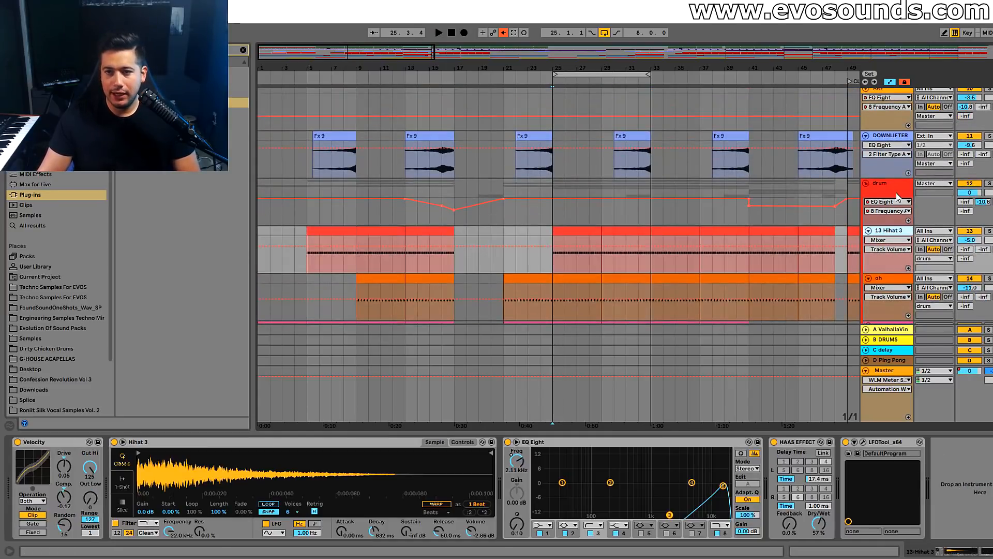
left_click(979, 182)
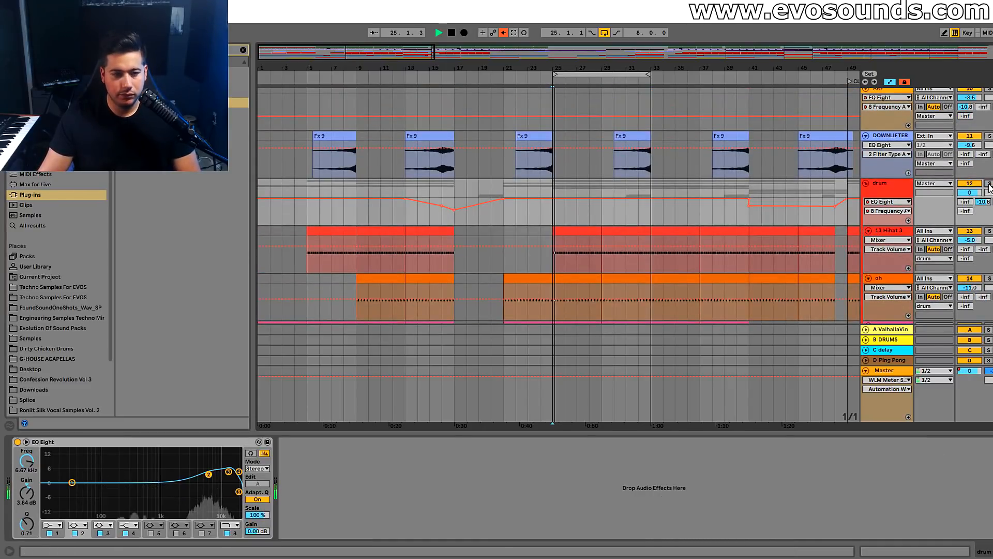
Open SPAN on the master, check the full mix's spectrum during playback, and close the analyzer
key("Tab")
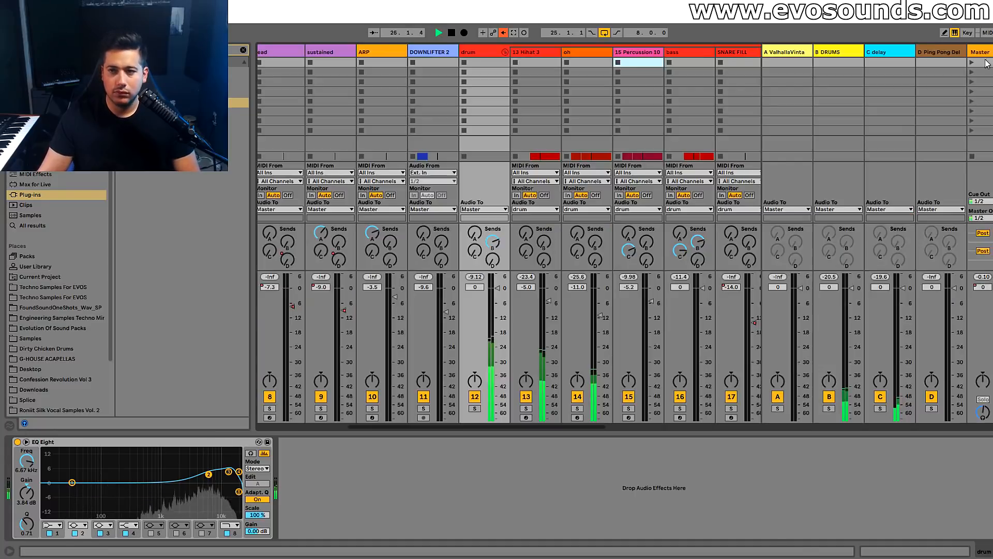
left_click(621, 443)
key("Tab")
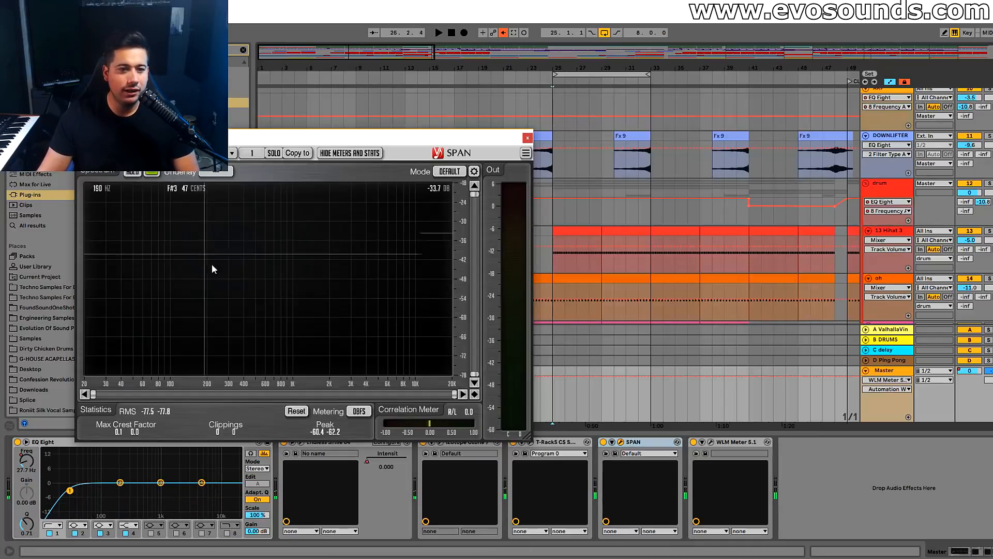
key("space")
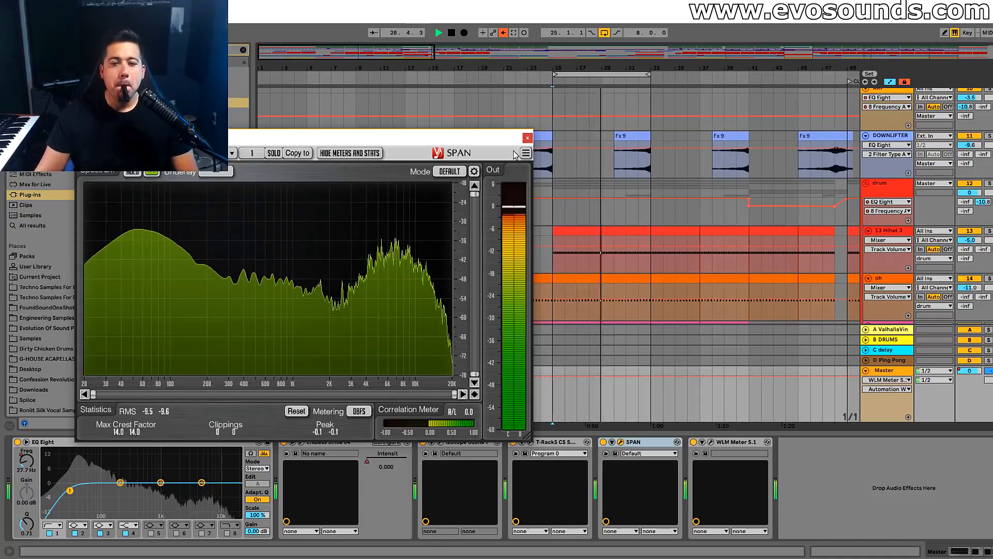
left_click(527, 138)
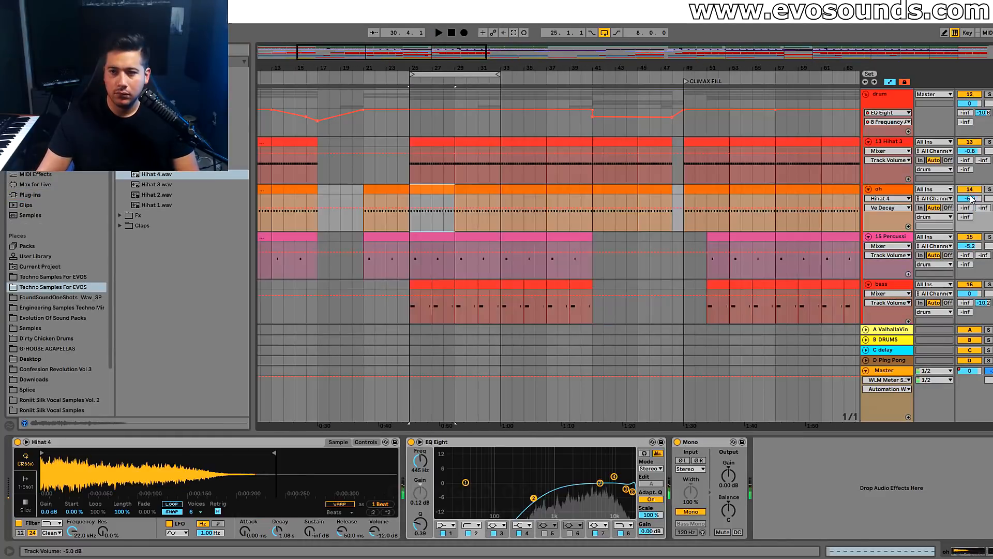
Open the master's SPAN, place it beside the drum channels, and set the drum group's send B to -13.6 dB
key("Tab")
left_click(986, 56)
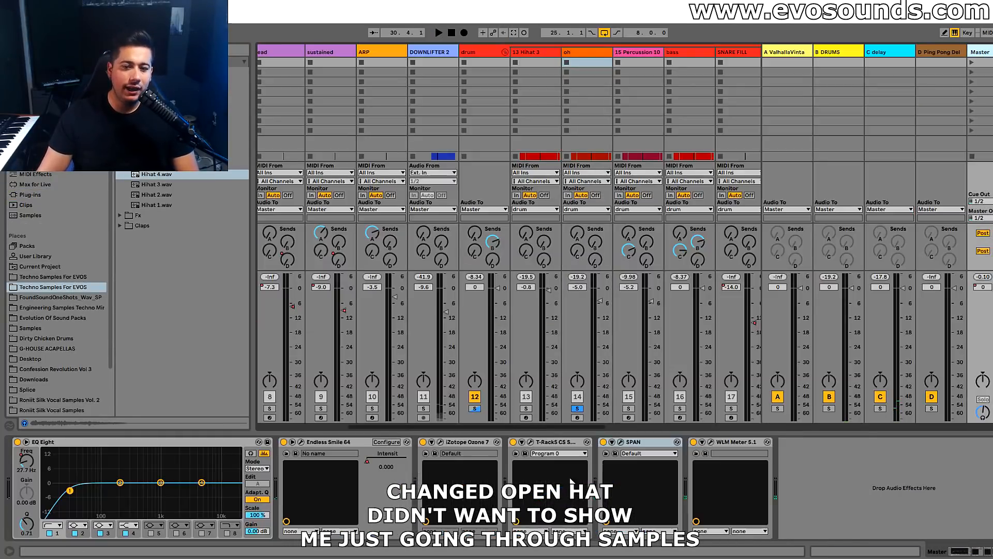
left_click(623, 441)
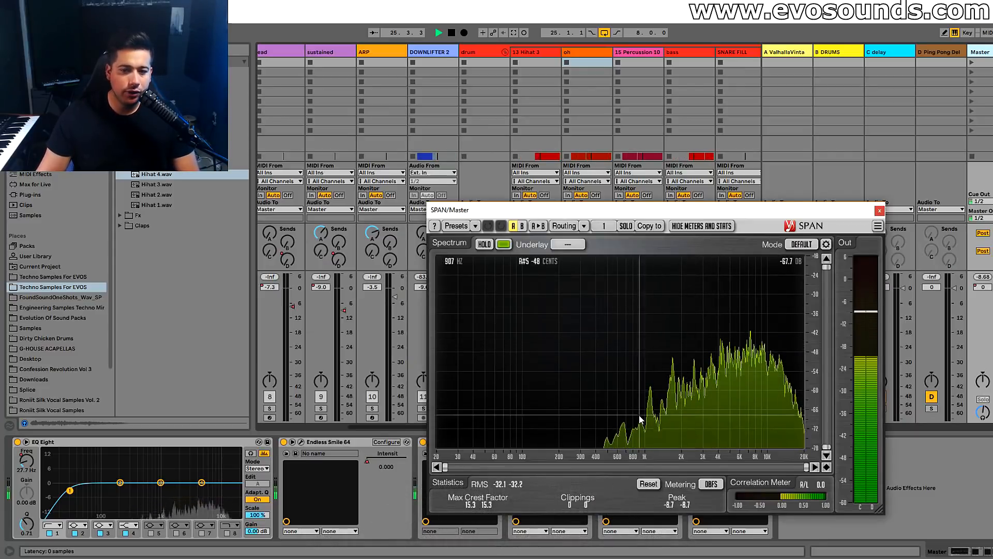
left_click_drag(486, 210, 674, 225)
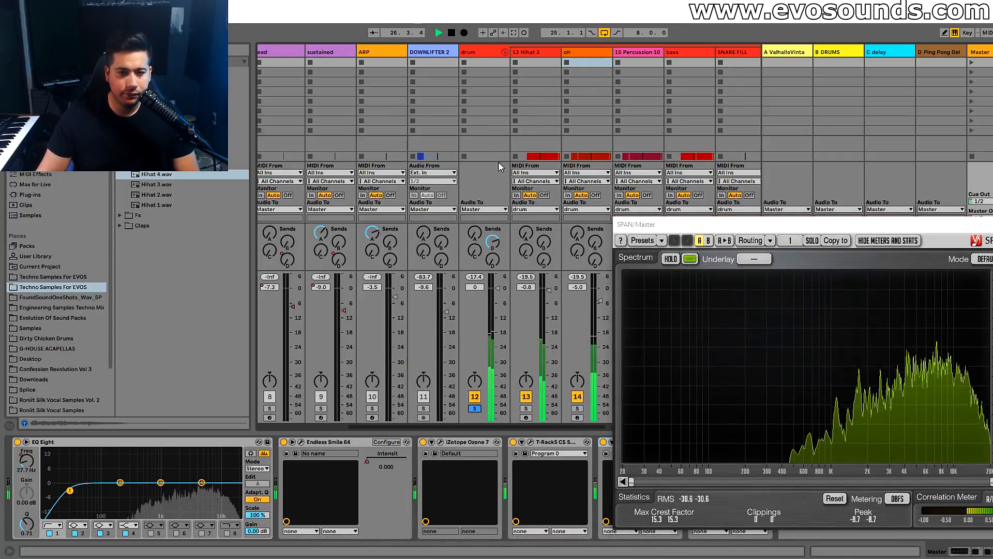
left_click_drag(493, 241, 492, 228)
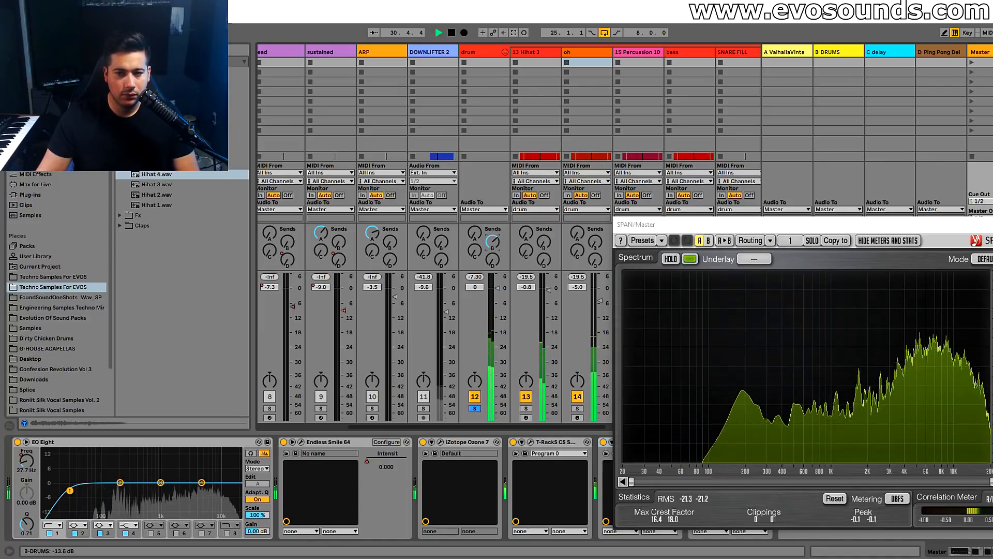
Unsolo the drum group, check the full mix in SPAN, stop playback, and close the analyzer
left_click(474, 409)
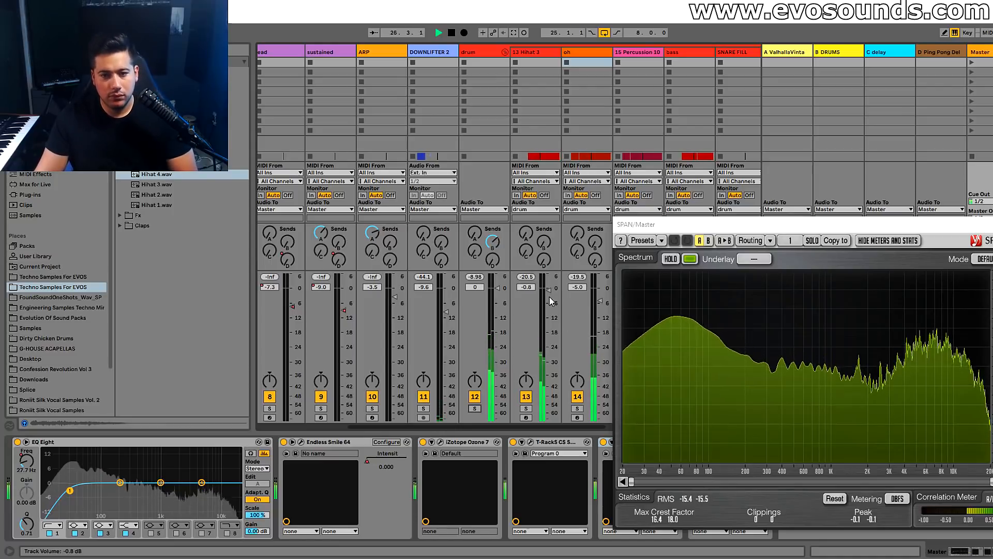
key("space")
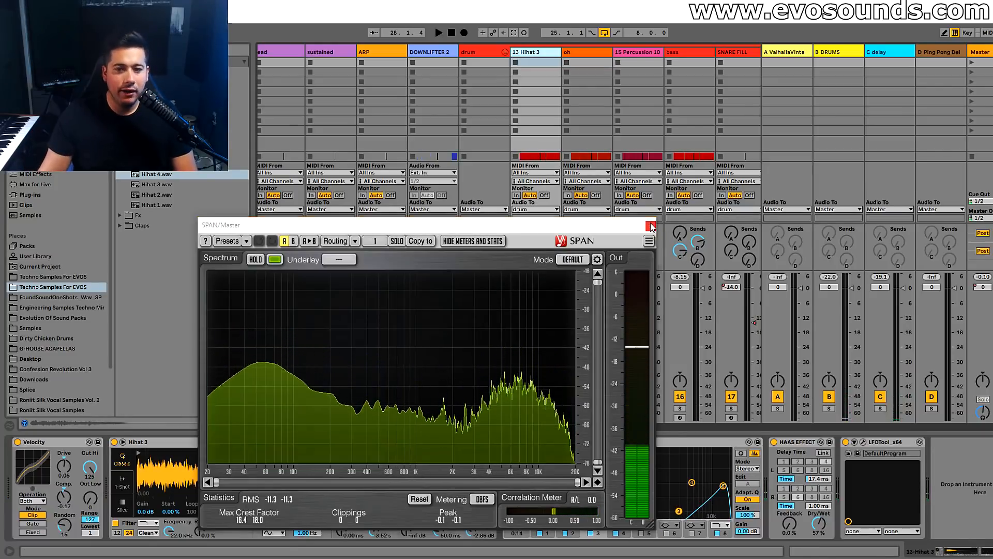
left_click(651, 226)
Unfold the KICKS group in the arrangement and select the KICK track's clip at bars 17 to 25
key("Tab")
left_click_drag(538, 56, 538, 31)
scroll(454, 160, "down", 10)
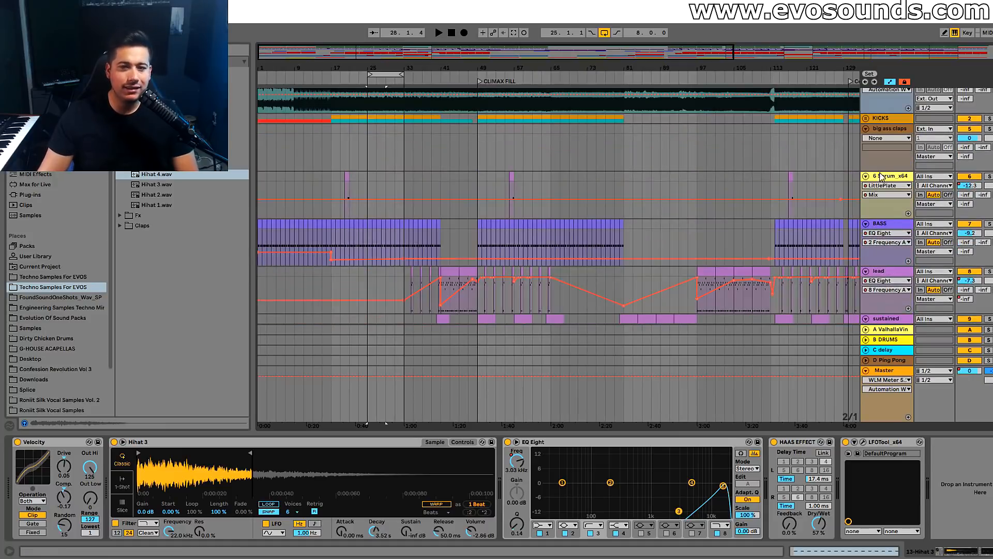
scroll(858, 130, "up", 1)
left_click(866, 141)
left_click(970, 221)
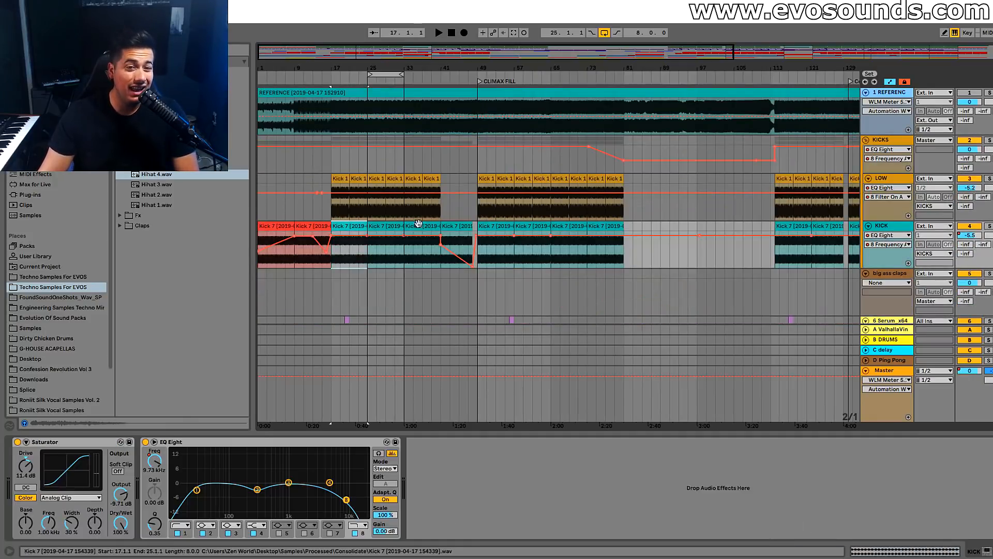
Solo the KICK track, show its track volume automation, and play the intro from about bar 7
left_click(989, 226)
left_click(970, 235)
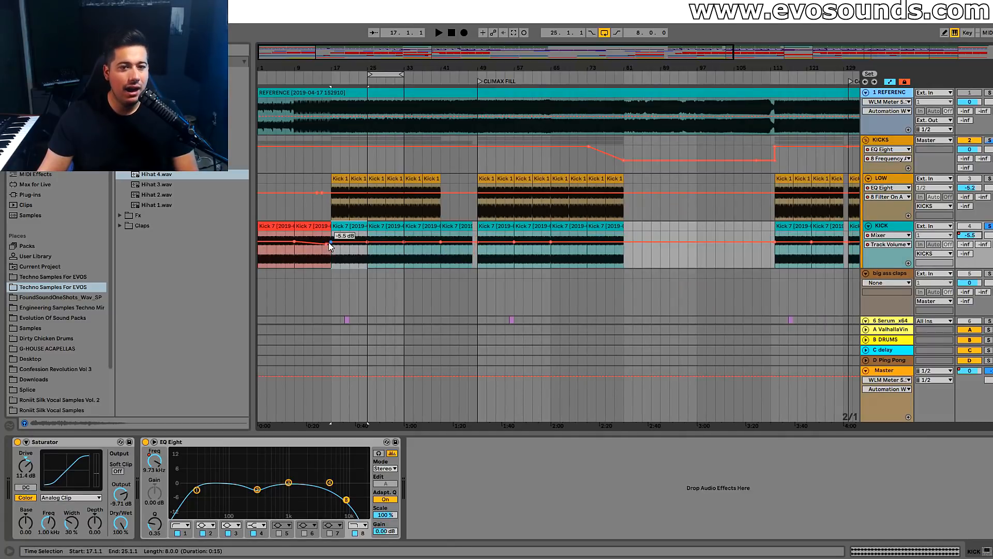
left_click(286, 257)
double_click(290, 256)
left_click(285, 83)
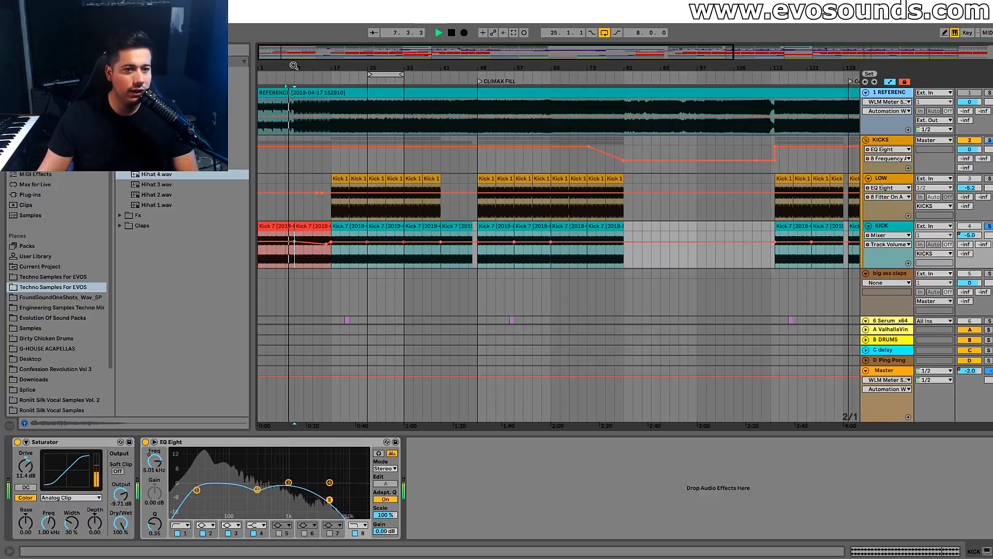
Play the looped section from bar 25 and view bars 25 to 33 in close-up
left_click_drag(293, 69, 301, 129)
key("space")
left_click(440, 226)
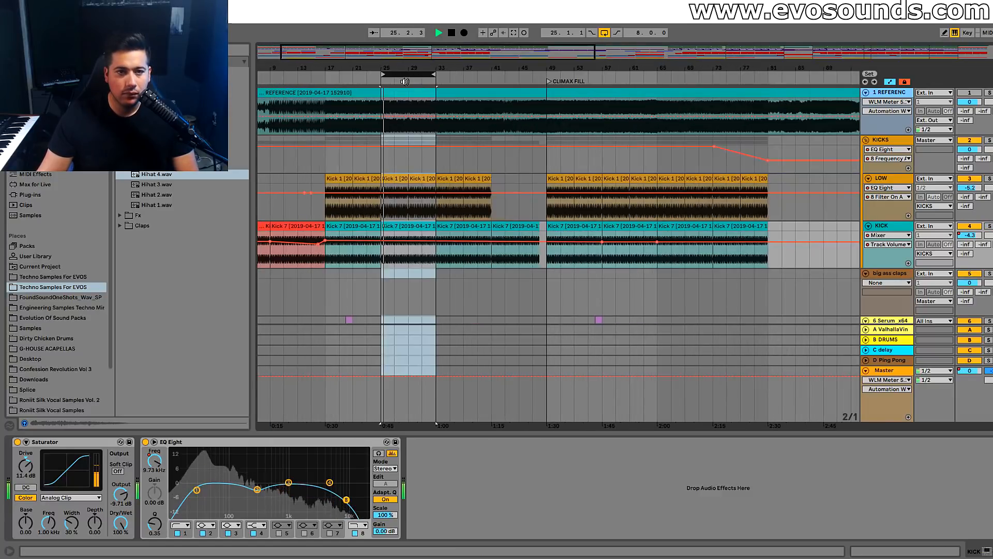
left_click_drag(347, 50, 352, 61)
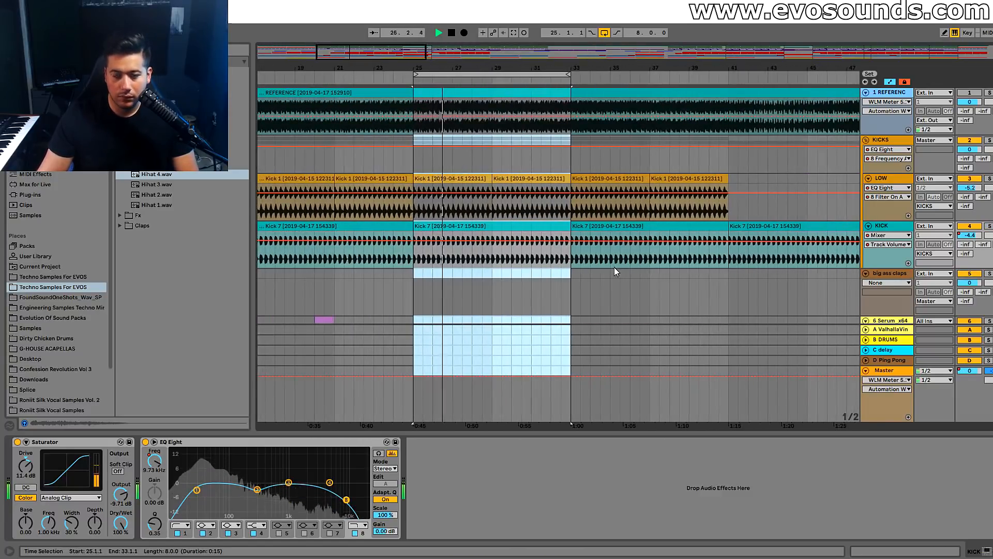
Open the master's SPAN, place it over the lower part of the arrangement, and show the KICK track's devices
key("Tab")
left_click(979, 52)
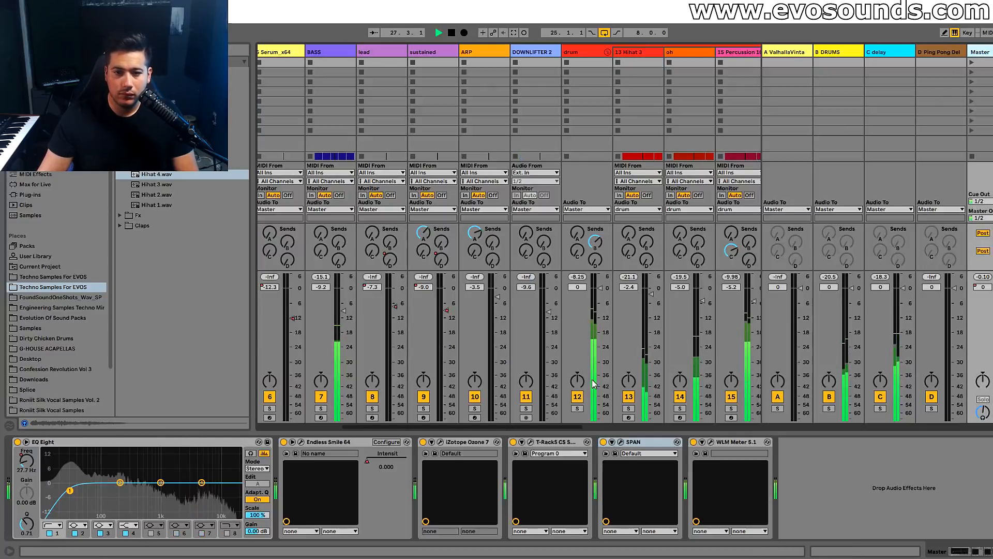
left_click(622, 441)
key("Tab")
left_click_drag(421, 230, 698, 325)
left_click(896, 225)
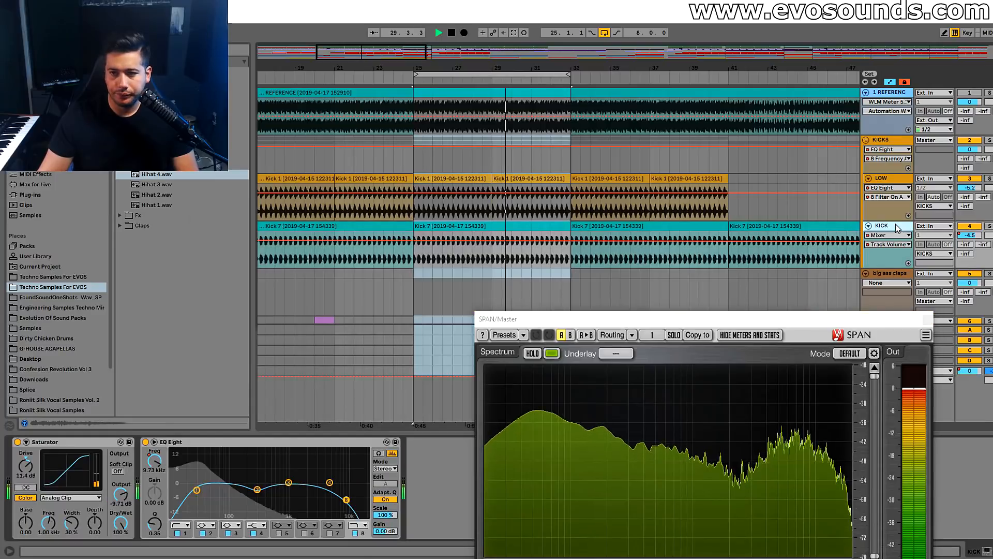
left_click_drag(626, 319, 662, 322)
Raise the high-cut frequency in the KICK's EQ Eight to 21.5 kHz and show its frequency automation
left_click_drag(346, 500, 366, 499)
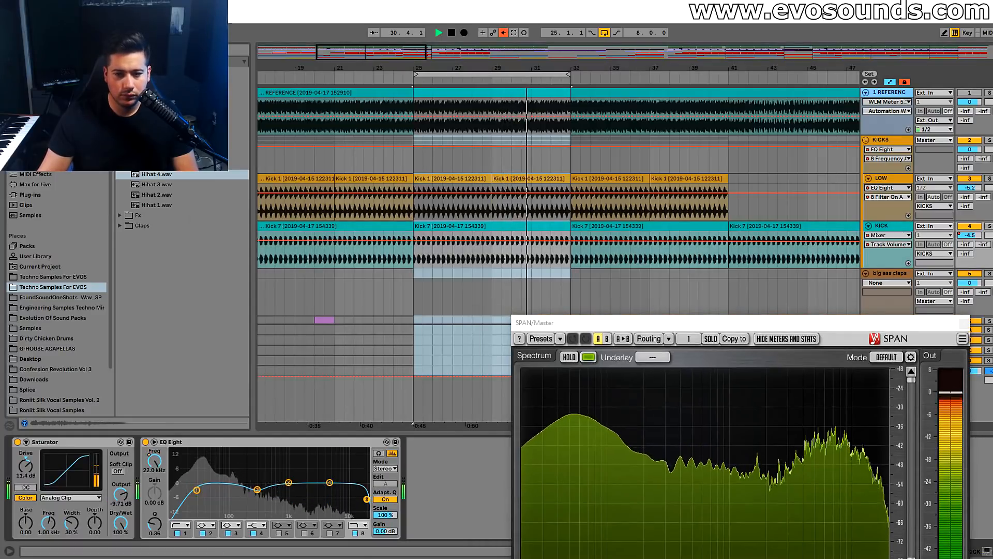
left_click(988, 226)
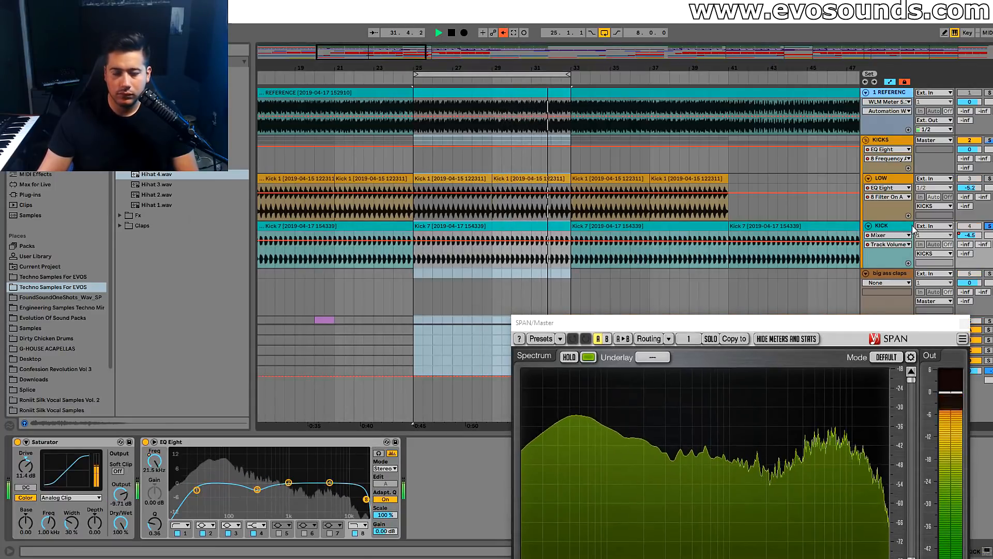
left_click(155, 461)
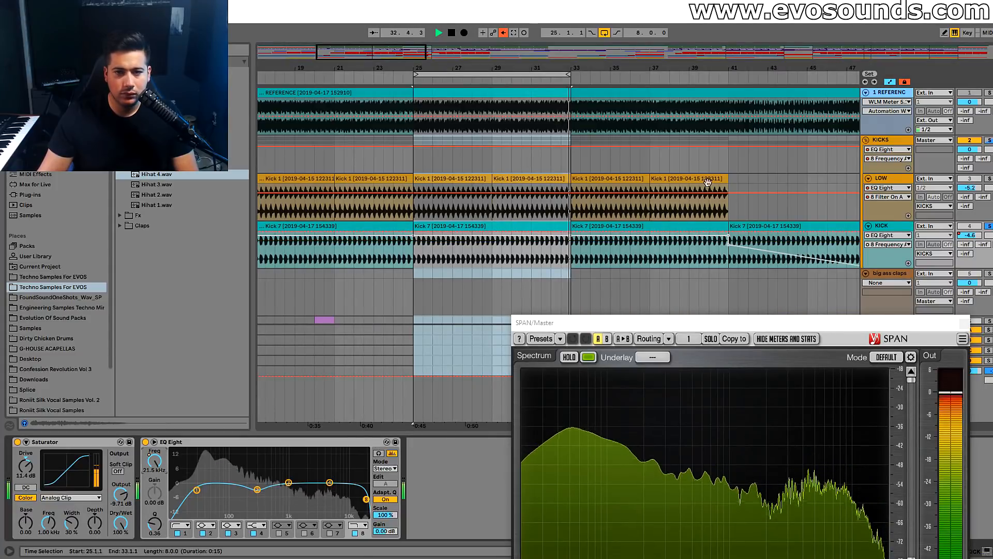
Stop playback, re-enable automation, and raise the KICK's EQ frequency breakpoint at bar 17 to 22.0 kHz
key("space")
left_click_drag(620, 67, 776, 57)
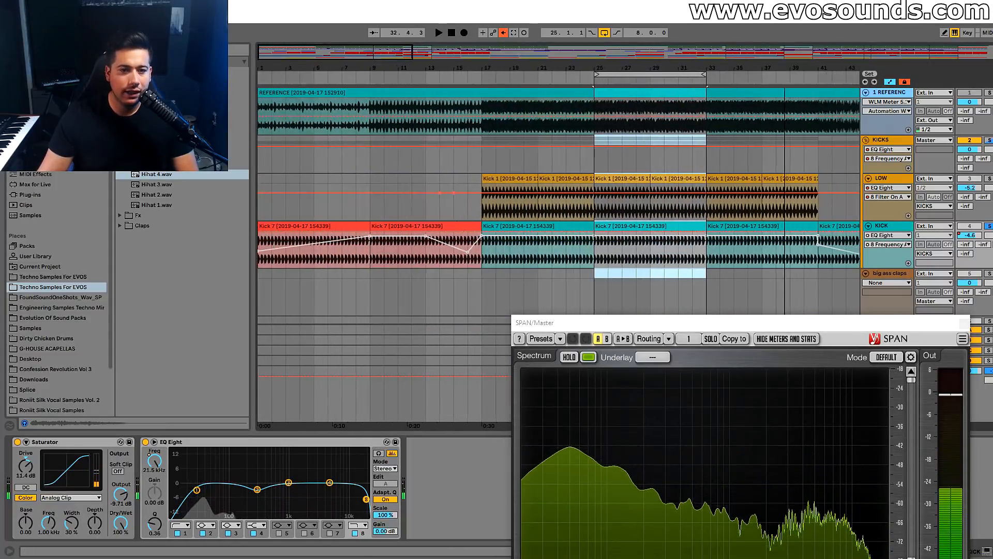
left_click(503, 32)
left_click_drag(482, 237, 482, 233)
Raise the KICK's EQ frequency automation breakpoint in the section after the climax fill
left_click_drag(426, 54, 481, 49)
mouse_move(676, 236)
left_click(772, 237)
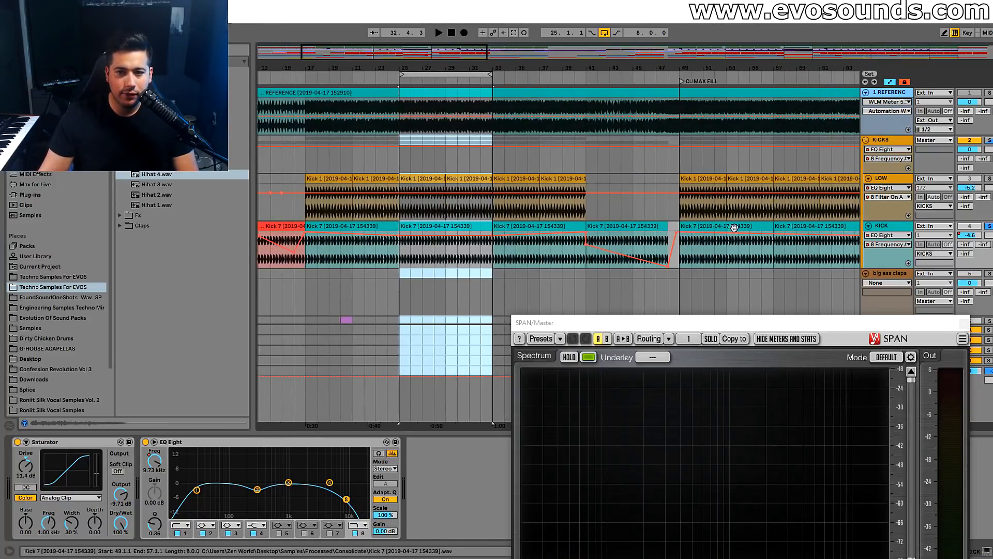
left_click_drag(445, 53, 557, 45)
left_click_drag(511, 237, 510, 233)
Play from bar 25, select the KICK clip at bars 17 to 25, and play it while checking SPAN
key("space")
left_click_drag(451, 52, 357, 62)
key("space")
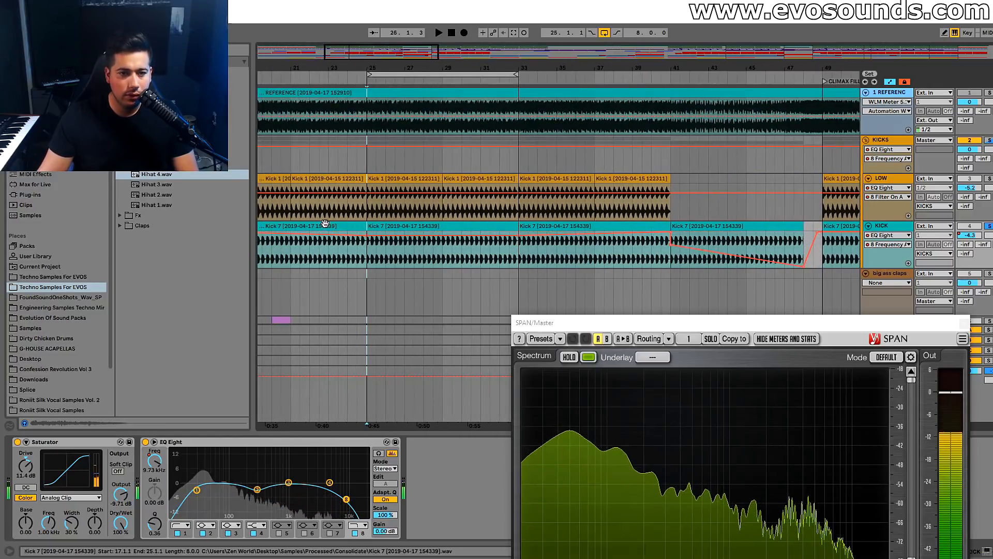
left_click(326, 226)
key("space")
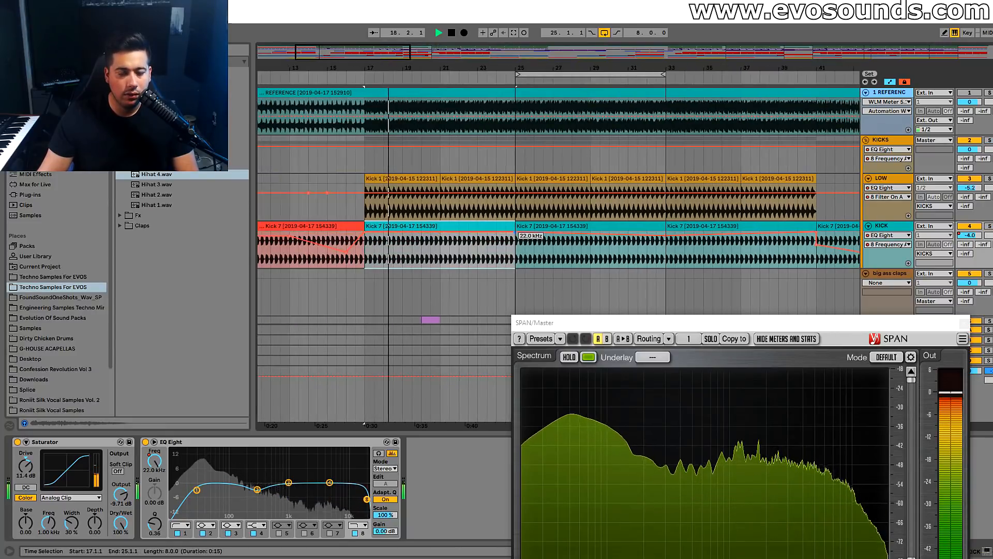
Open the master's WLM Meter in the mixer view, close SPAN, and move the meter clear of the KICK channel
key("Tab")
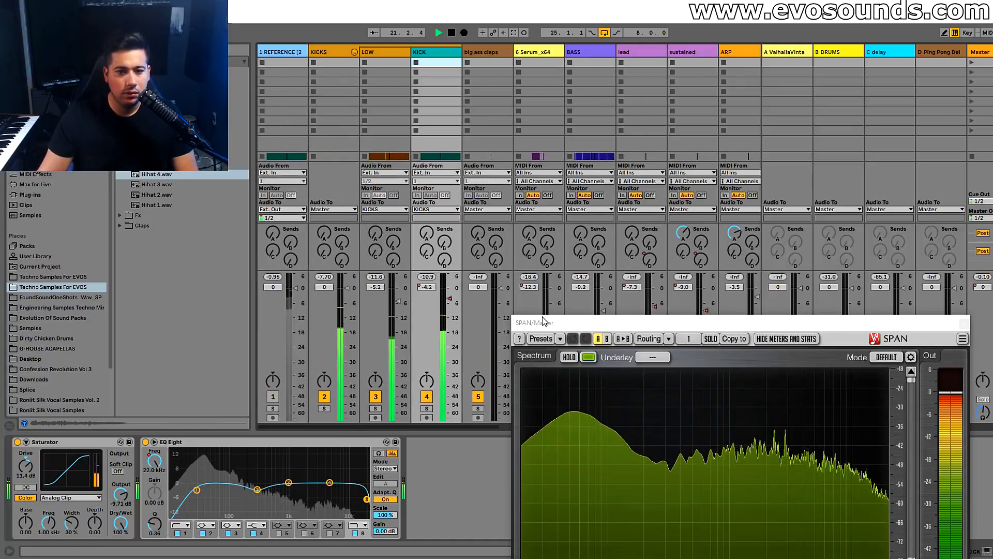
left_click(980, 51)
left_click_drag(719, 322, 329, 285)
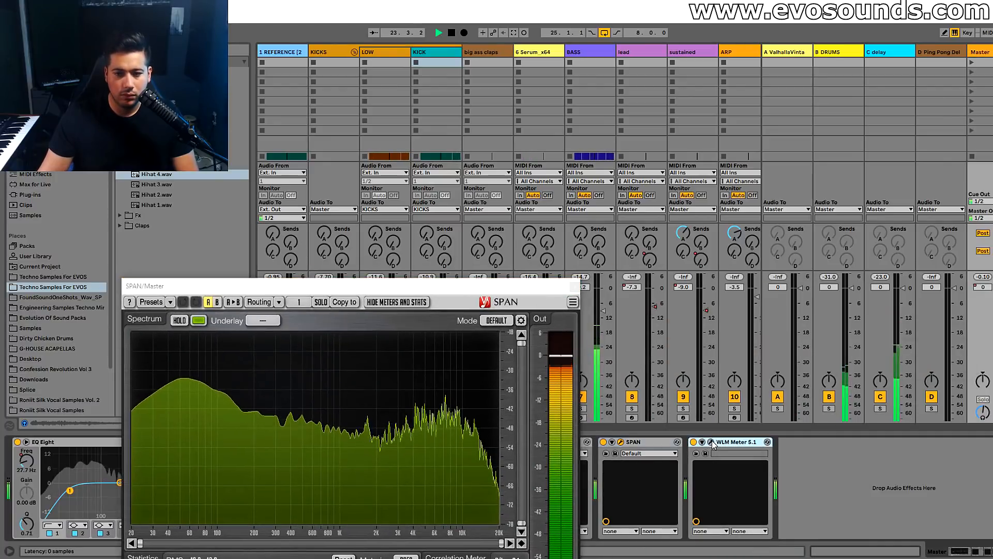
left_click(710, 441)
left_click(574, 286)
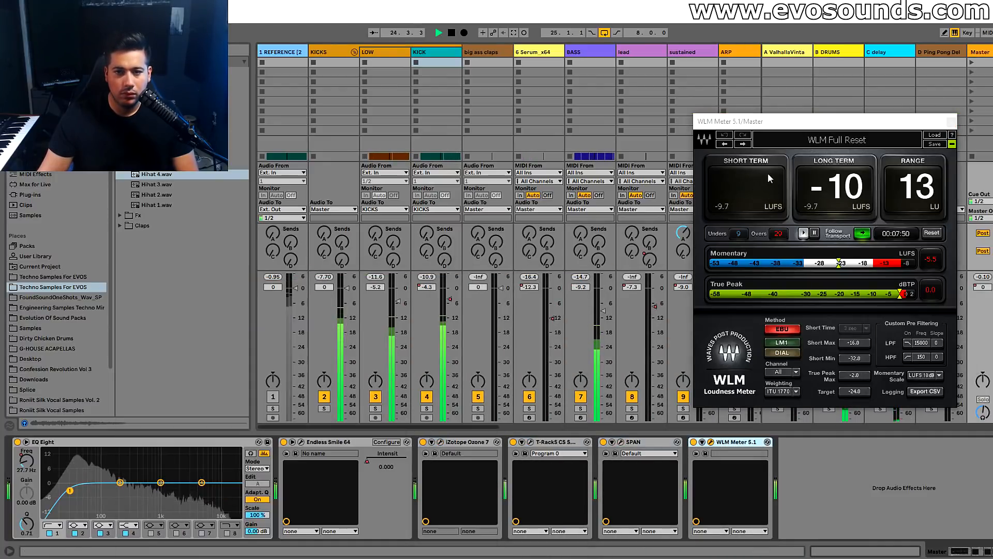
left_click_drag(769, 128, 848, 140)
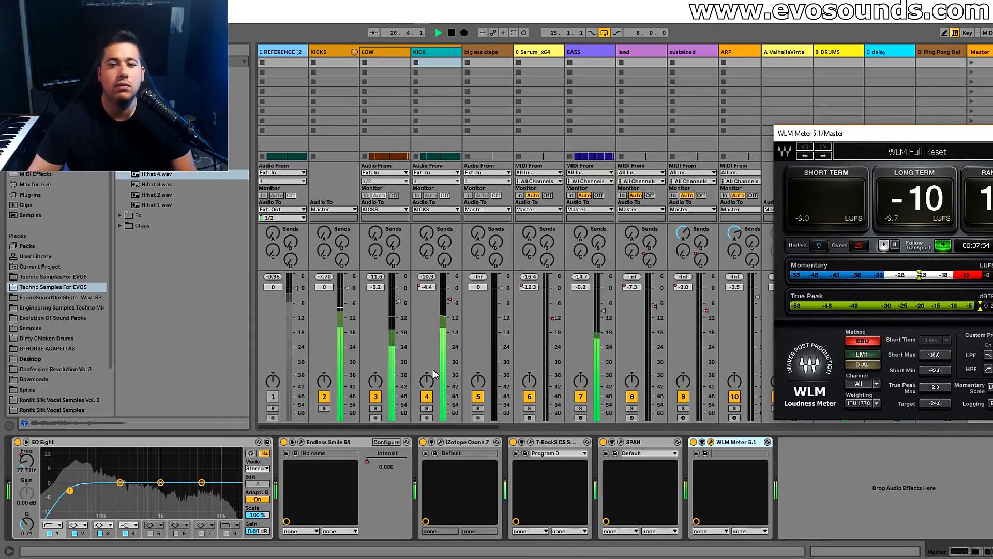
Solo both the KICK track and the KICKS group, and stop playback
left_click(426, 408)
left_click(324, 408, "ctrl")
key("space")
Search the plug-ins for "tr", try TransX Wide Mono on the KICK track, and replace it with Transgressor
left_click(30, 195)
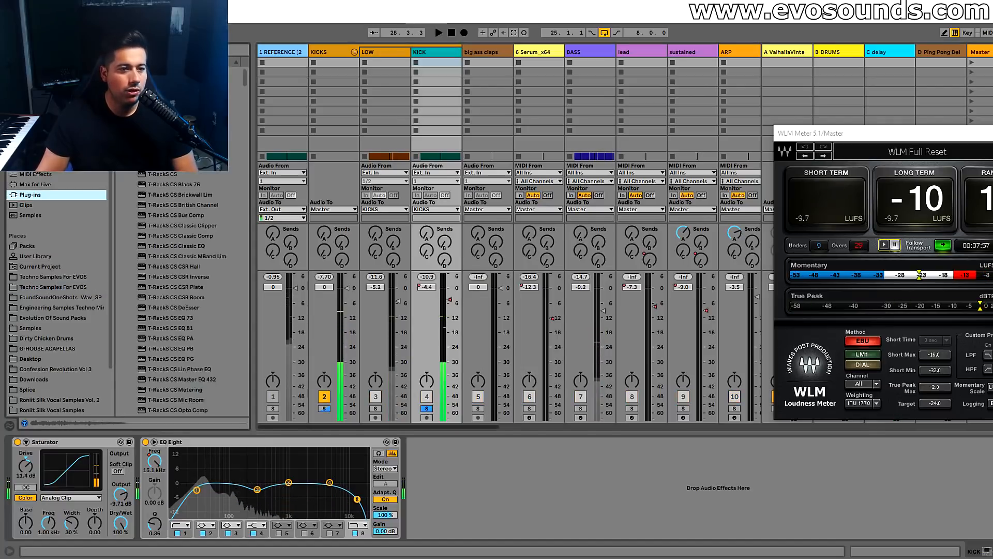
key("ctrl+f")
type("tr")
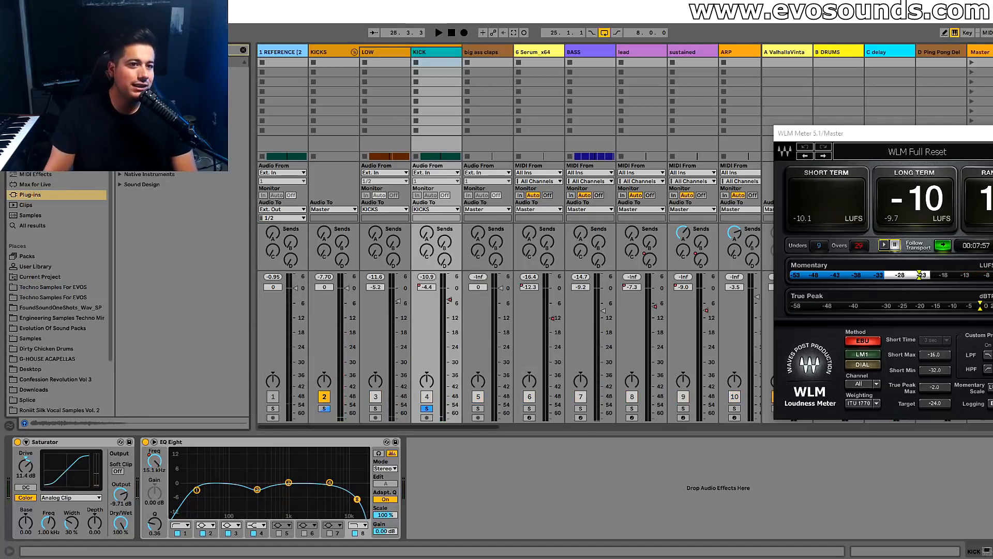
key("Down")
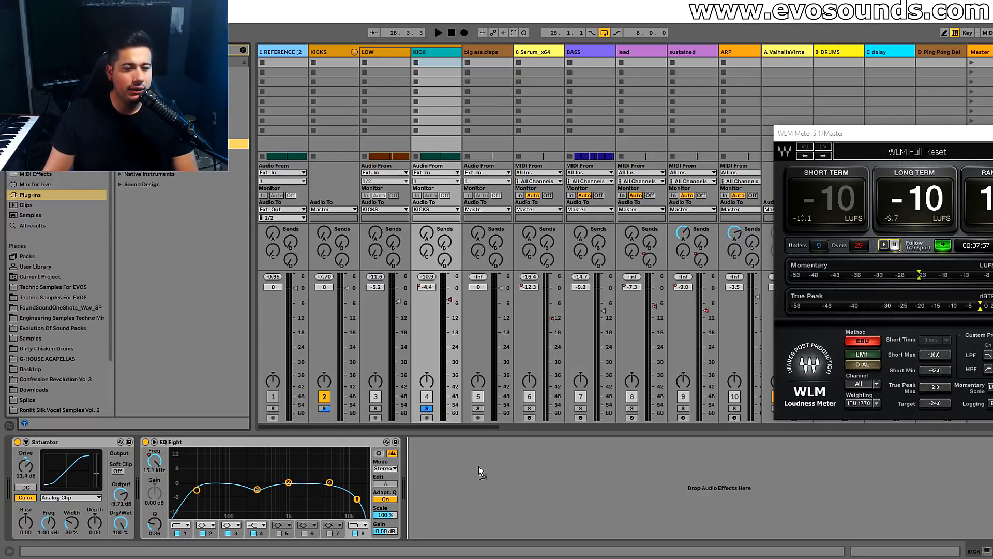
left_click_drag(467, 447, 467, 448)
key("space")
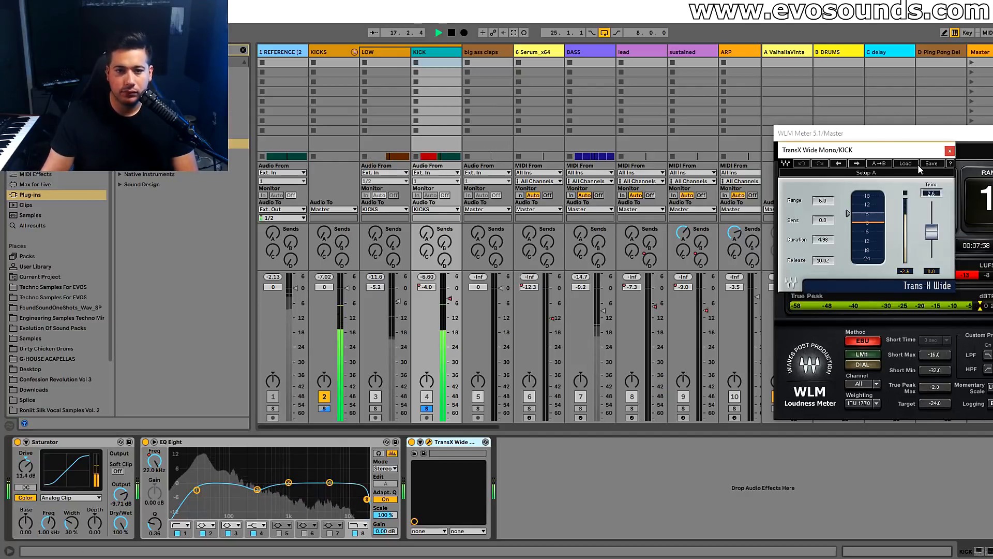
left_click_drag(904, 152, 513, 156)
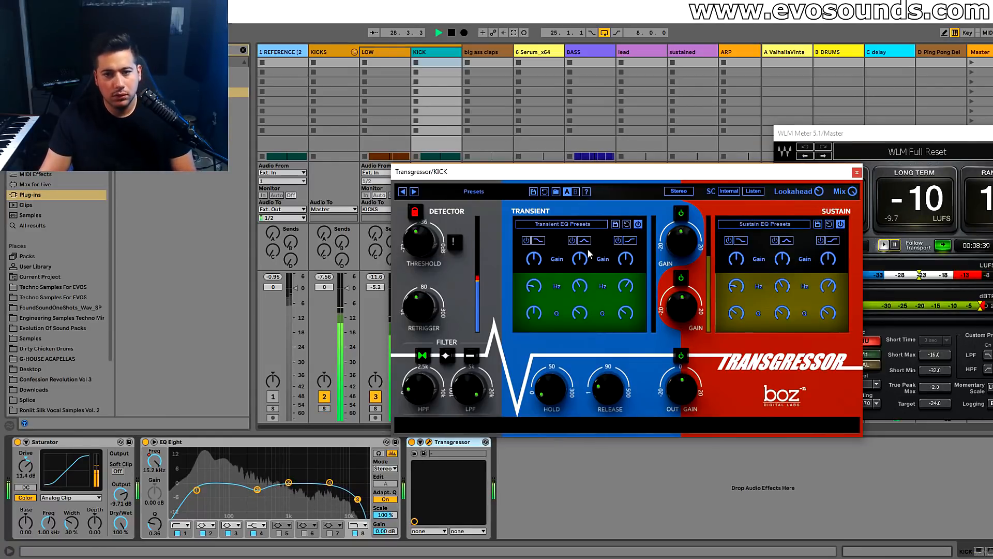
With Transgressor's sustain audio off and KICK soloed, enable the transient EQ's low and mid bands and adjust the low band's gain and frequency
left_click(682, 278)
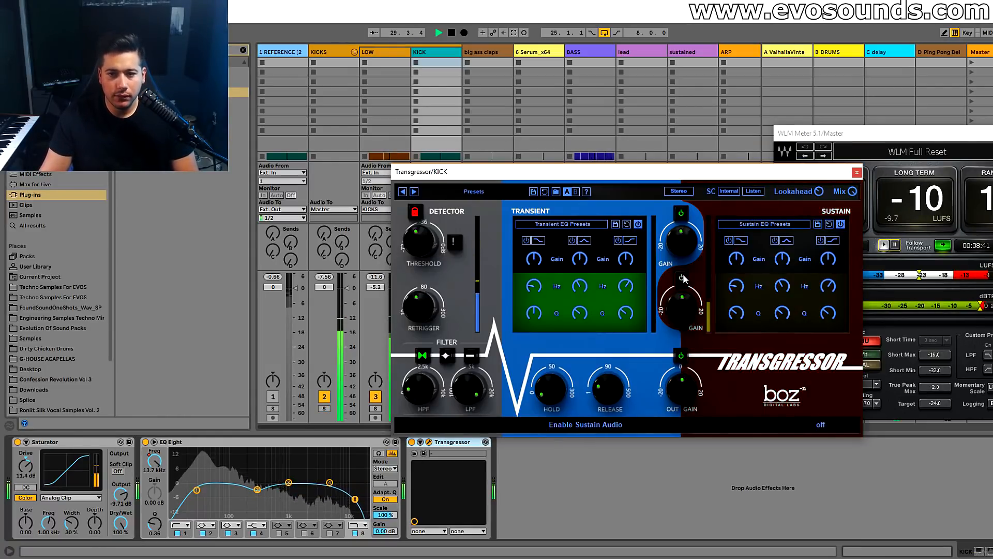
left_click_drag(575, 178, 765, 175)
left_click(427, 408)
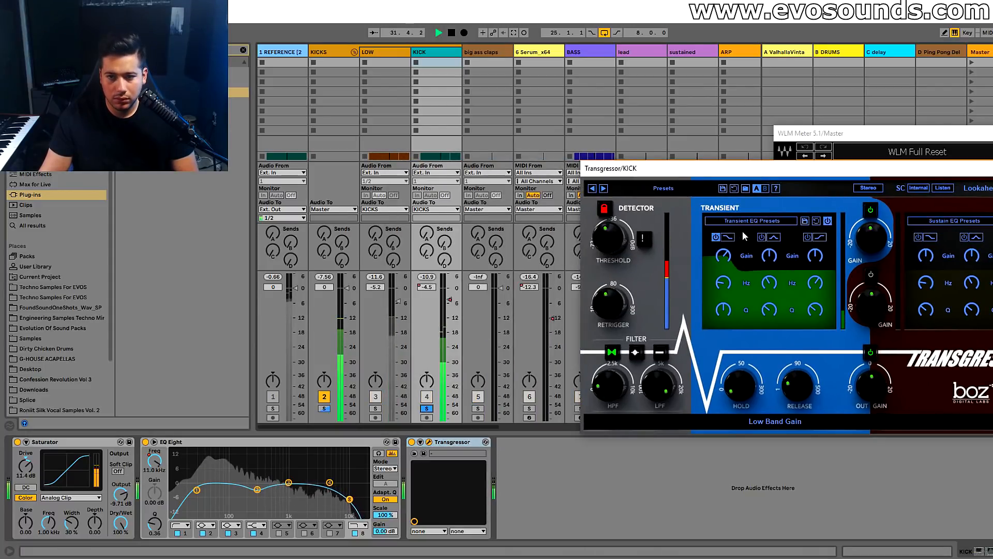
left_click(761, 237)
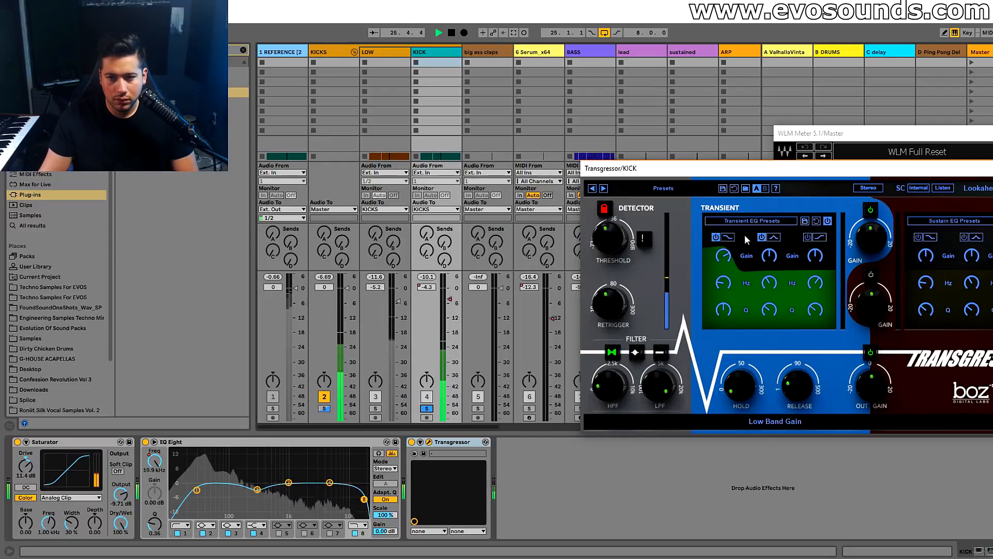
left_click_drag(723, 283, 710, 305)
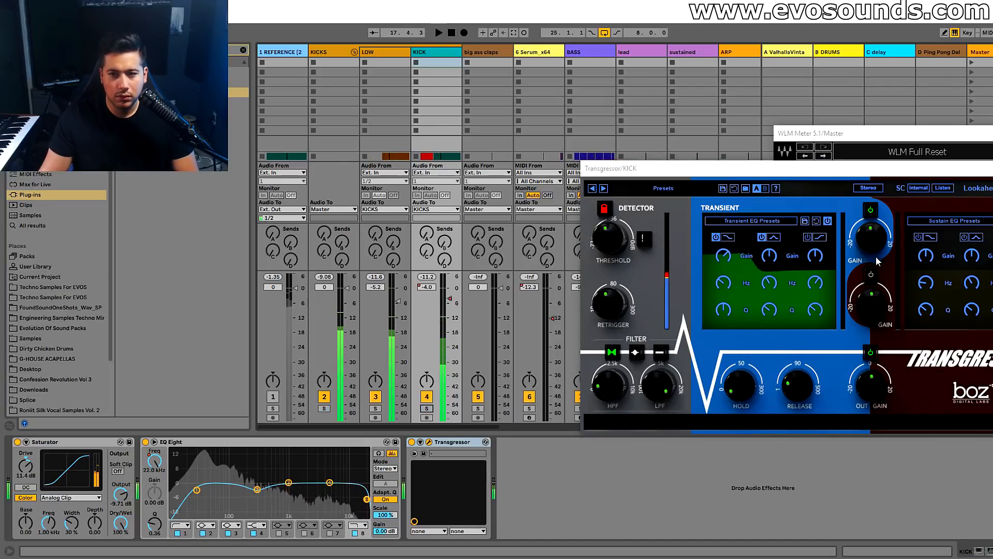
Re-enable Transgressor's sustain audio, look through its preset categories, and close the plug-in window
left_click(870, 275)
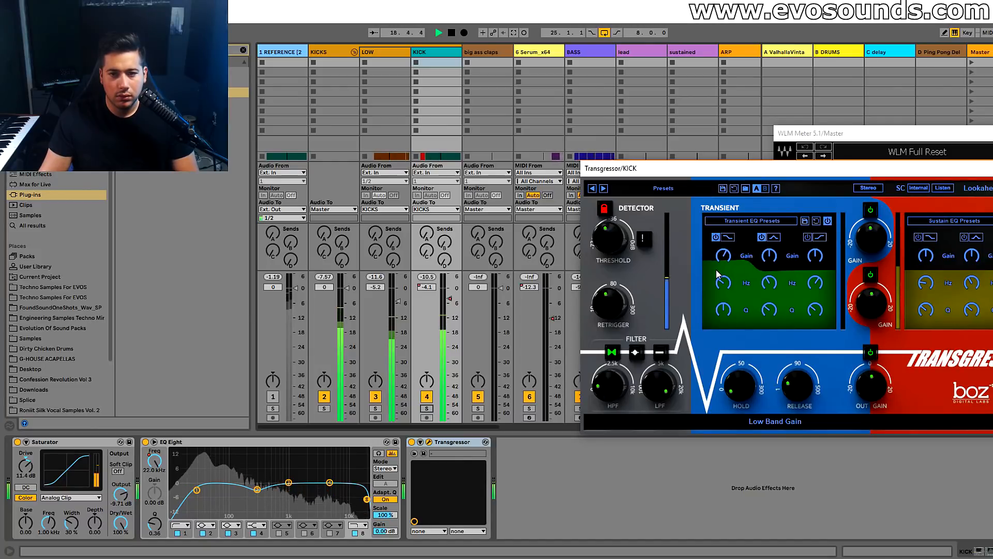
left_click(663, 188)
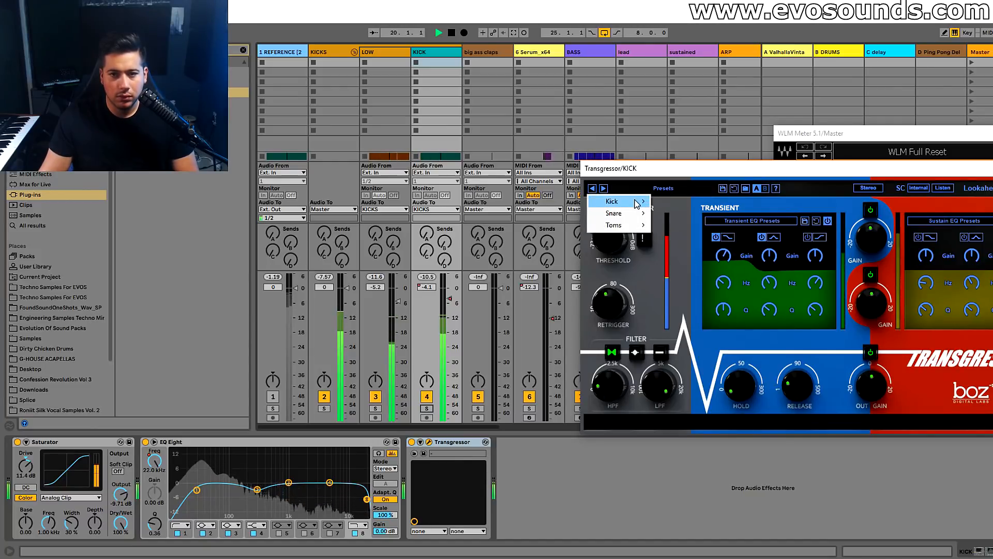
left_click_drag(689, 168, 497, 171)
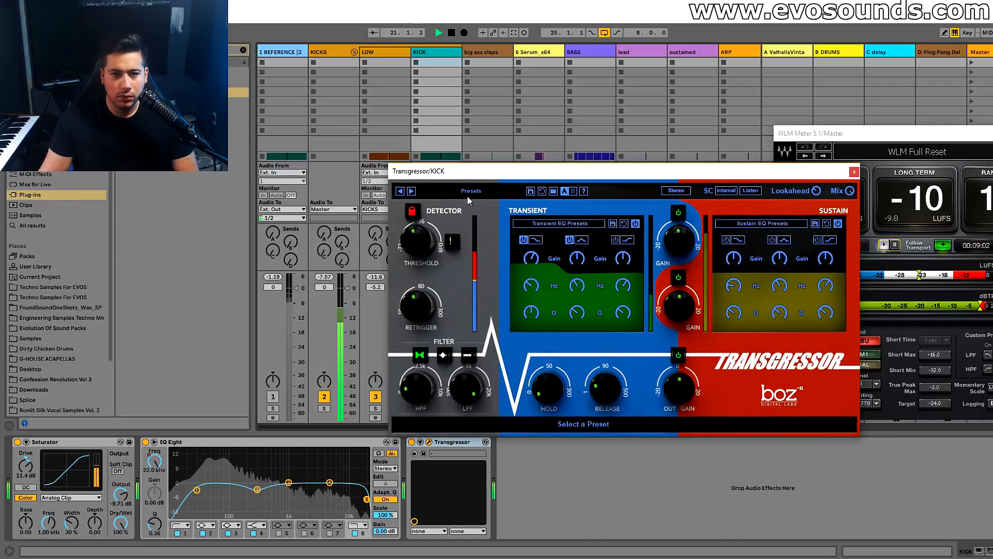
left_click(854, 172)
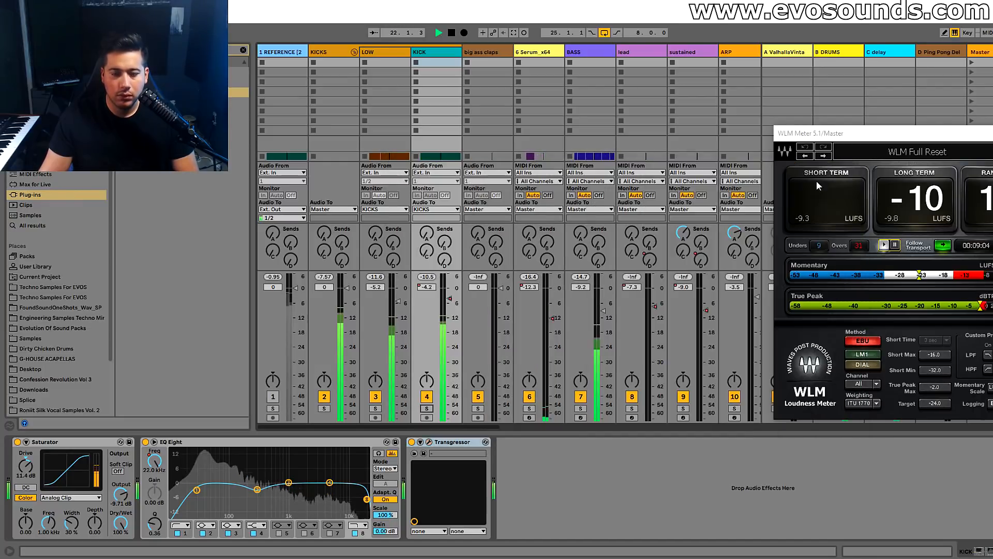
Toggle Transgressor to compare the kick with and without it, and reopen its window clear of the reference channel
left_click(412, 443)
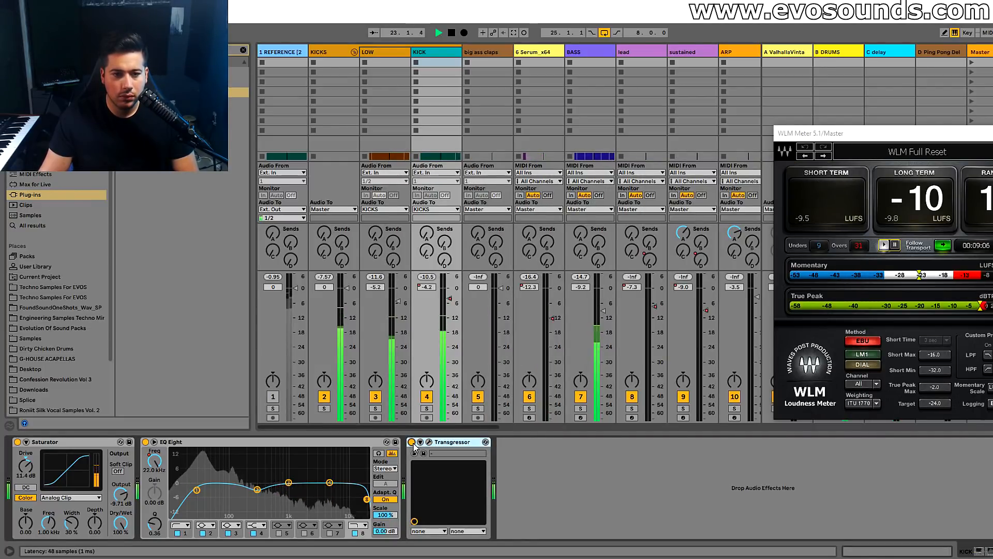
left_click(429, 442)
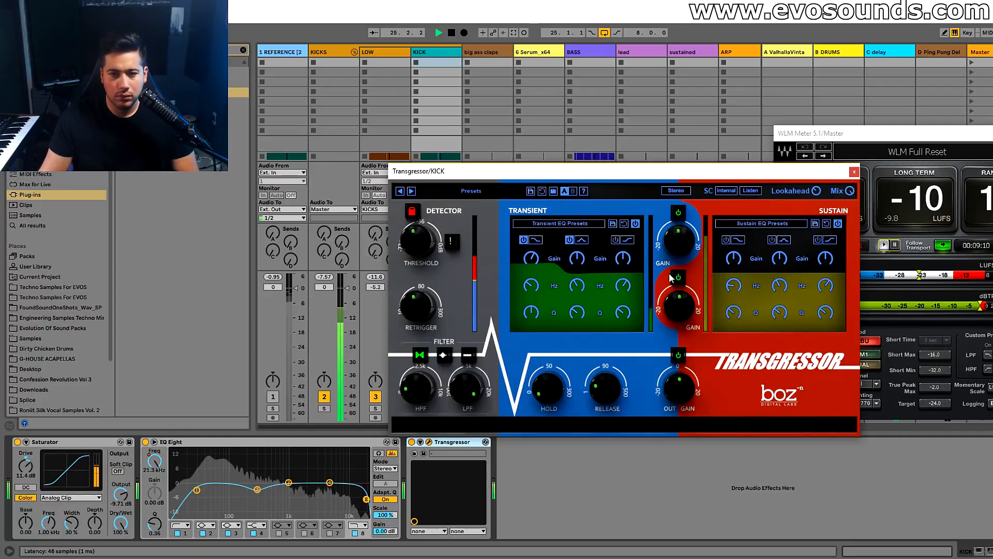
left_click_drag(483, 176, 525, 184)
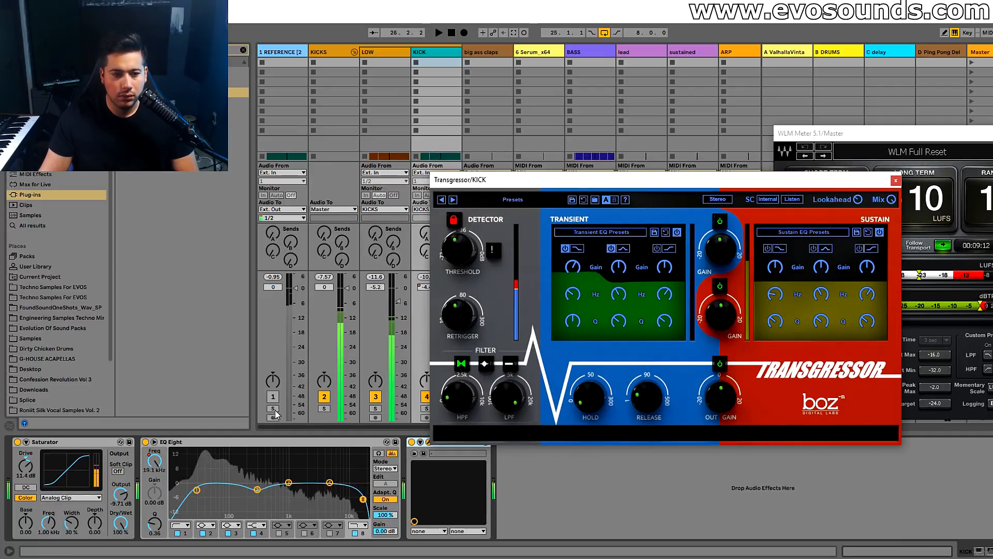
Boost the transient EQ's mid band in Transgressor at 80 Hz and reduce the low band gain to 0.7 dB
left_click(608, 264)
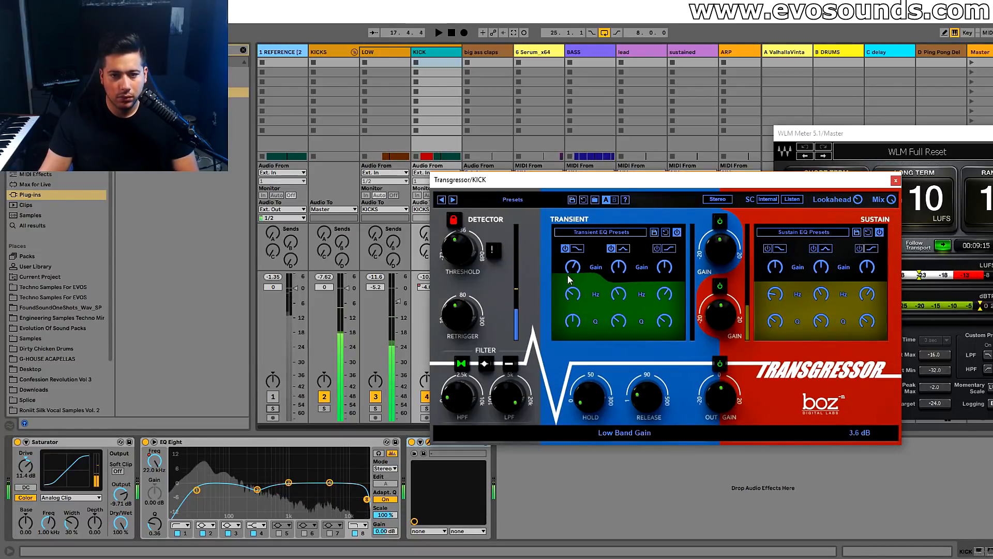
key("space")
key("space")
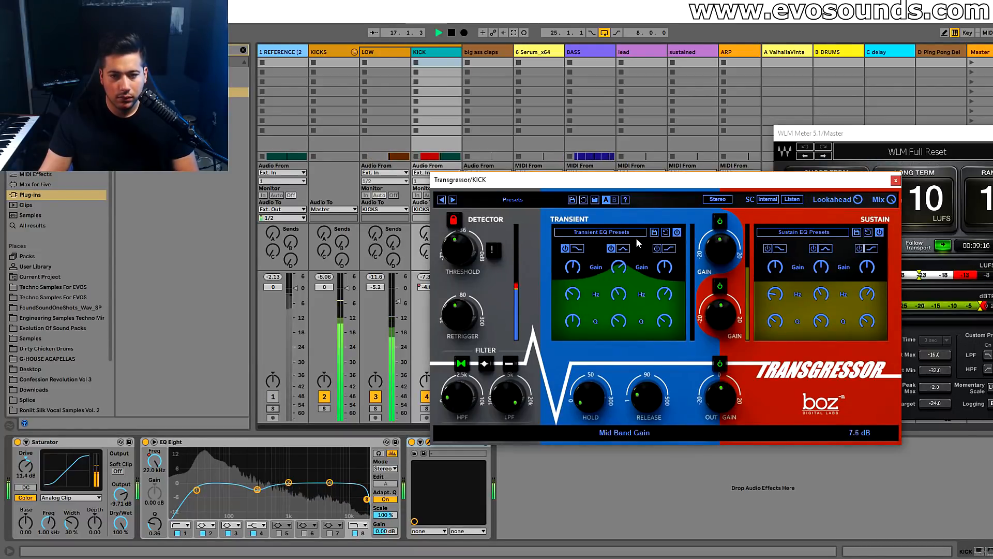
left_click_drag(600, 309, 549, 320)
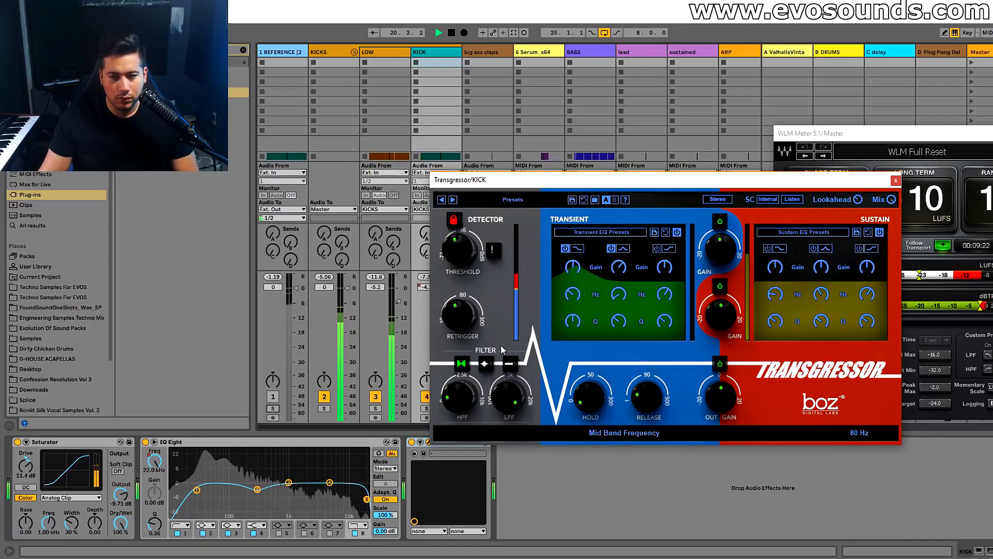
left_click_drag(501, 350, 516, 329)
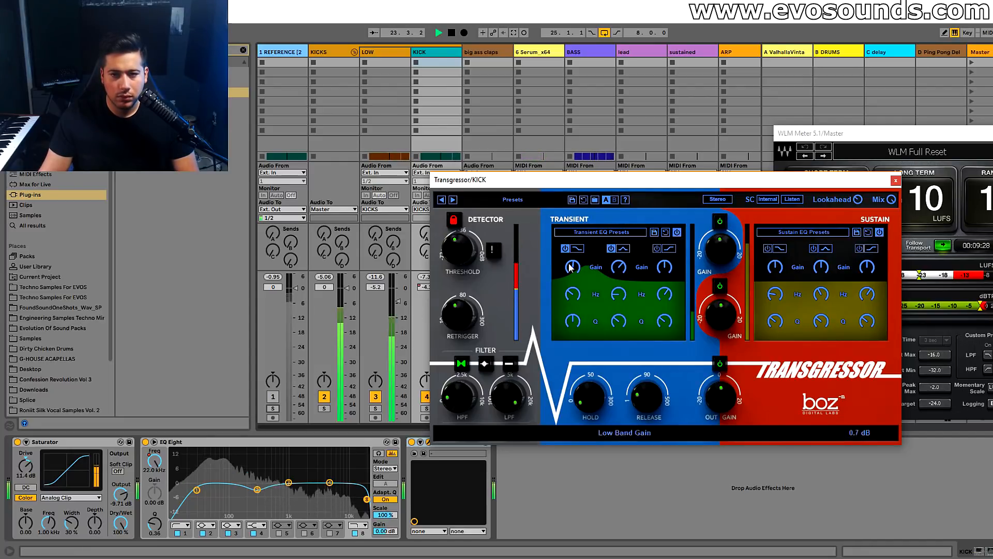
Move Transgressor clear of the mixer channels and toggle it to compare the kick with and without it
left_click_drag(540, 179, 672, 181)
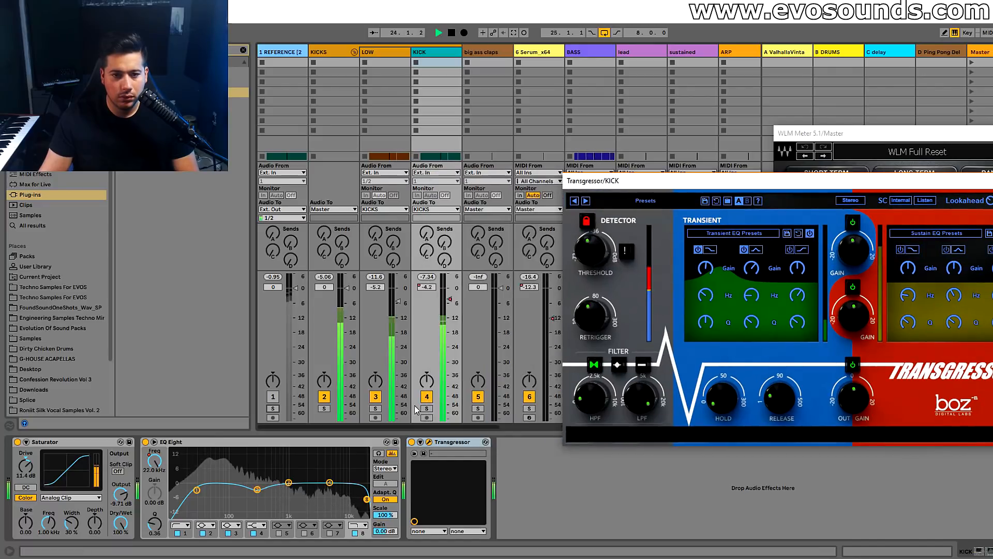
left_click(412, 442)
left_click(412, 442)
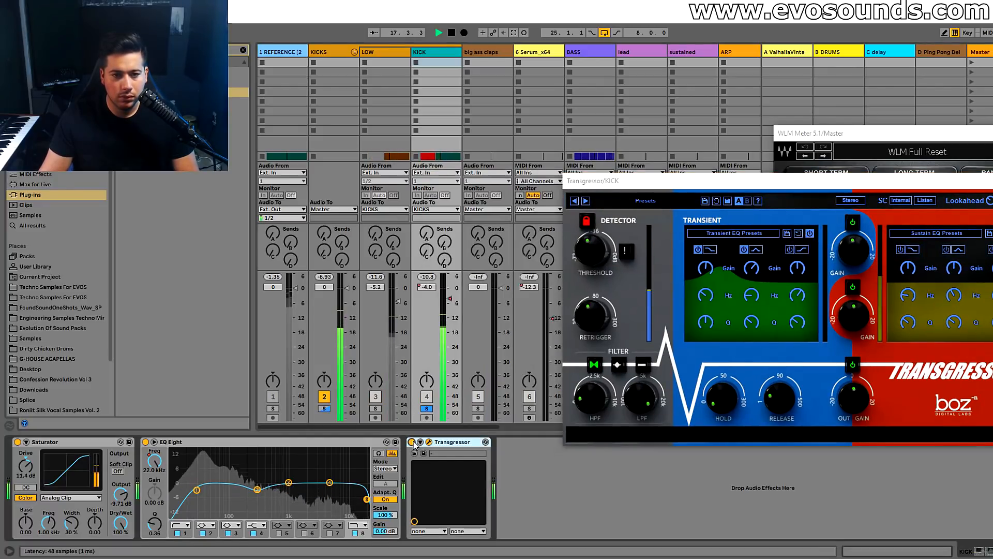
Set Transgressor's sustain gain to about -3 dB on the soloed kick and close the plug-in window
left_click(837, 327)
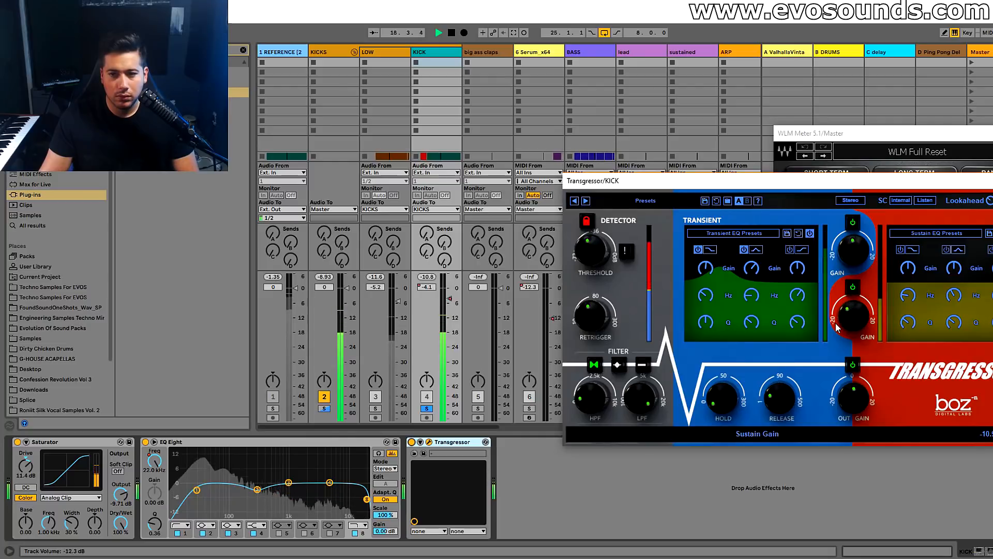
left_click_drag(836, 327, 838, 314)
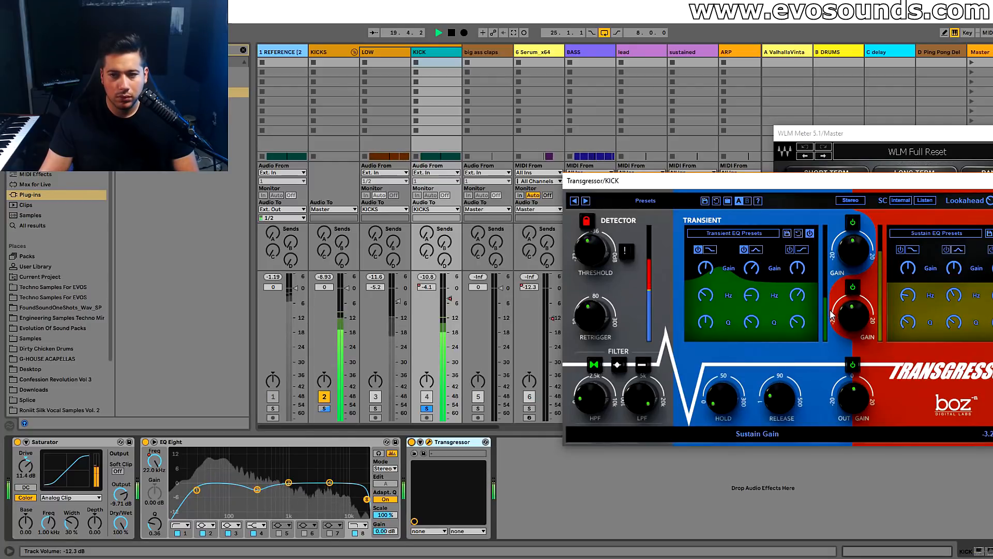
left_click(428, 442)
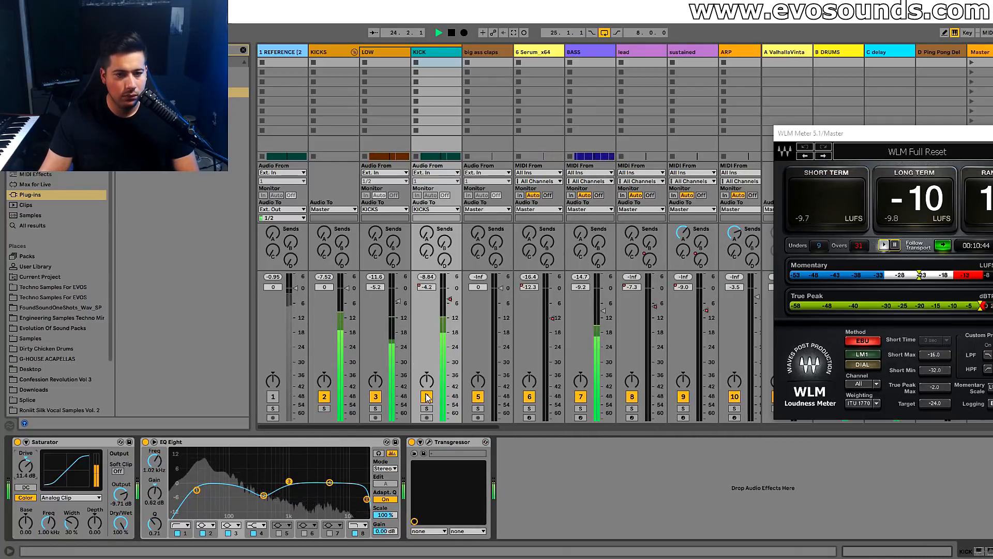
Play the KICK track soloed to check its sound, and turn its solo off
key("space")
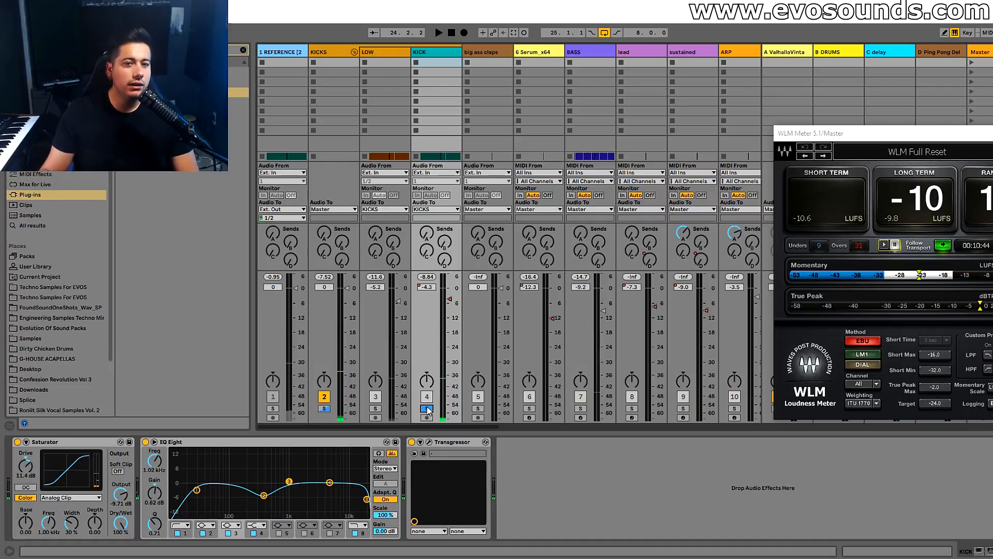
key("space")
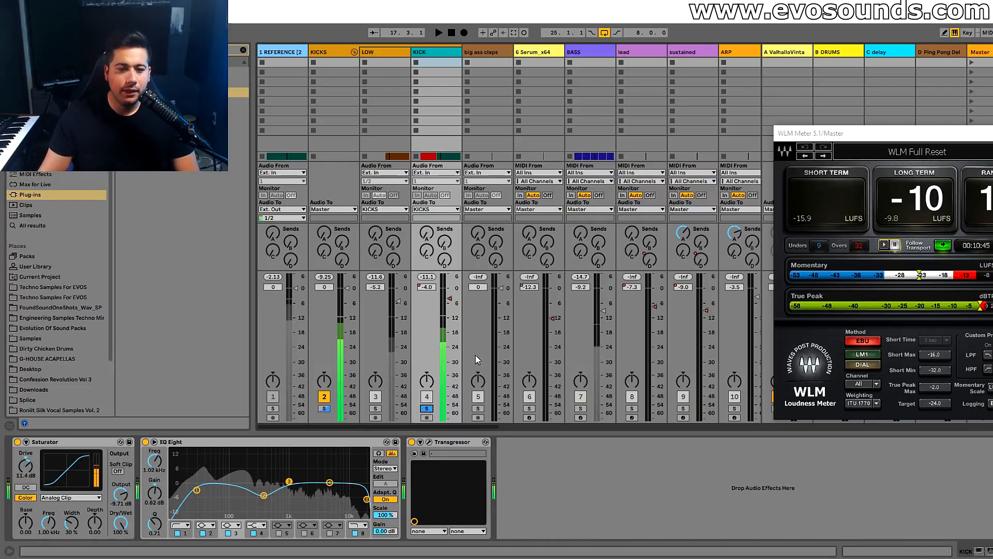
left_click(425, 409)
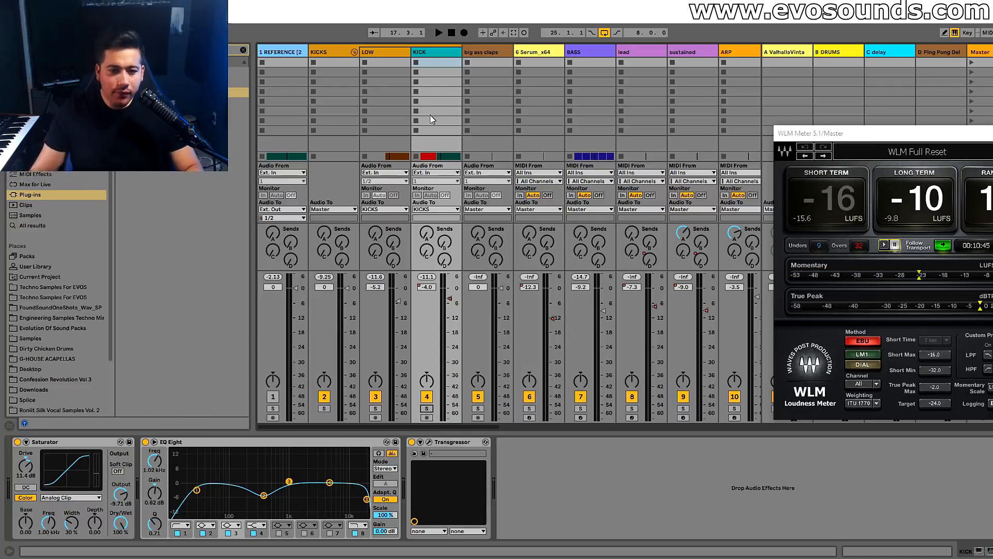
Reopen Transgressor, audition the kick's sustain and transient audio separately, and re-enable both parts
left_click(429, 442)
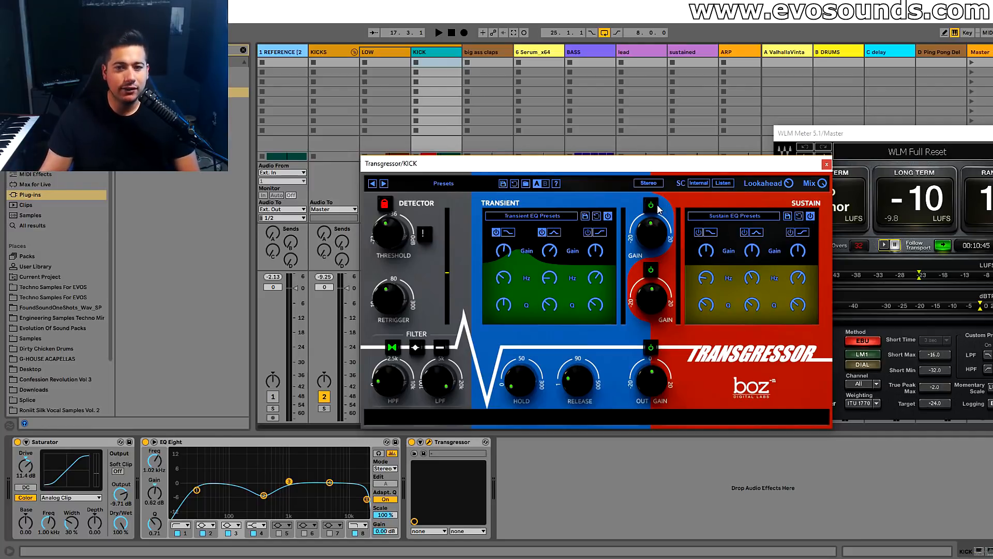
left_click_drag(418, 164, 567, 156)
key("space")
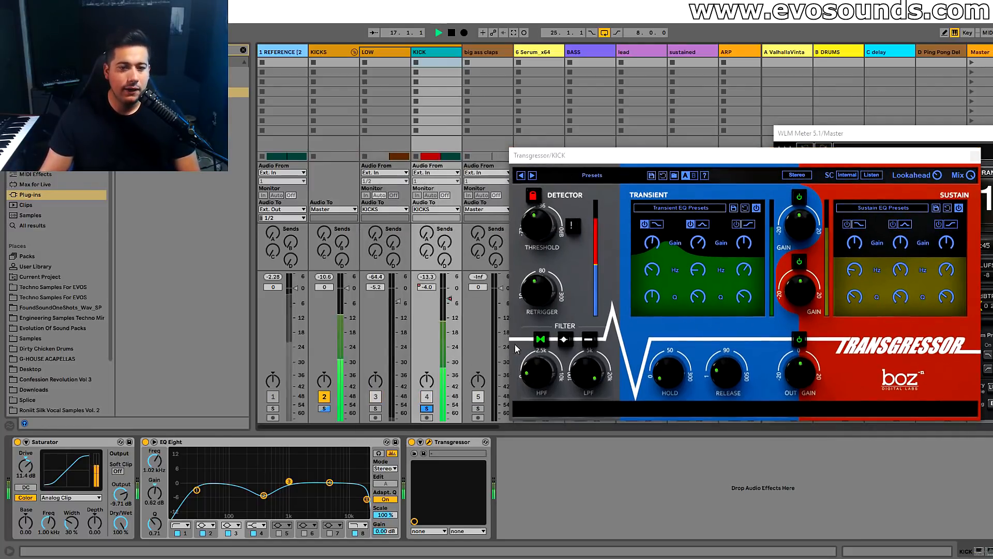
left_click(799, 197)
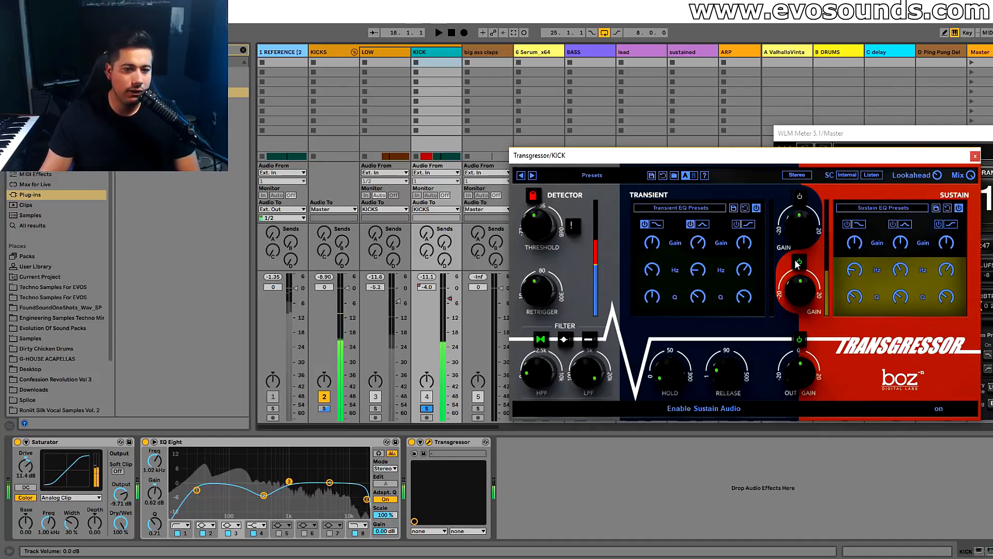
left_click(799, 262)
left_click(799, 197)
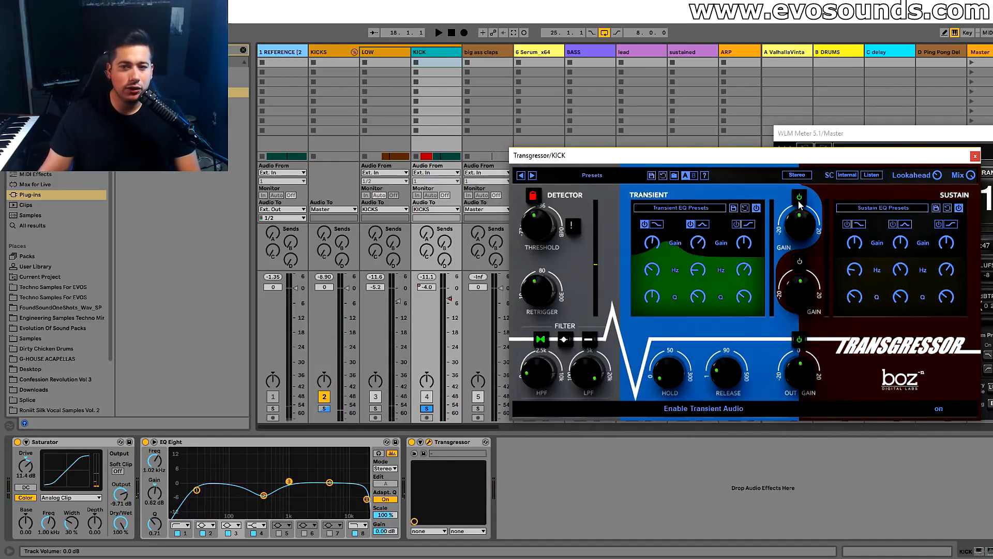
key("space")
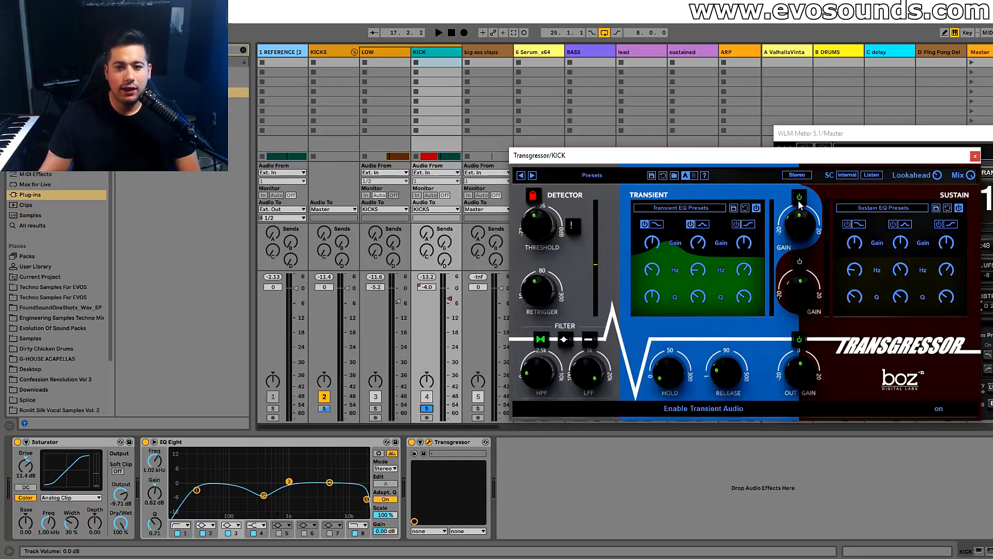
left_click(799, 262)
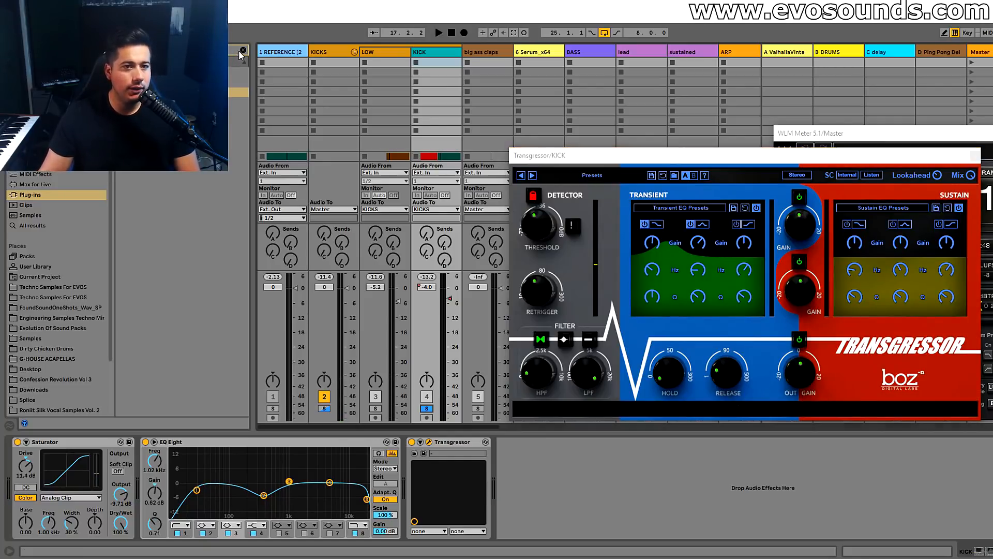
Clear the browser search and add the Mono utility after Transgressor on the KICK track, toggling it to compare
left_click(242, 51)
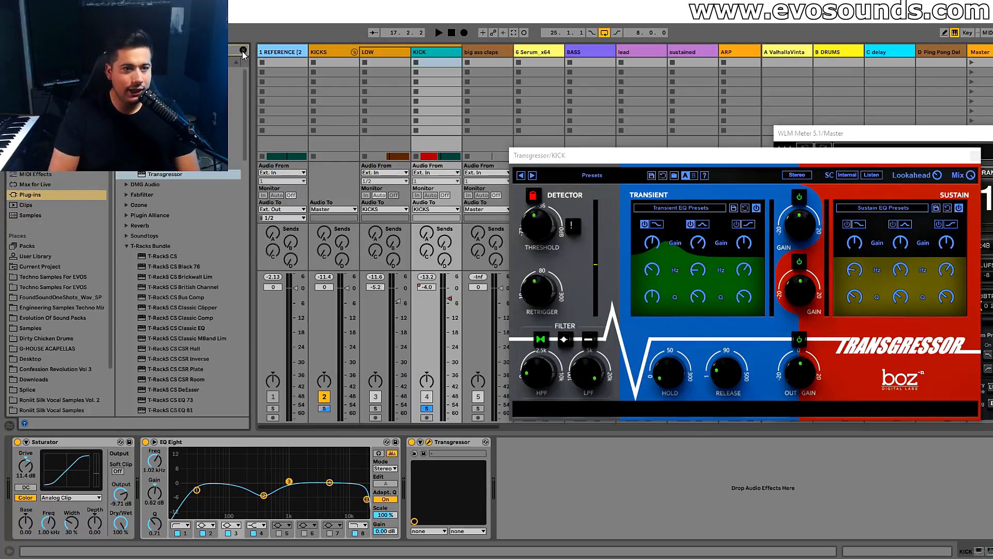
left_click(243, 51)
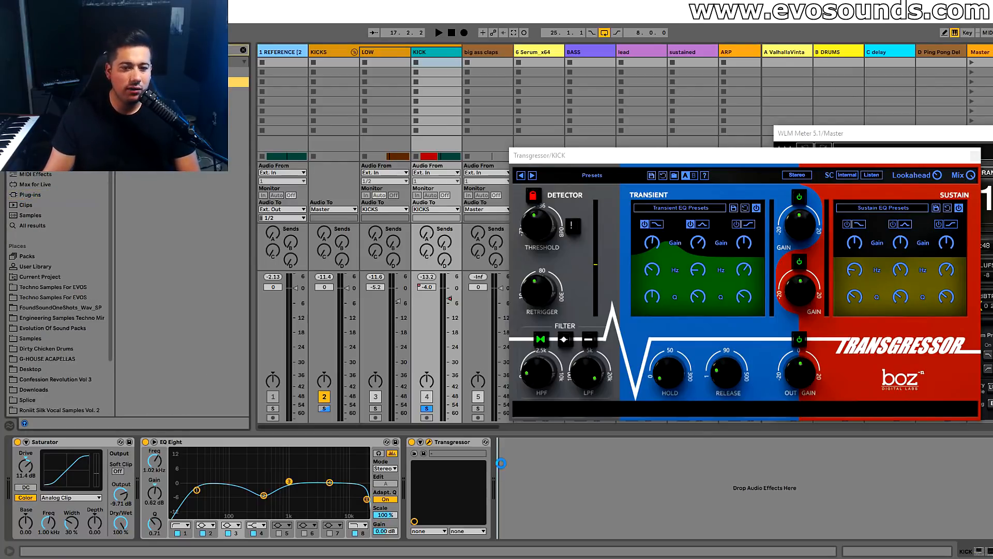
left_click_drag(501, 463, 502, 464)
key("space")
left_click(501, 442)
left_click(501, 442)
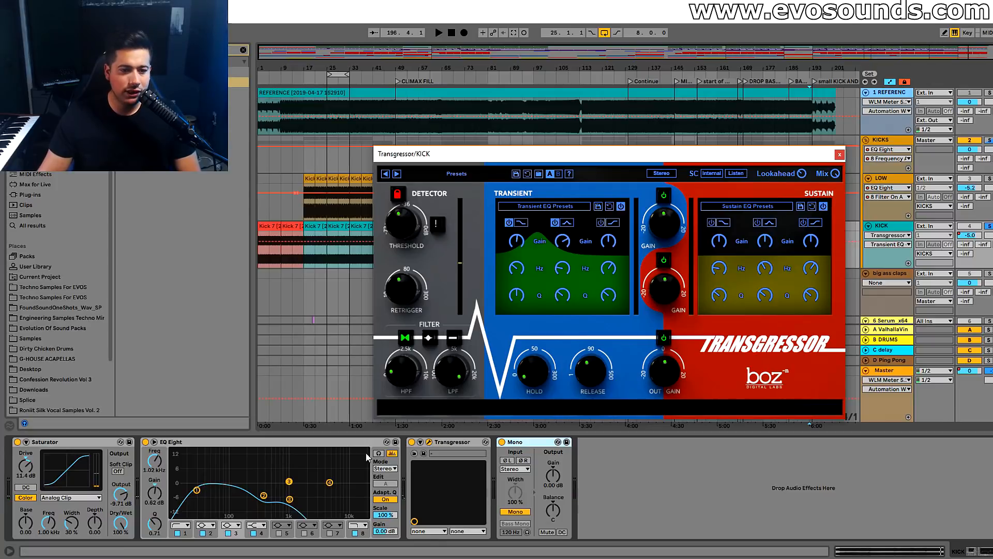
Play the section from bar 25 and view the device chains of the LOW and KICKS tracks
key("space")
left_click(893, 179)
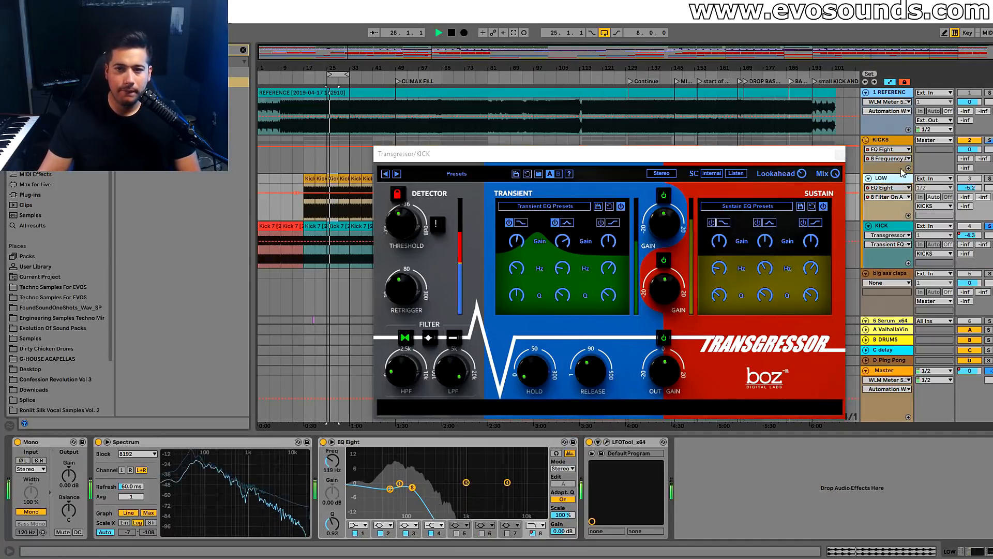
left_click(895, 145)
key("space")
key("space")
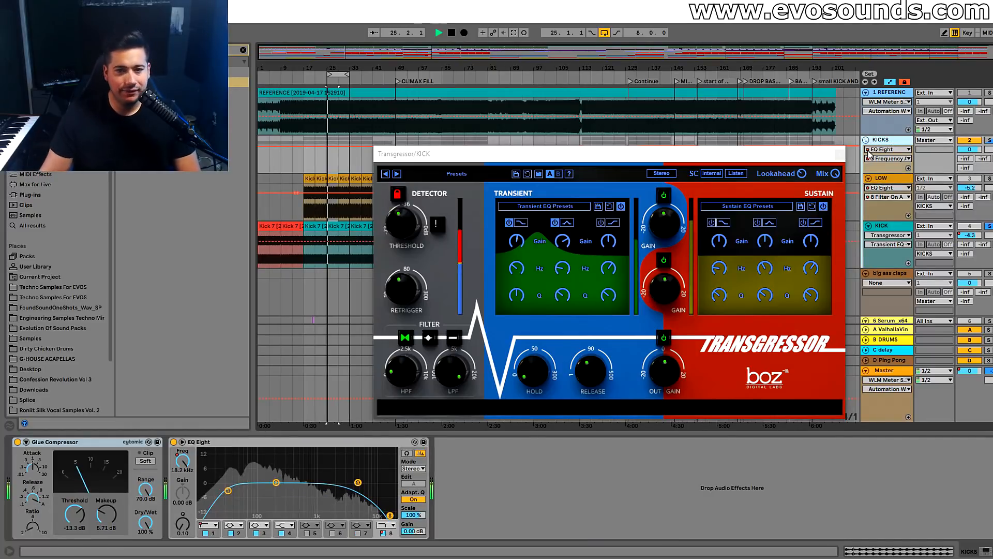
Dip the mid band of Transgressor's sustain EQ slightly and set the transient EQ's mid band gain to 5.9 dB
left_click(646, 294)
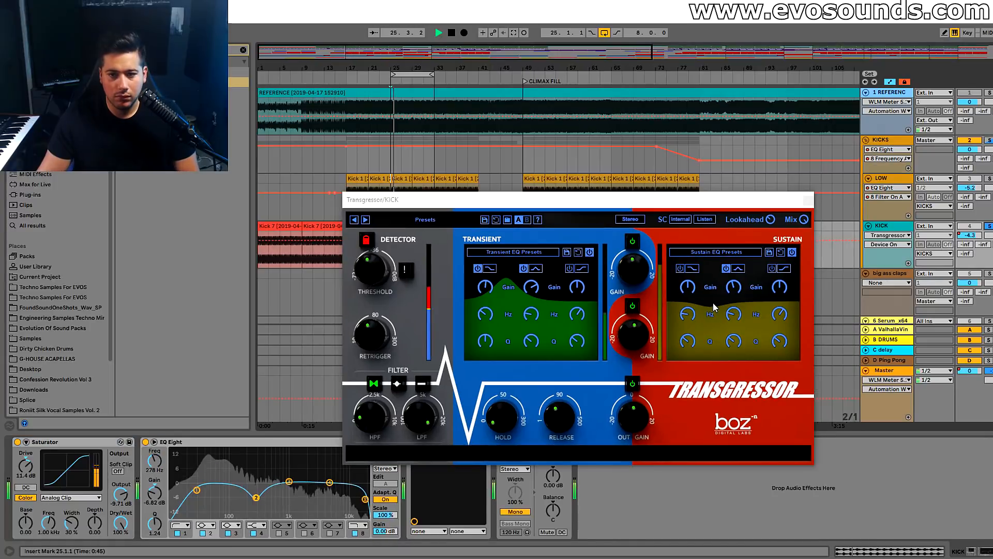
left_click_drag(527, 293, 510, 306)
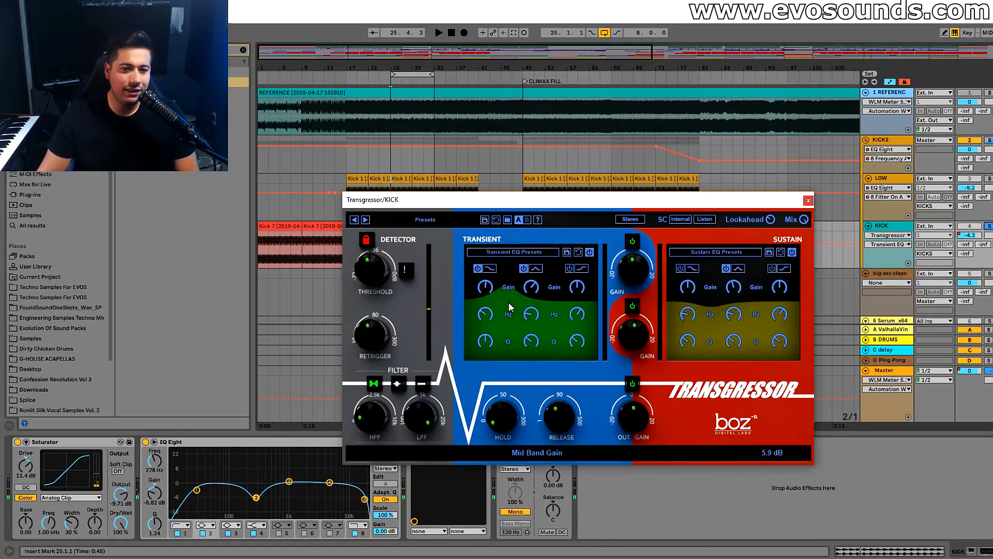
Bypass Mono and lower the automated high-cut frequency of the KICK track's EQ Eight to about 10 kHz around bar 25
left_click_drag(576, 200, 691, 129)
left_click(502, 442)
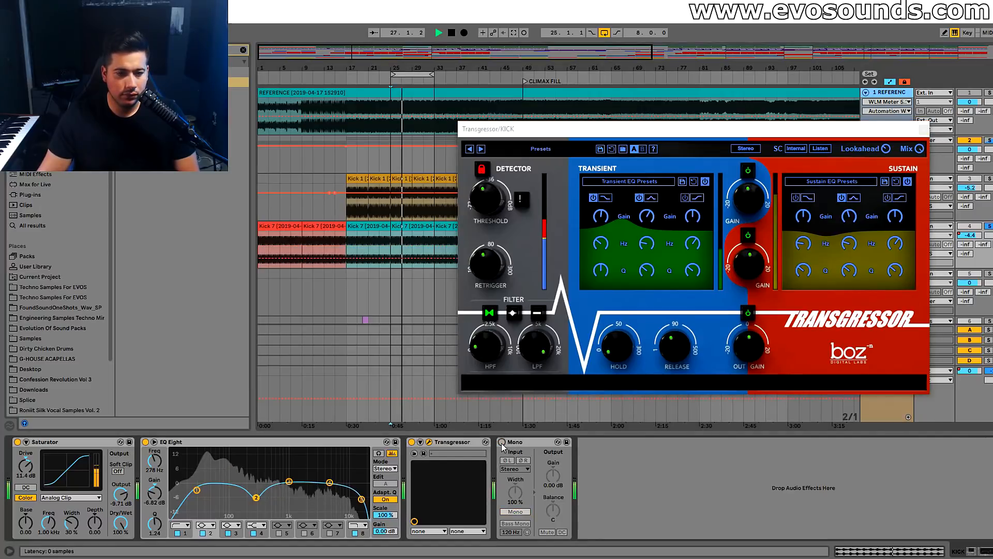
left_click(357, 499)
left_click_drag(153, 466, 154, 468)
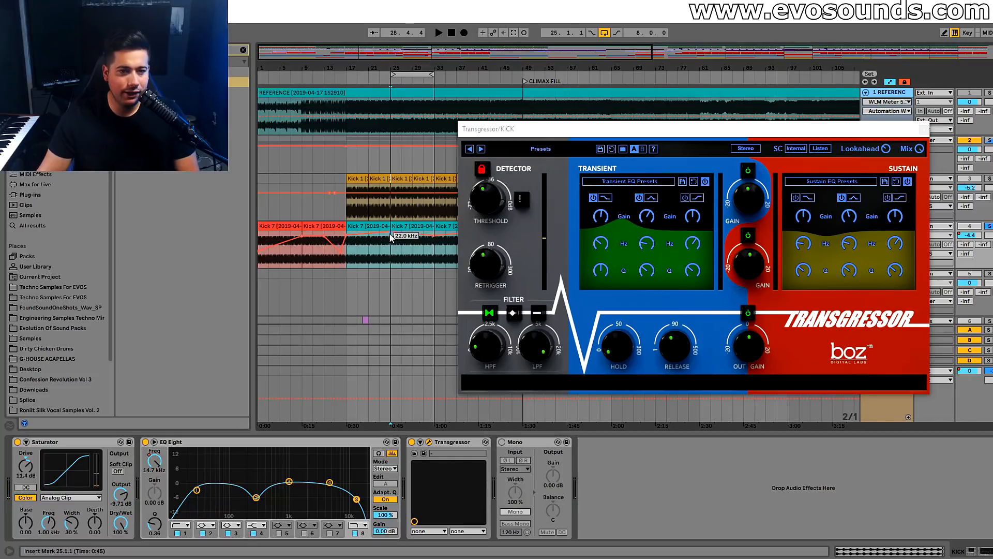
key("space")
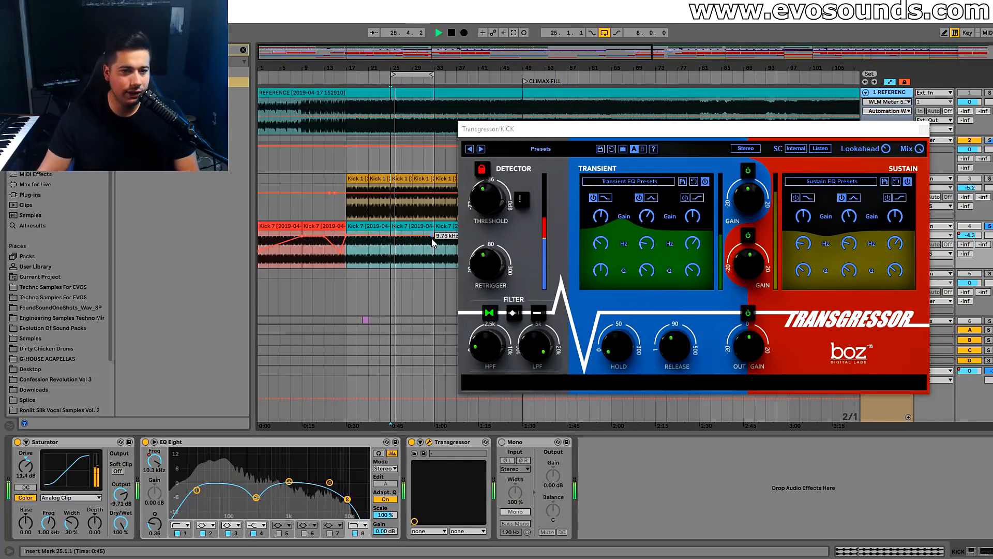
key("space")
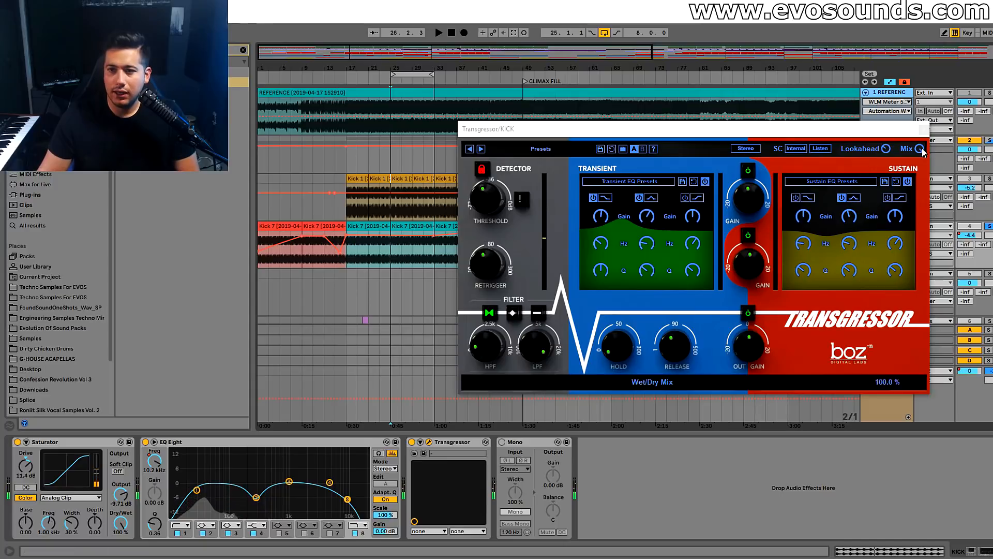
Close Transgressor and play the arrangement from bar 25, zoomed in on the kick clips
left_click(924, 136)
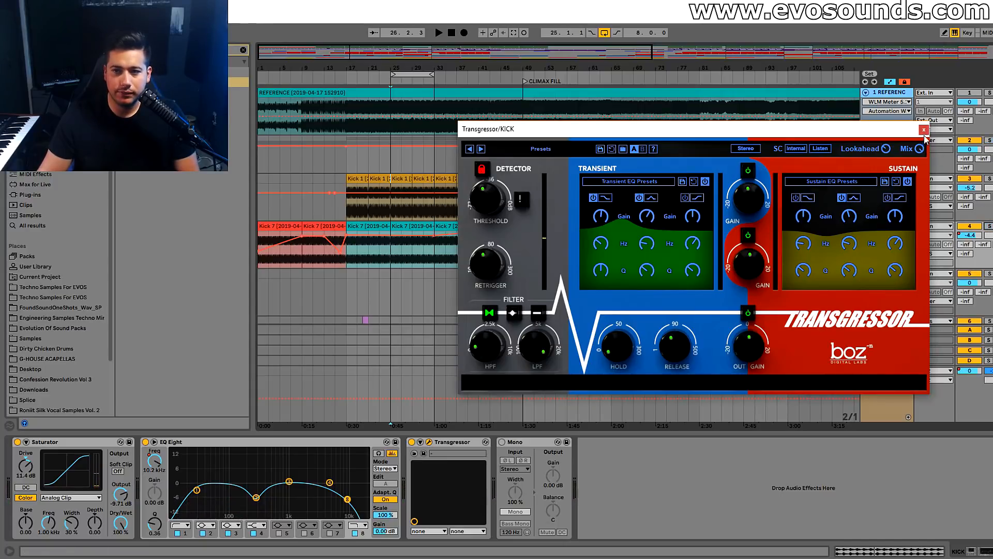
left_click(924, 130)
key("space")
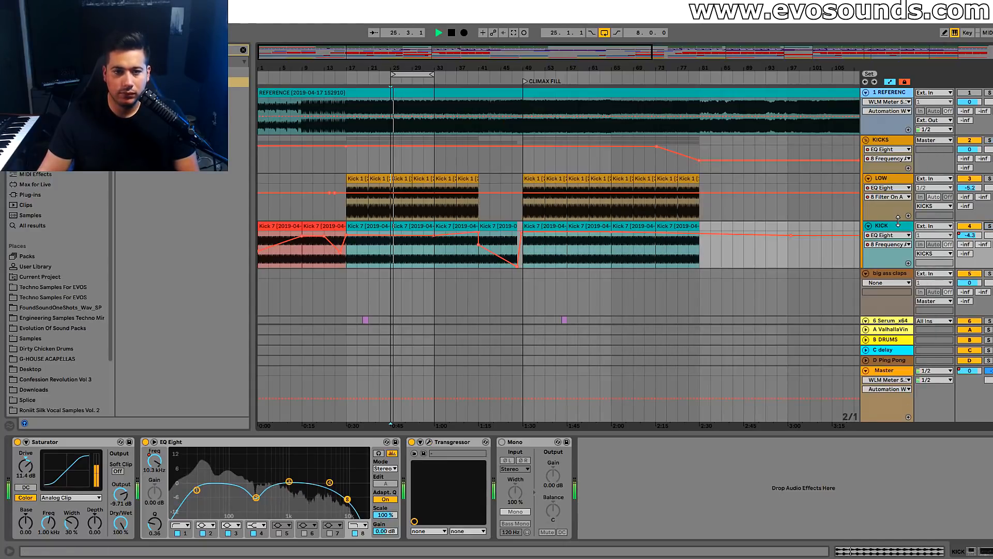
left_click_drag(392, 67, 662, 150)
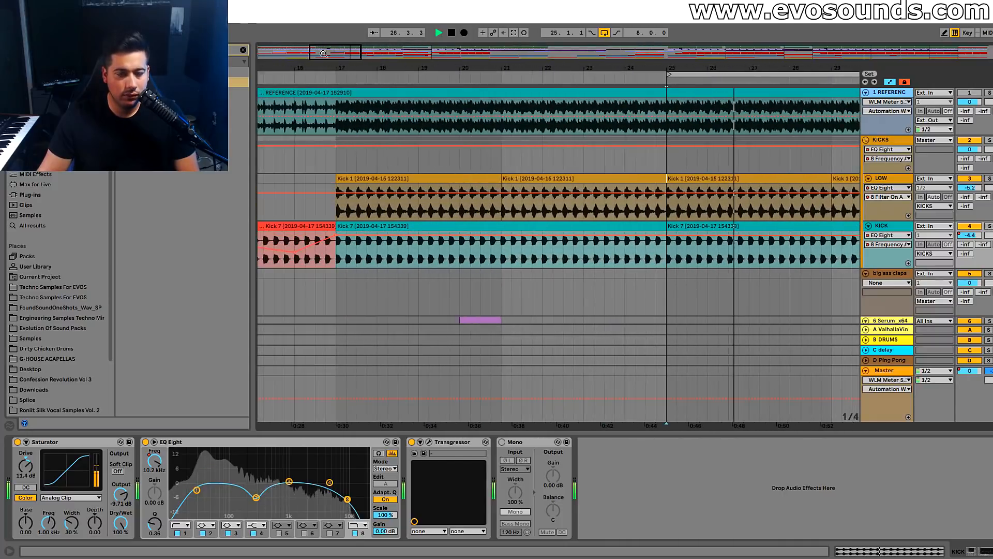
Show SPAN and WLM Meter from the master in the Session view and arrange them side by side during playback
double_click(415, 226)
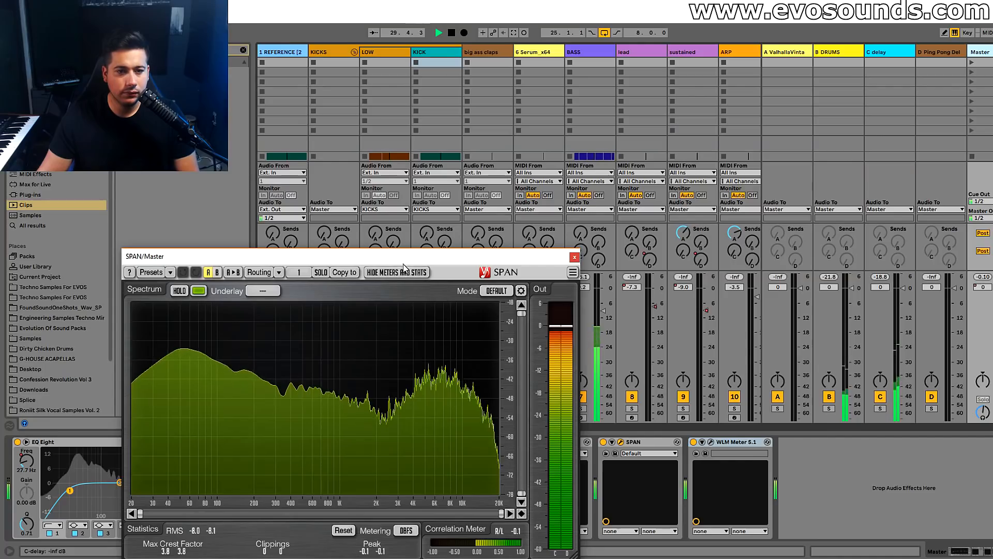
left_click_drag(406, 258, 419, 159)
left_click(710, 442)
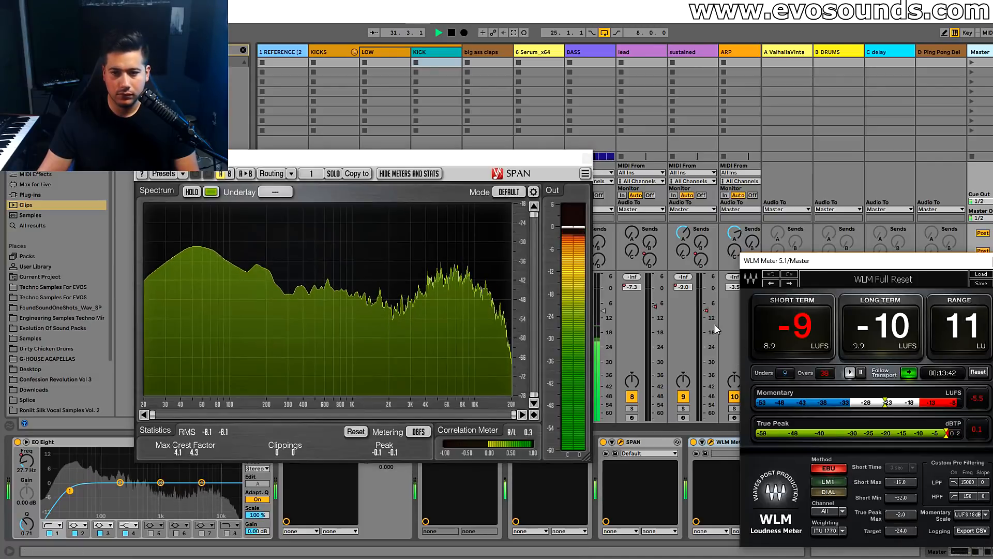
left_click_drag(525, 160, 534, 134)
key("space")
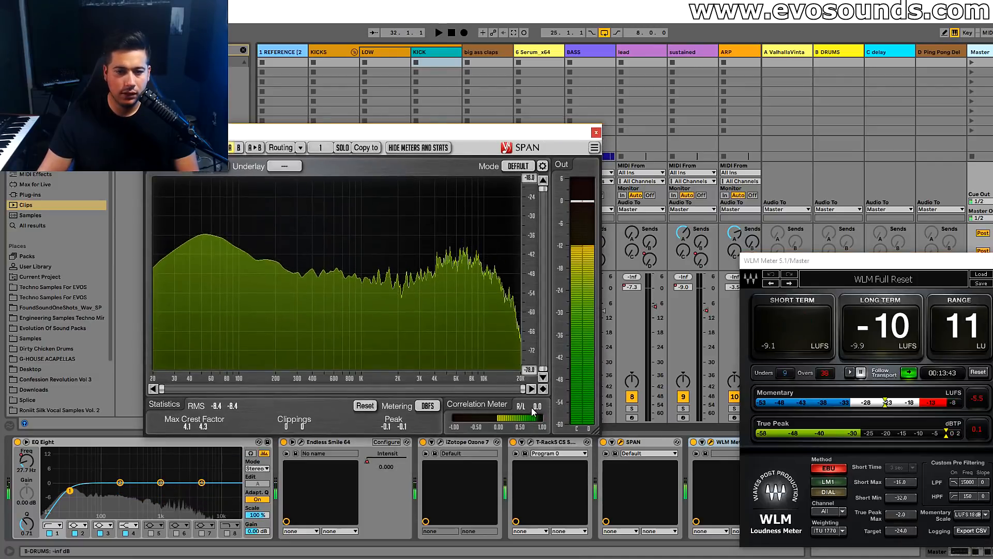
Check the Stealth Limiter's gain reduction and the SPAN spectrum on the master during playback, close both plug-ins and return to the arrangement
left_click(531, 442)
key("space")
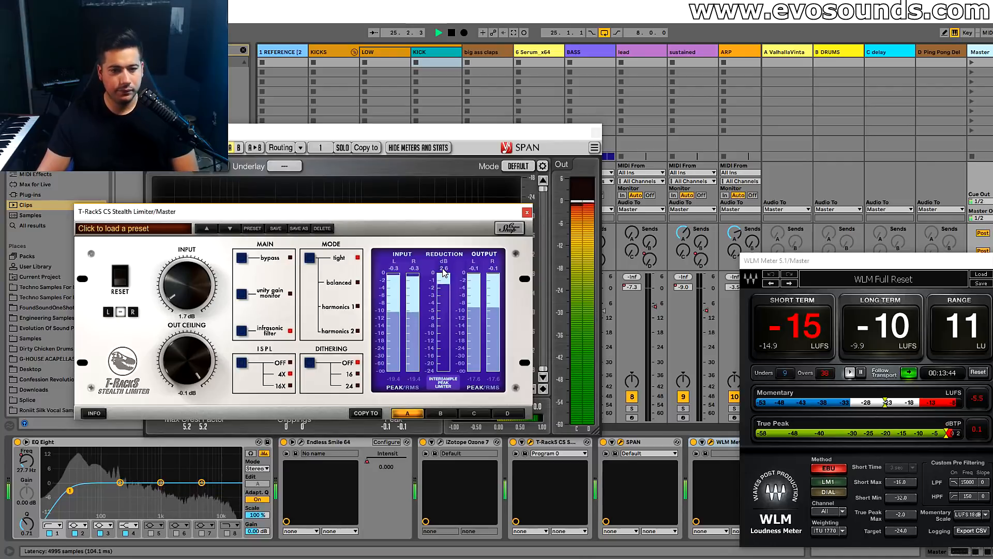
left_click(527, 212)
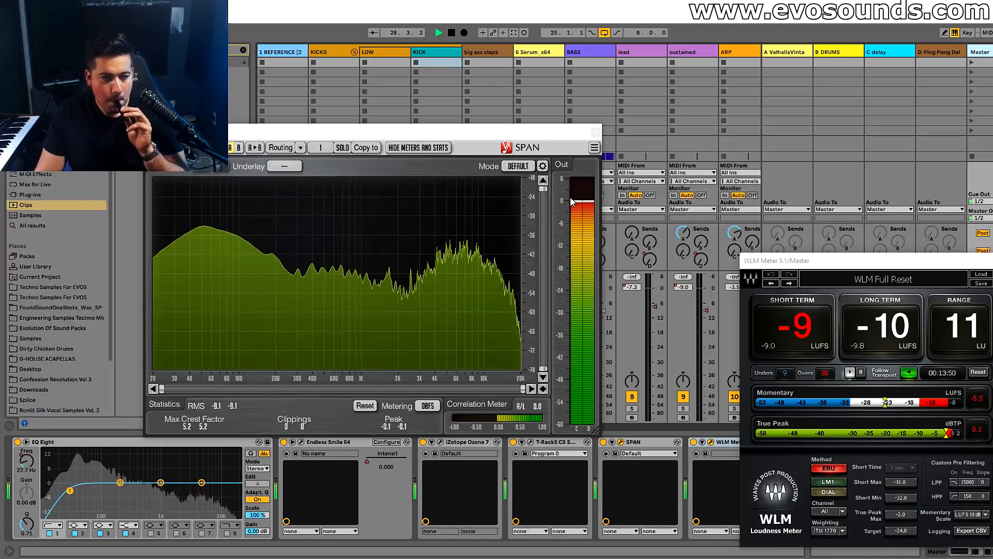
left_click_drag(264, 239, 270, 239)
left_click(596, 132)
key("Tab")
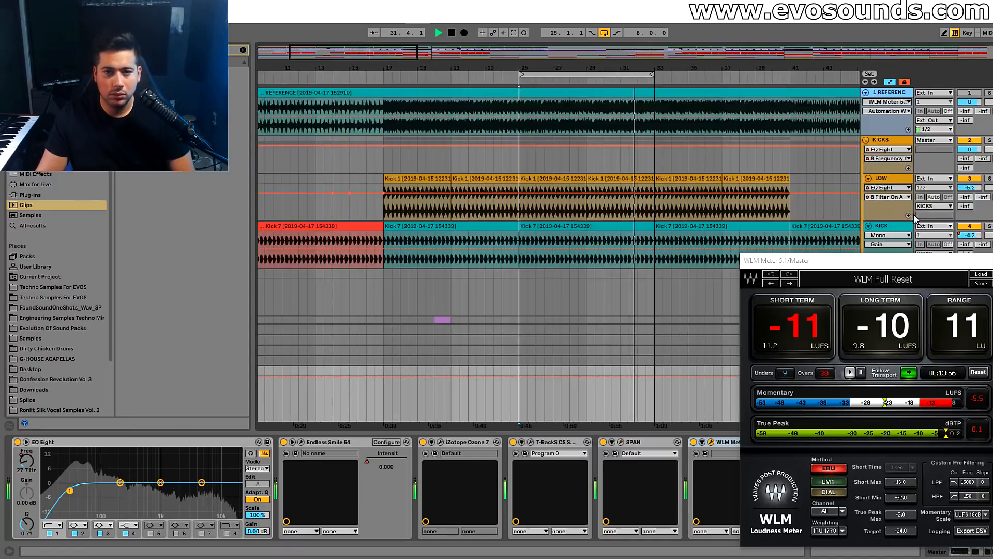
Add Neutron 2 to the KICK track and run Track Assistant during playback with Auto-Detect, Balanced style and Medium intensity
left_click(900, 230)
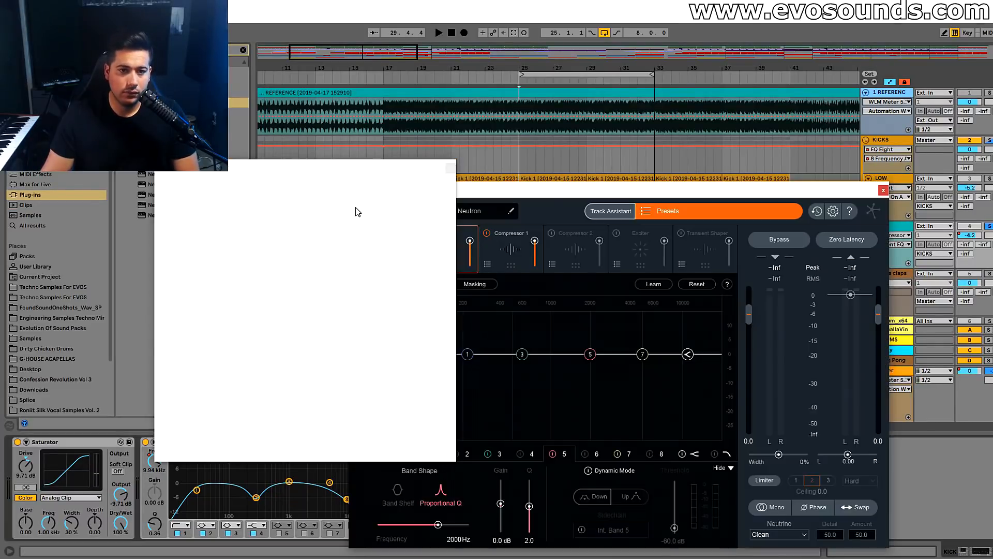
left_click(597, 211)
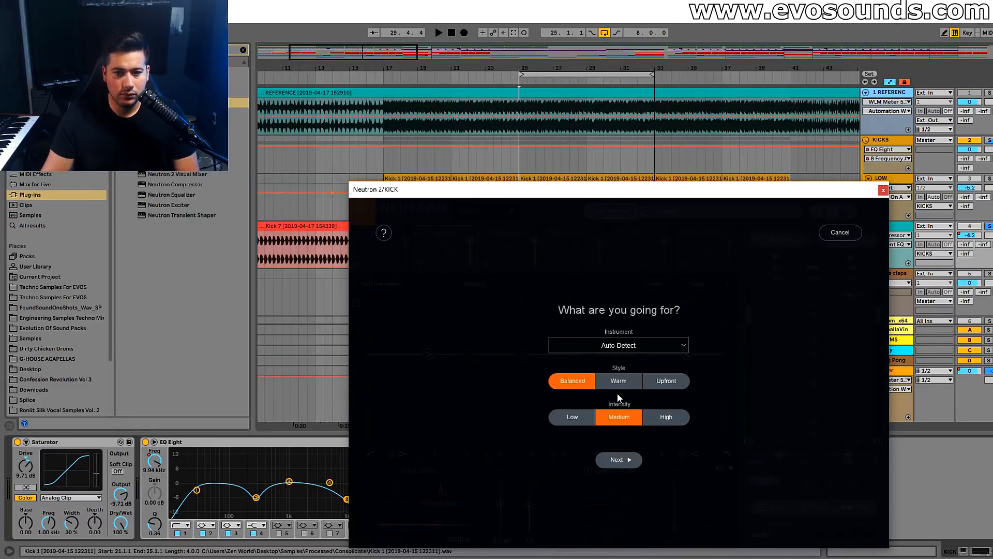
left_click(634, 455)
key("space")
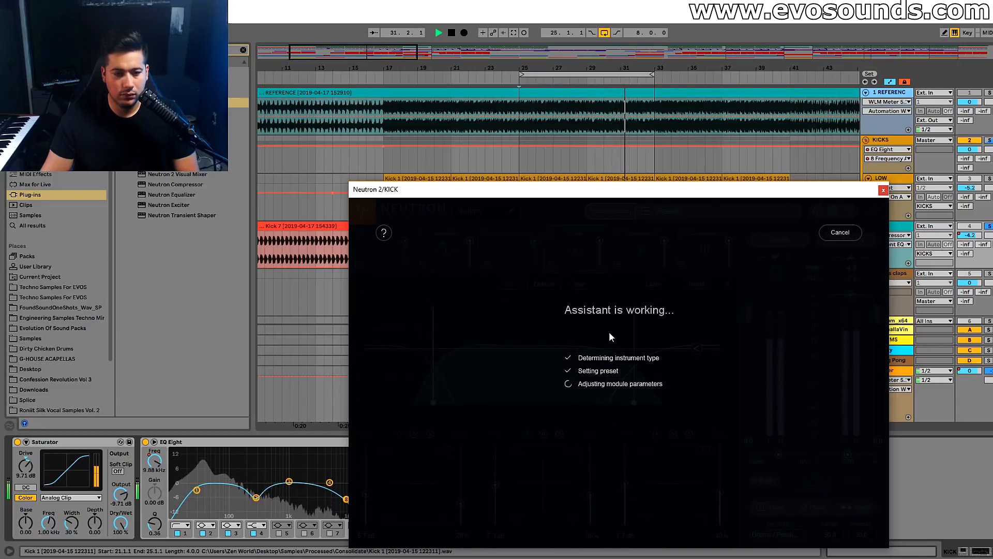
left_click(626, 442)
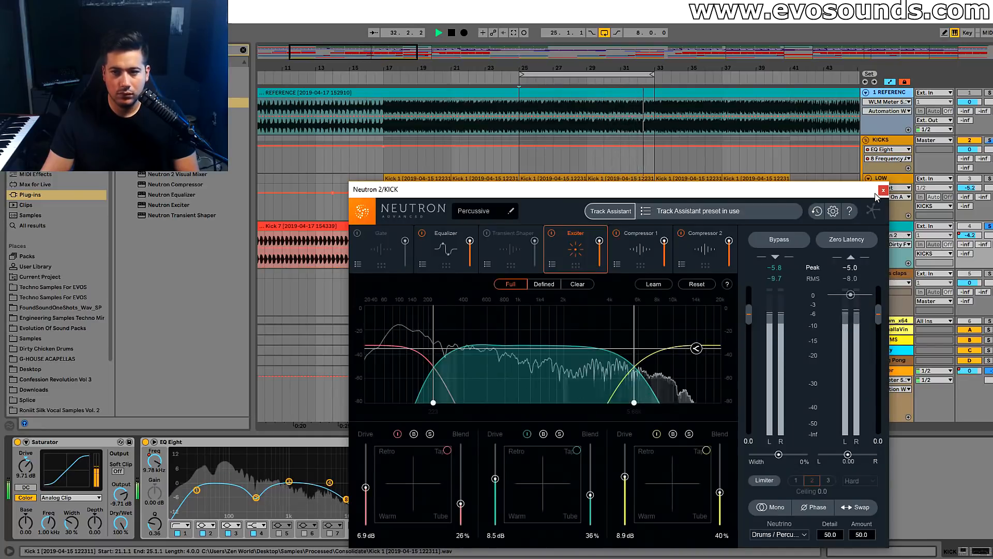
Set the high shelf in Neutron 2's Equalizer to 7920 Hz with a gain of -14.9 dB and close the plug-in
left_click_drag(874, 192, 773, 191)
mouse_move(369, 240)
left_mouse_down()
mouse_move(369, 268)
mouse_move(370, 240)
left_mouse_up()
left_click(339, 253)
left_click_drag(526, 348, 568, 396)
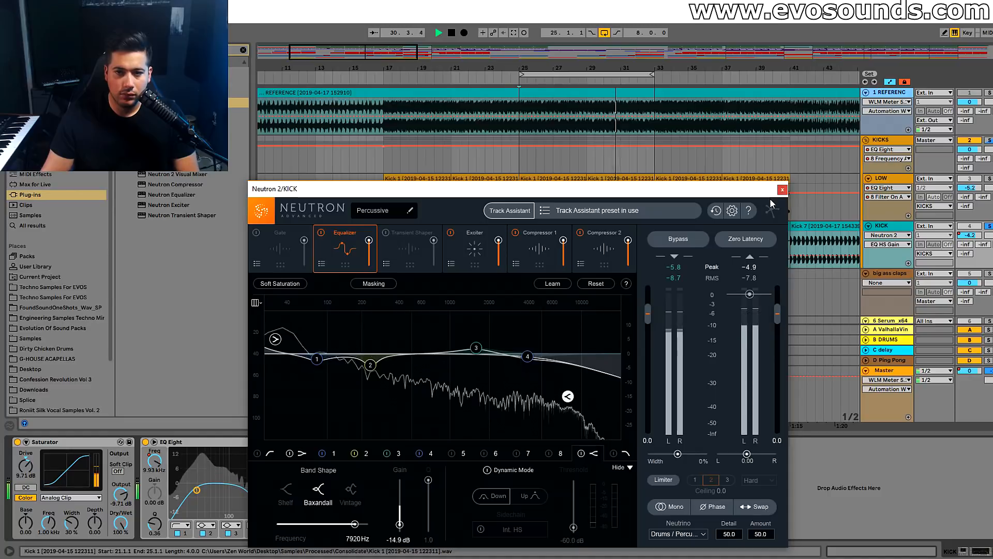
left_click(782, 189)
Compare the kick with Neutron 2 bypassed and enabled, and replay the arrangement from bar 25
left_click(582, 441)
left_click(583, 442)
left_click(520, 121)
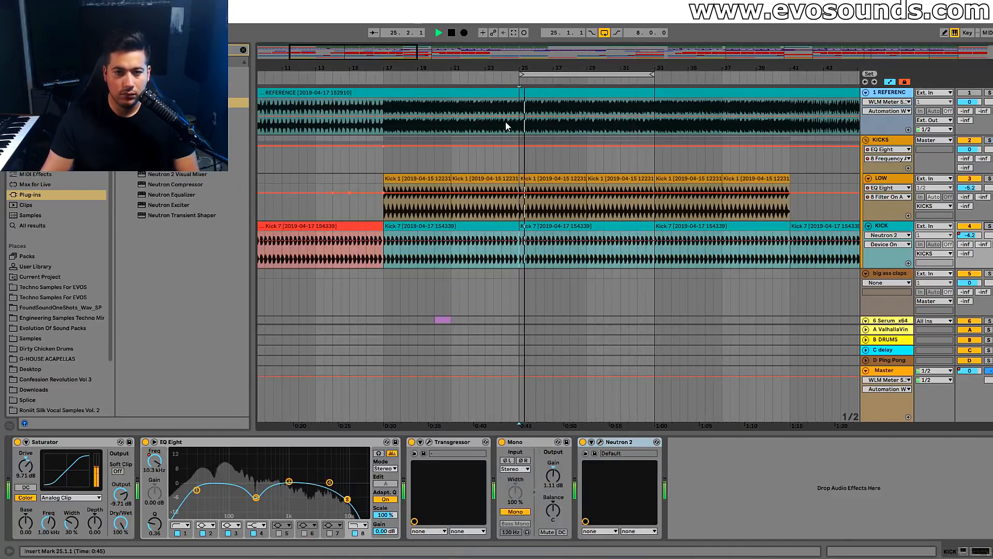
left_click_drag(468, 68, 396, 63)
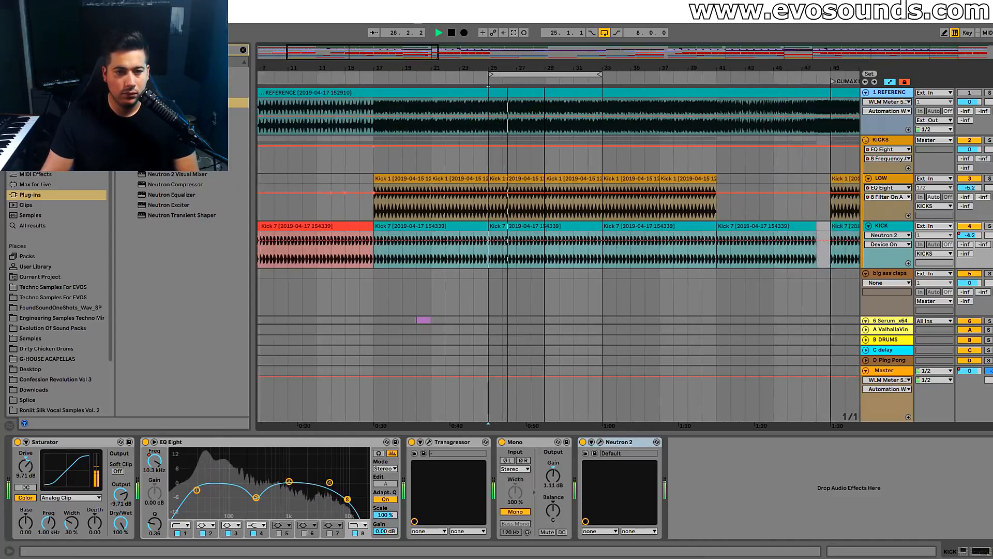
Inspect the master's frequency balance in SPAN from the Session view during playback and return to the arrangement
key("Tab")
left_click(990, 52)
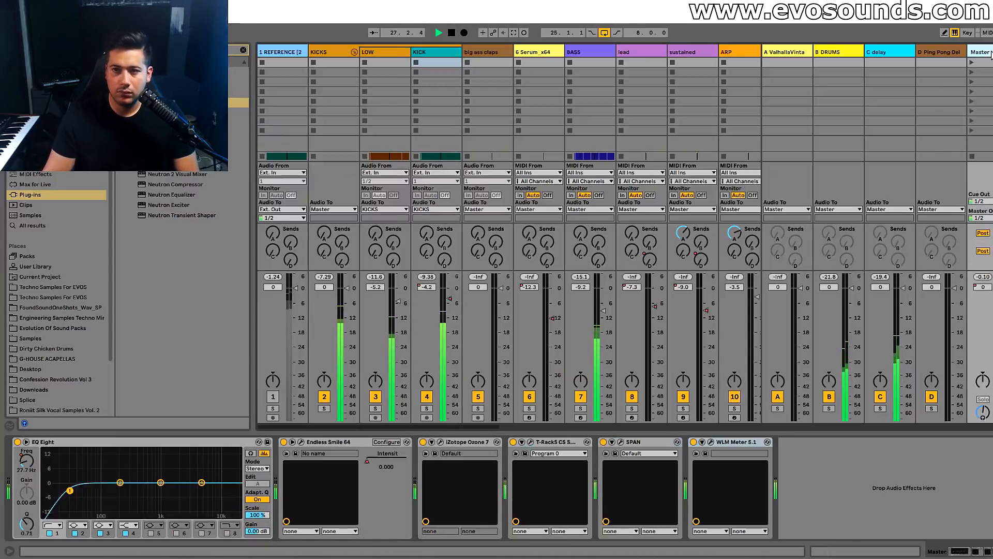
left_click(620, 441)
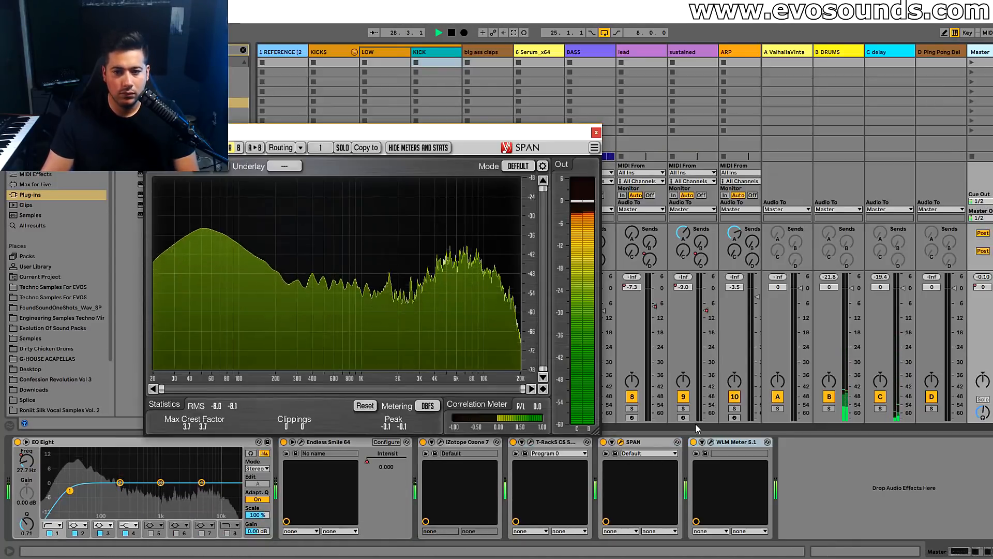
left_click(428, 408)
key("Tab")
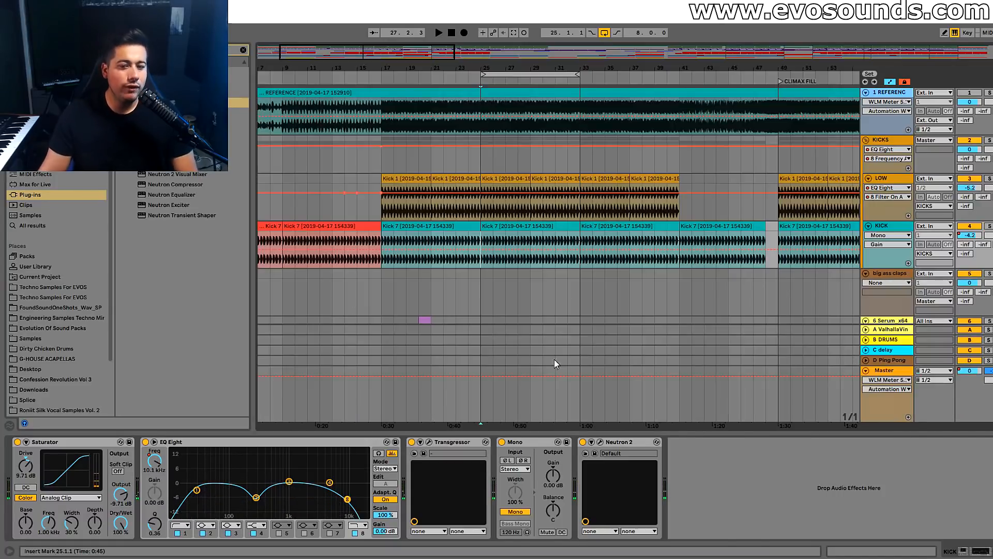
Review Neutron 2's EQ band 2 on the KICK track against EQ Eight's band 2 and Transgressor's settings, and close the plug-ins
left_click(600, 442)
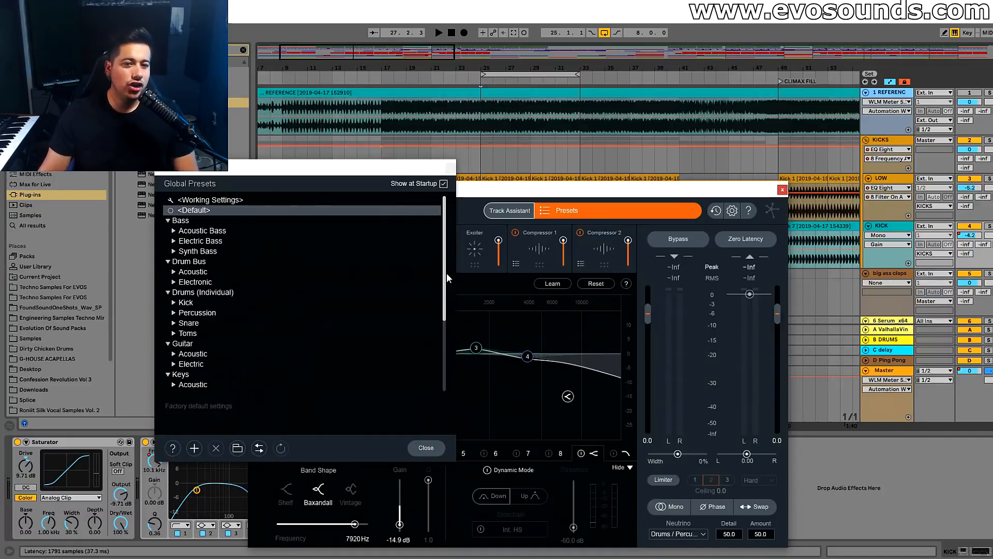
left_click(450, 168)
left_click_drag(449, 196, 460, 88)
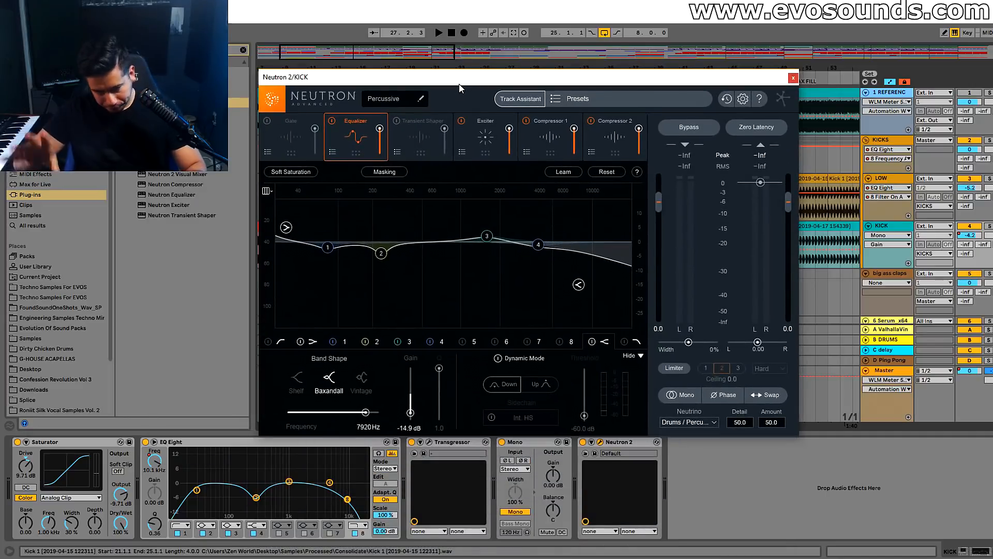
left_click(382, 253)
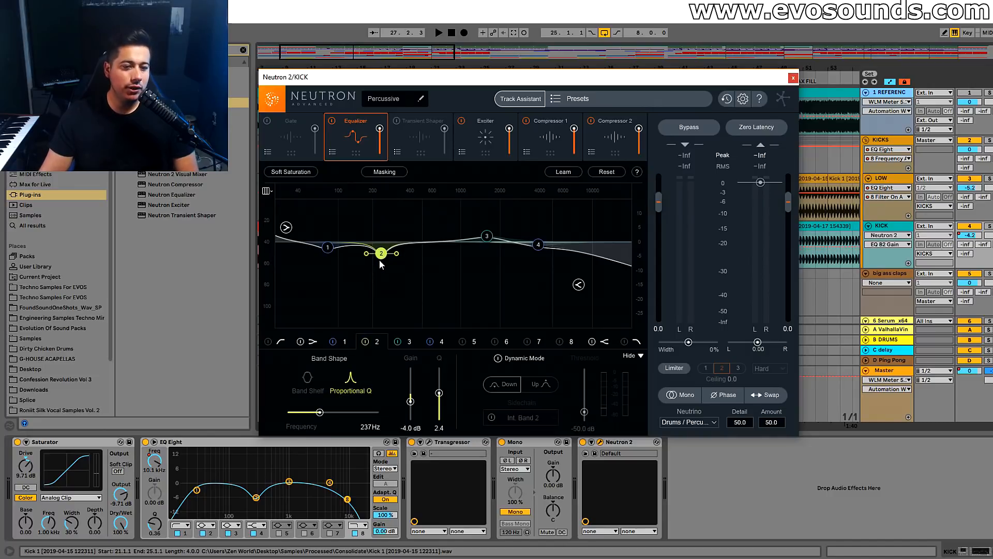
left_click(256, 497)
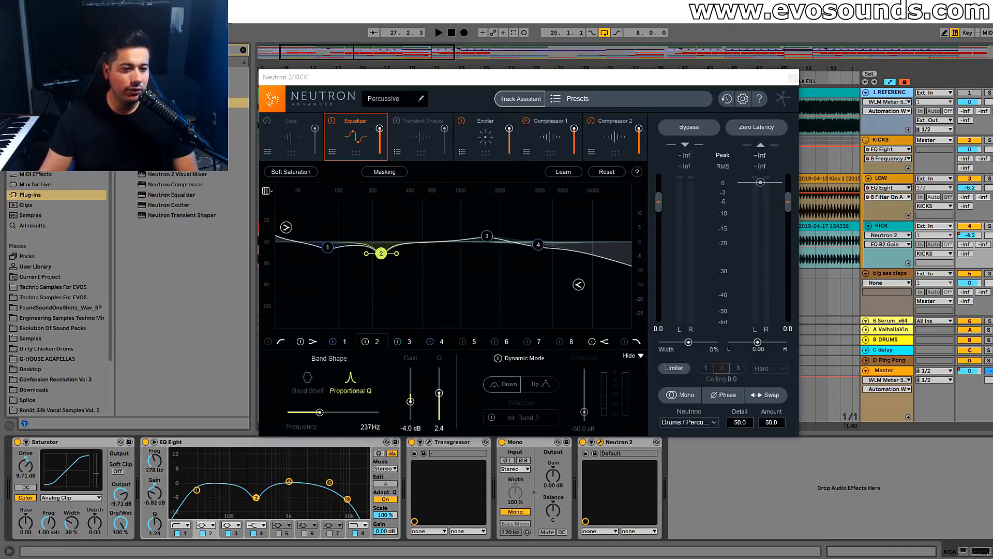
left_click(428, 443)
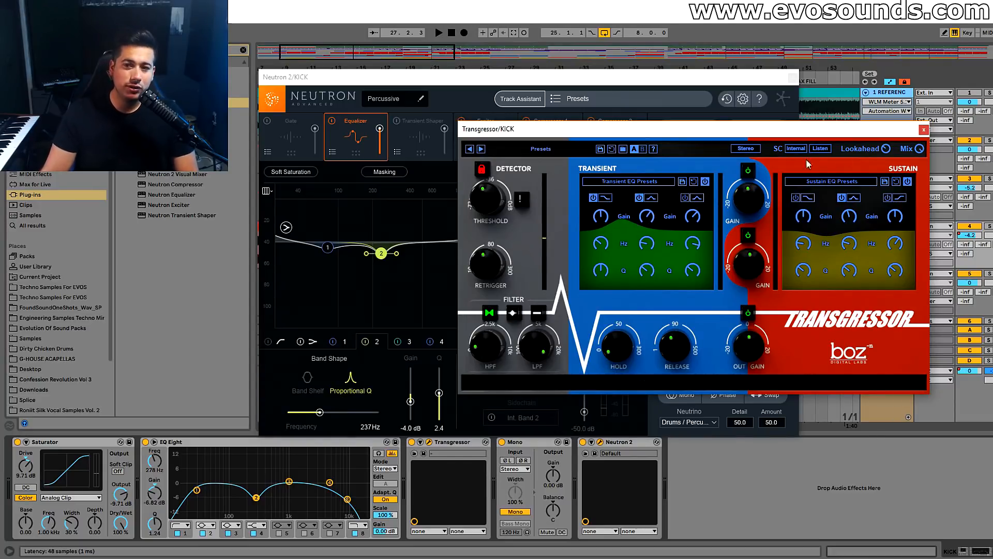
left_click(923, 130)
left_click(791, 77)
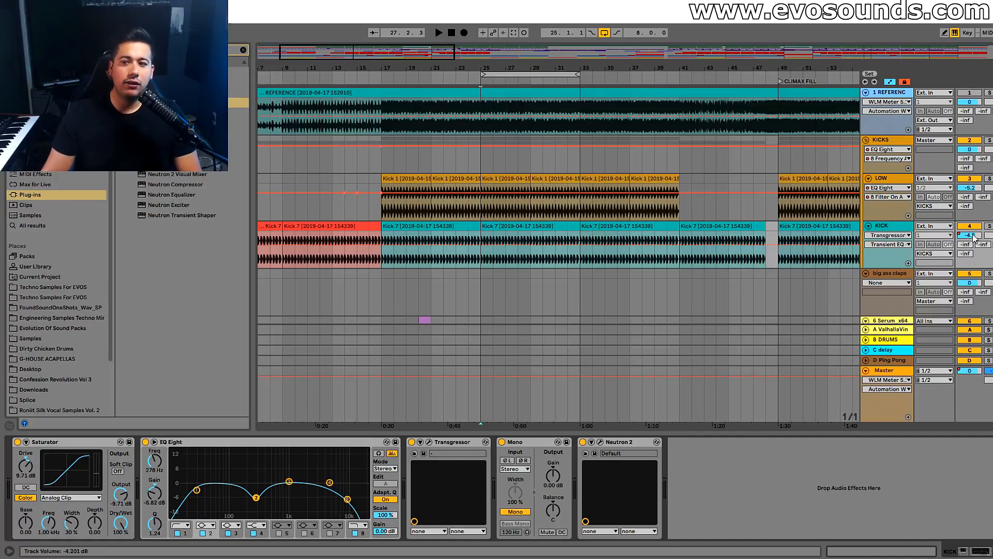
left_click(602, 441)
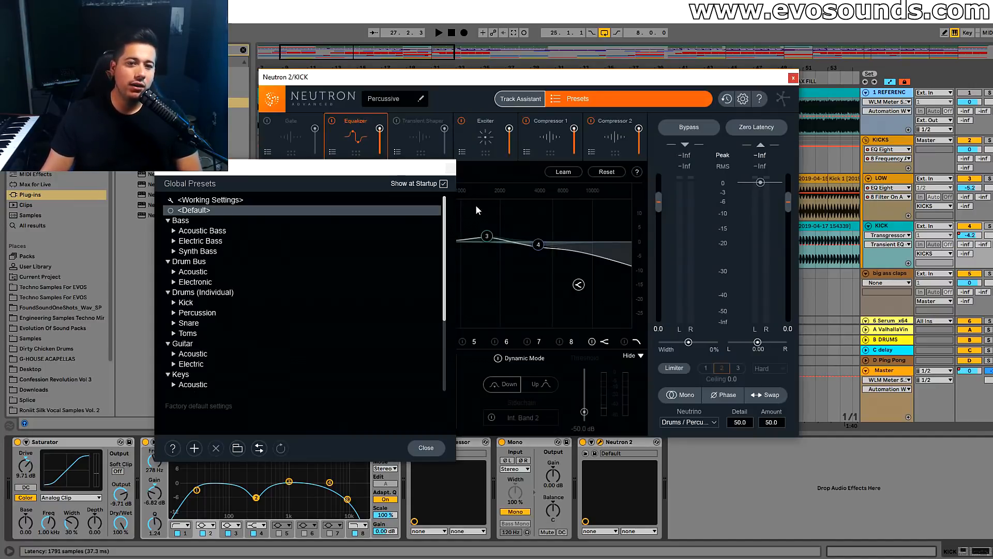
left_click(450, 168)
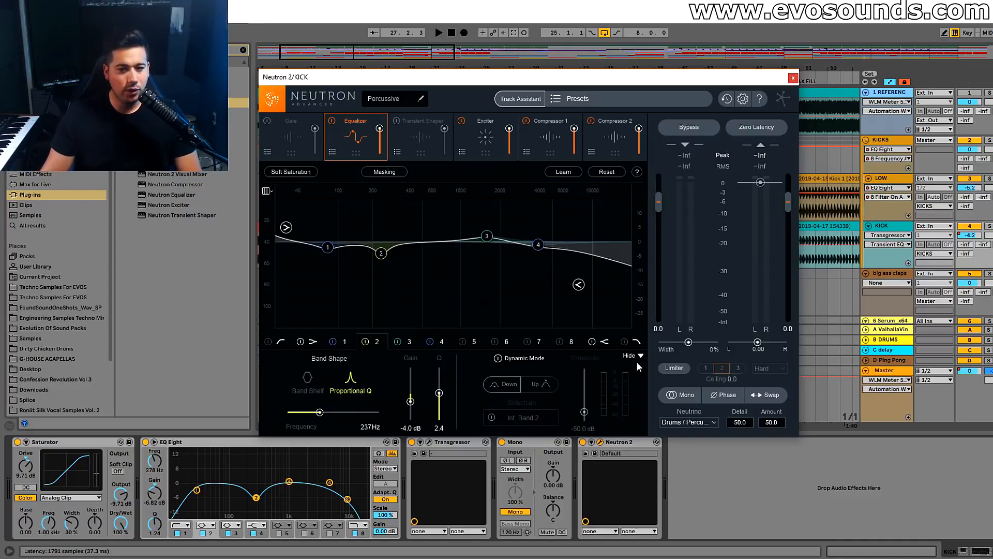
left_click(792, 78)
Solo the KICK track and listen to it with Transgressor, Mono and Neutron 2 bypassed
key("space")
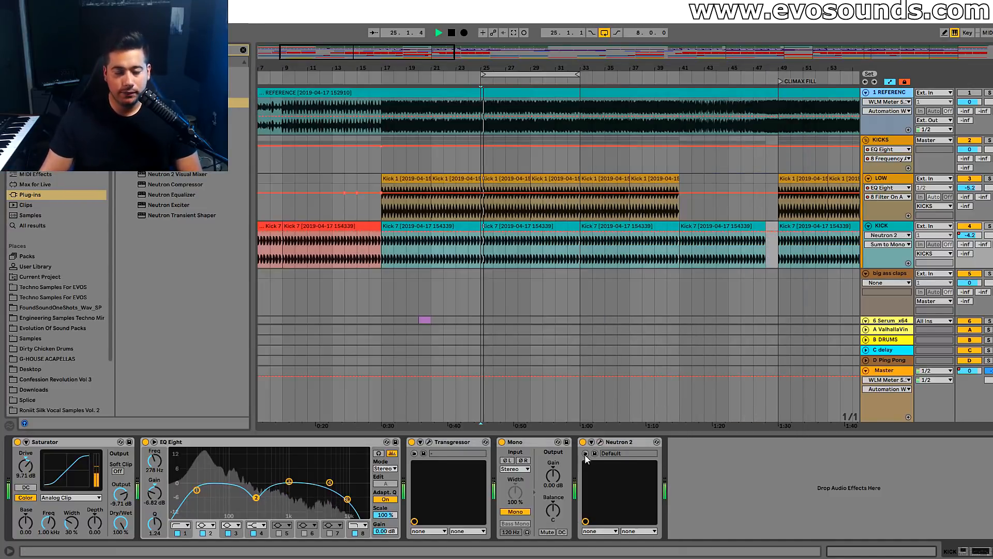
left_click(988, 226)
key("space")
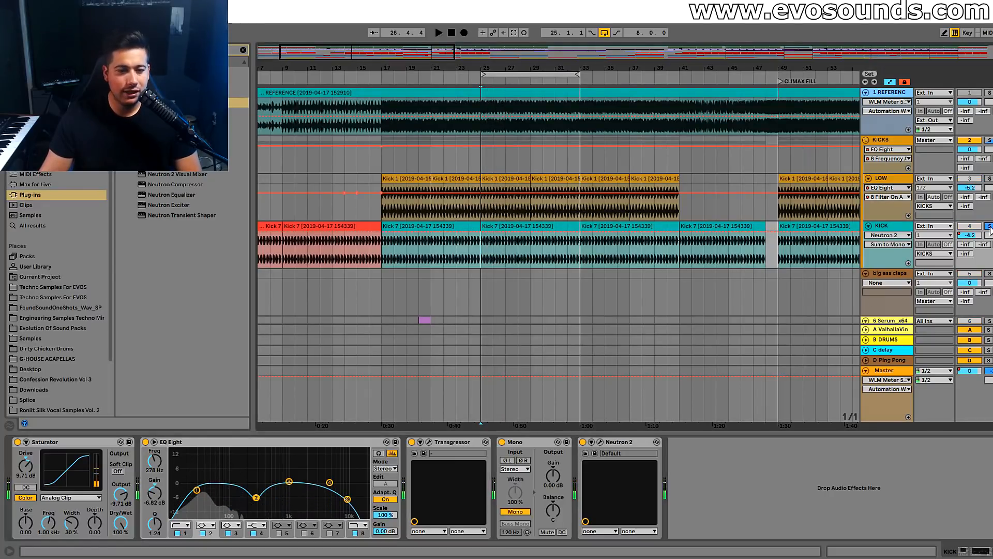
left_click(411, 442)
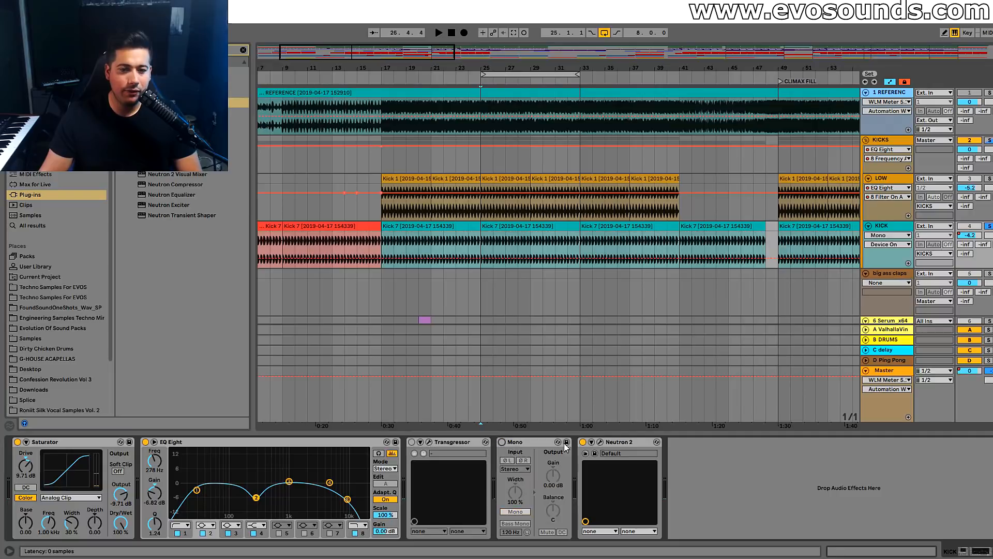
key("space")
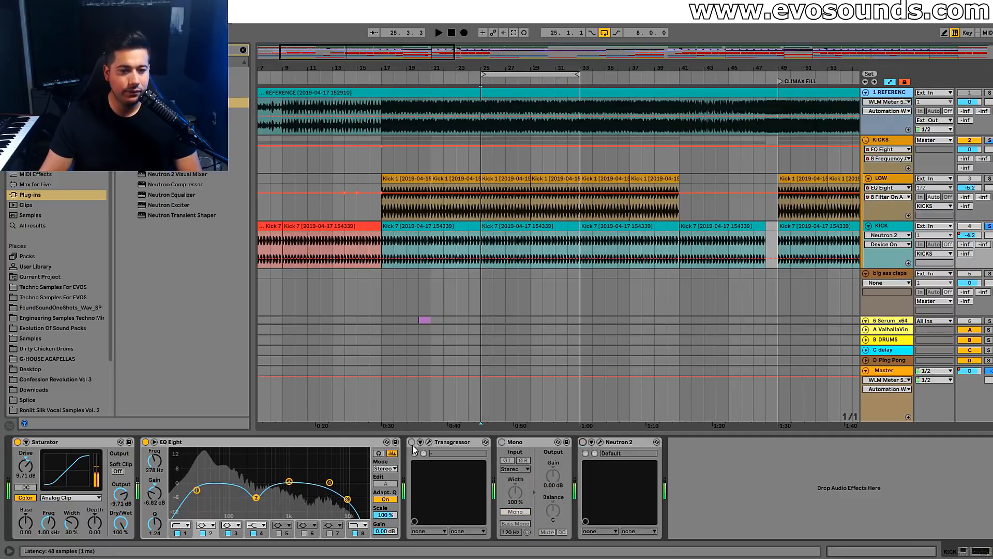
Re-enable Transgressor, Mono and Neutron 2 on the KICK track and replay the soloed kick
left_click(412, 442)
left_click(502, 441)
left_click(582, 442)
key("space")
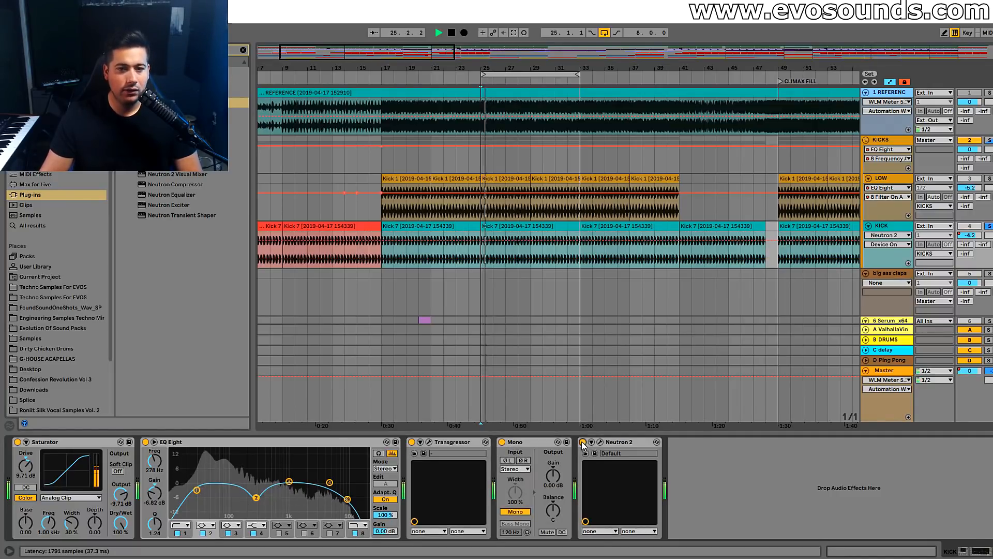
Toggle Transgressor, Mono and Neutron 2 off and on again while the soloed kick plays to compare the sound
left_click(412, 441)
left_click(502, 442)
left_click(412, 442)
left_click(502, 441)
left_click(583, 441)
left_click(583, 442)
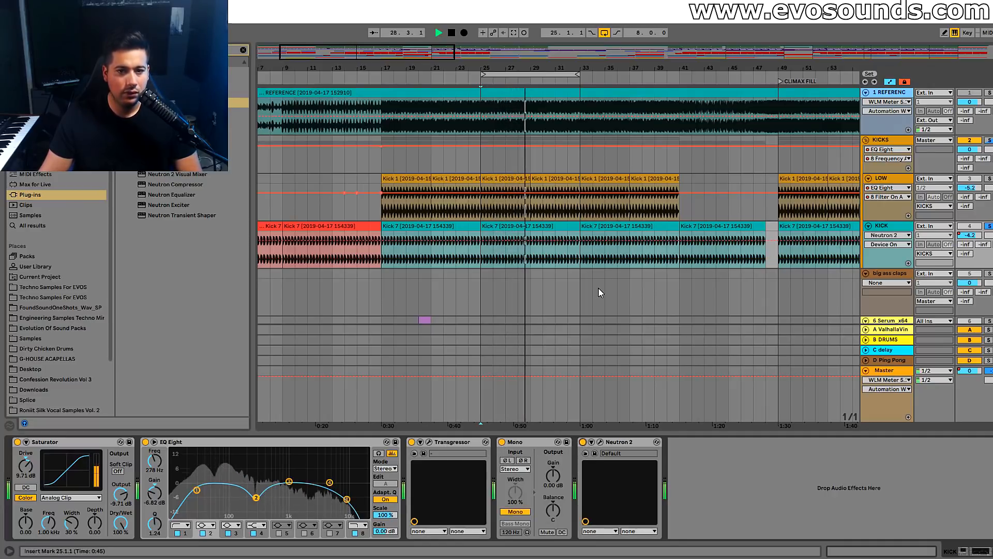
Unsolo the KICK track and listen to the LOW track soloed
left_click(989, 231)
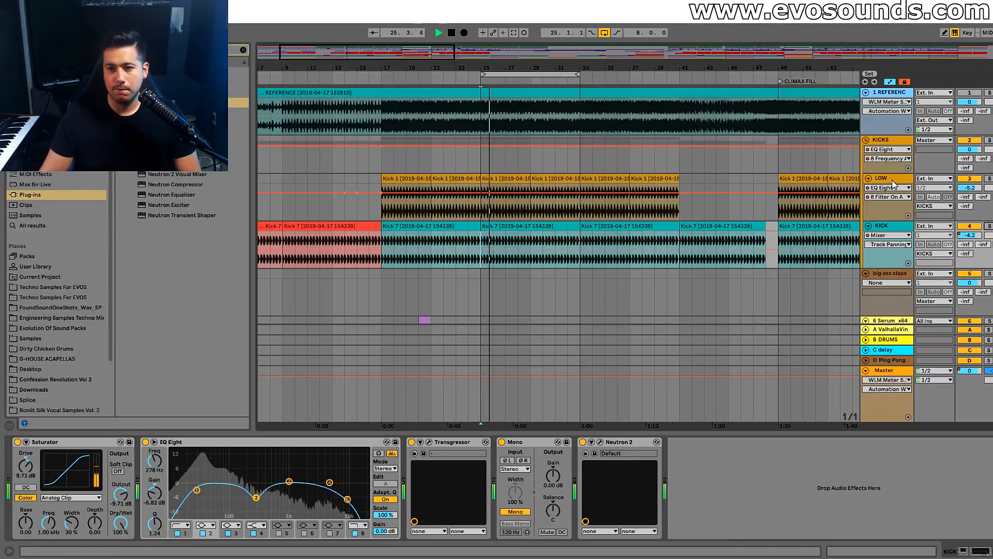
left_click(989, 178)
key("space")
Play the full mix with LOW unsoloed and check the master's spectrum in SPAN, closing it and stopping playback when finished
key("Tab")
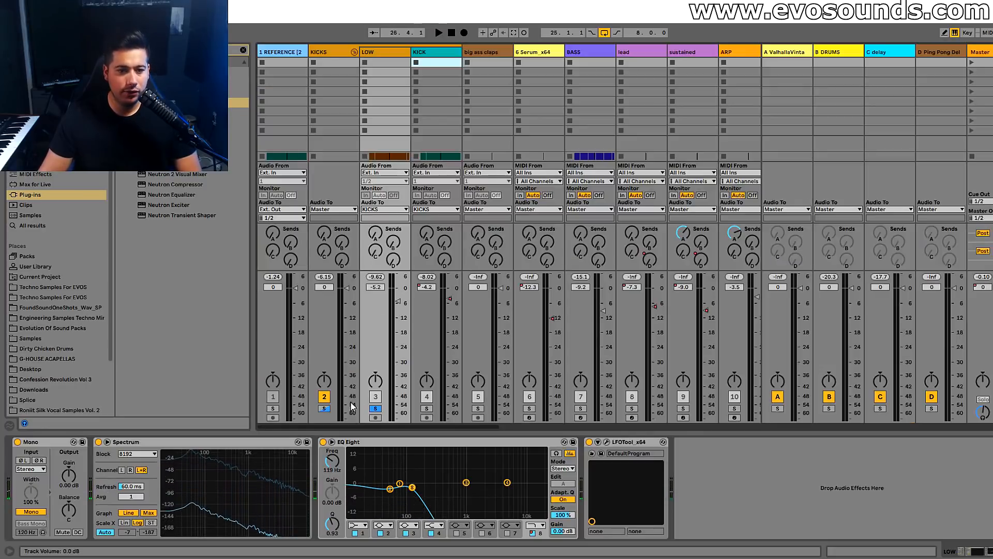
key("space")
left_click(980, 52)
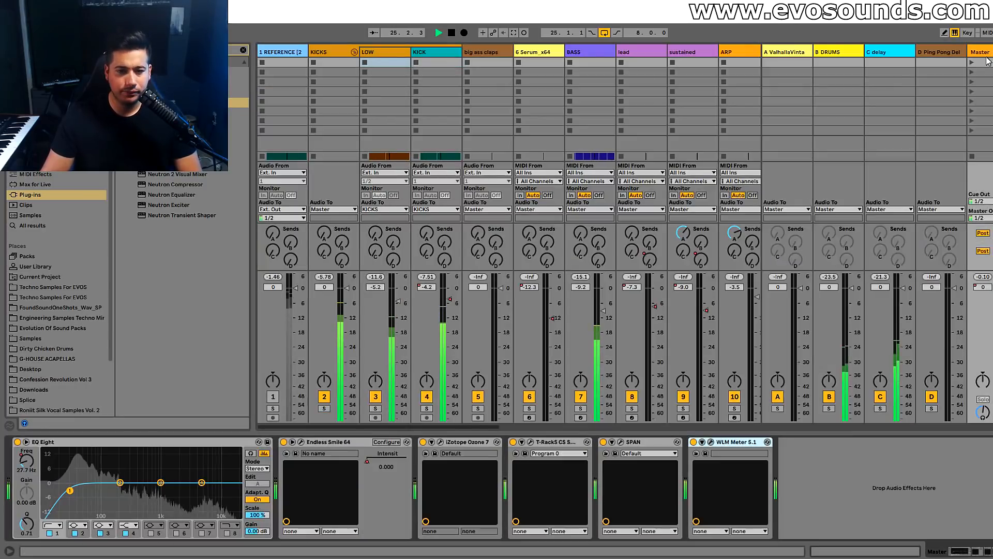
left_click(612, 441)
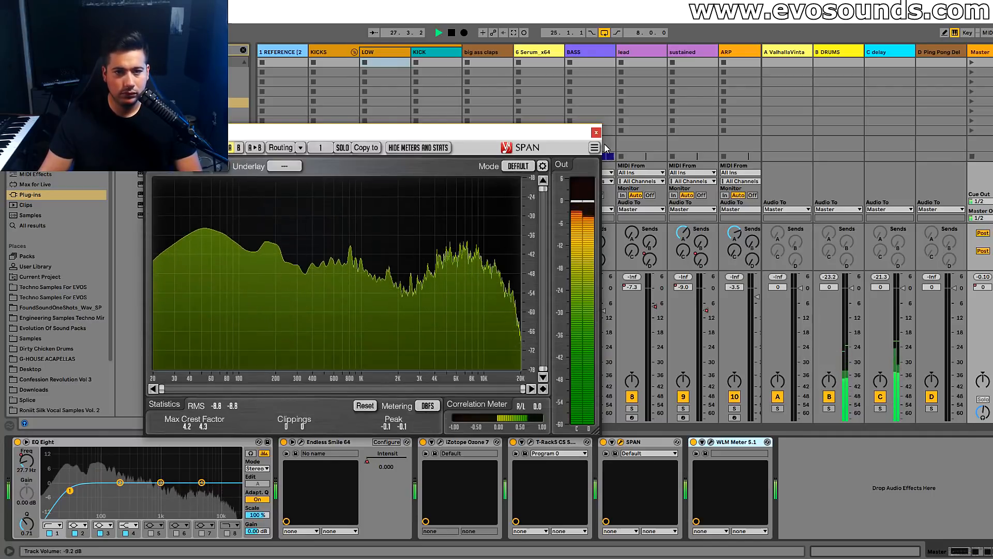
left_click(596, 132)
left_click(991, 53)
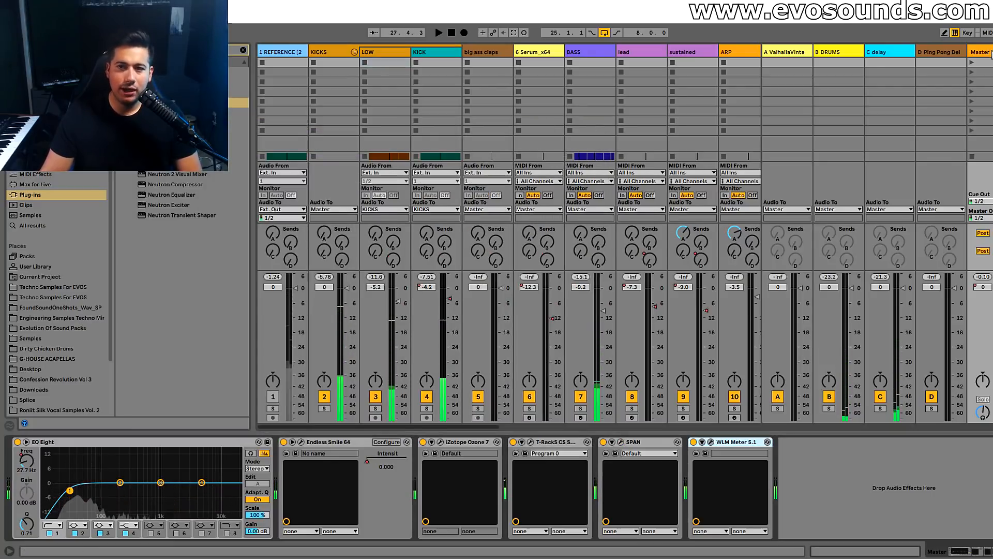
Clear the browser search and look through the Neutron plug-ins, including Neutron Compressor, Neutron 2 Mix Tap and Neutron 2 Exciter
left_click(244, 50)
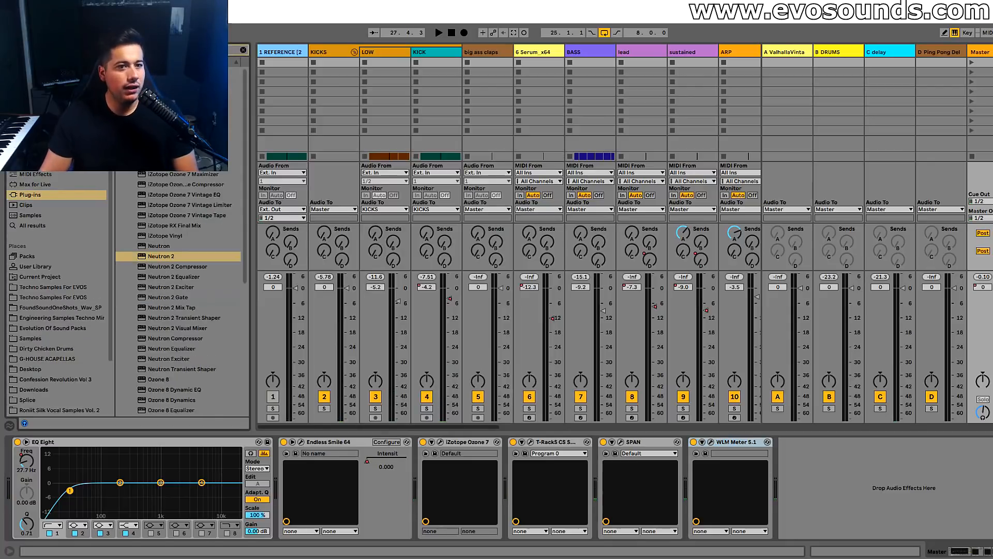
left_click(178, 123)
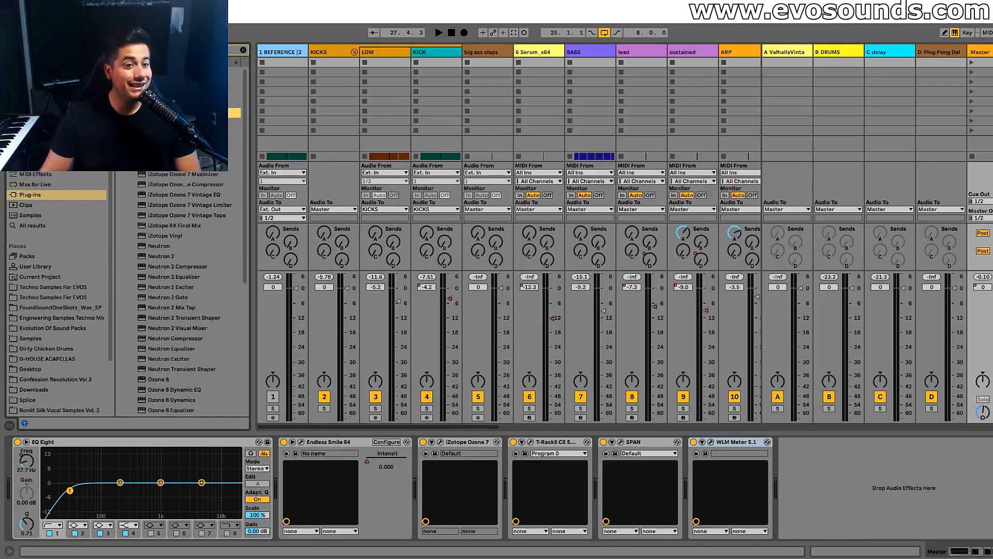
left_click(184, 338)
left_click(186, 308)
left_click(184, 287)
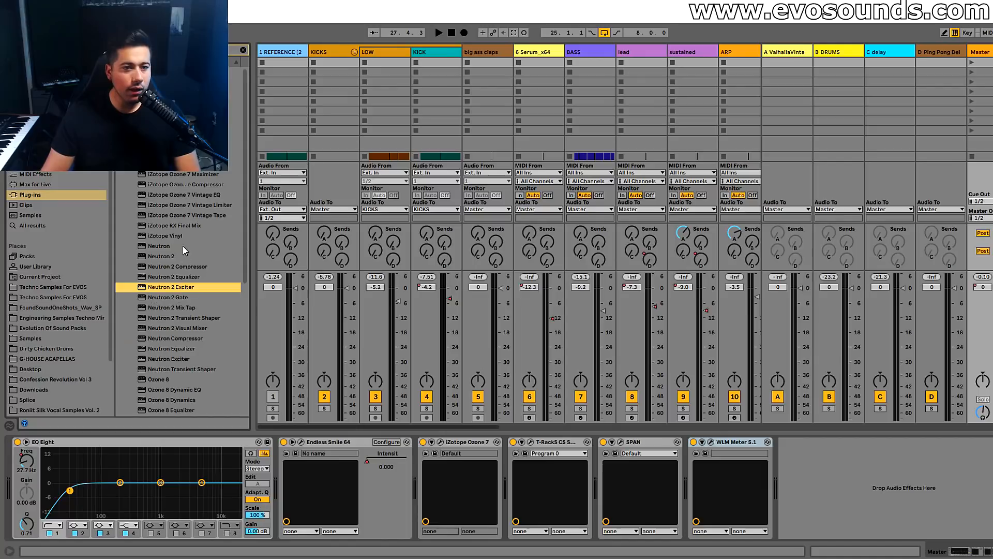
Add the Ozone 7 Imager to the end of the master chain and narrow Band 1 below 130 Hz to a width of -70.9
scroll(610, 233, "right", 1)
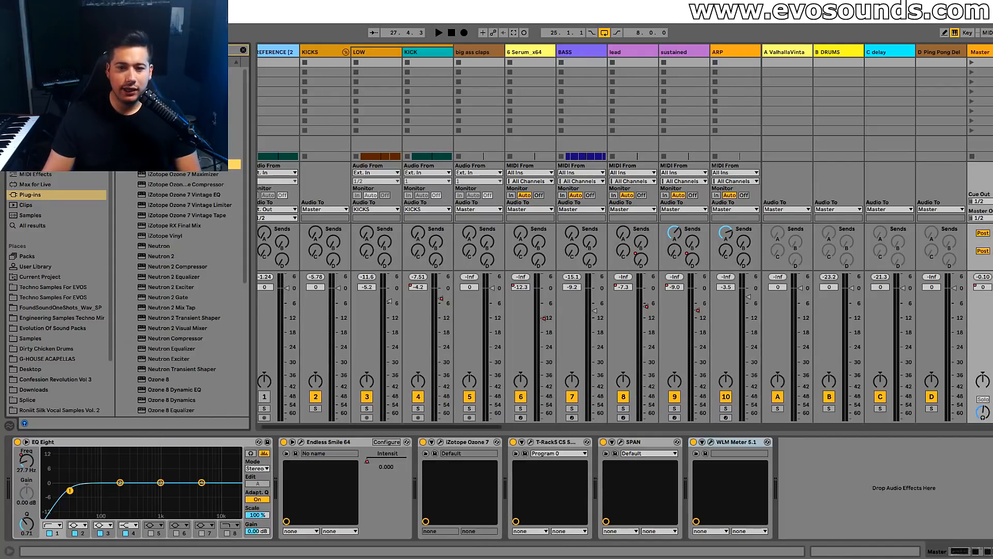
left_click_drag(872, 453, 772, 464)
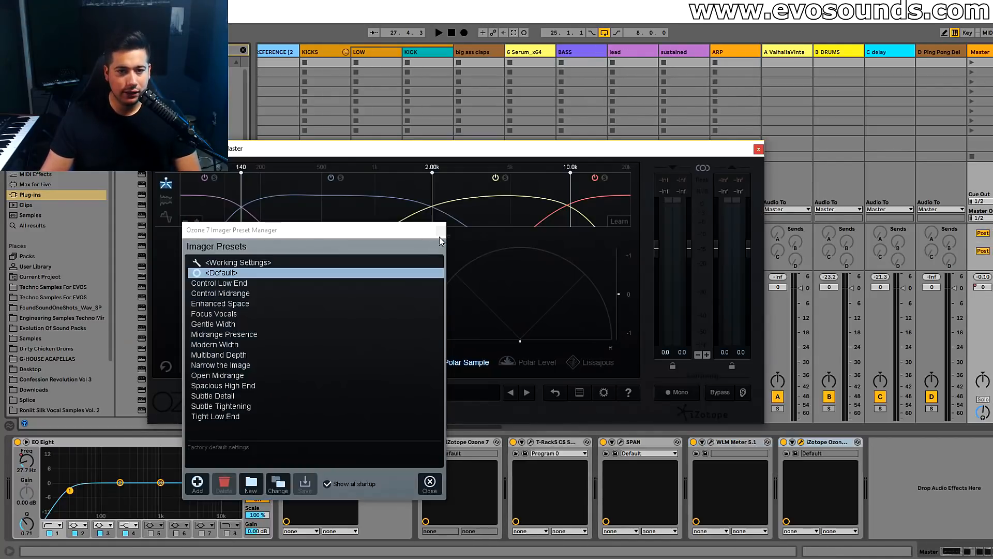
key("space")
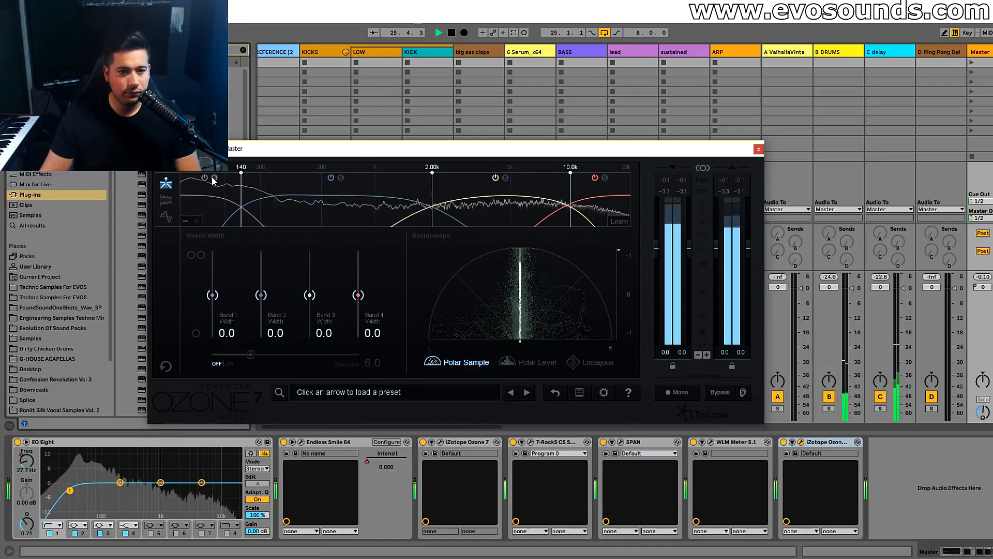
left_click_drag(212, 295, 218, 319)
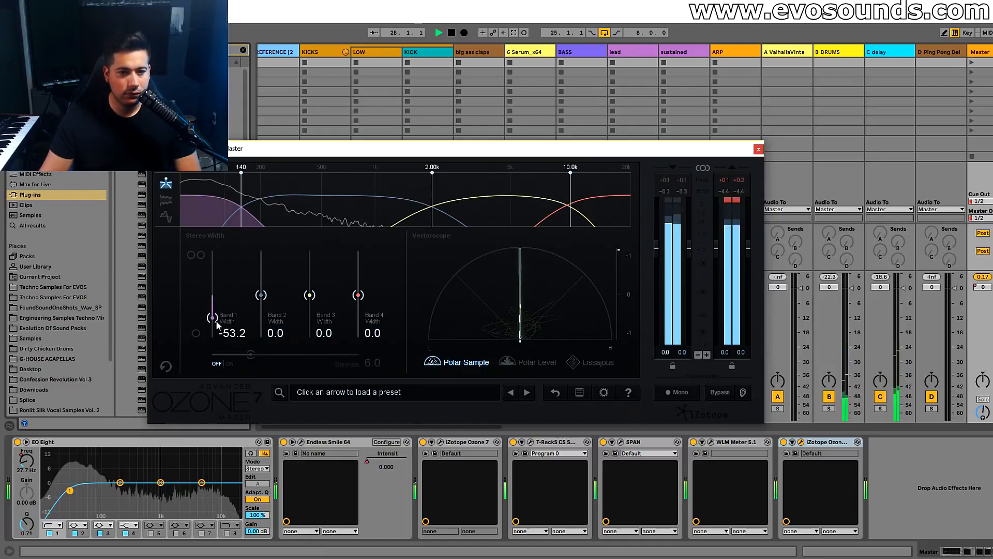
left_click_drag(241, 200, 237, 201)
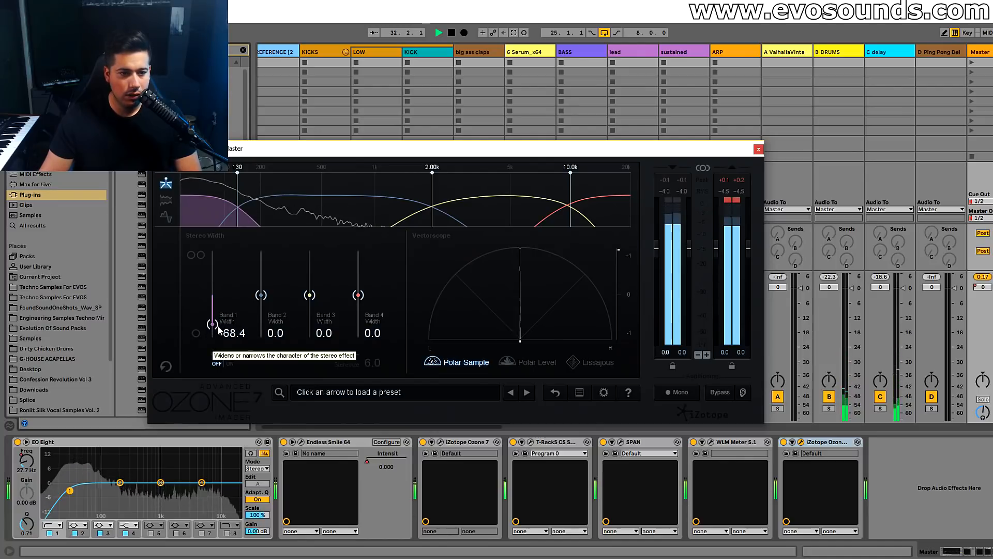
left_click_drag(218, 327, 217, 328)
Move the Ozone 7 Imager directly after EQ Eight in the master chain and reopen its window
key("space")
left_click(758, 149)
left_click_drag(832, 442, 305, 468)
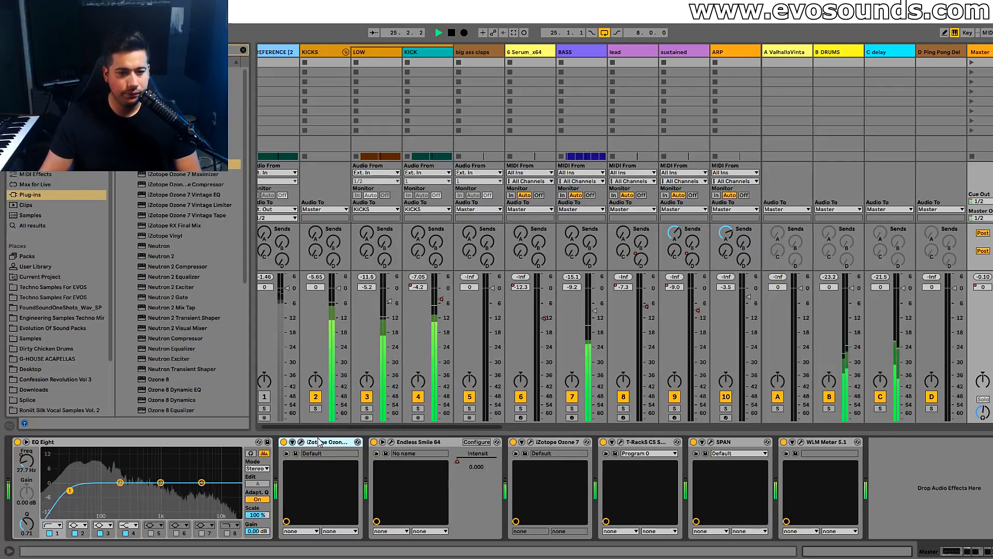
left_click(301, 442)
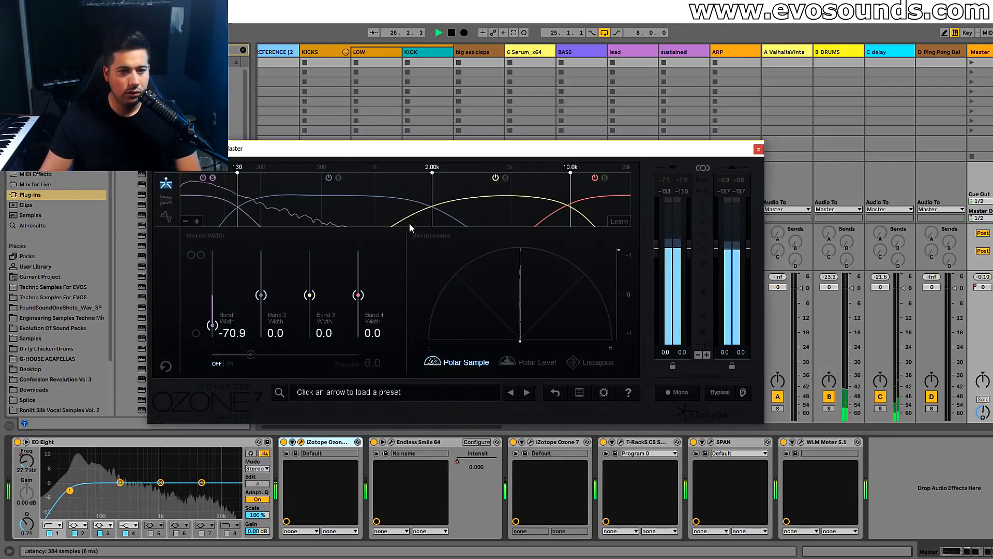
Compare the Imager's Band 1 width near zero with about -66 during playback, leaving the low band narrowed
left_click_drag(222, 330, 217, 290)
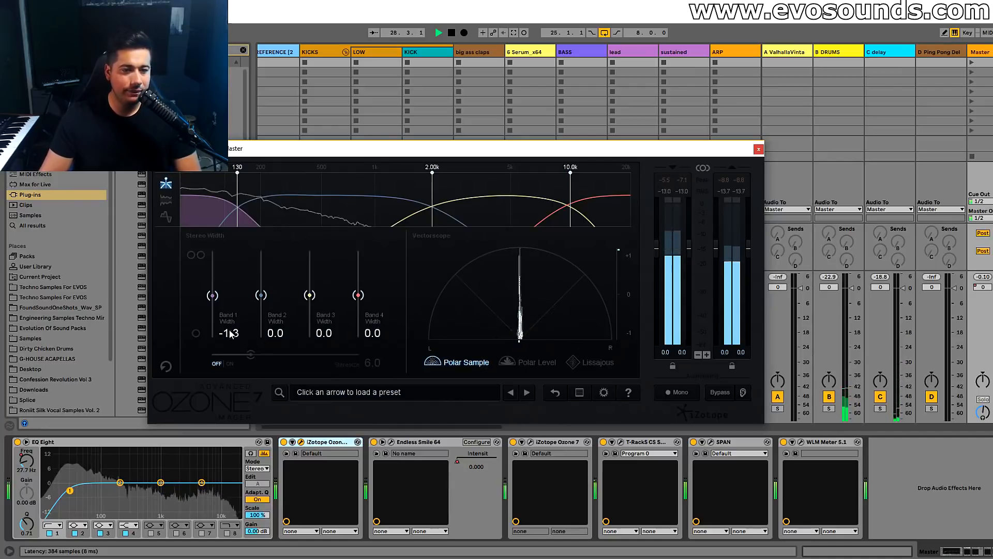
left_click_drag(214, 299, 210, 327)
key("space")
key("space")
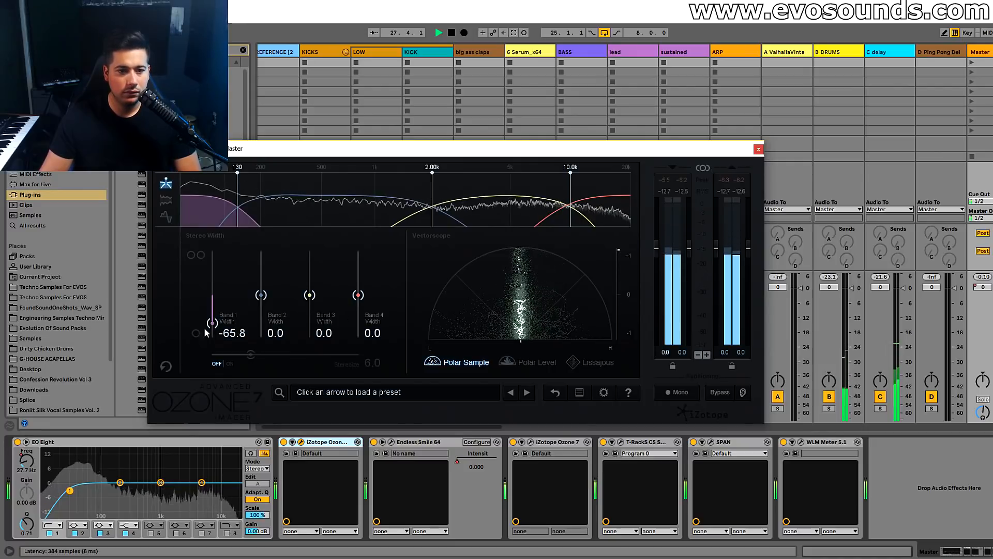
left_click_drag(212, 325, 212, 327)
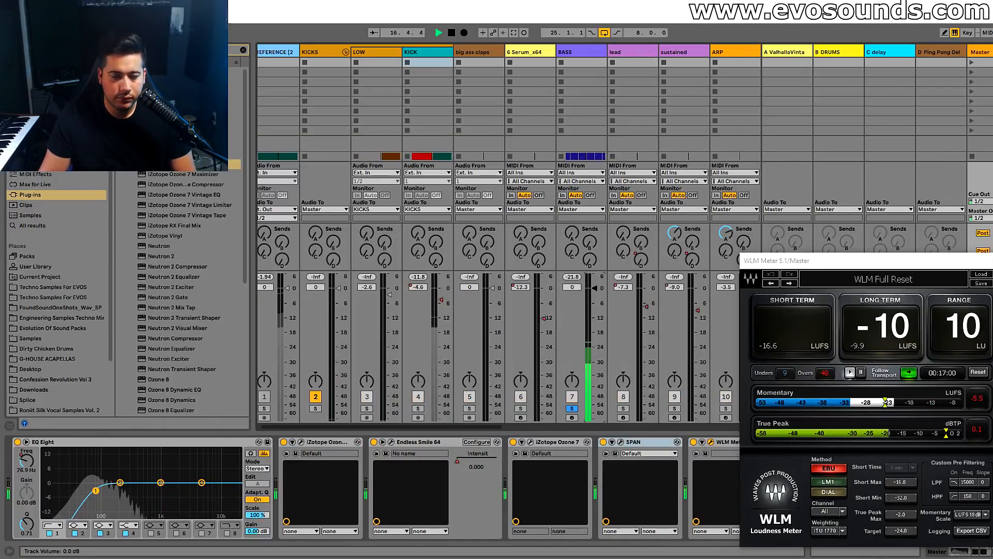
Play the arrangement from bar 17 and from bar 25, with BASS unsoloed to hear the full mix
key("Tab")
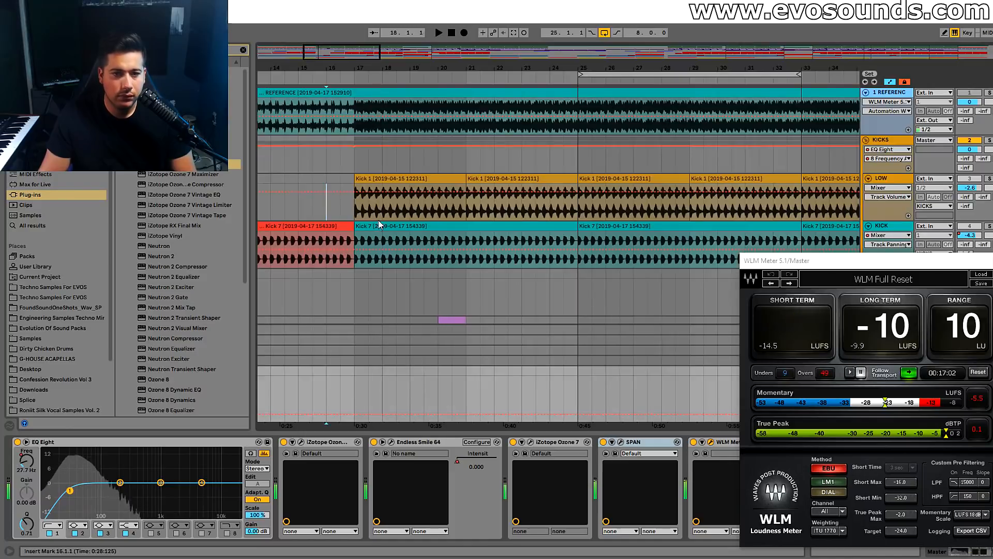
scroll(373, 218, "down", 3)
left_click(358, 242)
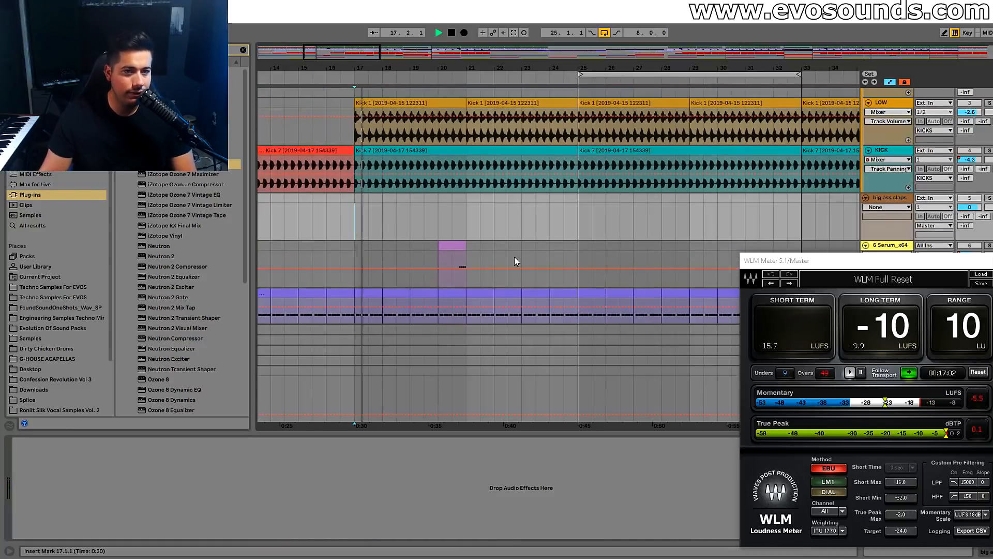
left_click(578, 228)
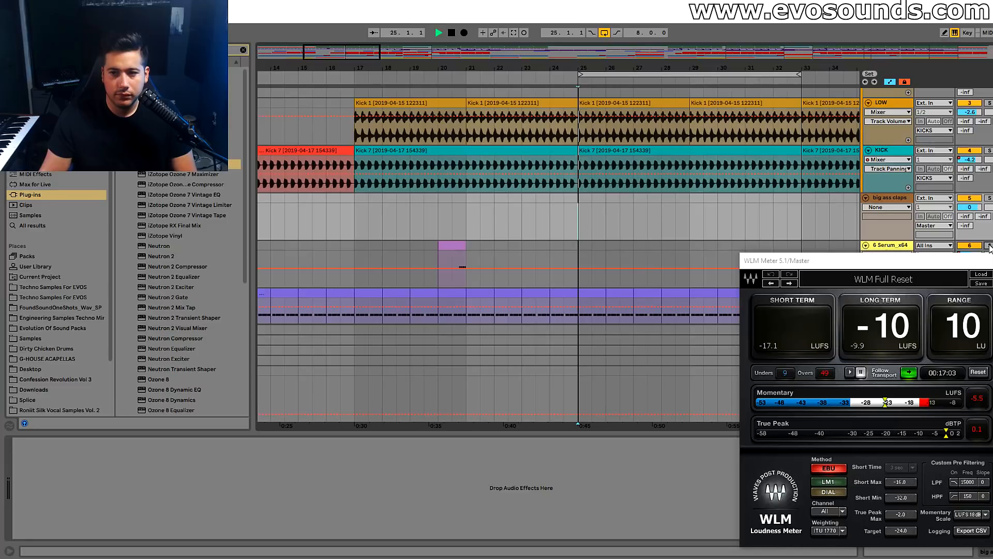
key("Tab")
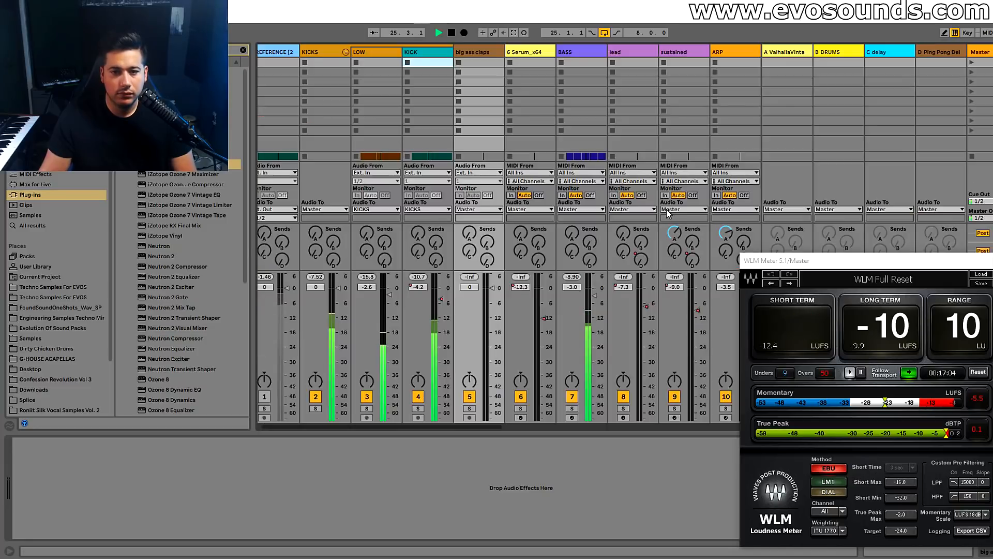
Solo the BASS track and move the WLM Meter window clear of the arrangement's track controls, stopping playback when finished
left_click(571, 408)
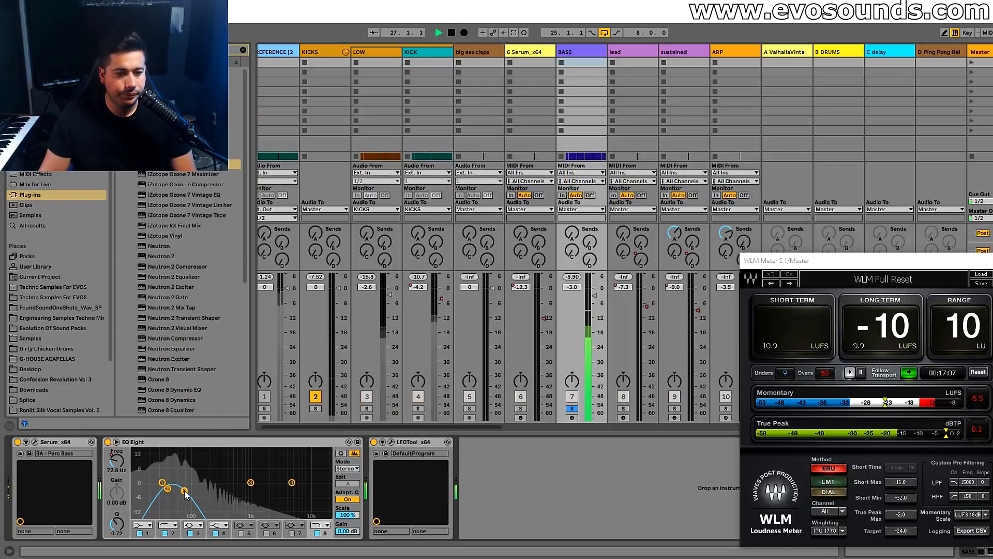
key("Tab")
left_click_drag(837, 263, 810, 424)
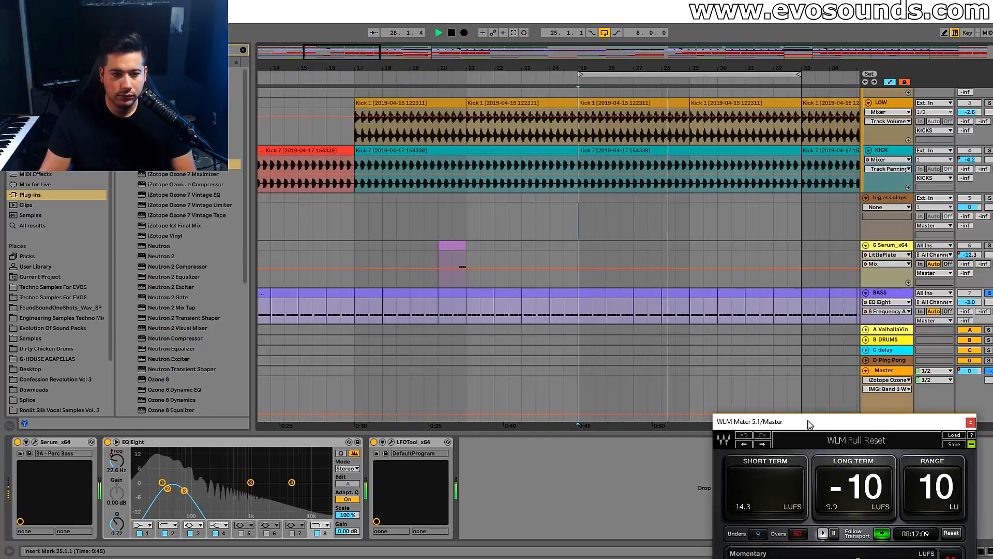
left_click(883, 293)
key("space")
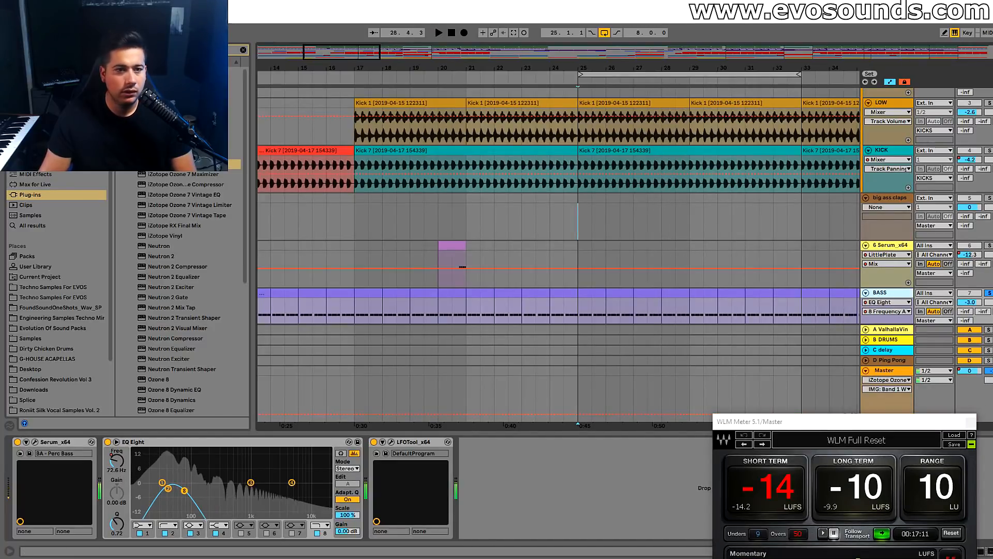
Insert the Mono device between EQ Eight and LFOTool on BASS and listen briefly to the soloed bass
left_click(242, 51)
type("s")
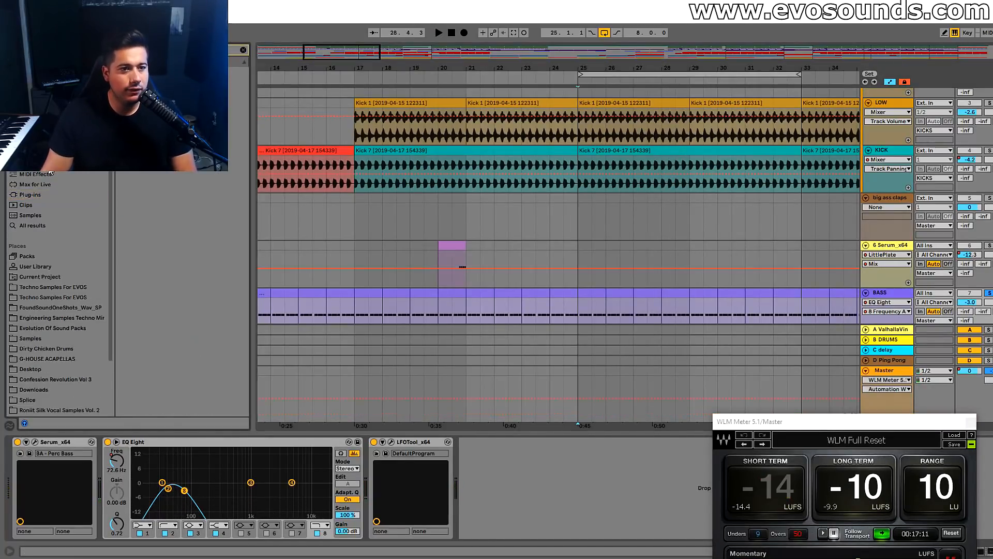
left_click_drag(171, 82, 356, 500)
key("space")
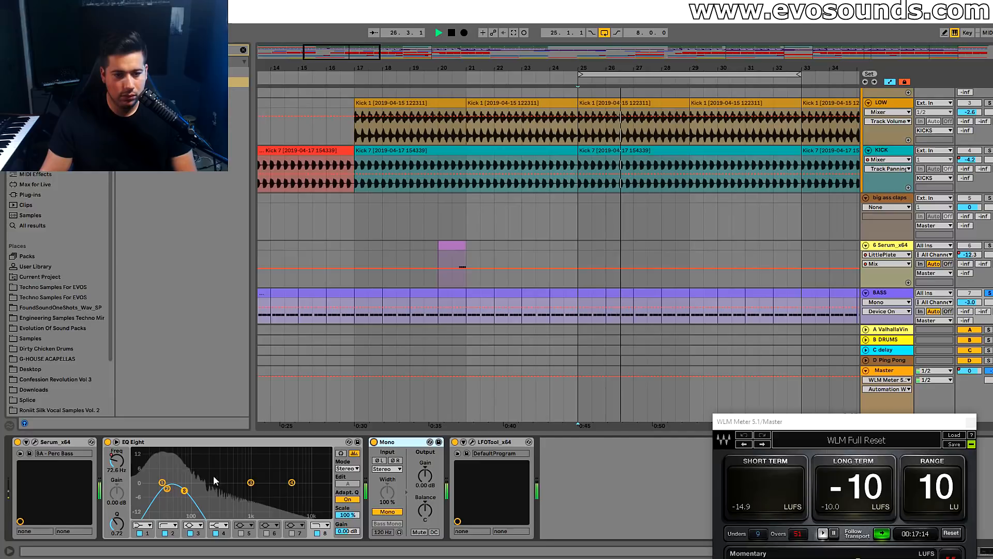
key("space")
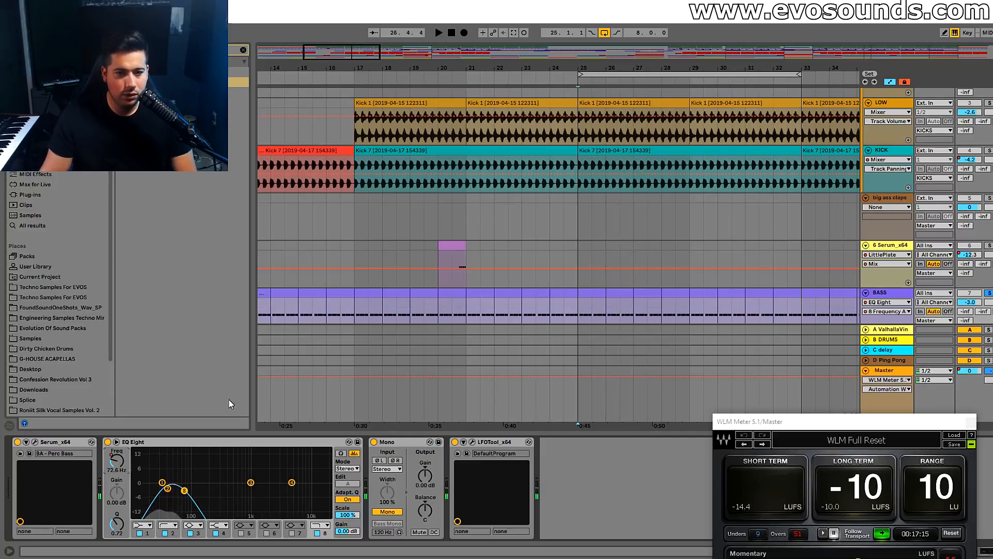
Raise the high-cut frequency in BASS's EQ Eight to about 337 Hz with Q 0.47 and unsolo BASS
scroll(488, 284, "down", 2)
left_click_drag(384, 63, 379, 15)
key("space")
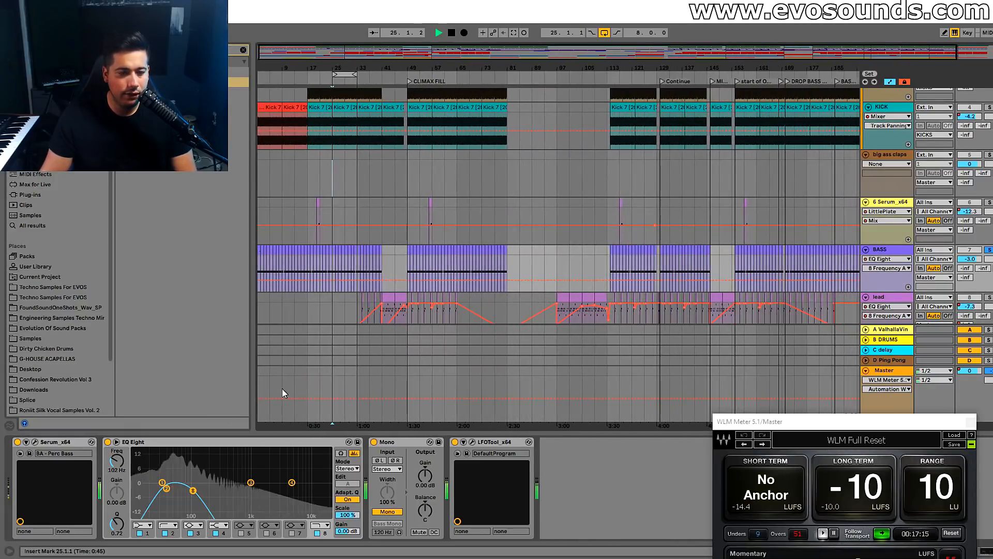
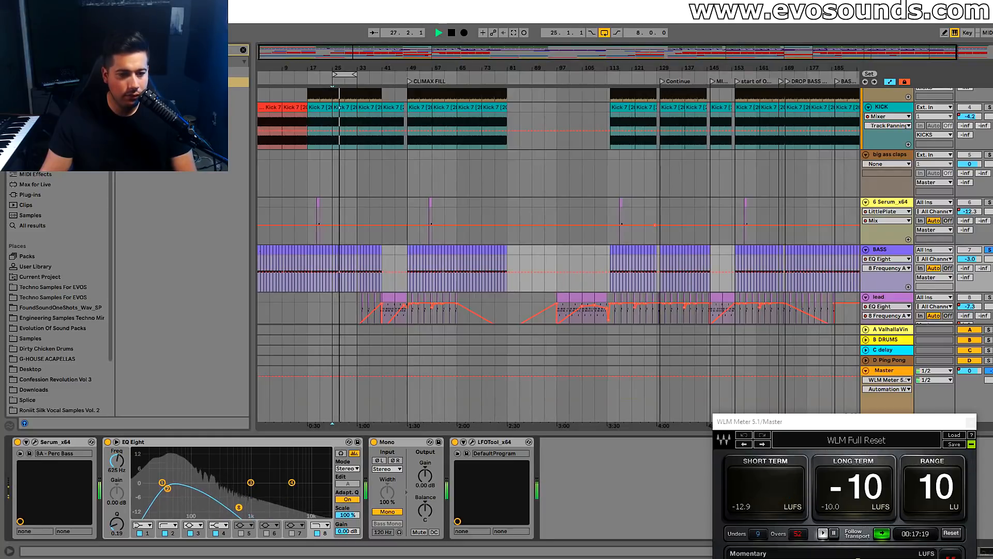
key("space")
left_click(989, 249)
key("space")
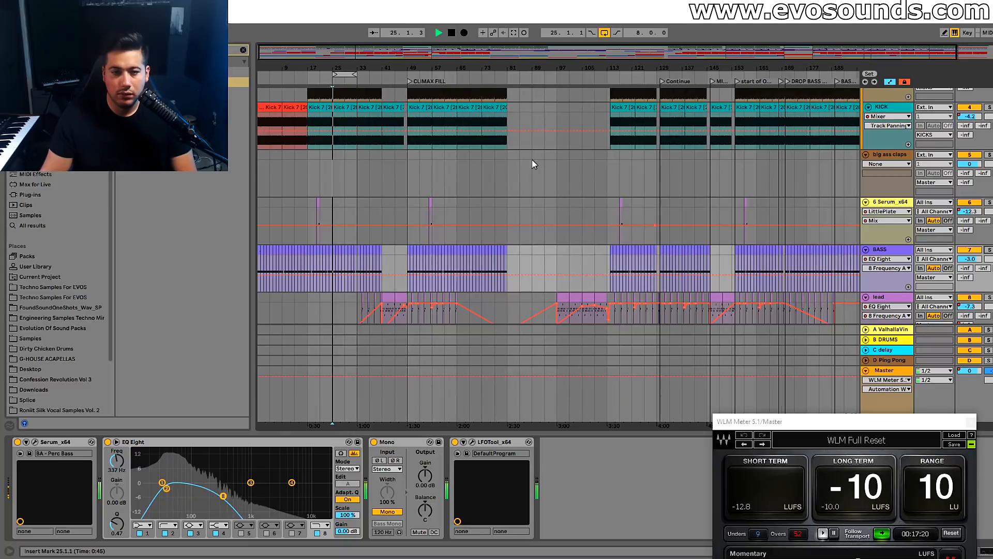
Check the LFOTool curve on BASS, then lower the EQ Eight high cut to about 250 Hz with Q 0.36
left_click_drag(356, 67, 357, 150)
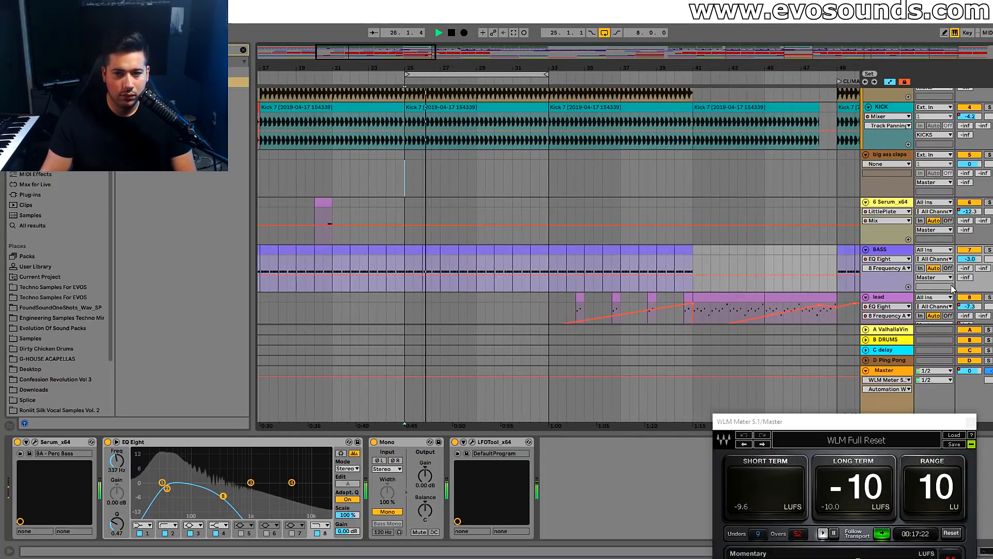
left_click(465, 442)
left_click(470, 442)
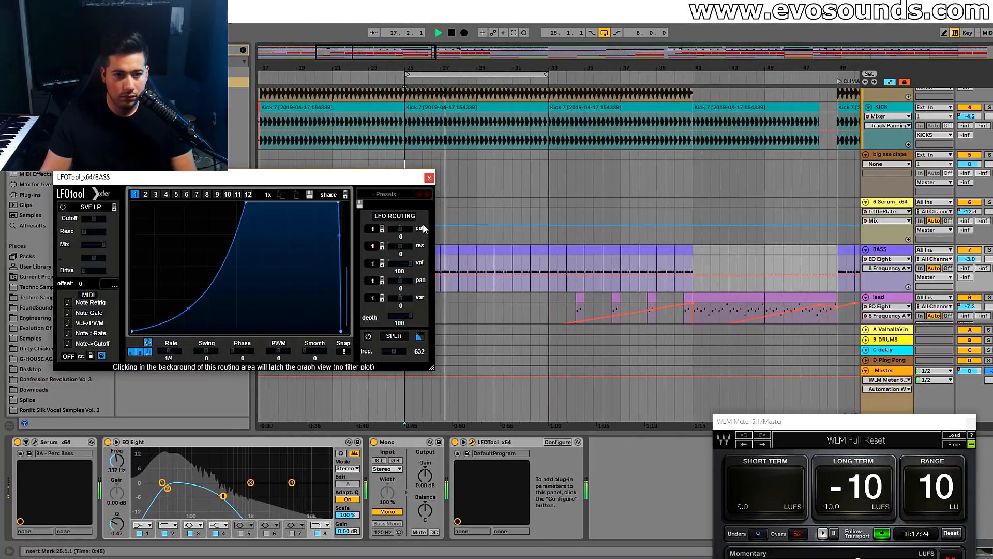
left_click(437, 173)
left_click_drag(215, 501, 215, 499)
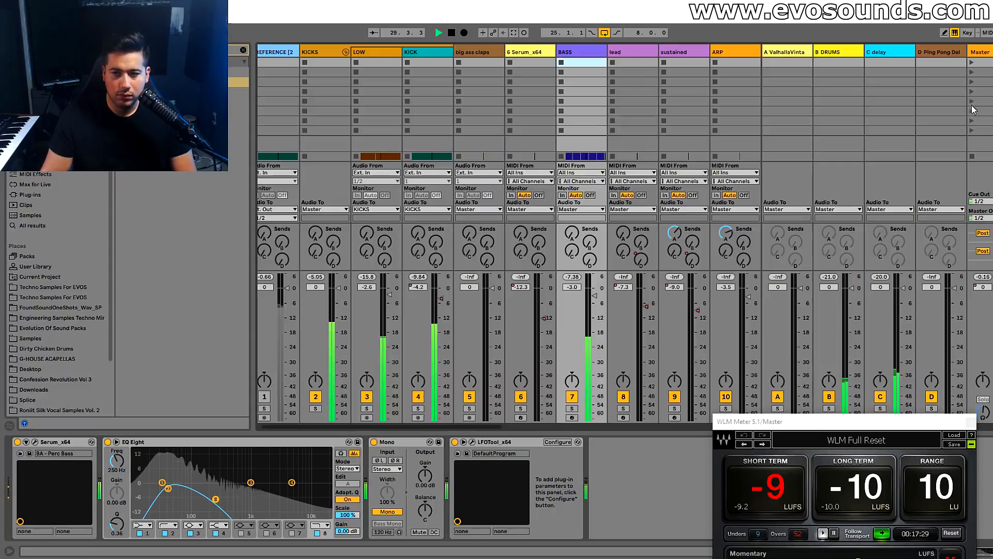
Check the master's spectrum in SPAN while the full mix plays, closing the analyzer when finished
key("Tab")
left_click(973, 65)
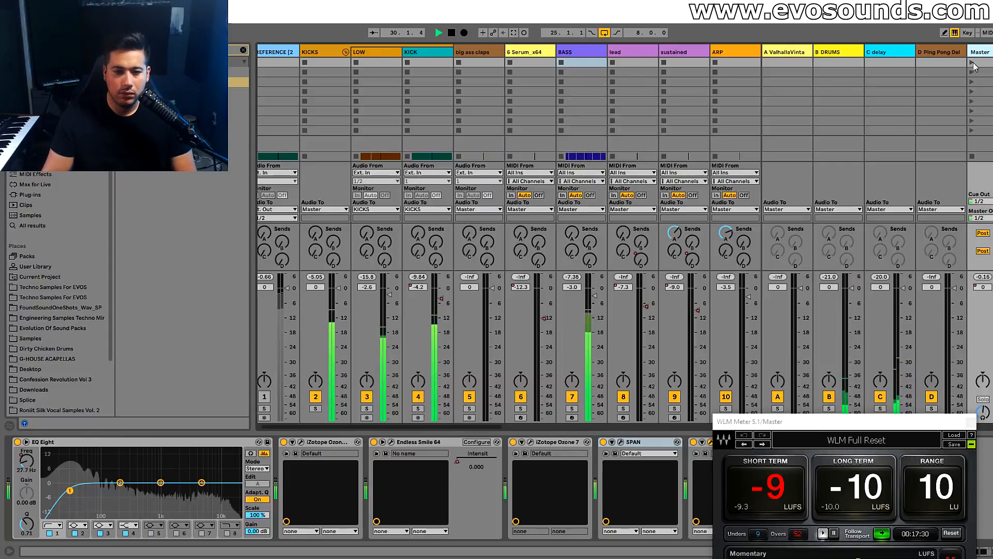
left_click(606, 454)
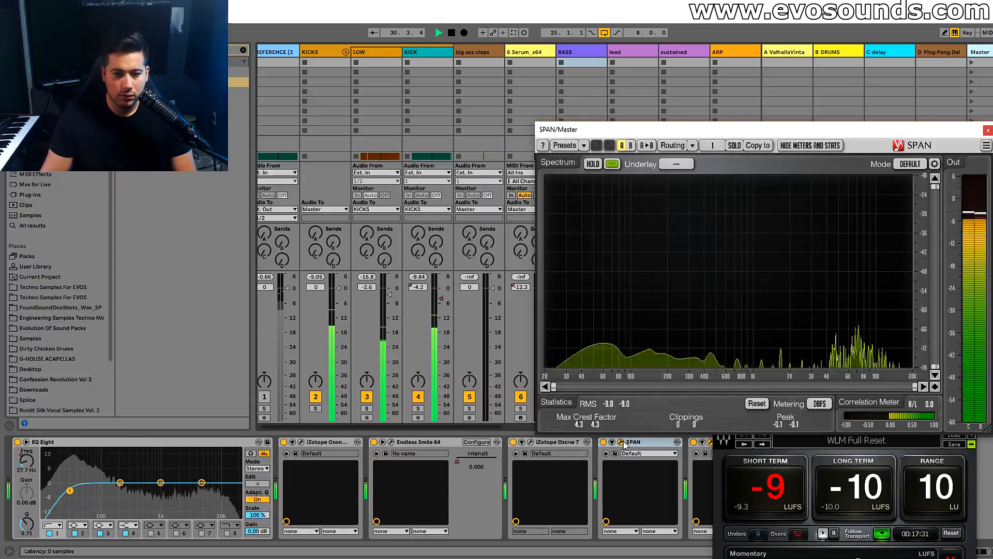
left_click(986, 131)
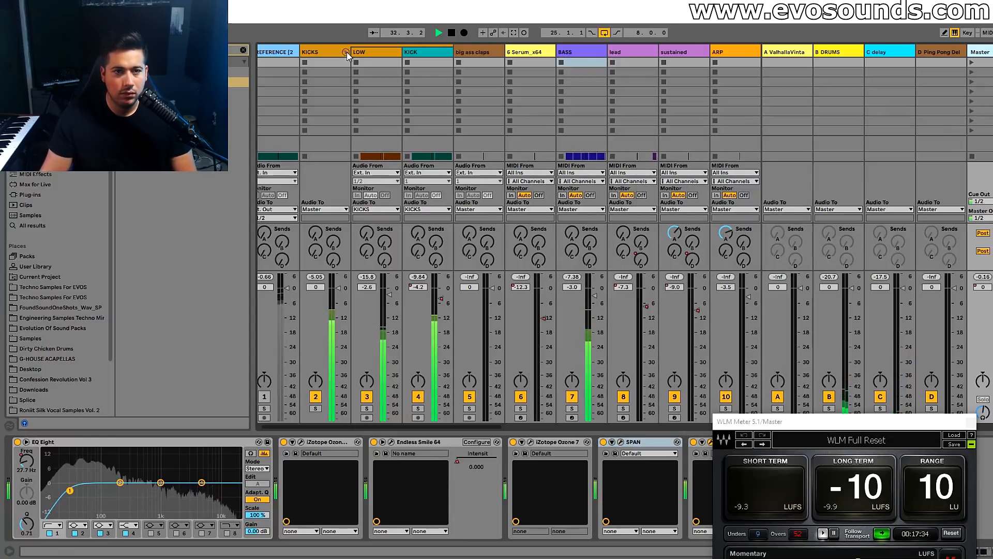
Lower the high cut in BASS's EQ Eight to about 186 Hz with Q 0.43 and solo the track
key("Tab")
scroll(569, 171, "up", 2)
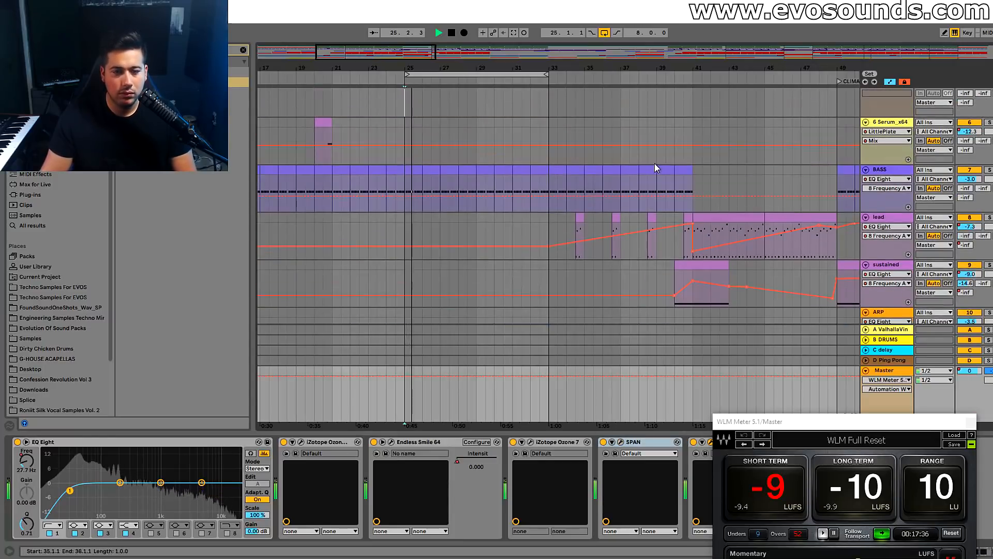
left_click(874, 170)
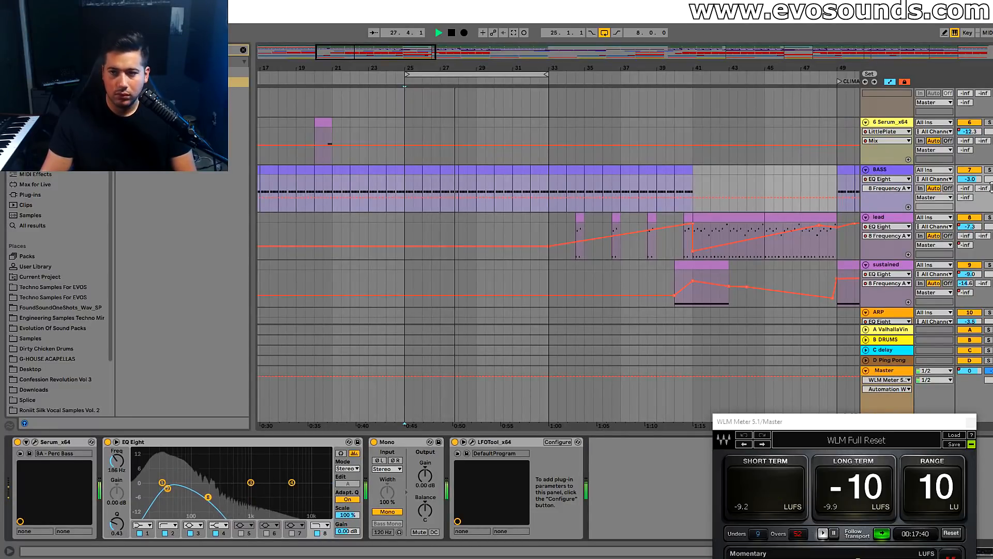
left_click(989, 170)
Insert RCompressor Mono between EQ Eight and Mono on BASS and load its Bass Guitar preset
left_click(43, 194)
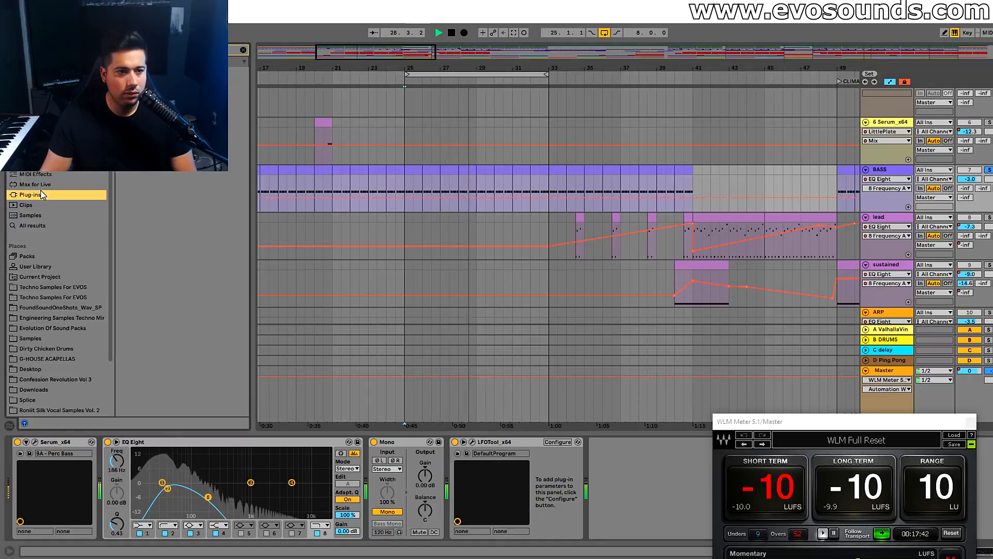
left_click(241, 50)
left_click(240, 51)
type("s")
left_click(202, 81)
left_click_drag(202, 92, 373, 493)
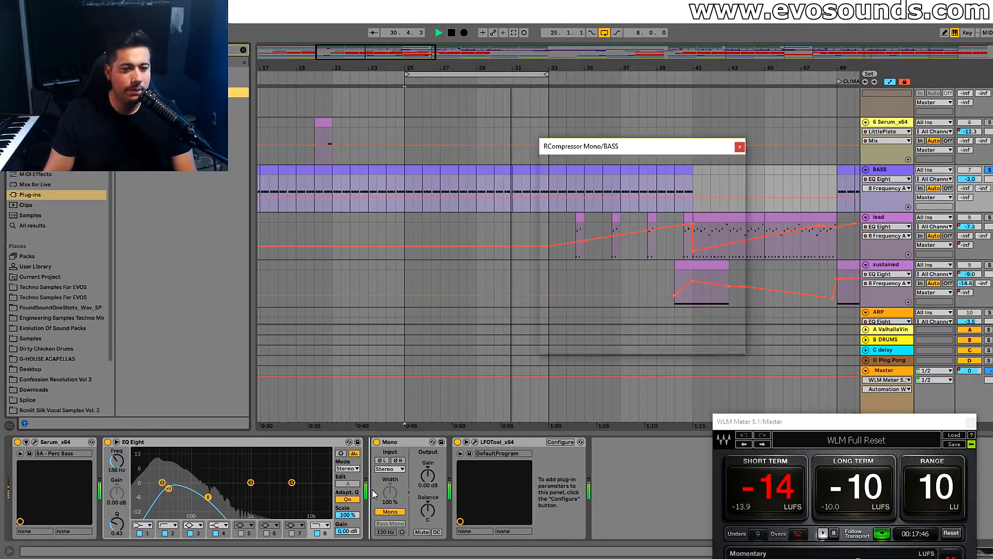
left_click(707, 159)
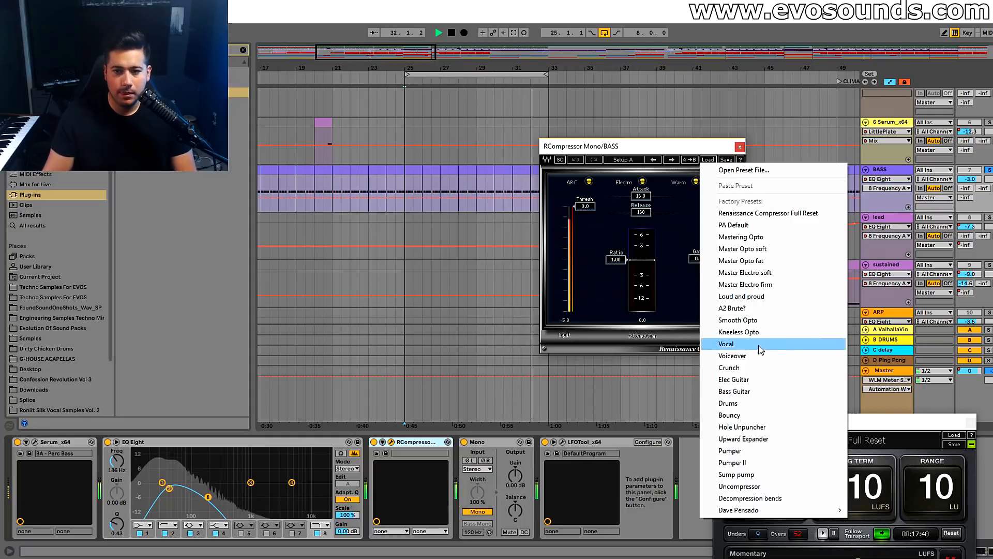
left_click(751, 391)
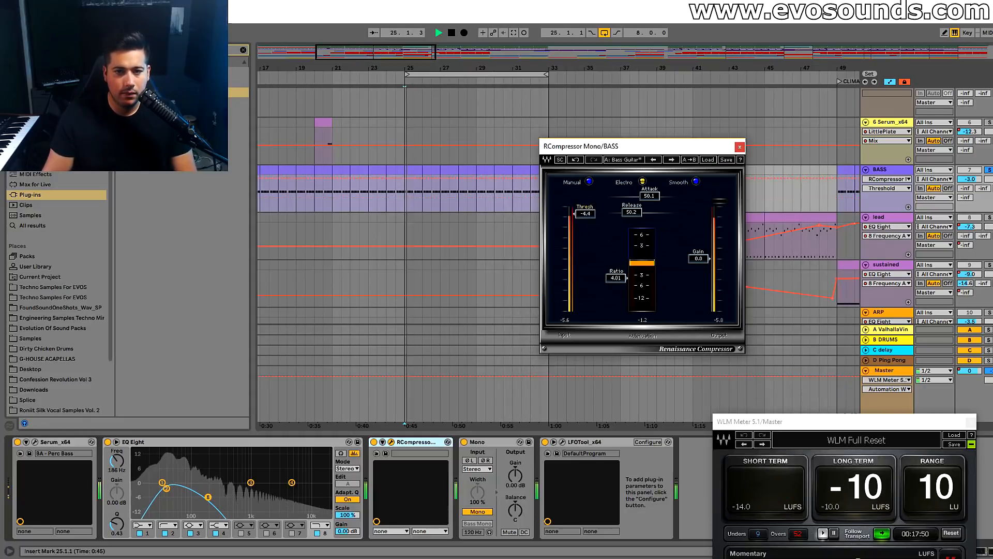
Reshape the volume curve in BASS's LFOTool so it reaches full level sooner, close the plugin window and replay the loop
left_click(740, 147)
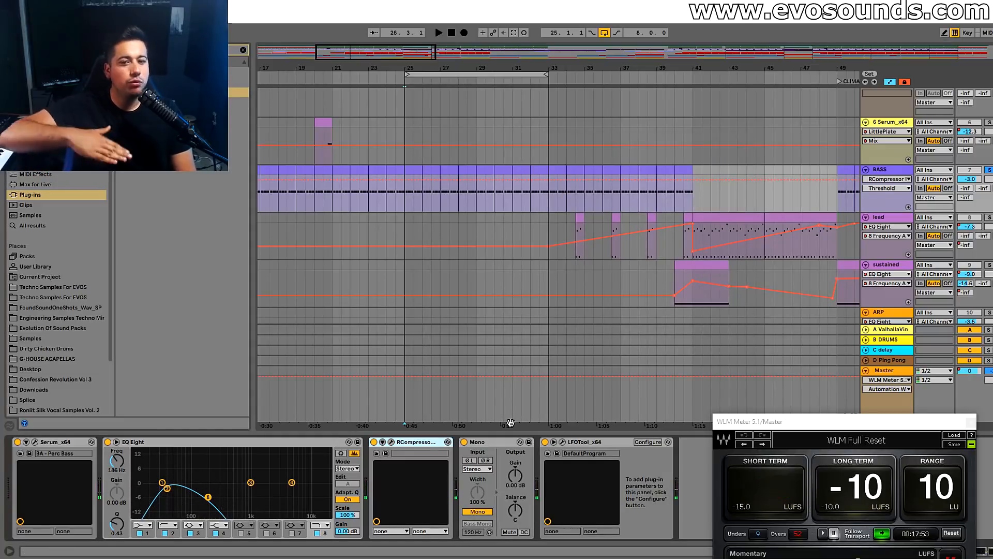
left_click(561, 441)
mouse_move(133, 330)
left_mouse_down()
mouse_move(139, 302)
mouse_move(136, 330)
left_mouse_up()
left_click_drag(244, 205, 206, 202)
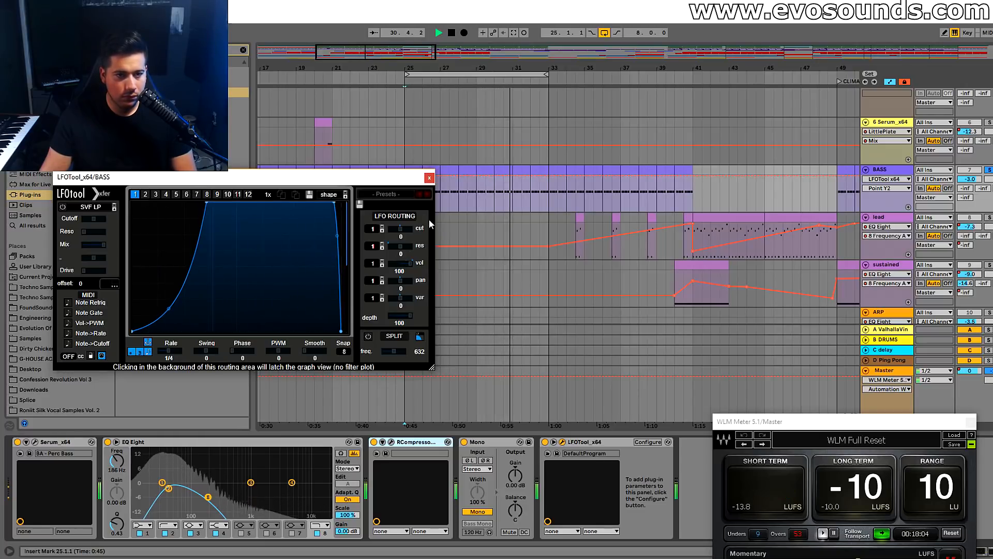
left_click(428, 177)
key("space")
key("space")
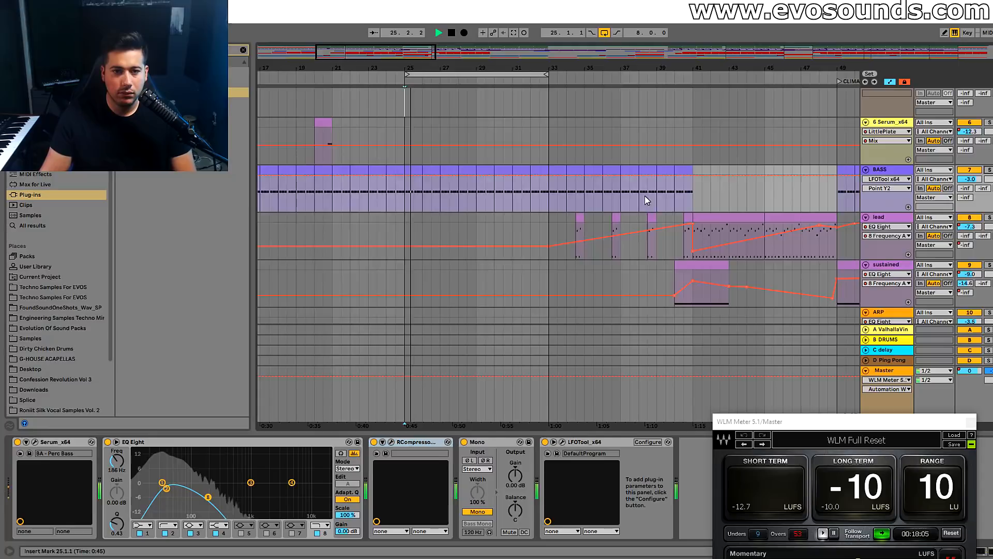
Unsolo BASS and examine the master's low end around 161 Hz in SPAN while the full mix plays, closing the analyzer when finished
scroll(823, 232, "up", 3)
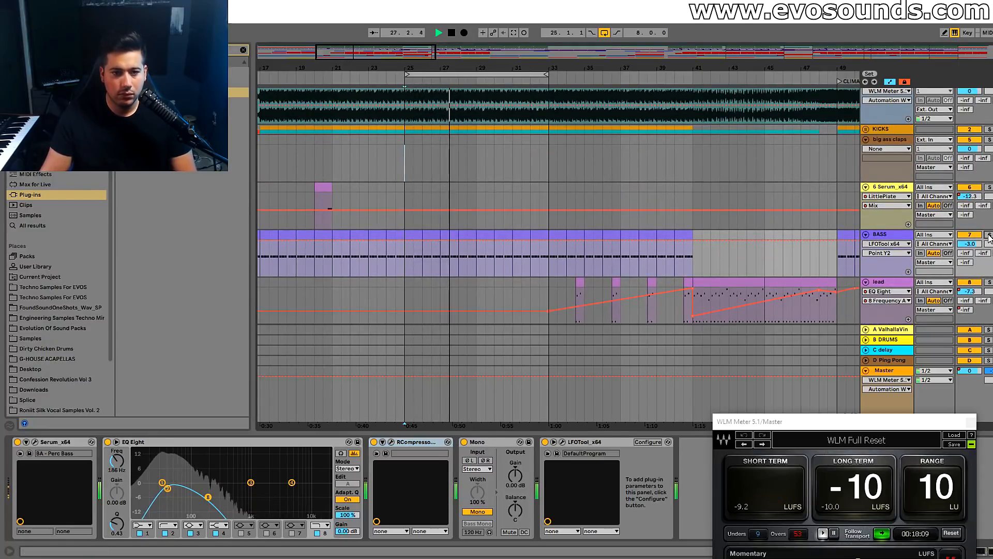
key("Tab")
left_click(987, 58)
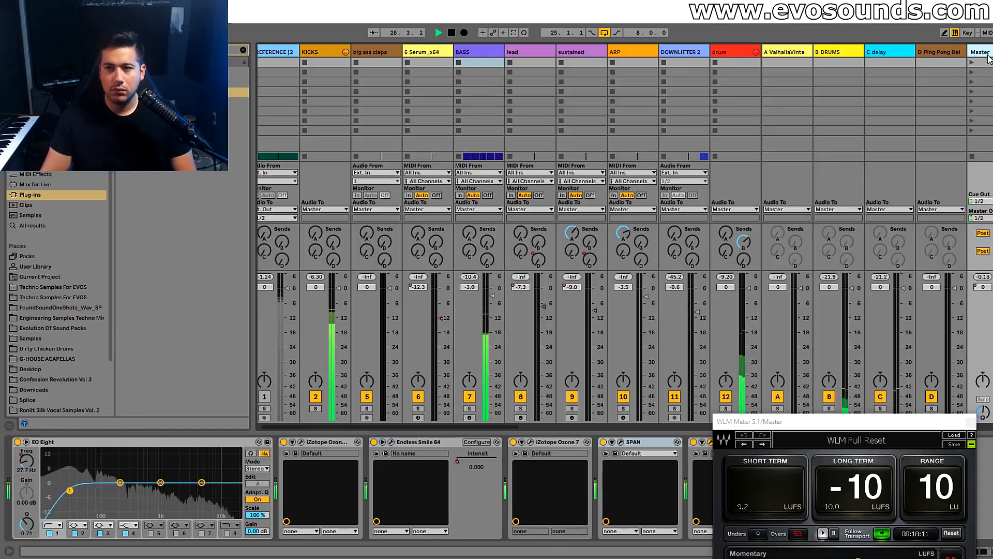
left_click_drag(969, 427, 992, 287)
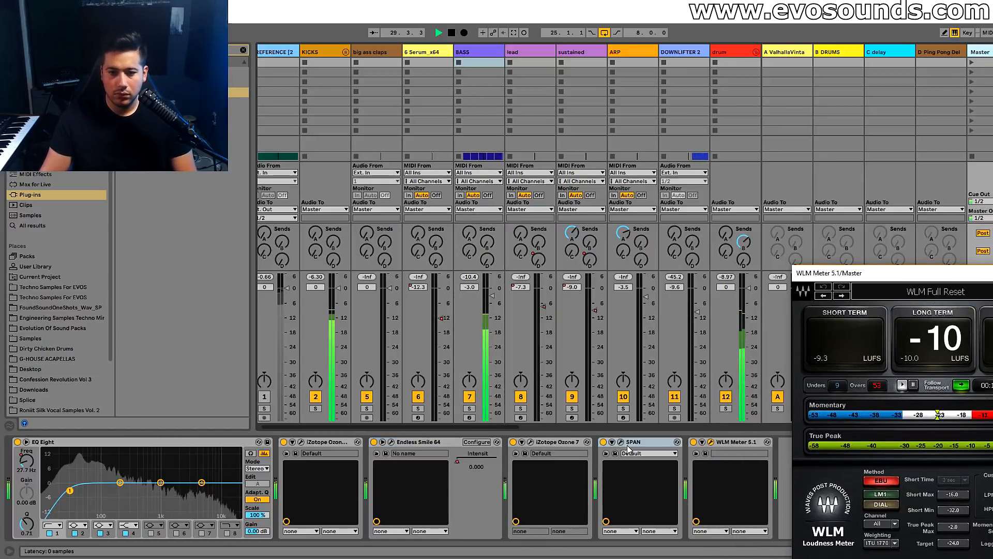
left_click(621, 441)
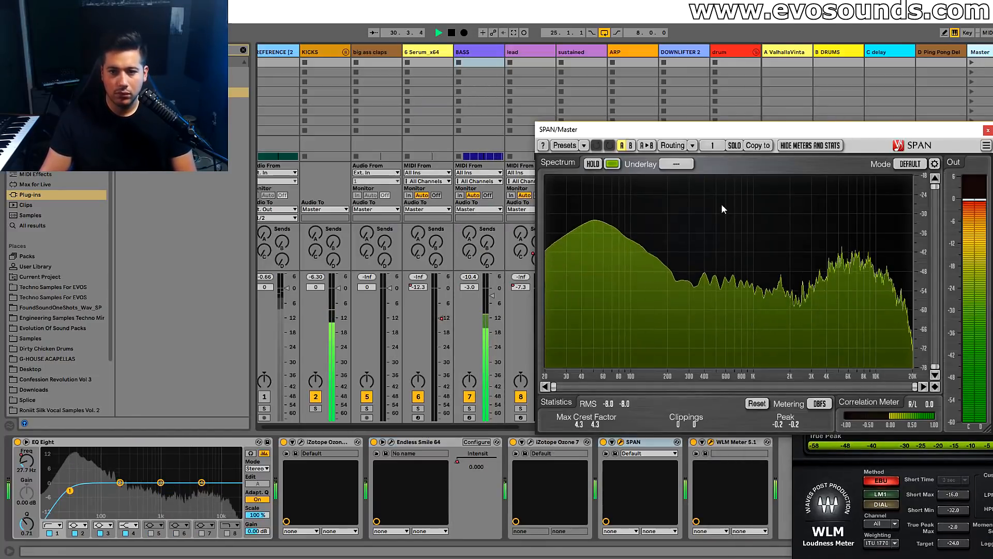
left_click(652, 224)
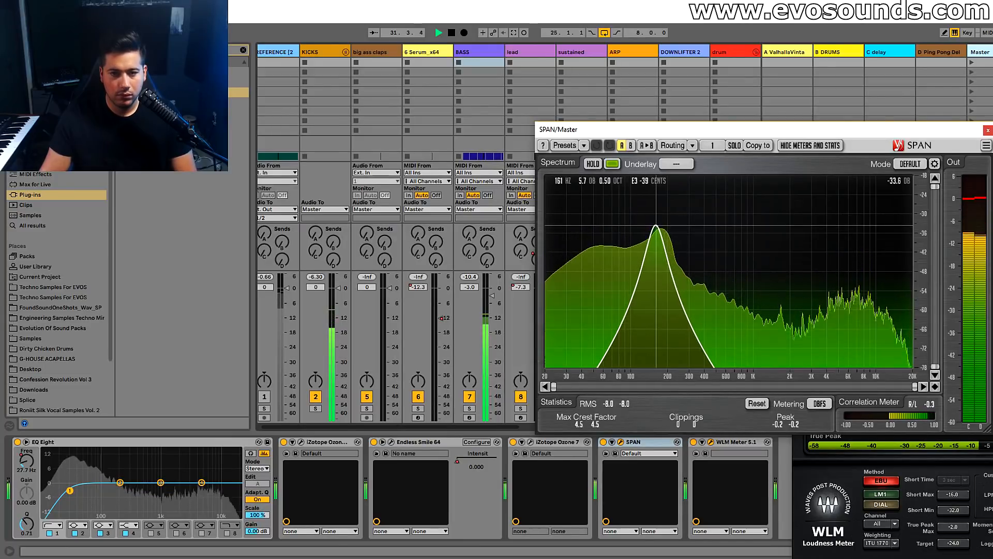
mouse_move(652, 226)
left_mouse_down()
mouse_move(660, 220)
mouse_move(648, 231)
left_mouse_up()
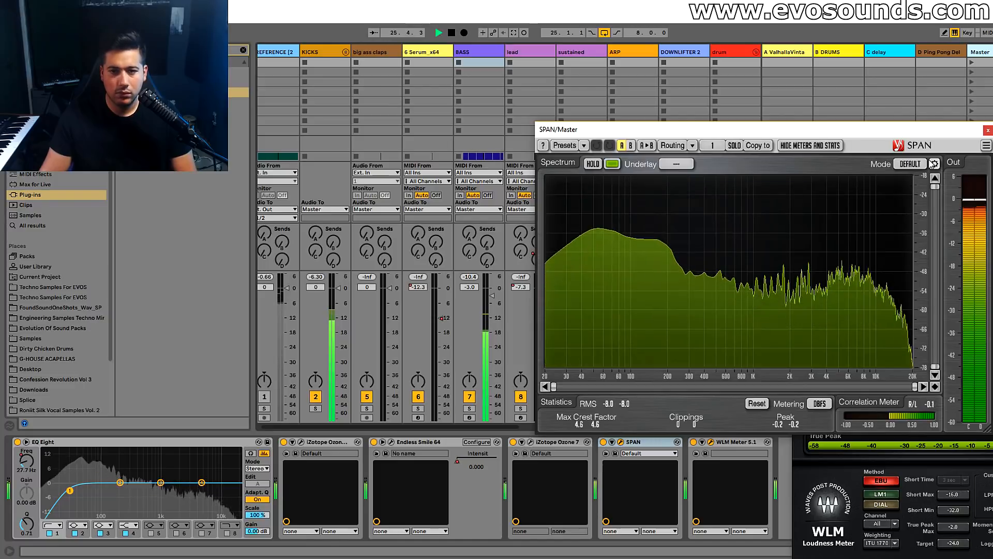
left_click(987, 130)
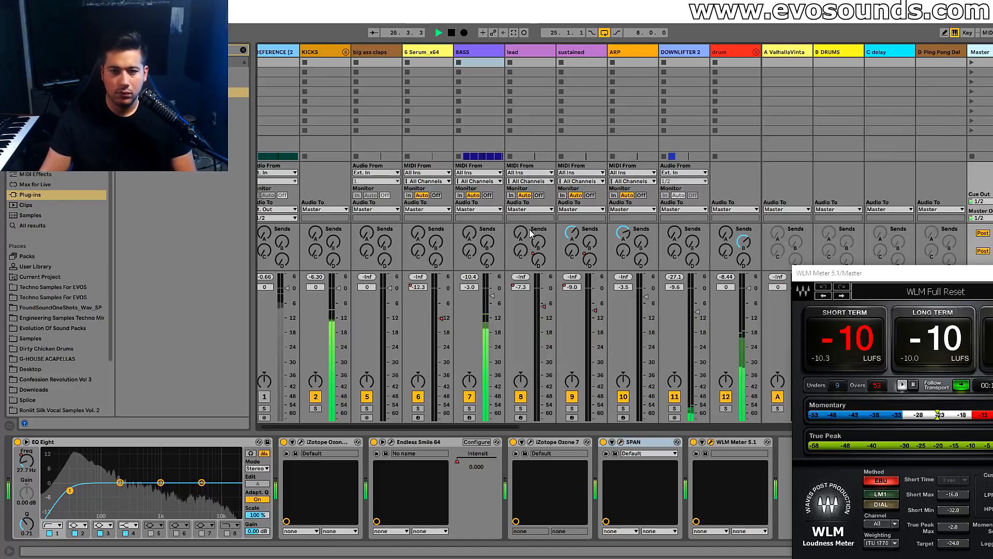
Raise the BASS track volume to -1.7 dB and set its EQ Eight high cut to 178 Hz with Q 0.63
left_click(495, 52)
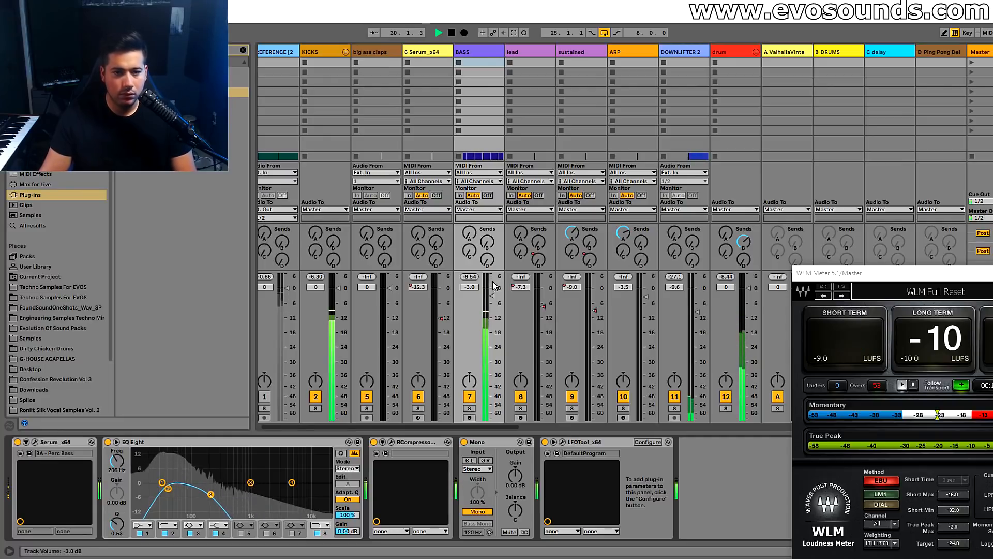
left_click_drag(494, 285, 494, 282)
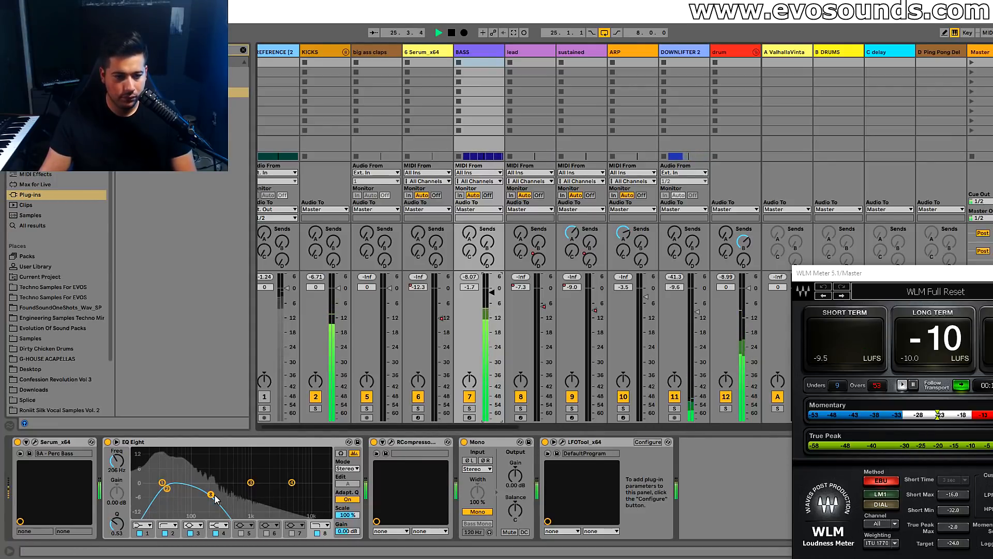
left_click_drag(215, 495, 209, 500)
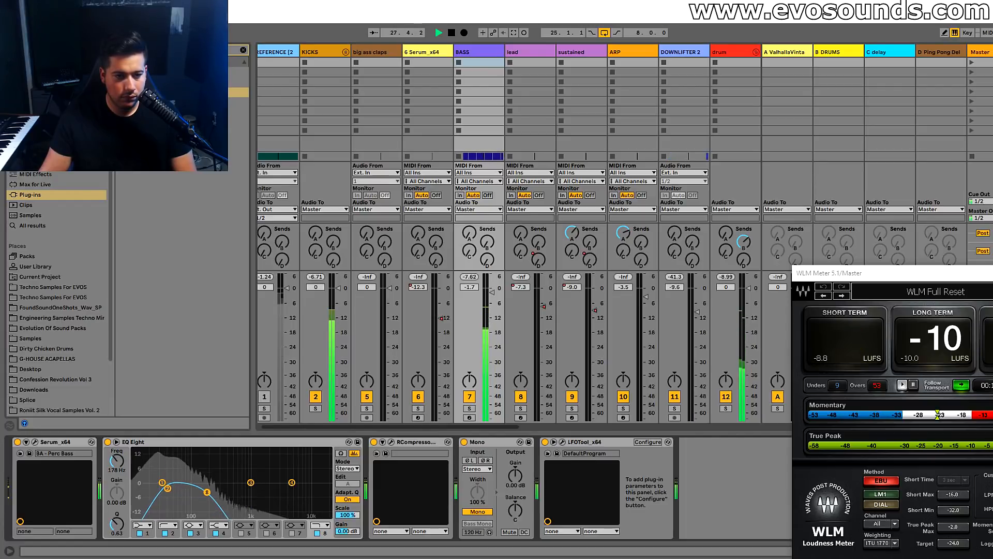
Unfold the KICKS group, solo LOW together with BASS, and lower the BASS volume to -5.9 dB during playback
left_click(345, 52)
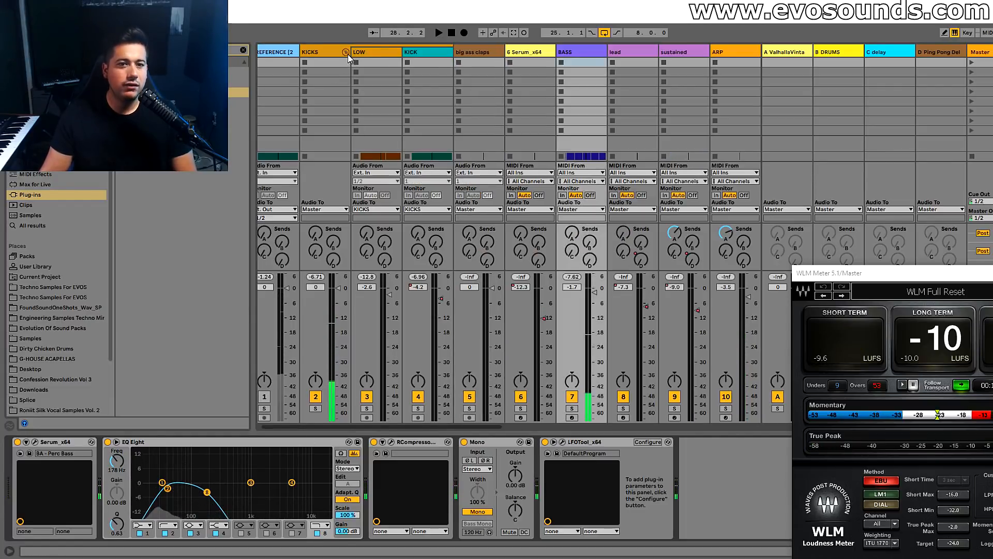
left_click(383, 54)
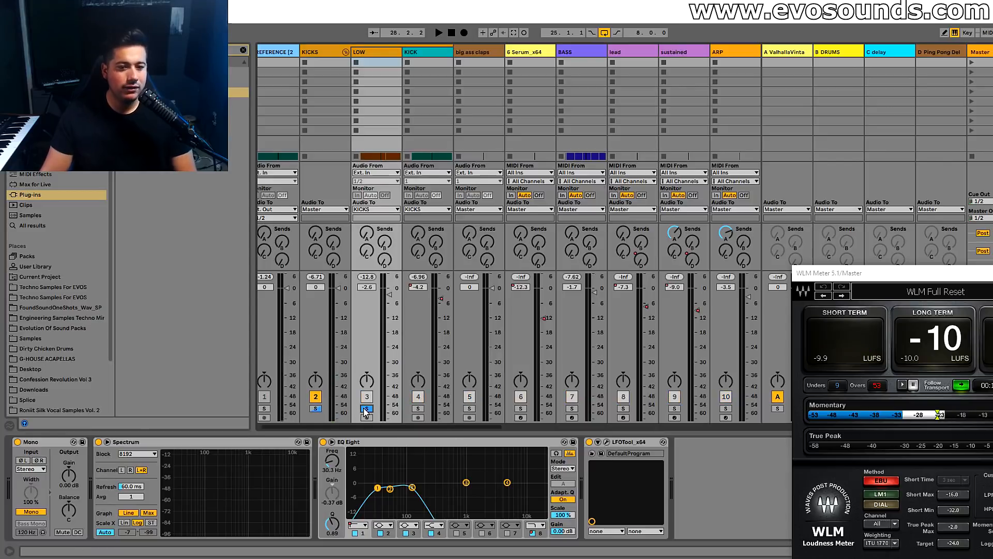
key("space")
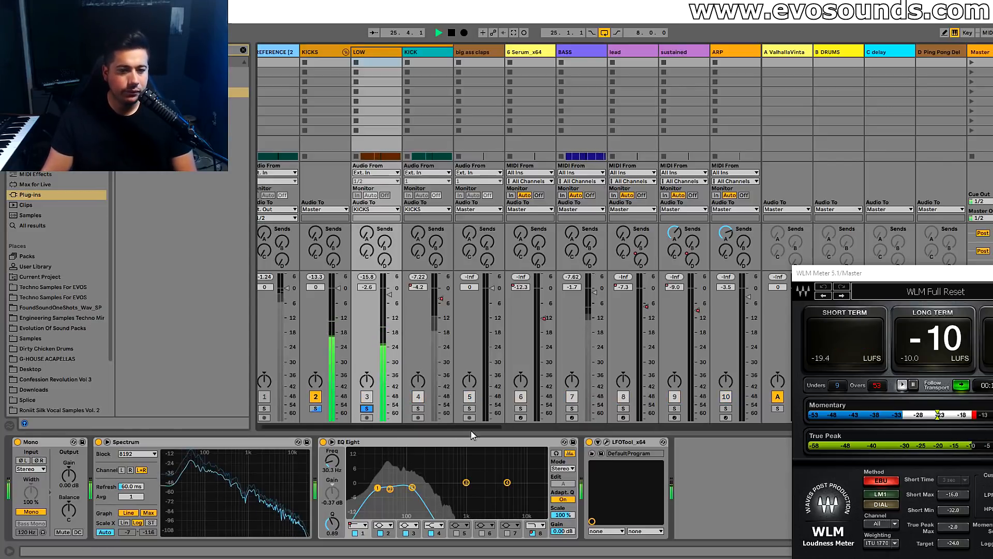
left_click(571, 409)
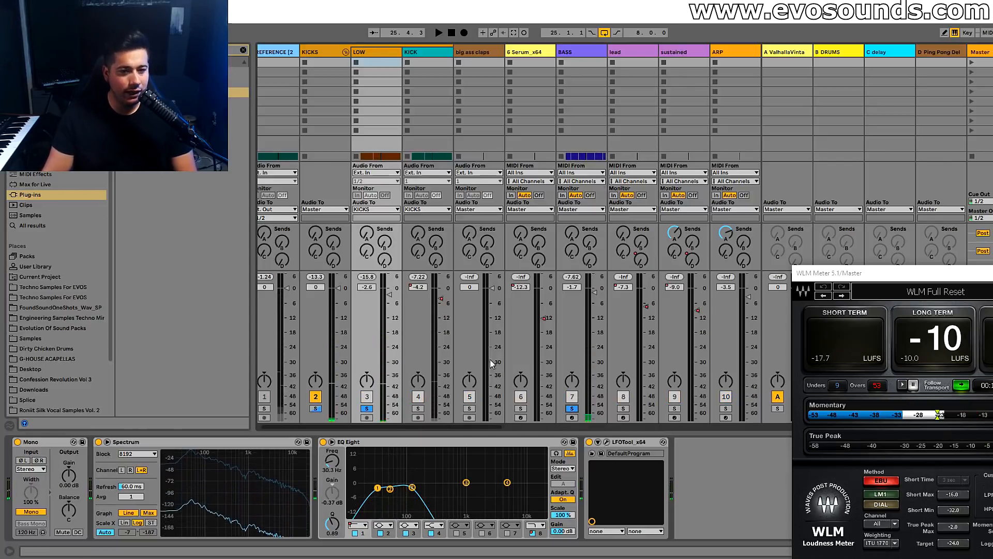
key("space")
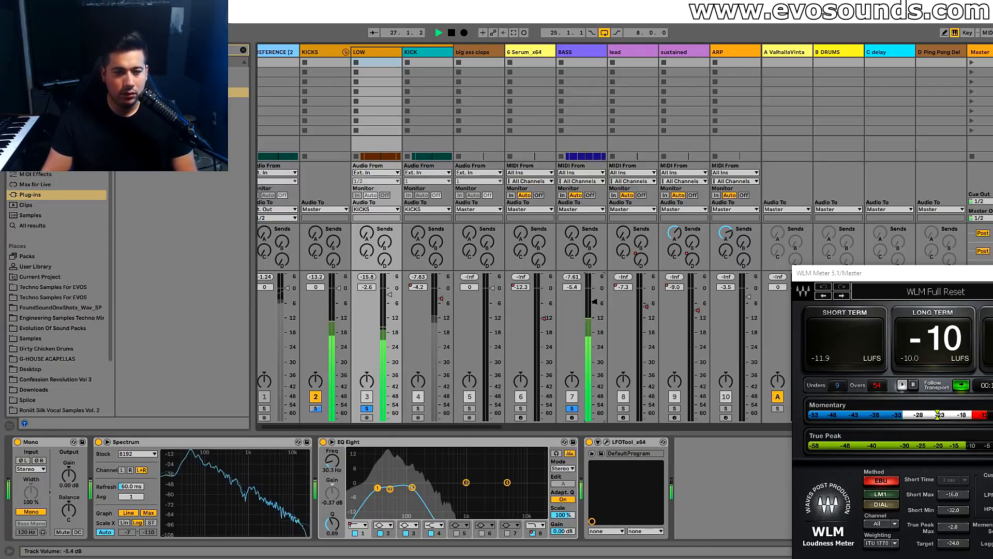
left_click_drag(572, 286, 572, 279)
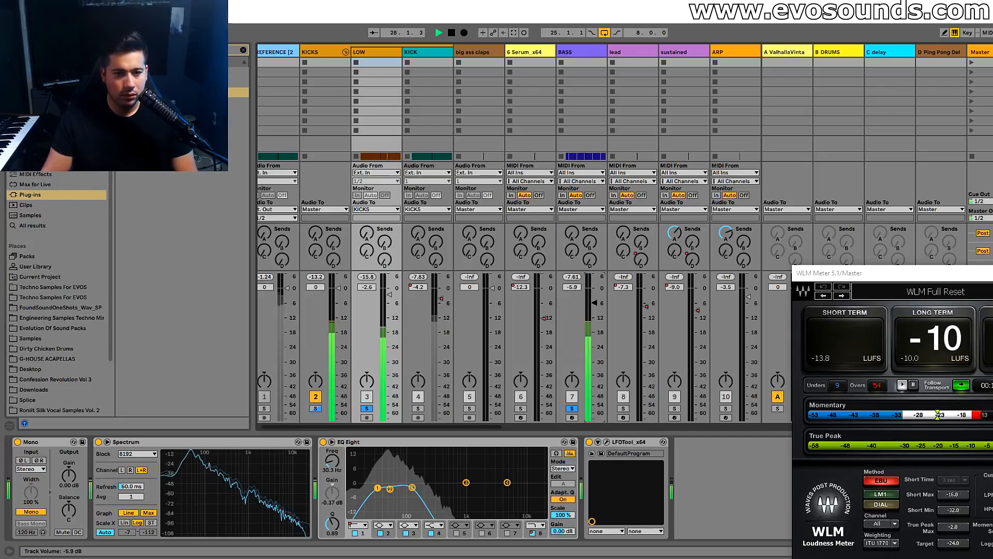
Raise the automation of BASS's EQ Eight low-cut frequency and smooth out the dip before bar 25, auditioning the result
left_click(580, 61)
key("space")
left_click(168, 488)
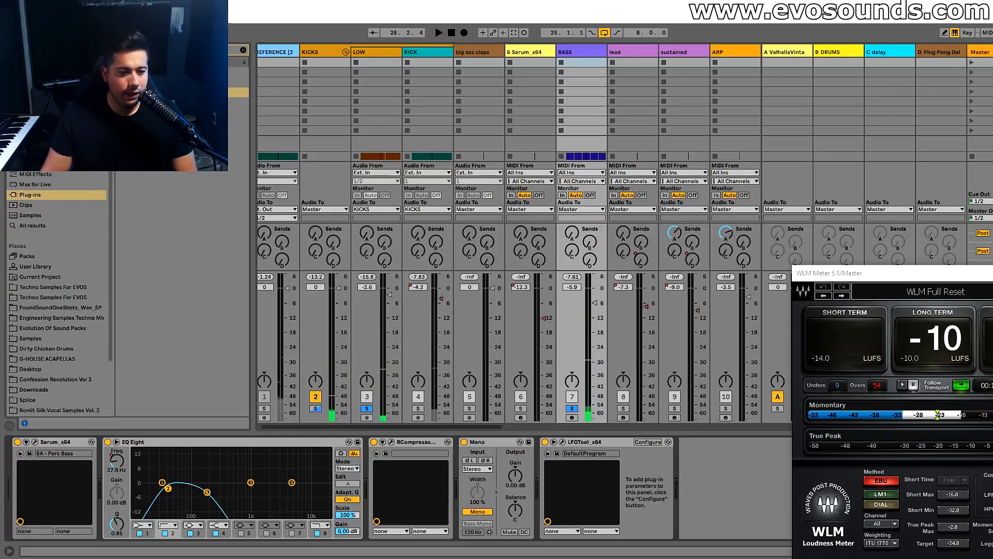
key("Tab")
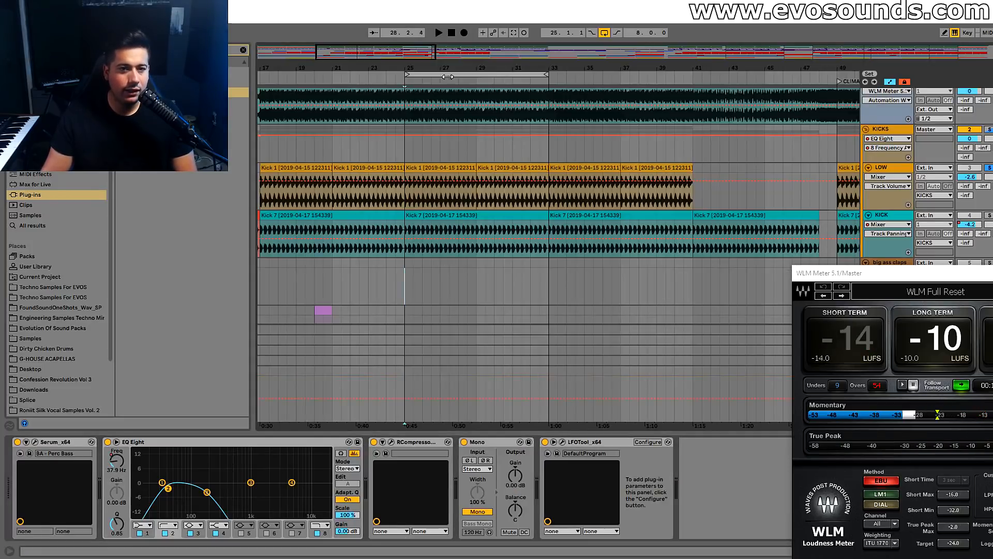
scroll(366, 137, "down", 2)
scroll(449, 228, "down", 6)
left_click_drag(521, 210, 525, 207)
key("space")
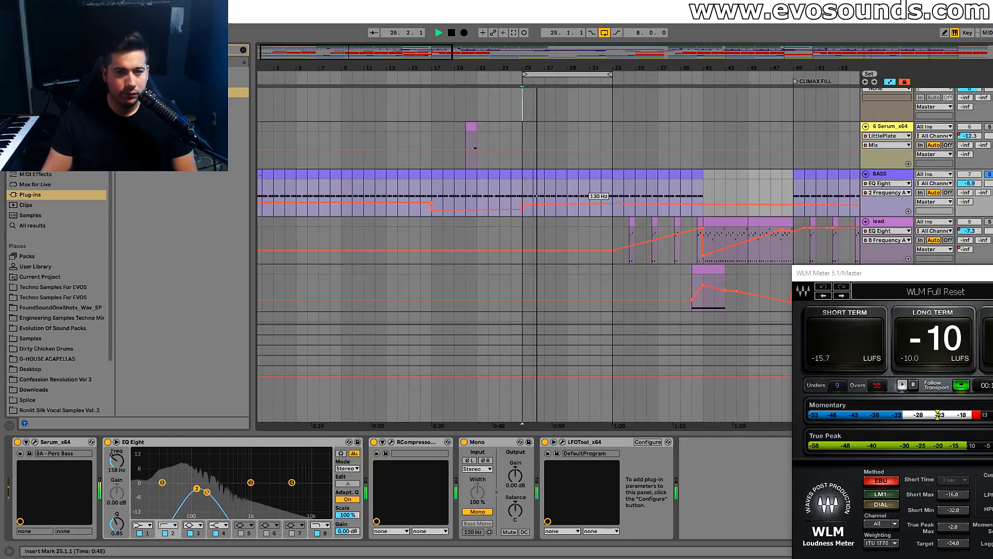
key("space")
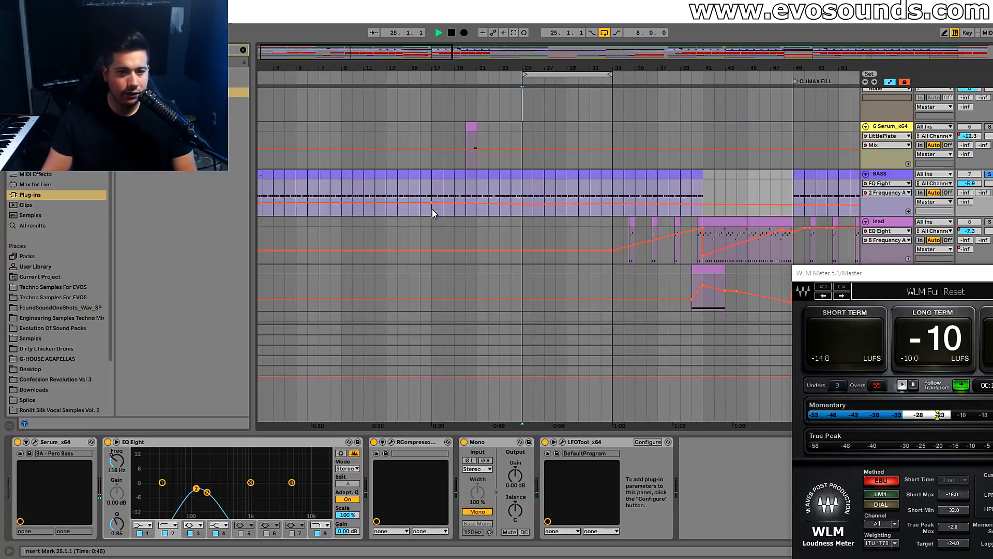
key("space")
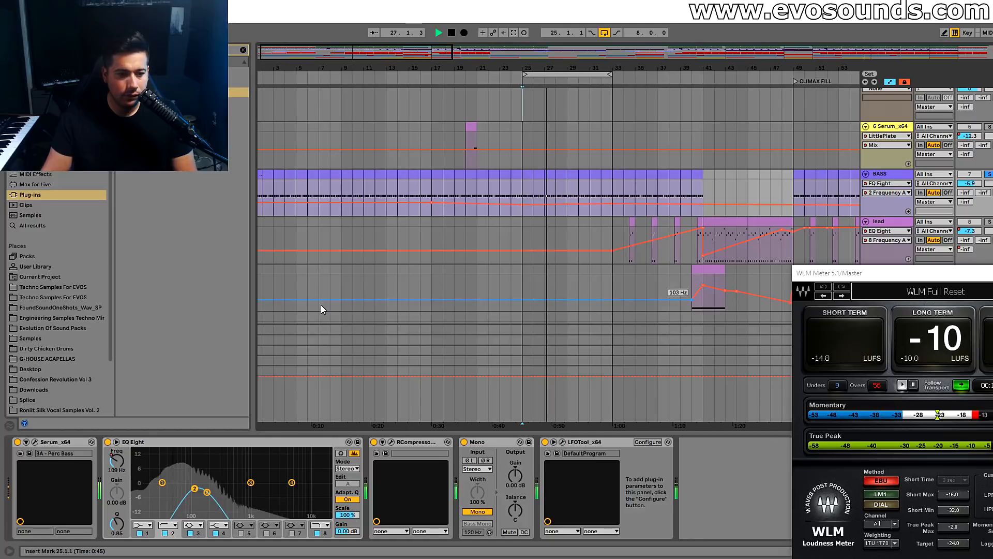
key("space")
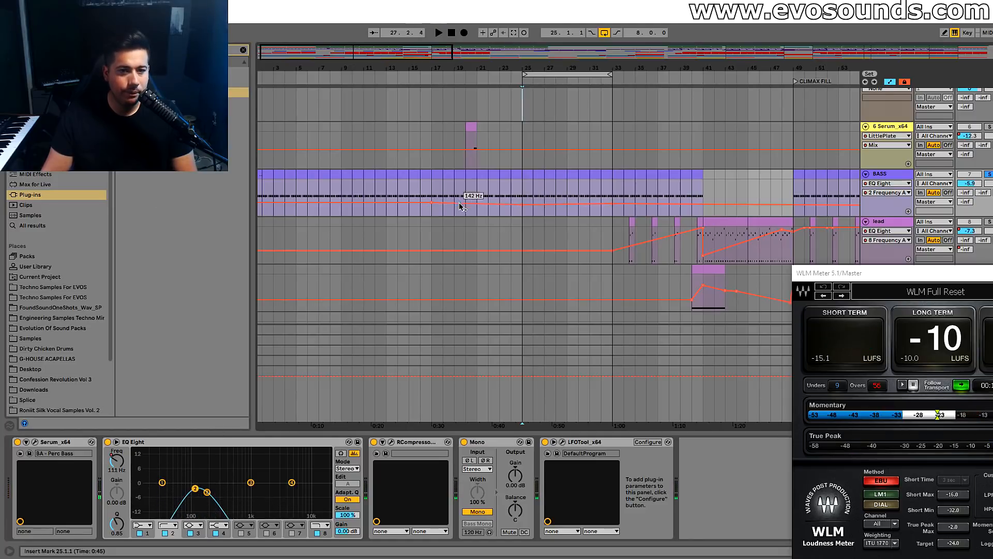
Flatten BASS's low-cut frequency automation across the whole arrangement at about 164 Hz
left_click_drag(370, 55, 693, 53)
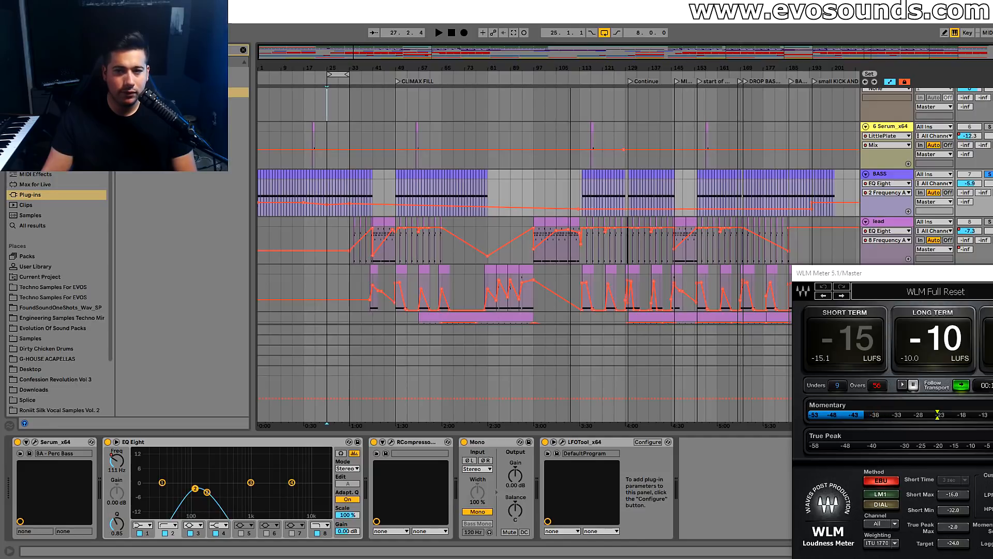
left_click_drag(810, 209, 810, 207)
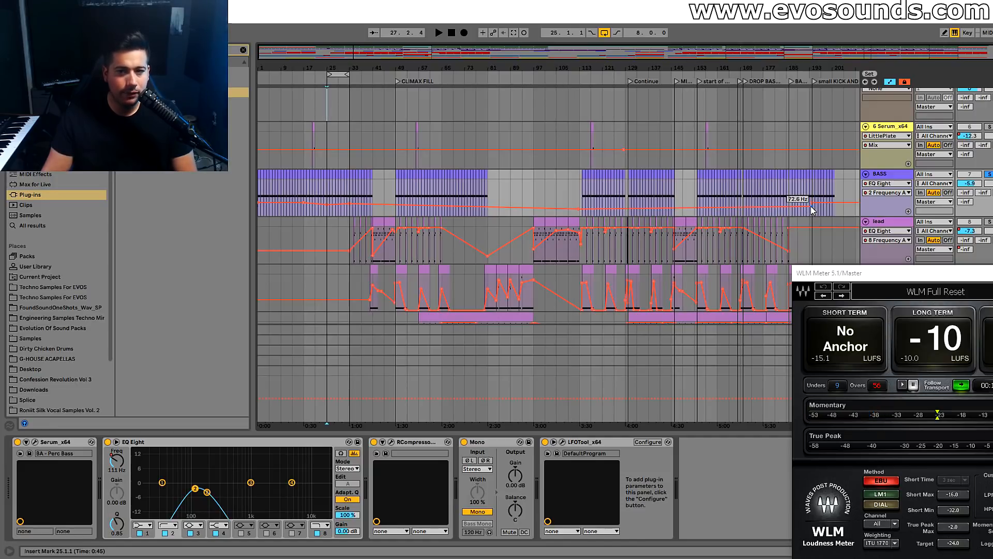
left_click(580, 209)
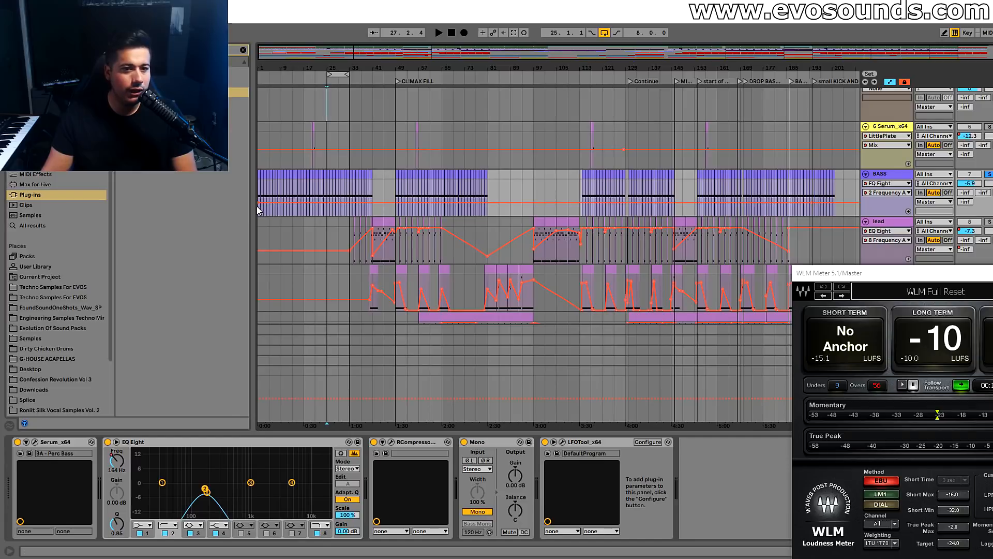
left_click_drag(298, 49, 299, 58)
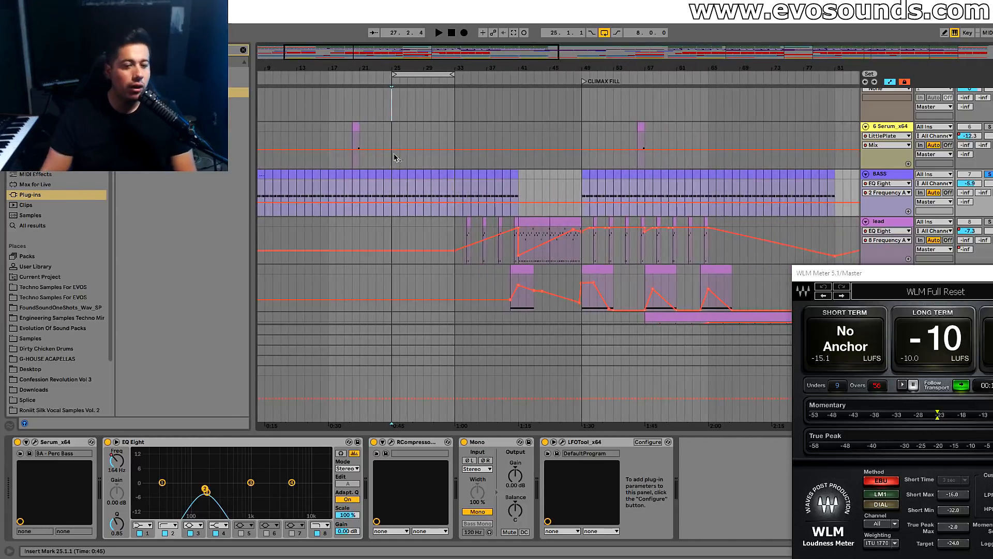
Set BASS's EQ Eight low cut to 160 Hz, delete its frequency automation, and set the high cut to 250 Hz with Q 0.53
key("space")
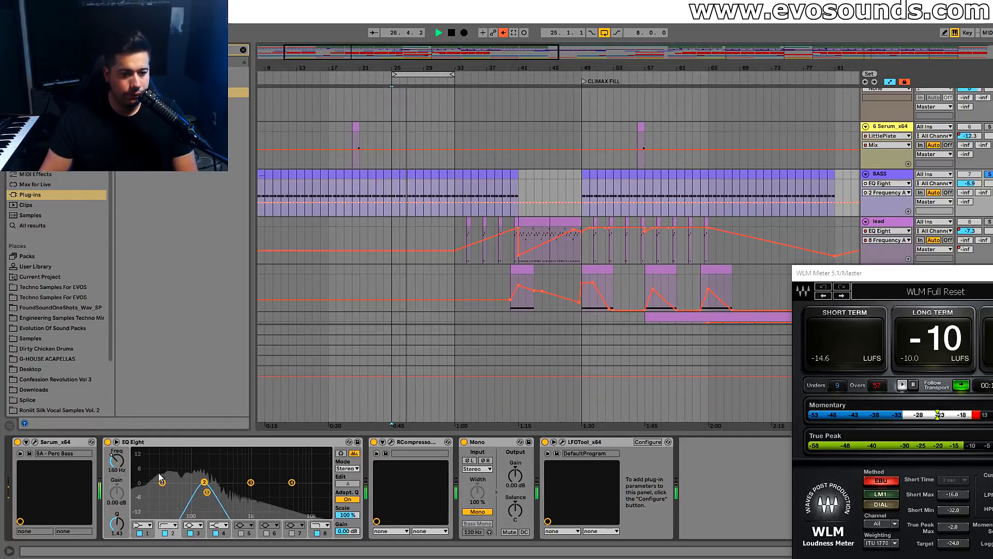
right_click(116, 461)
left_click(150, 489)
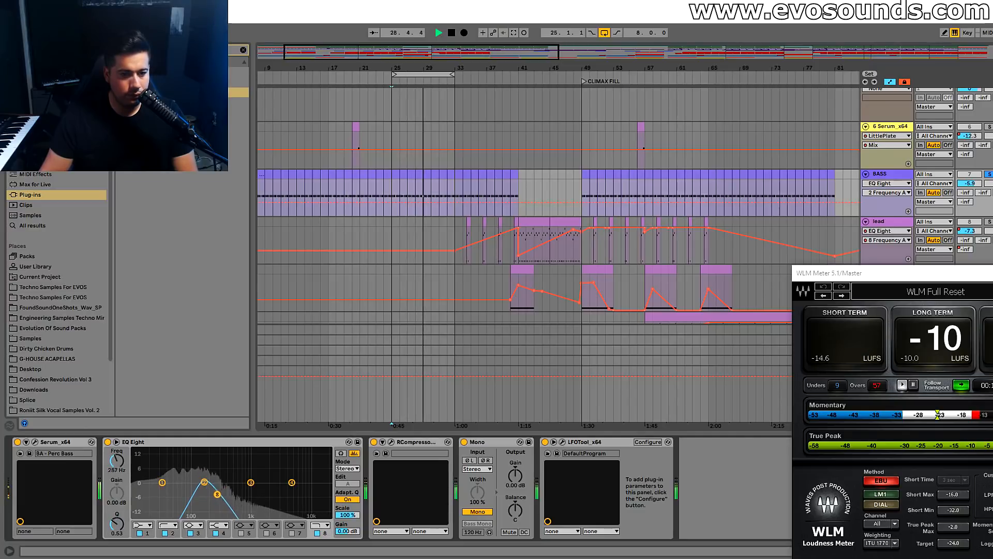
key("space")
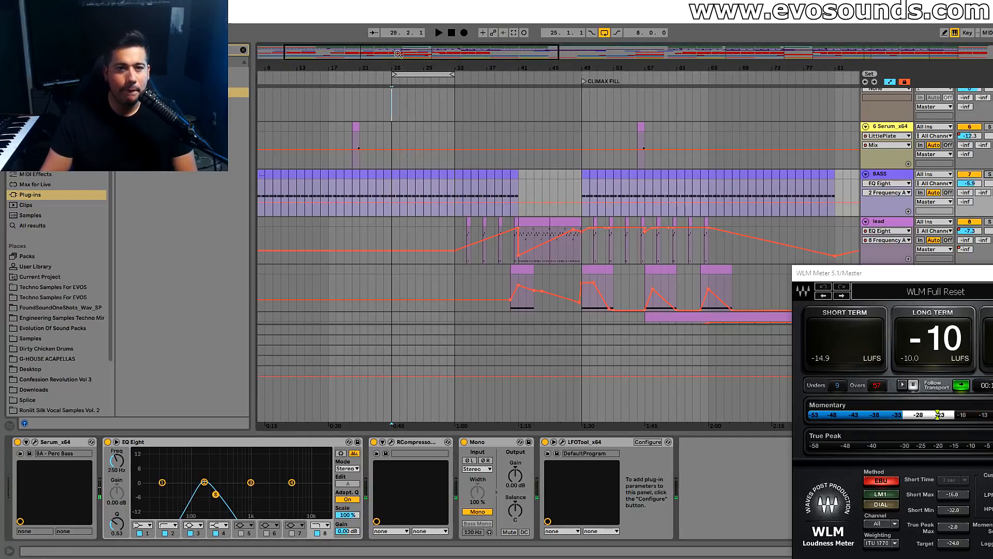
Play the looped section from bar 25 unsoloed and check how the filtered bass sits against the kick layers
left_click_drag(398, 53, 399, 88)
key("space")
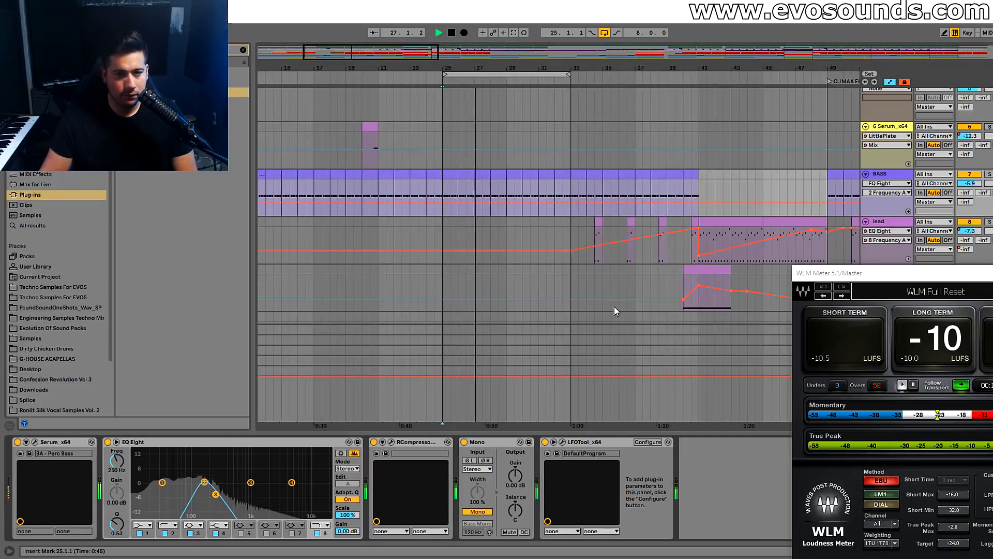
scroll(614, 306, "up", 3)
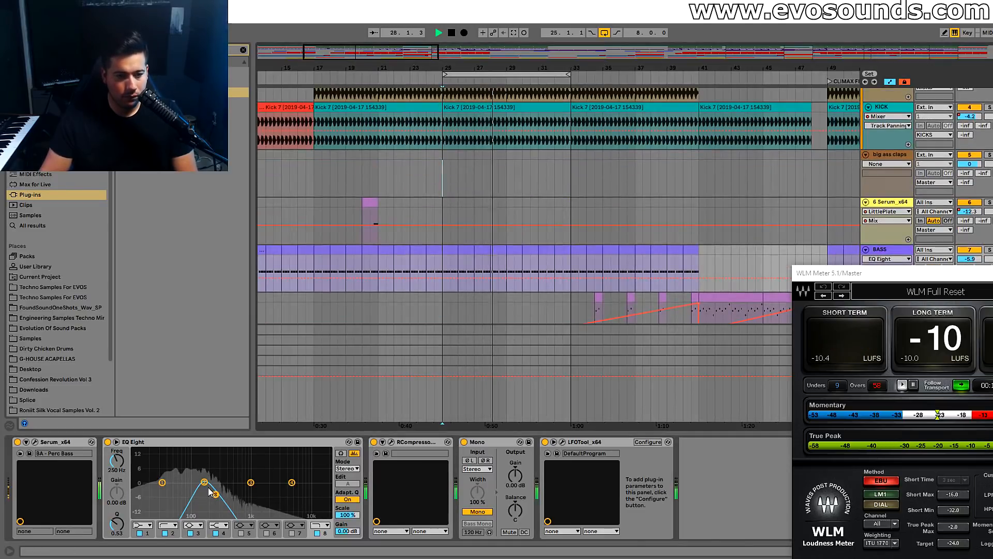
scroll(724, 228, "up", 2)
left_click(970, 124)
key("space")
key("space")
scroll(466, 278, "down", 3)
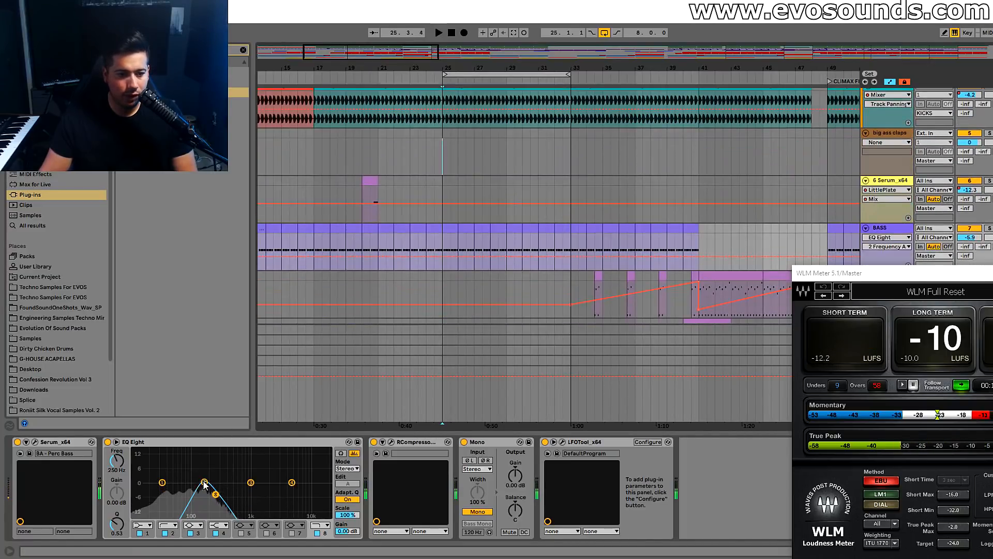
Set BASS's EQ Eight low cut to 89.9 Hz with Q 0.93 and its high cut to 323 Hz with Q 0.66 while auditioning
key("space")
key("space")
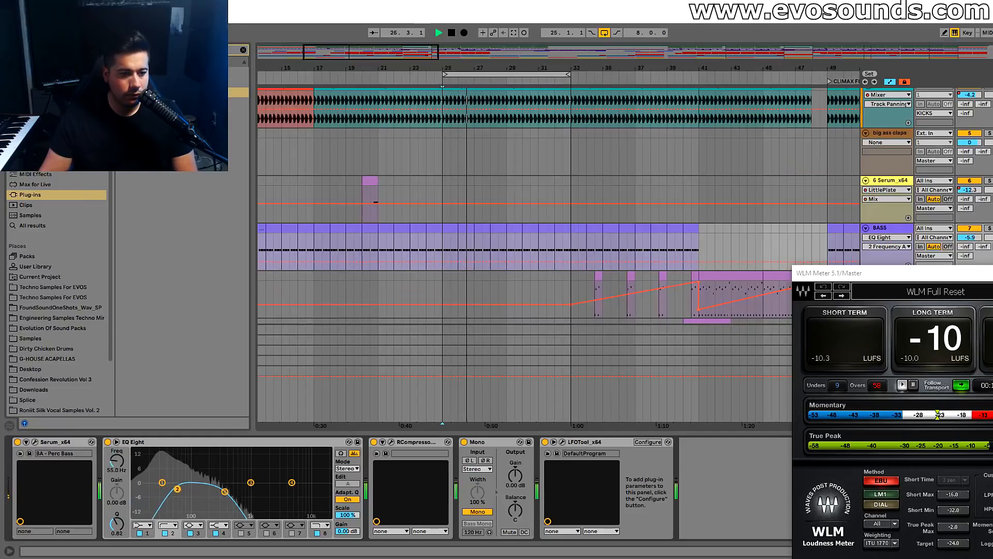
key("space")
scroll(970, 128, "up", 3)
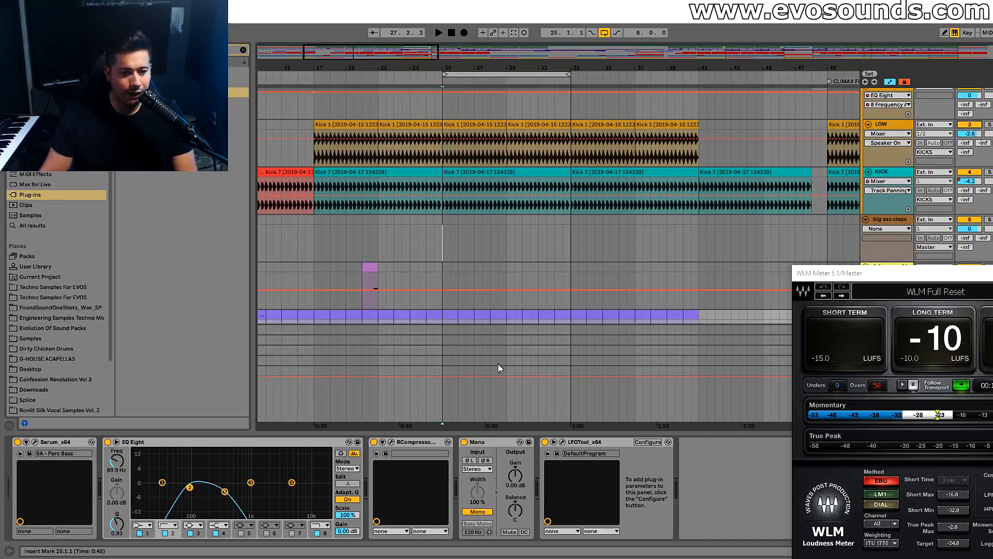
key("space")
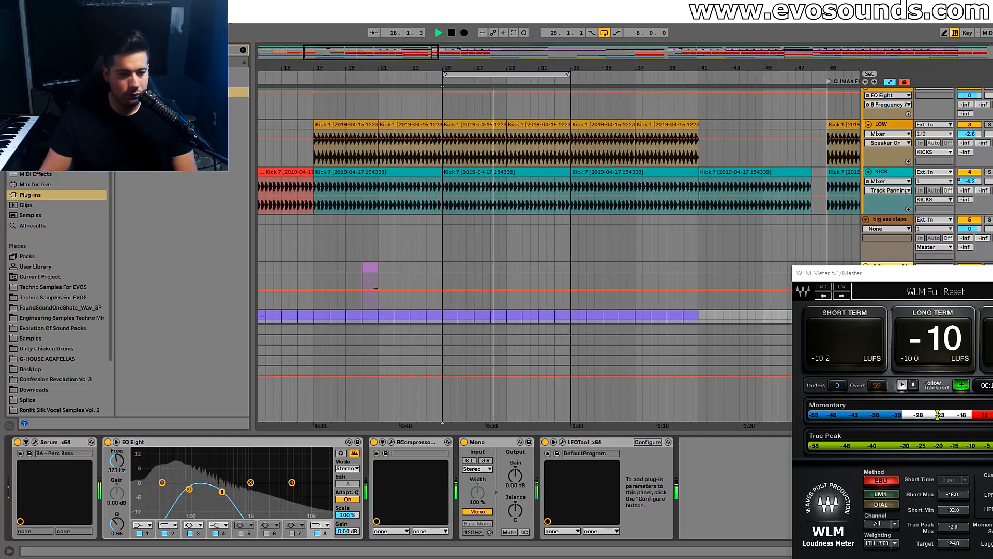
Close the WLM loudness meter, switch to the Session mixer, and open BASS's high cut to 2.61 kHz with Q 0.27
left_click_drag(879, 274, 604, 242)
left_click(774, 243)
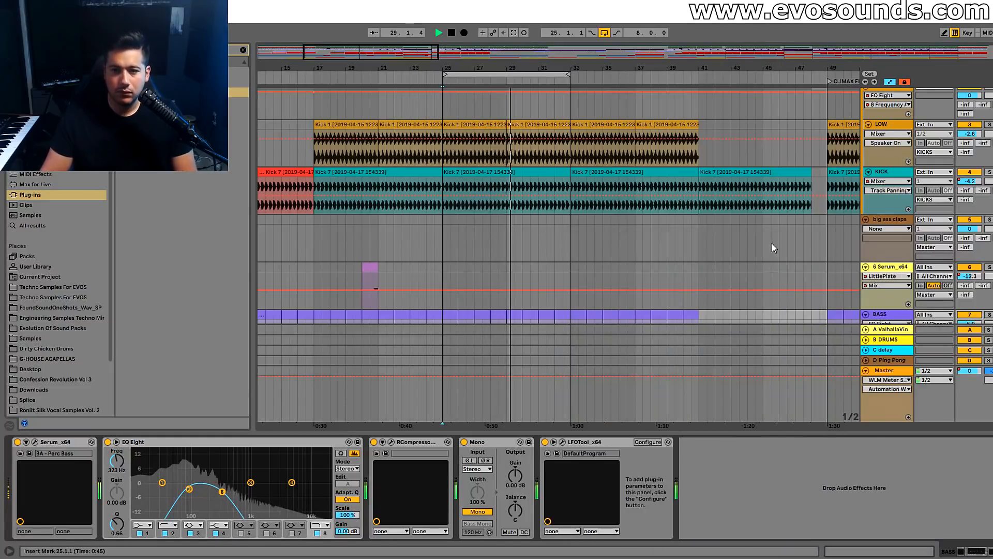
key("Tab")
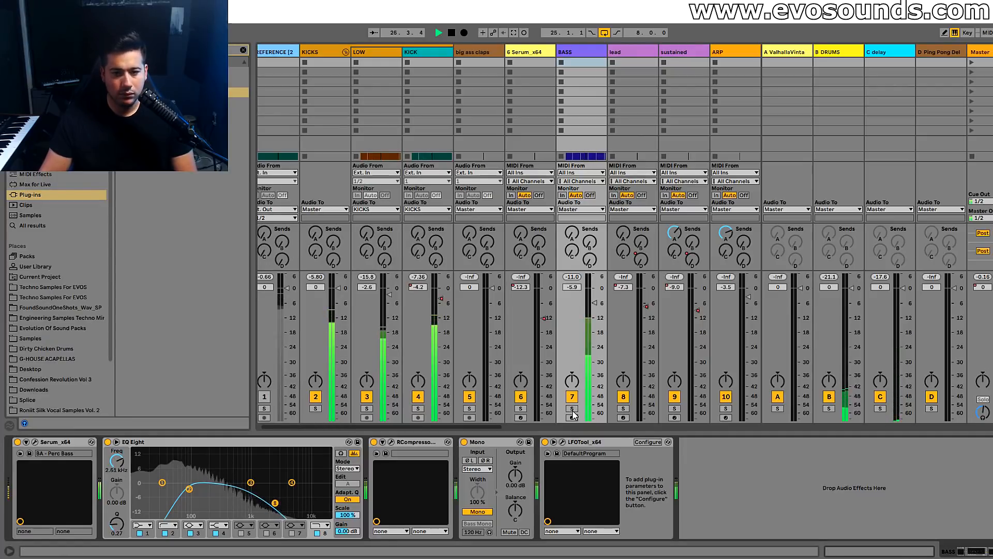
Solo KICKS with BASS, raise BASS's volume to -5.2 dB, and set its EQ Eight high cut to 6.81 kHz with Q 0.49
left_click(325, 61)
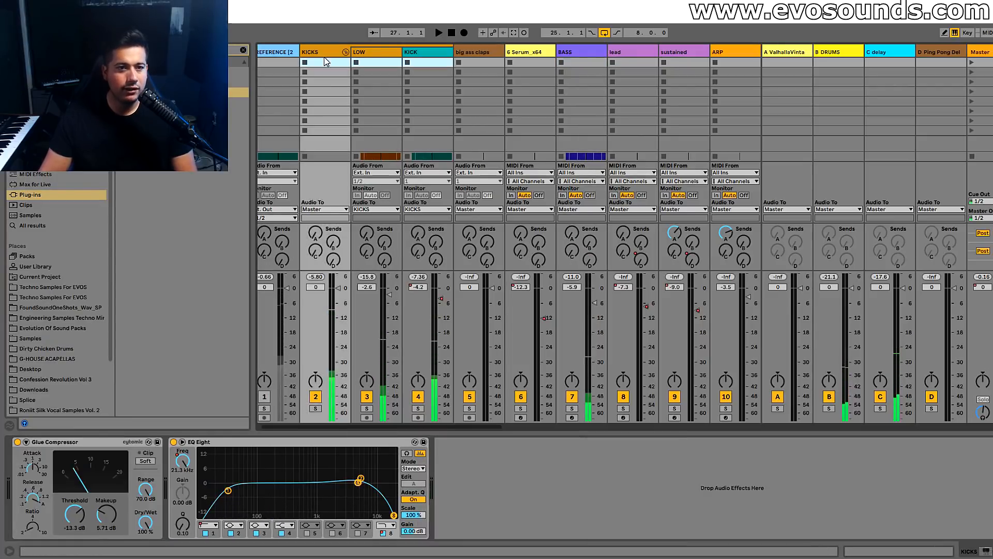
left_click(315, 408)
key("space")
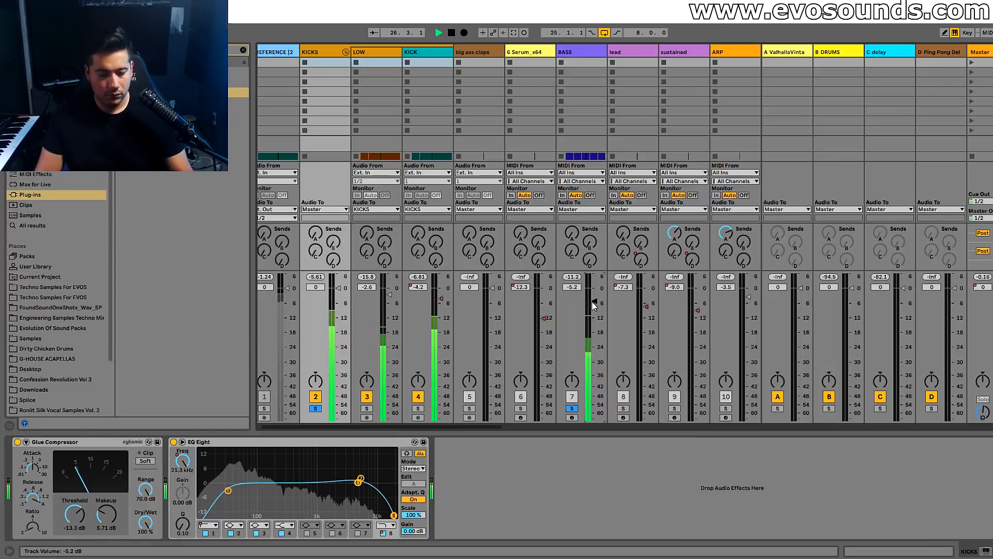
left_click(582, 51)
left_click_drag(274, 501, 299, 495)
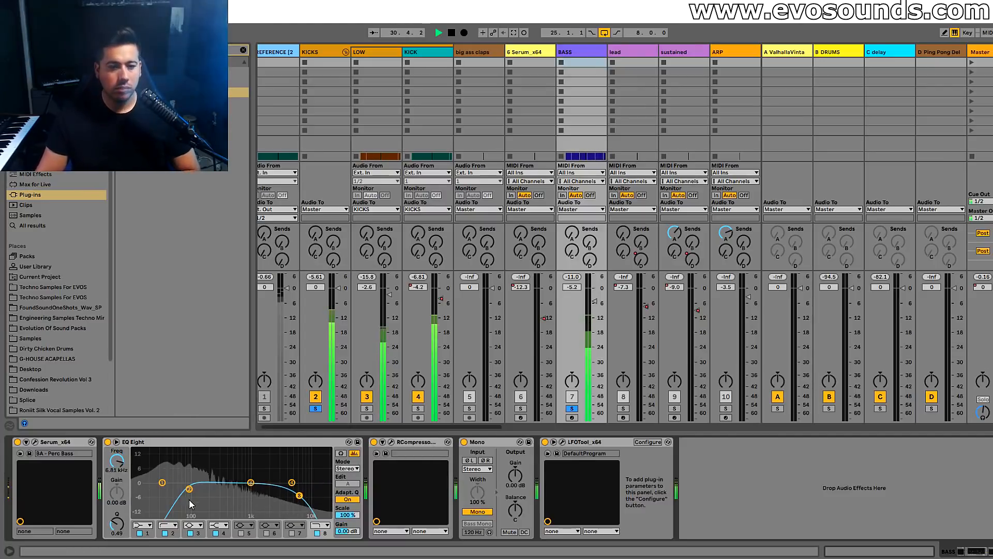
Audition KICK in solo, clear the solos, and raise the LOW track's volume to -0.1 dB
left_click(418, 409)
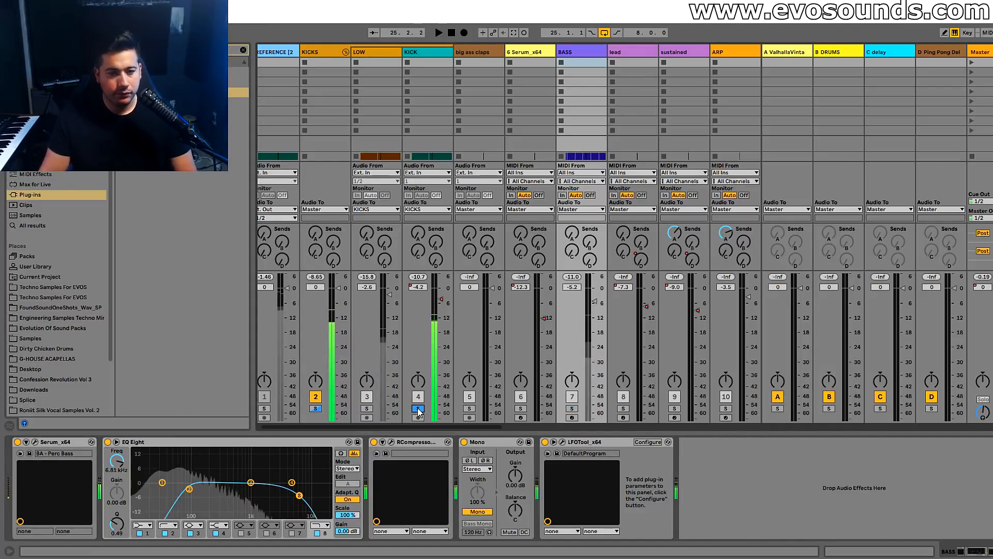
left_click(417, 409)
left_click_drag(390, 294, 391, 290)
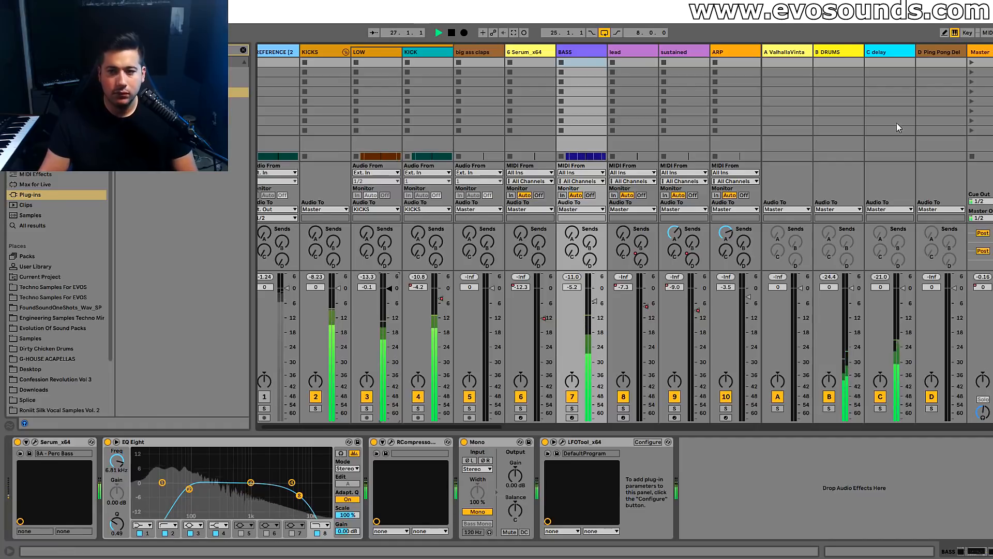
Open the SPAN analyzer on the Master track and move its window clear of the BASS channel
left_click(980, 52)
left_click(607, 453)
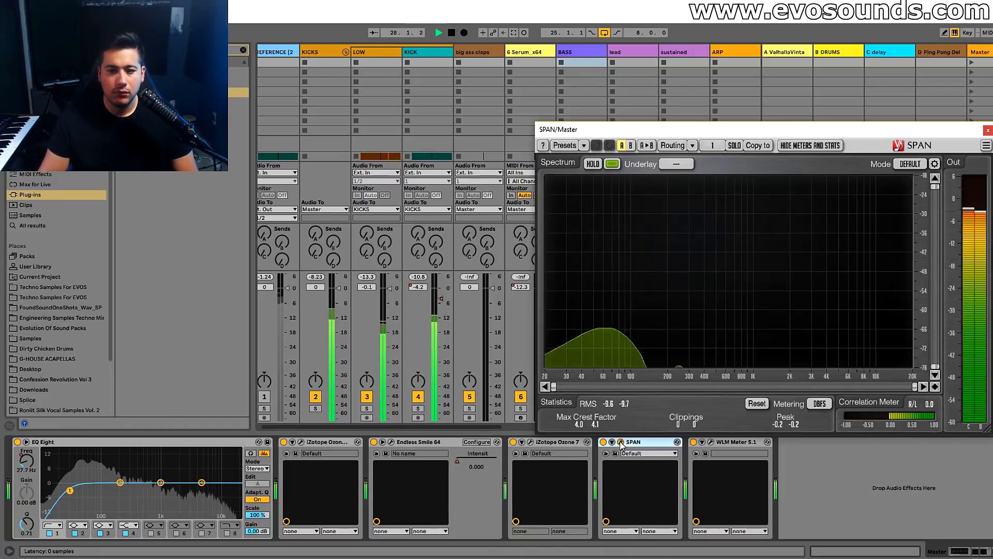
left_click_drag(588, 129, 779, 155)
Raise BASS's volume to -2.4 dB and solo it to examine its low-frequency spectrum in SPAN
left_click_drag(594, 290, 595, 293)
left_click(572, 408)
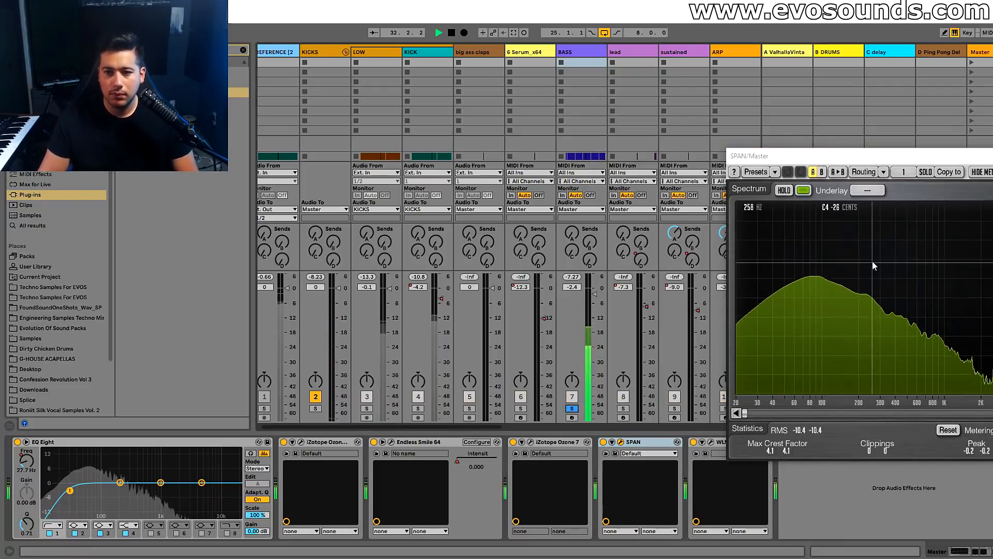
left_click_drag(857, 272, 853, 273)
Set BASS's EQ Eight low cut to 144 Hz with Q 1.49, unsolo the track, and lower its volume to -4.5 dB
left_click(580, 60)
left_click_drag(189, 489, 202, 481)
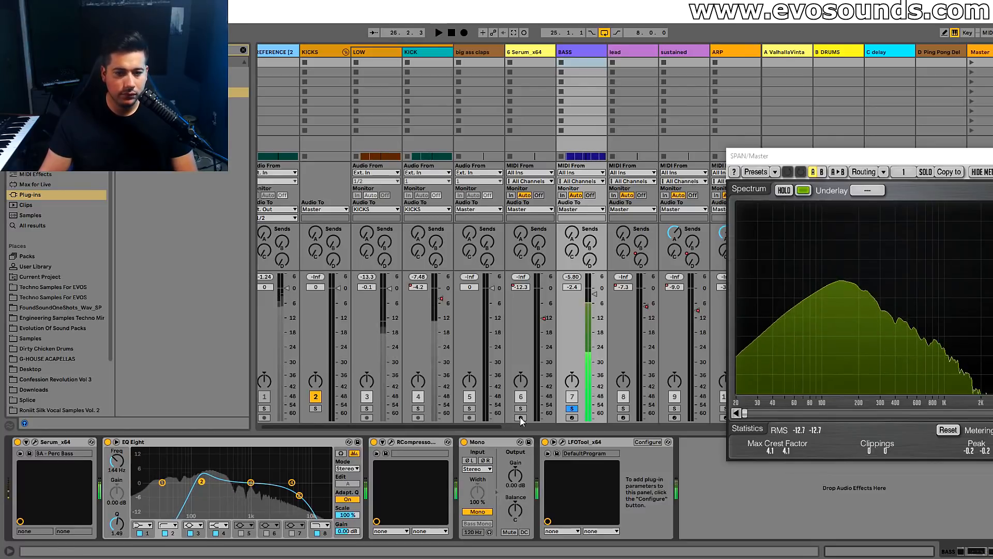
left_click(572, 408)
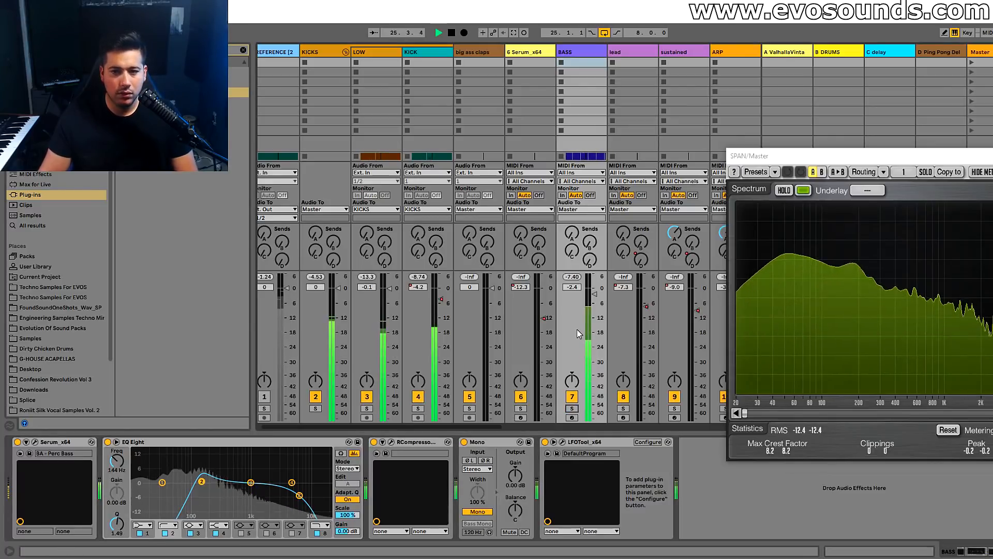
left_click_drag(594, 294, 595, 297)
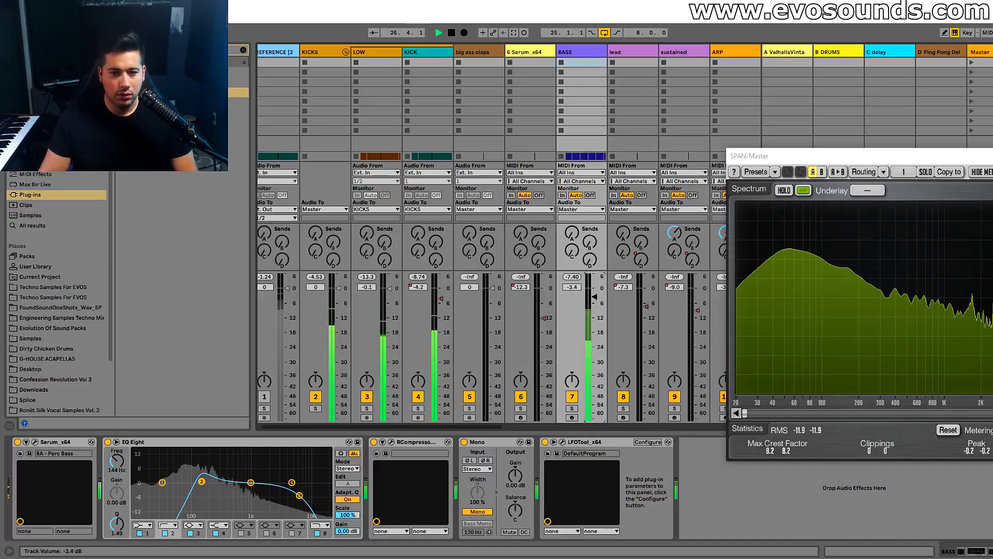
Boost BASS's EQ Eight bell by 4.34 dB at 667 Hz and set the low cut to 138 Hz with Q 0.72
left_click_drag(250, 482, 248, 461)
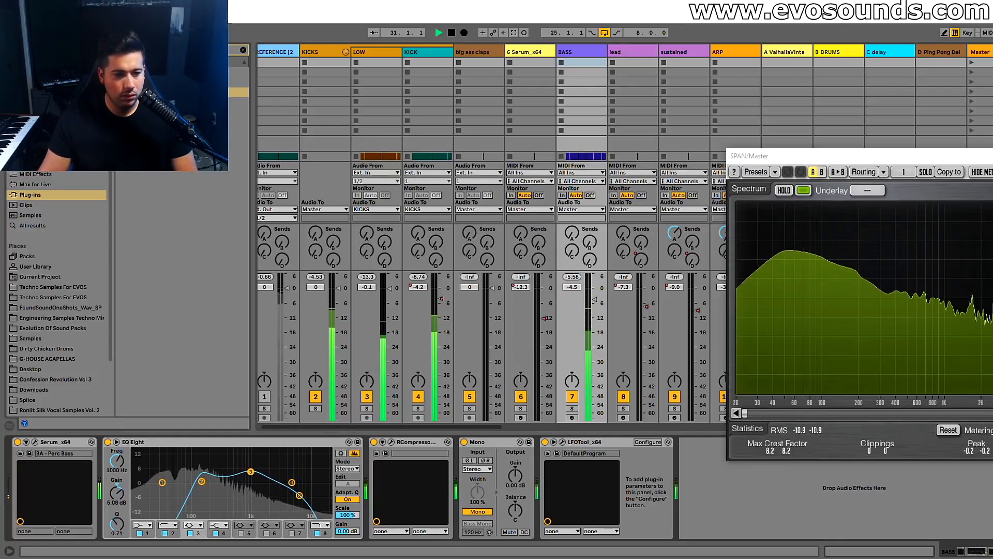
left_click_drag(206, 490, 204, 495)
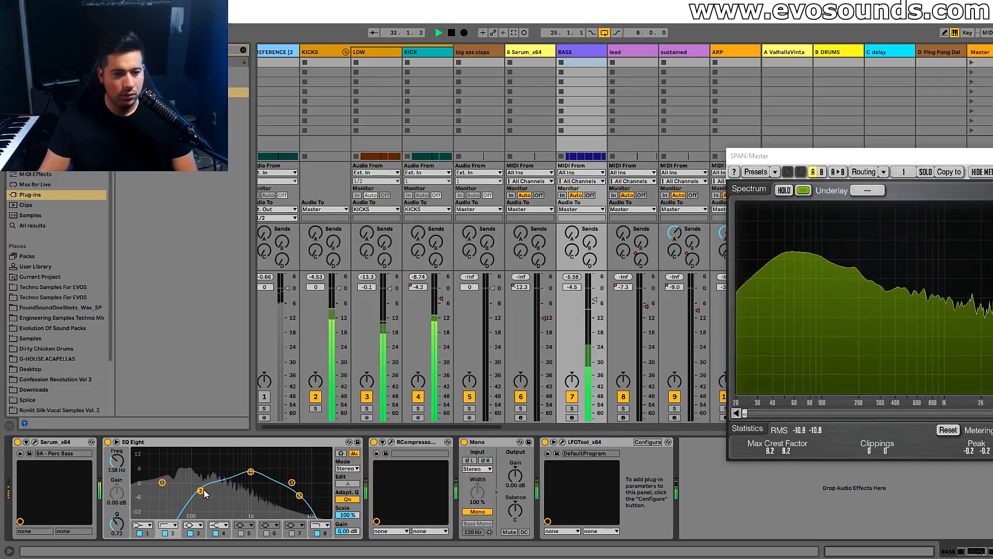
left_click_drag(248, 471, 229, 470)
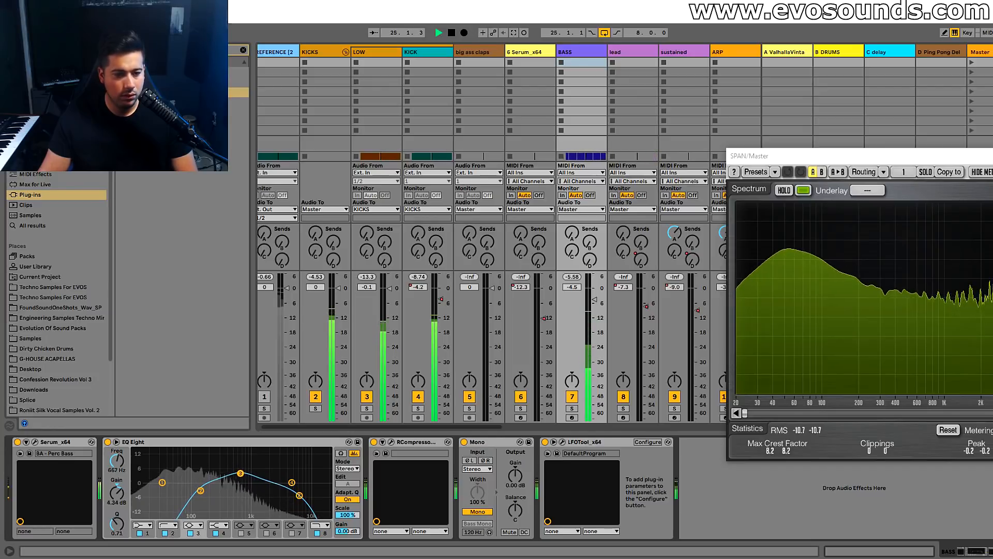
Check BASS's Serum patch, solo the track, and lower its EQ Eight low cut to 100 Hz with Q 0.75
left_click(37, 442)
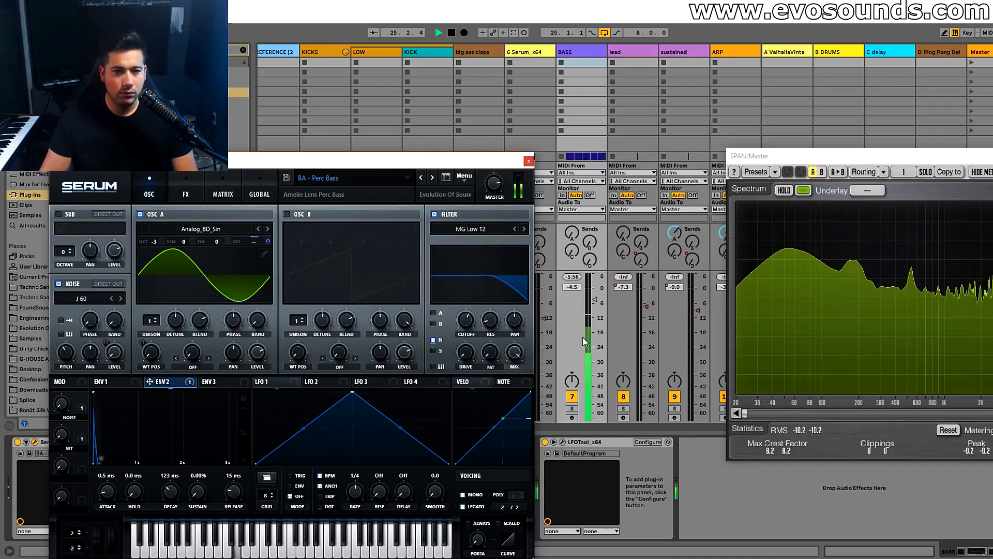
left_click(529, 161)
left_click(572, 408)
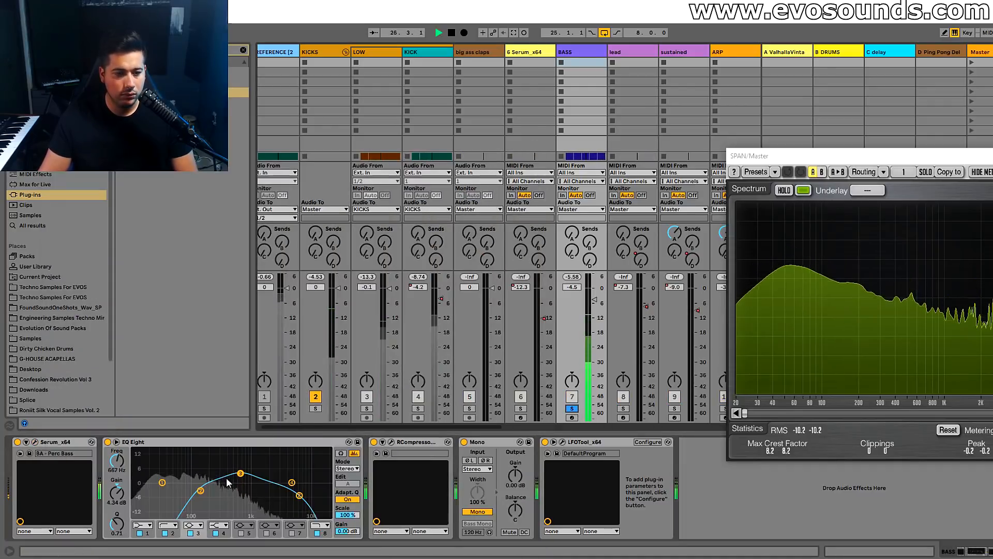
left_click_drag(200, 490, 192, 489)
Switch BASS's low cut to the steeper filter type, flatten the bell boost, and set the high cut to 880 Hz with Q 0.72
key("space")
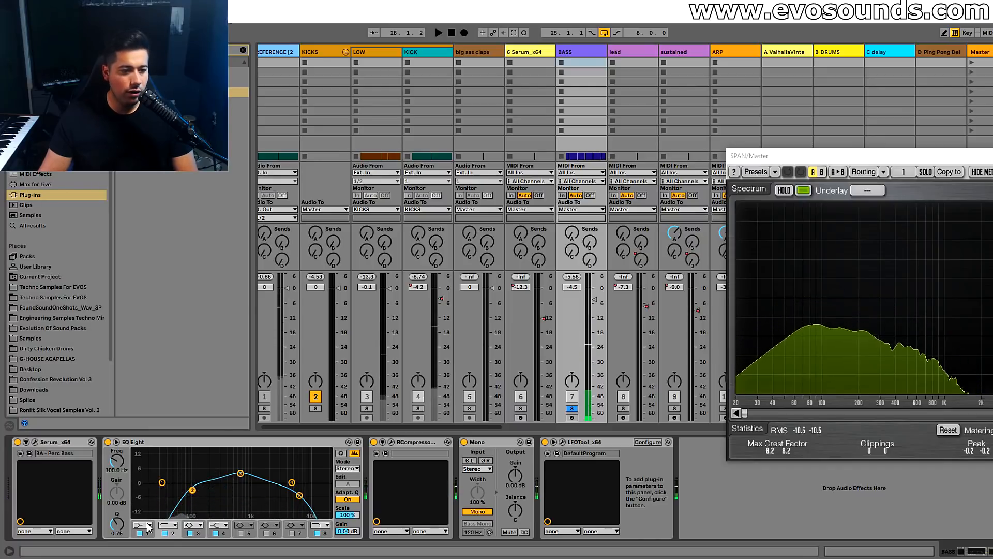
left_click(169, 524)
left_click(168, 460)
key("space")
left_click_drag(192, 490, 248, 490)
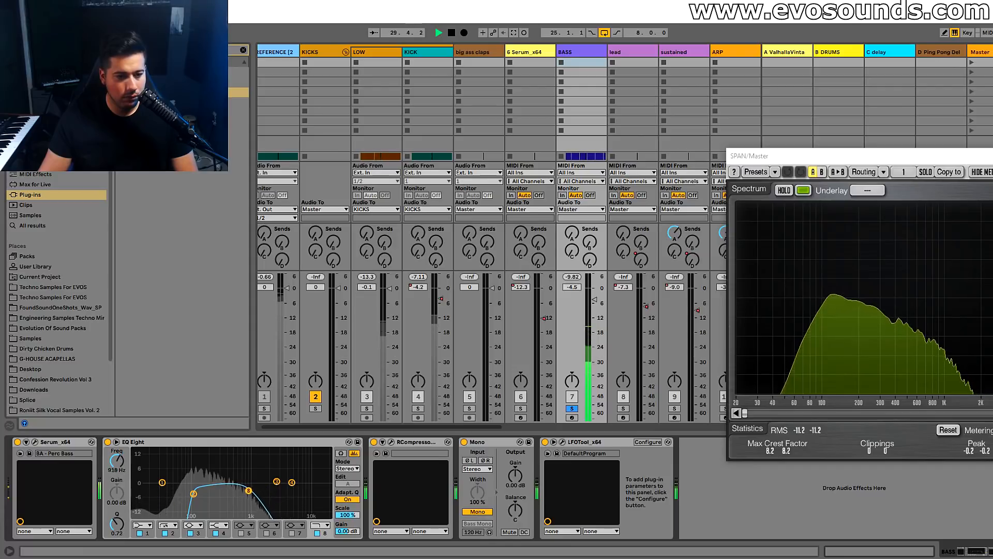
Unsolo BASS and raise its volume to -0.1 dB while auditioning it in the full mix
left_click(572, 408)
left_click_drag(586, 334, 593, 290)
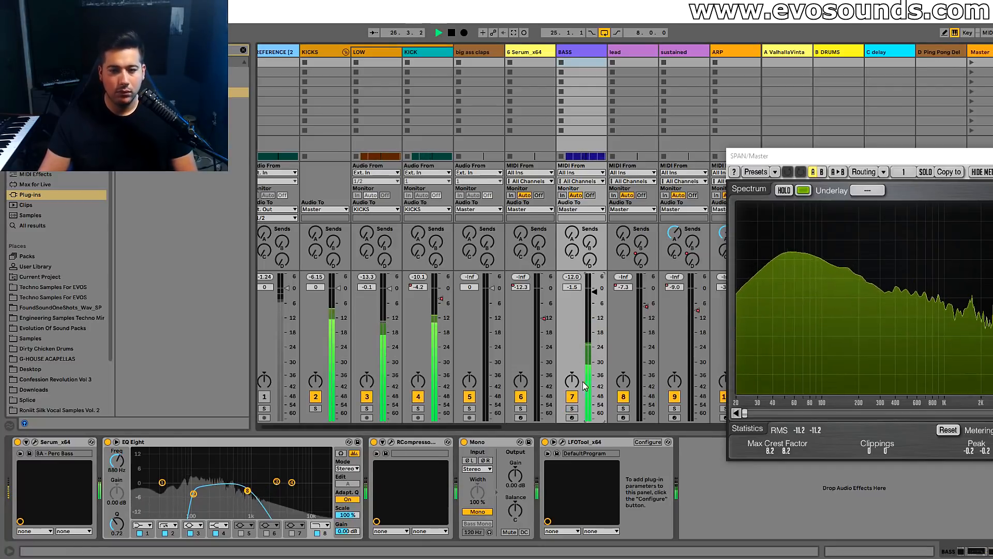
left_click_drag(594, 291, 594, 289)
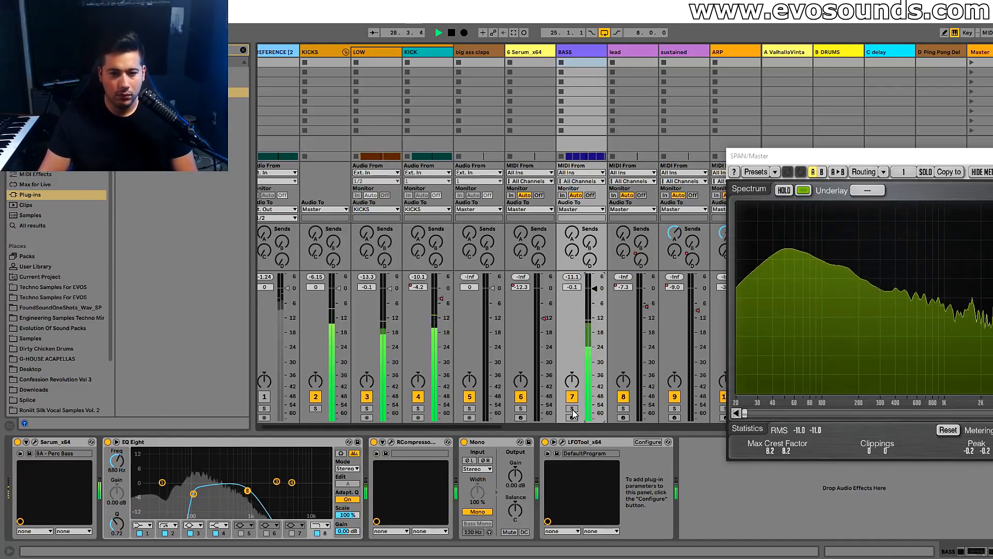
key("space")
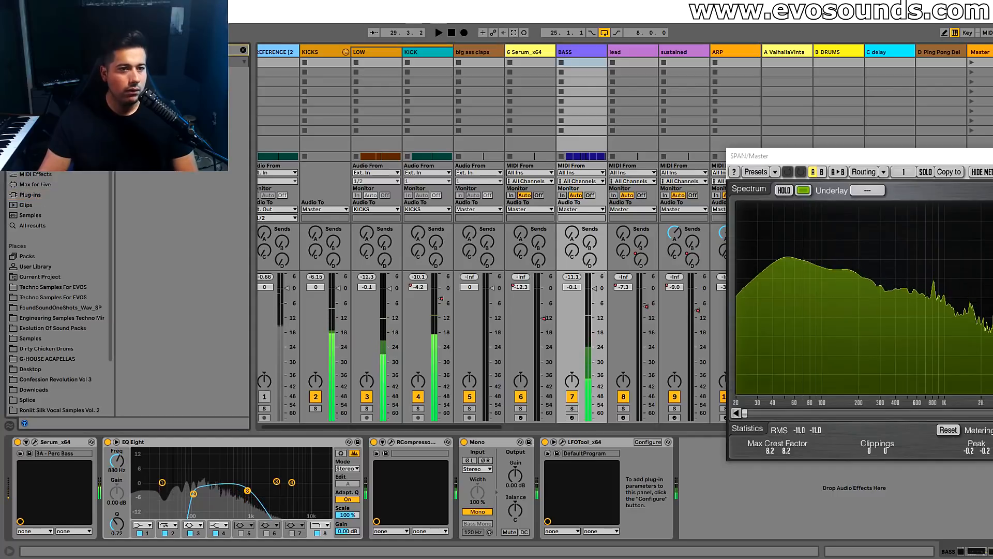
Insert a Saturator after BASS's EQ Eight and set its drive to 4 dB during playback
left_click(239, 72)
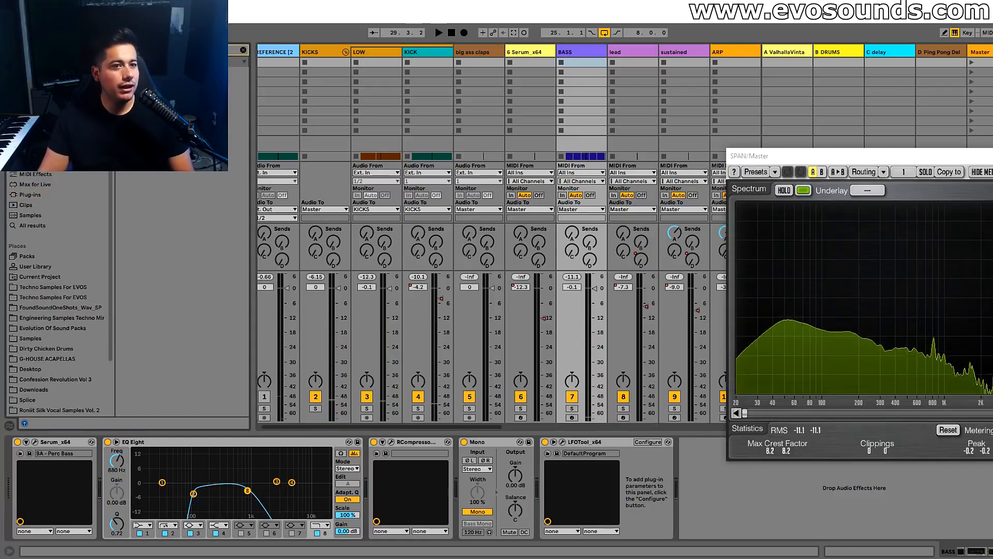
left_click_drag(267, 301, 351, 465)
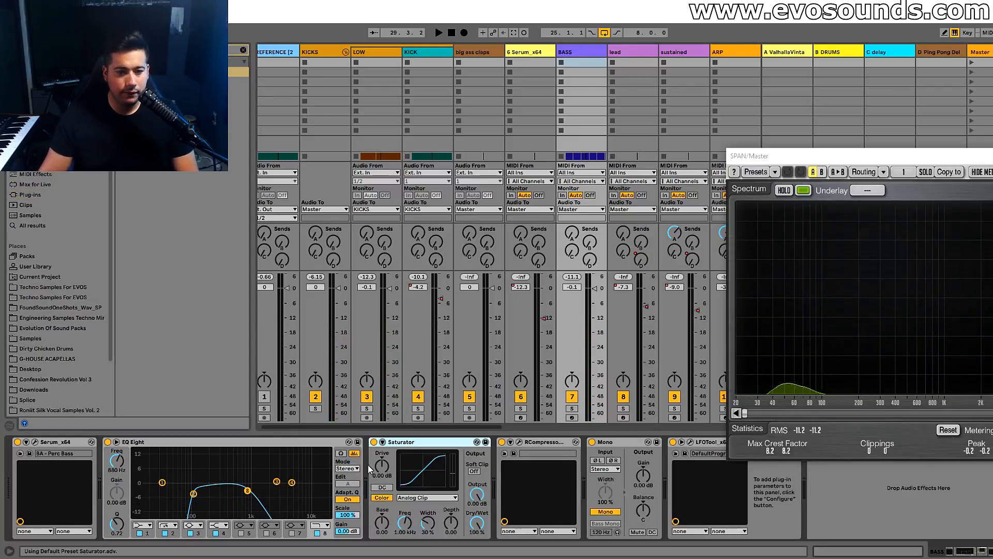
key("space")
left_click_drag(382, 464, 382, 475)
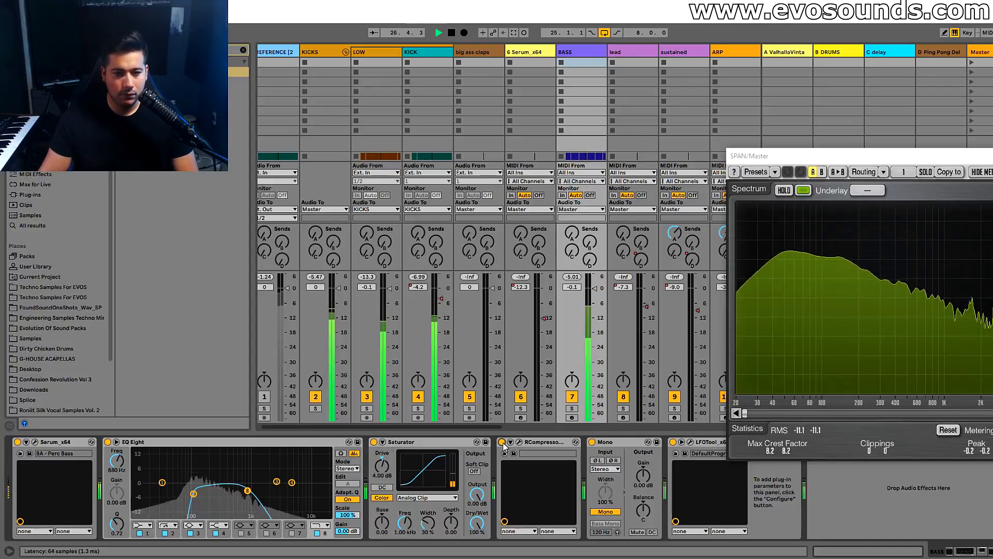
Compare BASS with its RCompressor bypassed and active, and set the Saturator's curve to Medium Curve
left_click(502, 442)
left_click(501, 442)
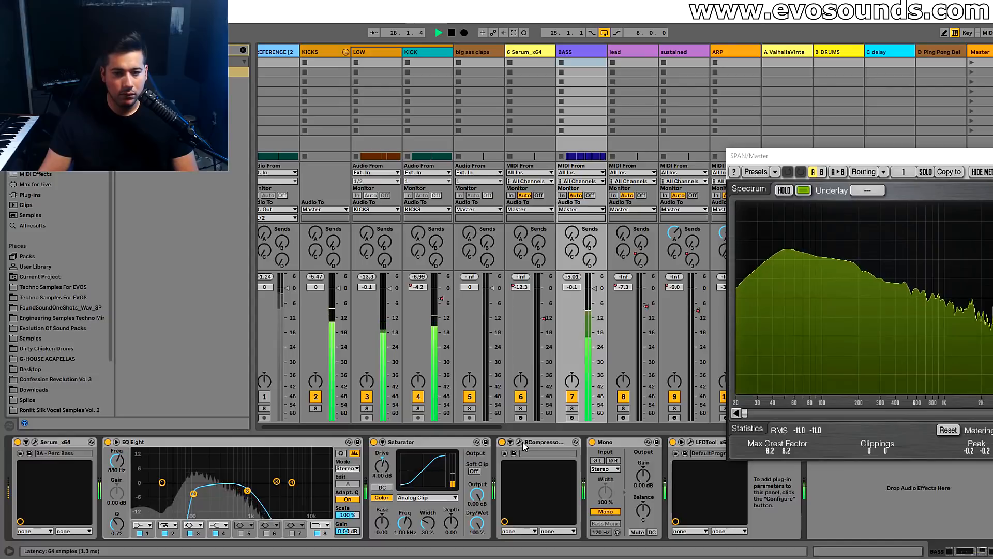
left_click(417, 498)
left_click(420, 510)
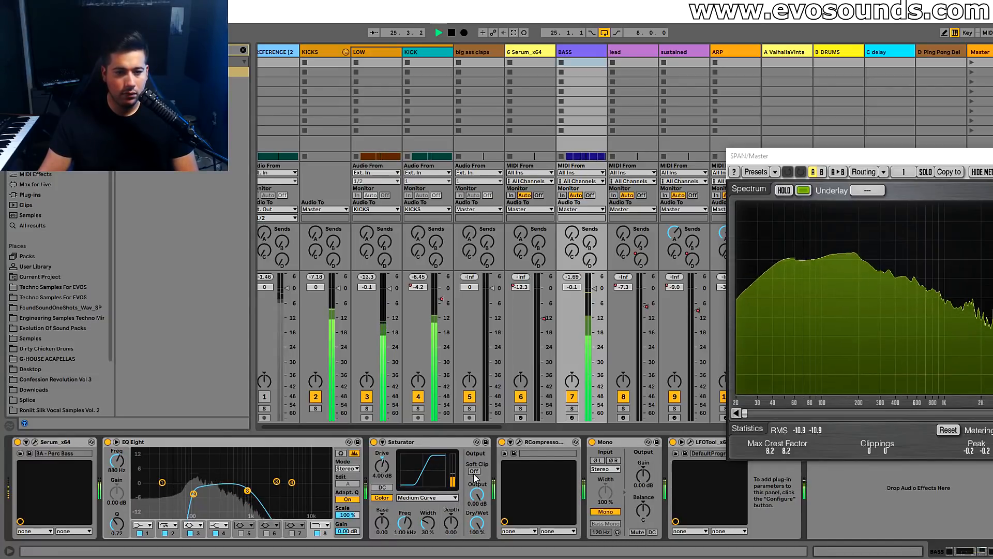
Move BASS's EQ Eight after the Saturator and set its high cut to 2.30 kHz with Q 0.33
left_click_drag(155, 442, 465, 444)
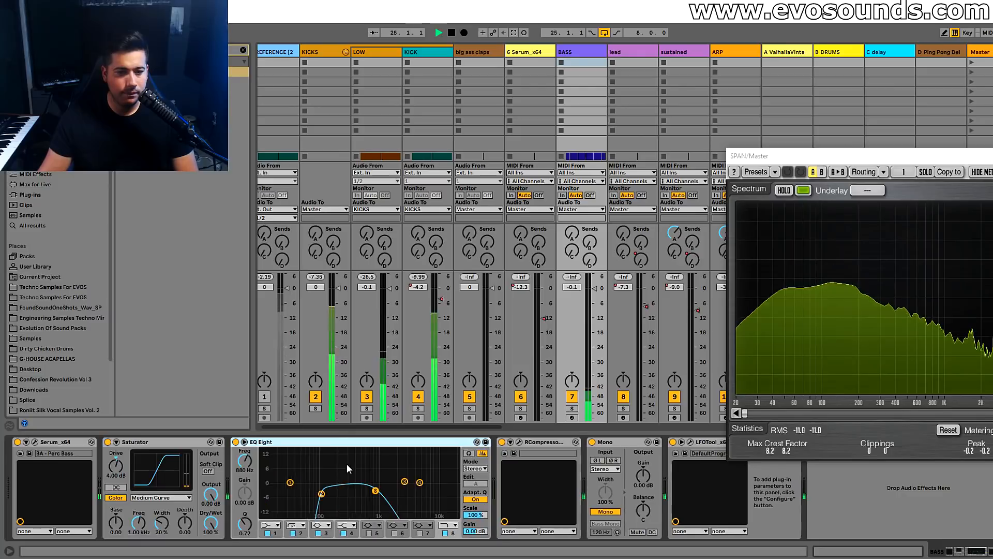
left_click_drag(375, 490, 399, 500)
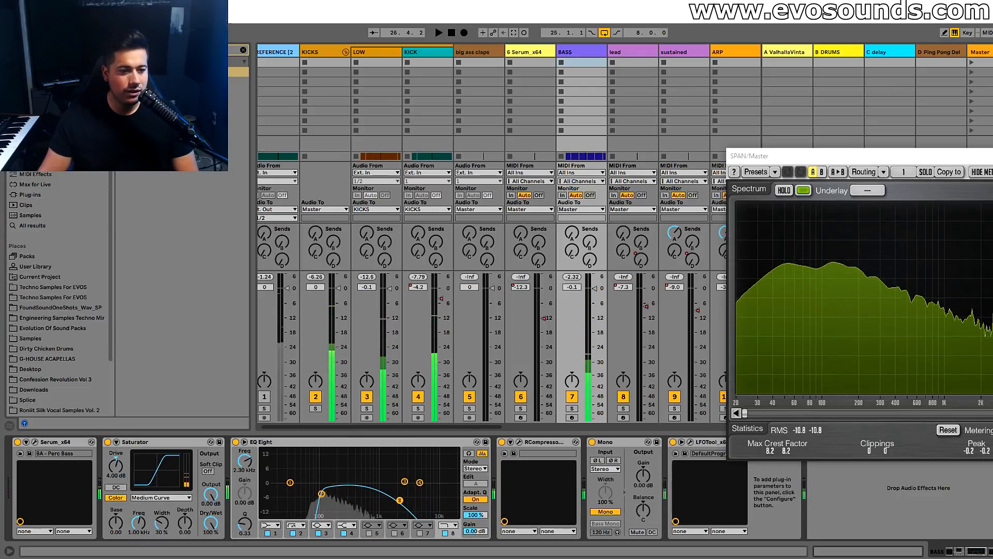
Set BASS's Saturator to Soft Sine with 1.14 dB drive, lower the track's volume to -3.7 dB, and solo it
left_click(159, 497)
left_click(166, 497)
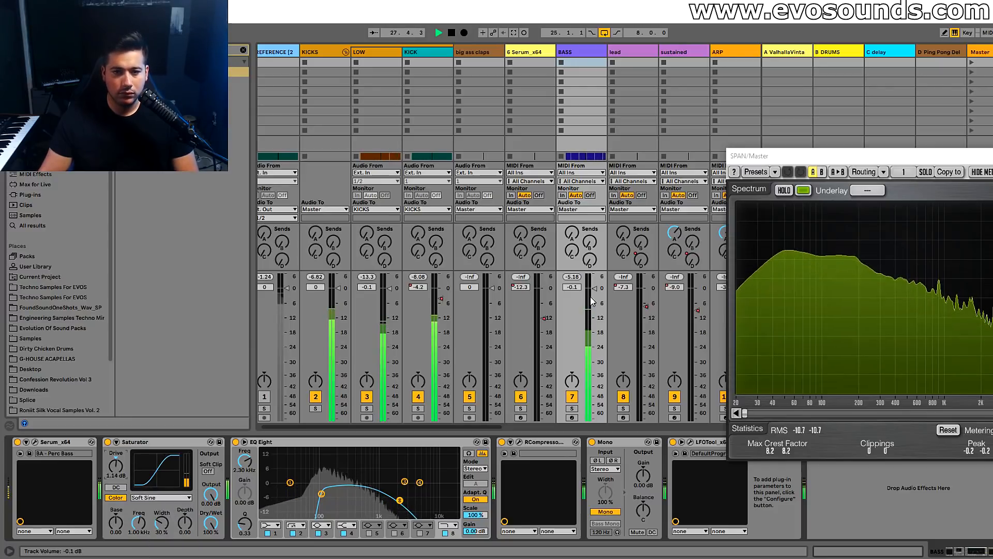
left_click_drag(589, 296, 589, 310)
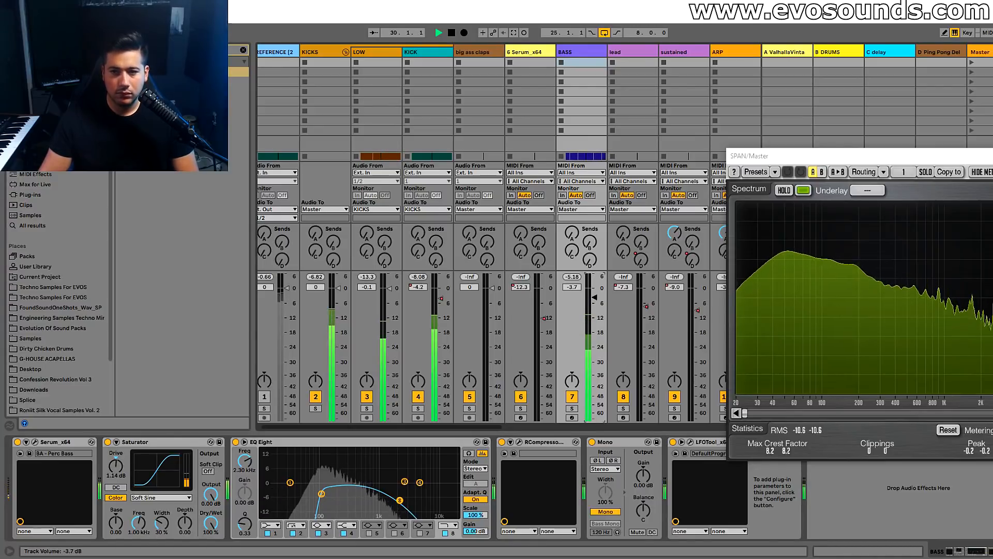
left_click(570, 408)
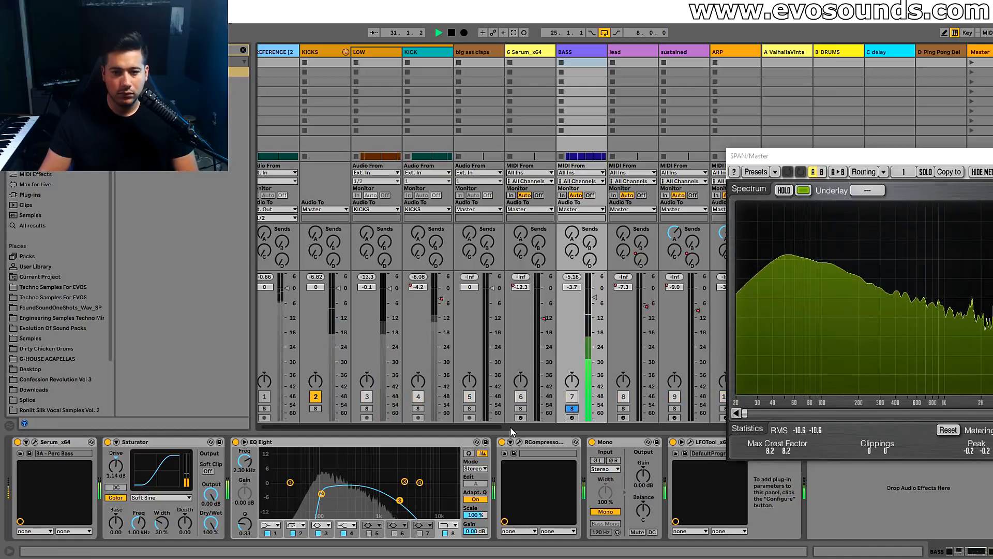
Lower the high cut in BASS's EQ Eight to 198 Hz with Q 0.93, and unsolo the track
left_click_drag(399, 501, 360, 490)
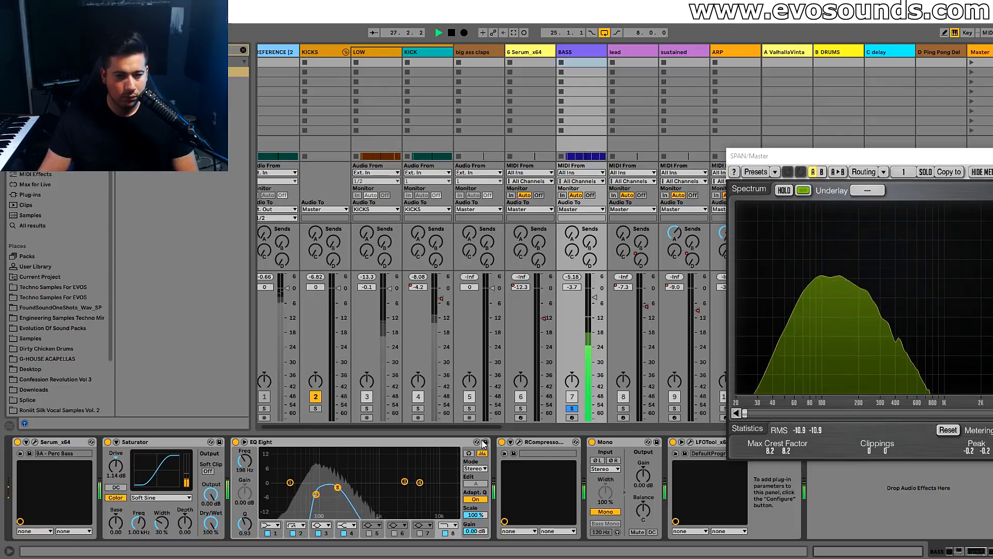
left_click(571, 409)
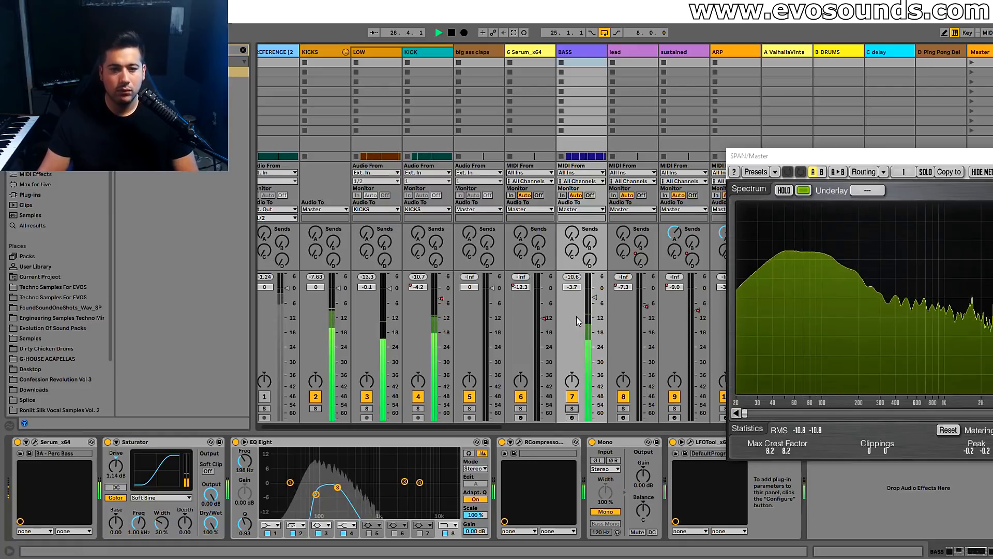
Try a steep high cut at 95.8 Hz with Q 0.93 in LOW's EQ Eight, comparing it soloed and in the mix
left_click(386, 90)
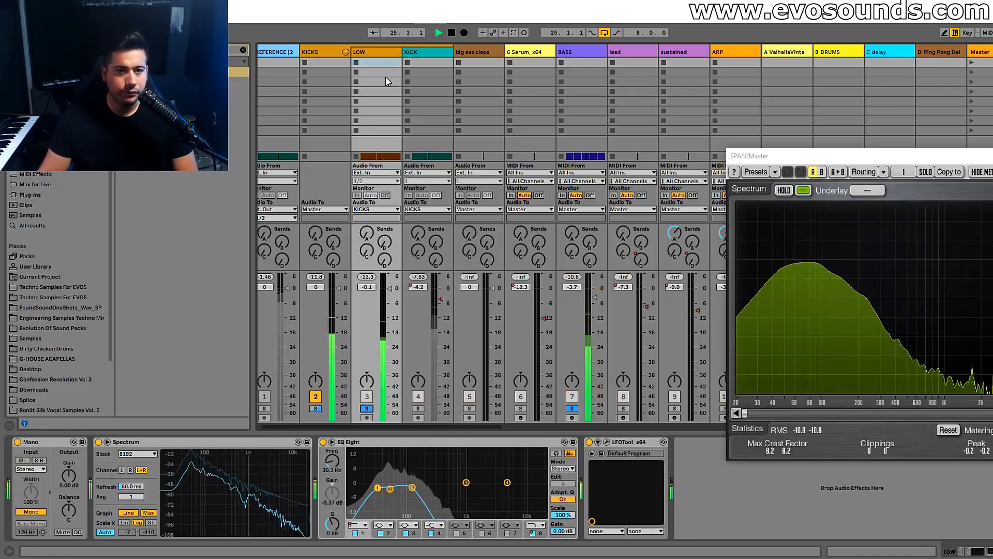
left_click_drag(420, 487, 415, 484)
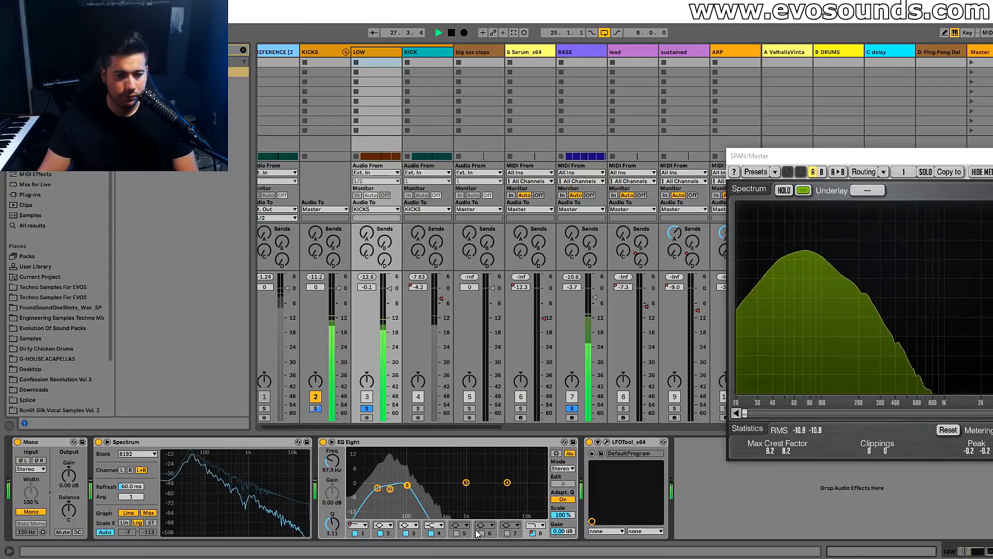
left_click(536, 525)
left_click(536, 521)
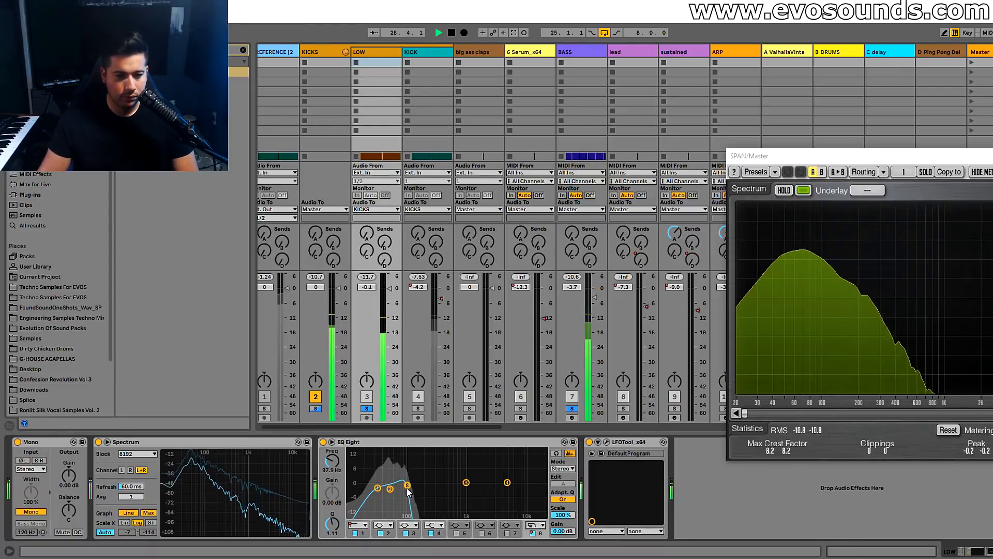
left_click(367, 408)
left_click_drag(406, 490, 407, 487)
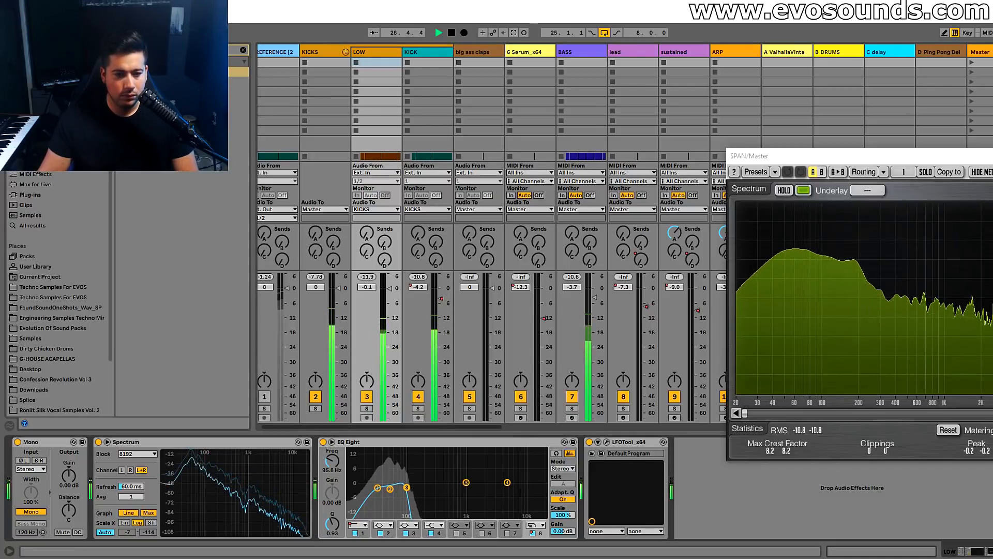
key("space")
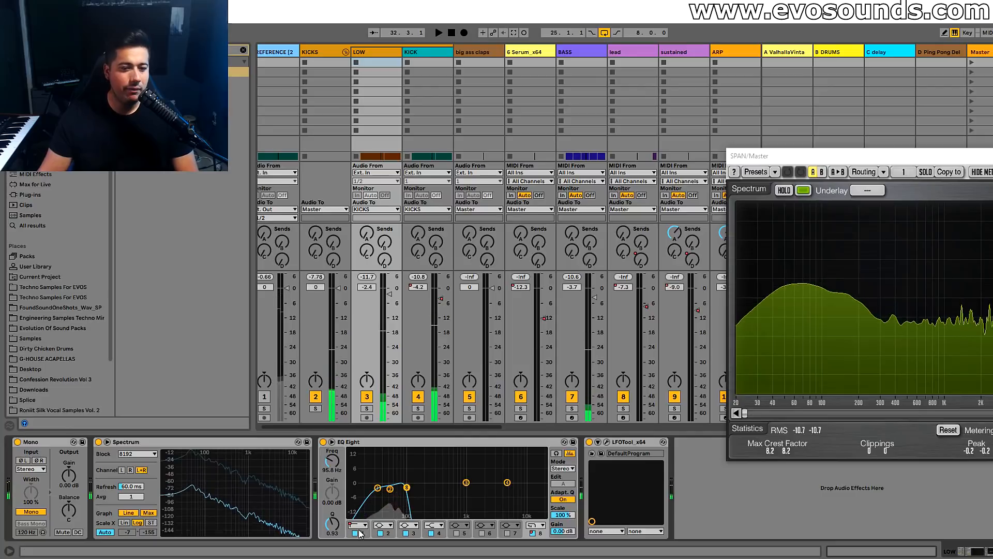
Switch LOW's EQ Eight high cut to the gentler slope and set it to 17.4 kHz with Q 0.10
left_click(532, 525)
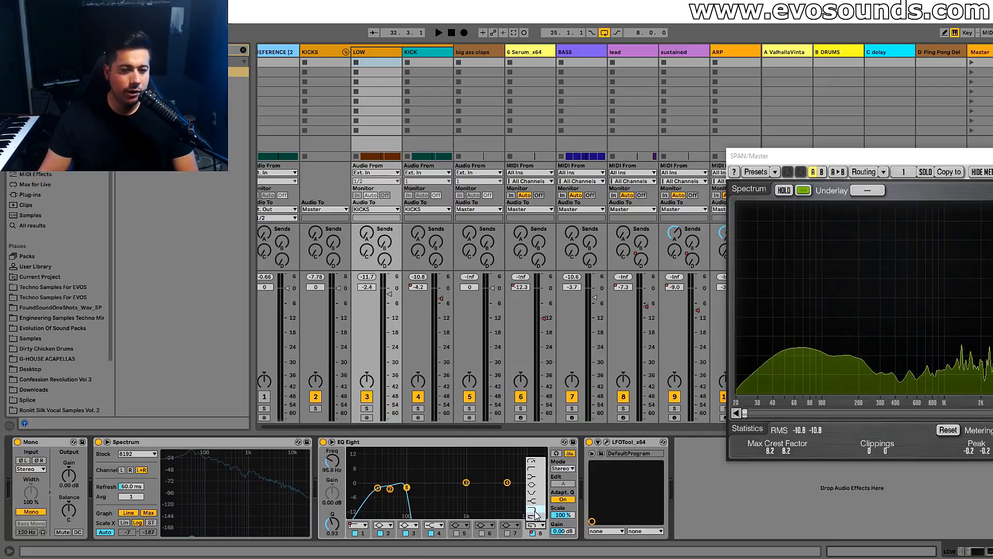
left_click(536, 514)
left_click_drag(407, 487, 423, 487)
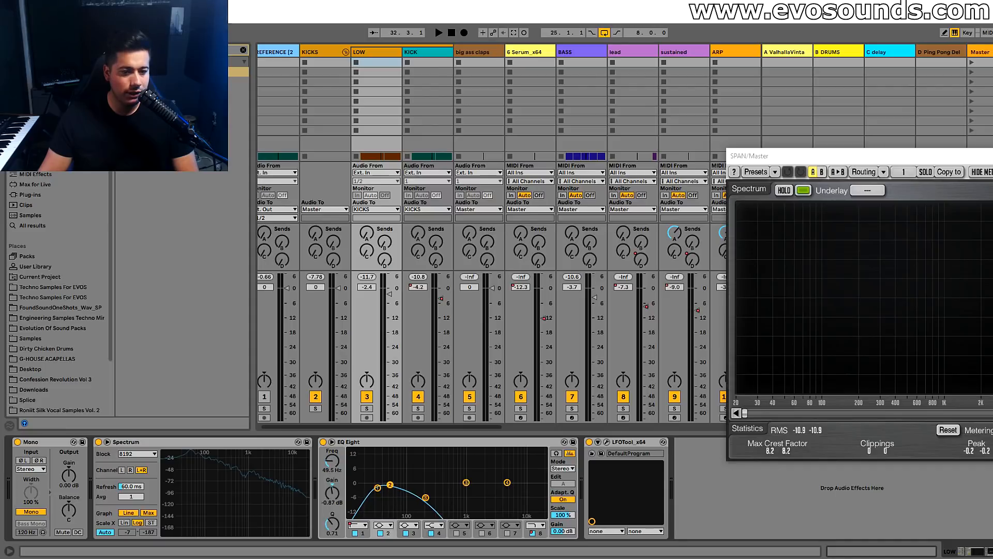
key("space")
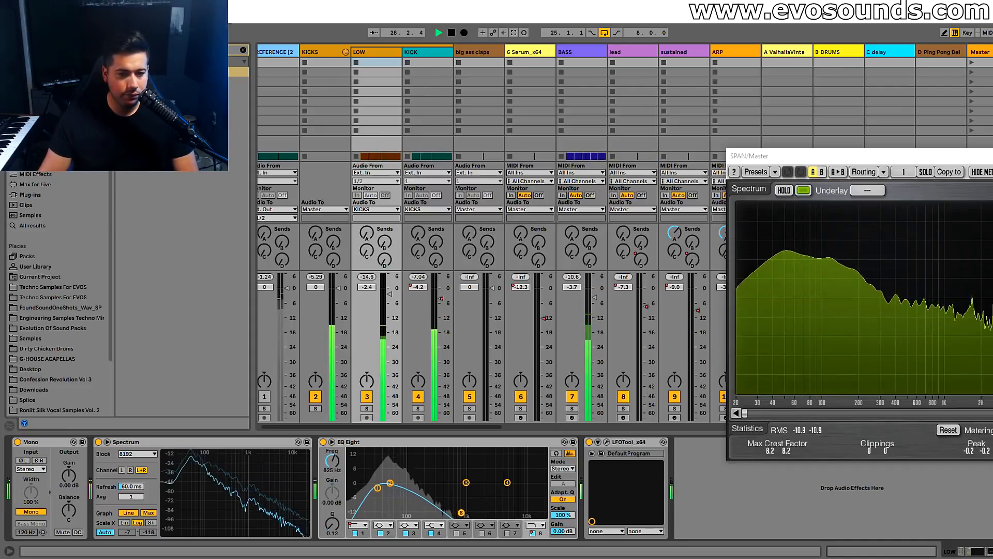
left_click_drag(461, 512, 462, 515)
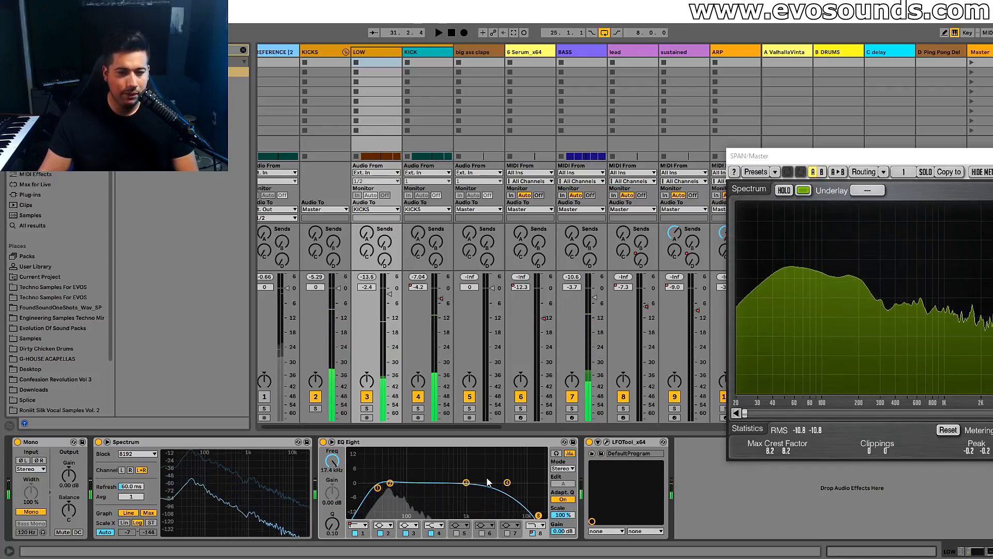
Cut LOW by 6.32 dB at 174 Hz with EQ Eight's third band, and set the unsoloed track's volume to -1.5 dB
key("space")
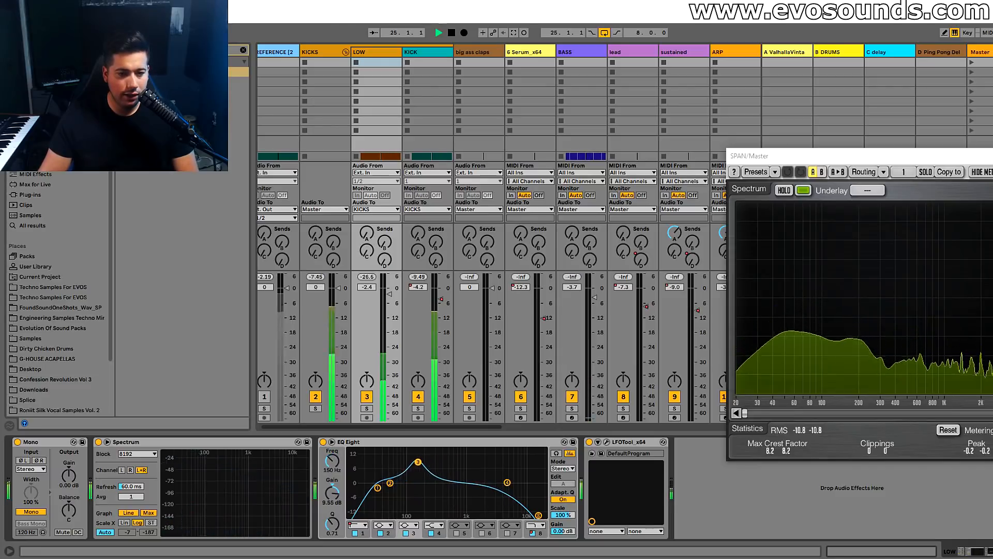
mouse_move(421, 462)
left_mouse_down()
mouse_move(456, 464)
mouse_move(411, 456)
left_mouse_up()
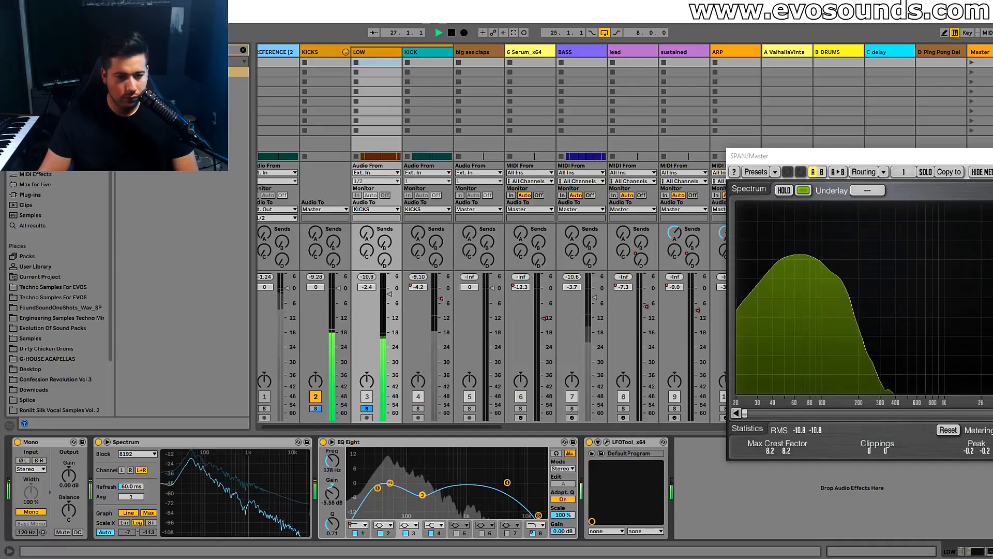
key("space")
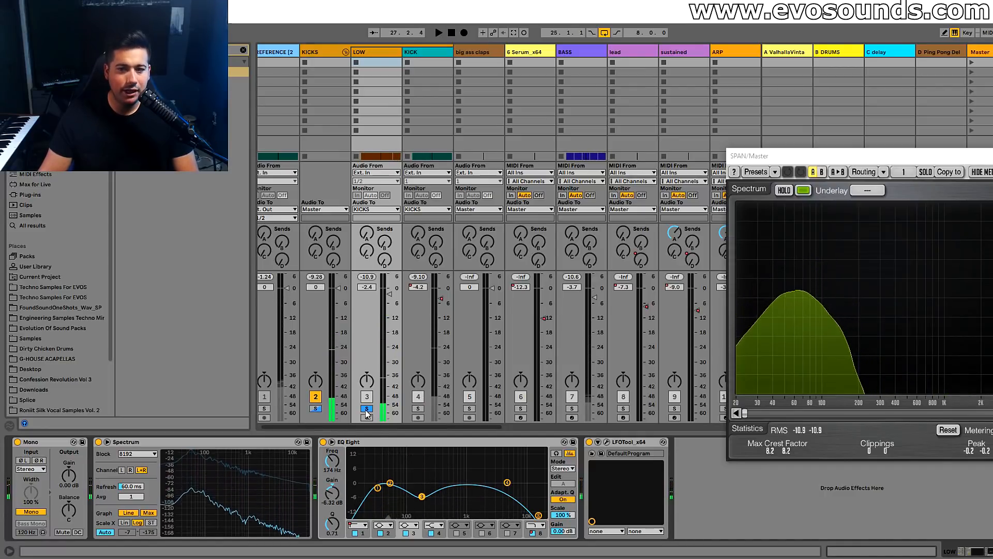
left_click(367, 408)
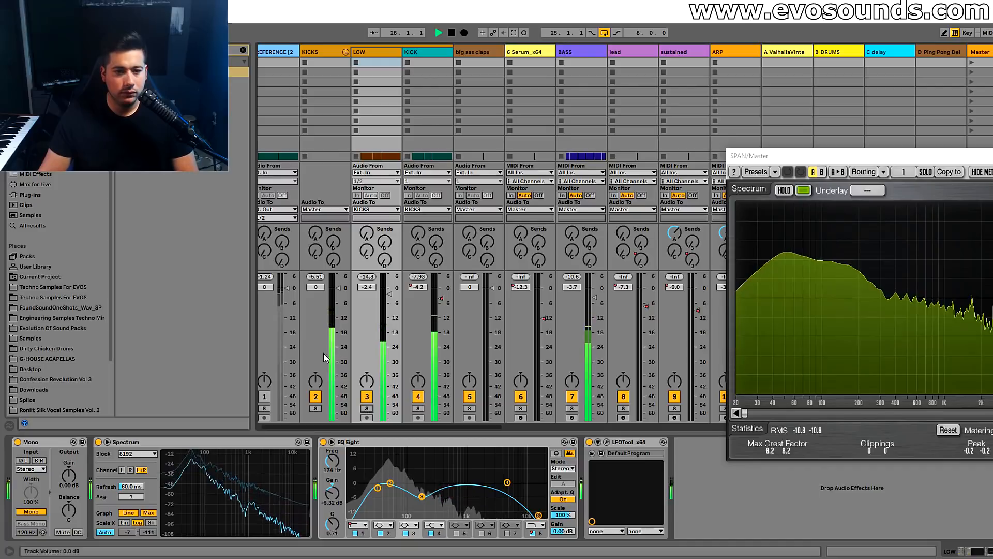
left_click_drag(389, 293, 389, 292)
Check the Master spectrum in SPAN, and replace that window with the WLM loudness meter
left_click_drag(775, 155, 526, 141)
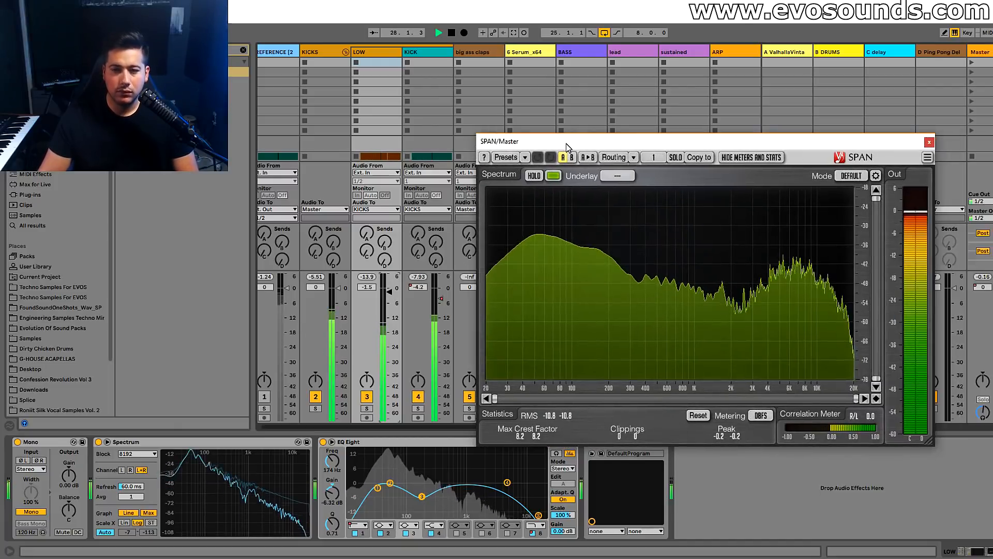
left_click(972, 52)
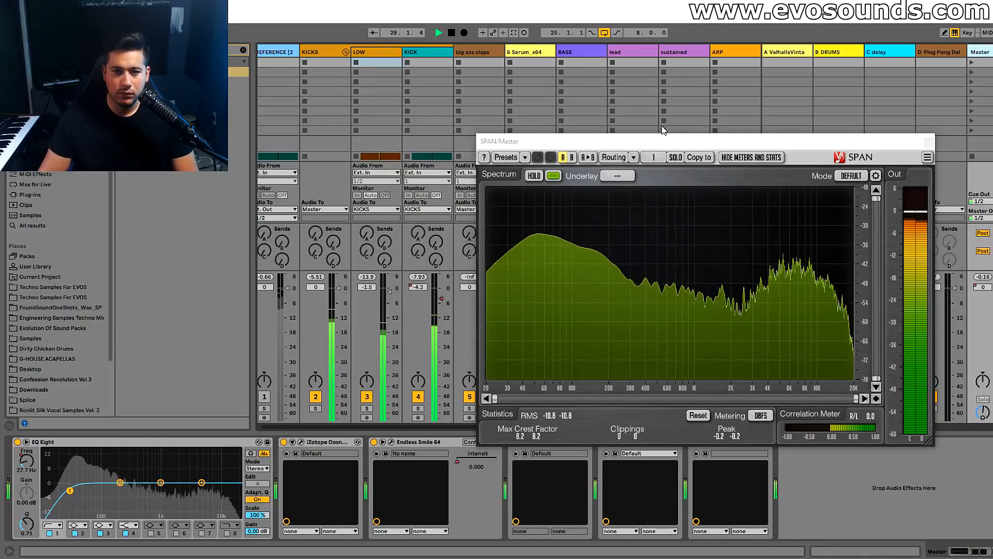
left_click(620, 441)
left_click(709, 442)
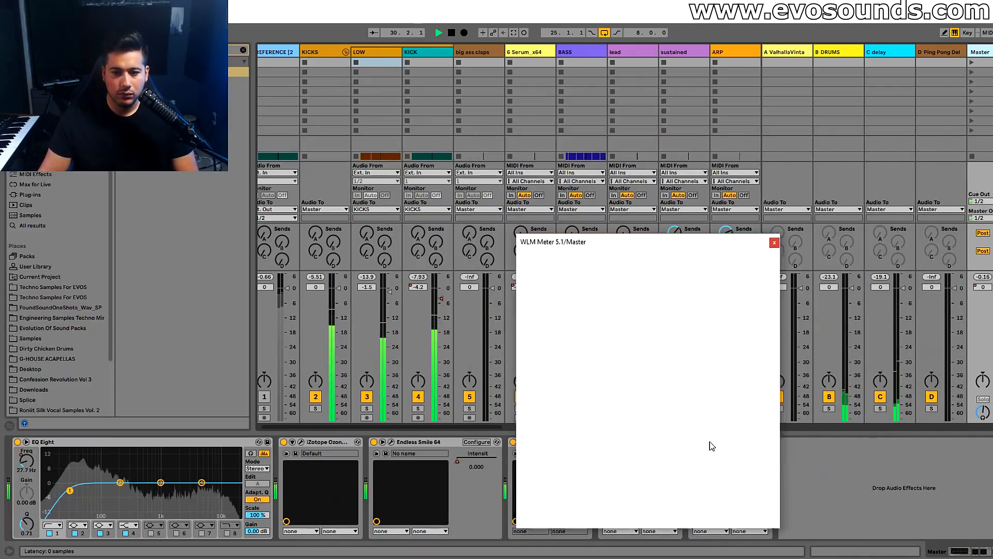
left_click_drag(595, 241, 811, 239)
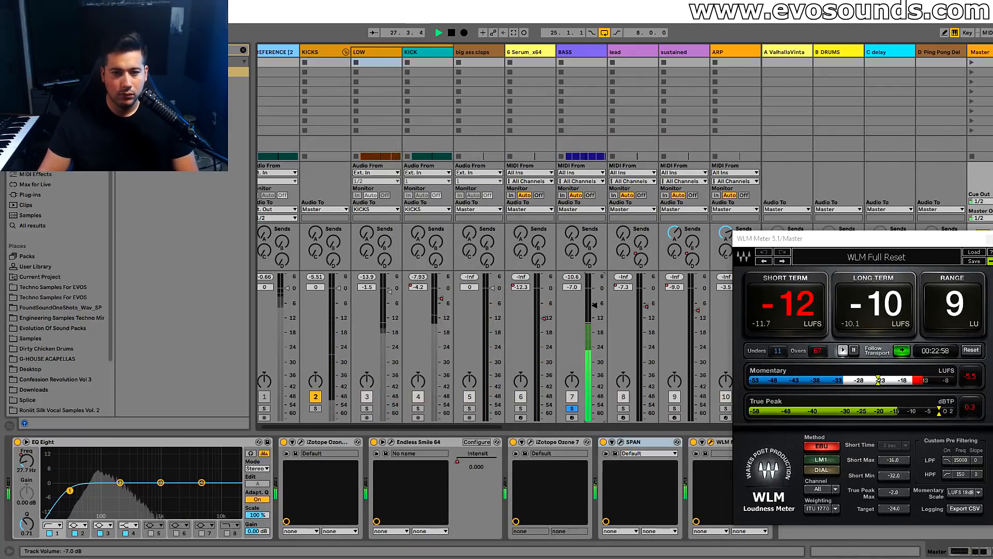
Lower BASS's volume to -7.0 dB with the track soloed, show its devices, and close the loudness meter
left_click(572, 410)
left_click(571, 52)
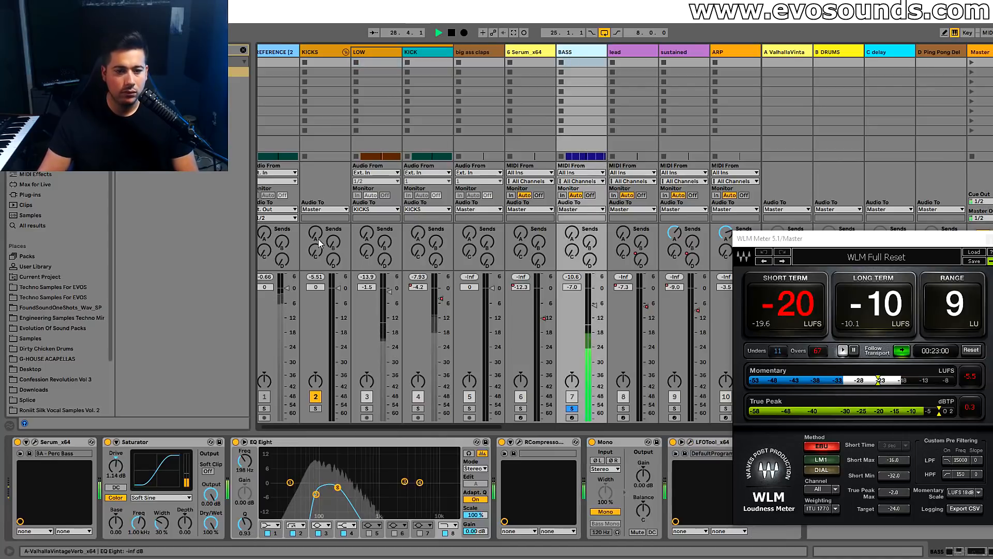
left_click(976, 239)
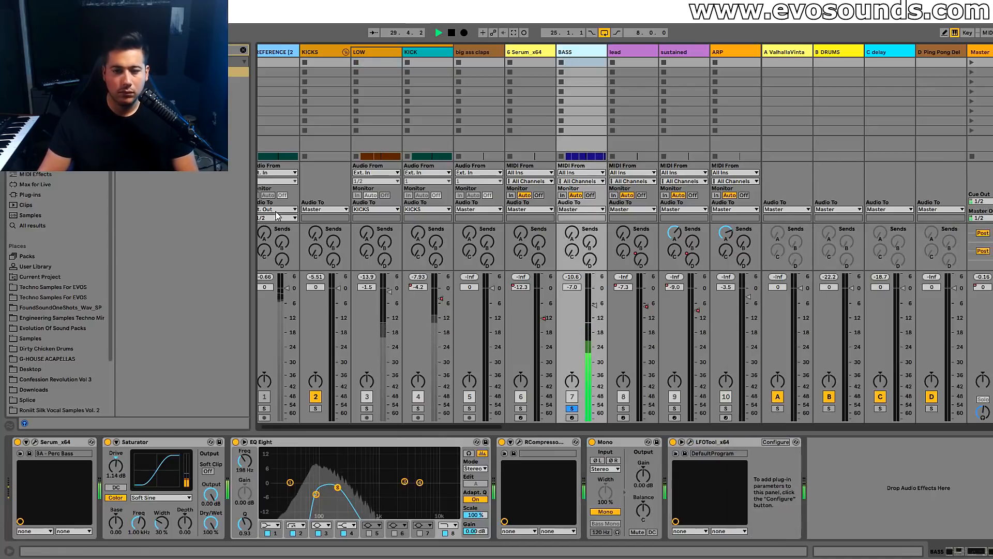
Insert a Simple Delay before BASS's Saturator with 0% feedback and 40% dry/wet, and set the unsoloed track's volume to -3.7 dB
key("space")
left_click(243, 50)
left_click(243, 51)
type("s")
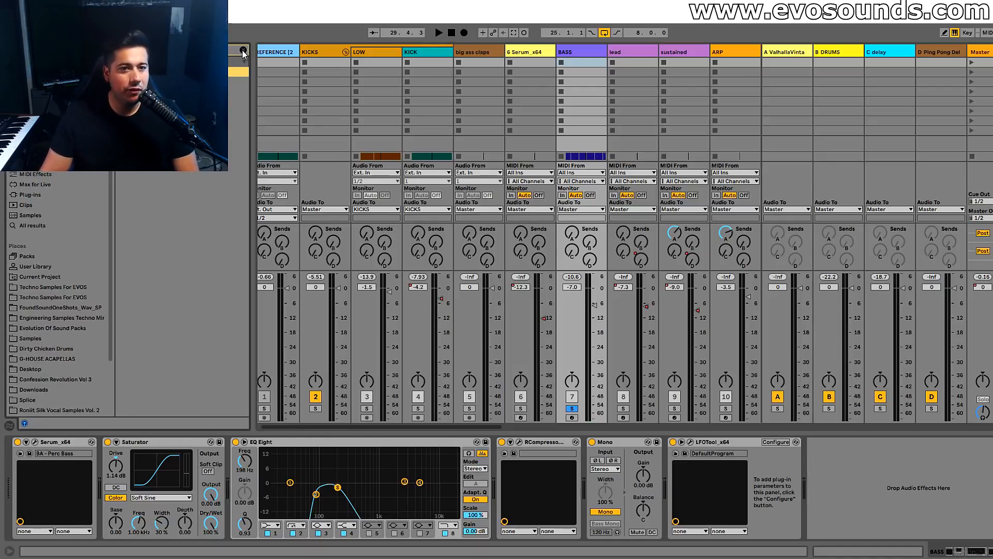
left_click(243, 51)
left_click(236, 51)
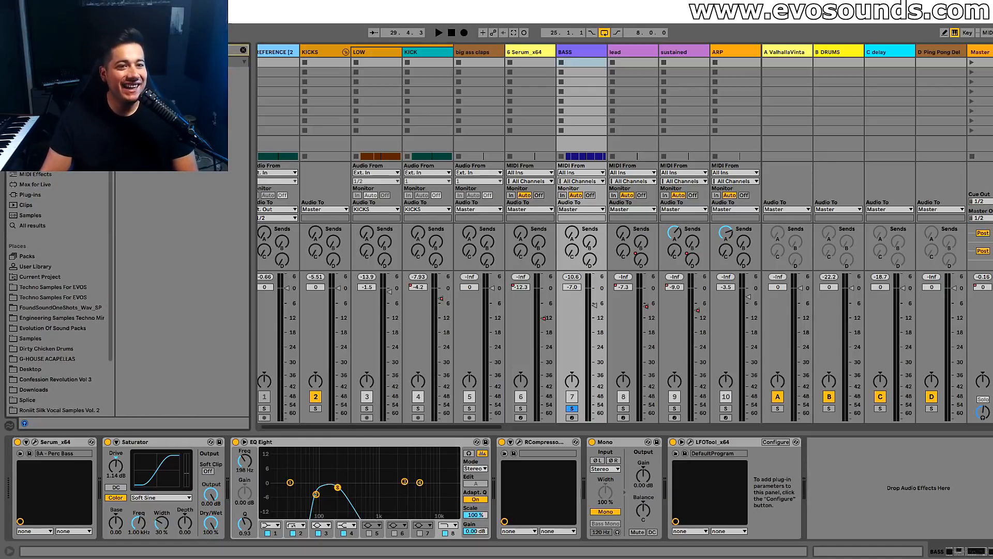
left_click_drag(135, 369, 138, 480)
key("space")
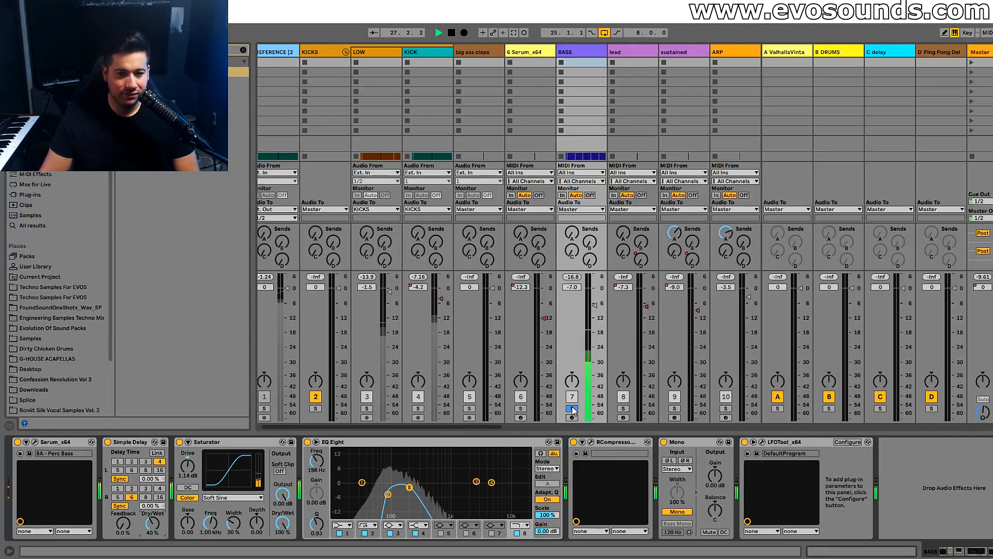
left_click(572, 409)
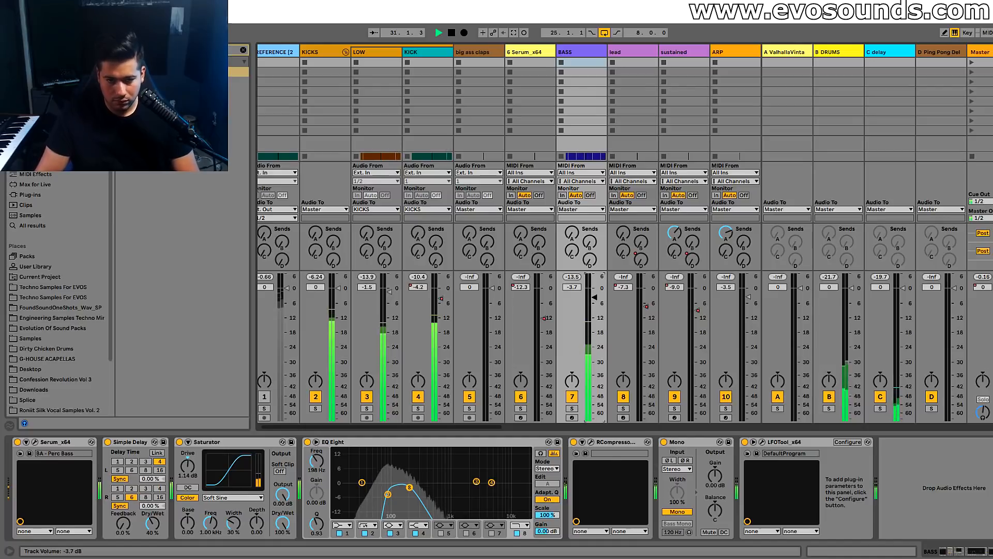
Play the arrangement from the CLIMAX FILL marker at bar 49, and lower BASS's volume to -5.4 dB
key("space")
key("Tab")
left_click_drag(398, 57, 473, 48)
scroll(525, 177, "down", 3)
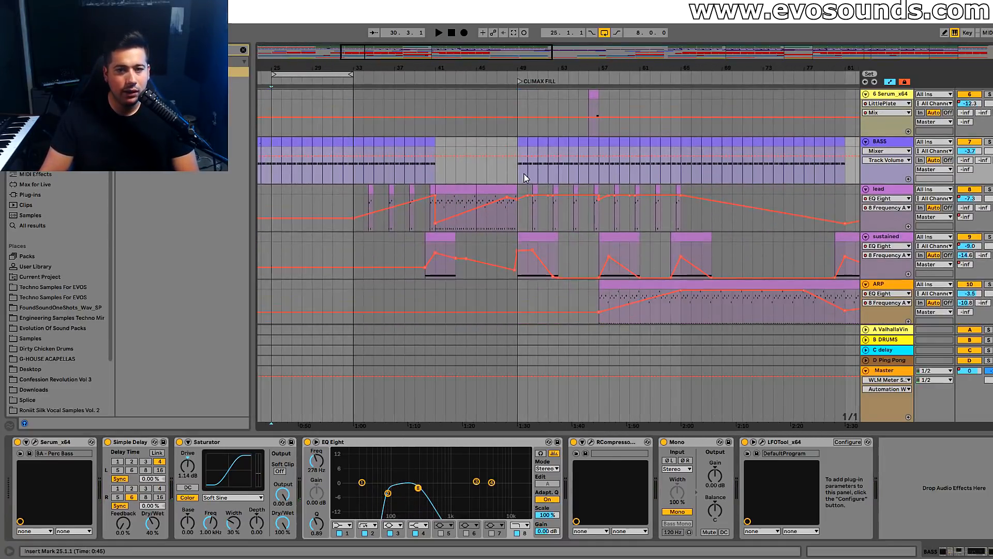
left_click(517, 169)
key("space")
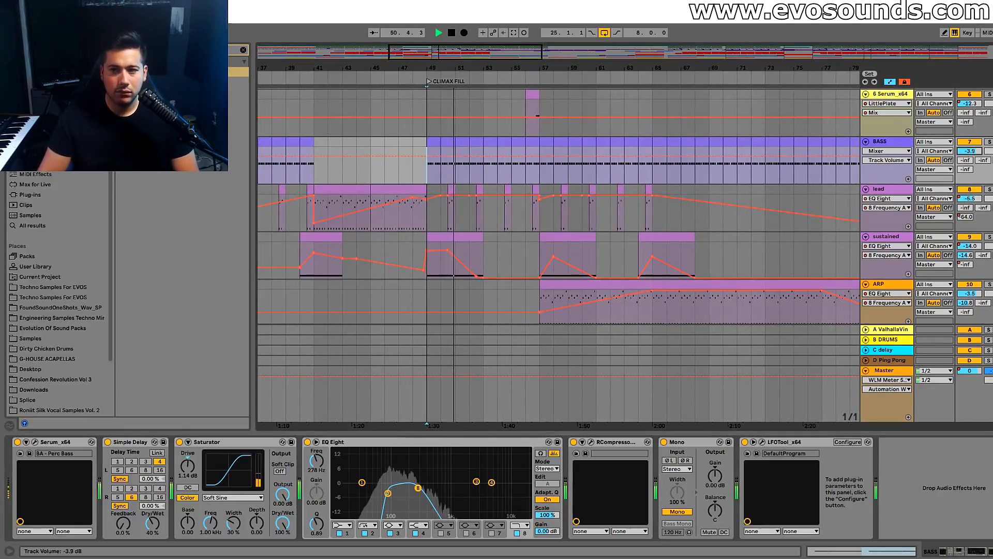
scroll(558, 254, "up", 3)
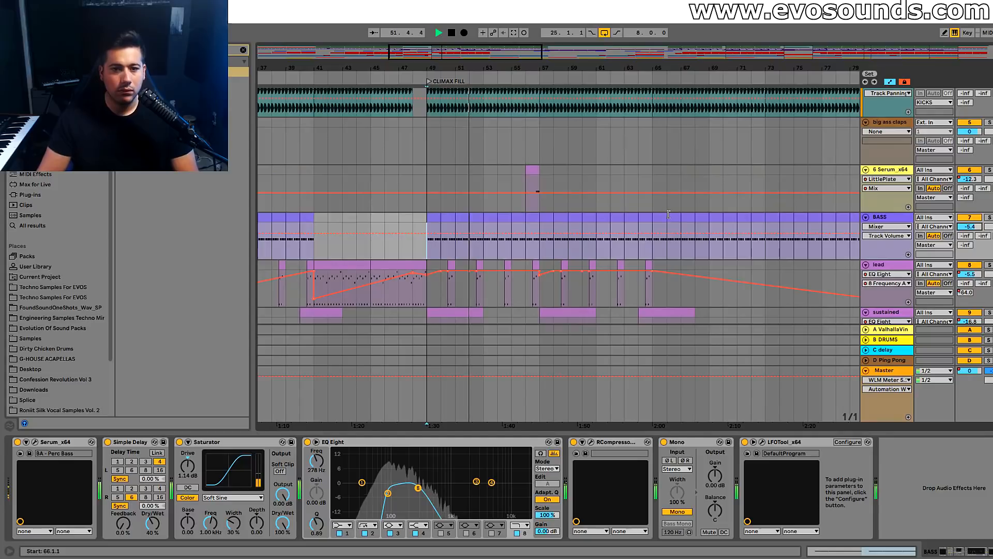
scroll(730, 241, "down", 3)
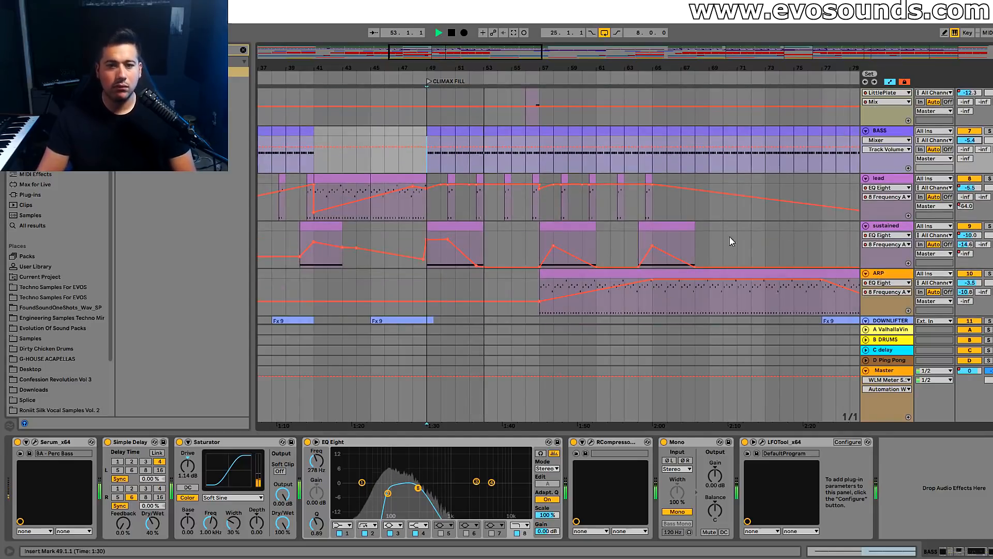
scroll(507, 235, "up", 2)
scroll(585, 267, "down", 3)
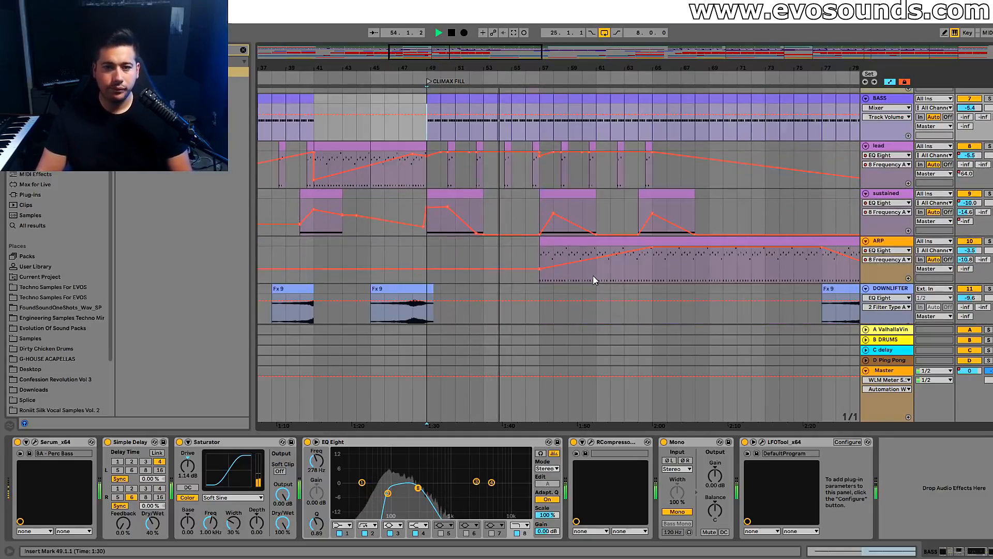
Check the climax section's loudness in the Master's WLM Meter and its spectrum in SPAN, and close SPAN
key("Tab")
left_click(981, 71)
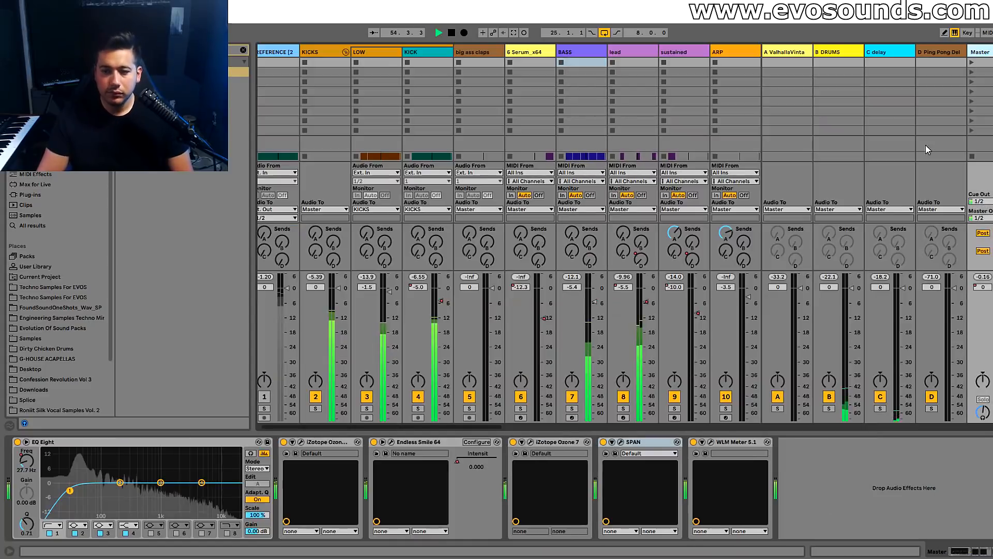
left_click(710, 442)
left_click(621, 442)
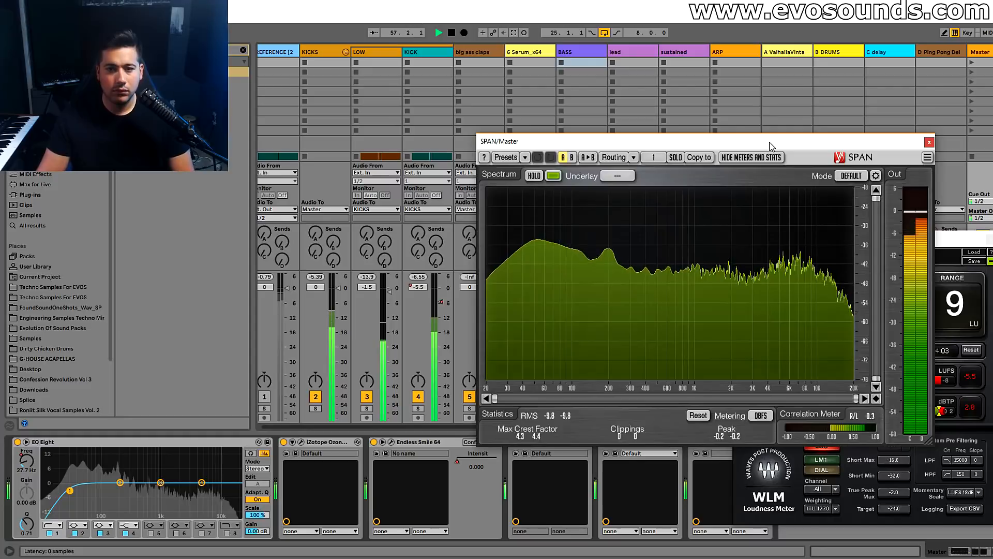
left_click_drag(769, 146, 498, 170)
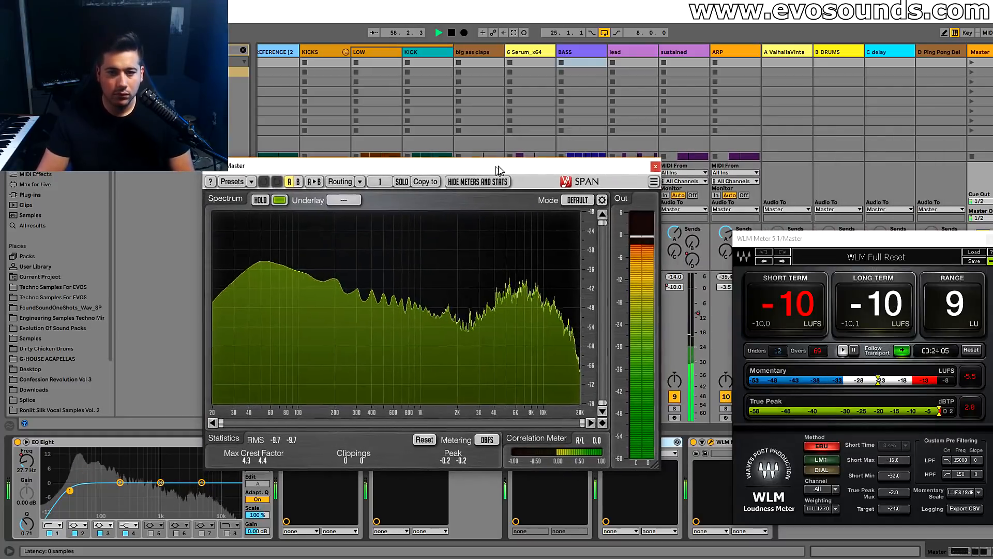
left_click(658, 165)
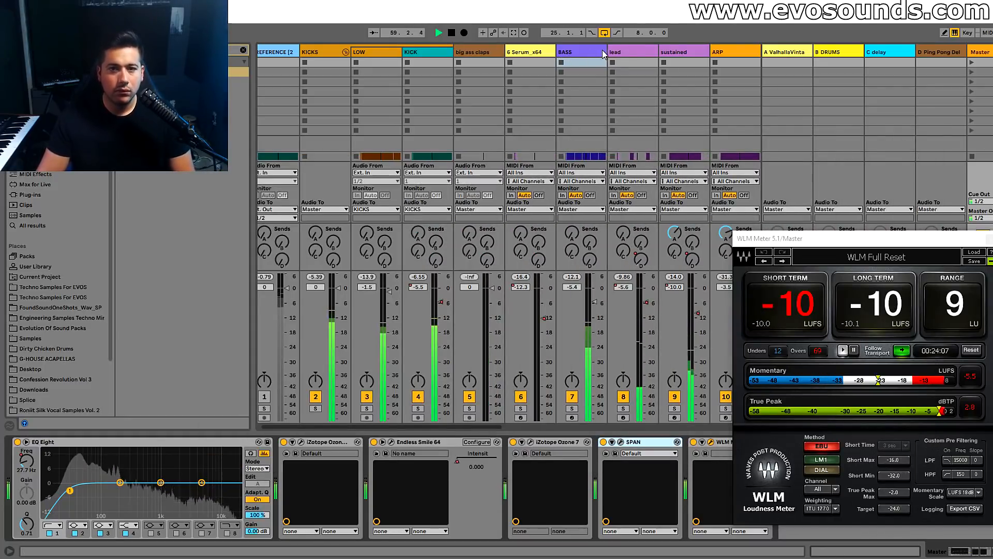
Rename the BASS track to "perc bass" and set its EQ Eight high cut to 190 Hz with Q 0.93
left_click(586, 53)
type("perc bass")
left_click_drag(420, 489, 410, 487)
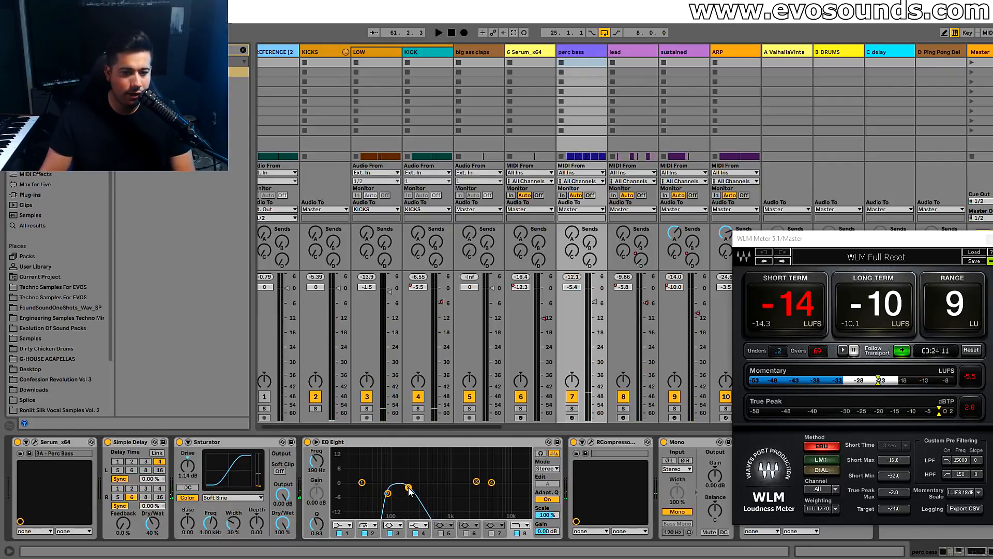
Audition perc bass with its Simple Delay bypassed and active at 37% dry/wet, and try the track volume at 0 dB
key("space")
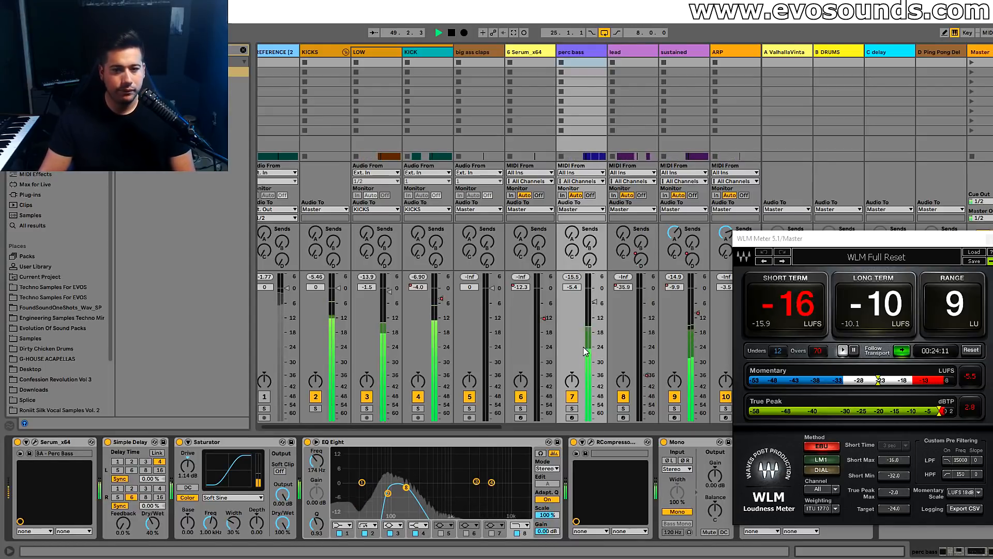
left_click(108, 442)
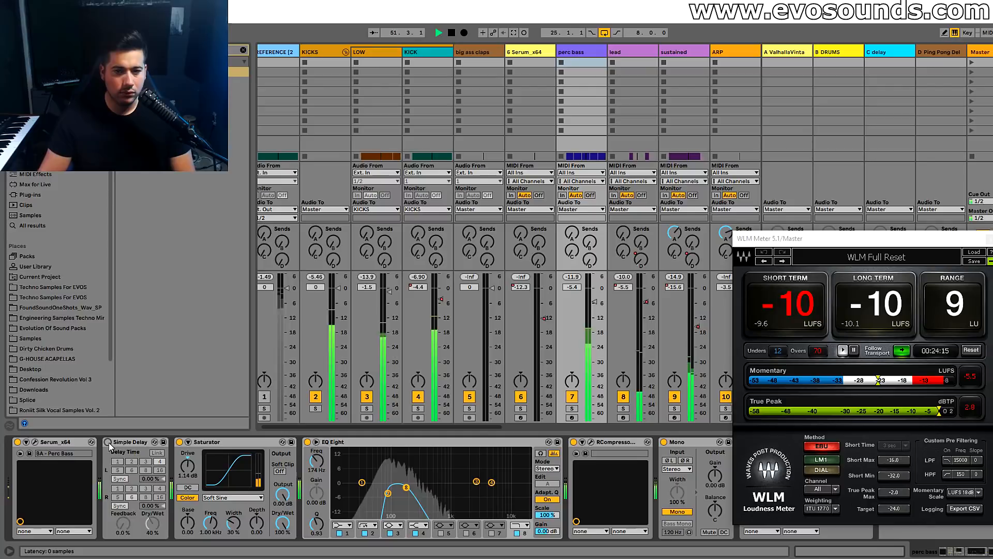
left_click(108, 442)
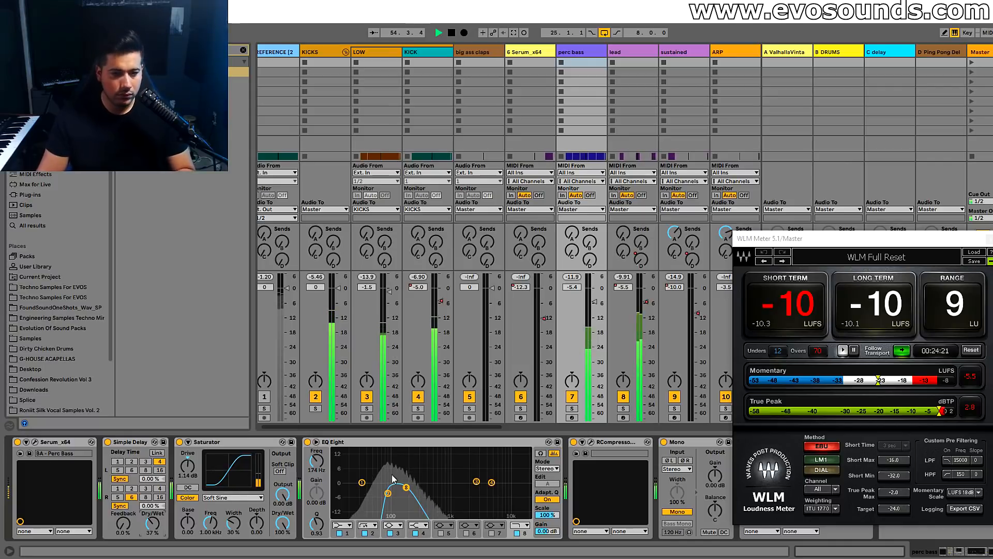
left_click_drag(572, 286, 573, 276)
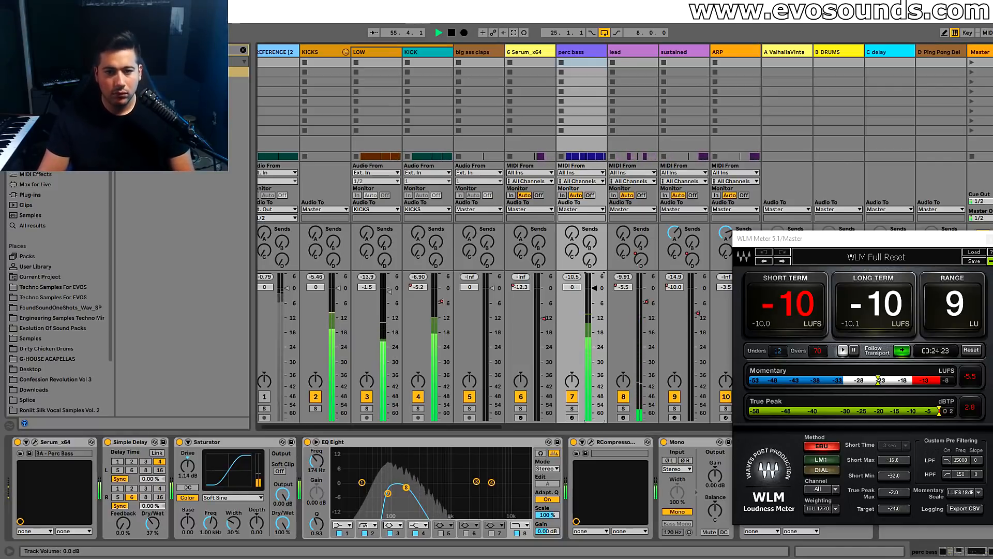
Play the arrangement's climax fill section and solo the sustained track to hear it alone
key("Tab")
key("space")
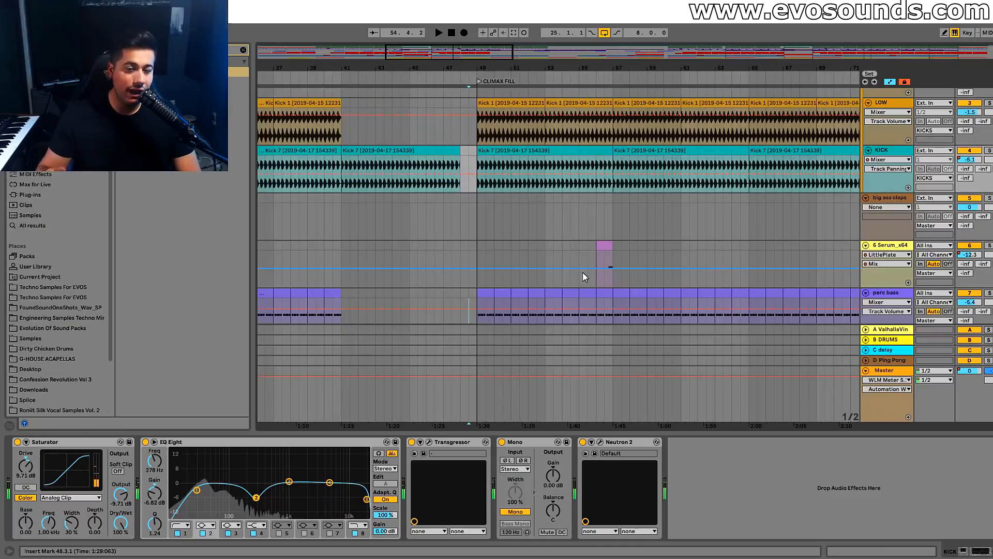
scroll(515, 242, "down", 3)
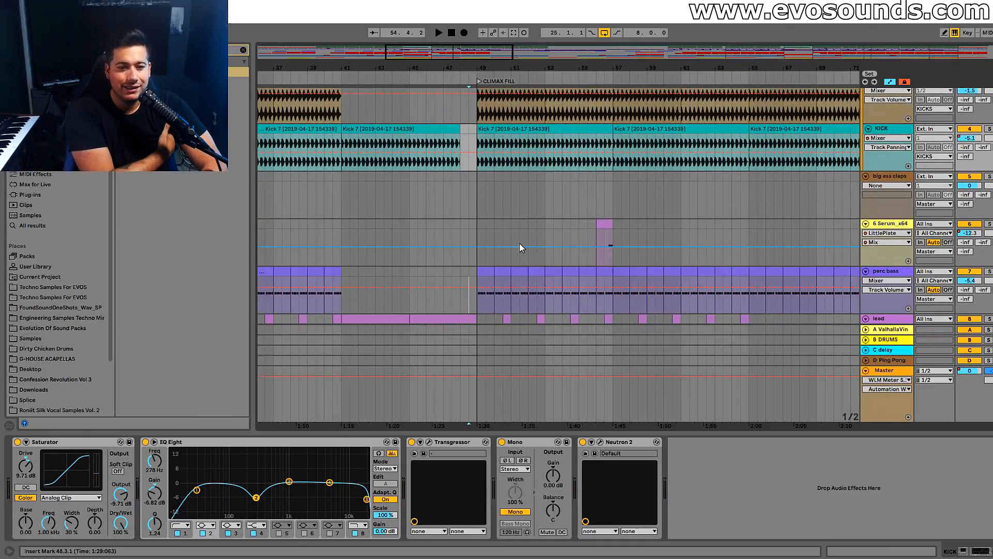
key("space")
key("a")
scroll(525, 270, "down", 5)
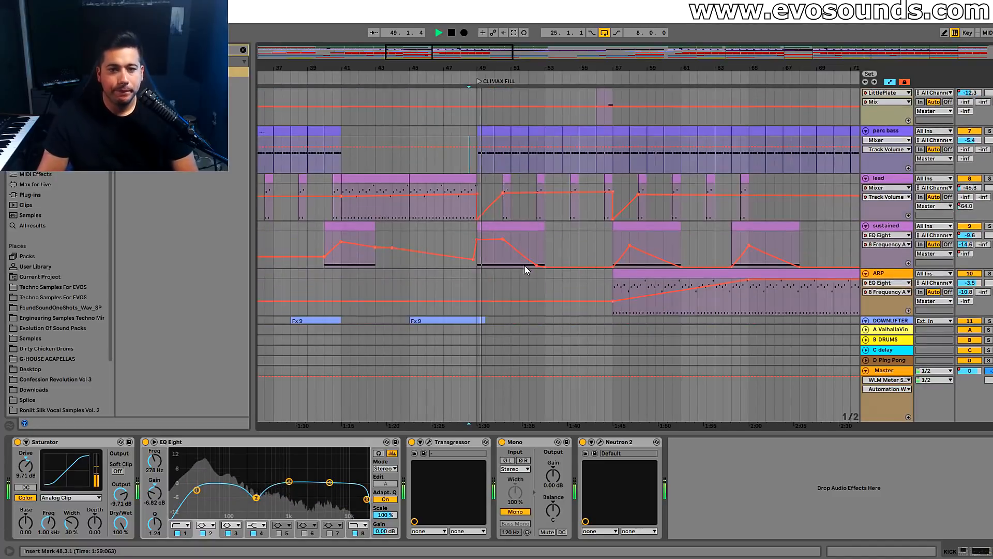
scroll(526, 270, "down", 2)
left_click(924, 186)
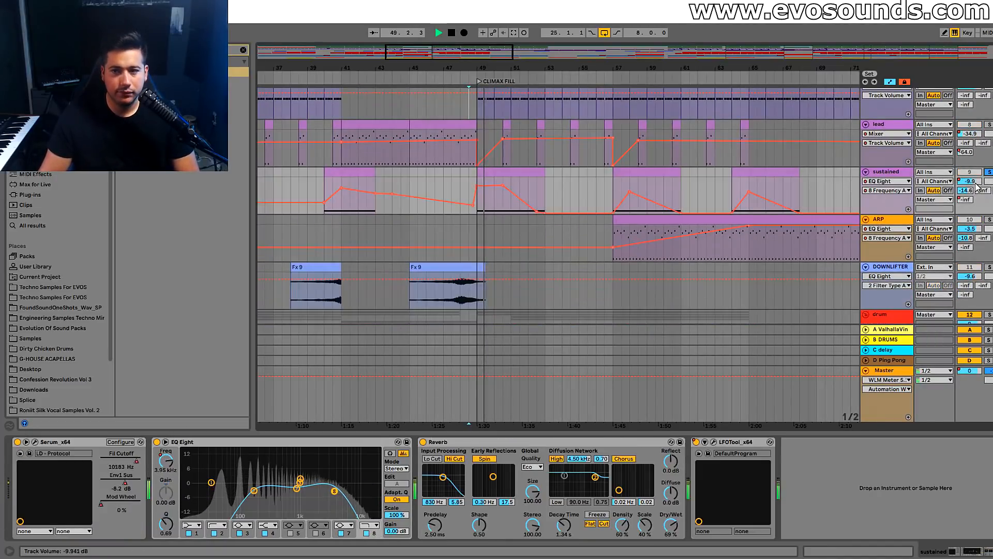
Show the sustained track's volume automation and raise its breakpoint at the CLIMAX FILL marker to -8.0 dB during playback
left_click(474, 195)
key("space")
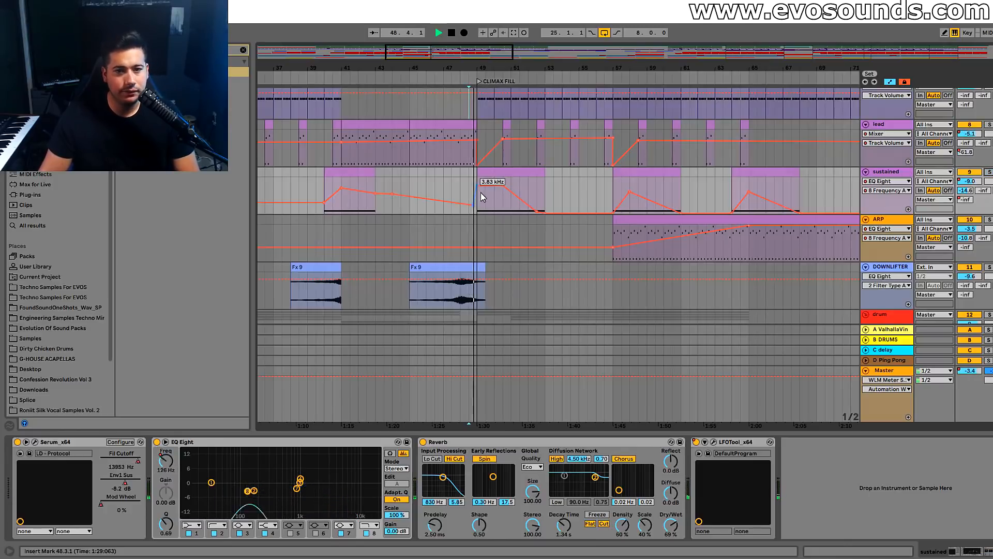
left_click(969, 182)
mouse_move(478, 192)
left_click_drag(479, 192, 479, 189)
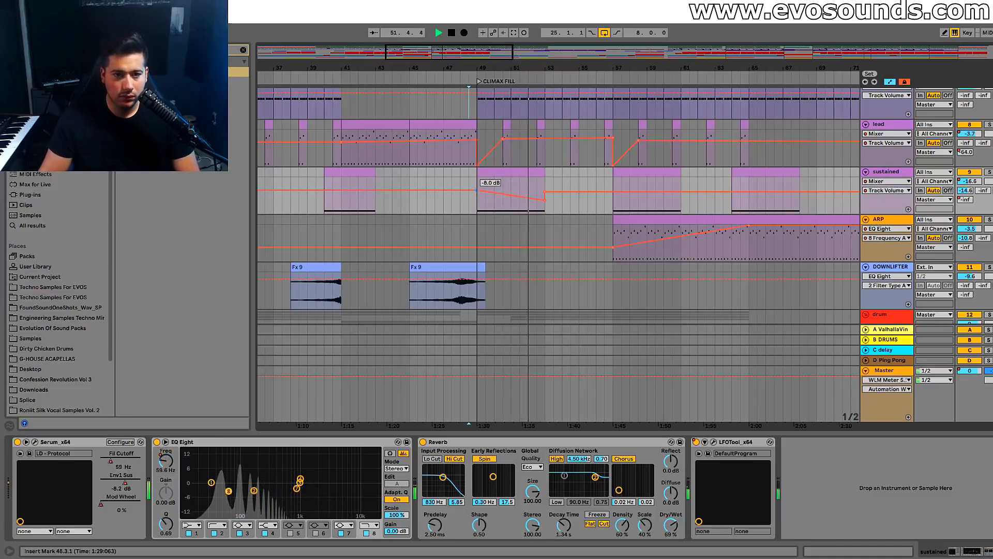
Play the section into the climax fill and set the lead track's volume automation just before bar 49 to about -6.0 dB
left_click(451, 179)
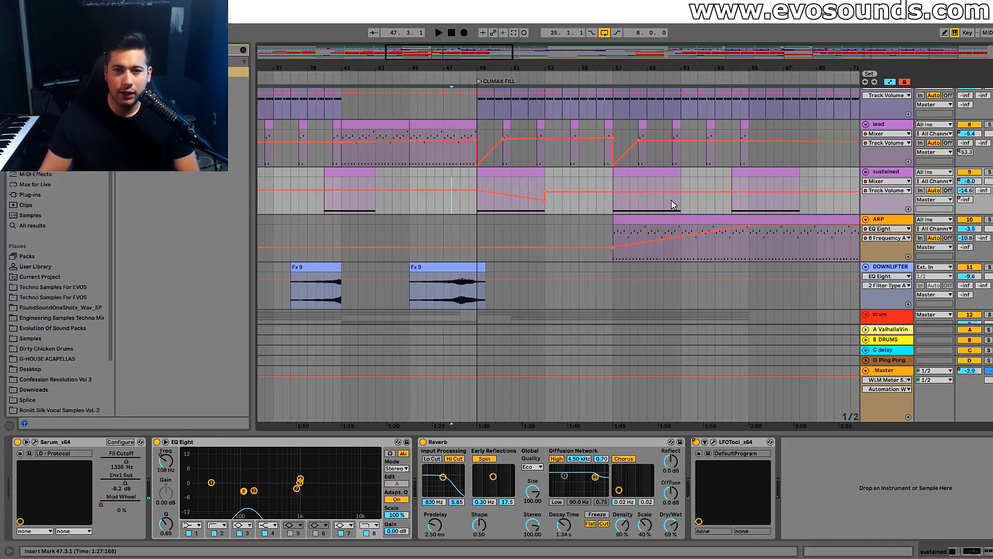
key("space")
scroll(891, 197, "up", 2)
left_click(885, 166)
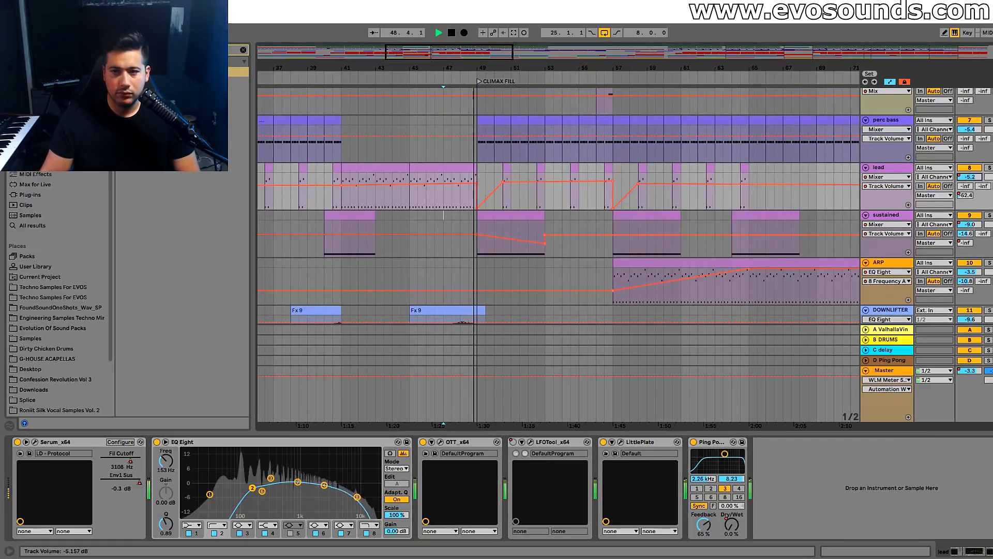
left_click_drag(476, 182, 476, 184)
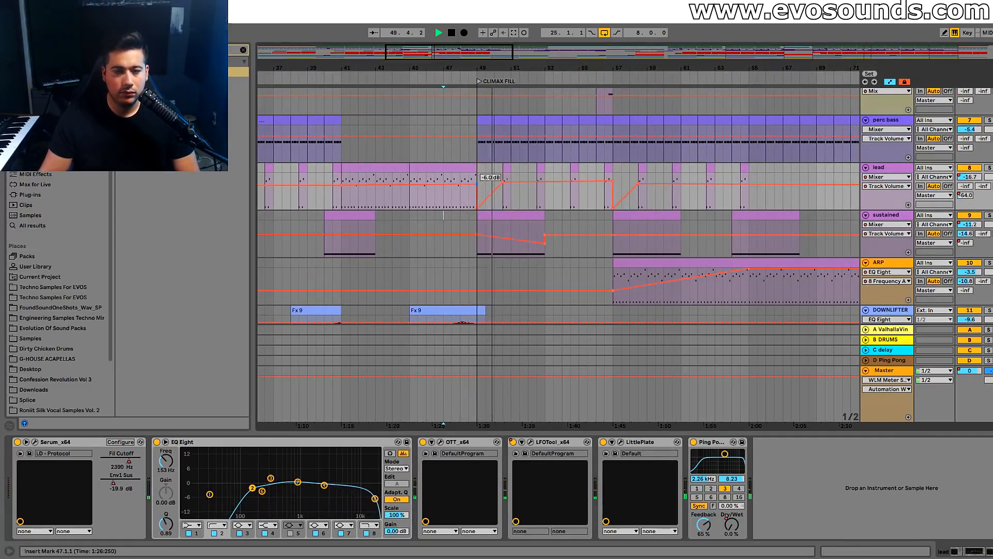
Audition the lead's transition into the climax fill from around bar 48
scroll(493, 188, "up", 3)
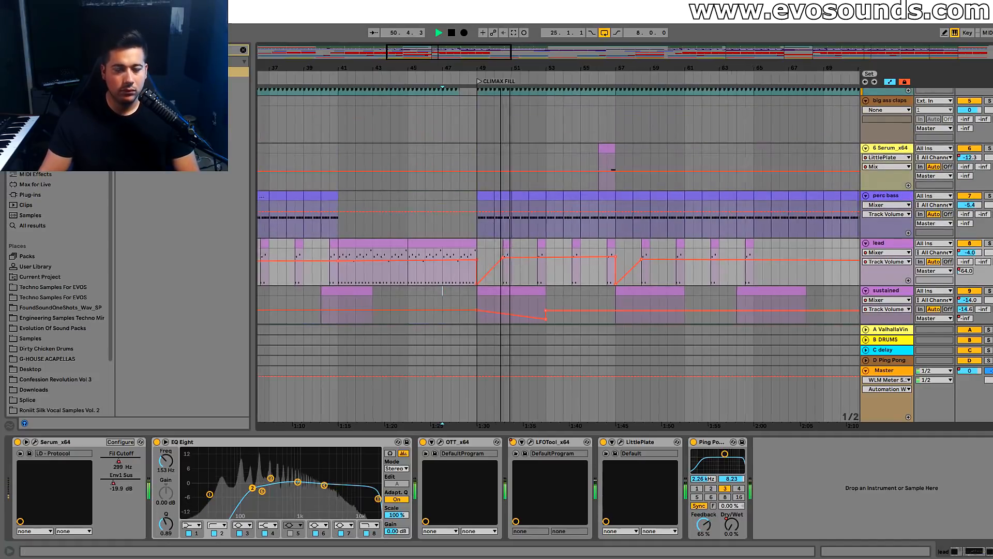
scroll(509, 166, "up", 2, "ctrl")
scroll(522, 149, "down", 3)
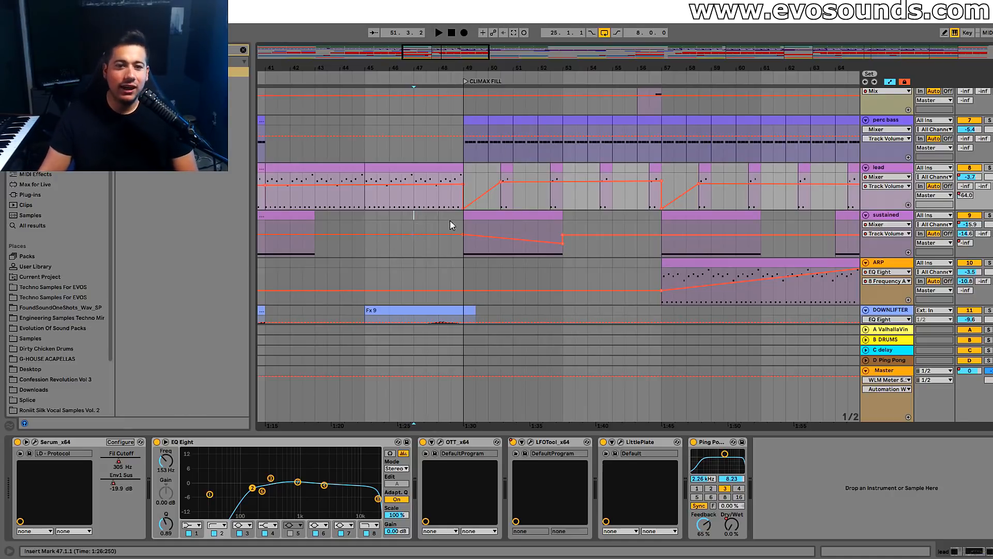
left_click(336, 223)
key("space")
left_click(427, 218)
left_click(446, 200)
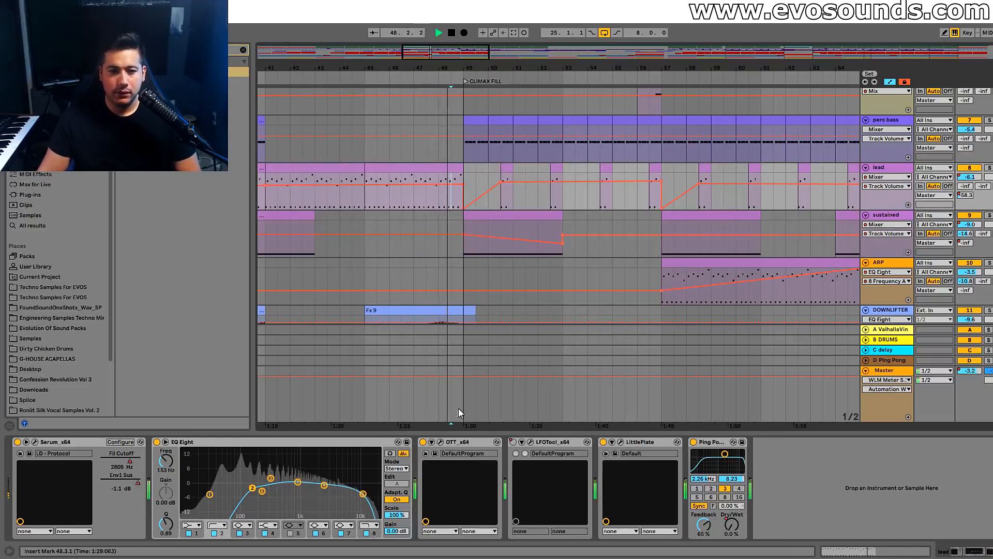
Enable high-cut band 8 in the Master track's EQ Eight and set its frequency to about 17.0 kHz
left_click(724, 394)
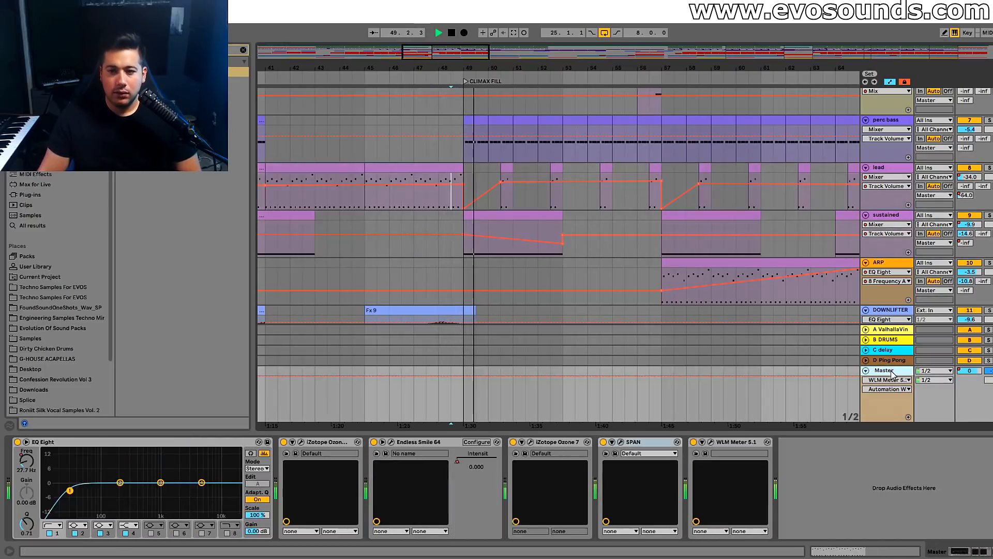
double_click(231, 491)
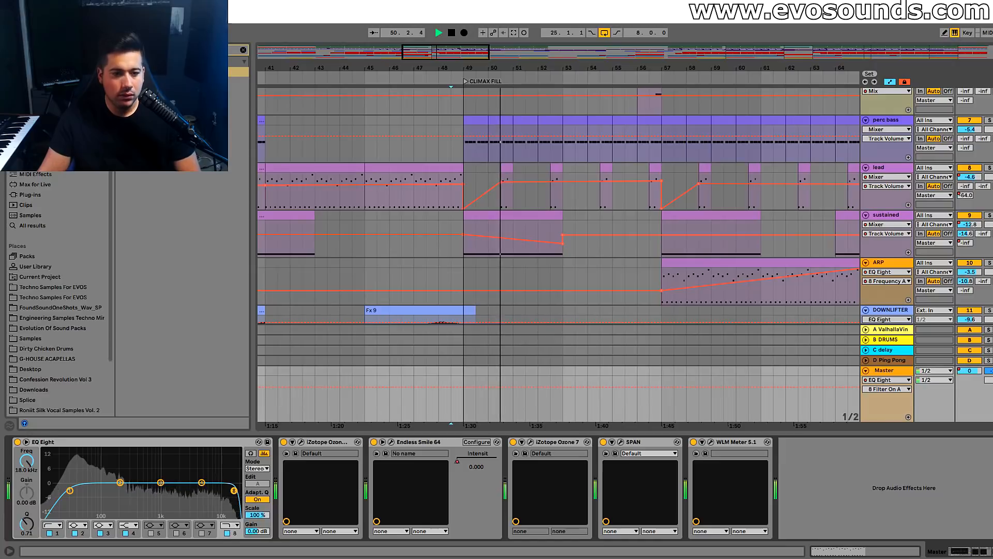
left_click_drag(232, 494, 232, 494)
Adjust the Env 1 decay curve in the perc bass track's Serum synth
scroll(590, 287, "up", 3)
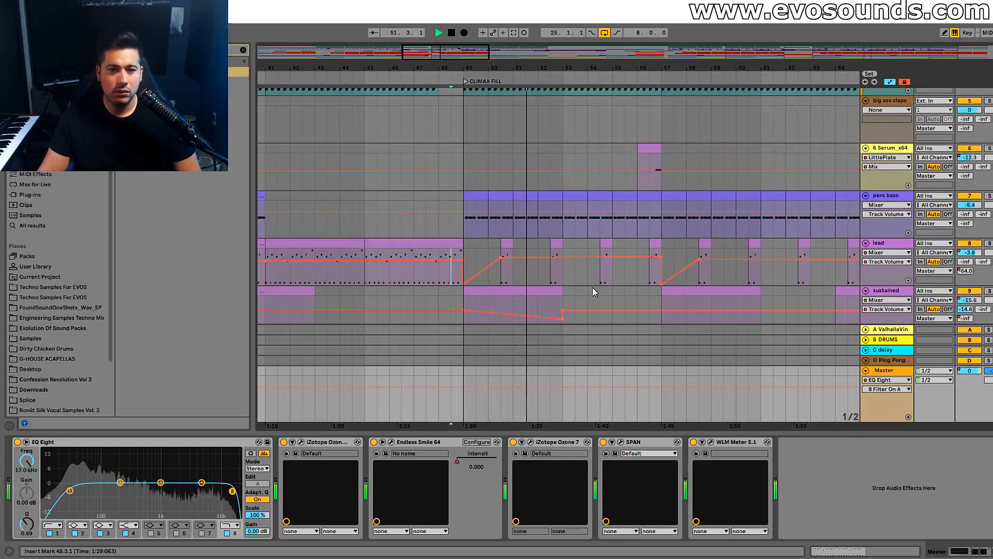
scroll(734, 249, "up", 6)
scroll(795, 273, "down", 2)
scroll(795, 273, "down", 3)
left_click(886, 227)
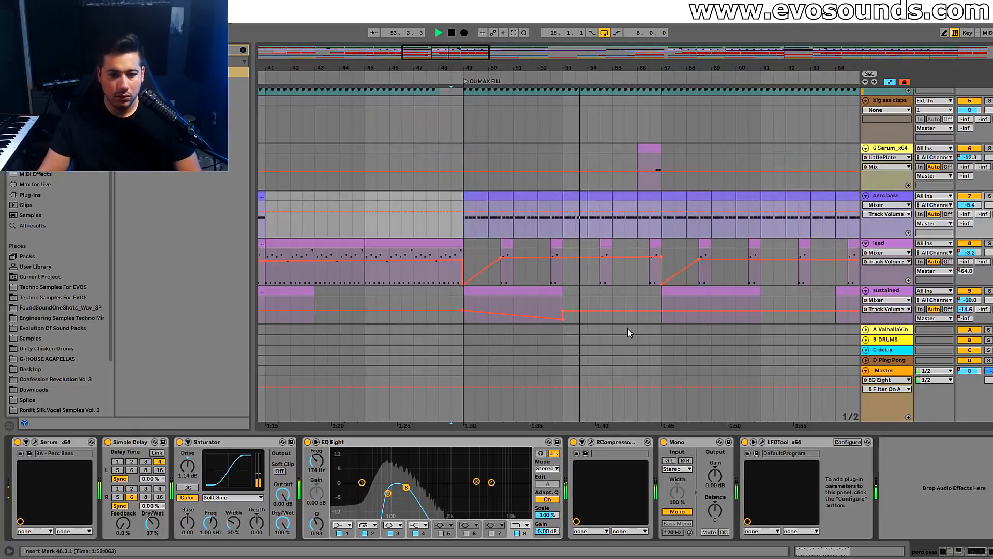
scroll(616, 323, "down", 3)
key("space")
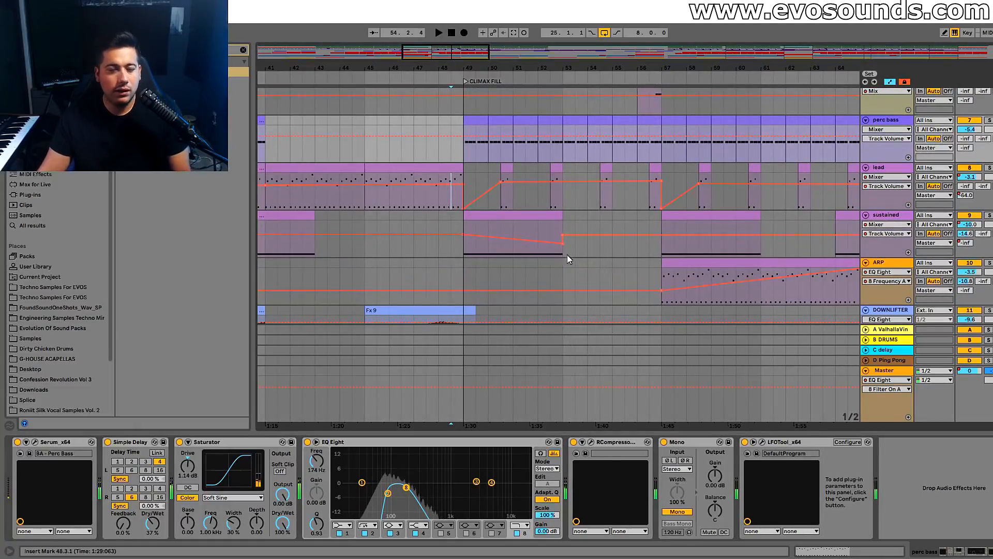
left_click(35, 442)
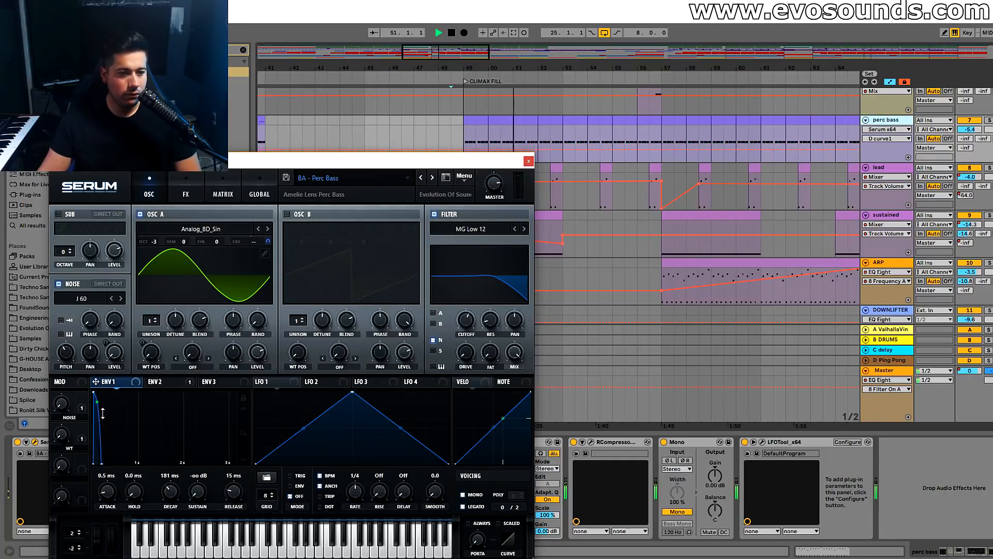
left_click(528, 161)
Audition the break and the climax fill entry from several start points between bars 43 and 50
scroll(600, 231, "up", 3)
key("space")
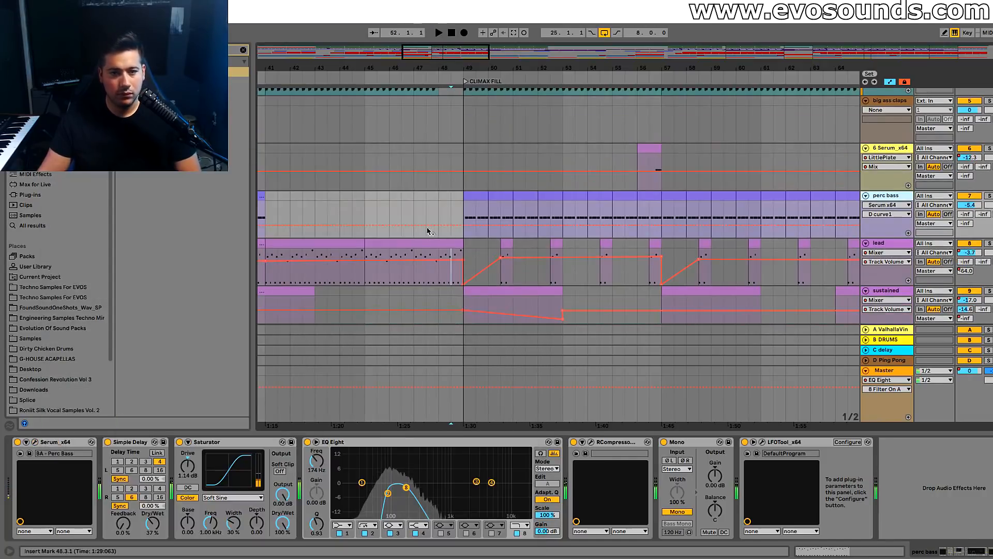
left_click(316, 213)
key("space")
scroll(421, 212, "down", 3)
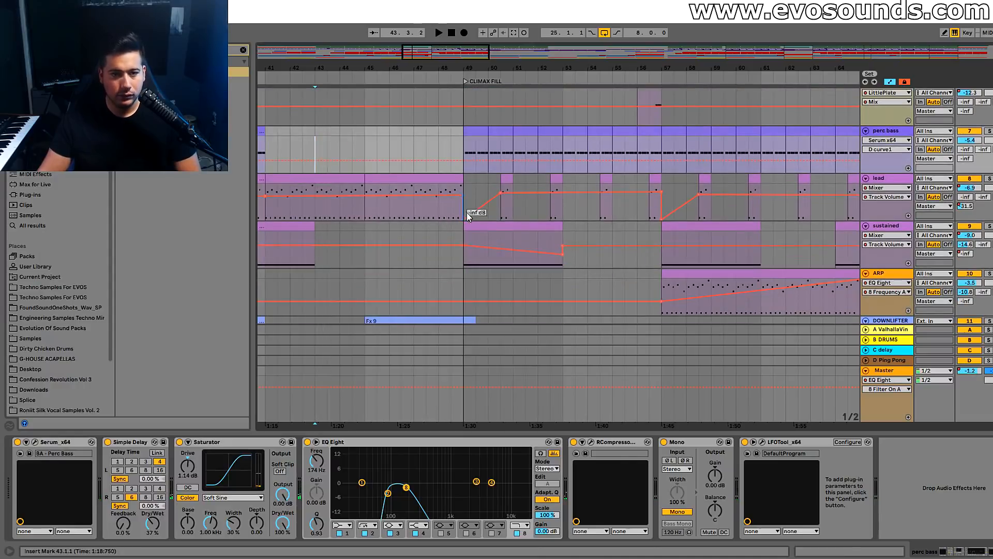
left_click(467, 212)
key("space")
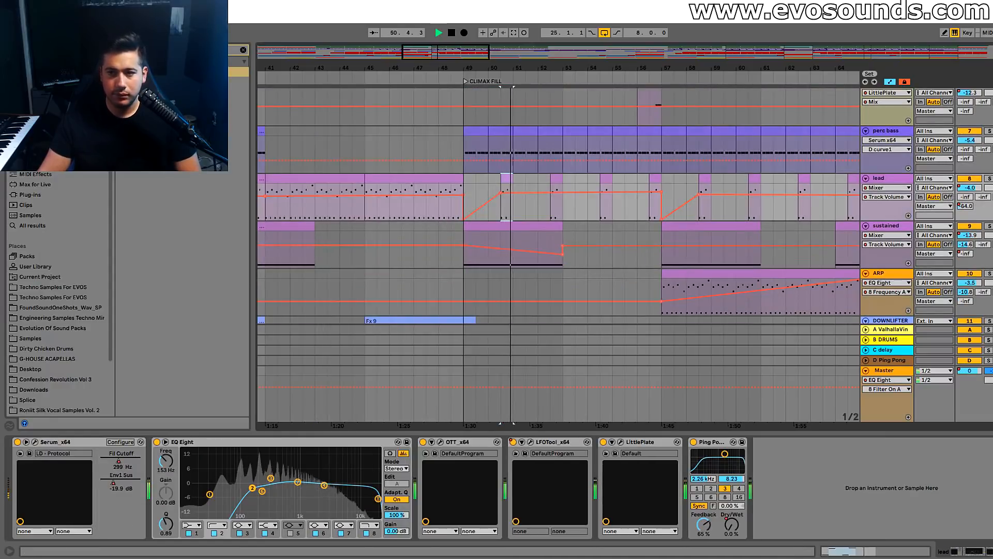
left_click(606, 199)
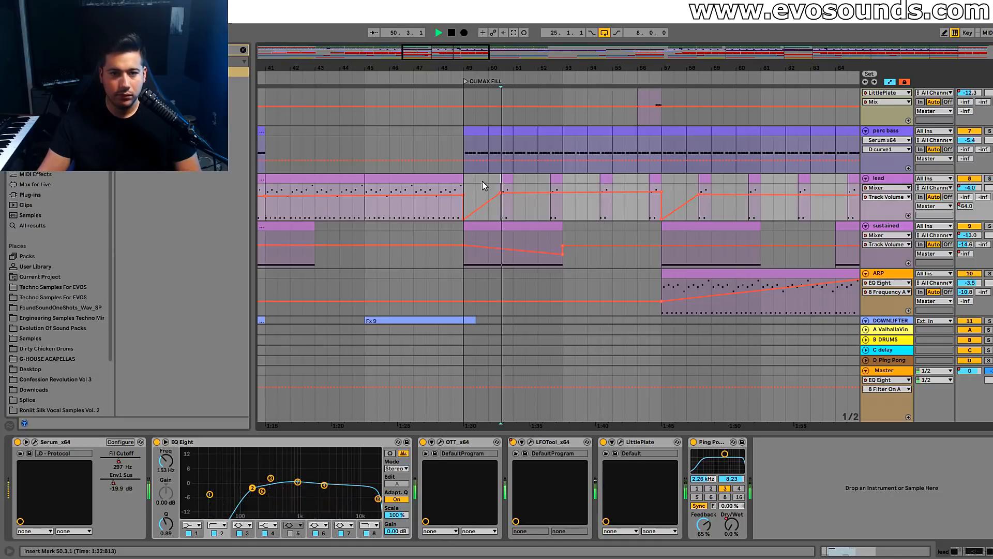
left_click(428, 171)
left_click(795, 216)
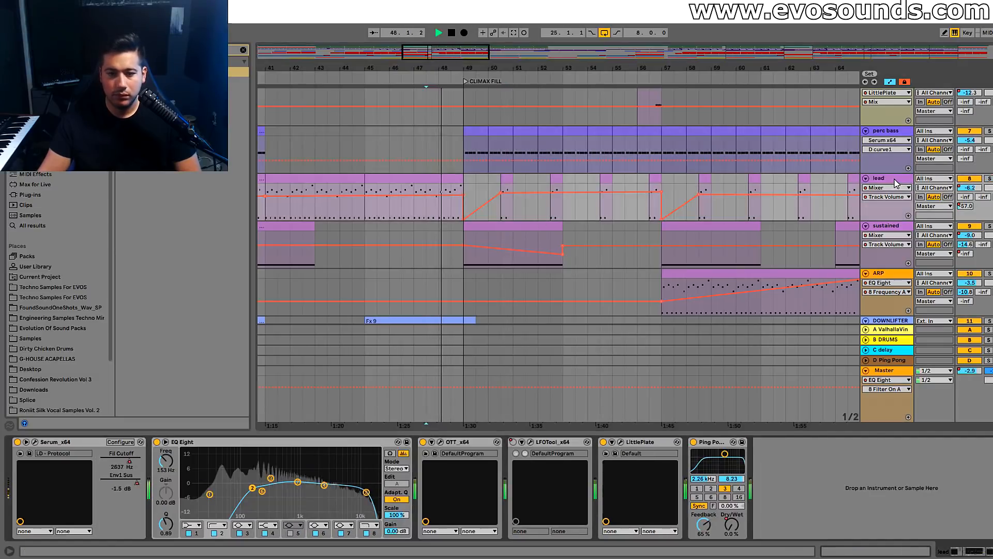
key("Tab")
key("Tab")
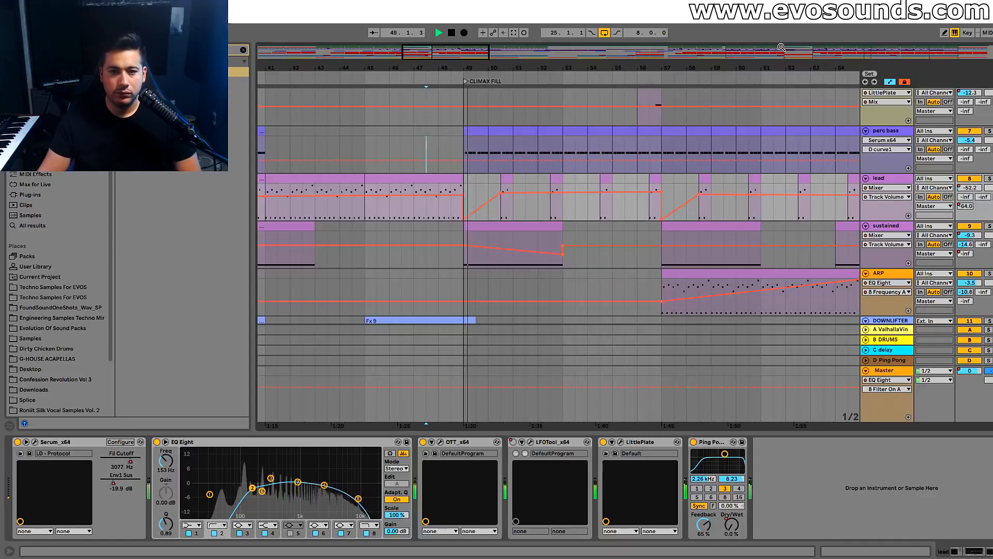
Set the unison of Osc A and Osc B to 4 in the sustained track's Serum and audition the climax fill clip
left_click(474, 226)
key("space")
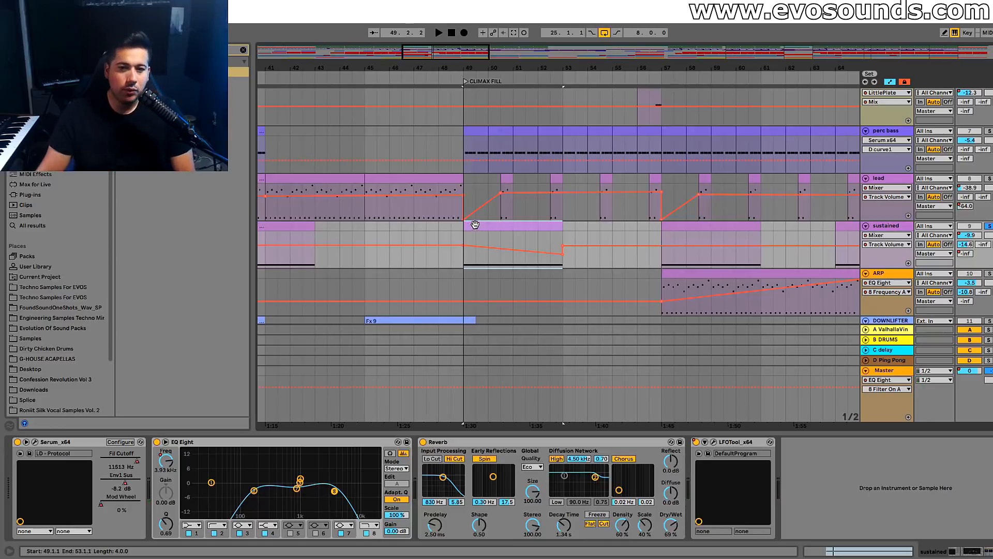
left_click(35, 443)
left_click_drag(486, 68, 410, 58)
left_click_drag(140, 289, 142, 282)
left_click_drag(284, 291, 285, 285)
left_click_drag(140, 288, 142, 286)
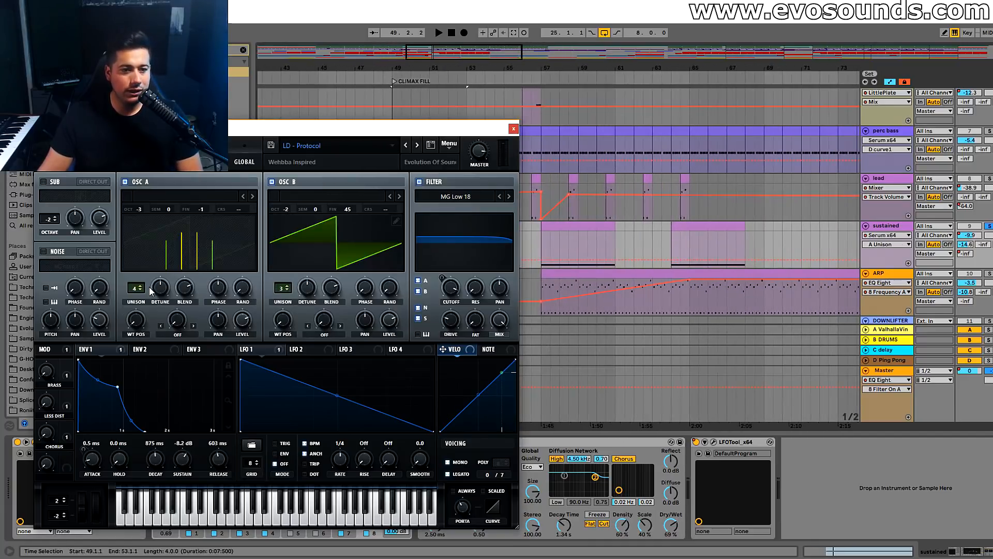
left_click_drag(284, 291, 284, 286)
key("space")
left_click(748, 285)
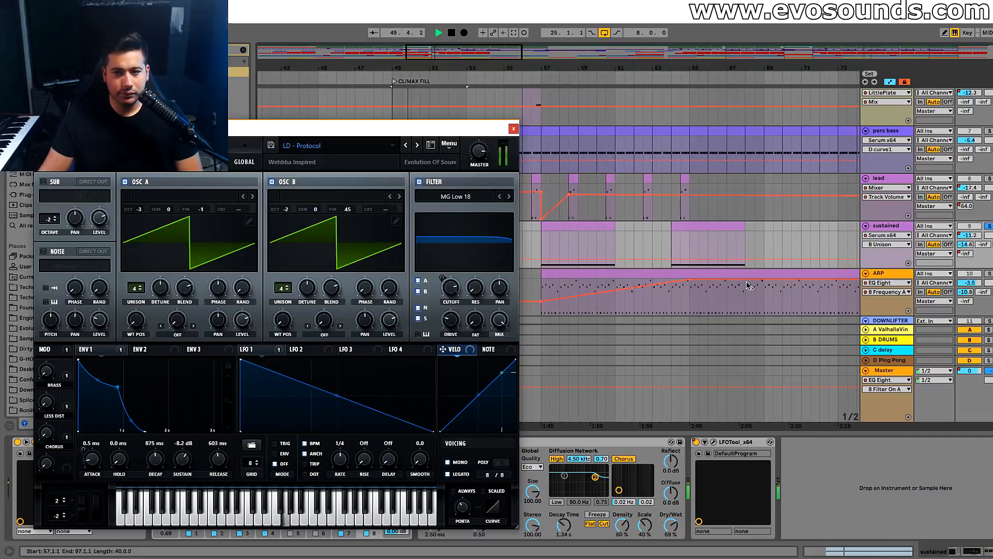
left_click(972, 237)
left_click(513, 129)
Raise the sustained track's volume automation to about -5.0 dB at bar 49 and -4.3 dB at bar 53
key("space")
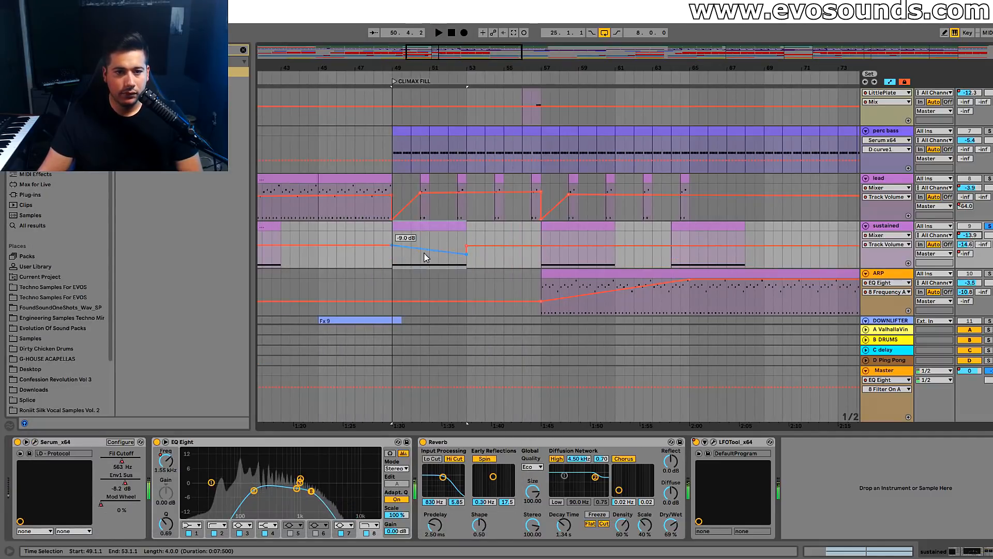
key("space")
key("Tab")
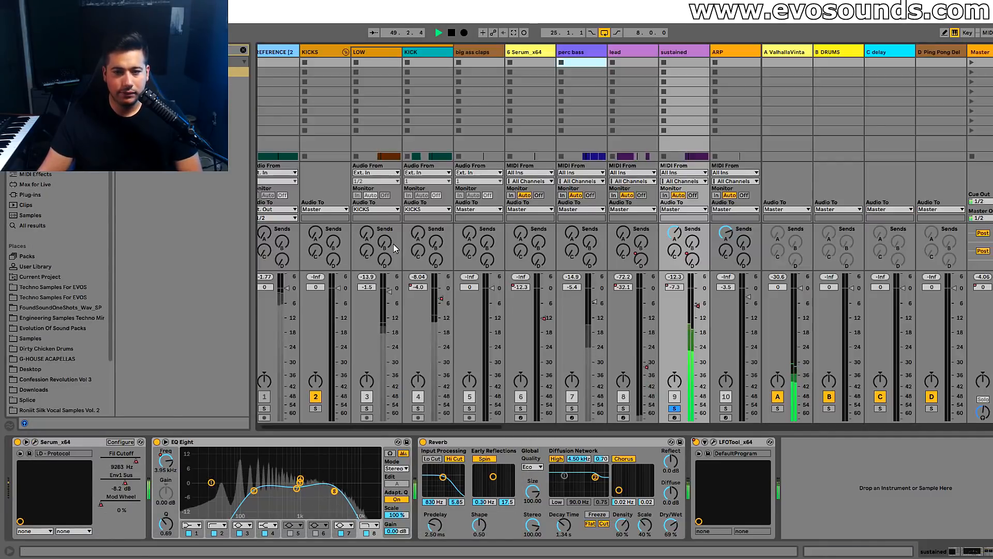
key("Tab")
left_click_drag(466, 245, 465, 253)
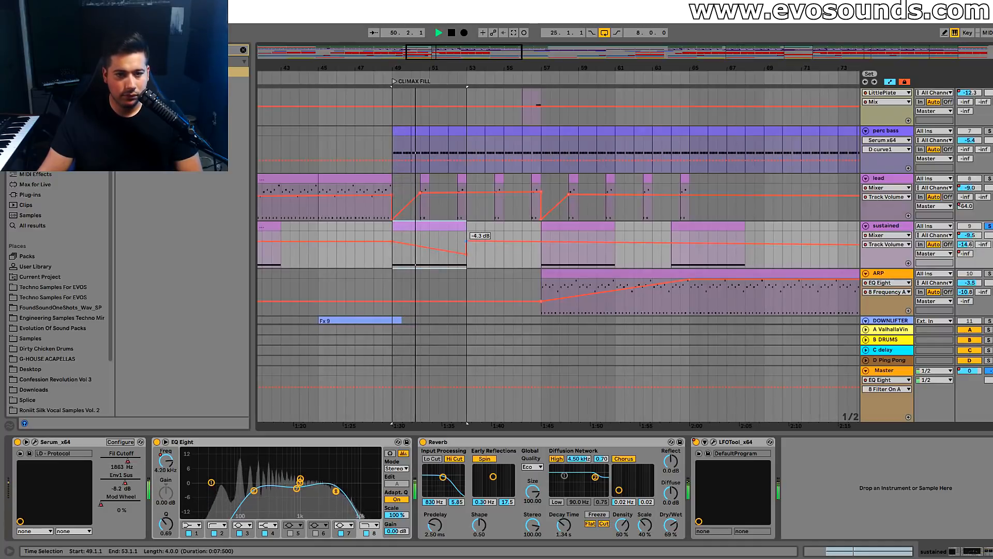
key("space")
key("space")
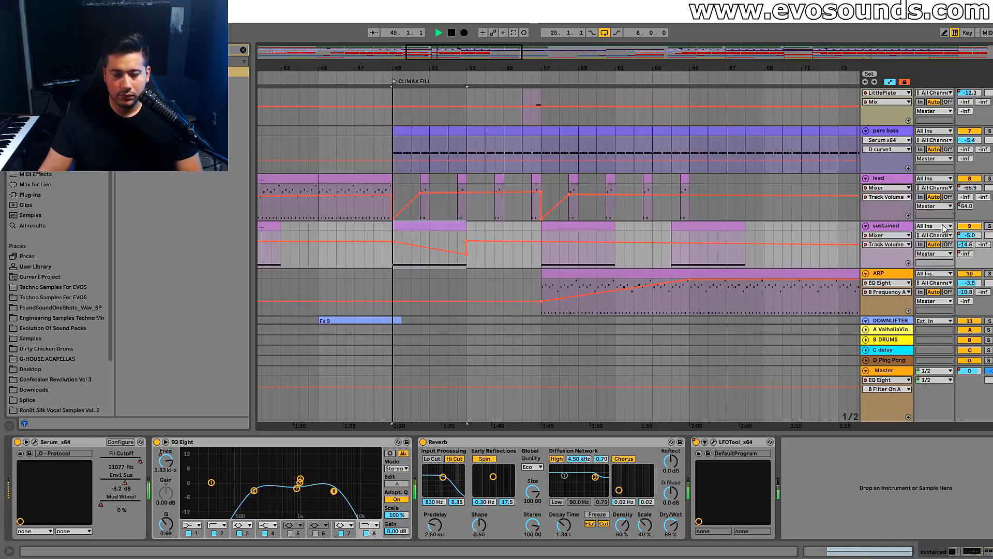
Audition the climax fill entry from bar 47 and the earlier sustained clip from around bar 40
left_click(367, 226)
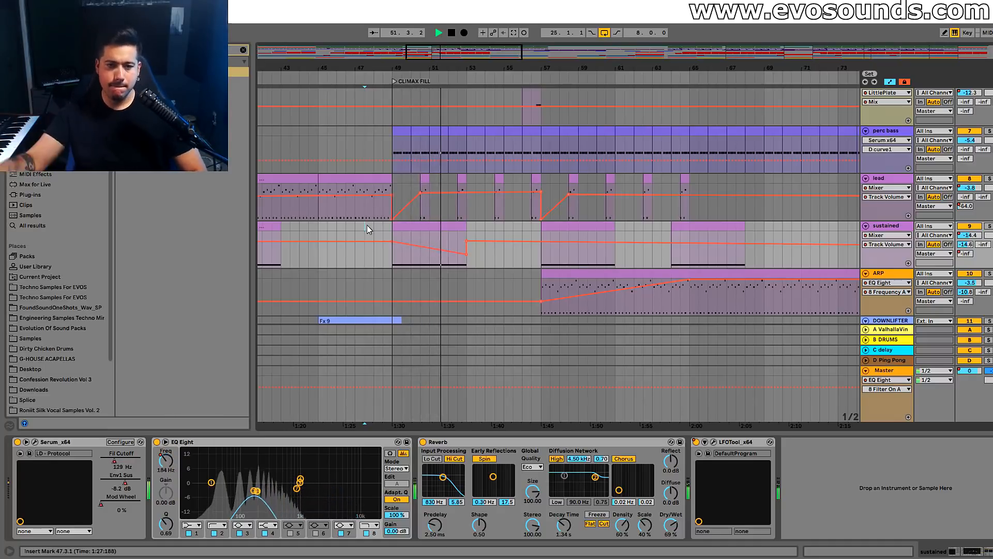
key("space")
key("minus")
left_click(405, 219)
key("space")
left_click(898, 230)
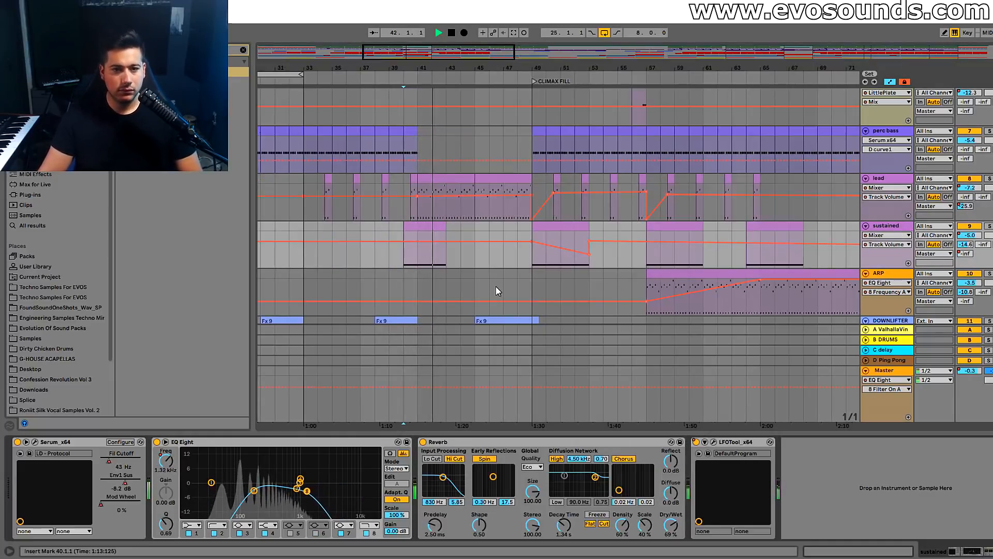
left_click(391, 223)
key("space")
Shape the sustained clip's volume automation from about -2.5 dB at bar 40 up to 0.0 dB at bar 43
left_click_drag(496, 68, 637, 112)
left_click(968, 247)
left_click(425, 254)
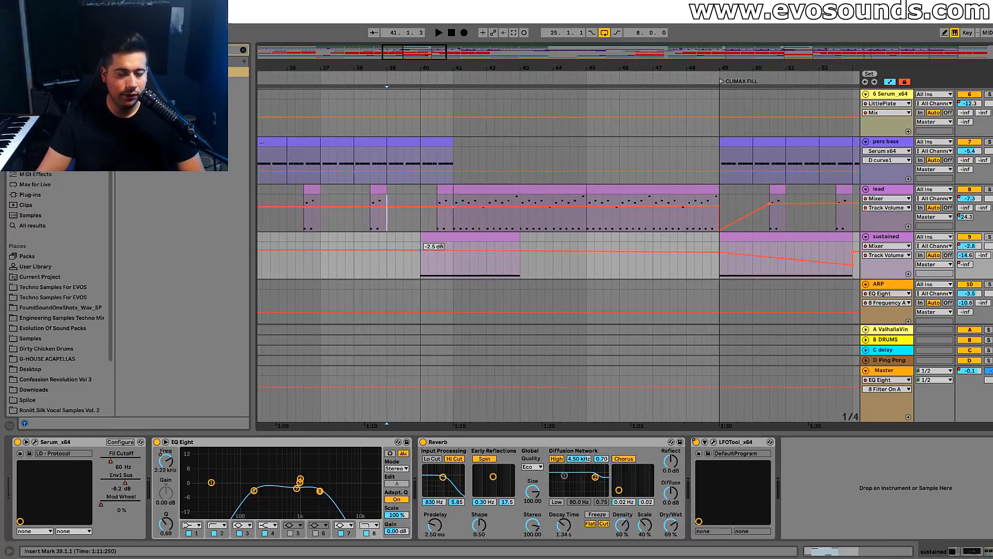
left_click(521, 250)
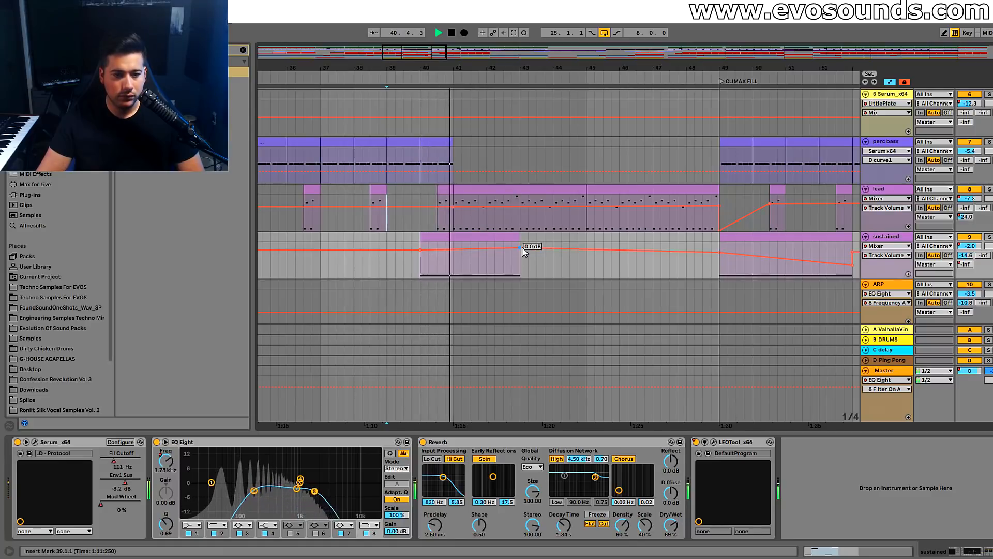
Solo the sustained track and reshape its Serum Fil Cutoff automation to peak at bar 41 and fall back by bar 42
key("space")
key("space")
left_click(989, 238)
left_click(451, 236)
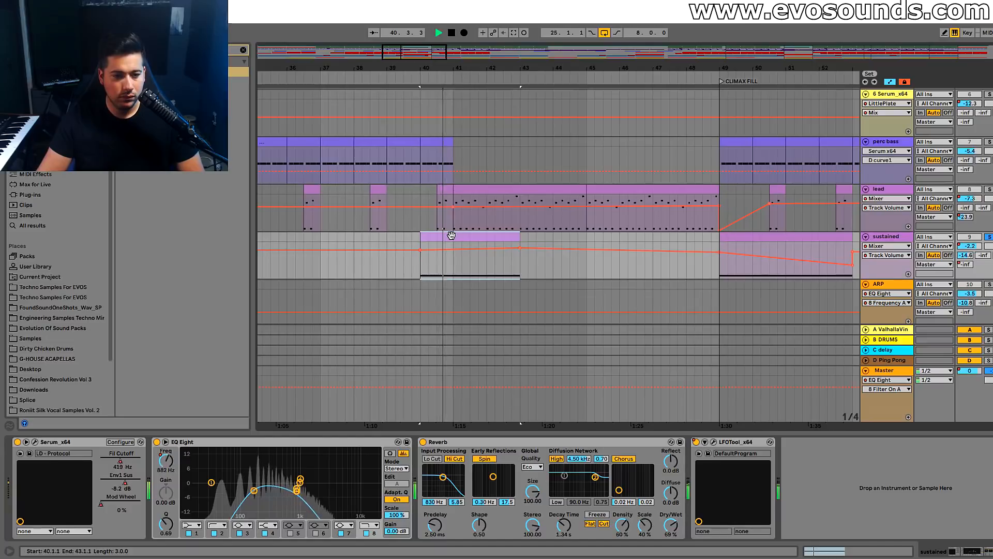
key("space")
left_click(120, 454)
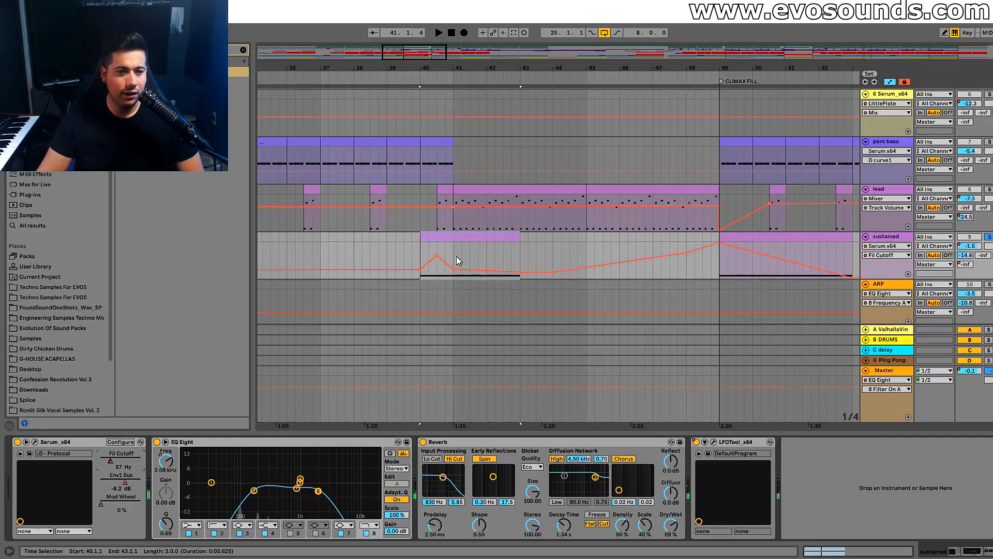
mouse_move(451, 269)
left_mouse_down()
mouse_move(487, 269)
mouse_move(453, 251)
left_mouse_up()
Unsolo the sustained track and audition its filter sweep from bar 40 in the full mix
key("space")
left_click(988, 237)
key("space")
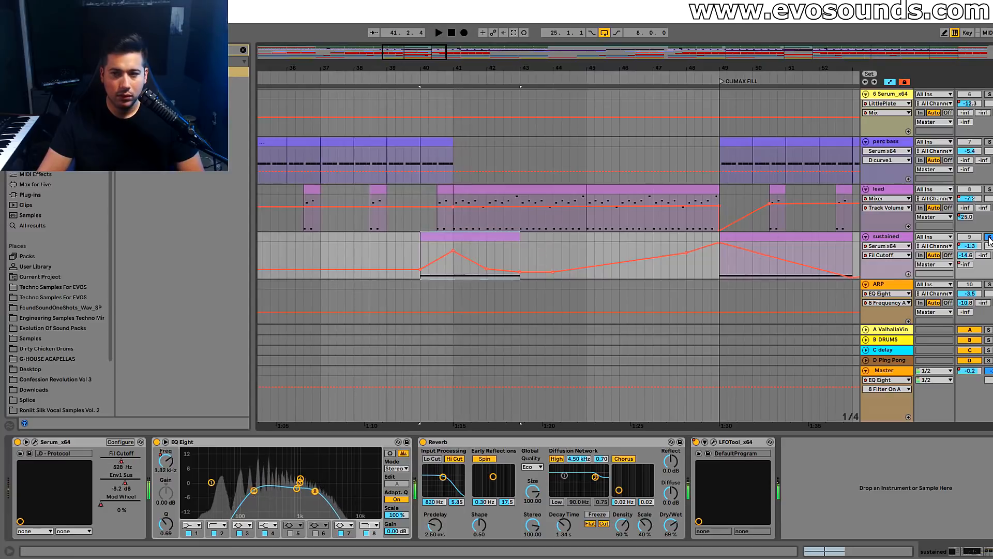
key("space")
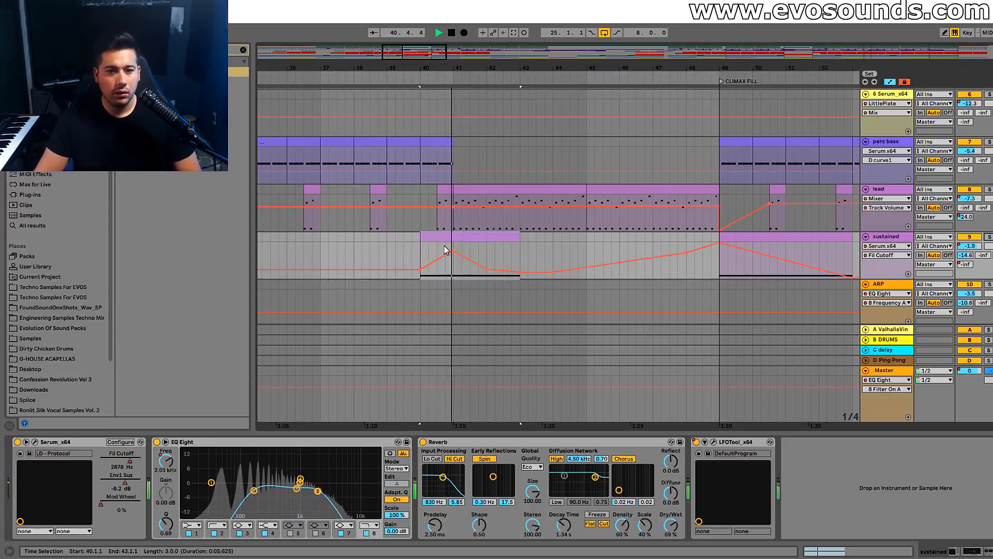
key("space")
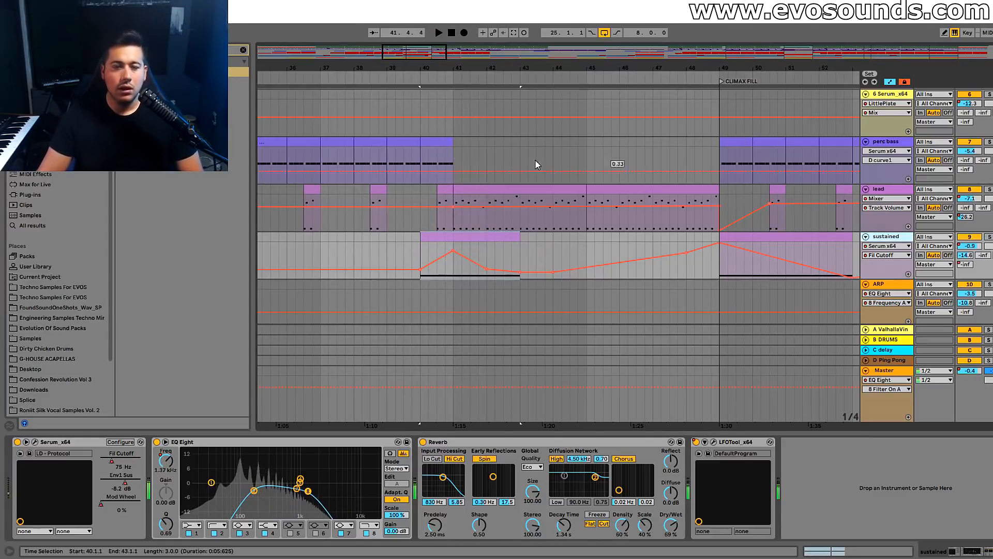
Clear the browser search
left_click(243, 50)
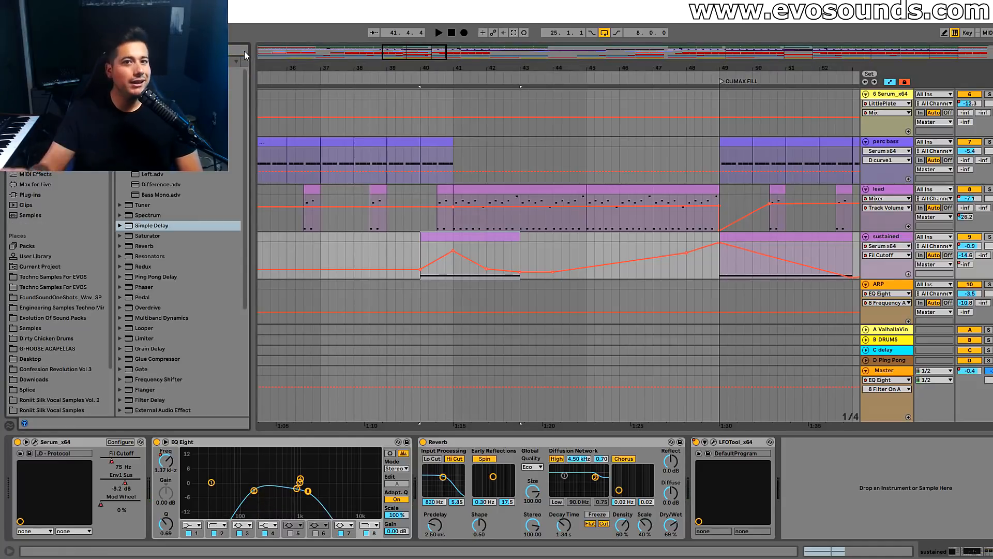
Insert the Bass Mono preset between EQ Eight and Reverb on the sustained track and set its bass frequency to 161 Hz
left_click(245, 52)
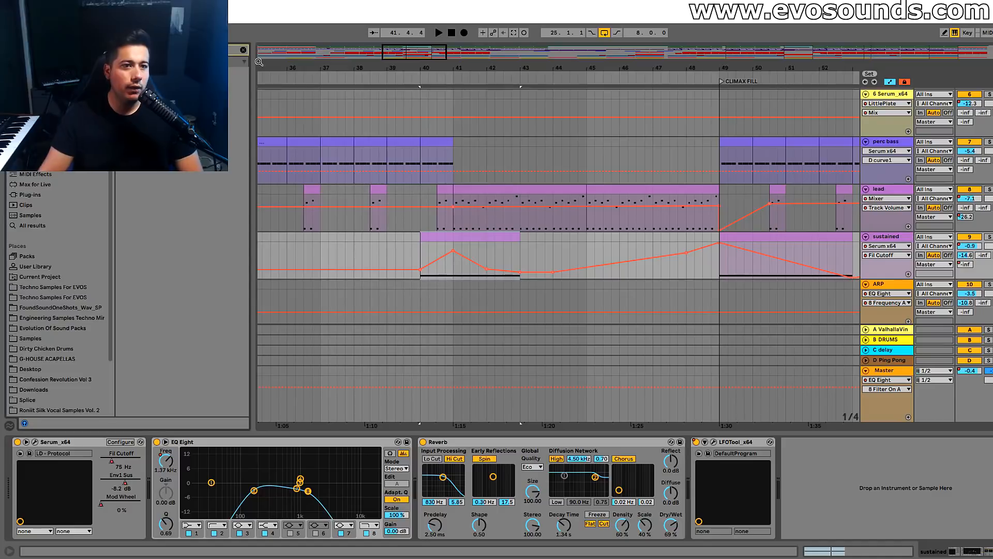
left_click_drag(165, 92, 384, 469)
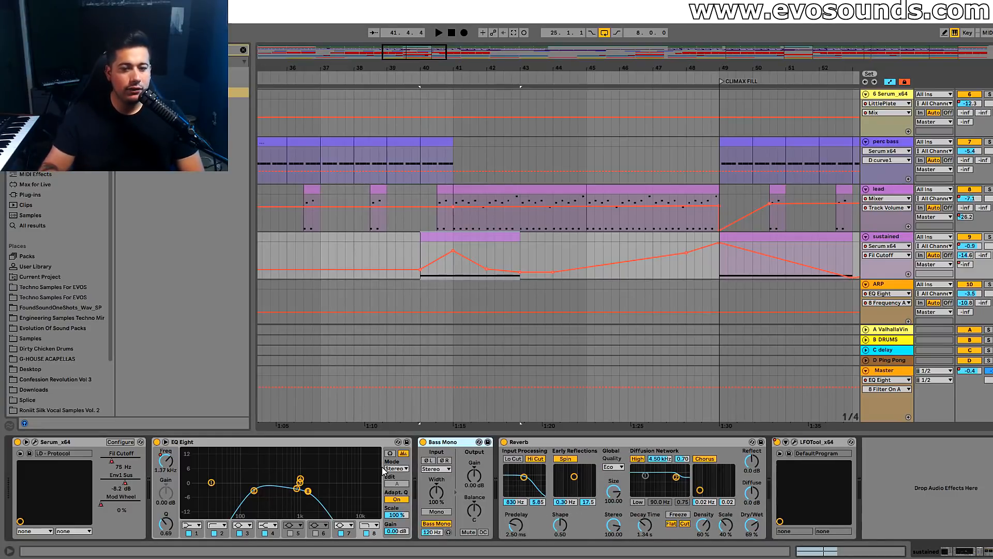
left_click(431, 531)
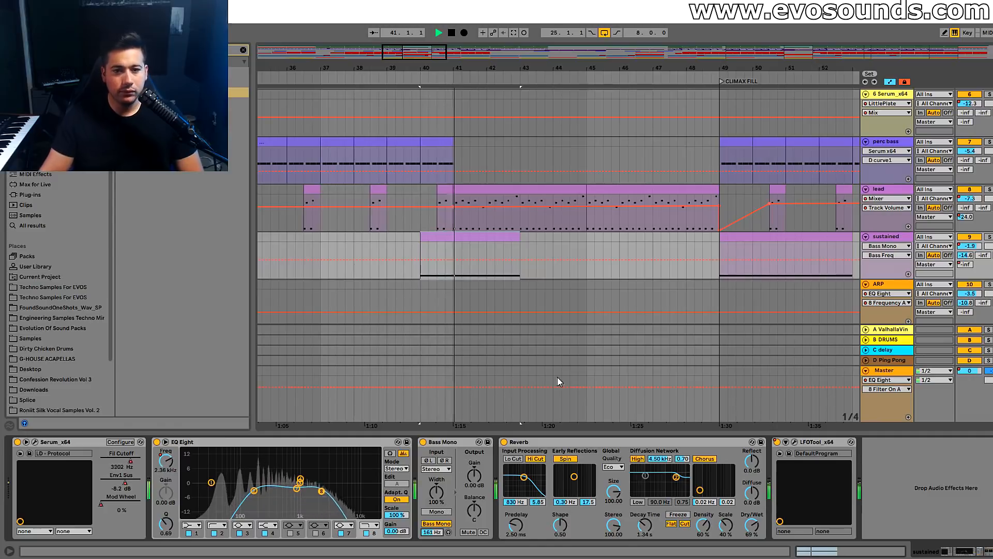
key("space")
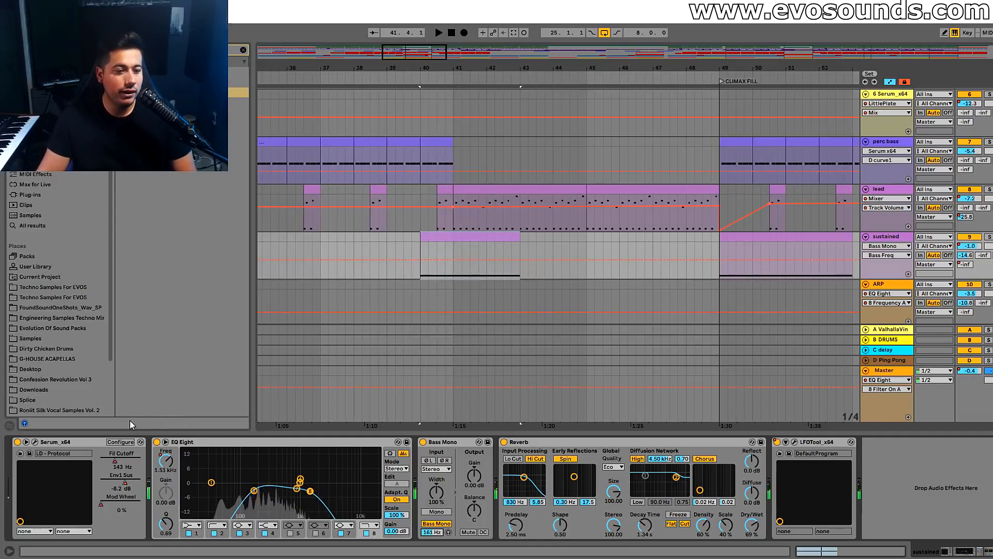
Raise the bar 41 peaks of the sustained track's Fil Cutoff and EQ Eight 8 Frequency A automation, and re-enable overridden automation
left_click(116, 464)
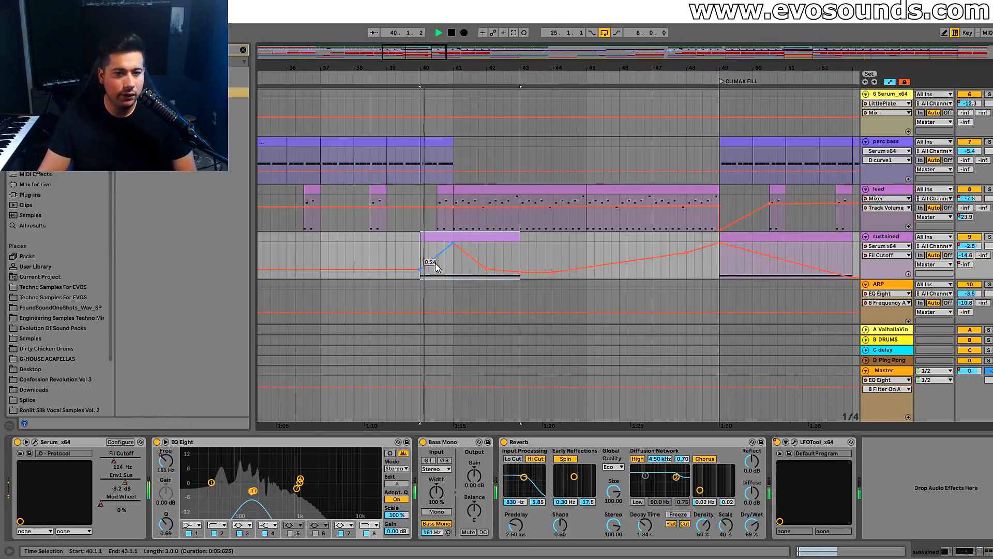
key("ctrl+z")
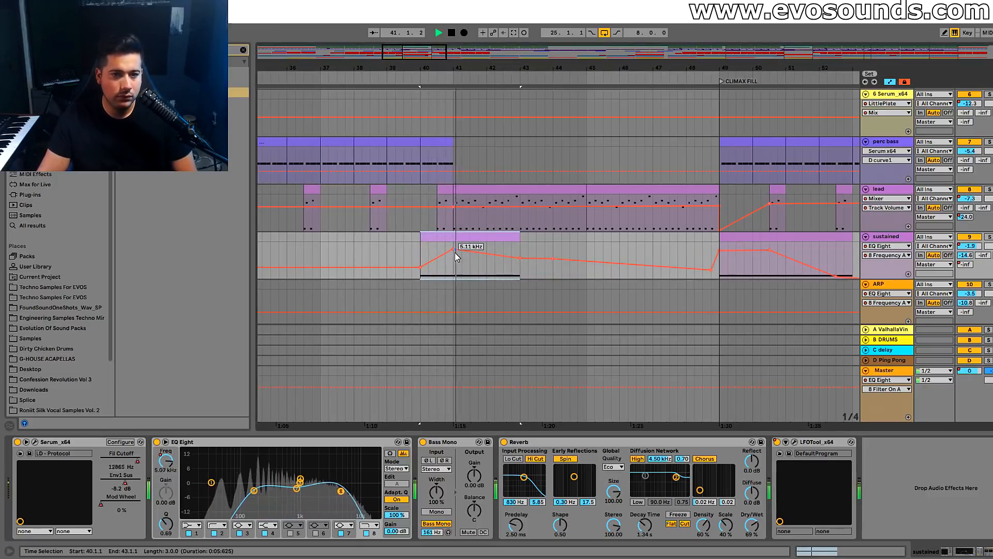
key("space")
key("space")
left_click_drag(453, 249, 453, 247)
left_click(132, 461)
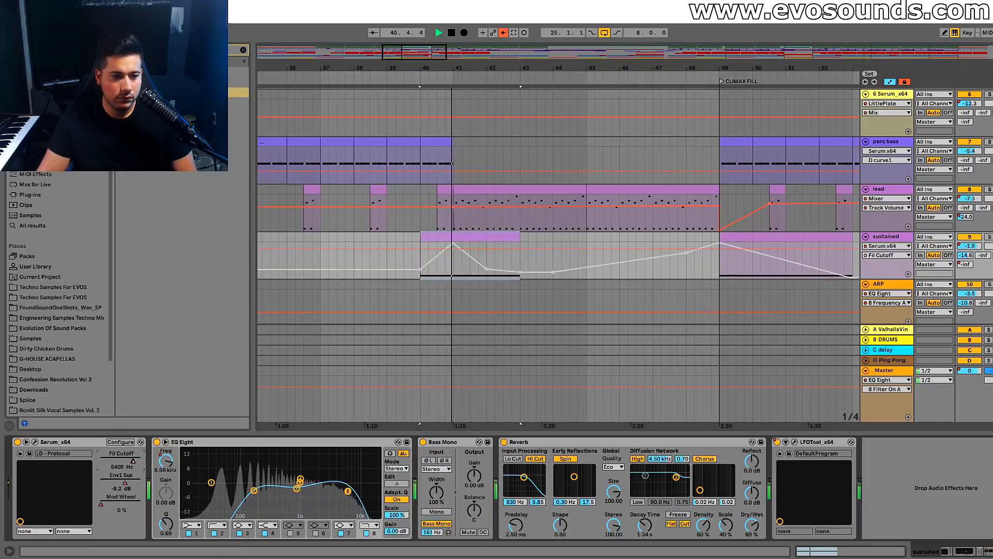
key("space")
left_click(504, 36)
key("space")
Remove the sustained track's Fil Cutoff breakpoint at bar 42 and extend its EQ Eight 8 Frequency A descent to bar 45
left_click(486, 269)
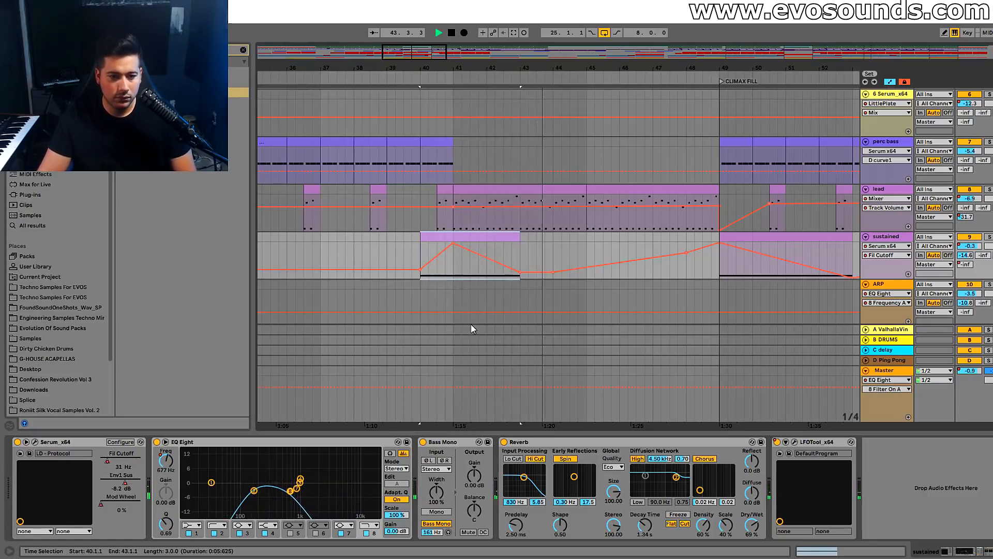
left_click_drag(520, 272, 544, 273)
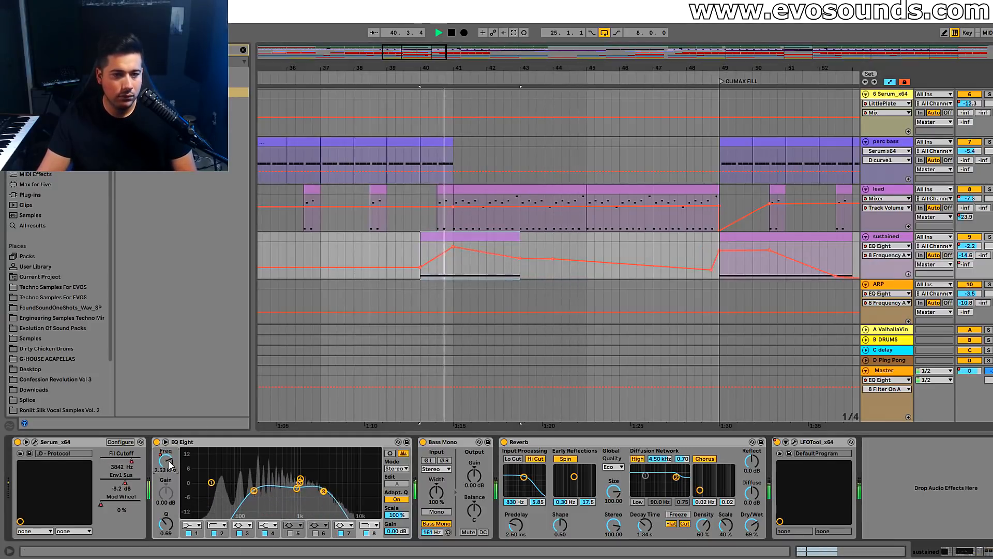
left_click_drag(519, 257, 587, 267)
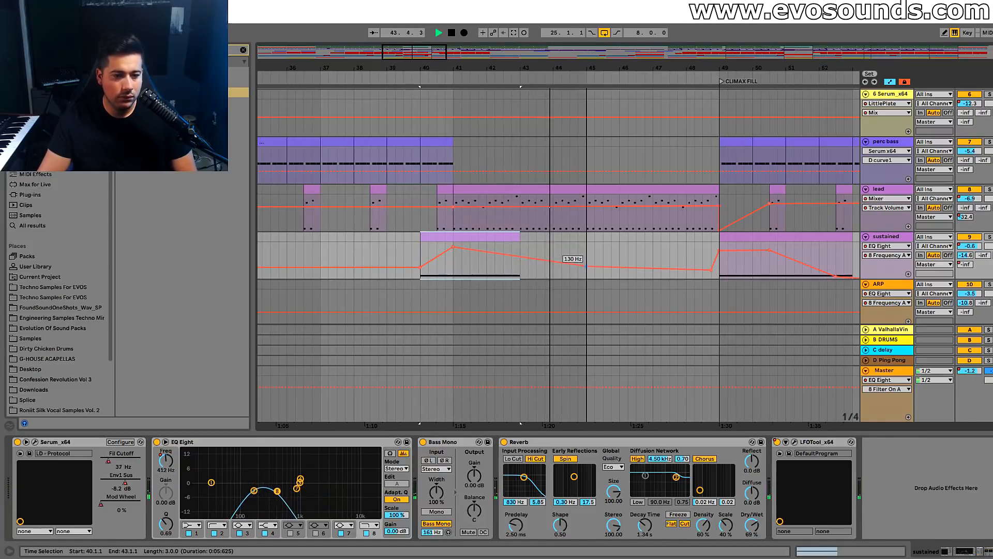
key("space")
Set the ENV 1 release to 1.14 s in the sustained track's Serum and try a sustain of -5.6 dB
left_click(35, 443)
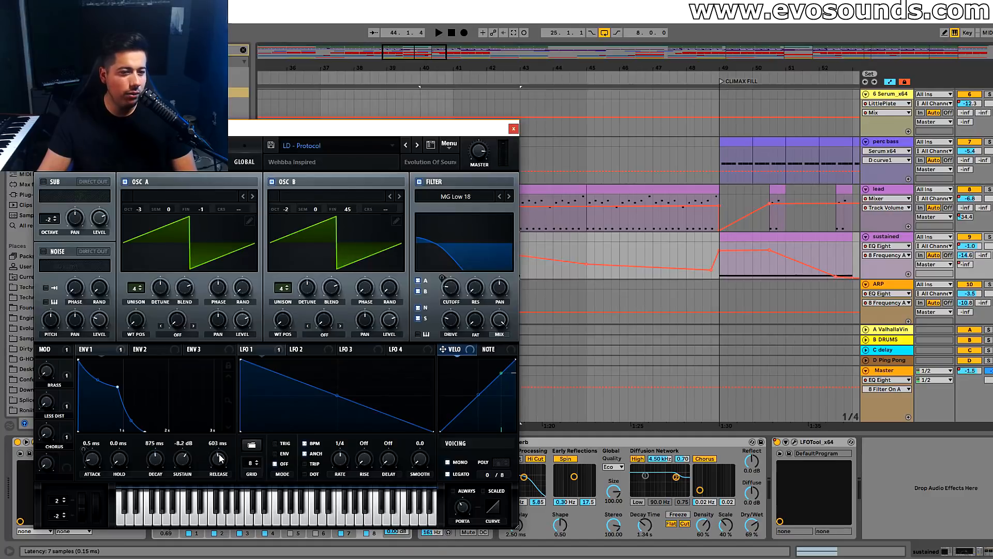
key("space")
left_click_drag(221, 456, 188, 453)
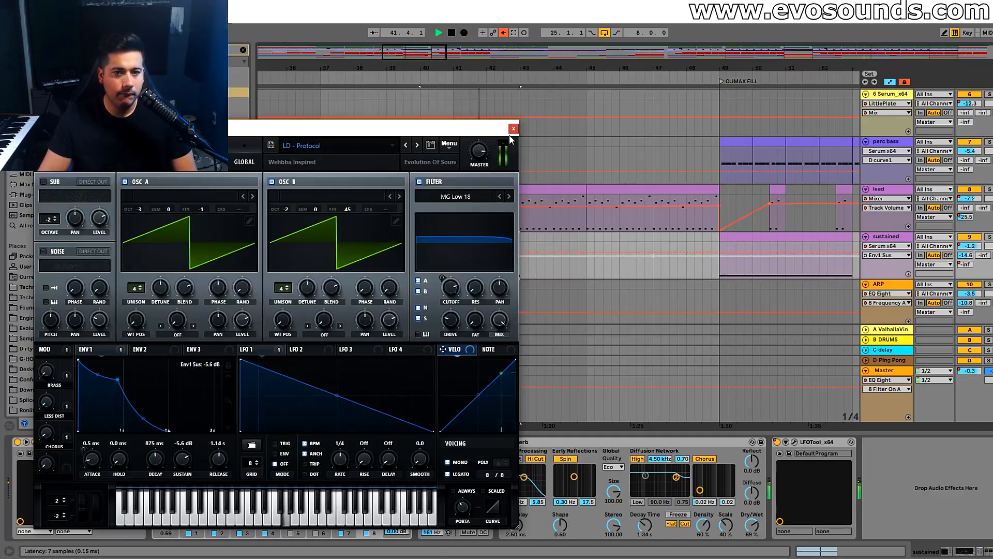
left_click(512, 129)
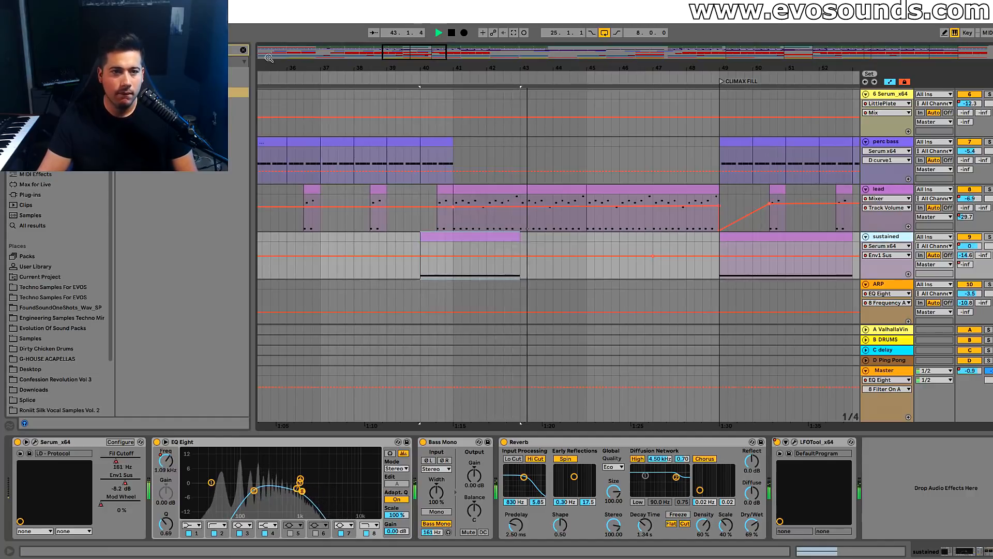
Set the sustained track's Reverb Dry/Wet to 51% and lower its volume automation to about -7 dB at bar 40 and -8 dB at bar 43
left_click(745, 528)
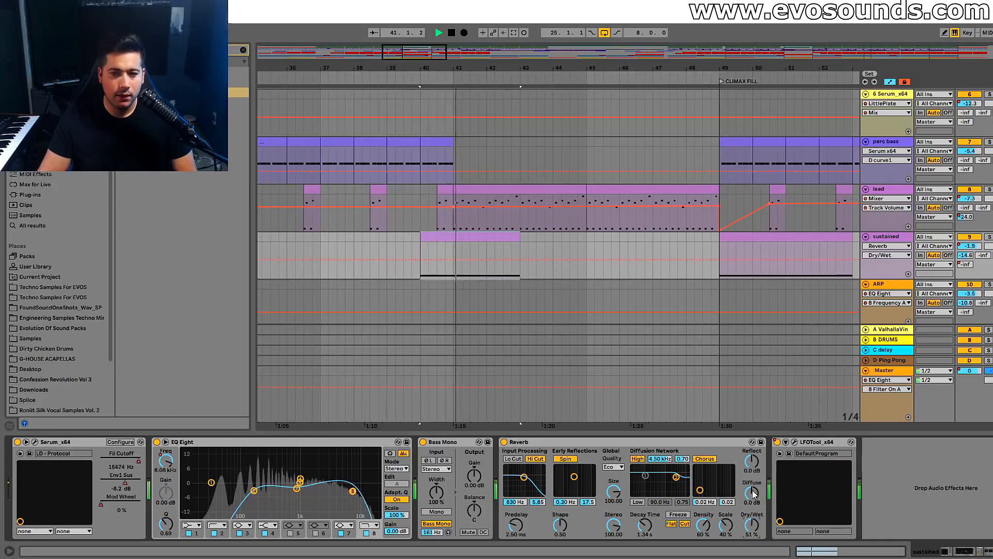
left_click(957, 245)
key("space")
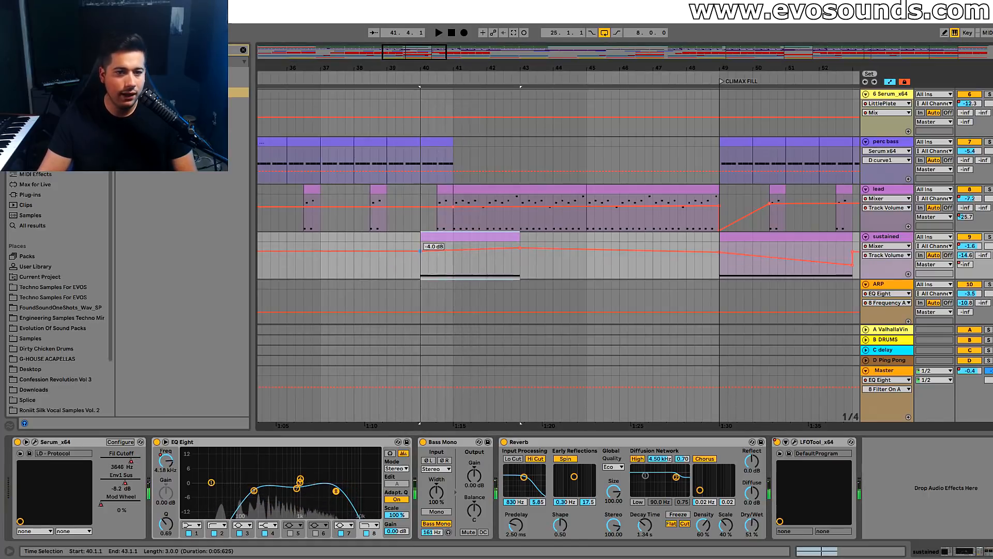
left_click_drag(519, 249, 524, 258)
key("space")
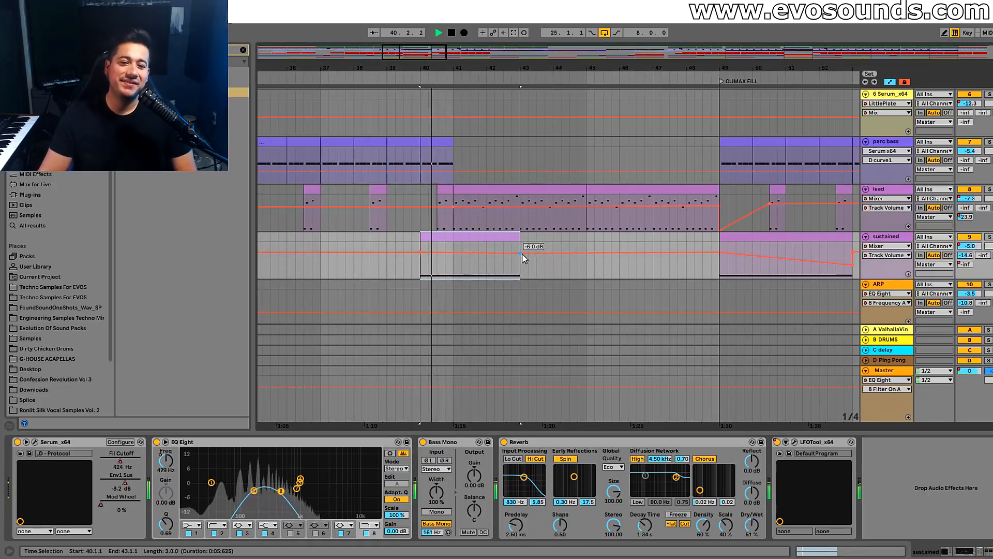
left_click_drag(419, 253, 420, 255)
key("space")
key("space")
left_click_drag(521, 254, 522, 256)
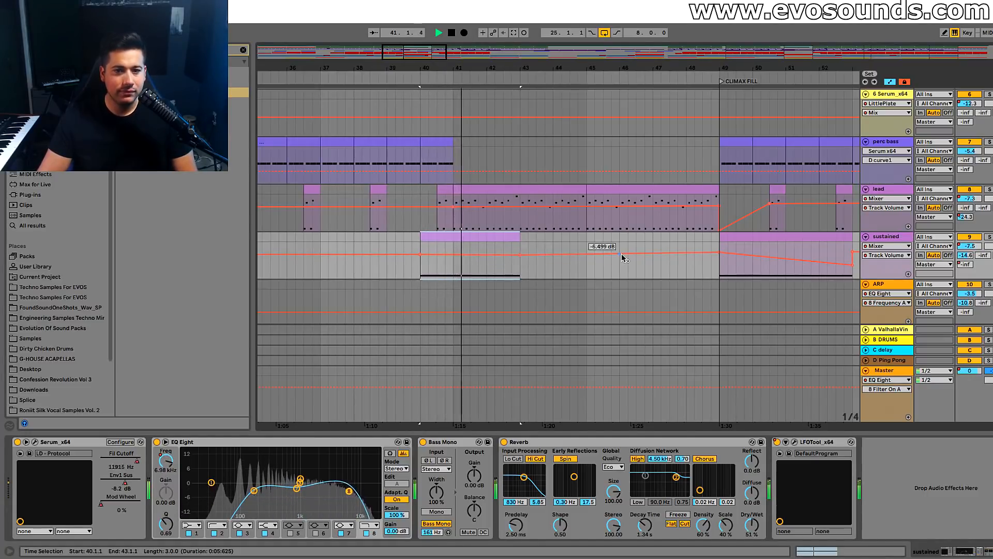
Lower the sustained track's EQ Eight 2 Frequency A automation at bar 40 and clear its dip at bar 43, auditioning the transition
left_click(885, 236)
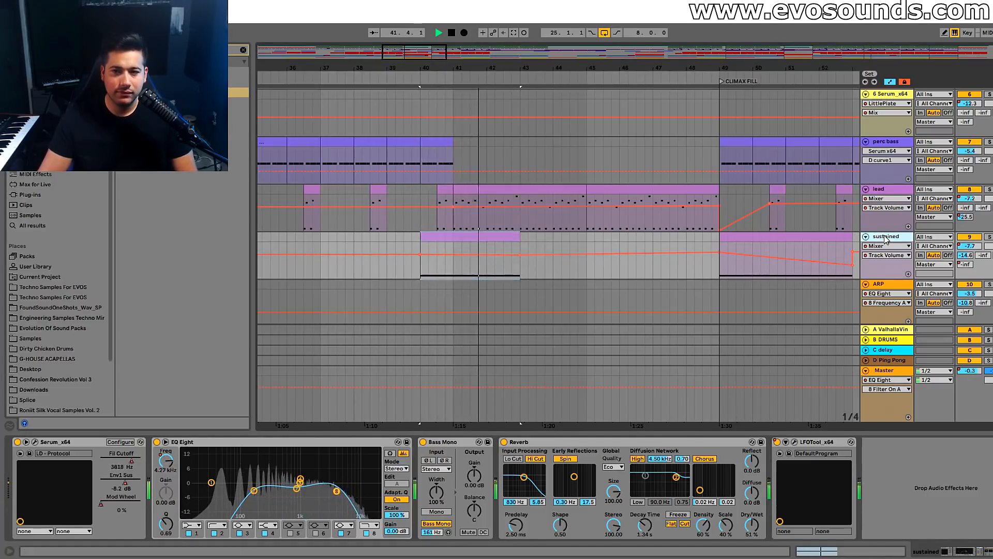
left_click(254, 490)
left_click(166, 463)
left_click_drag(421, 265, 421, 267)
key("space")
key("space")
left_click_drag(520, 267, 520, 271)
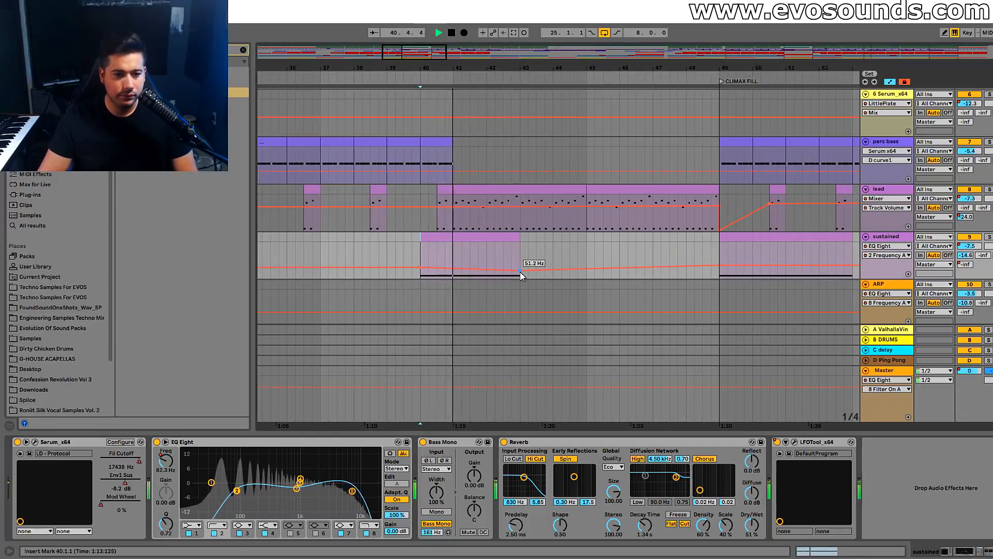
left_click_drag(515, 275, 520, 271)
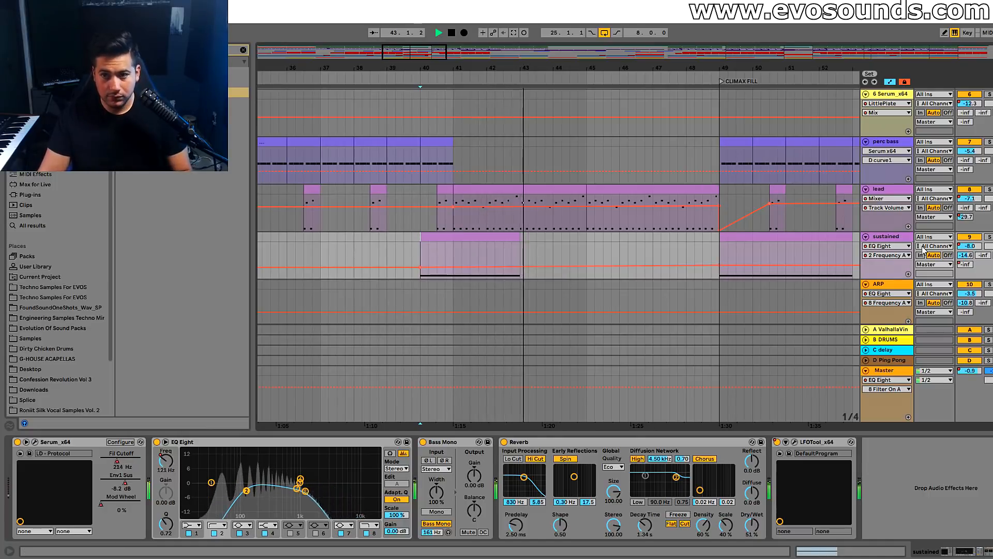
key("space")
key("space")
Examine the Serum effects, Brass macro and oscillator settings of the sustained track during playback
left_click(34, 442)
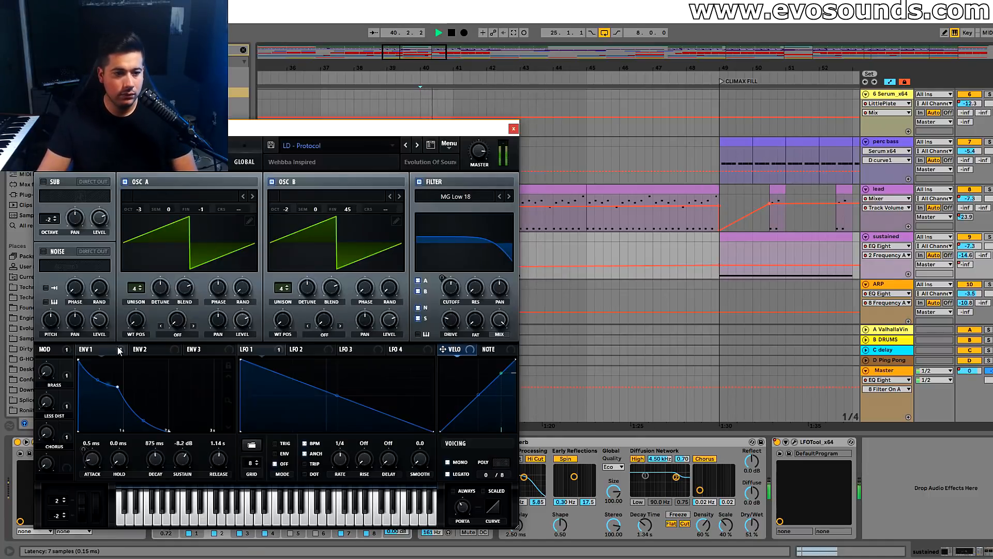
left_click(167, 158)
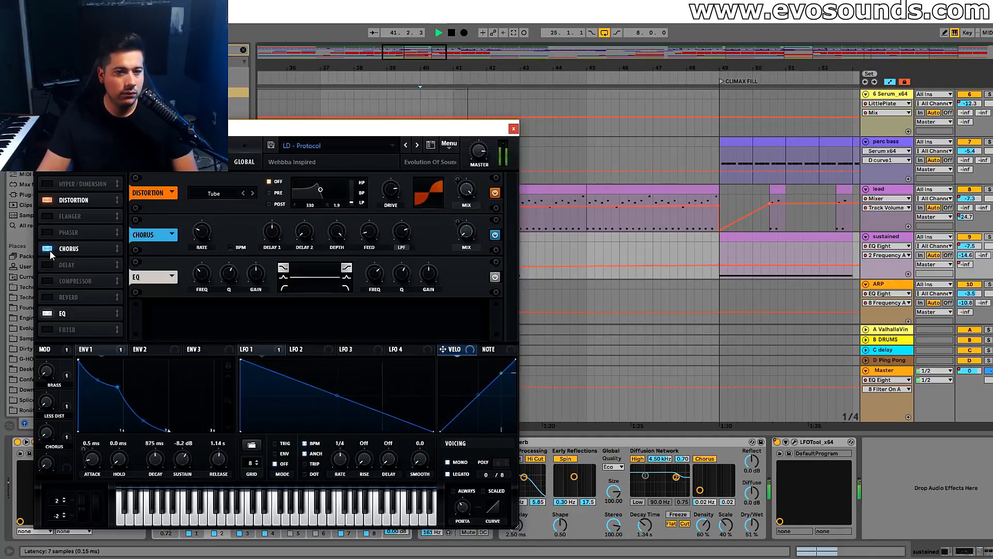
left_click(50, 378)
key("space")
key("space")
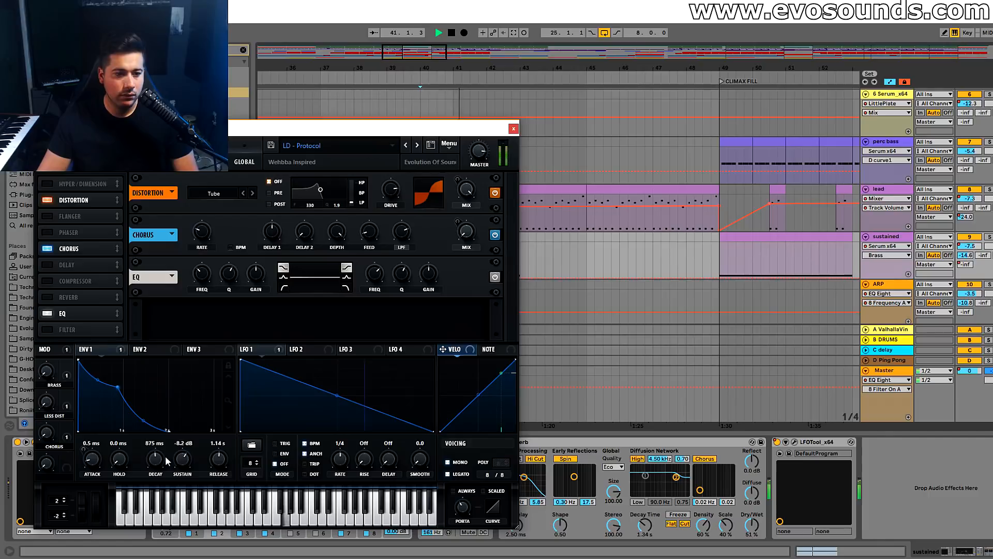
left_click(142, 162)
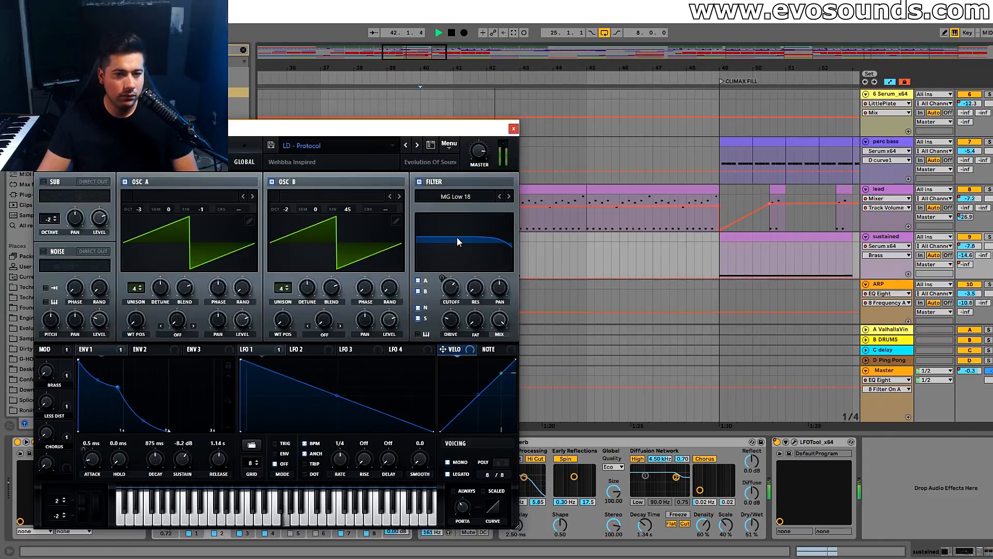
left_click(513, 129)
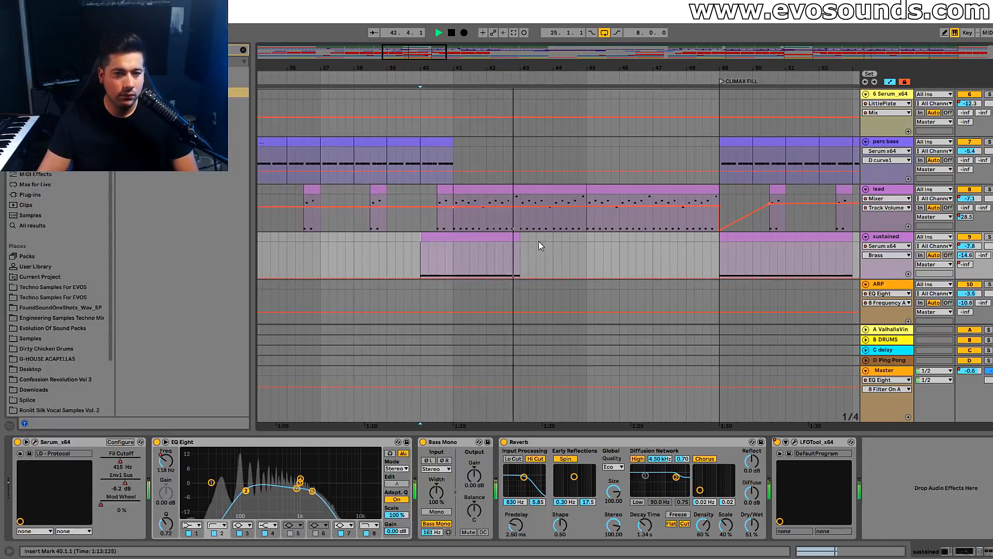
Add a Ping Pong Delay between Reverb and LFOTool on the sustained track and set its Dry/Wet to 65%
left_click(243, 51)
left_click(243, 51)
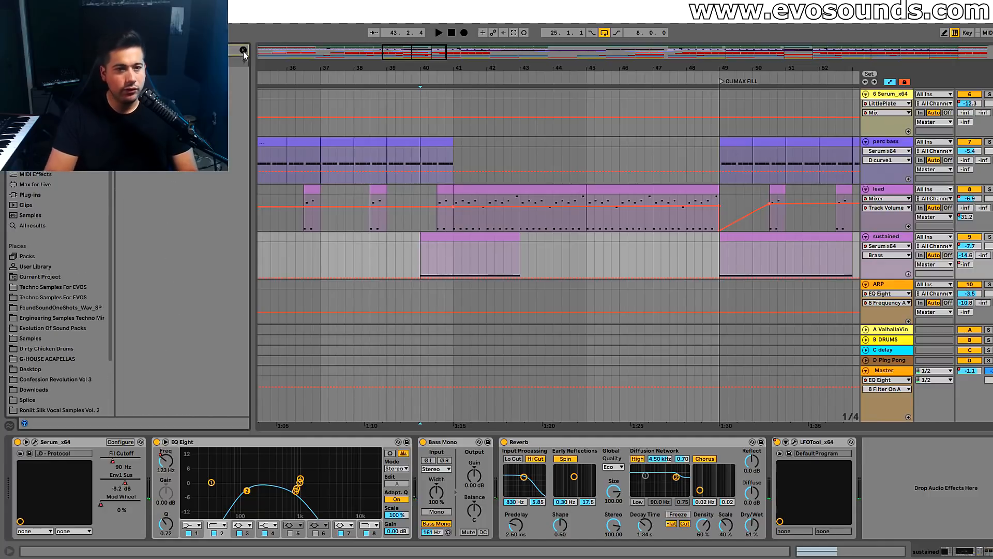
left_click_drag(758, 429, 803, 462)
key("space")
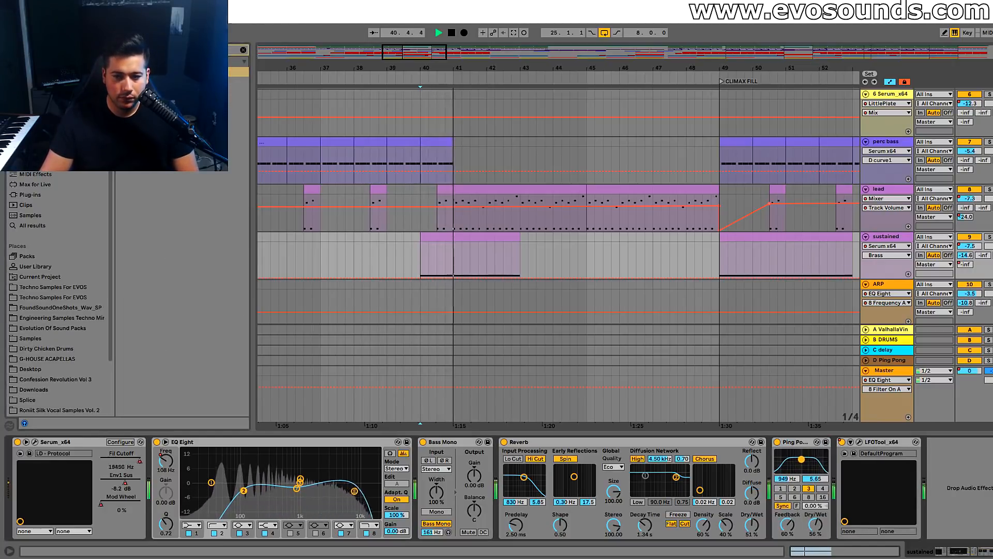
left_click_drag(815, 526, 816, 521)
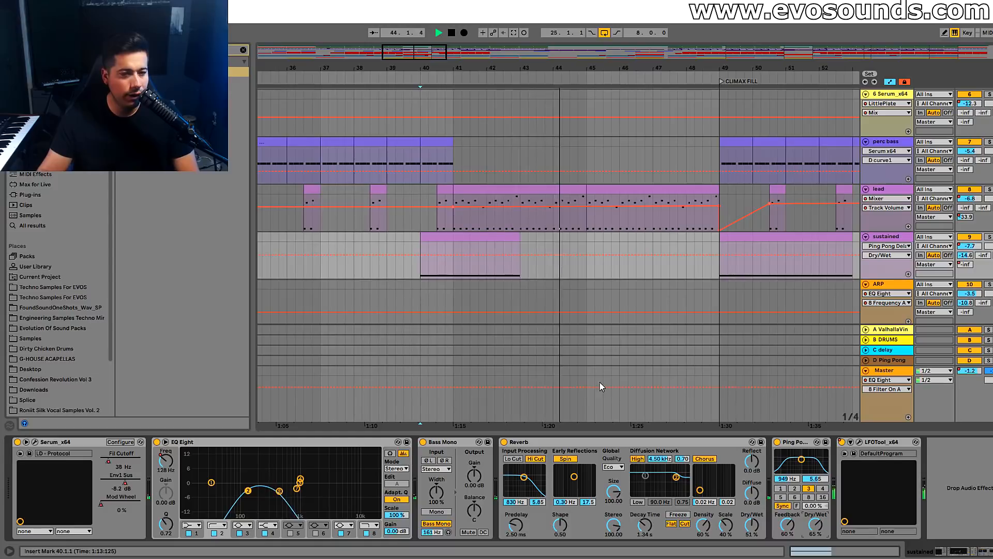
key("space")
key("space")
Rebalance the sustained clip's volume automation from bar 40, trying about -6 dB and settling at about -8.9 dB by bar 43
left_click(966, 247)
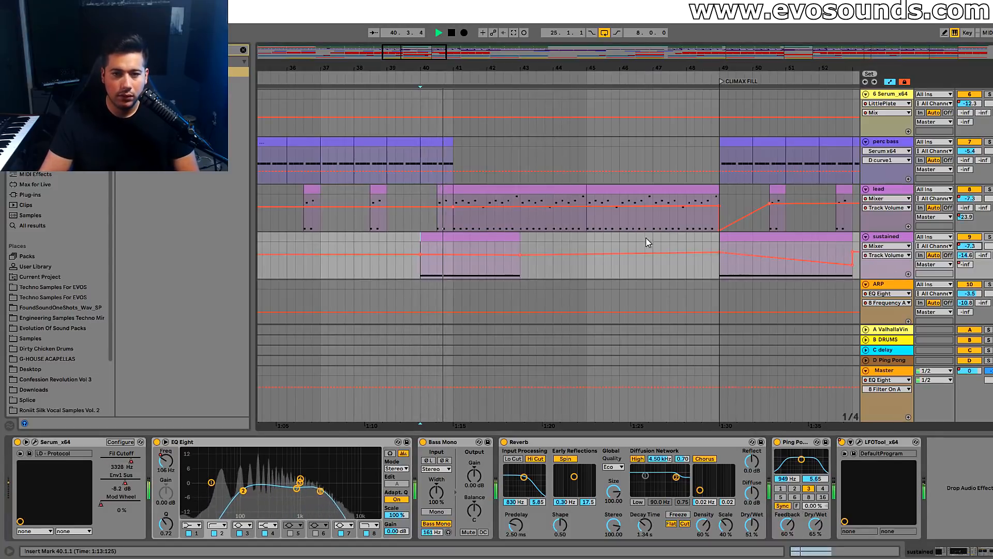
left_click_drag(420, 255, 420, 253)
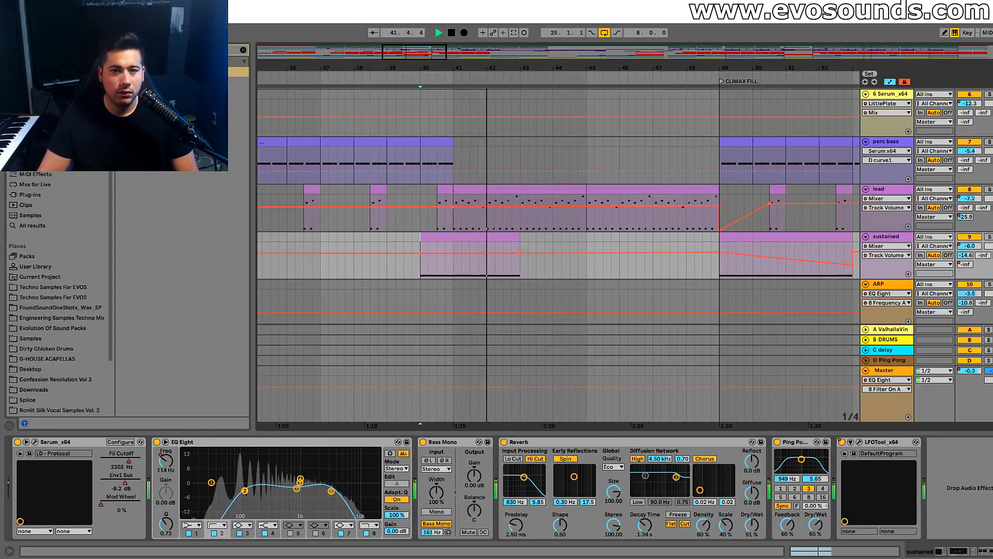
left_click_drag(602, 68, 542, 67)
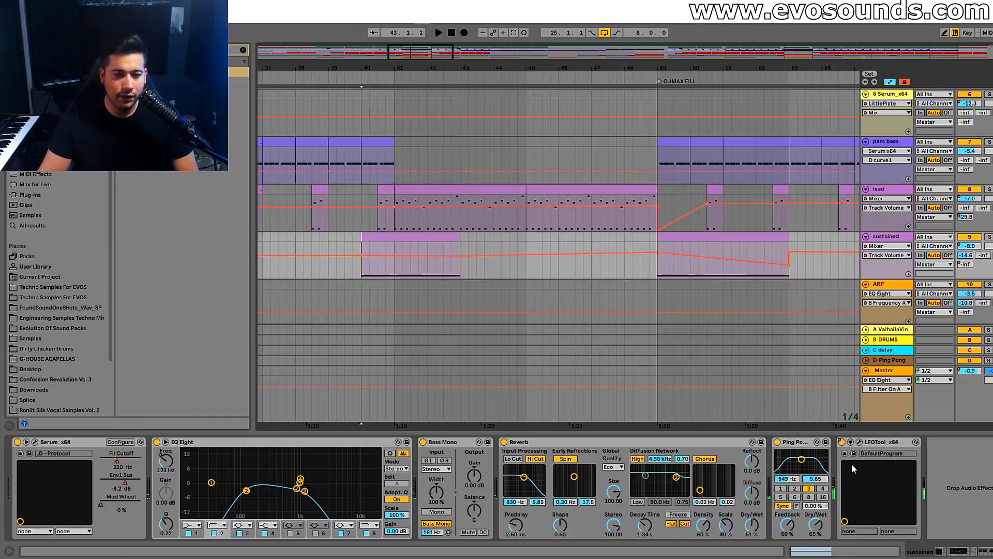
Set the sustained track's Ping Pong Delay feedback to 37% and its Dry/Wet to 52%
left_click_drag(792, 526, 792, 531)
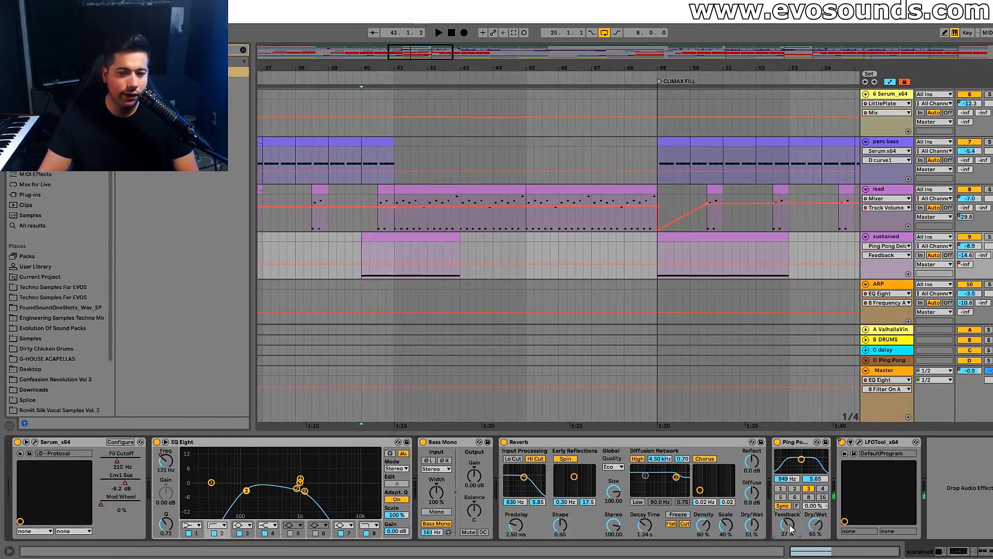
key("space")
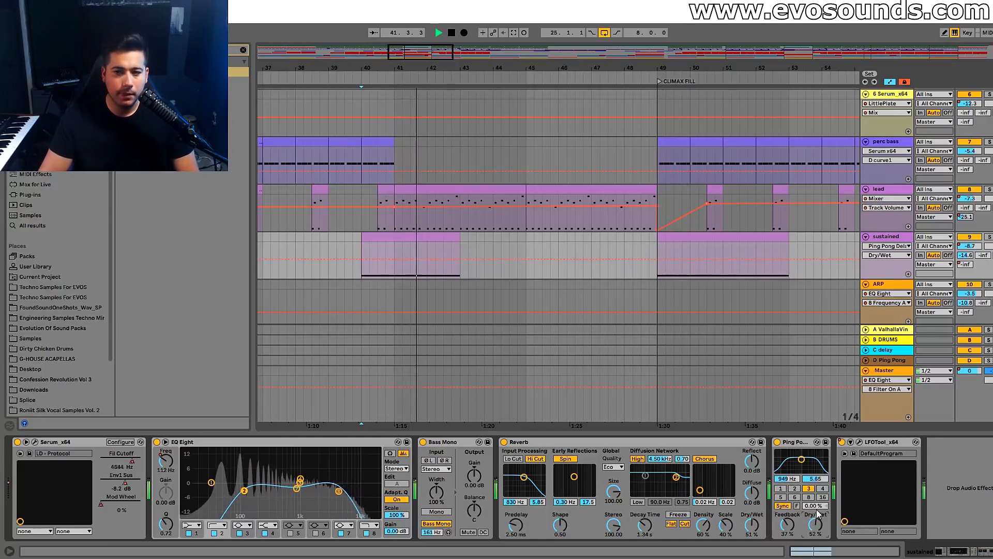
Delete the Evolution Of Sound - Downlifter 9 clip that starts the break at bar 41
scroll(569, 324, "down", 10)
key("space")
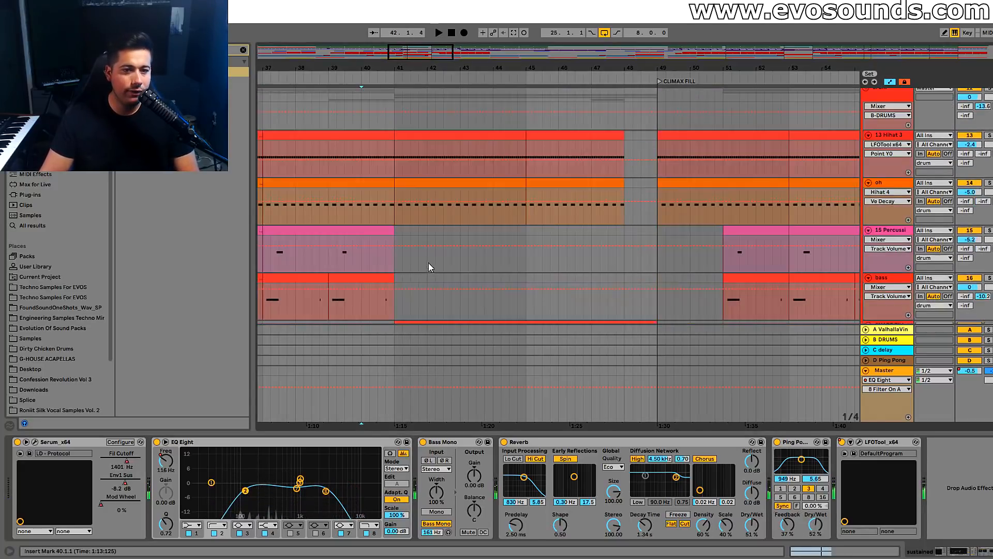
scroll(430, 256, "down", 5)
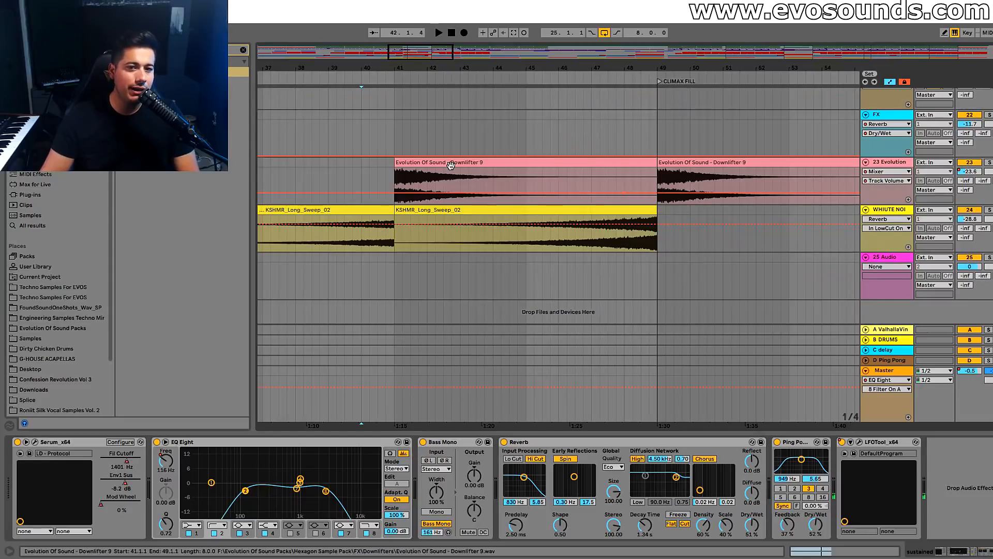
left_click(449, 171)
left_click_drag(428, 55, 439, 51)
key("Delete")
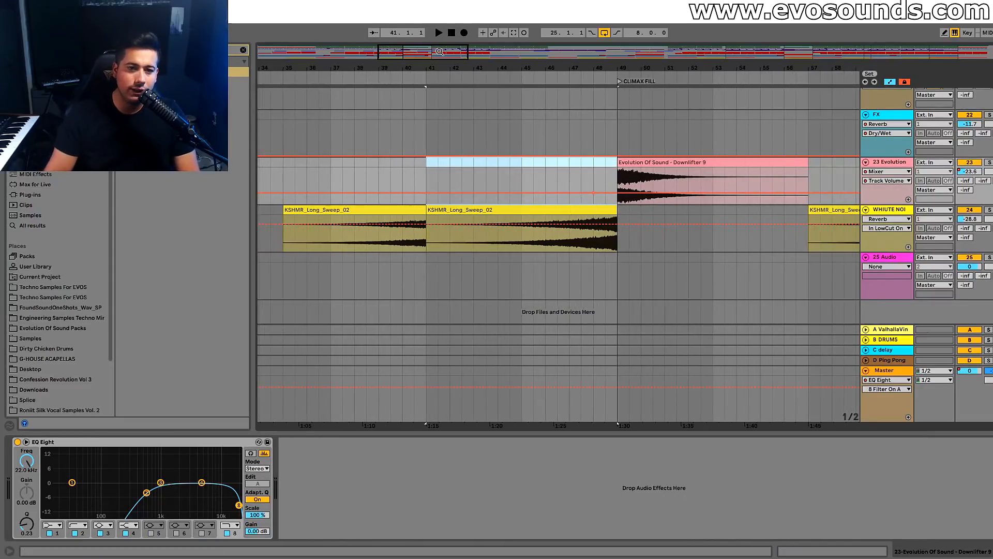
Audition the transition into the break from bar 39 without the downlifter while reviewing the tracks
scroll(422, 157, "up", 3)
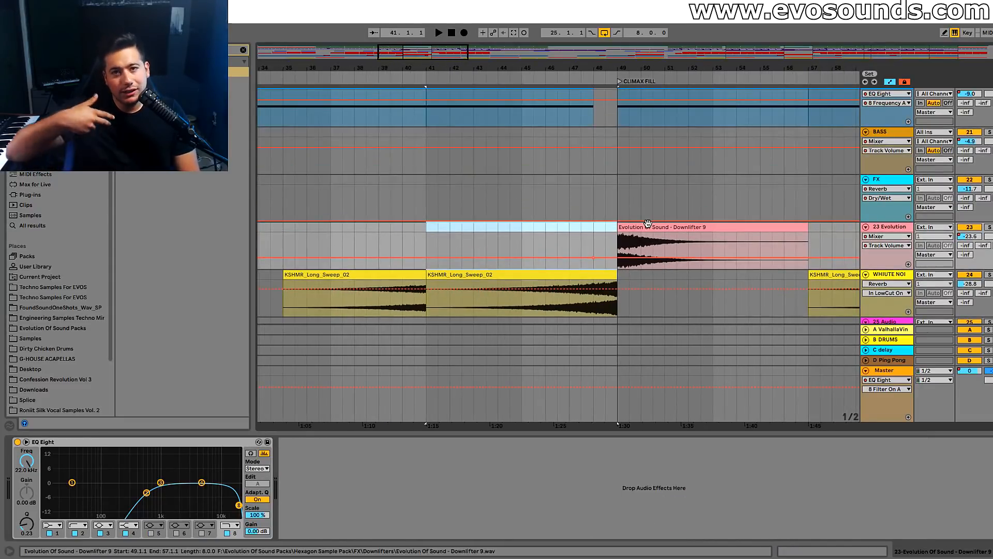
left_click(391, 200)
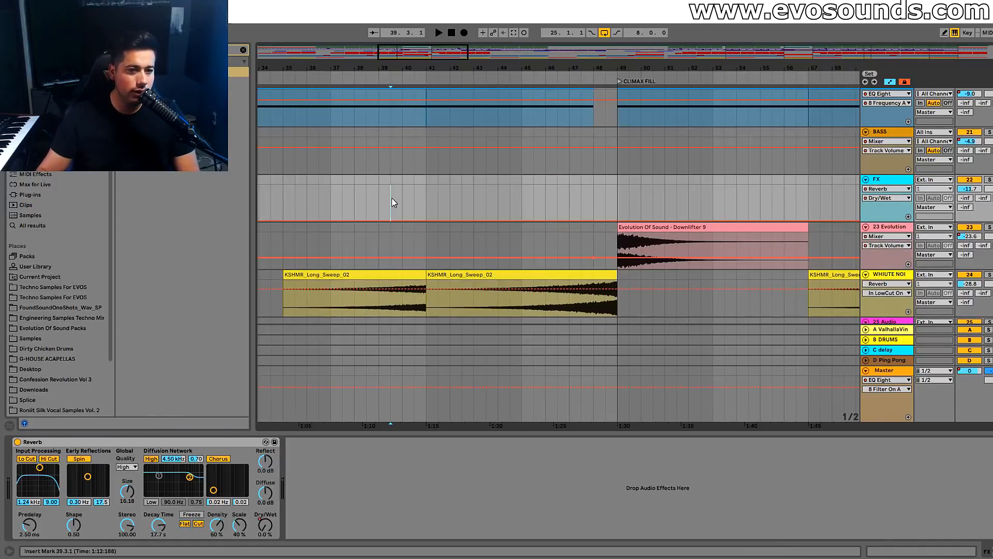
key("space")
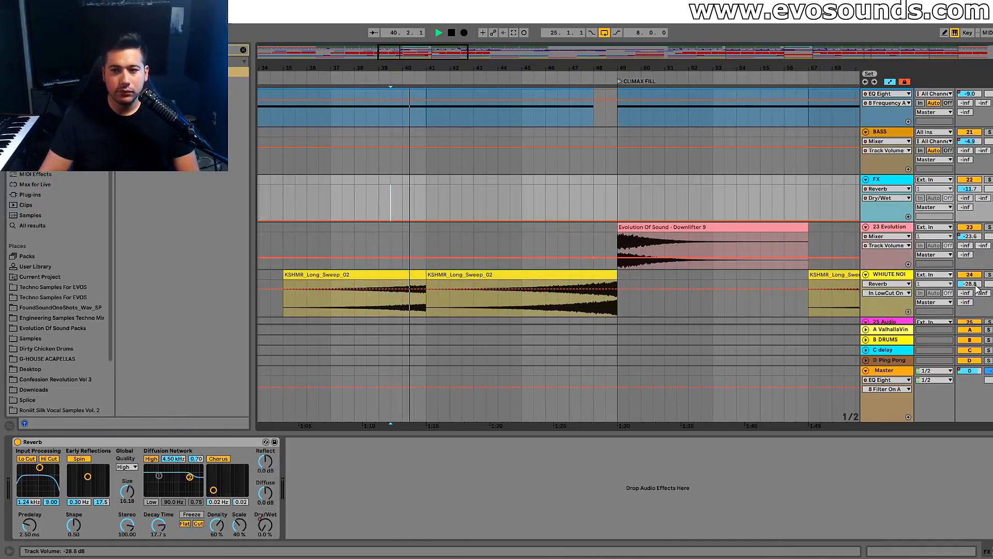
scroll(498, 234, "up", 4)
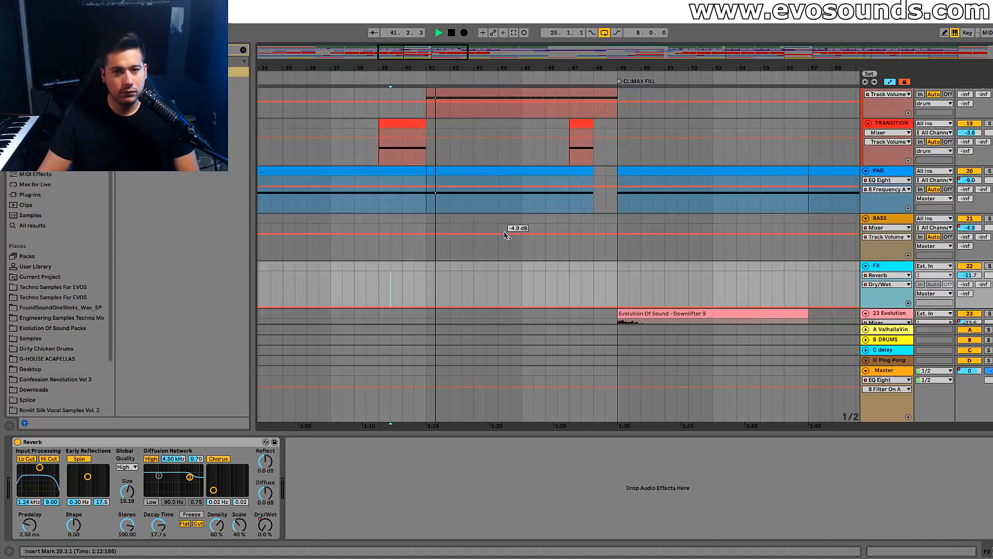
scroll(514, 234, "up", 12)
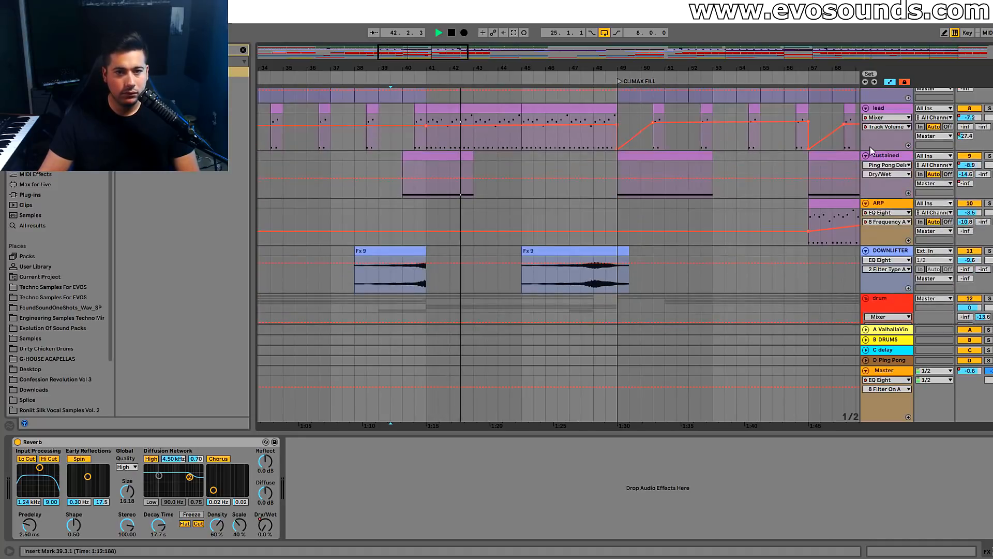
Lower the bar 41 peak of the sustained track's EQ Eight band 8 frequency automation to about 2.14 kHz and audition it
left_click(396, 176)
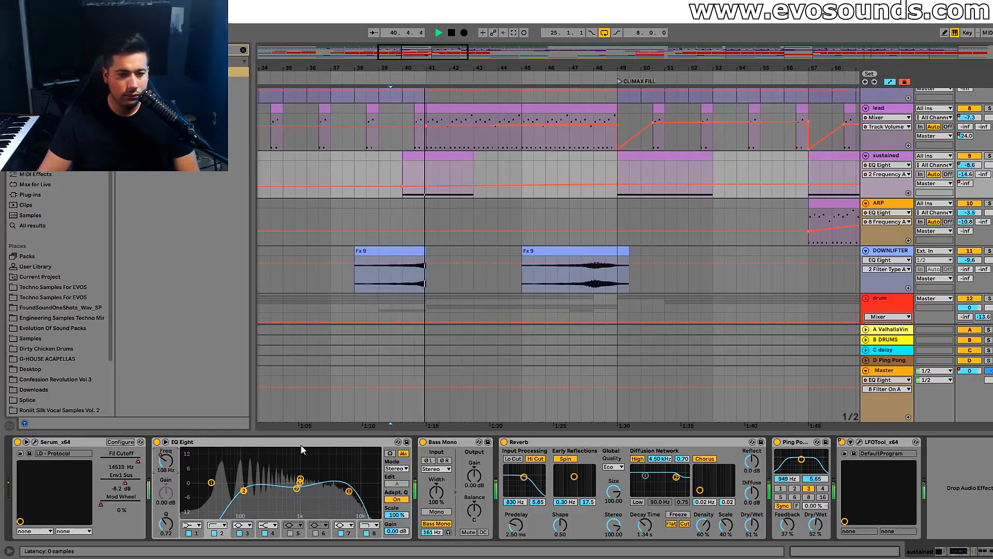
left_click(346, 492)
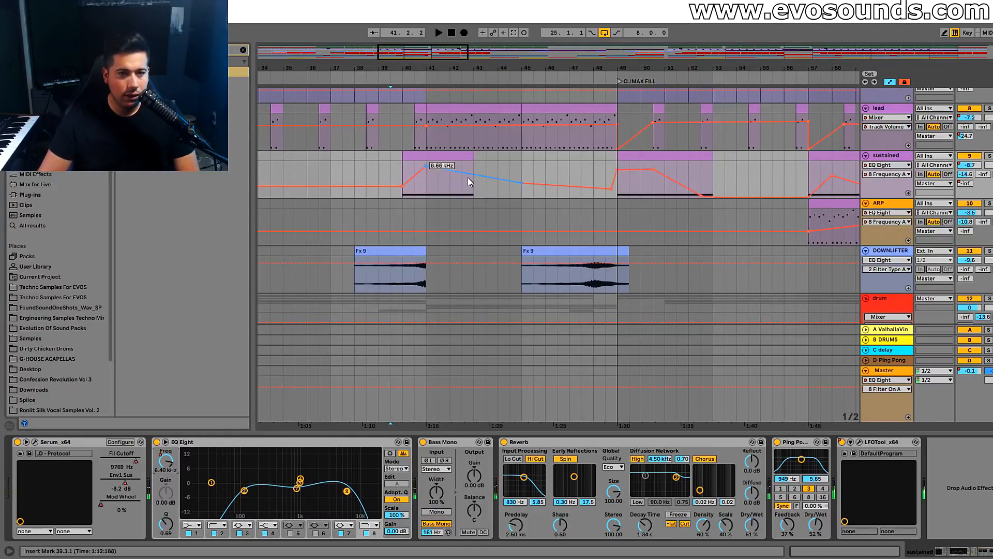
left_click_drag(427, 166, 426, 173)
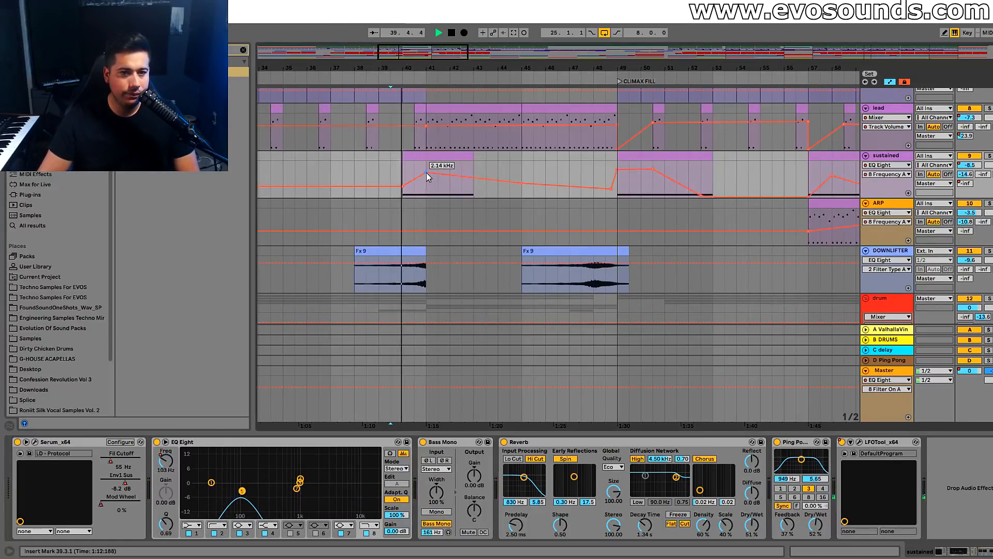
key("space")
Try shifting the peak of the sustained track's Fil Cutoff automation to about bar 42
left_click(133, 460)
left_click(503, 33)
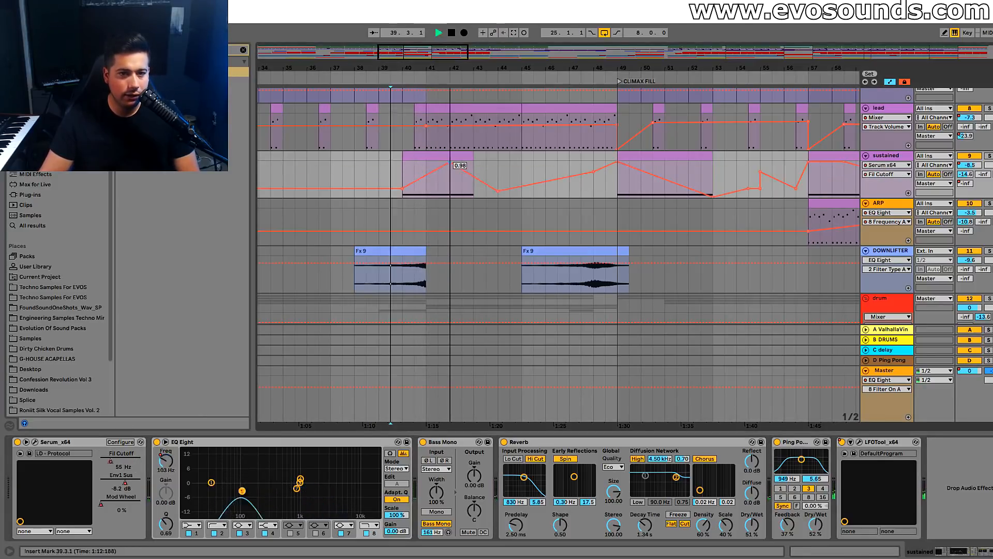
key("space")
In the sustained track's Serum, try 1 unison voice on oscillator A and settle on 2 while auditioning the clip from bar 40
left_click(34, 441)
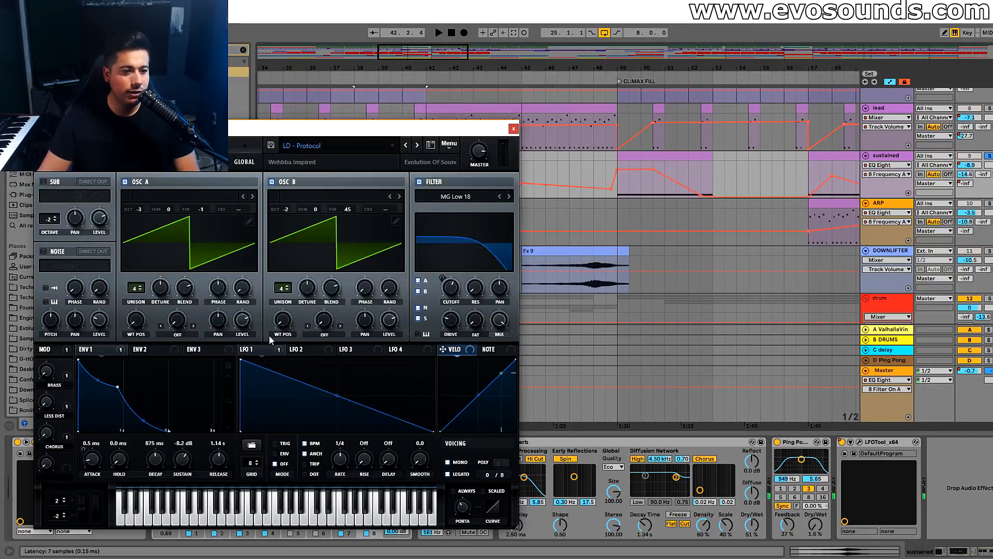
left_click_drag(438, 129, 493, 217)
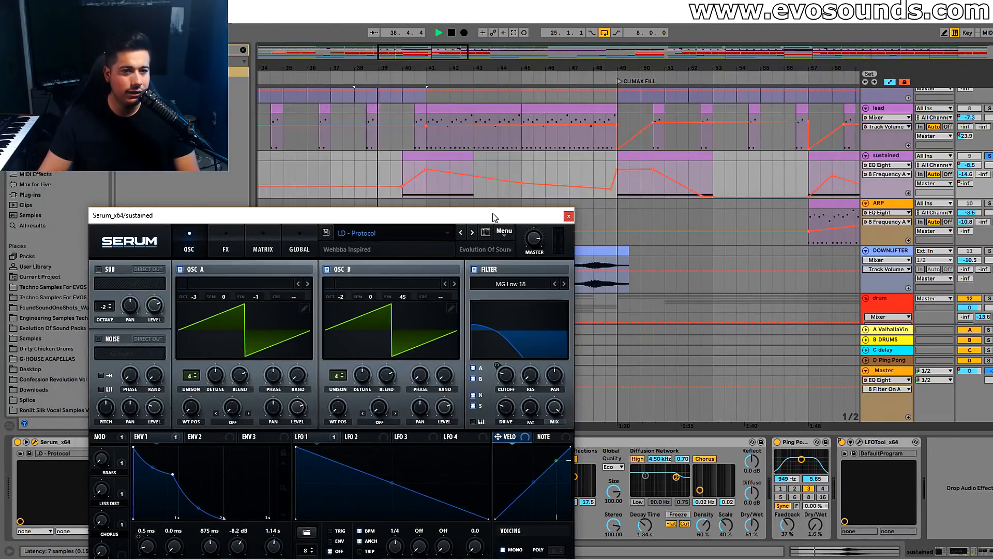
left_click(418, 156)
key("space")
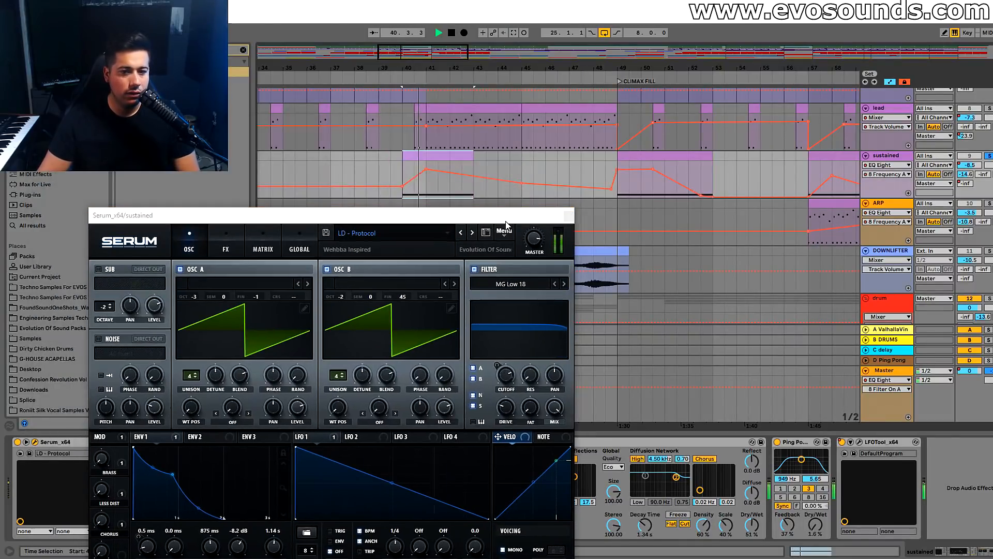
left_click_drag(194, 381, 194, 409)
key("space")
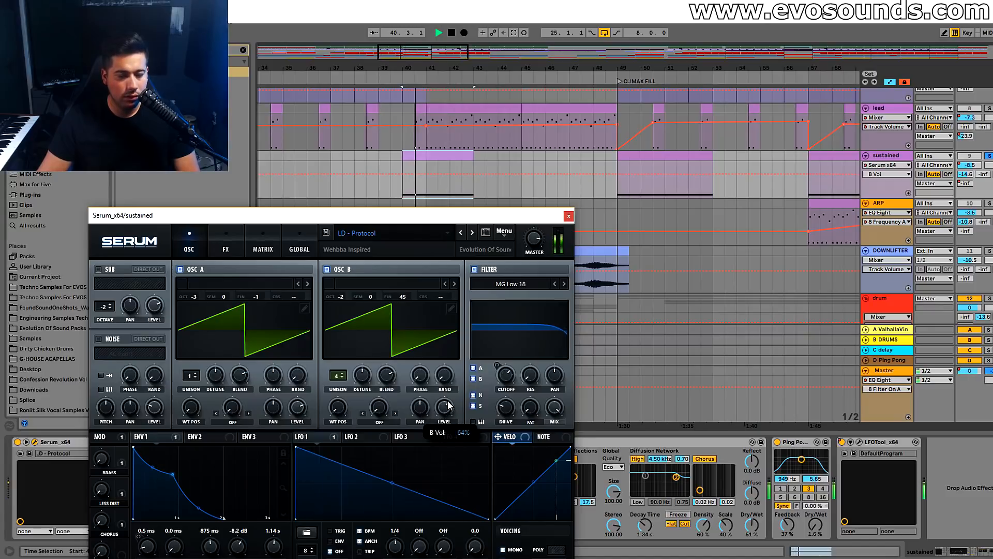
left_click(195, 377)
key("space")
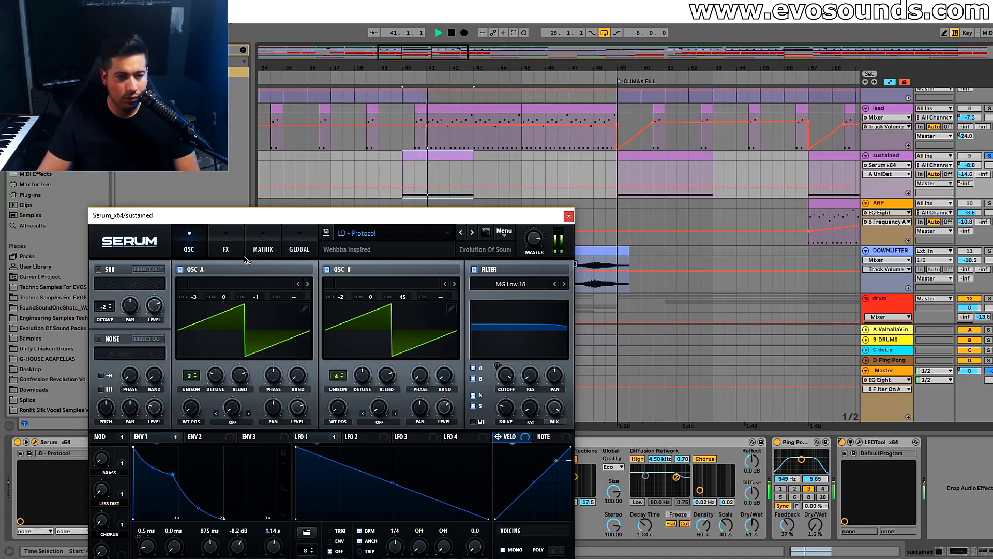
Raise Serum's filter resonance slightly and lower the Fil Cutoff automation level leading into bar 40
left_click_drag(527, 384, 537, 352)
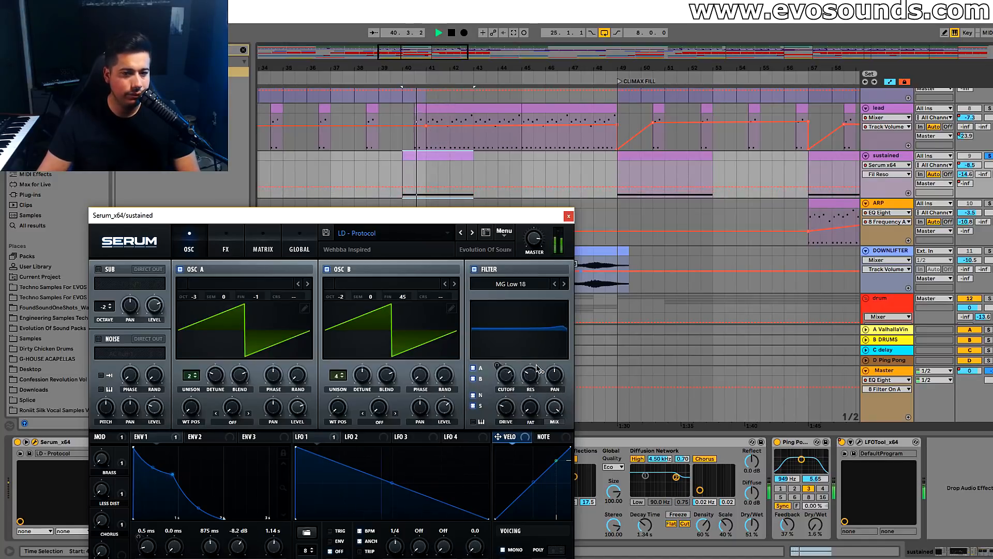
left_click(507, 374)
left_click(569, 216)
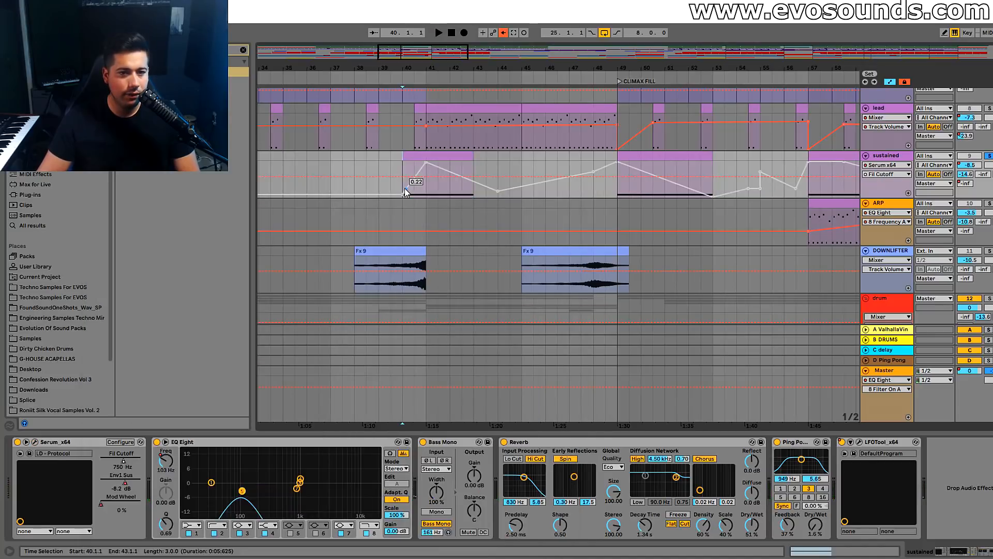
Re-enable the overridden Fil Cutoff automation while checking Serum's filter during playback from bar 40
key("space")
left_click(35, 441)
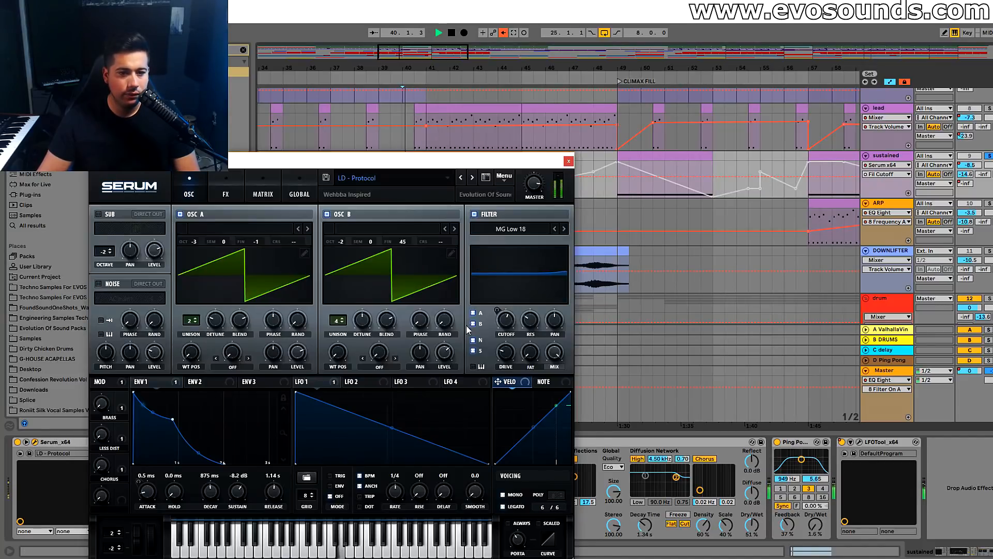
left_click(503, 32)
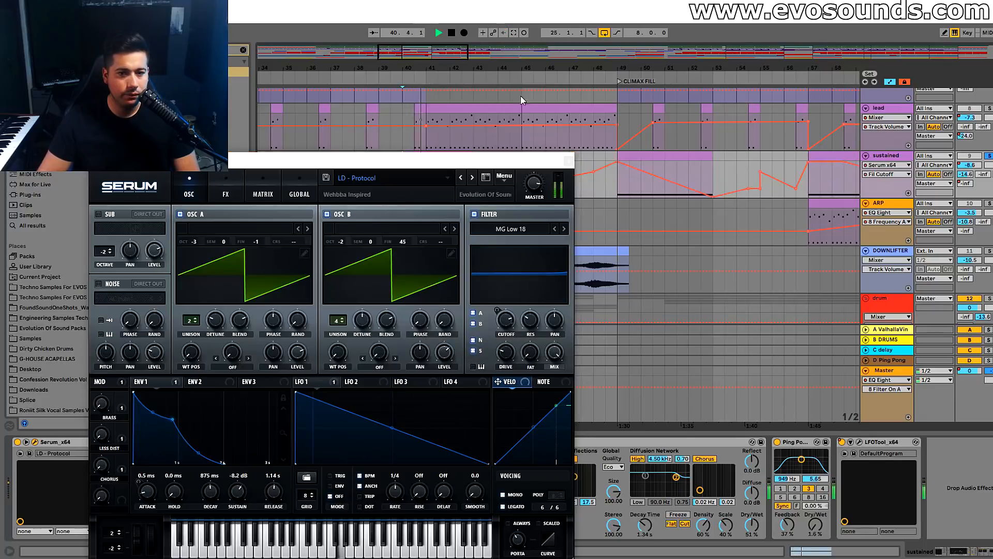
left_click(568, 162)
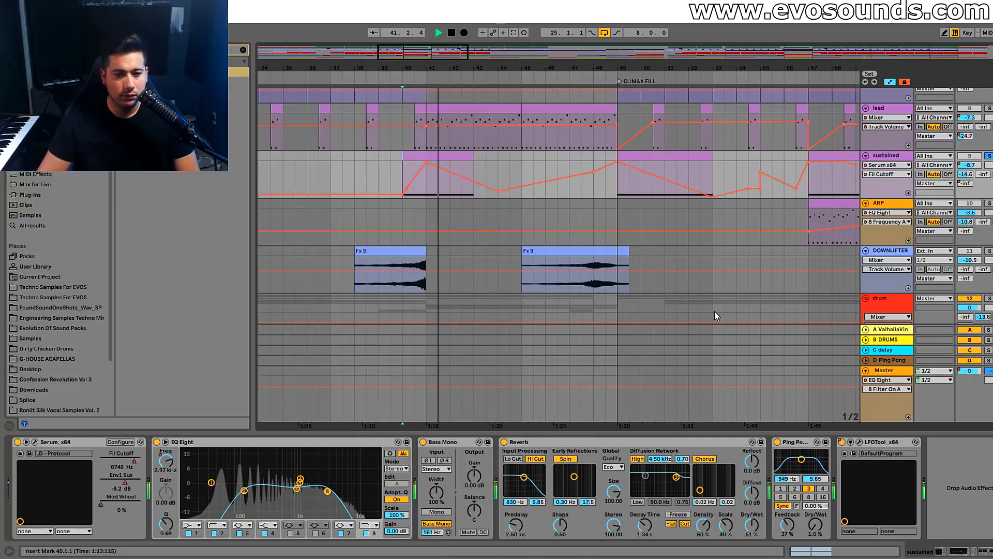
Compare the sustained sound with Bass Mono, Reverb and Ping Pong Delay bypassed in turn, switching each back on
left_click(423, 442)
left_click(424, 442)
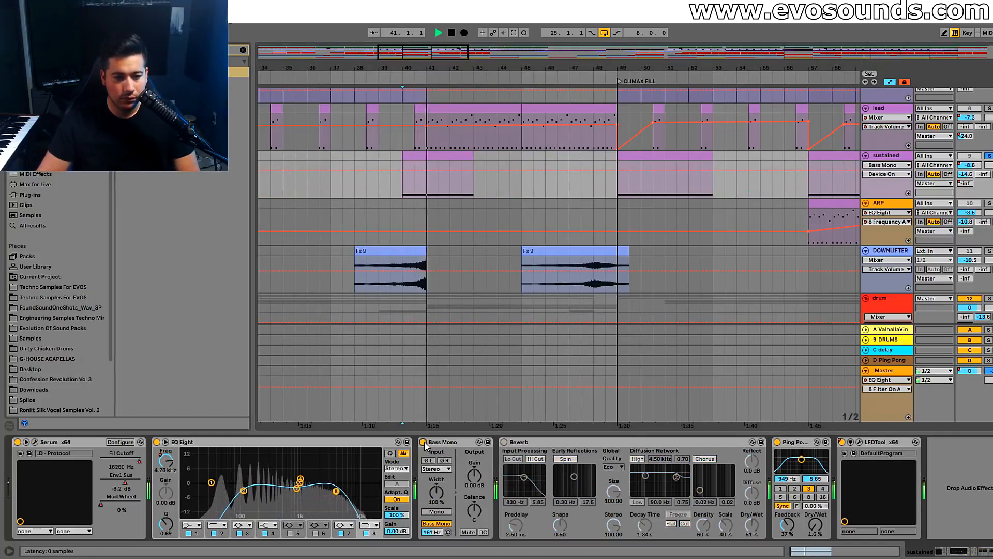
left_click(504, 442)
left_click(778, 442)
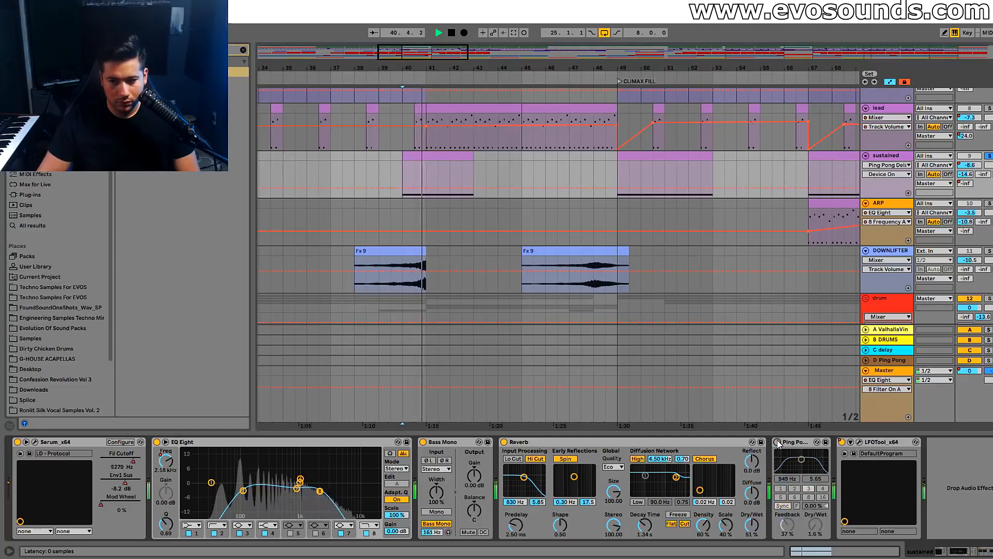
left_click(777, 442)
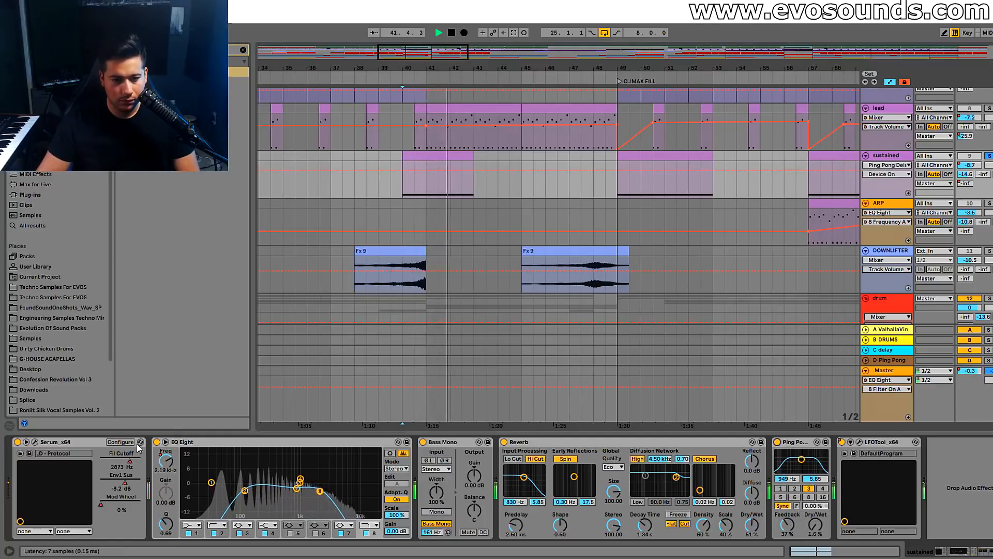
Unsolo the sustained track and audition the transition from bar 40 with the full mix
key("space")
left_click(988, 156)
key("space")
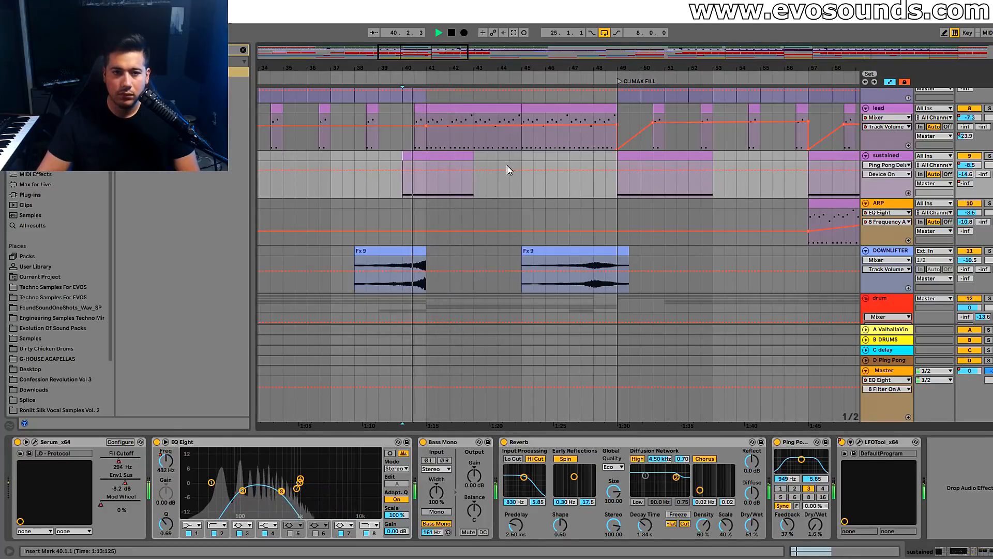
scroll(477, 218, "up", 4)
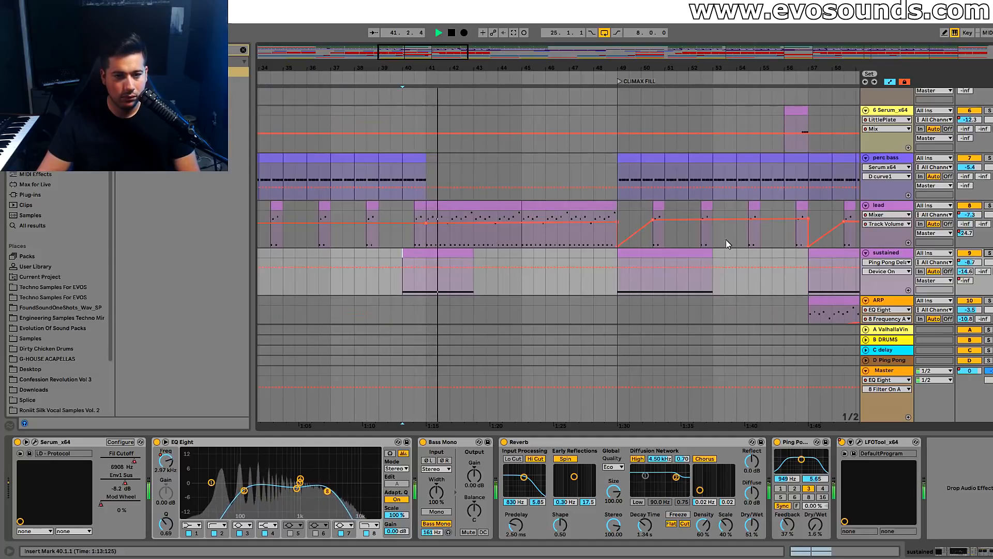
Raise the sustained track's volume automation at the end of the bar 40 clip to about -3.0 dB
key("space")
left_click(971, 262)
left_click_drag(469, 272, 474, 269)
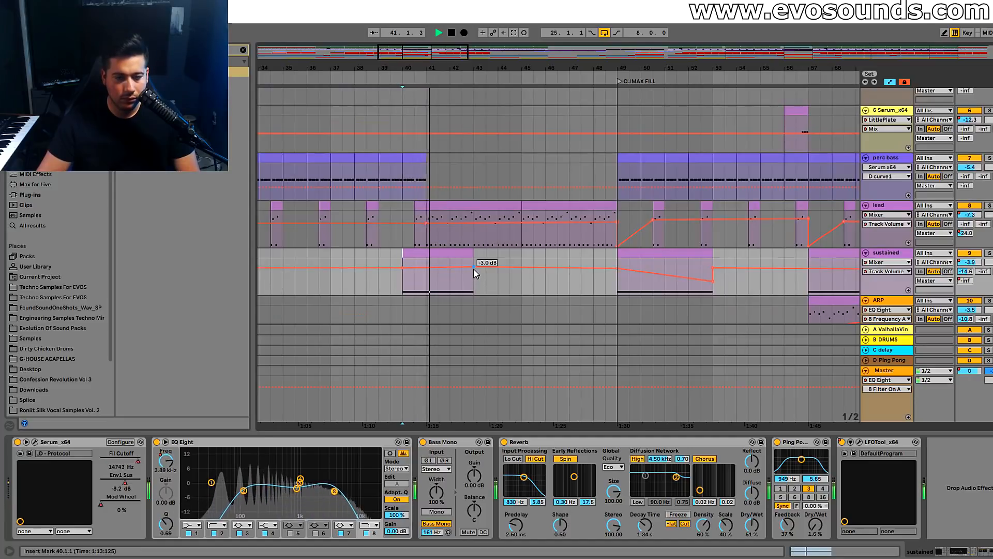
Review the lead, sustained, downlifter and drum tracks while the break plays on from bar 42
scroll(475, 273, "down", 5)
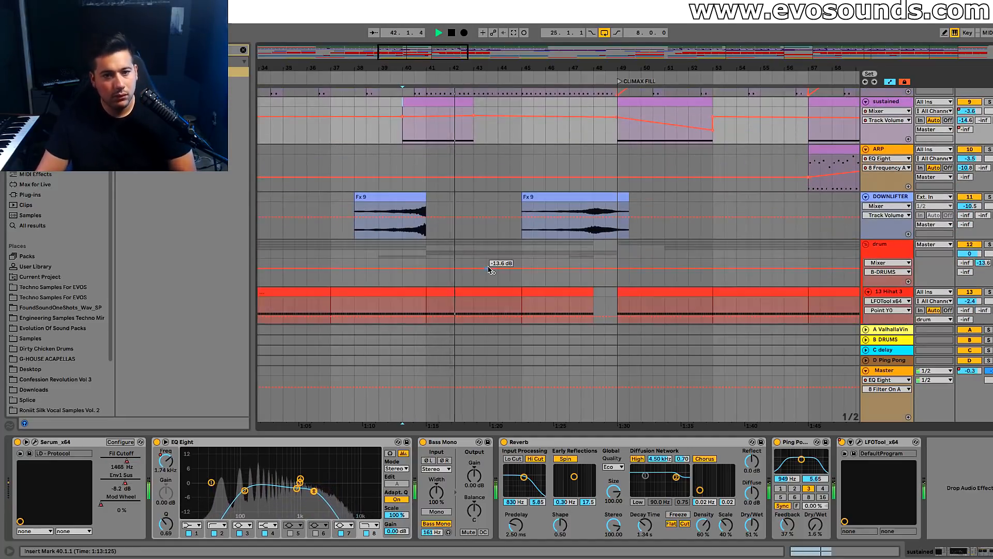
scroll(488, 265, "down", 2)
scroll(487, 258, "up", 8)
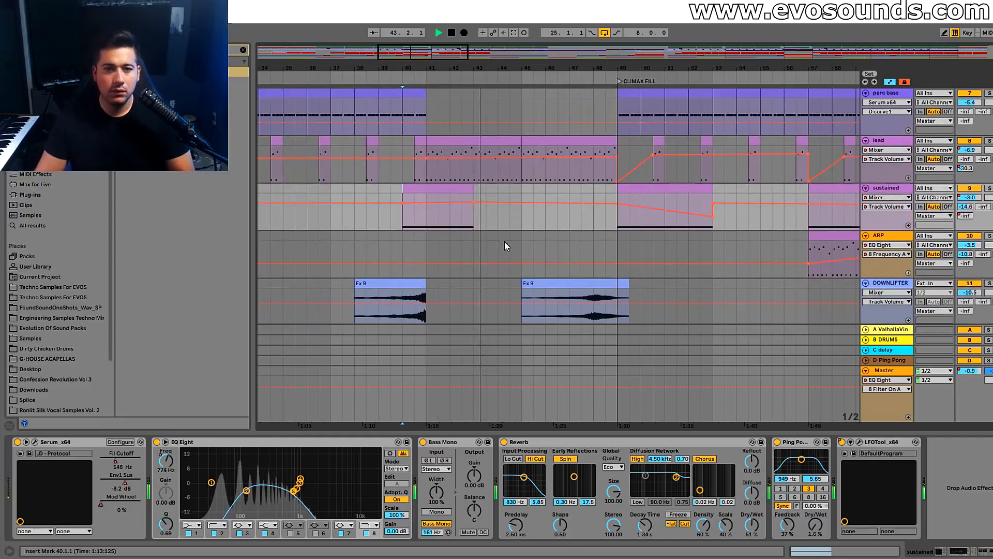
scroll(580, 238, "up", 6)
scroll(579, 244, "down", 3)
scroll(579, 250, "down", 7)
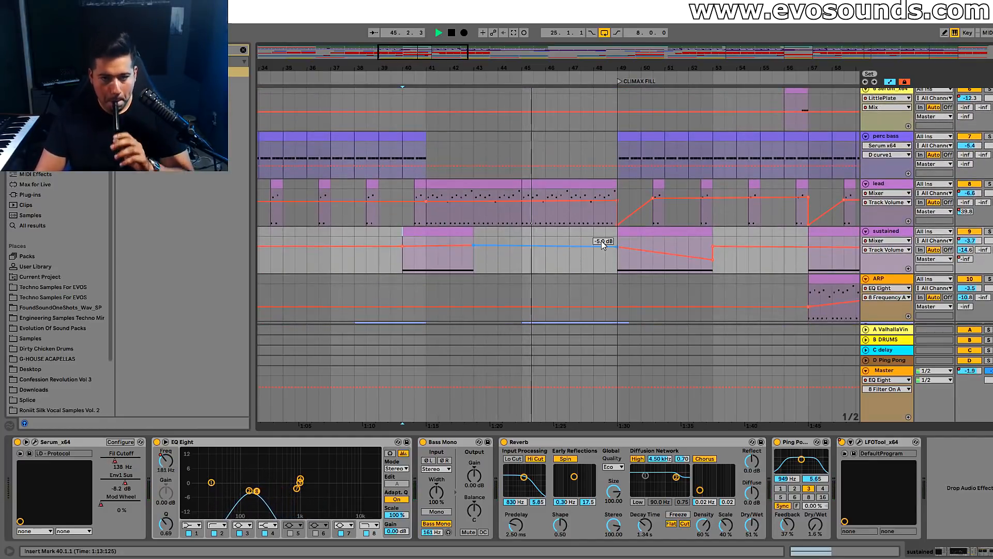
Examine the percussion tracks and the first snare fill's devices as playback runs into the climax fill
left_click(865, 288)
scroll(867, 241, "down", 5)
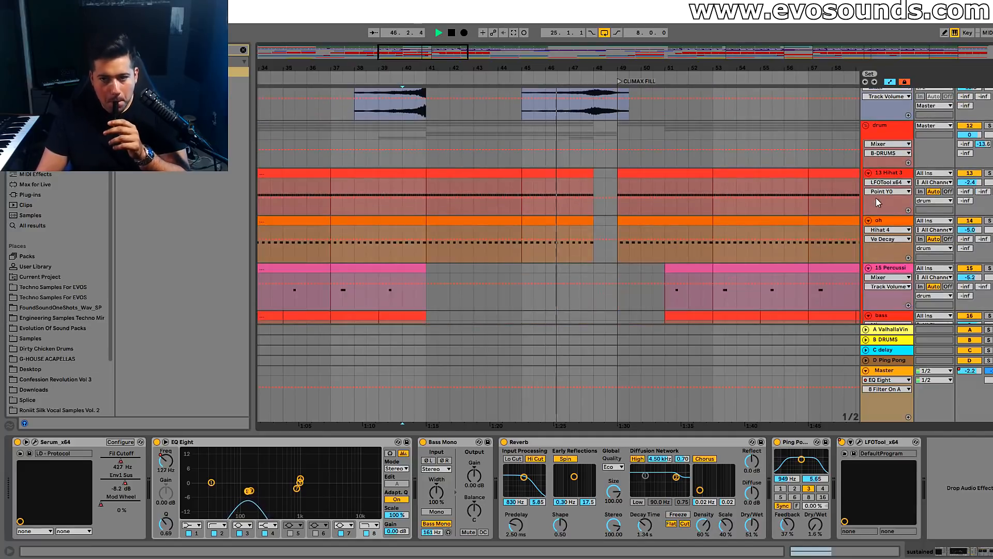
scroll(781, 259, "down", 5)
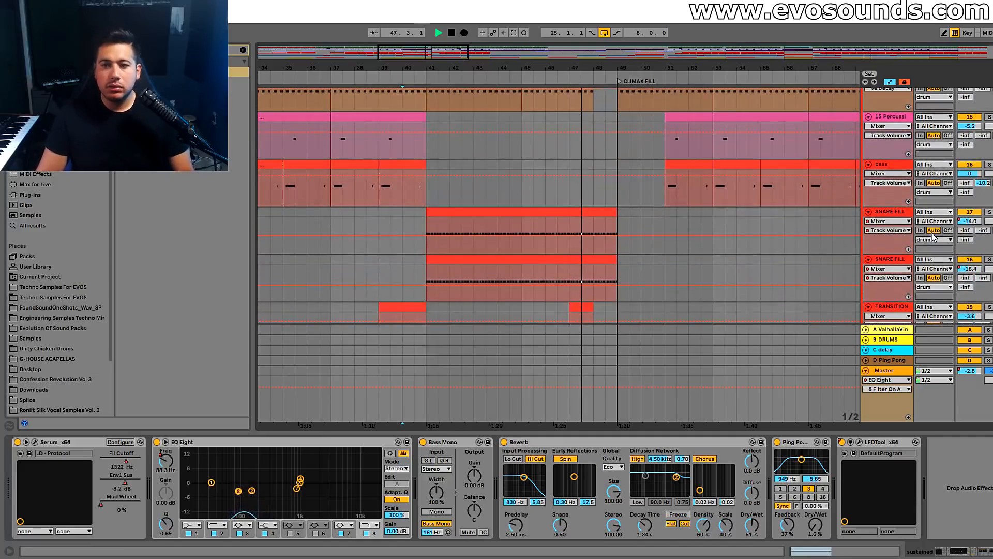
left_click(894, 212)
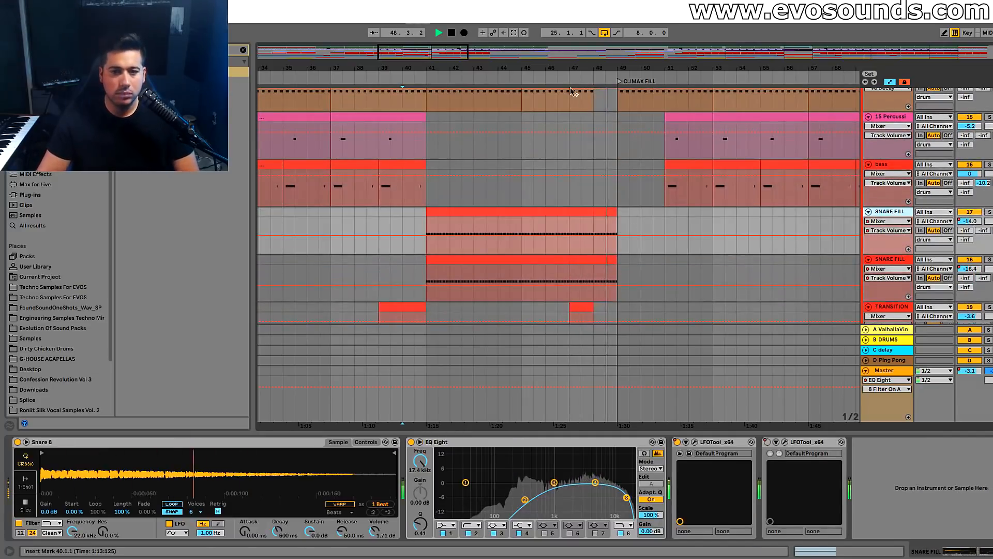
scroll(584, 188, "right", 3)
scroll(585, 187, "up", 6)
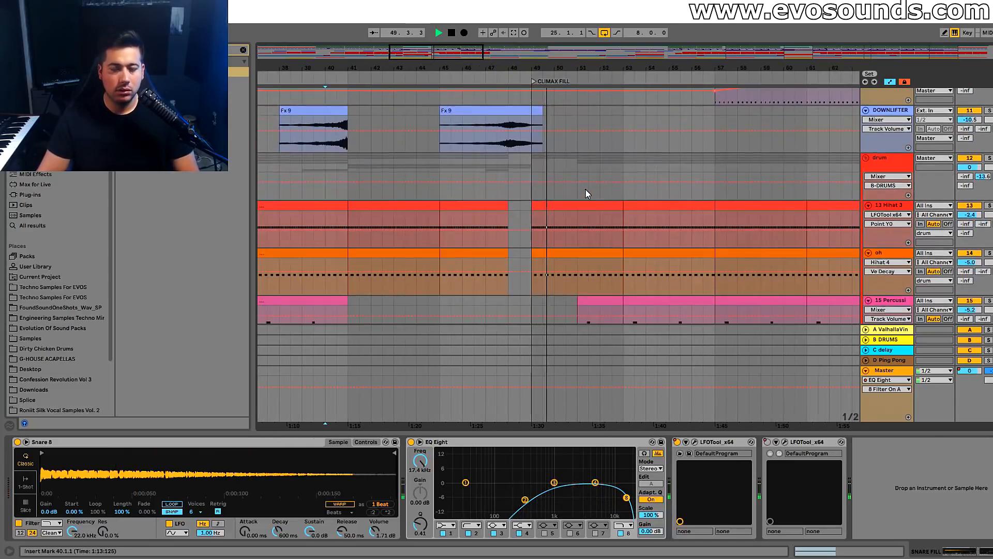
Solo the lead track and play its short clip near bar 50 of the climax fill
scroll(585, 189, "up", 6)
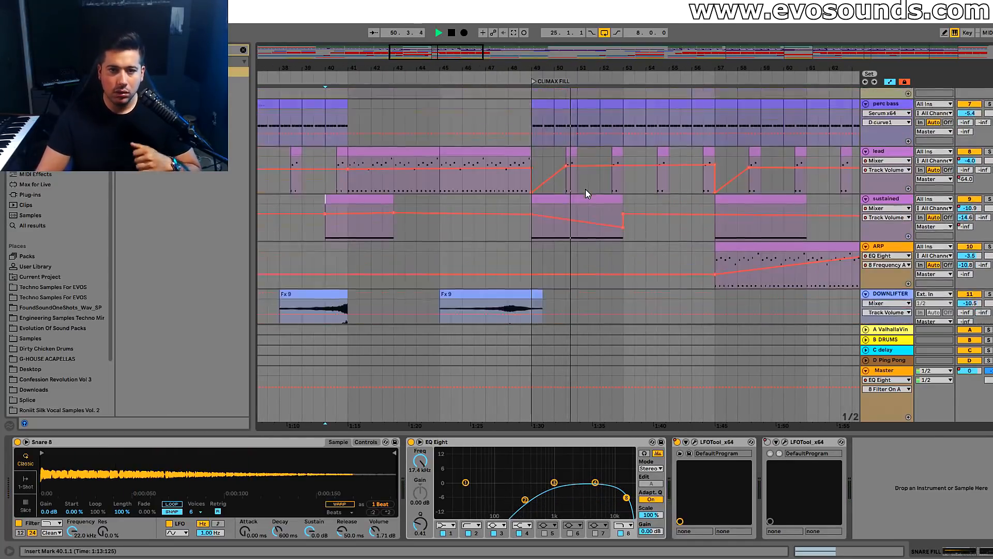
scroll(584, 188, "up", 3)
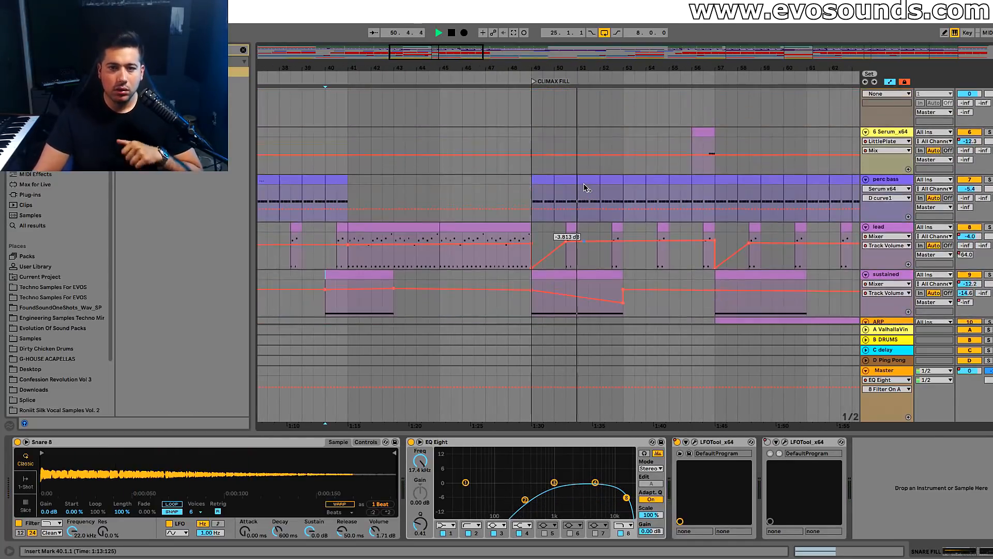
key("space")
left_click(575, 224)
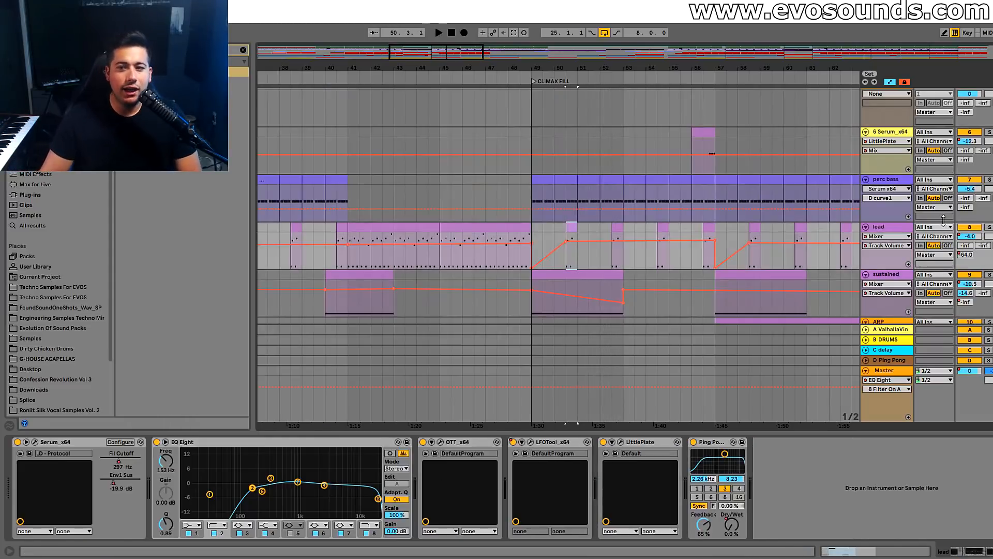
left_click(988, 227)
key("space")
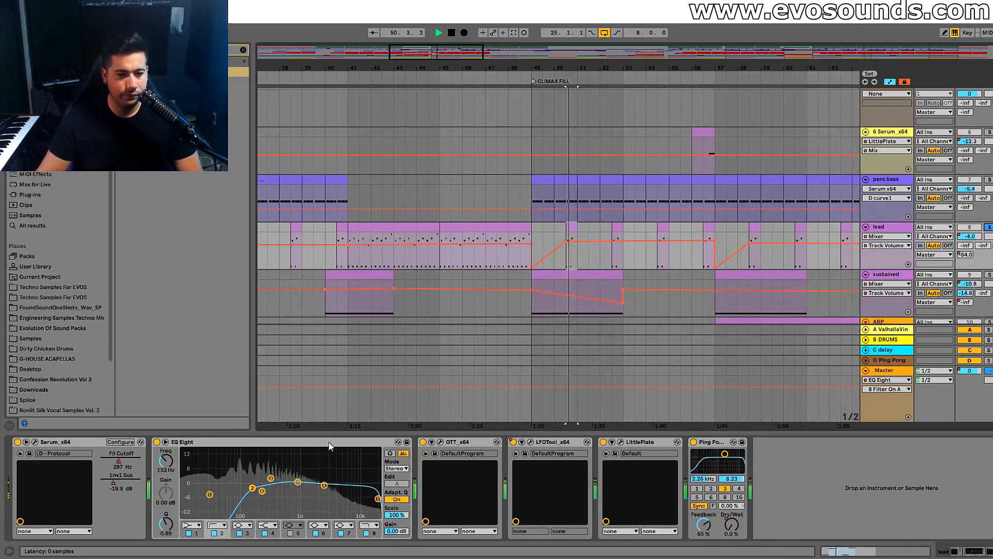
Compare the lead with its LittlePlate reverb on and off, and delete that device from the lead's chain
left_click(620, 441)
left_click(603, 441)
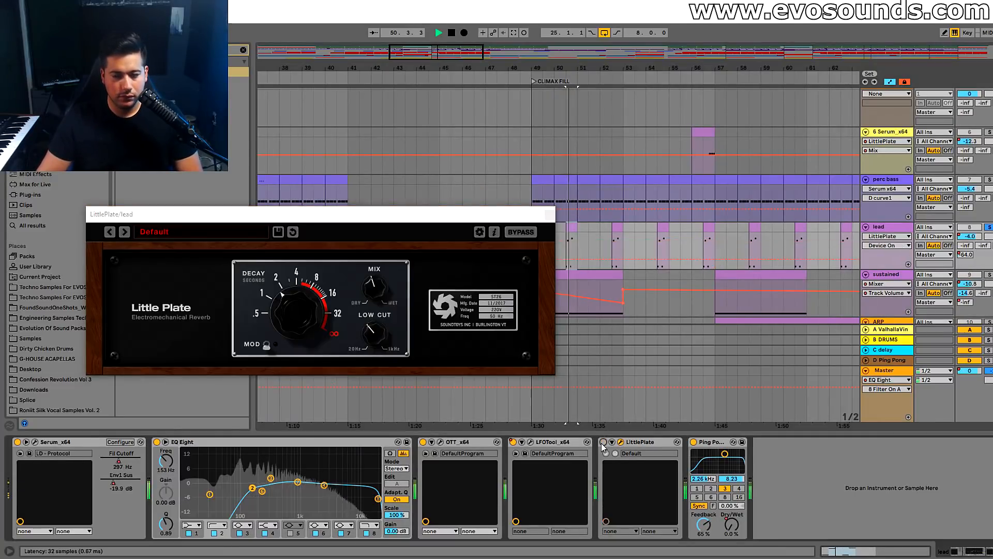
left_click(603, 441)
key("space")
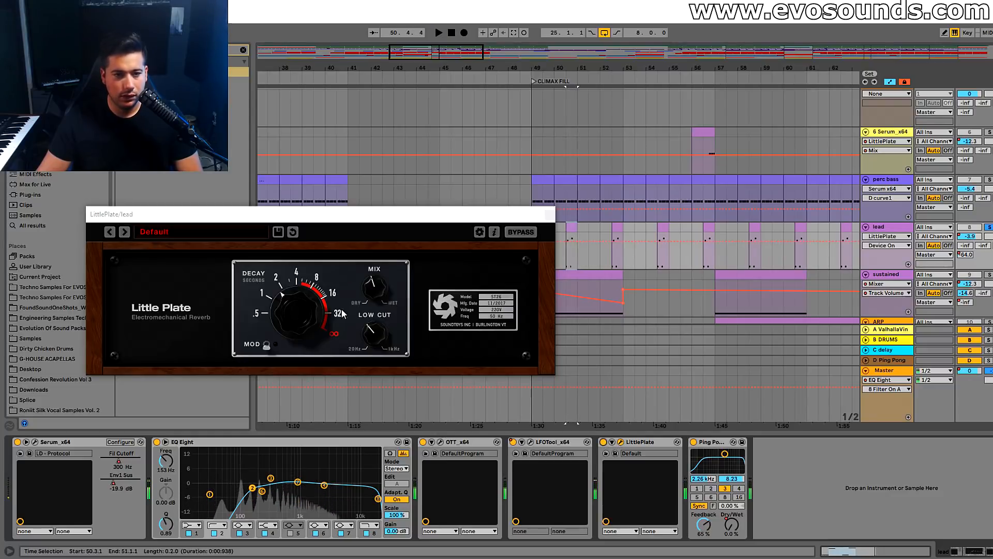
left_click(376, 333)
left_click(549, 214)
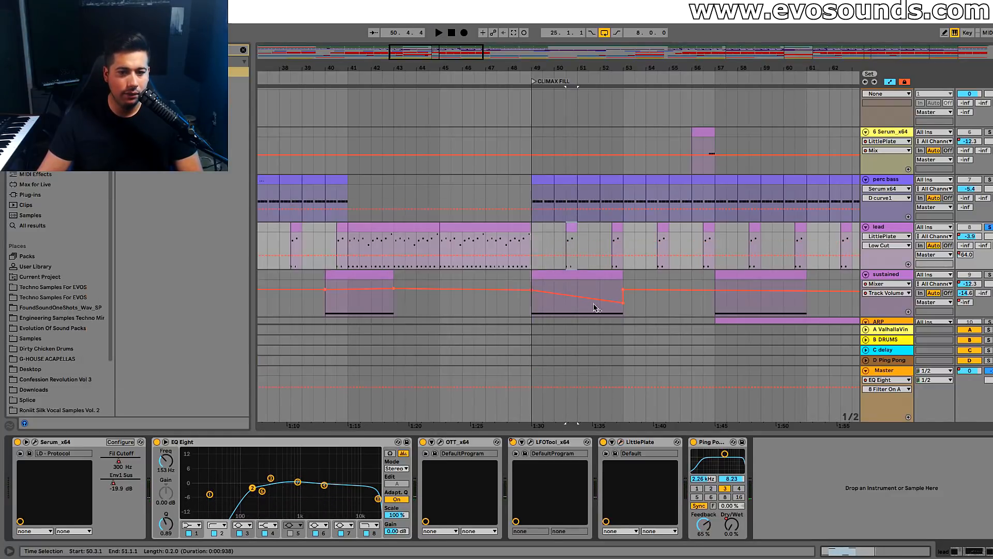
key("Delete")
key("space")
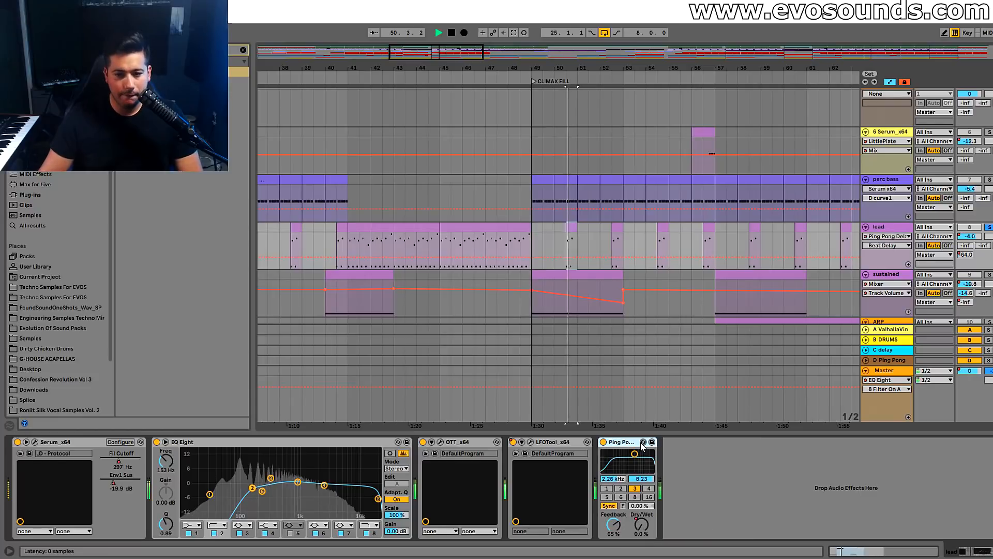
Try feeding the lead to the ValhallaVintageVerb return in the mixer and compare it in the full mix
key("Tab")
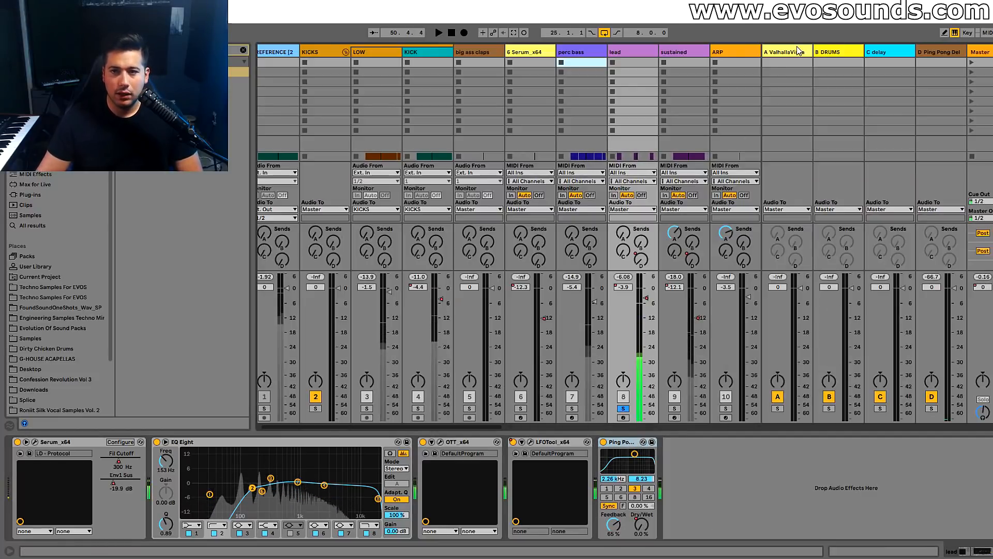
left_click_drag(624, 232, 623, 215)
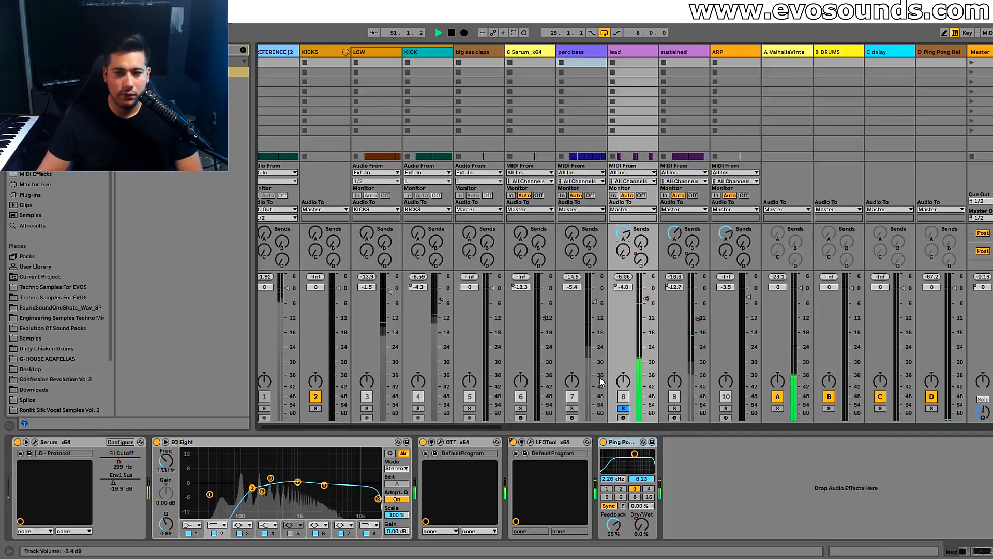
left_click(623, 408)
left_click_drag(623, 234, 623, 229)
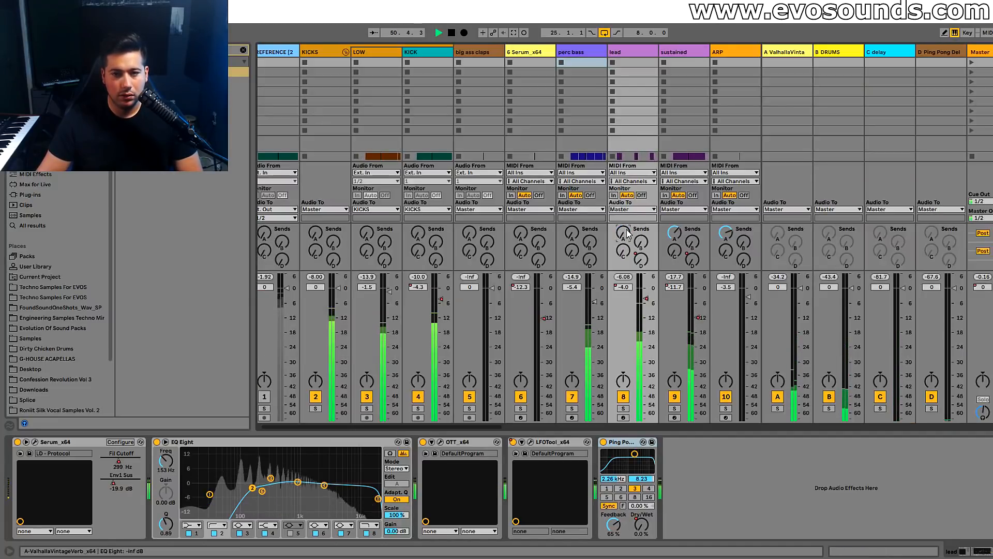
left_click(637, 340)
Set oscillator B of the lead's Serum patch to 2 unison voices and check the patch's effects
left_click(623, 408)
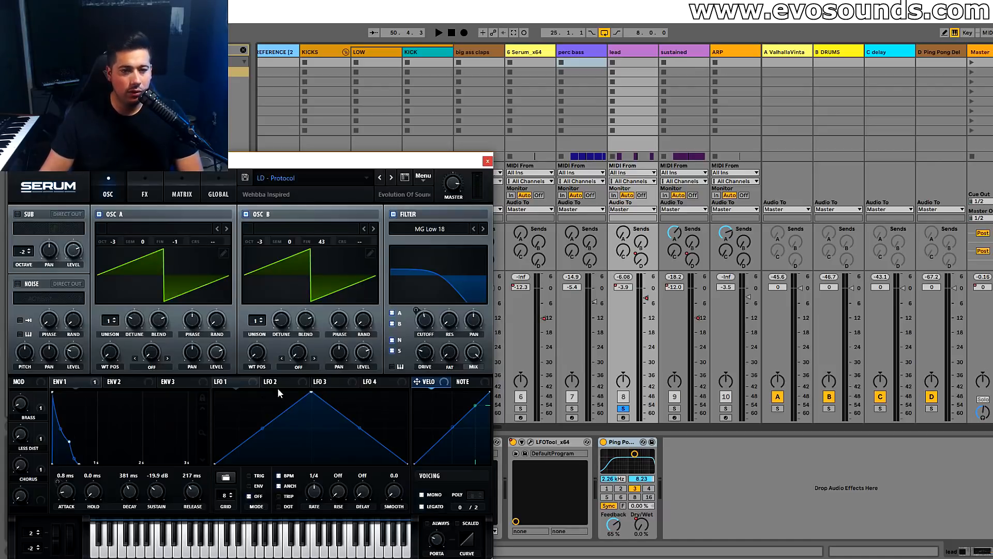
key("space")
left_click(264, 320)
left_click(623, 408)
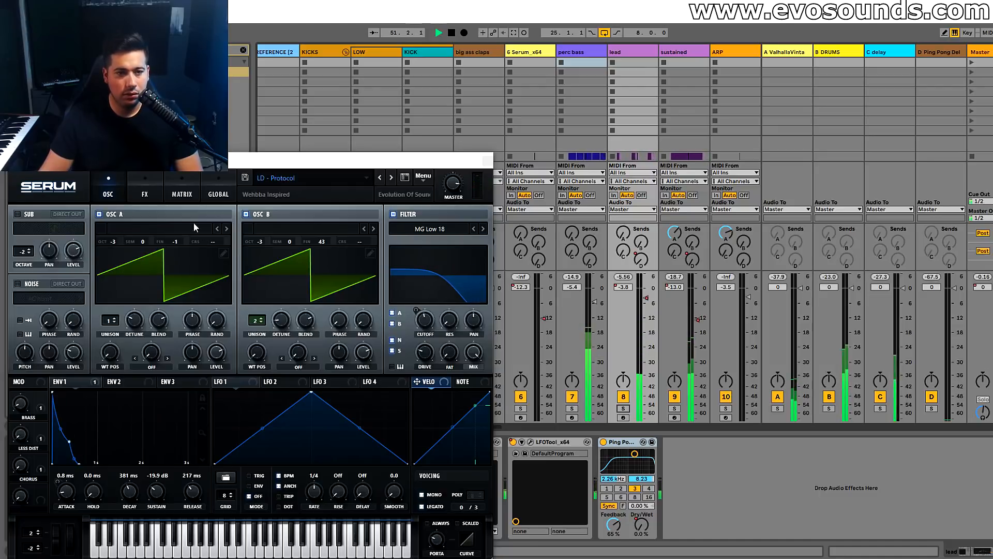
left_click(158, 190)
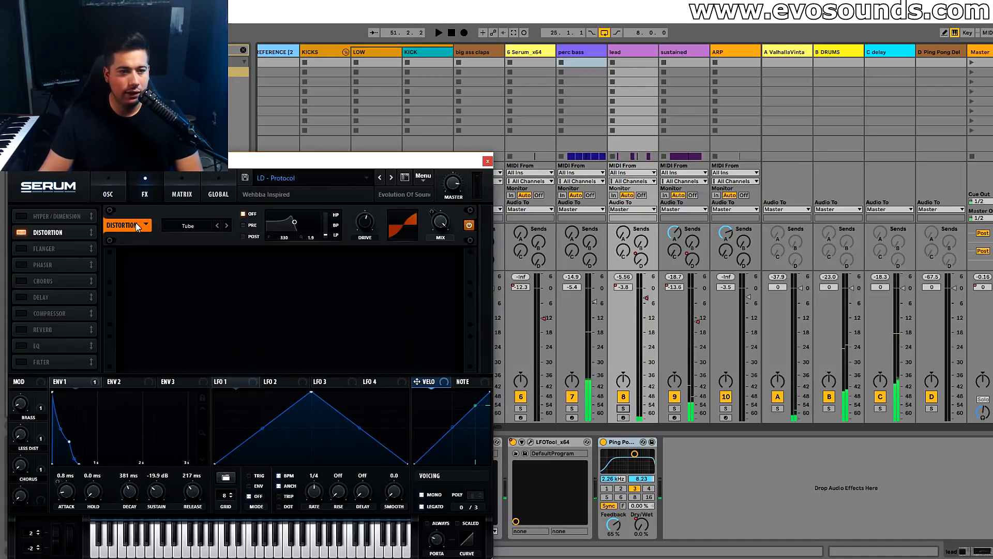
left_click(486, 162)
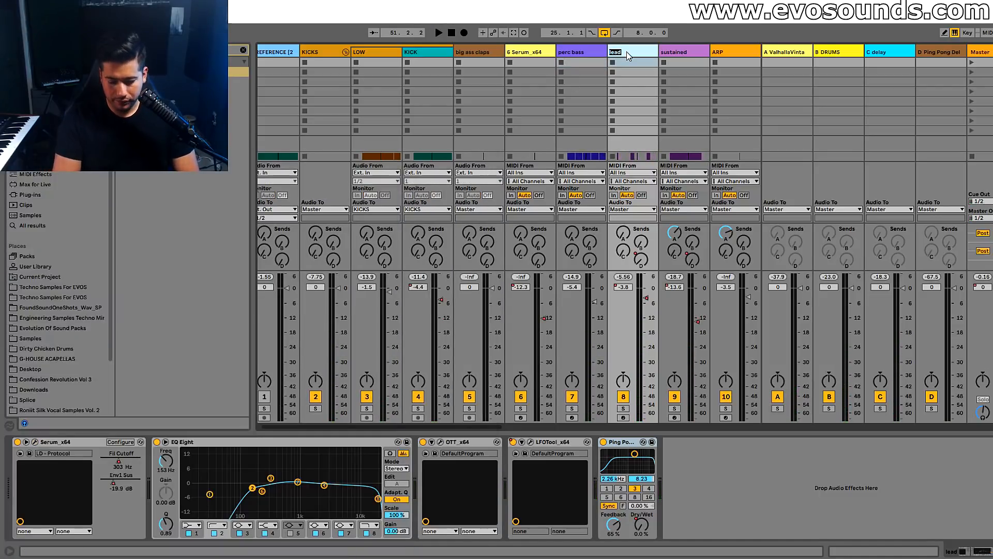
Rename the lead track as MAIN LEAD and look through the reverb, drums, delay and ping pong return tracks
left_click(839, 57)
left_click(879, 56)
left_click(938, 56)
left_click(788, 55)
right_click(790, 54)
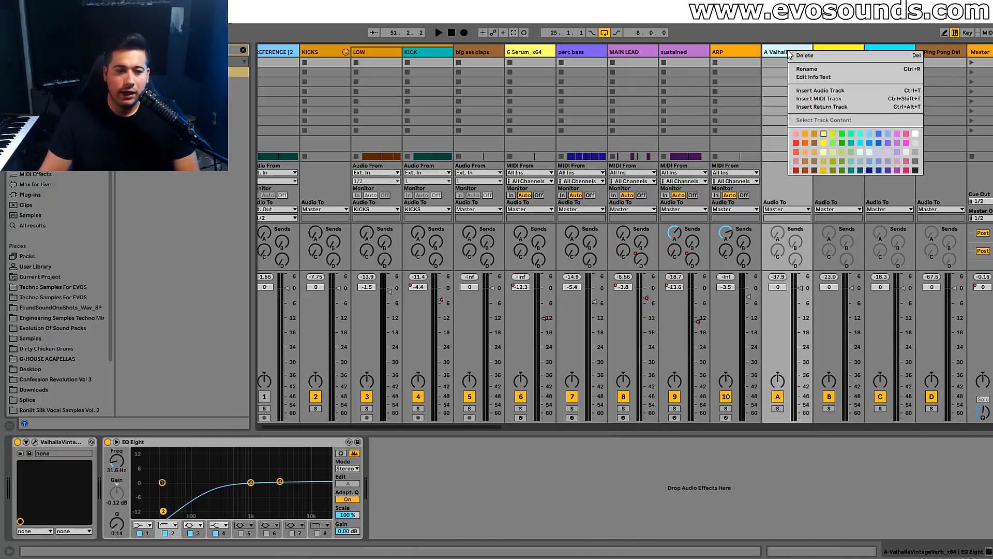
Raise the MAIN LEAD's send to the ValhallaVintageVerb return to about -6 dB and solo that return during playback
left_click(653, 54)
left_click_drag(625, 233, 626, 184)
key("space")
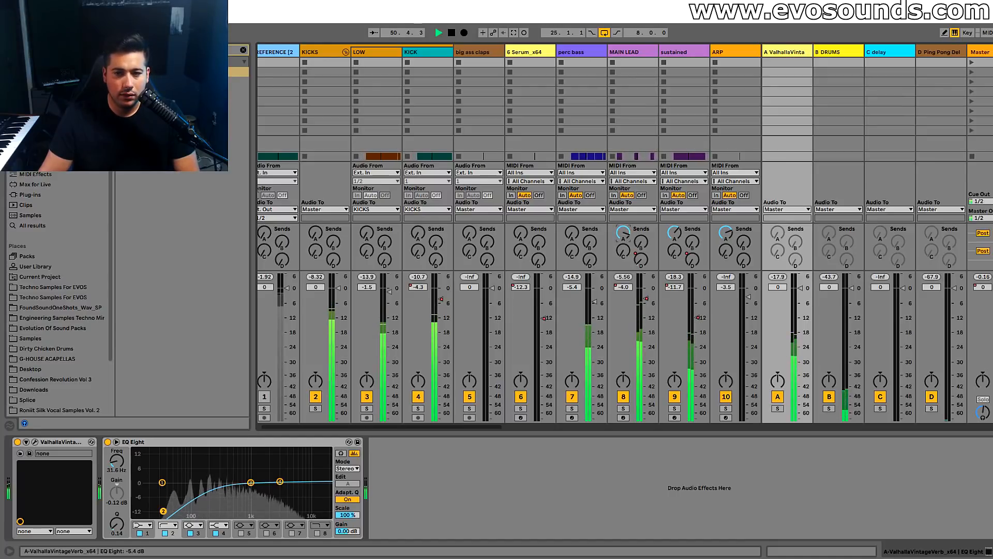
left_click(777, 409)
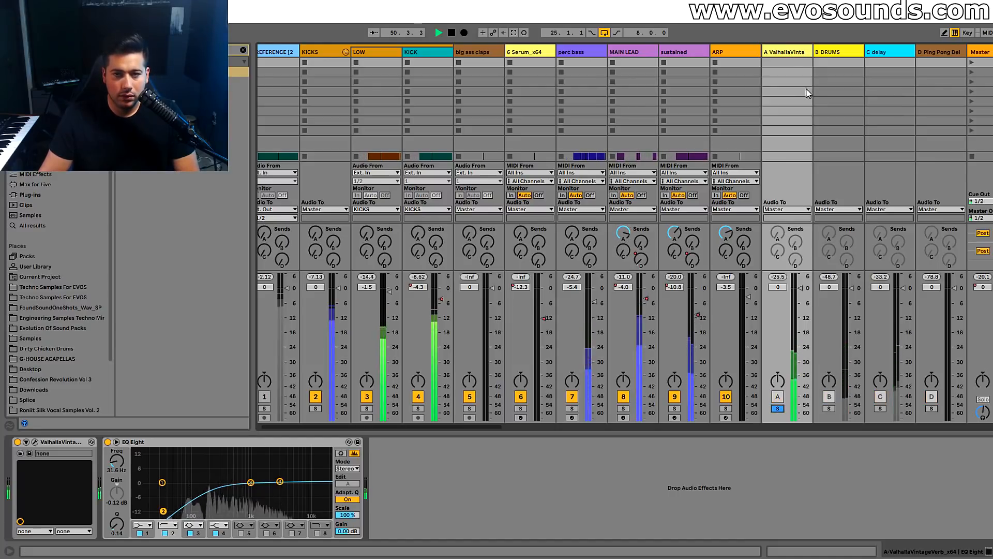
Set the ValhallaVintageVerb decay to about 3.87 s and unsolo the return to hear the reverb in the full mix
left_click(34, 442)
left_click_drag(178, 314, 294, 276)
key("space")
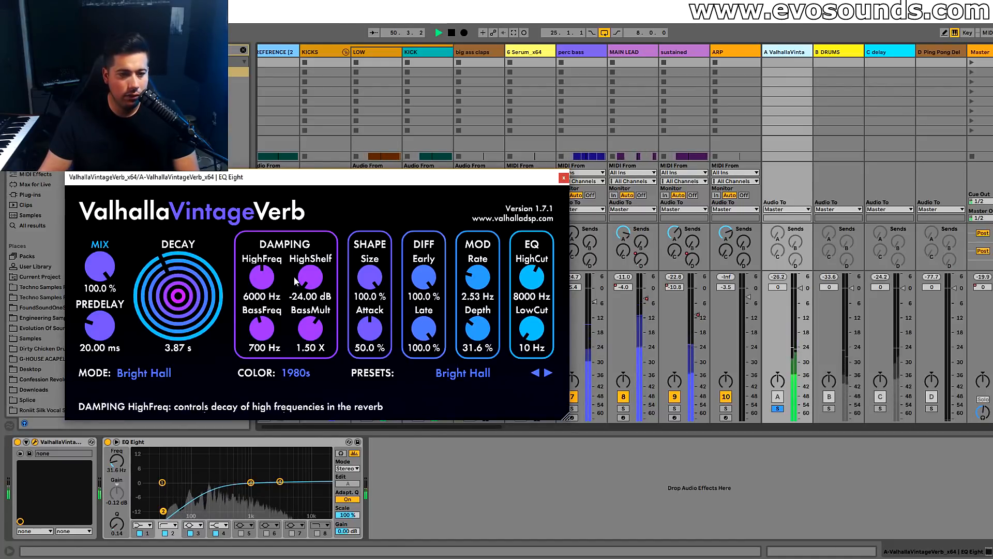
left_click(778, 408)
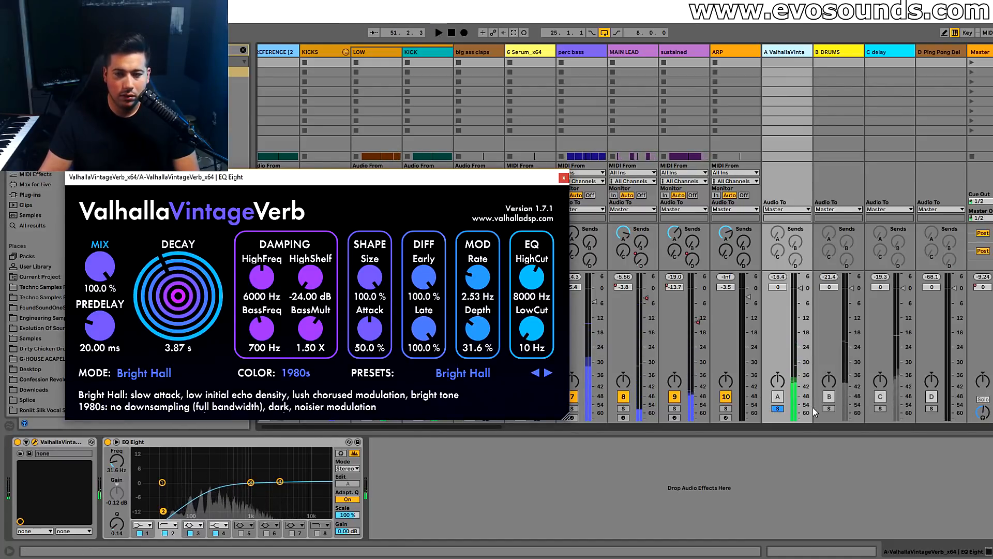
left_click(564, 177)
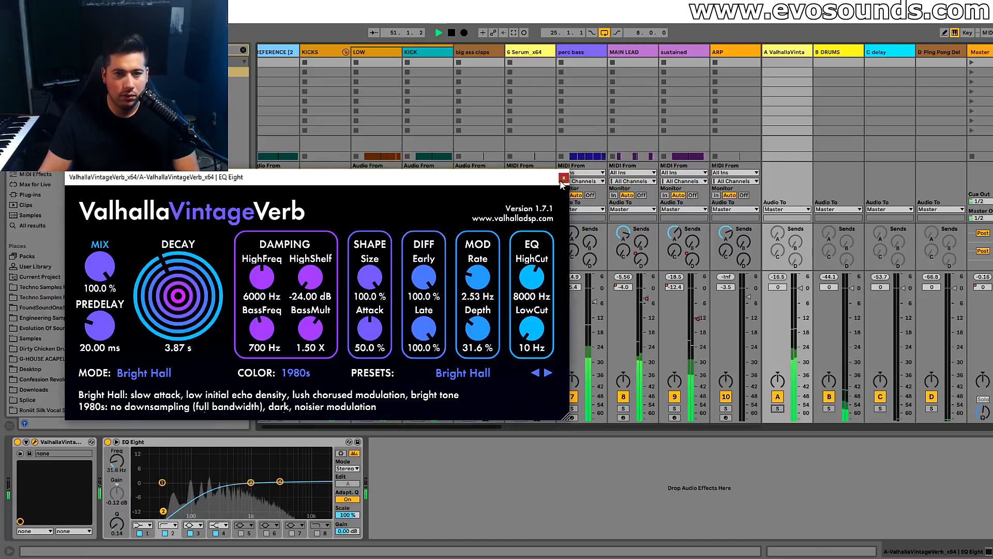
Play the arrangement from bar 40.3 to audition the break with the MAIN LEAD's new reverb
key("Tab")
key("space")
left_click(340, 210)
key("space")
left_click(339, 210)
key("space")
key("space")
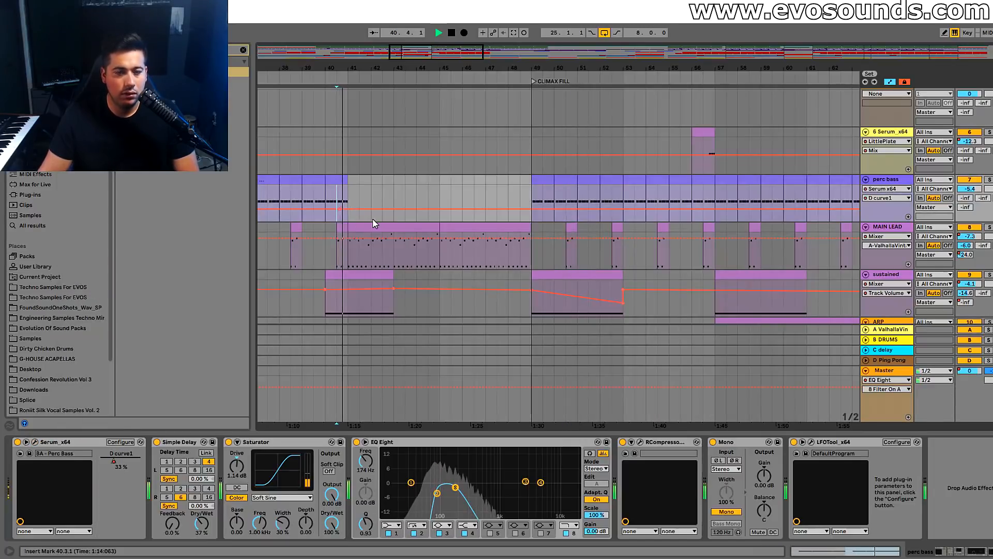
left_click_drag(438, 68, 496, 66)
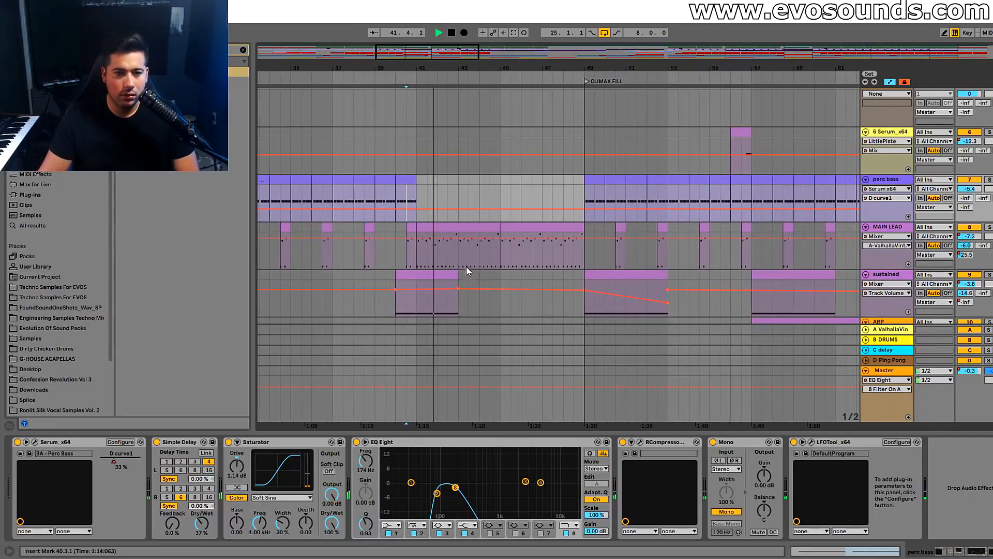
Rename the empty audio track below the white noise as Crash and open the Techno Samples For EVOS folder without a search filter
scroll(466, 265, "down", 10)
scroll(501, 284, "down", 10)
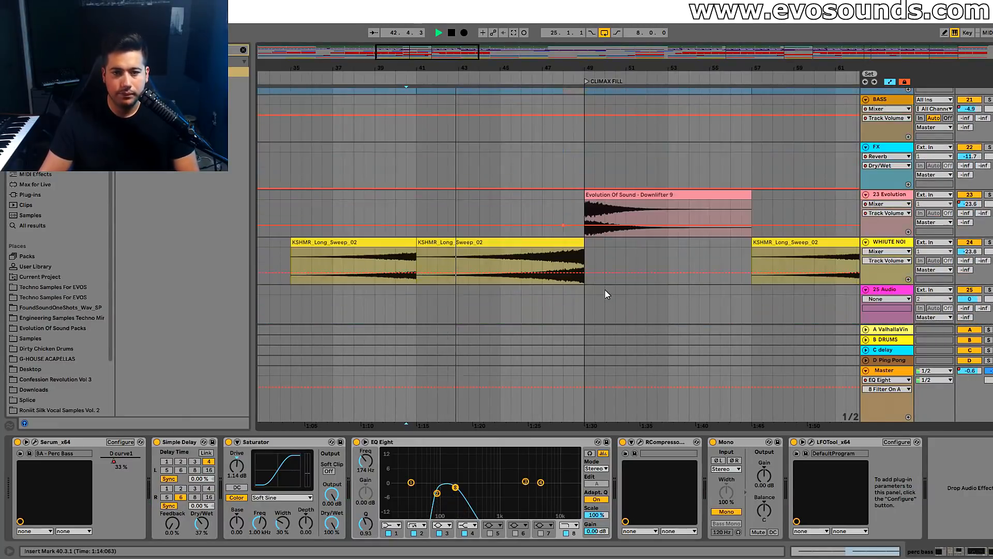
left_click(891, 259)
left_click_drag(776, 69, 740, 63)
double_click(885, 257)
type("Crash")
key("Return")
left_click(66, 299)
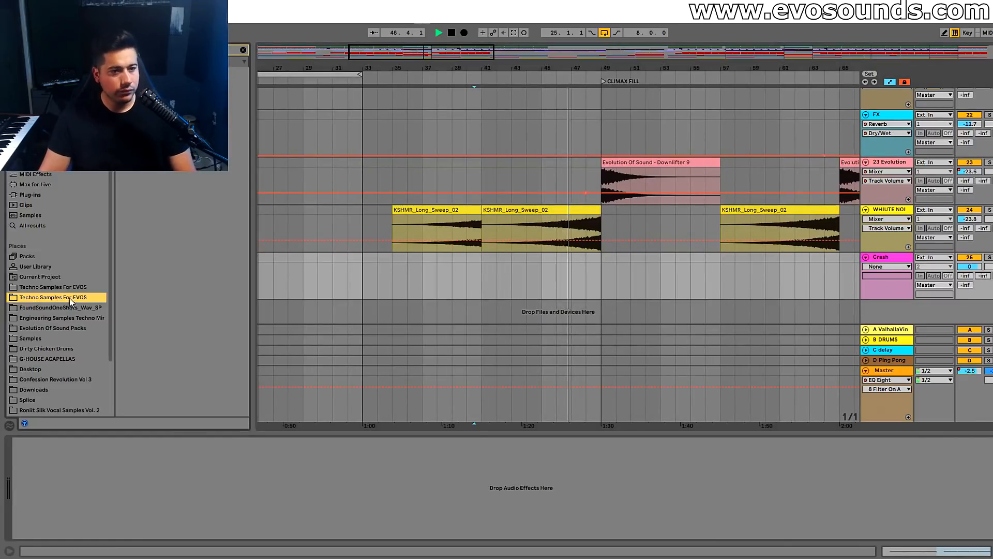
left_click(242, 50)
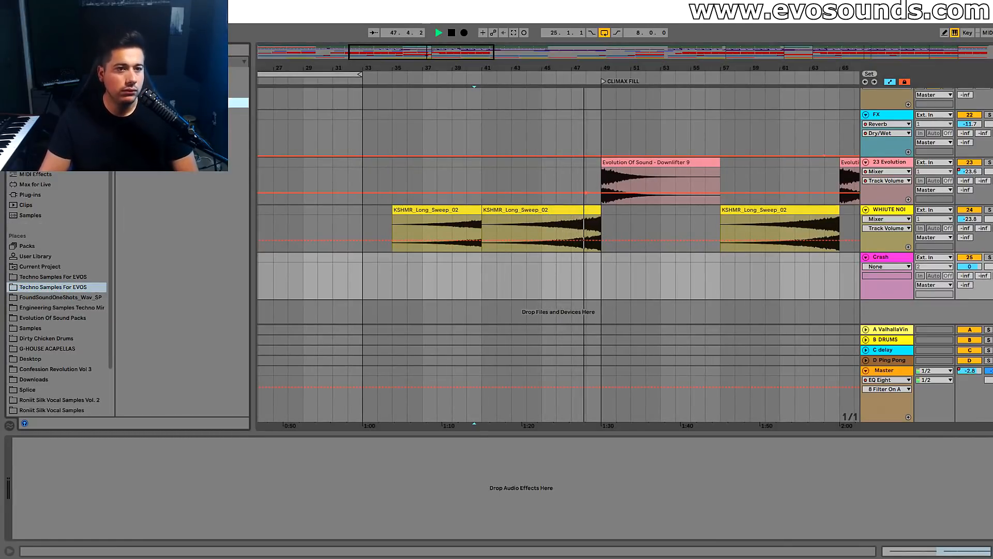
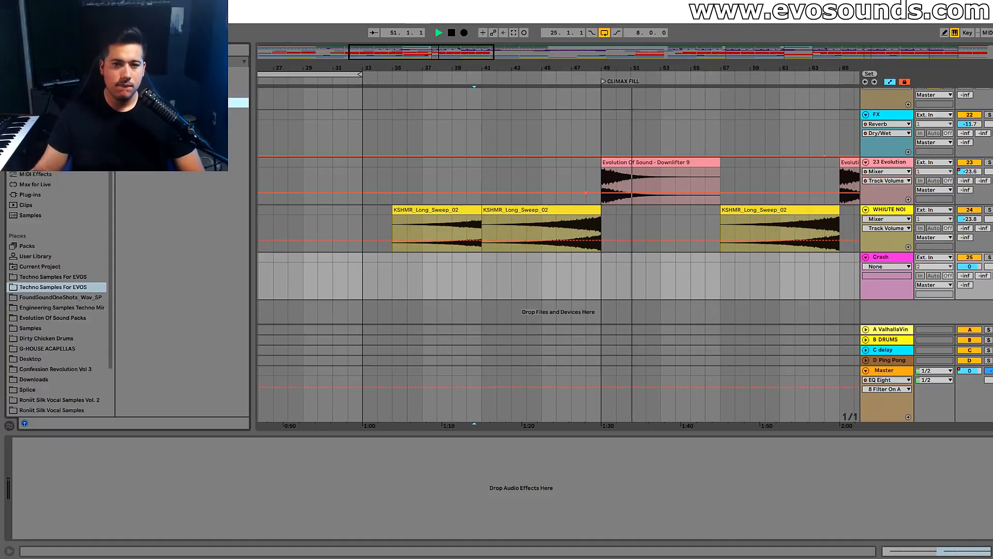
Review the drum and percussion tracks and replay the transition into the climax fill from bar 48.3
scroll(428, 272, "up", 4)
scroll(538, 257, "up", 6)
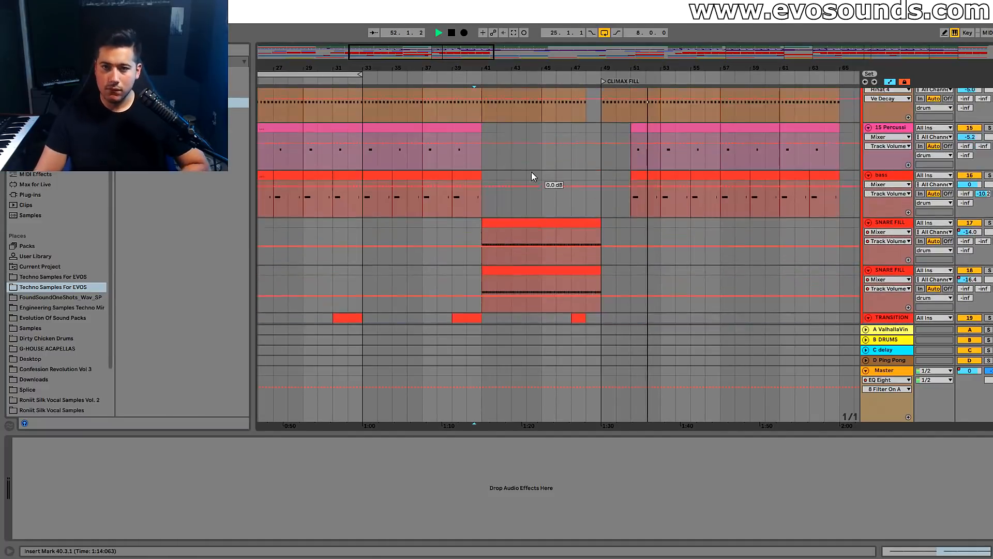
left_click_drag(454, 59, 496, 67)
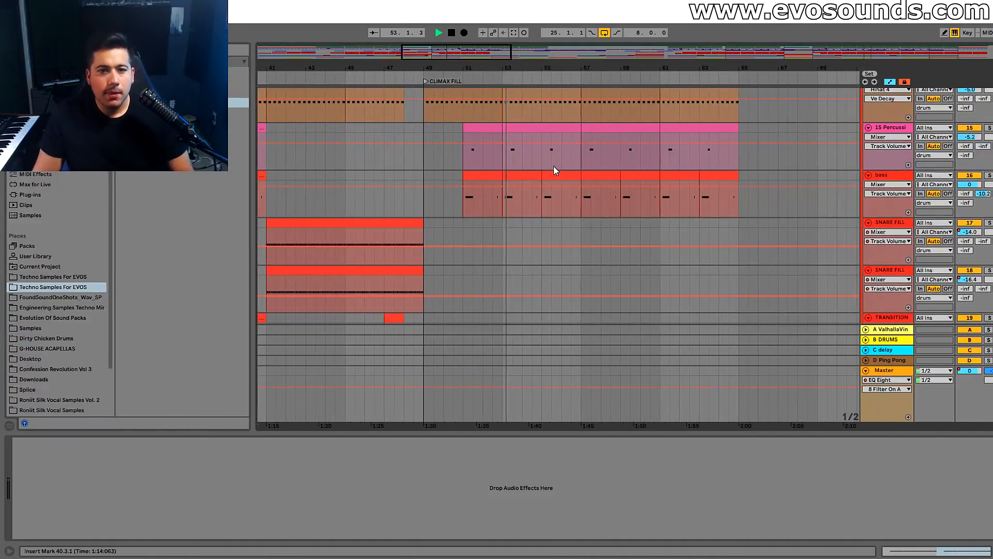
scroll(554, 165, "up", 3)
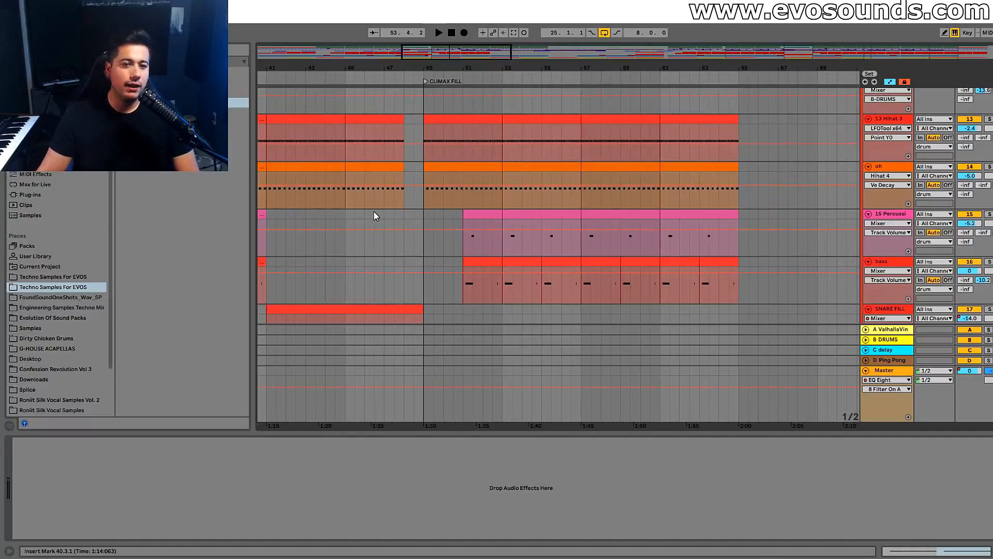
left_click(374, 213)
scroll(410, 191, "up", 10)
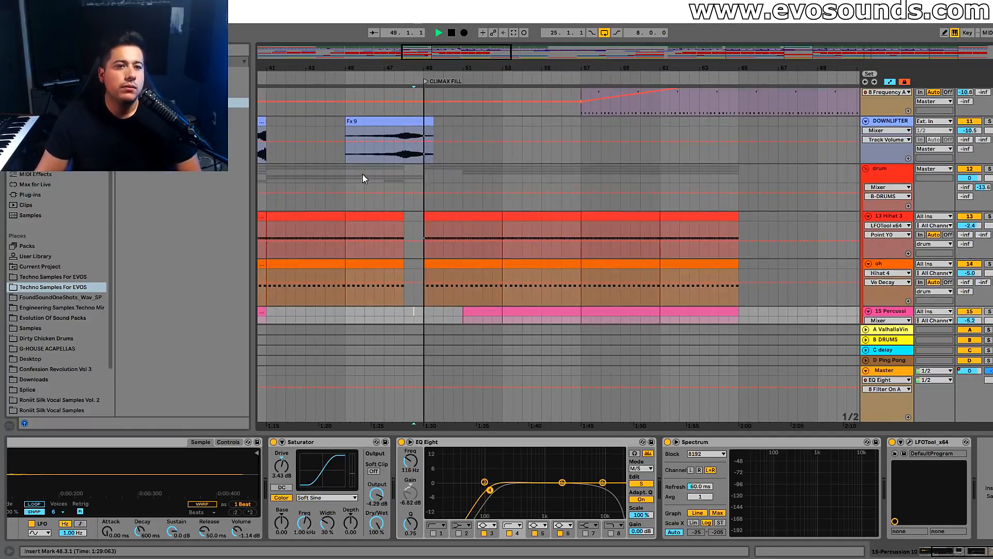
Solo the MAIN LEAD track and cue playback at its first short clip in the climax fill, bar 50.3
left_click(874, 188)
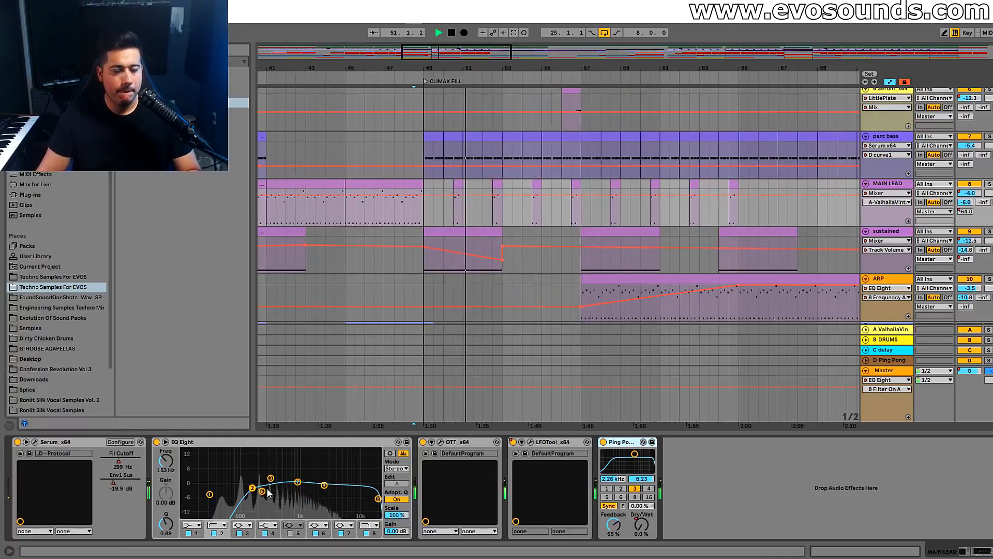
left_click(988, 185)
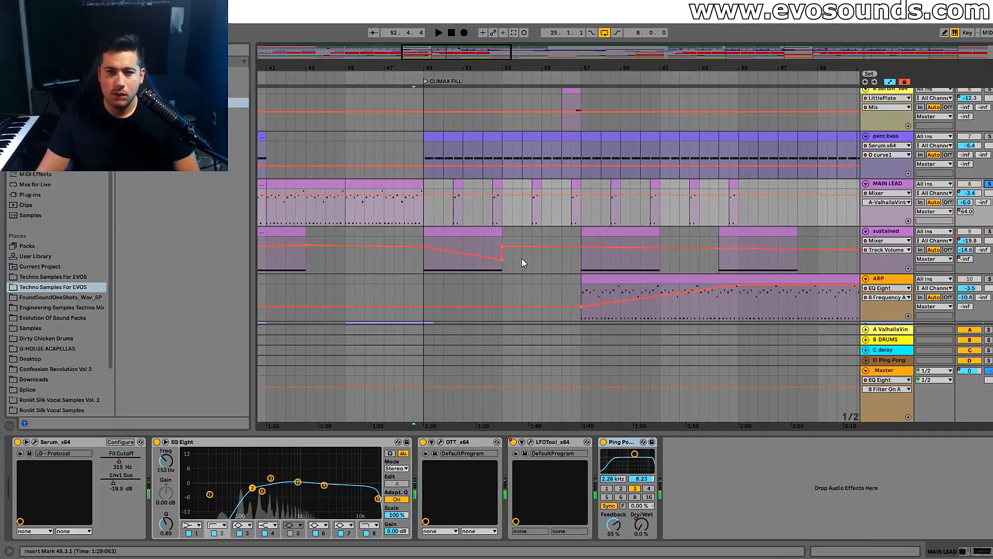
left_click(454, 207)
Search the plug-ins for neutron and insert Neutron 2 between OTT and LFOTool on the MAIN LEAD, dismissing its global presets
left_click(30, 194)
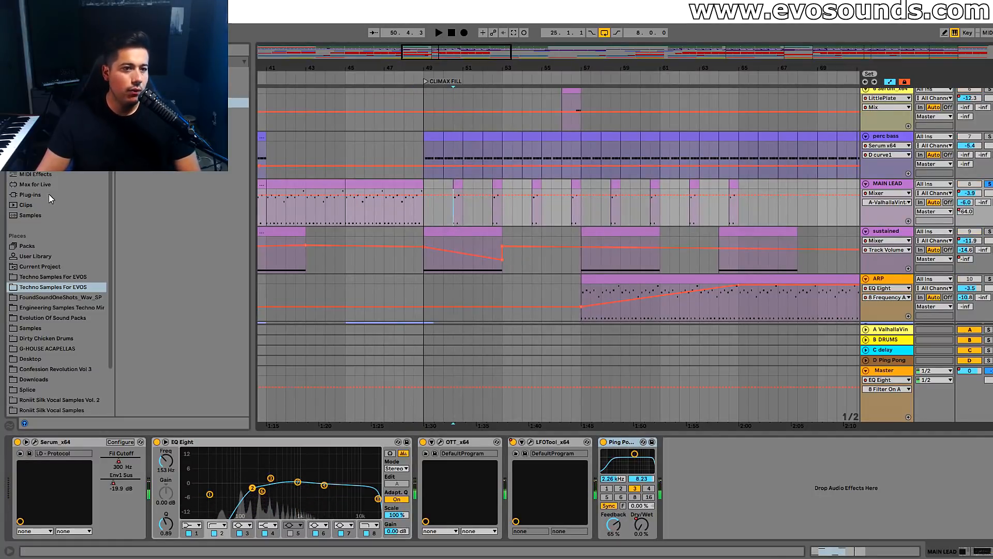
type("neutron")
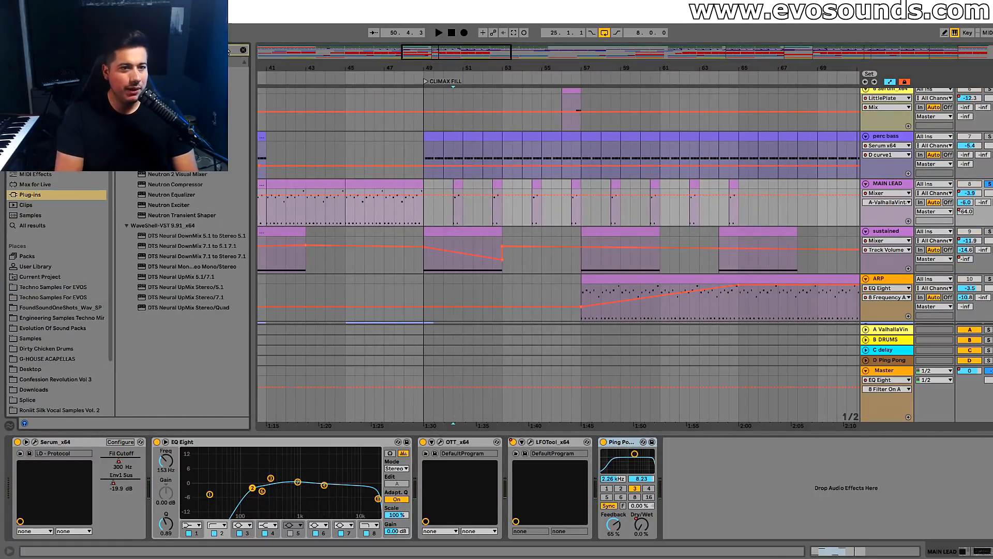
mouse_move(171, 102)
left_mouse_down()
mouse_move(610, 497)
mouse_move(480, 499)
left_mouse_up()
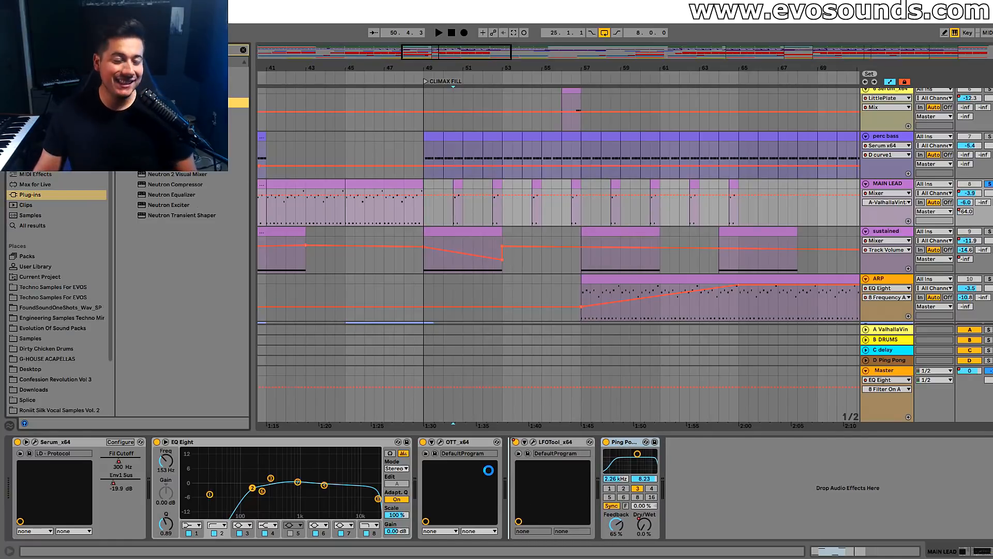
left_click_drag(480, 499, 489, 469)
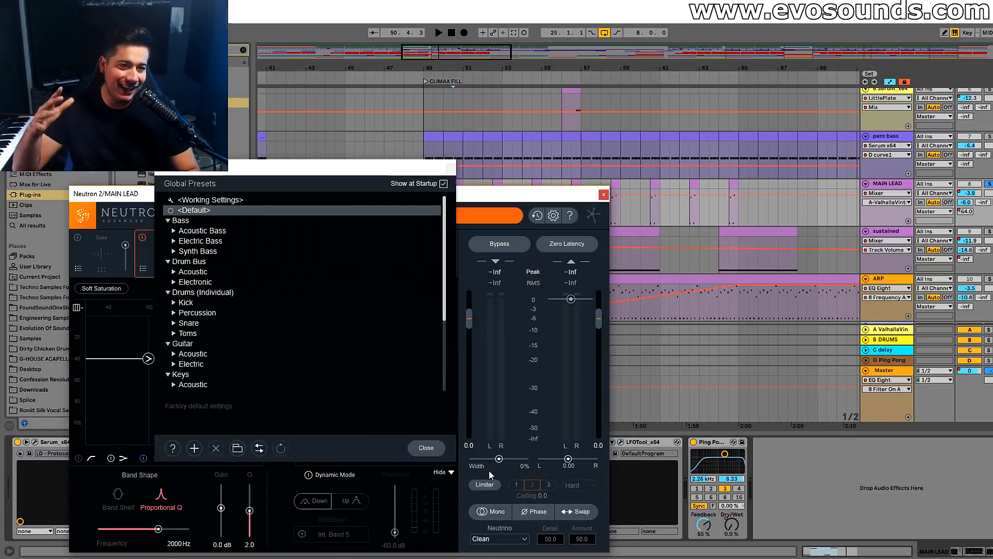
left_click(441, 448)
Run Neutron's Track Assistant with Auto-Detect, Balanced style and Medium intensity while playing the lead from bar 52.3, and accept its settings
left_click(344, 217)
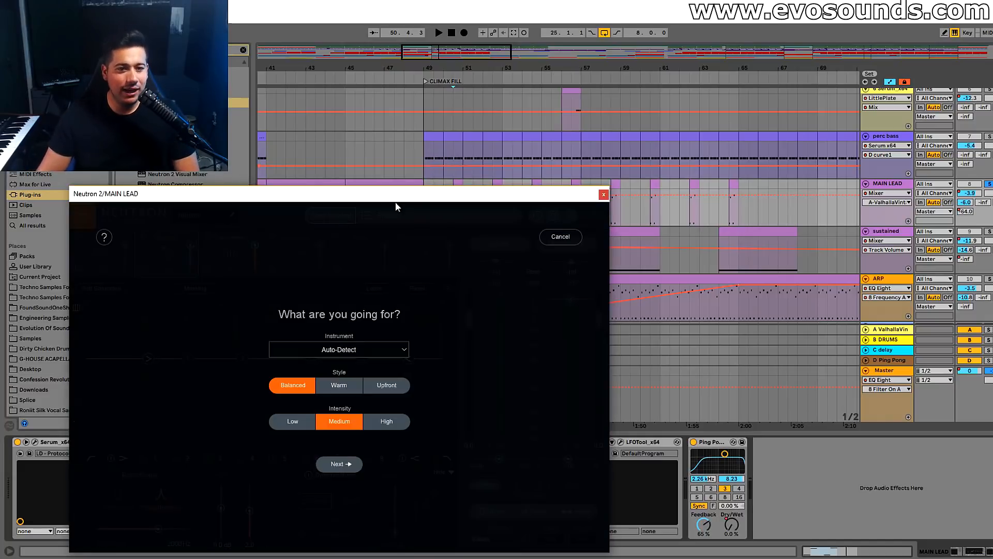
left_click(339, 464)
key("space")
left_click_drag(511, 187, 508, 257)
left_click(496, 185)
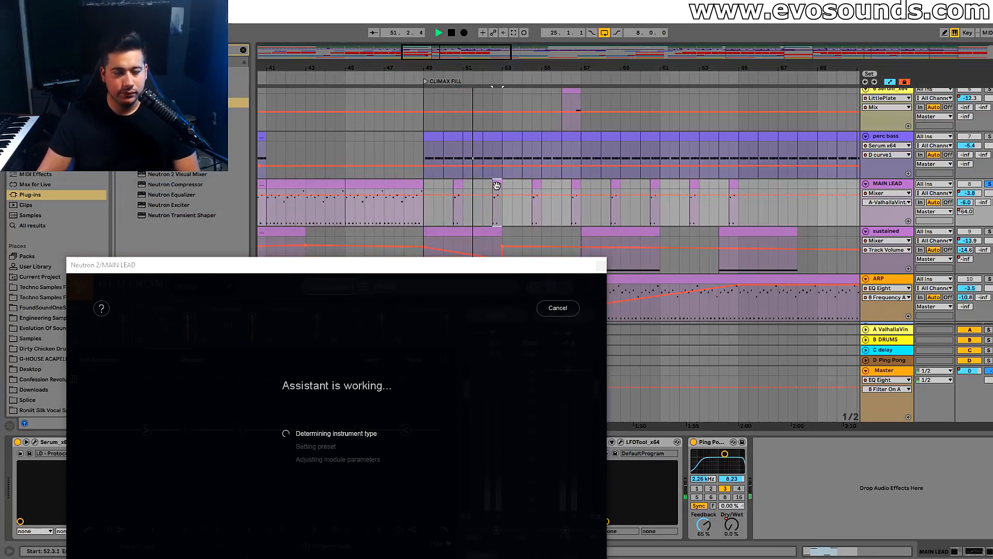
left_click_drag(567, 269, 670, 231)
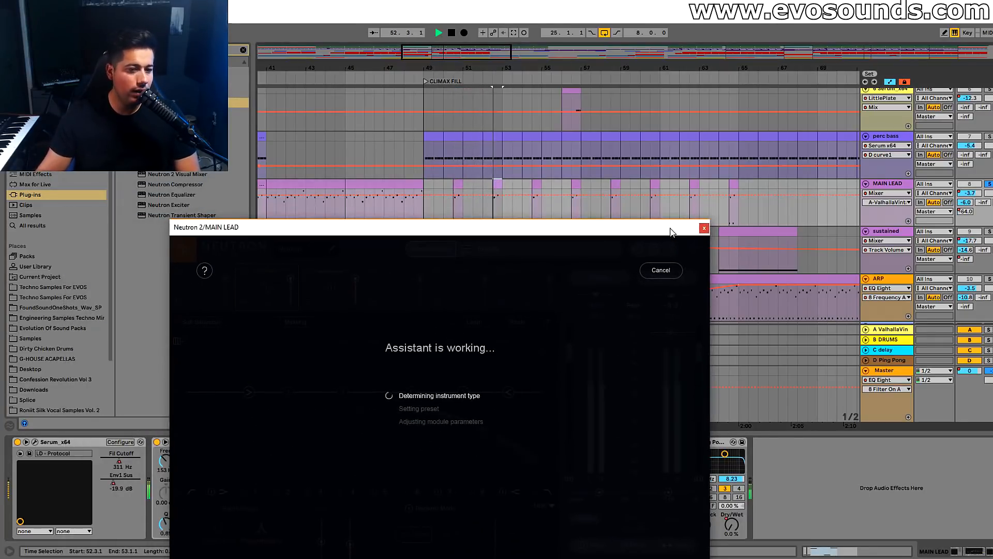
left_click_drag(670, 231, 556, 119)
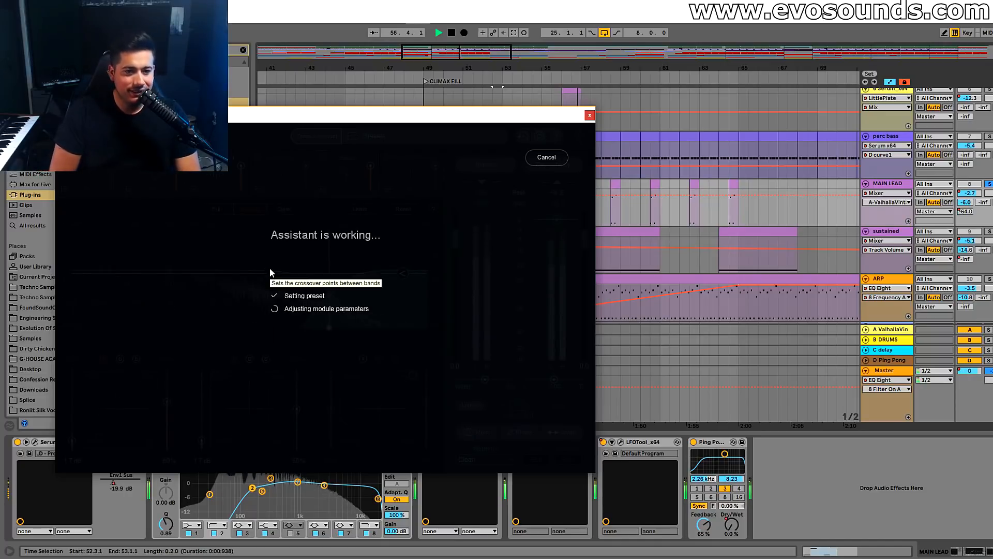
left_click(325, 366)
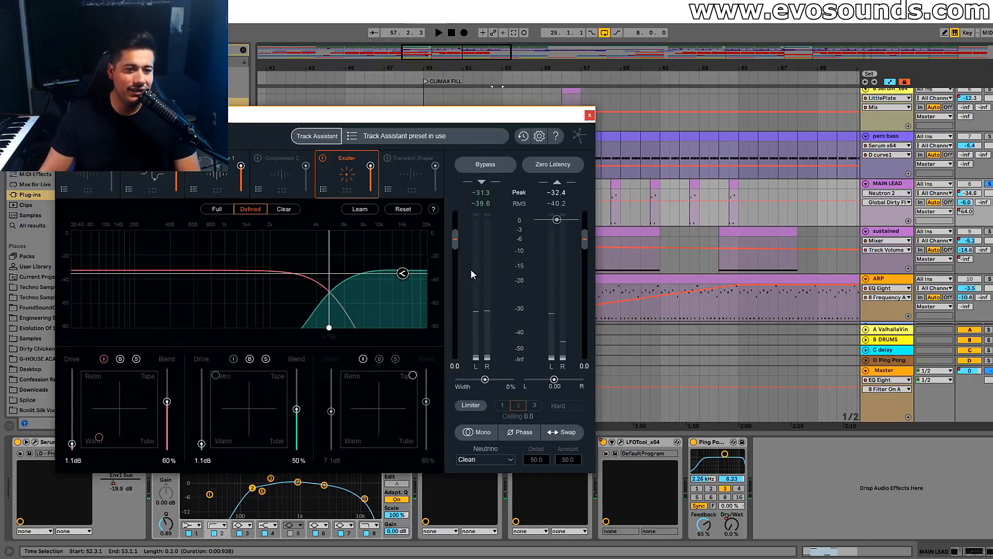
Close Neutron, unsolo the MAIN LEAD and audition it in the full mix from bar 46.3 through the climax fill
key("space")
left_click(588, 120)
key("space")
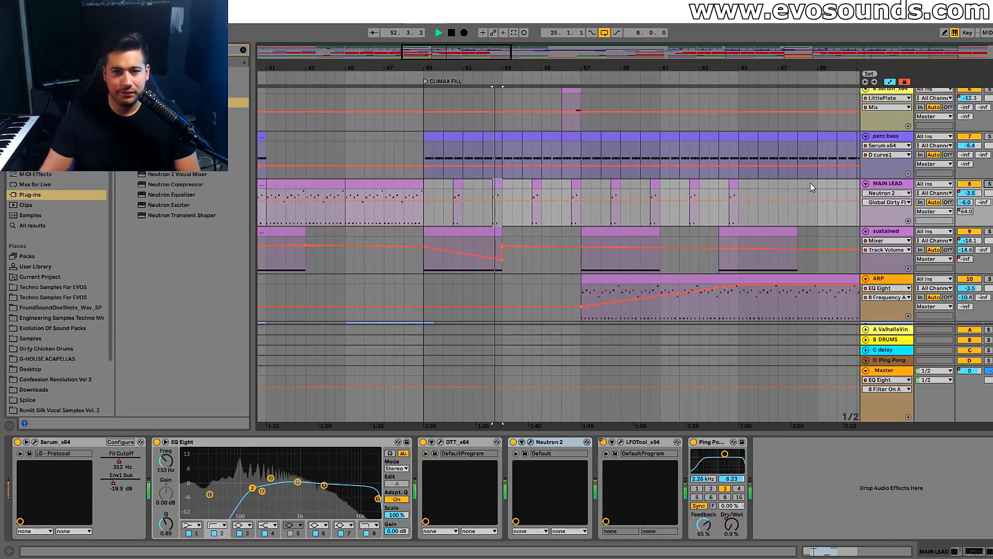
left_click(376, 229)
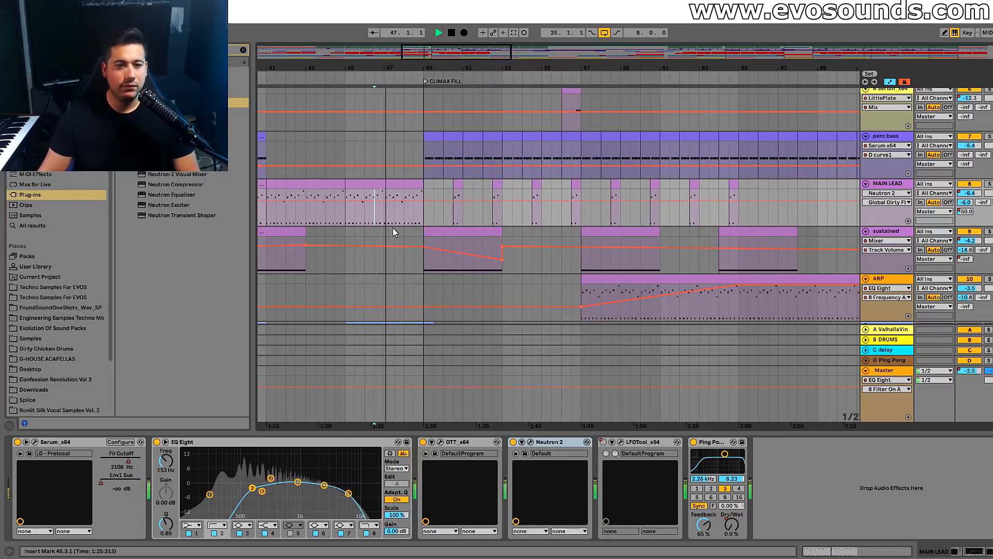
left_click_drag(421, 68, 474, 59)
scroll(486, 348, "down", 2)
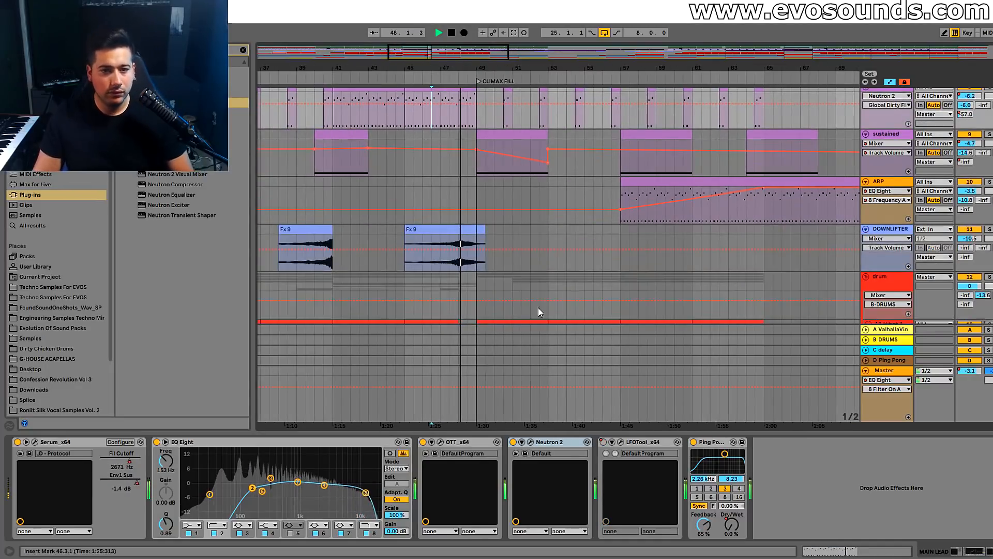
scroll(517, 256, "down", 4)
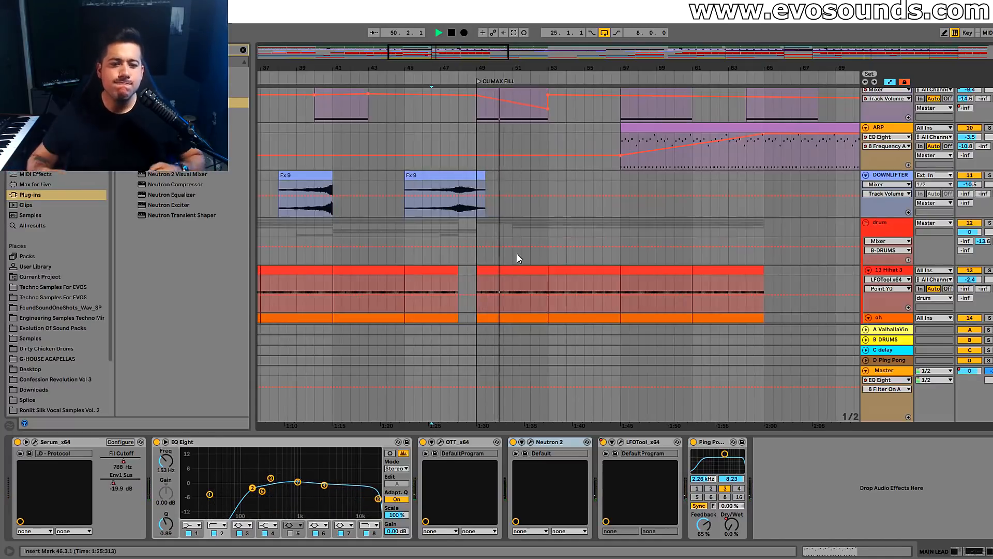
scroll(547, 257, "up", 5)
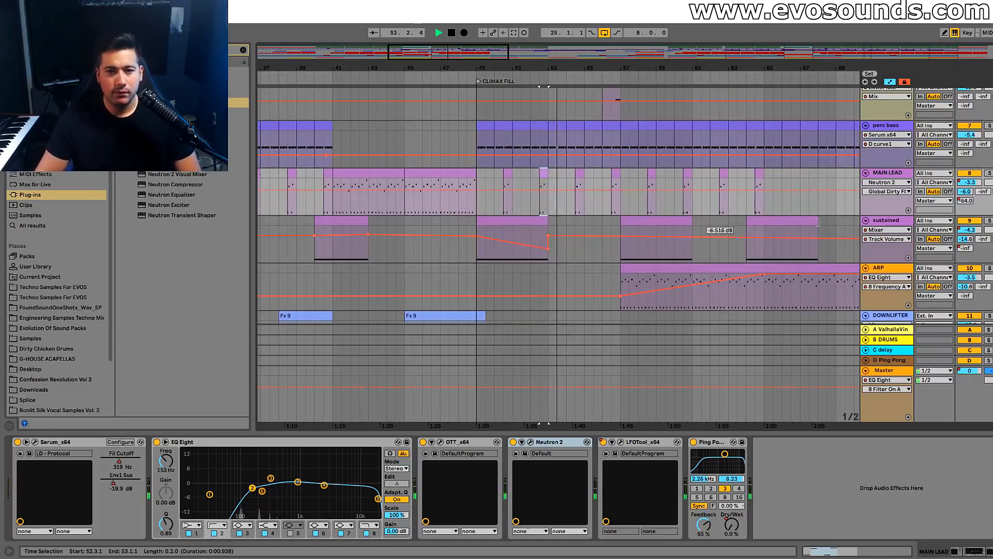
Compare the MAIN LEAD with Neutron 2 switched off and back on, and solo the track
left_click(513, 443)
key("space")
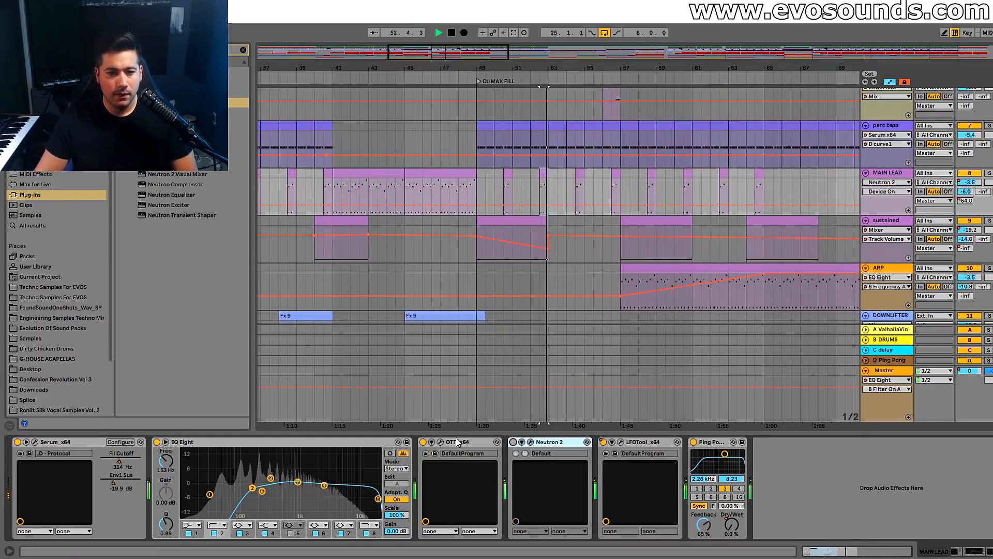
left_click(513, 442)
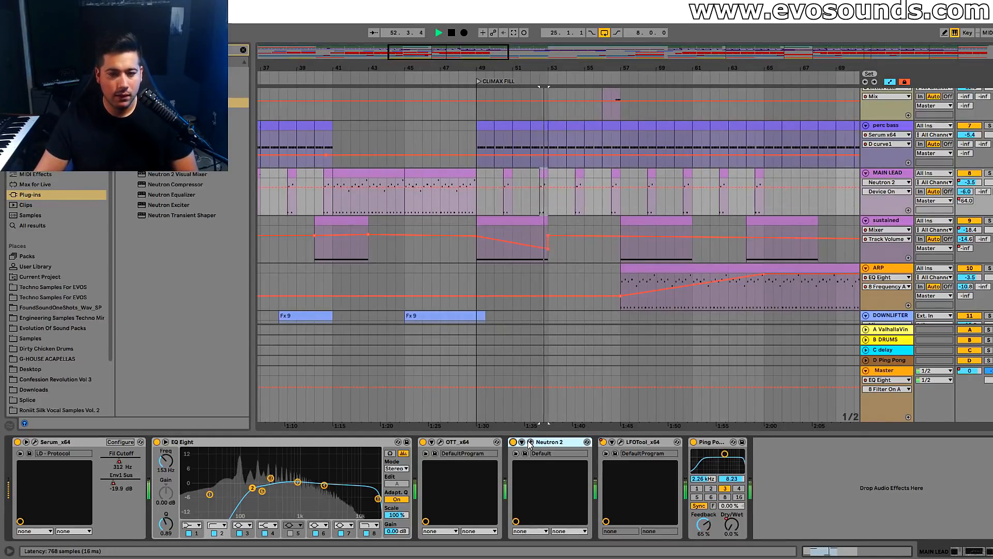
left_click(988, 173)
key("space")
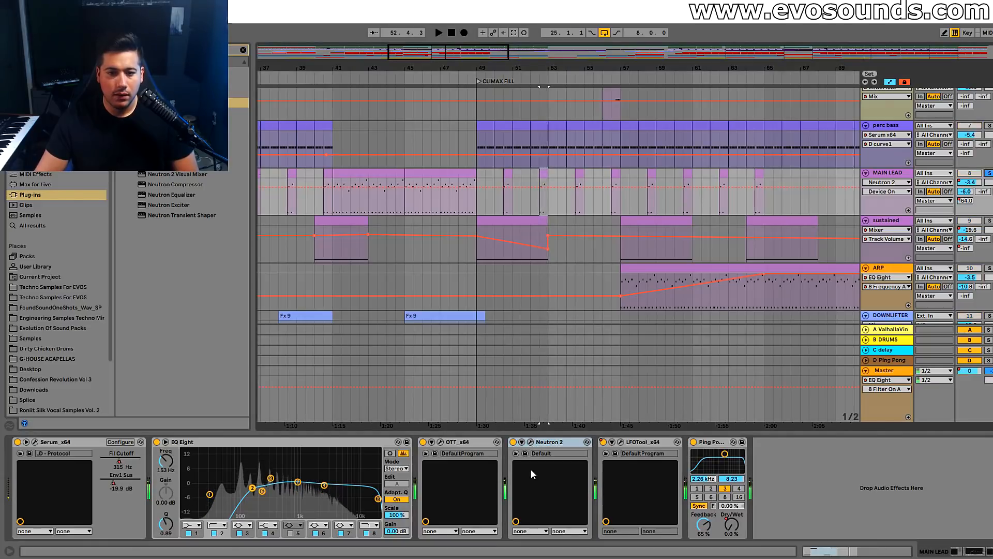
Reopen Neutron 2 without loading a preset and audition its equalizer curve on the lead, checking the band at 419 Hz
left_click(531, 442)
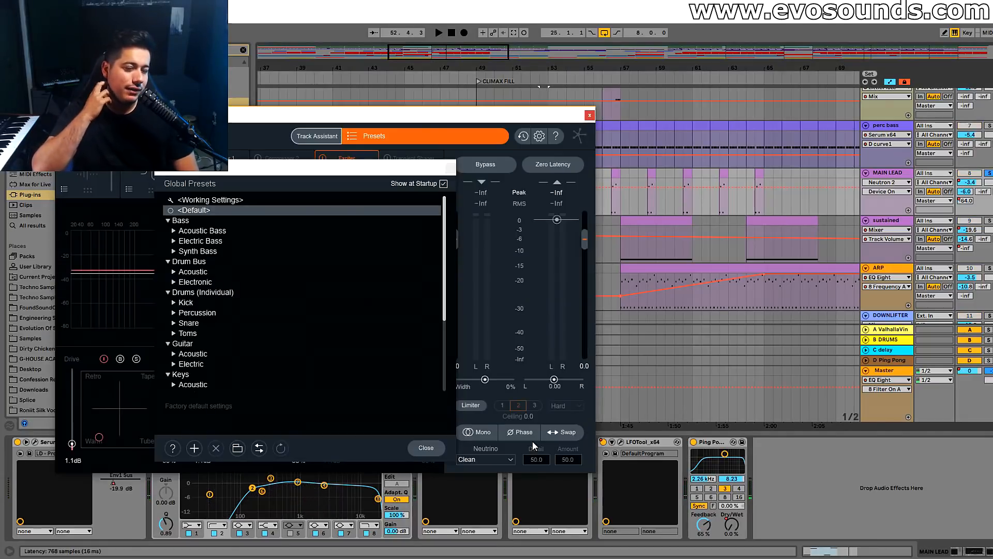
left_click(426, 447)
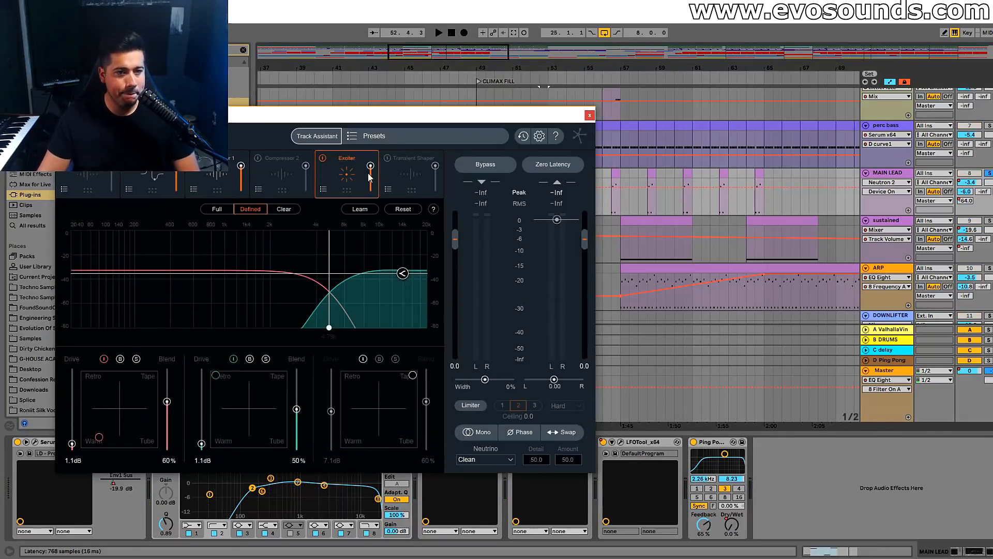
left_click(165, 179)
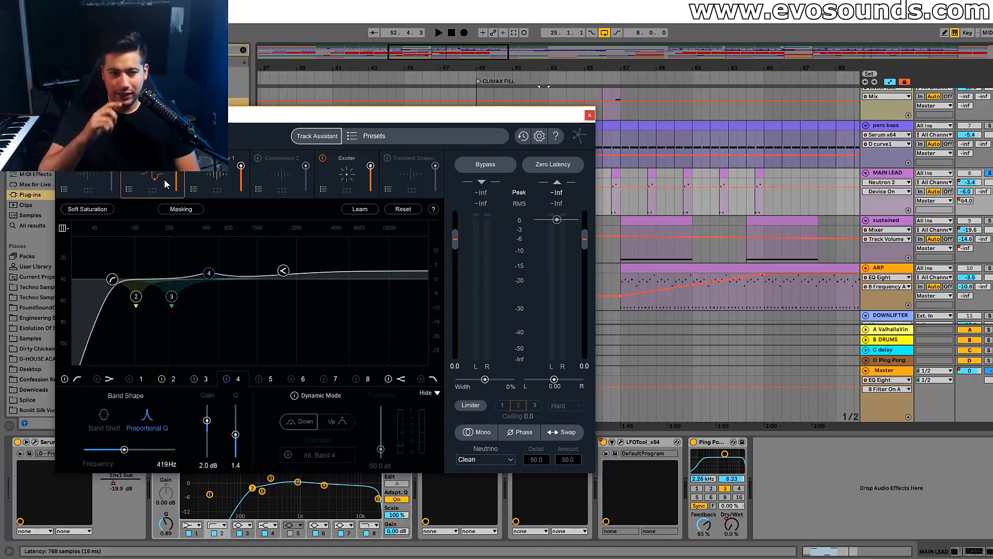
key("space")
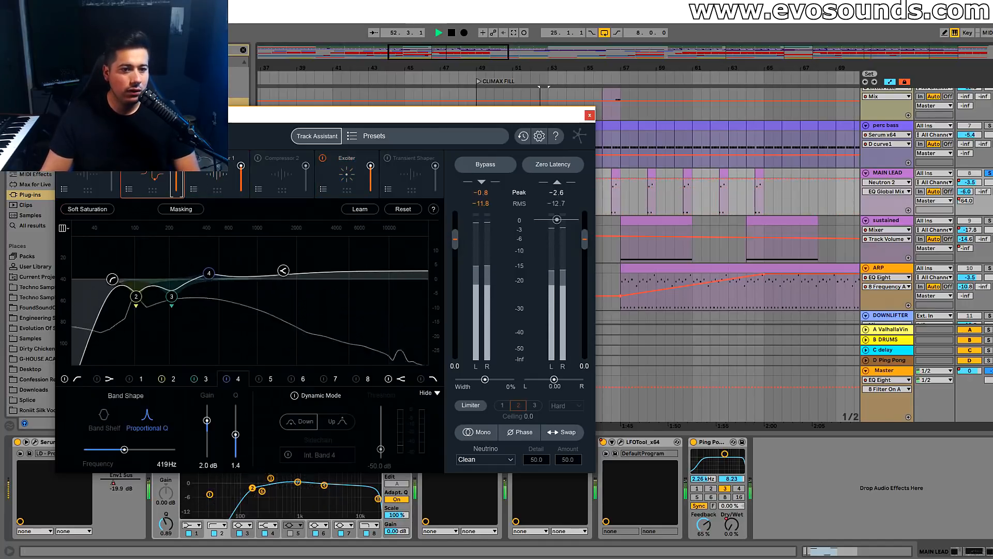
key("space")
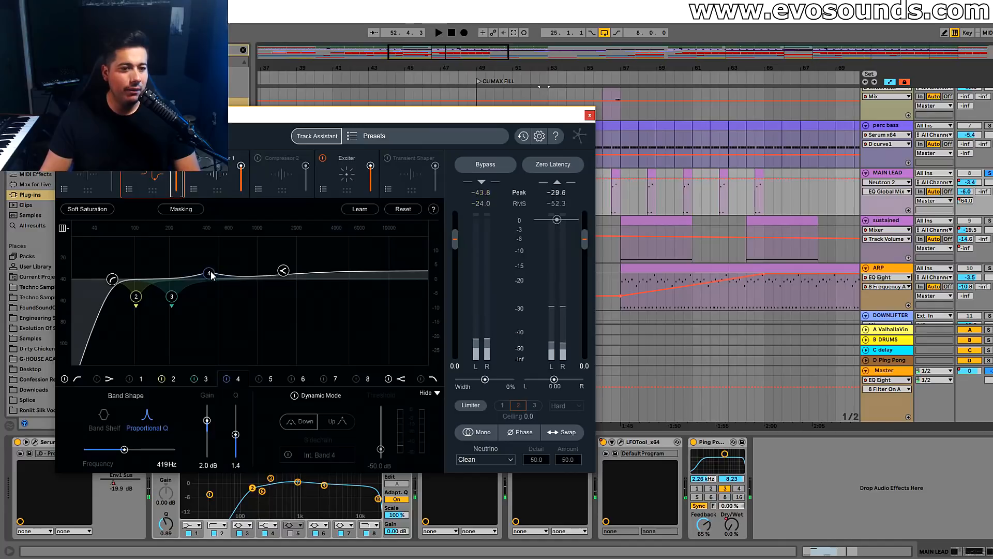
key("space")
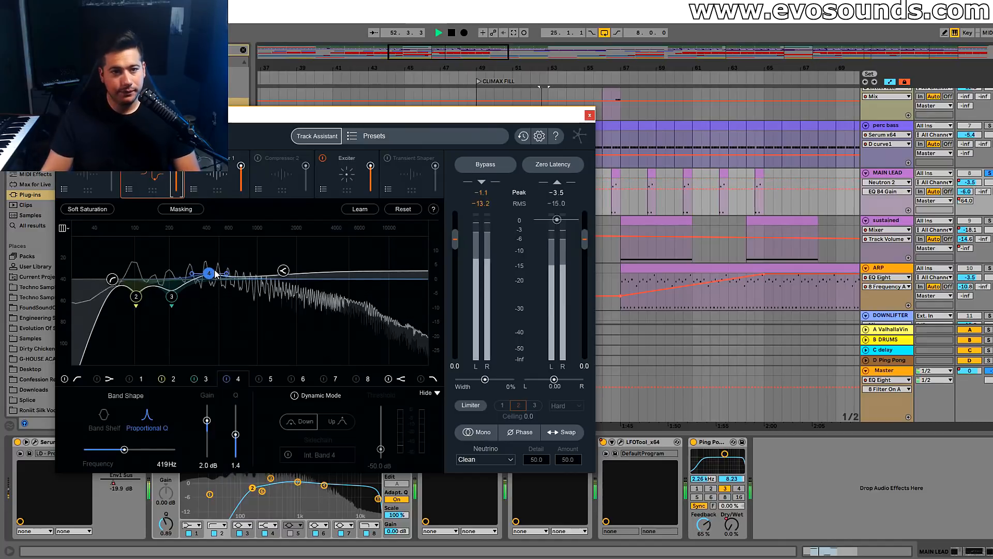
key("space")
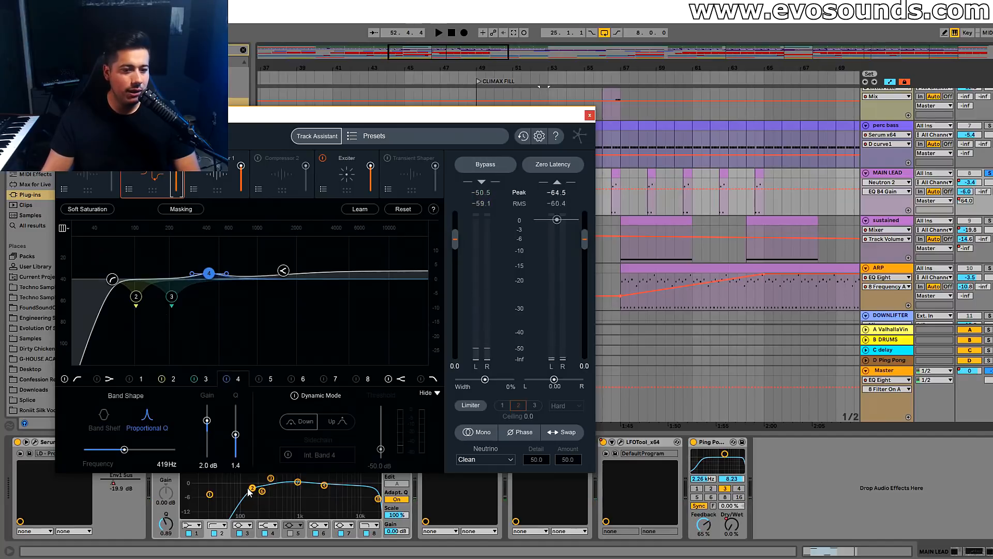
key("space")
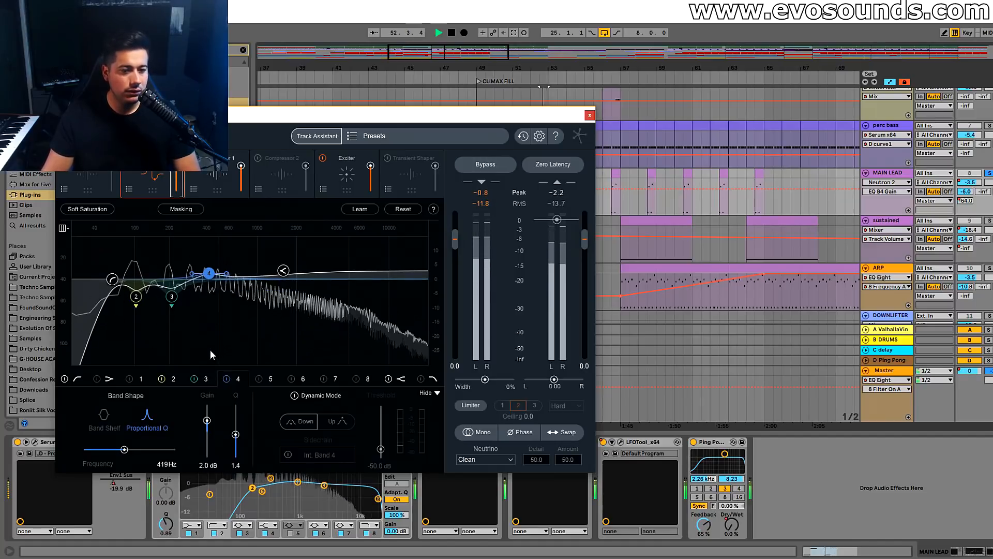
Lower the Neutron equalizer's high shelf to 1.3 dB at about 1682 Hz while auditioning the lead
left_click(283, 270)
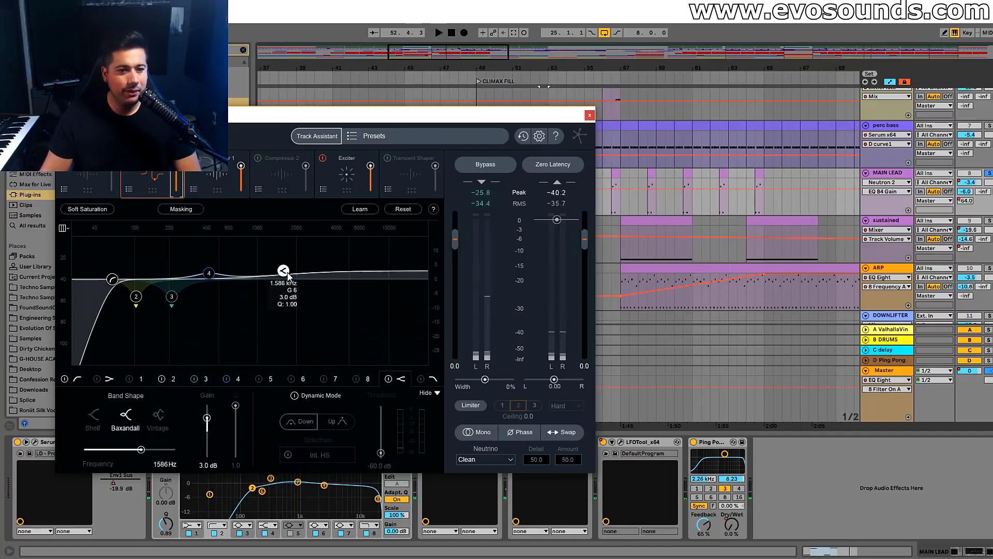
left_click_drag(290, 280, 291, 278)
key("space")
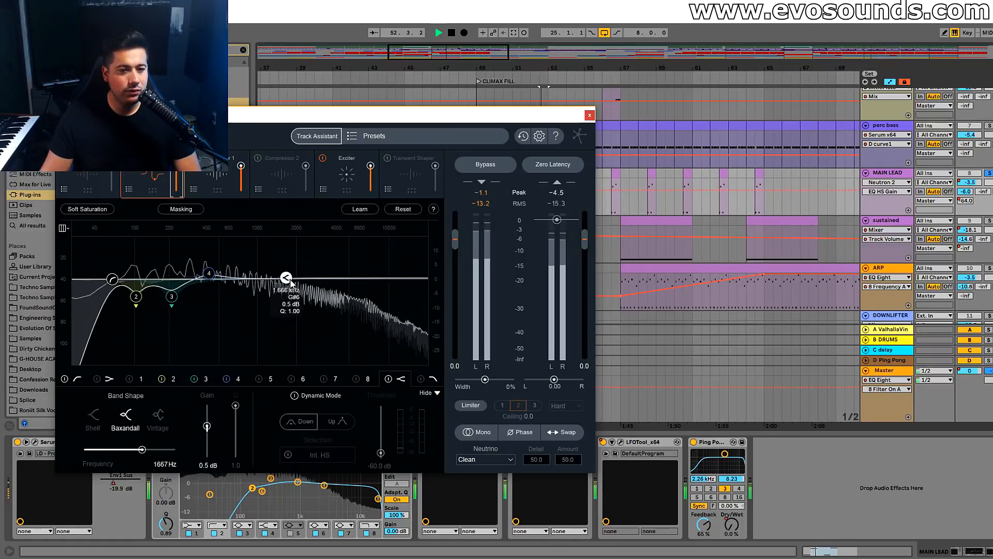
key("space")
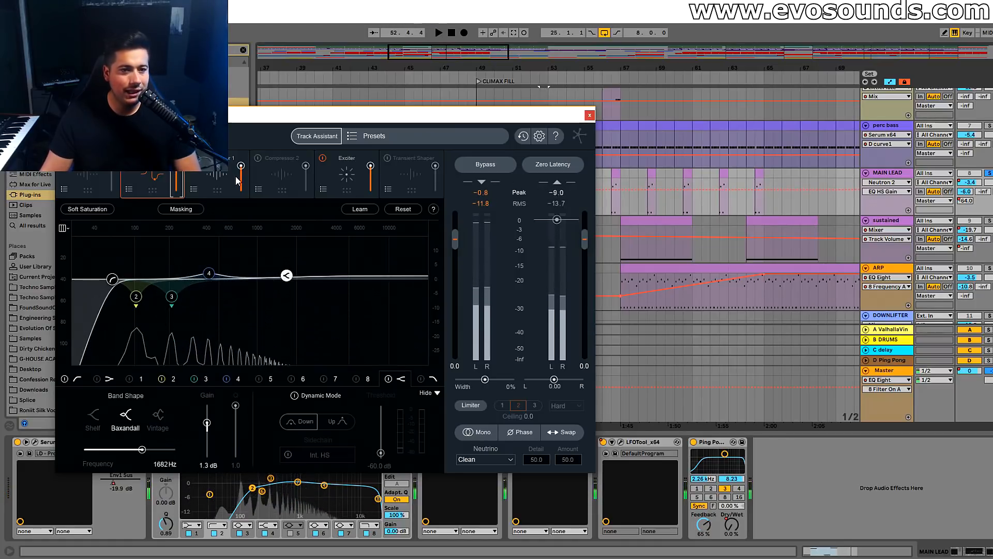
Inspect Neutron's first compressor during playback and compare the lead with the Exciter switched off and on
left_click(235, 186)
key("space")
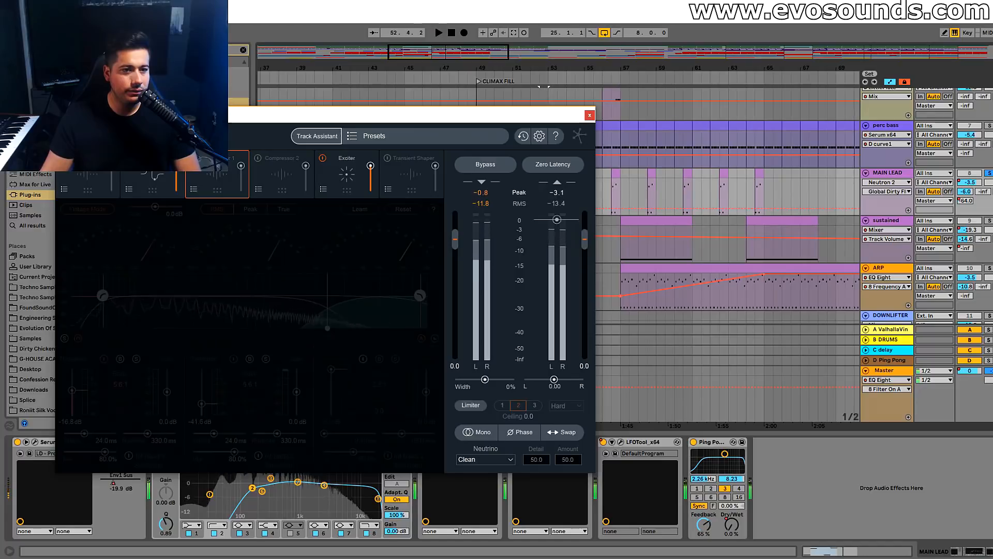
left_click(322, 158)
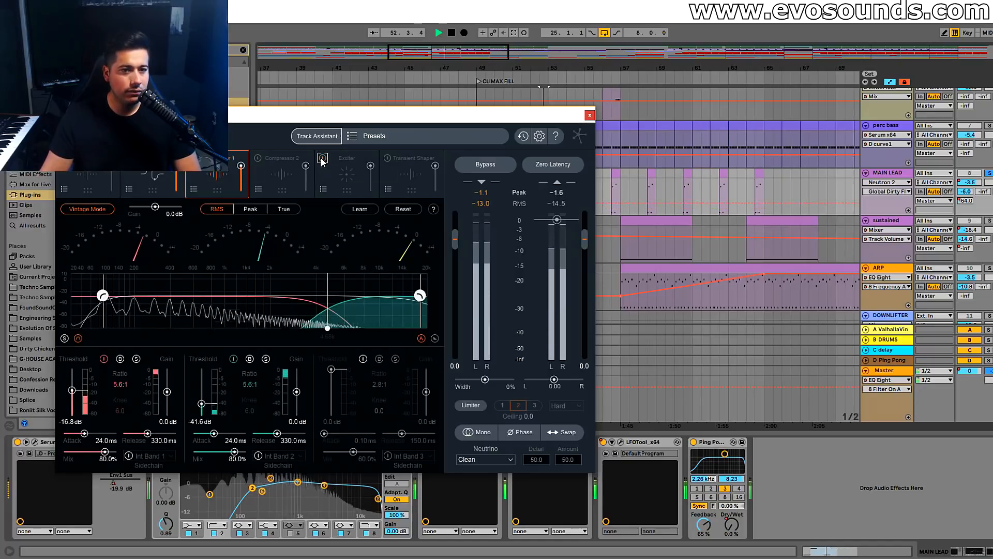
left_click(323, 158)
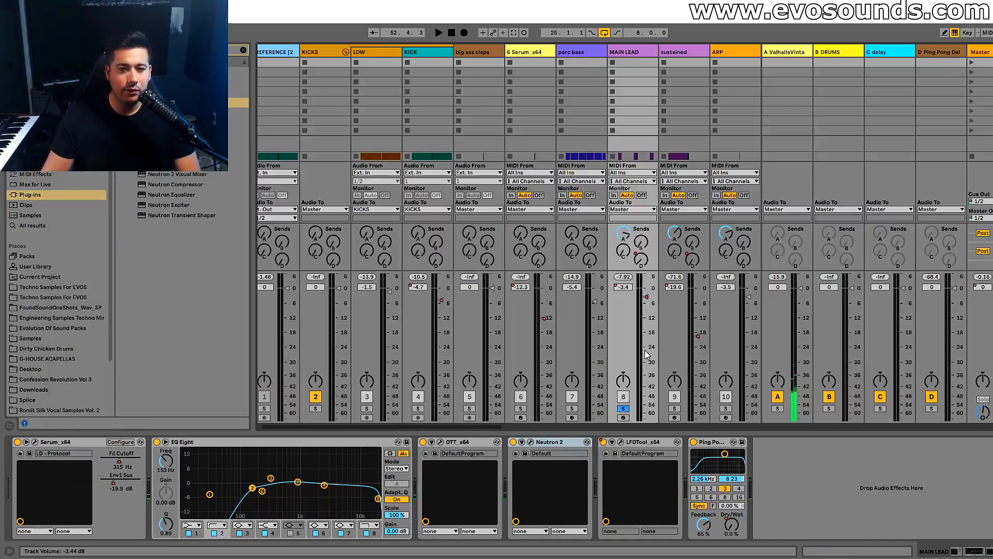
Audition the soloed MAIN LEAD and inspect the ValhallaVintageVerb reverb settings on return track A
key("space")
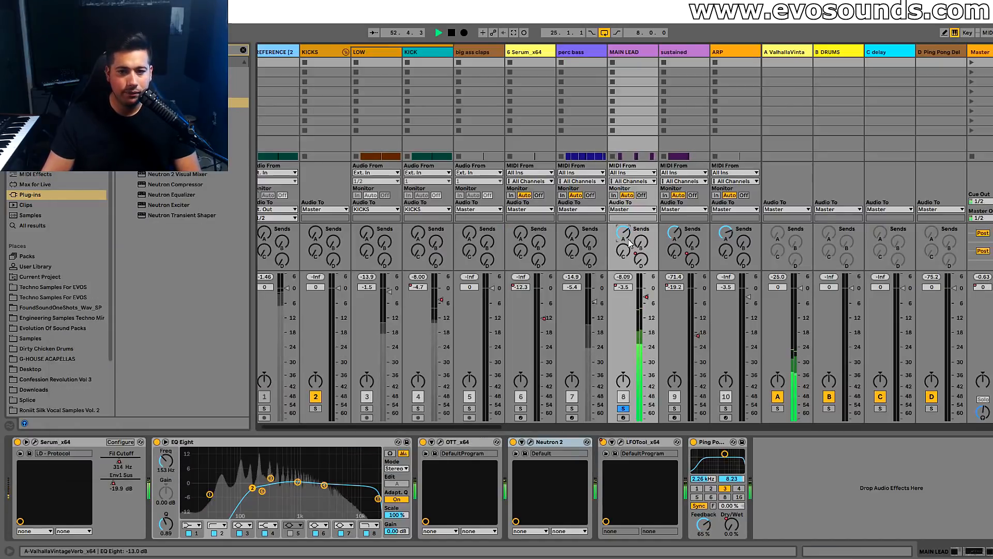
key("space")
left_click(776, 77)
key("space")
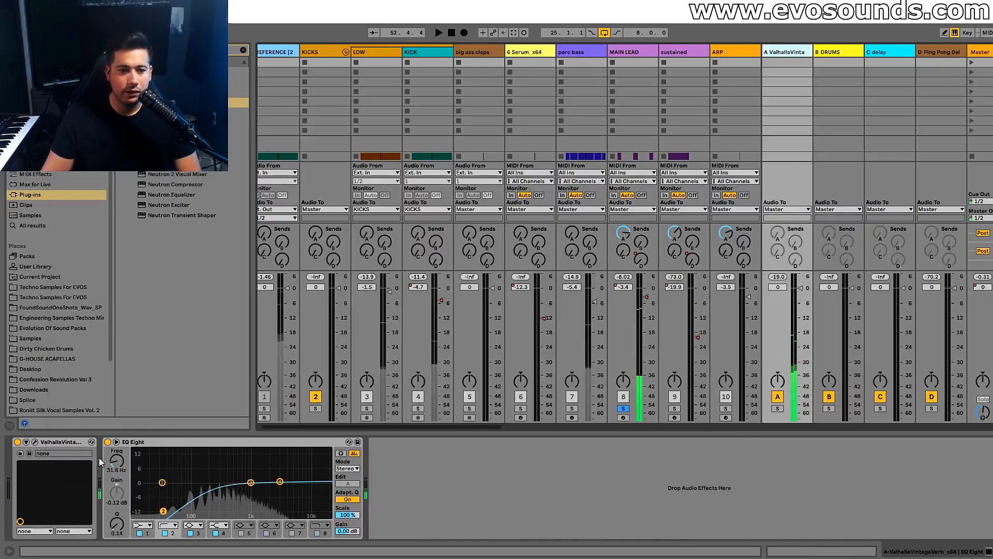
left_click(35, 442)
key("space")
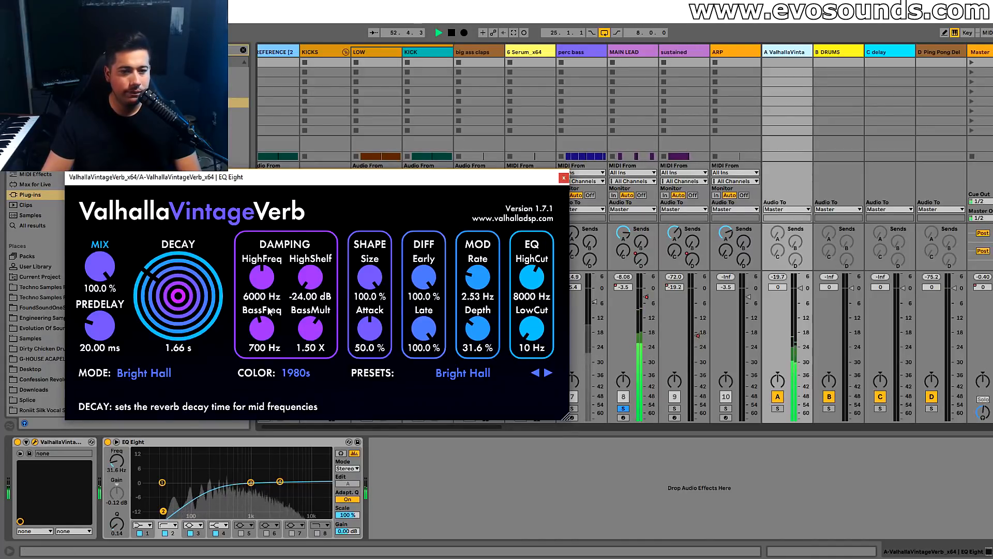
left_click(563, 178)
Play the arrangement from bar 32 to audition the main lead's passage leading into the break
key("Tab")
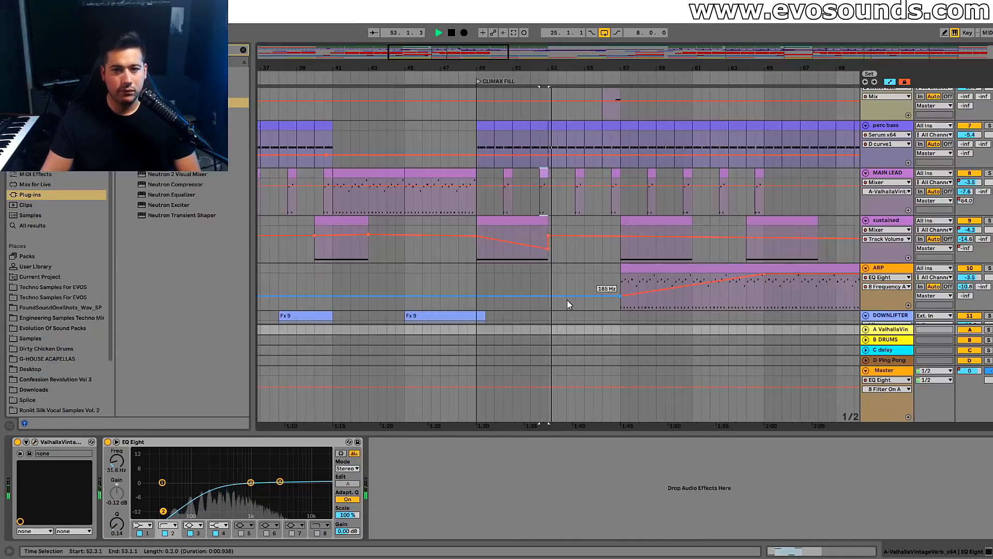
left_click(314, 176)
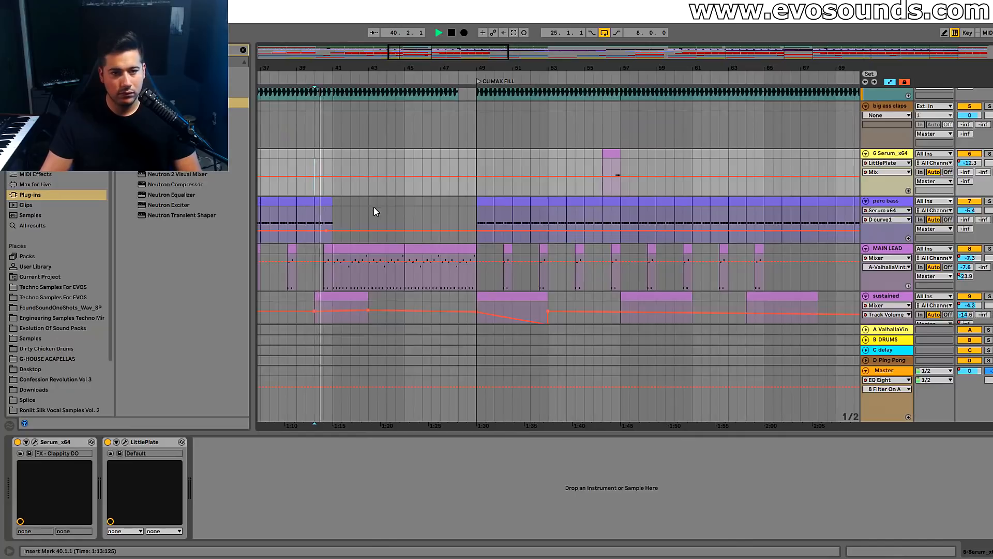
scroll(380, 207, "down", 3)
left_click_drag(486, 49, 429, 156)
left_click(436, 176)
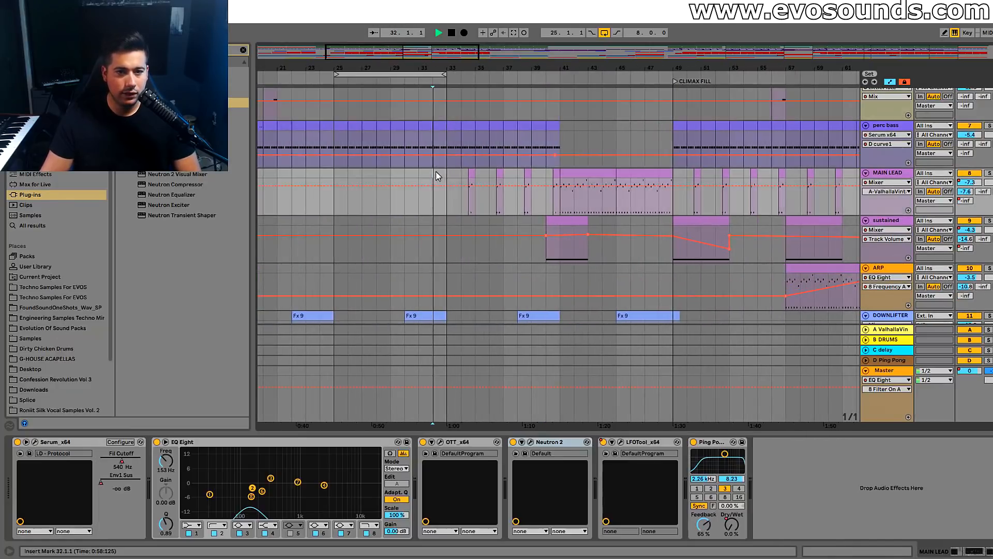
scroll(480, 168, "up", 2)
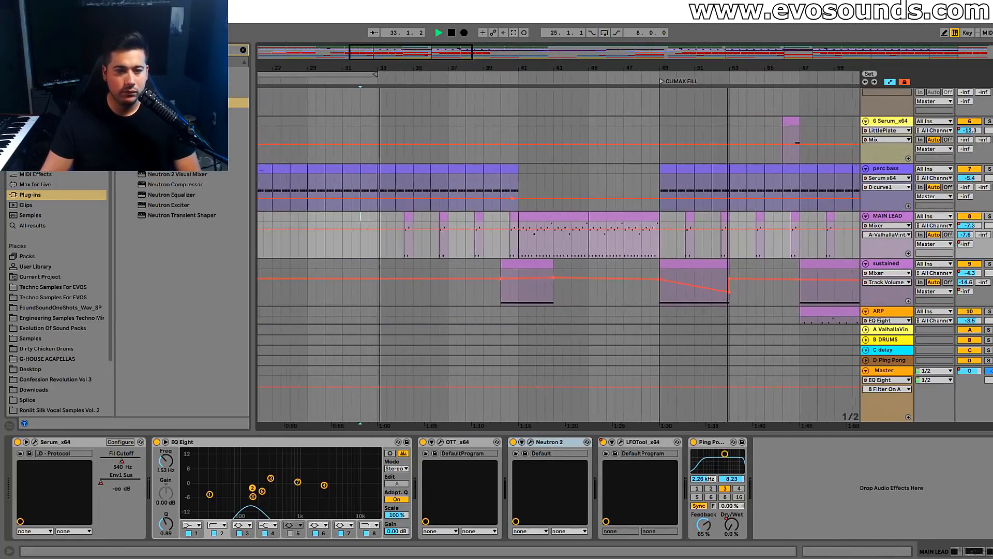
scroll(477, 199, "down", 5)
scroll(489, 200, "up", 2)
scroll(497, 218, "up", 7)
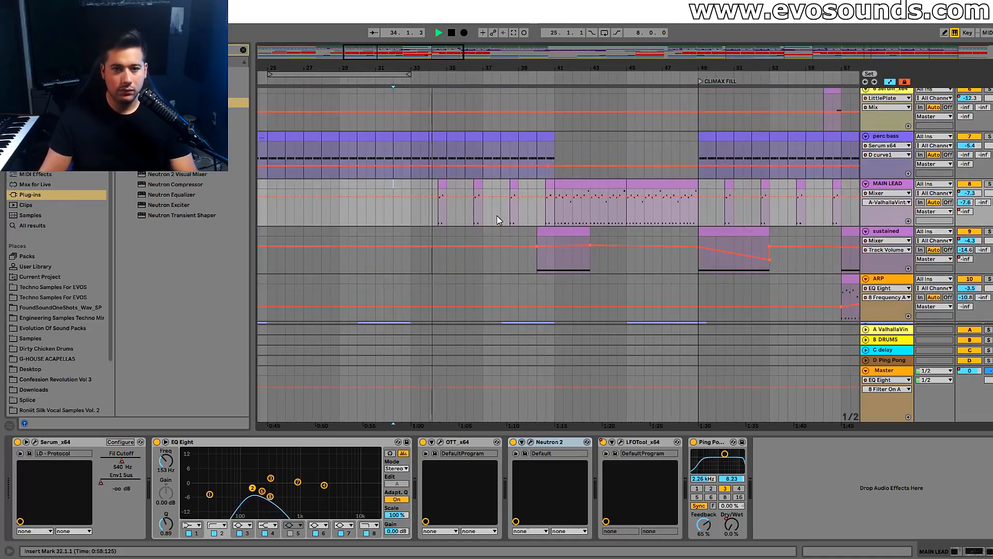
scroll(517, 216, "down", 2)
Examine the master's spectrum in SPAN and its loudness in the WLM Meter during playback
key("Tab")
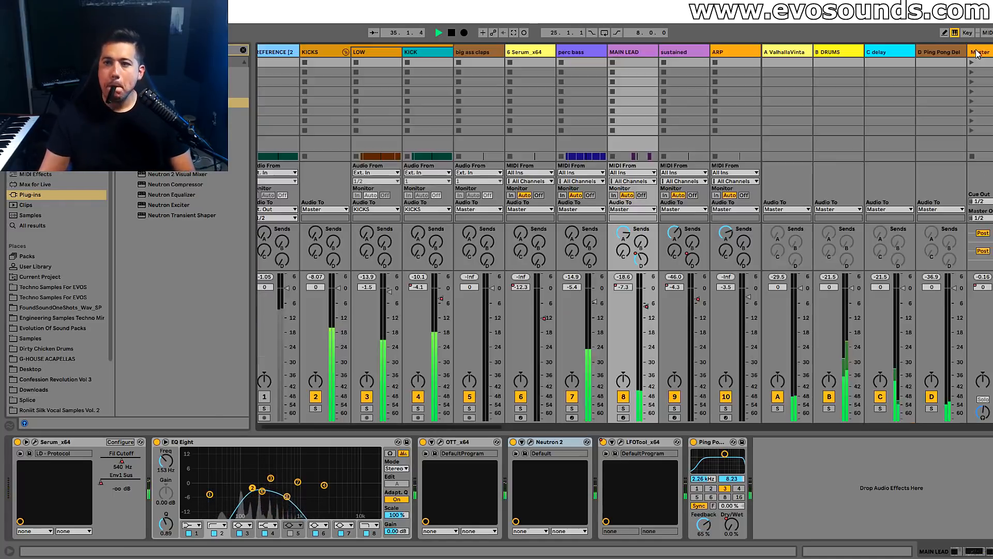
left_click(986, 51)
left_click(620, 442)
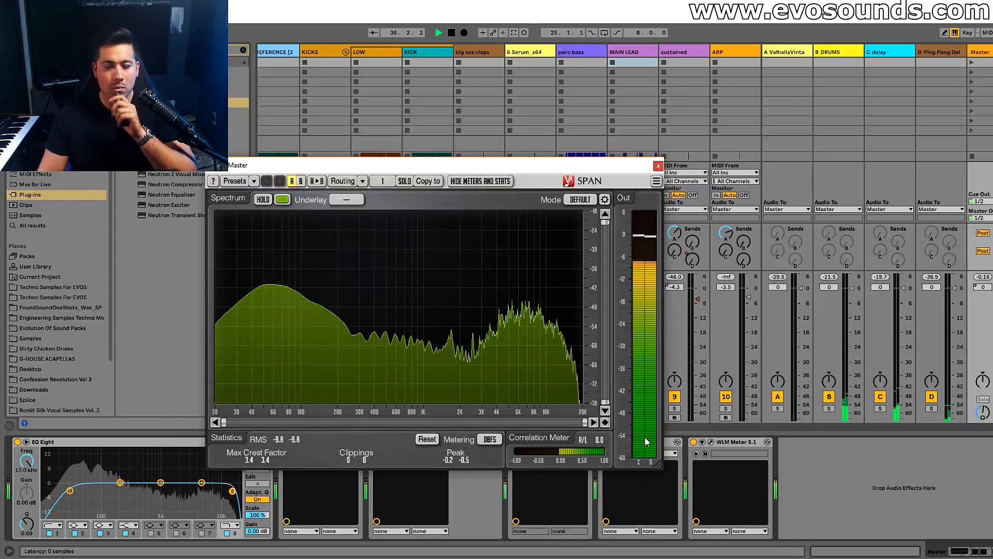
left_click(712, 442)
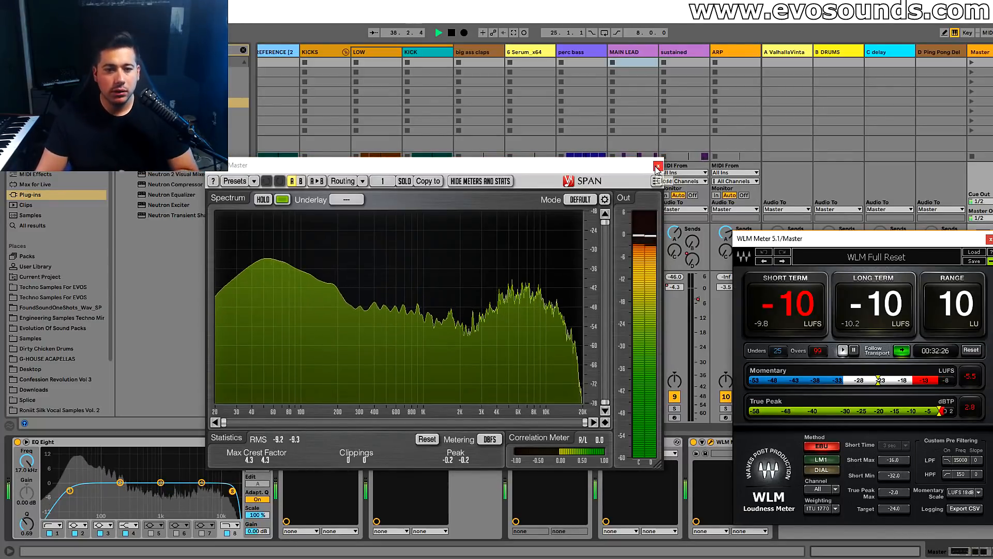
left_click(658, 167)
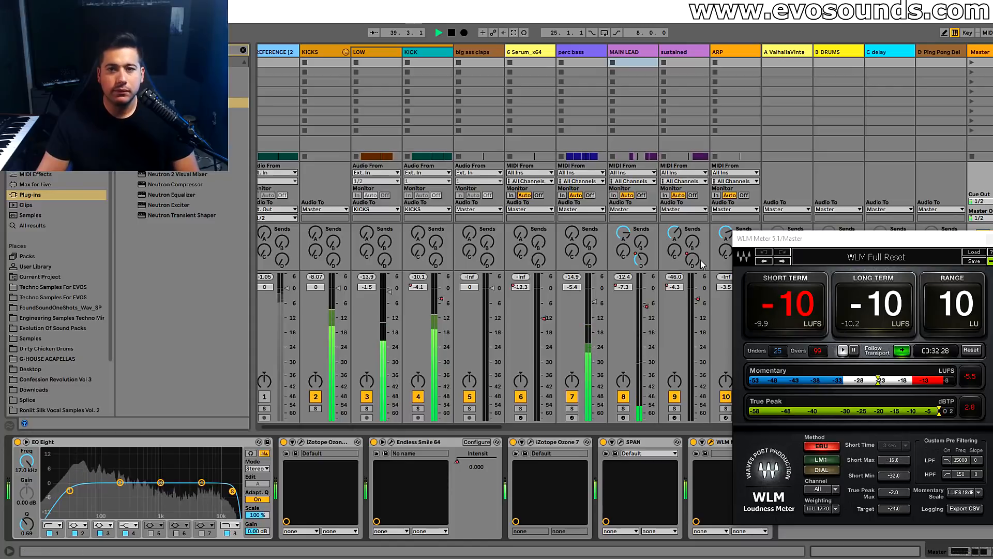
Raise the MAIN LEAD's volume automation before the break to -4.3 dB and replay from bar 34.3
key("Tab")
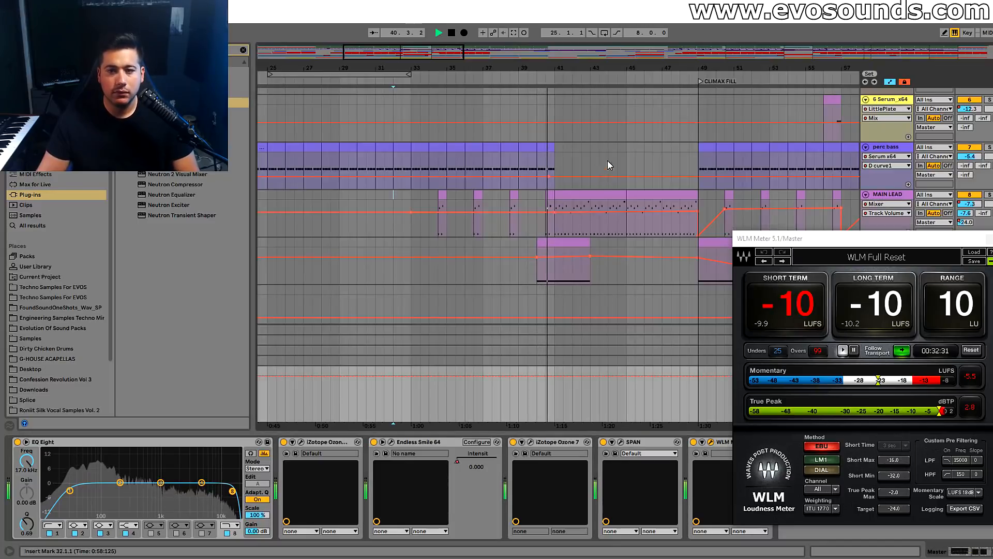
left_click(554, 212)
key("space")
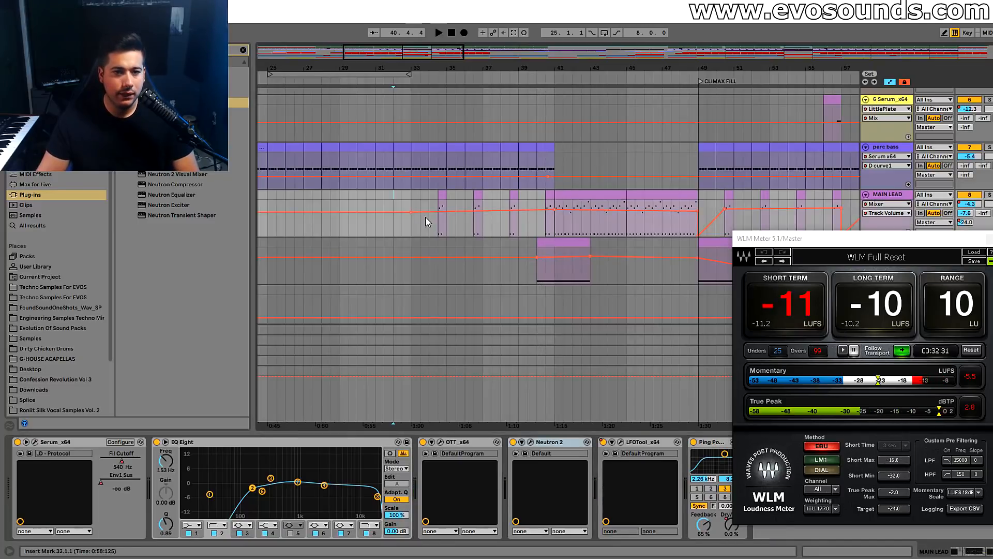
left_click(439, 226)
key("space")
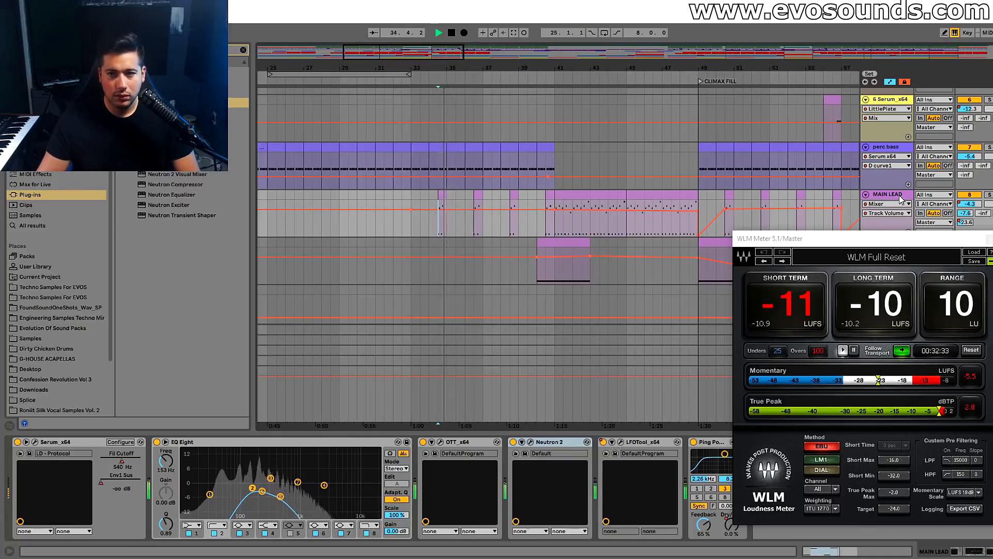
Automate the MAIN LEAD's Ping Pong Delay Dry/Wet to rise to about 45% at bar 41 and drop to about 21%
left_click(989, 238)
left_click(739, 524)
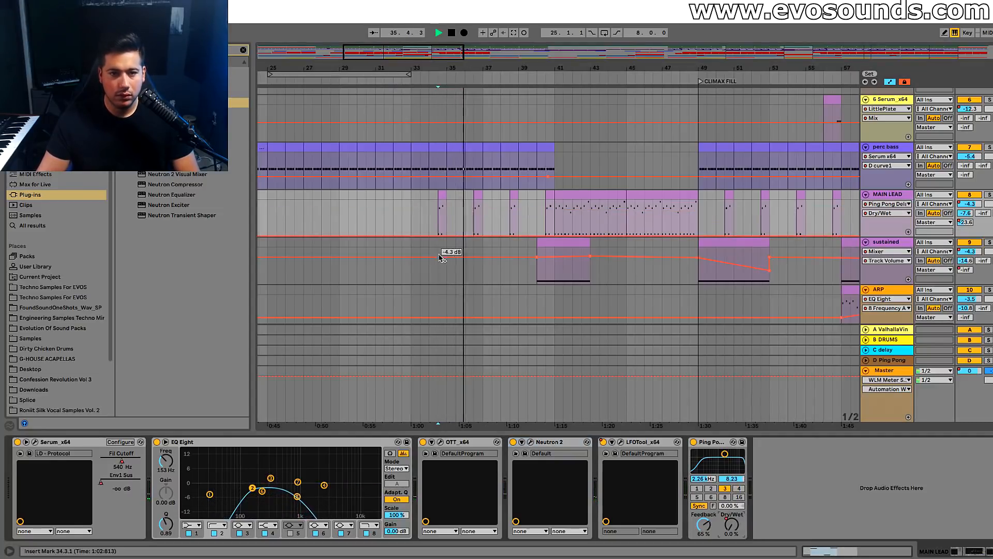
left_click_drag(437, 235, 439, 228)
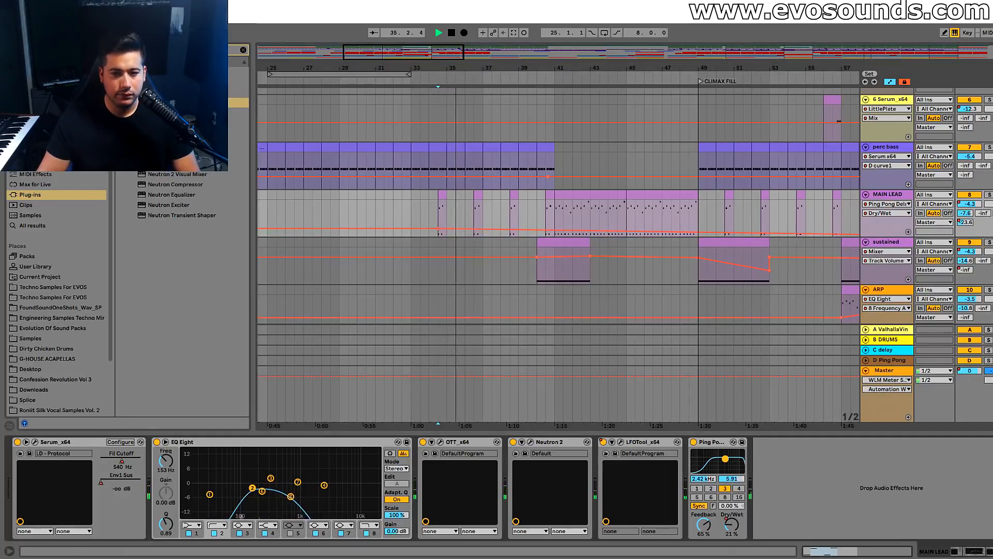
left_click_drag(449, 230, 443, 221)
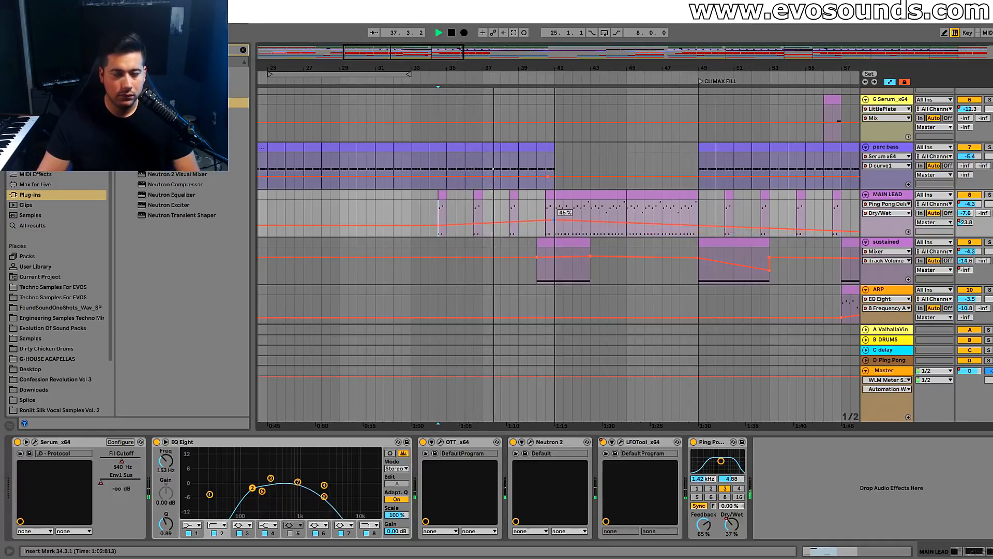
left_click_drag(558, 223, 558, 228)
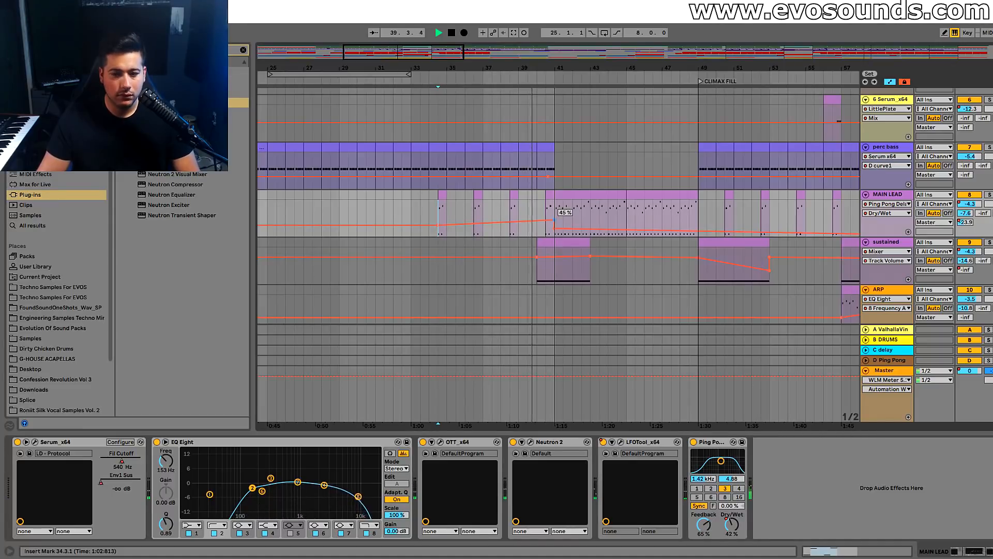
Set the Ping Pong Delay filter to 3.16 kHz with width 5.39 and lower its Dry/Wet automation through the break to about 3%
left_click_drag(723, 464, 730, 466)
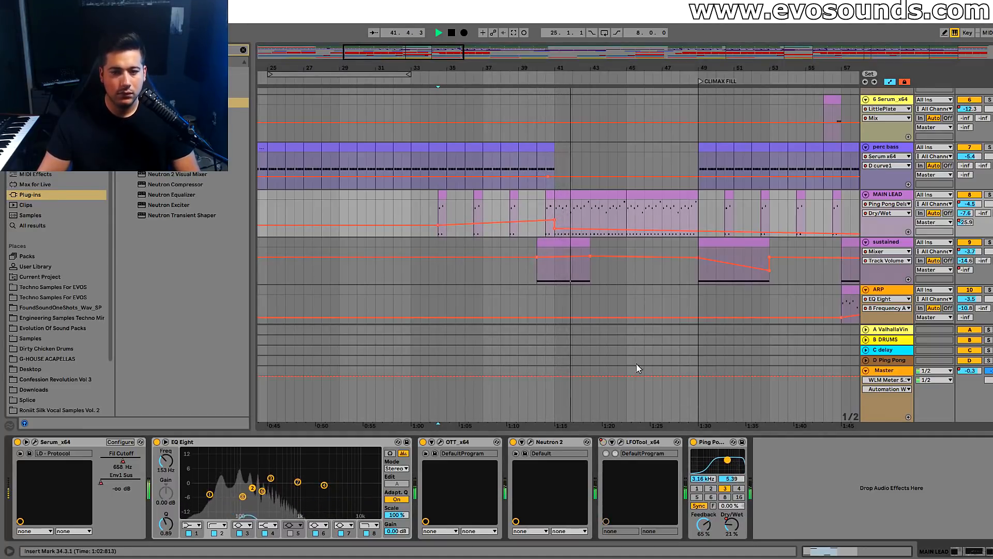
left_click_drag(522, 68, 397, 72)
left_click(732, 525)
left_click_drag(436, 233, 552, 239)
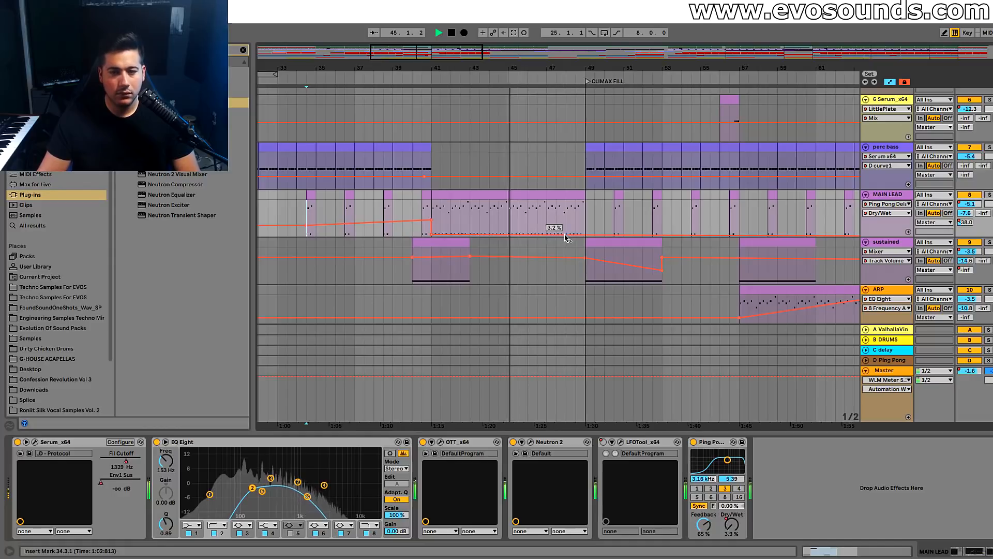
Show the master's Endless Smile Intensity automation and follow playback from the break into the climax fill
left_click(583, 394)
left_click(458, 461)
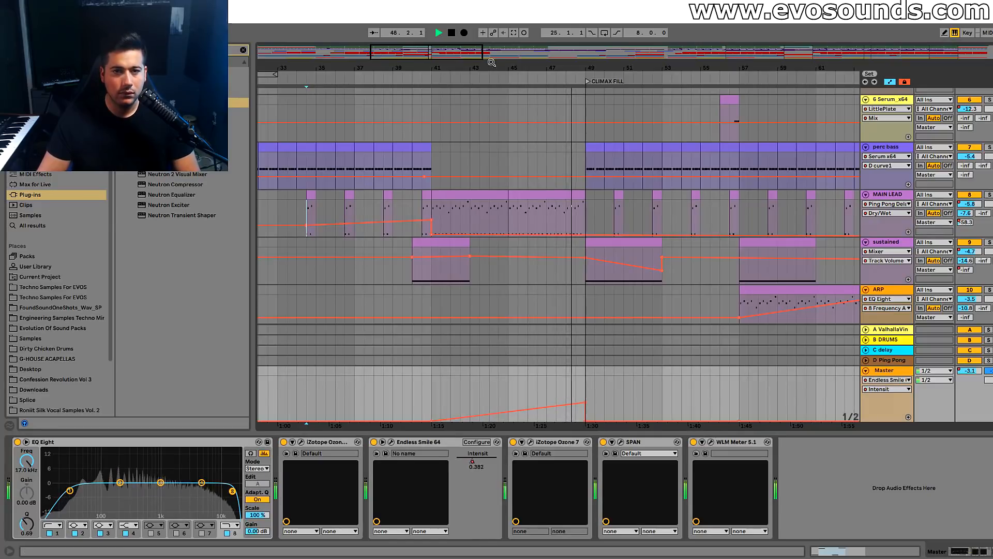
scroll(505, 318, "right", 6)
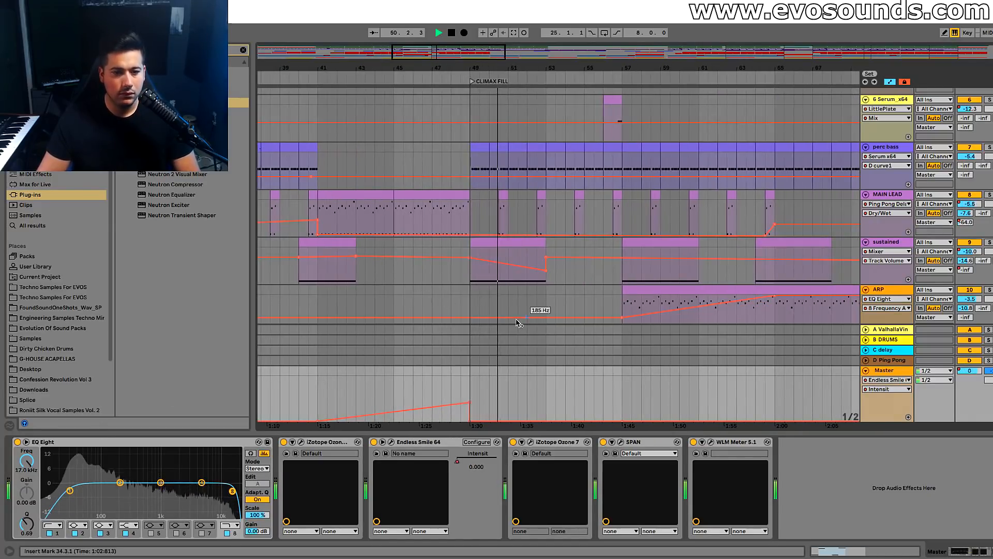
Raise band 4 of the MAIN LEAD's EQ Eight to 1.61 dB and check the master's spectrum in SPAN
left_click(892, 195)
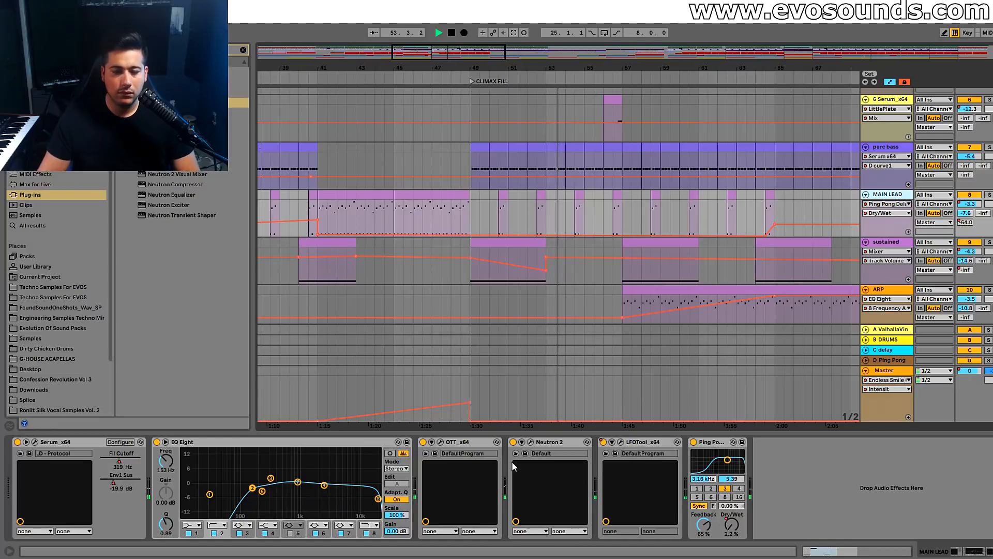
left_click_drag(324, 486, 324, 480)
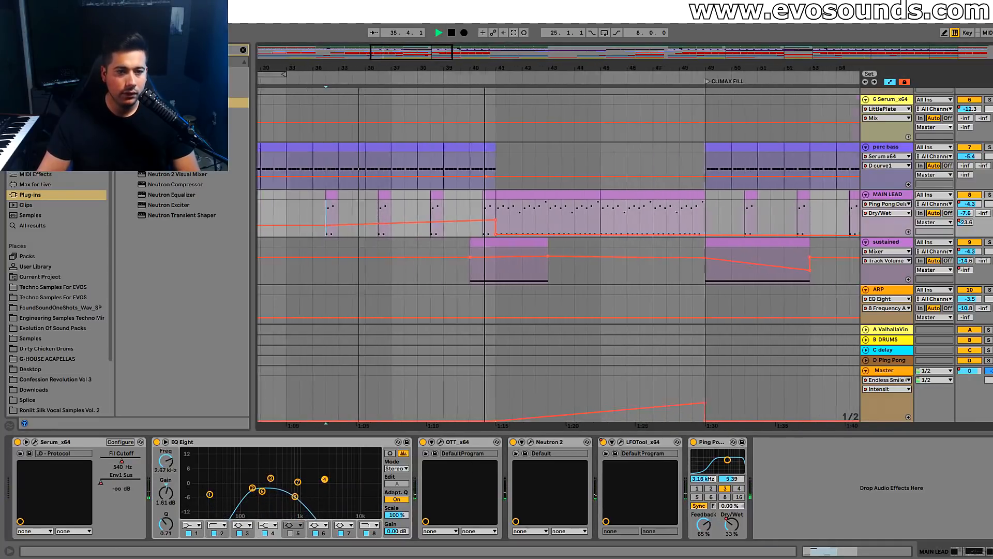
key("Tab")
left_click(621, 442)
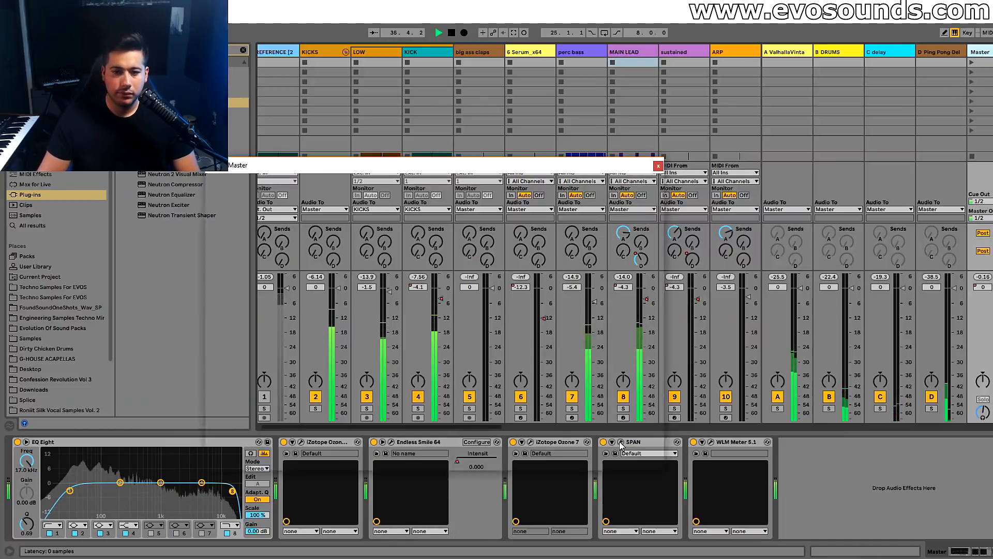
left_click_drag(482, 162, 808, 218)
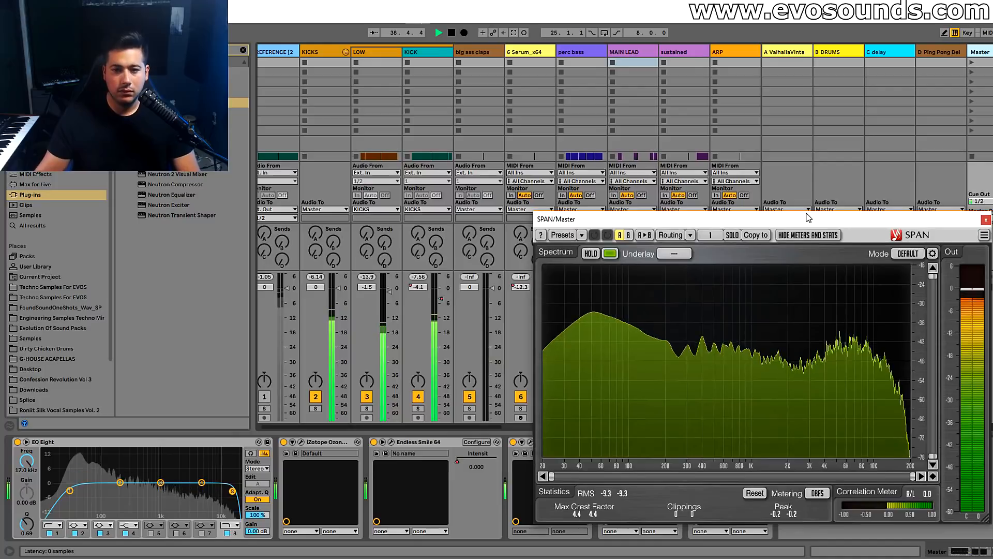
Move the drop in the MAIN LEAD's delay Dry/Wet automation to bar 40.3 and audition the transition into the break
key("Tab")
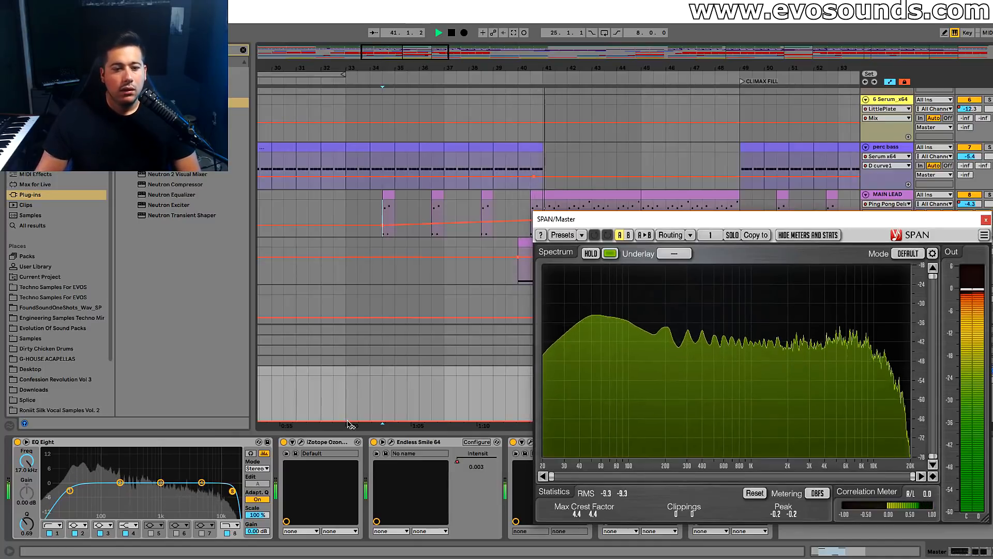
left_click(887, 195)
key("space")
left_click_drag(608, 218, 840, 305)
left_click(542, 221)
left_click(530, 218)
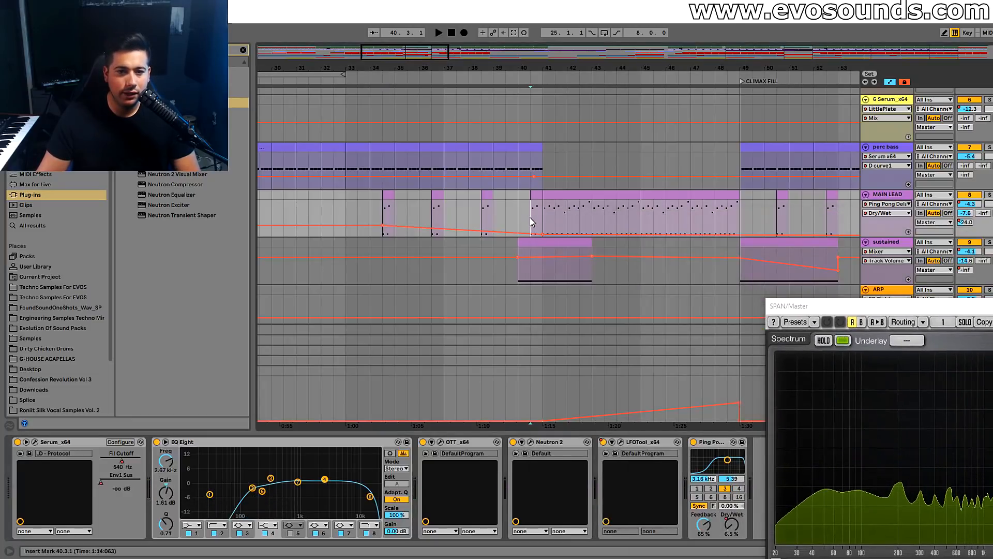
left_click_drag(529, 236, 529, 224)
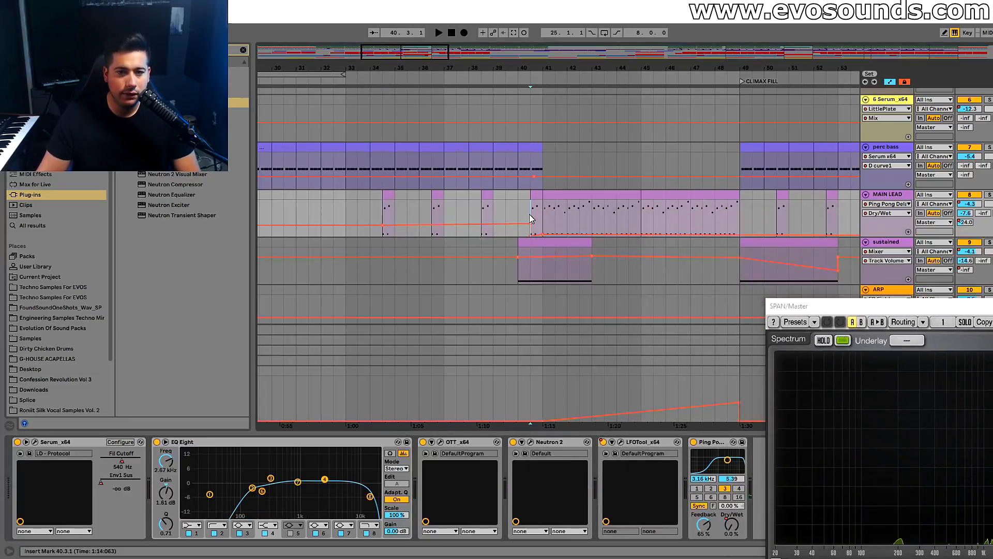
key("space")
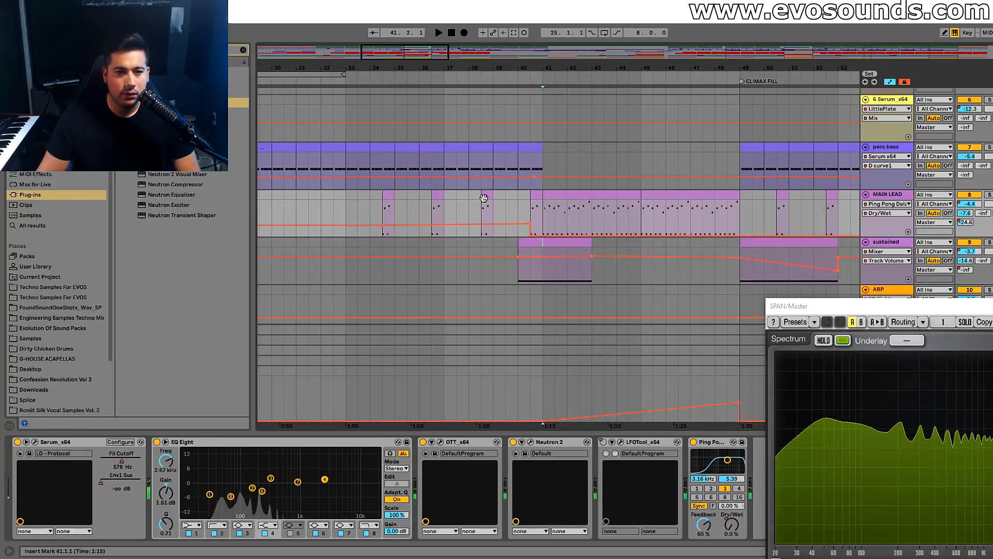
left_click(483, 202)
key("space")
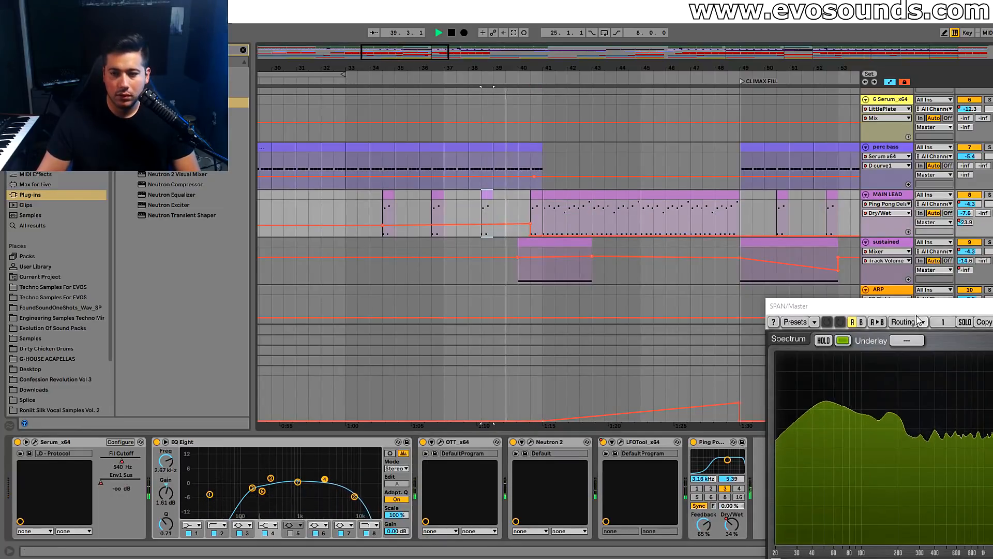
Raise the MAIN LEAD's Track Volume automation before the break to 0 dB while comparing it against the master spectrum
left_click_drag(905, 305, 742, 287)
left_click(909, 204)
left_click(906, 203)
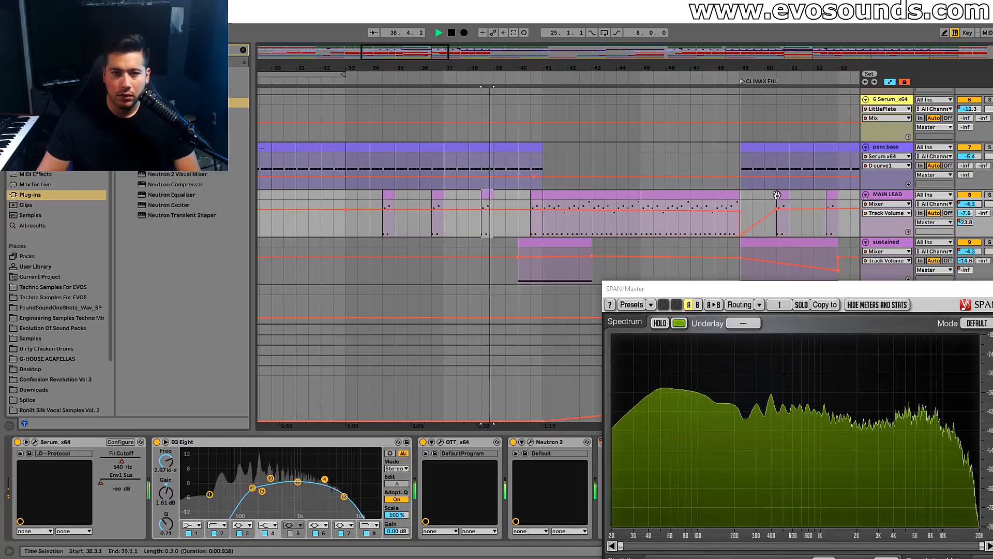
key("space")
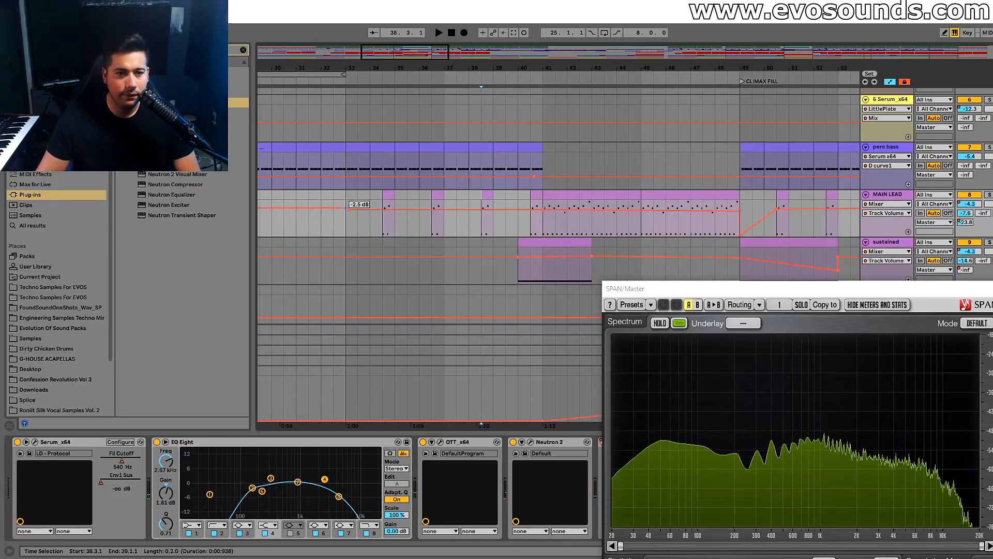
key("space")
left_click_drag(544, 213, 545, 212)
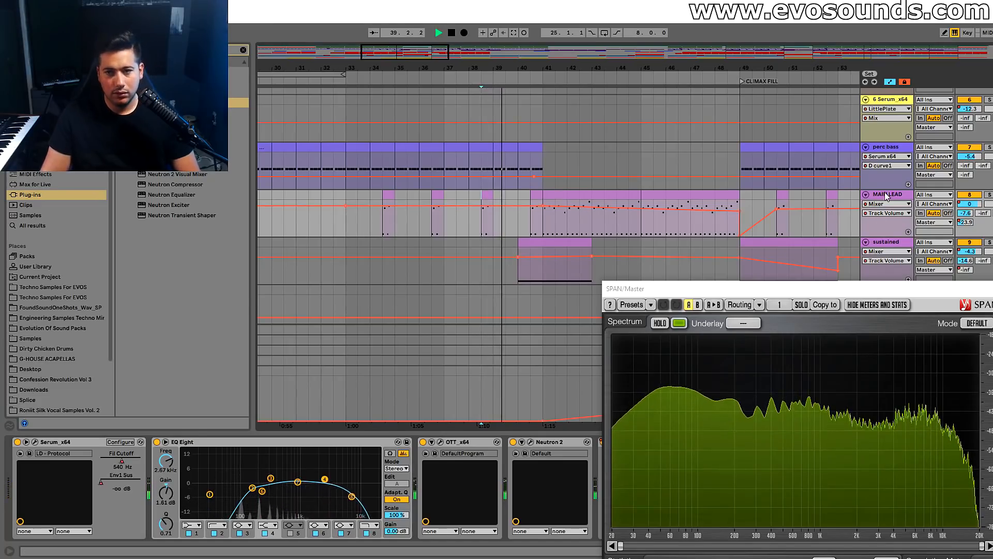
Check the break's master spectrum in SPAN, show the MAIN LEAD's Serum Env1 Sus automation, and replay the transition into the break with SPAN closed
left_click_drag(884, 292, 818, 289)
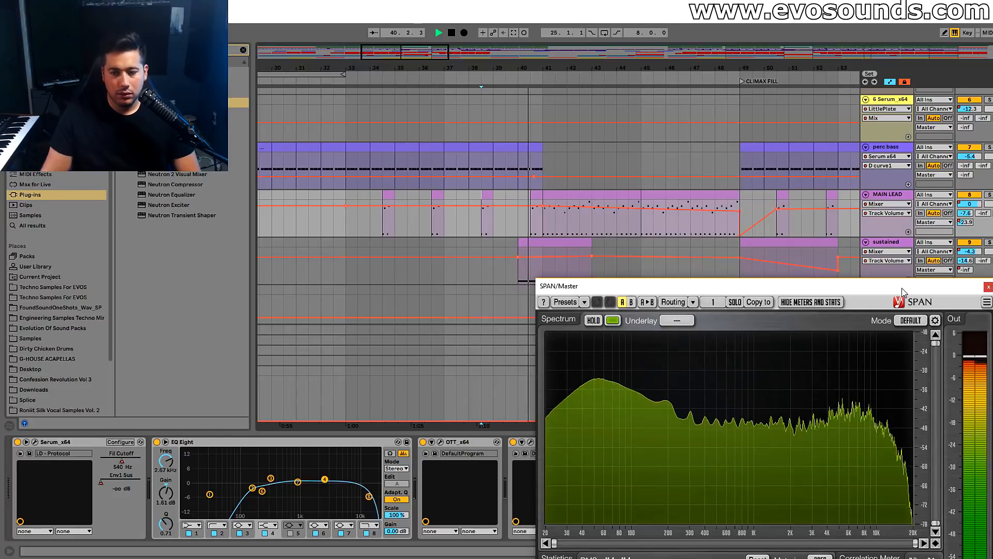
left_click(969, 204)
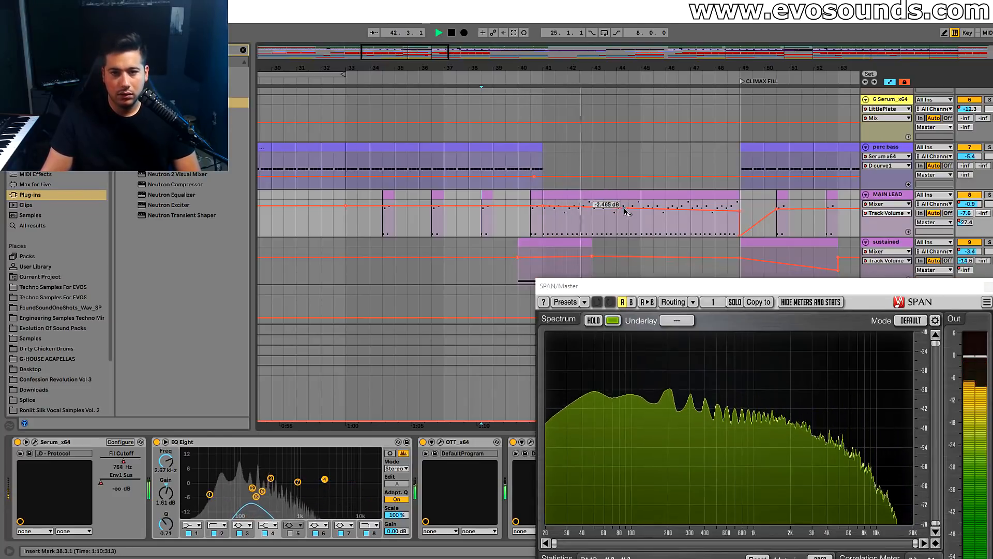
left_click_drag(942, 285, 759, 267)
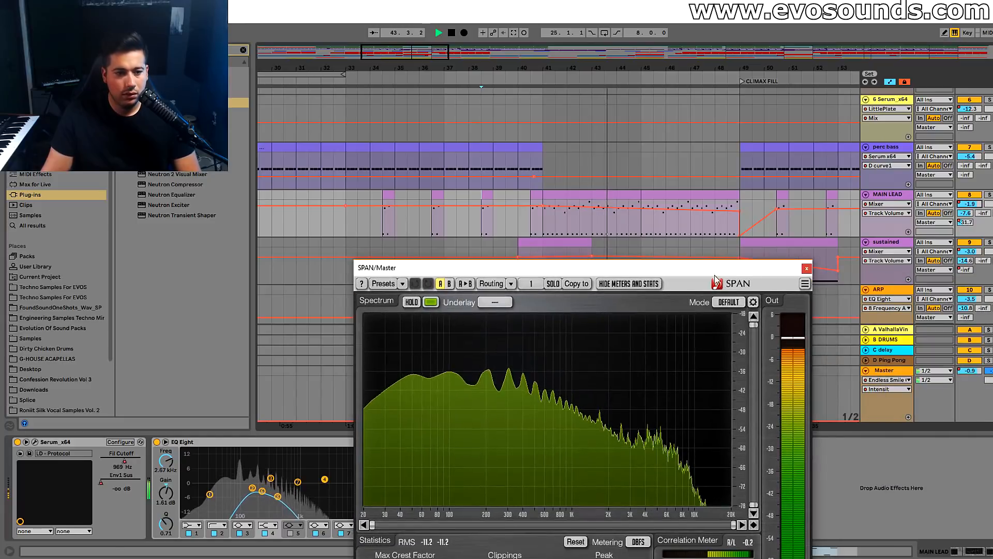
left_click(101, 482)
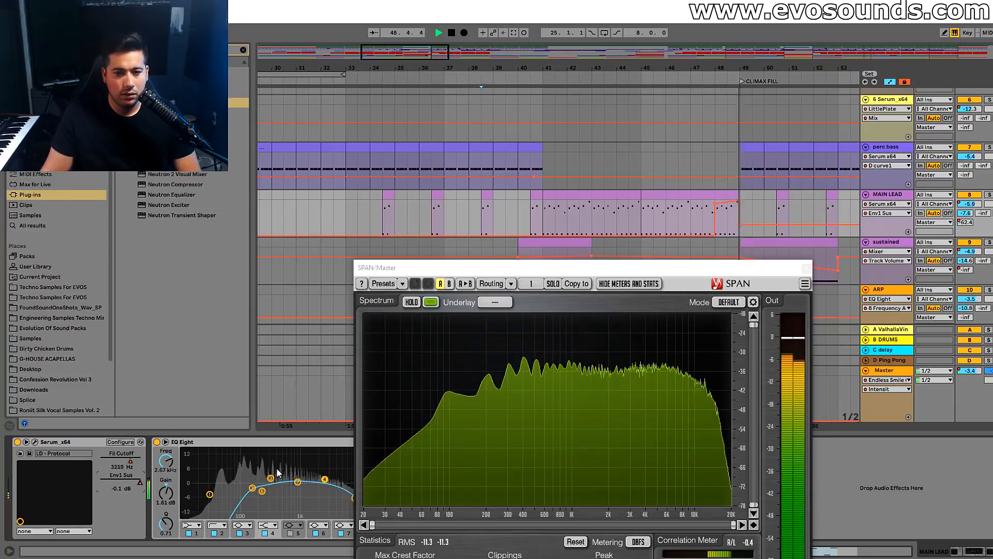
left_click(803, 271)
key("space")
key("space")
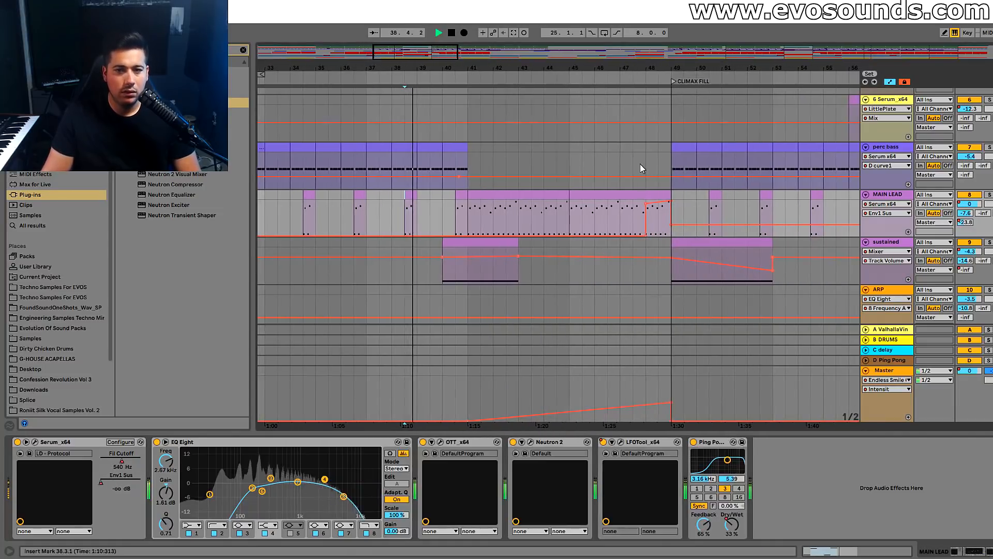
Raise the Track Volume automation at bar 41 to -9.0 dB on the first SNARE FILL track and -8.0 dB on the second
scroll(526, 234, "down", 15)
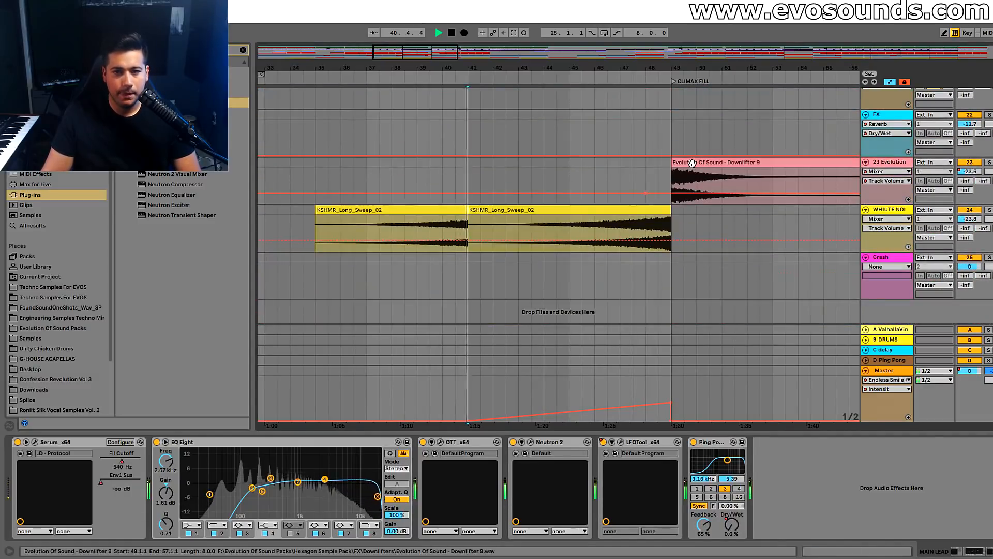
left_click(569, 181)
scroll(470, 159, "down", 4)
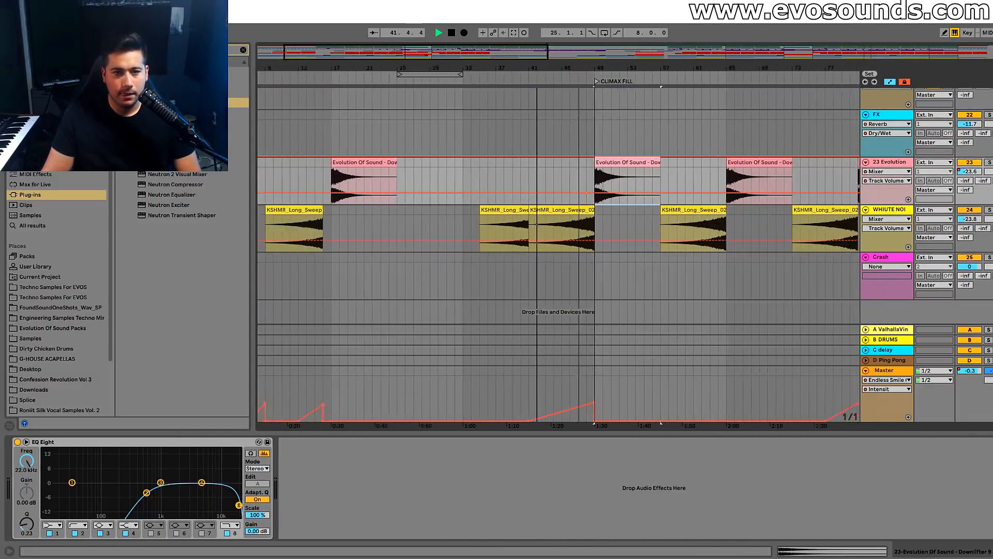
scroll(470, 160, "up", 5)
scroll(526, 238, "up", 3)
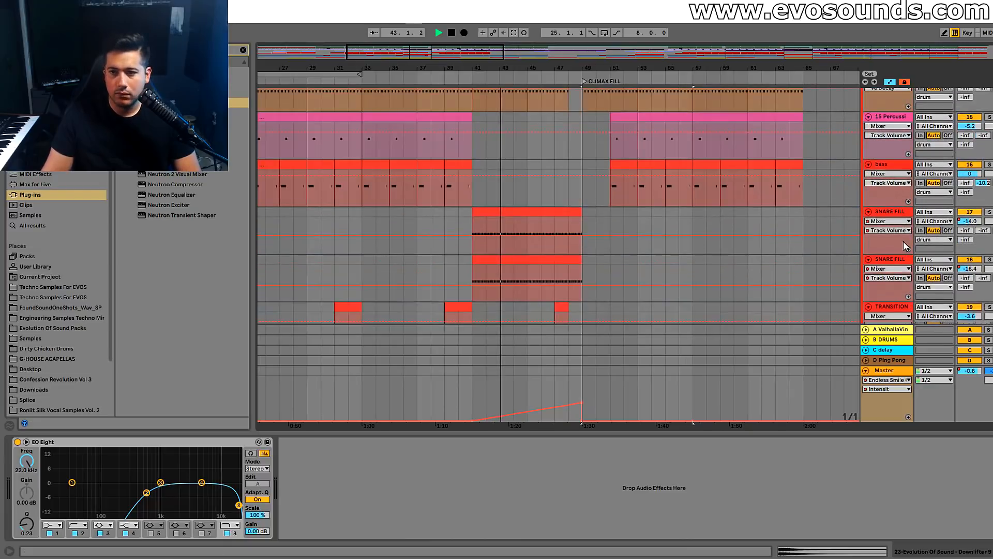
left_click(972, 263)
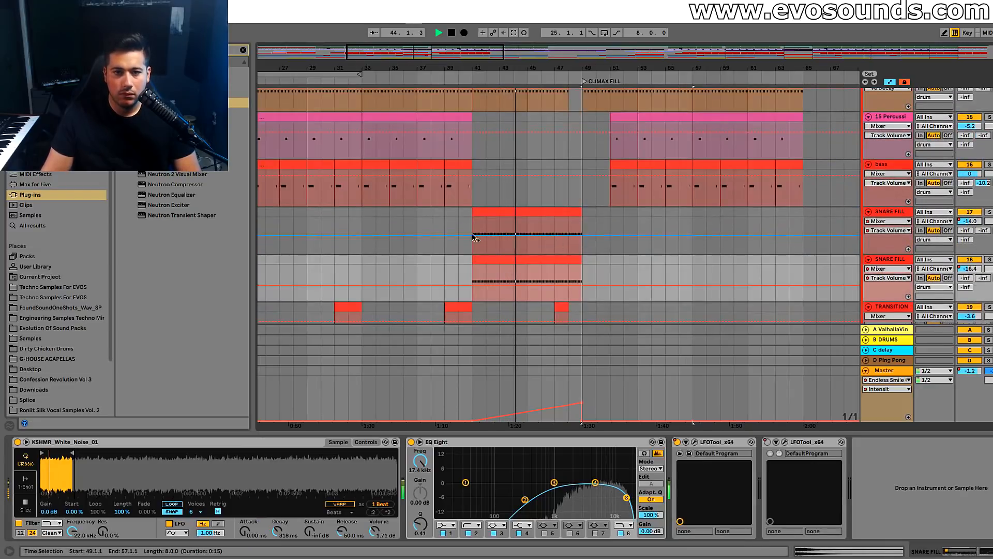
left_click_drag(472, 239, 472, 236)
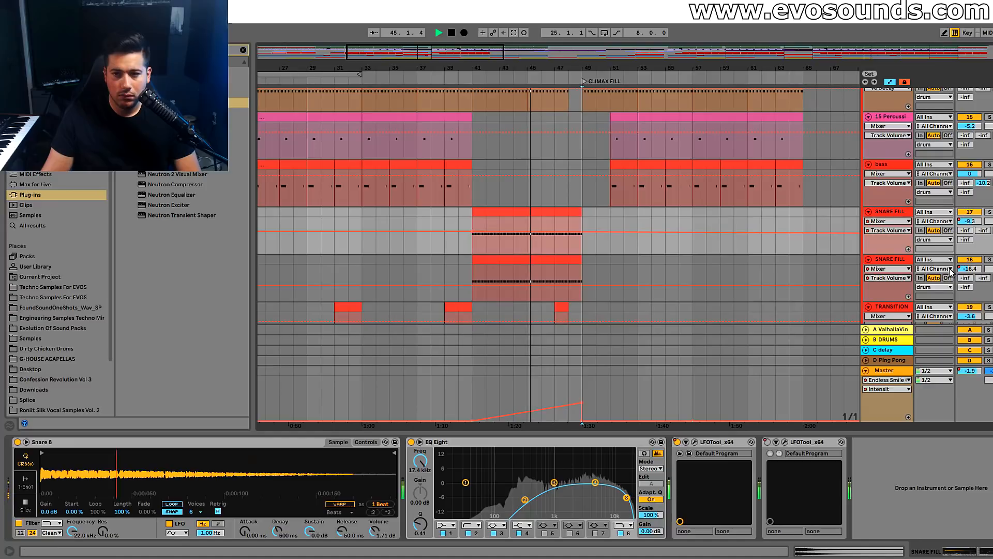
left_click_drag(478, 287, 472, 279)
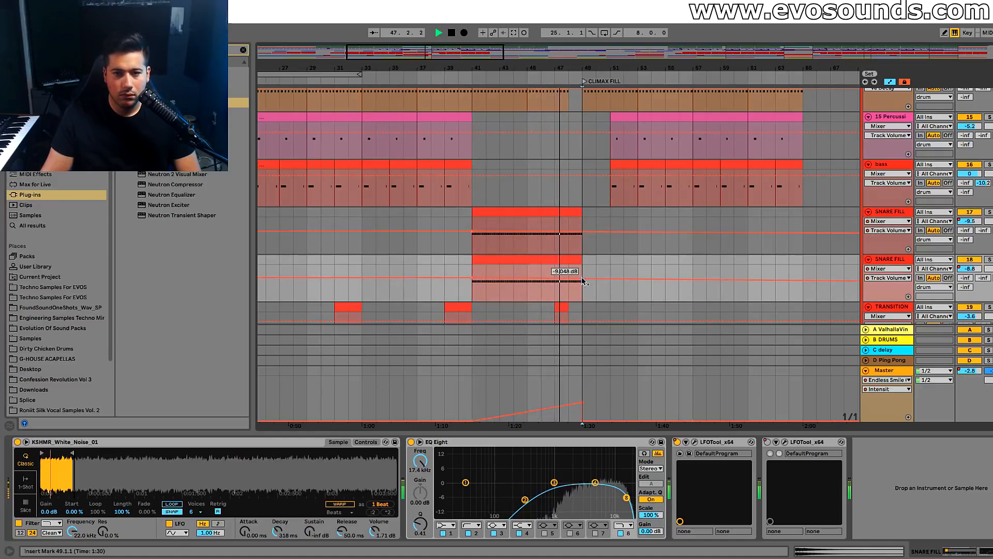
Reshape the second SNARE FILL's first LFOTool curve into one rounded 8-bar rise by removing its inner points and bending it upward
left_click(695, 443)
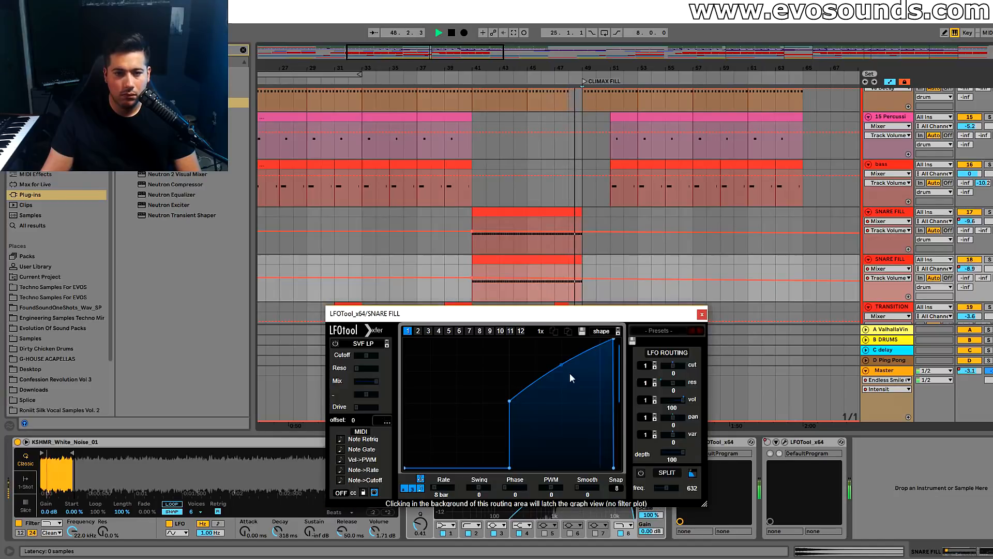
left_click_drag(509, 467, 507, 468)
double_click(508, 462)
key("space")
key("space")
left_click(473, 280)
key("space")
key("space")
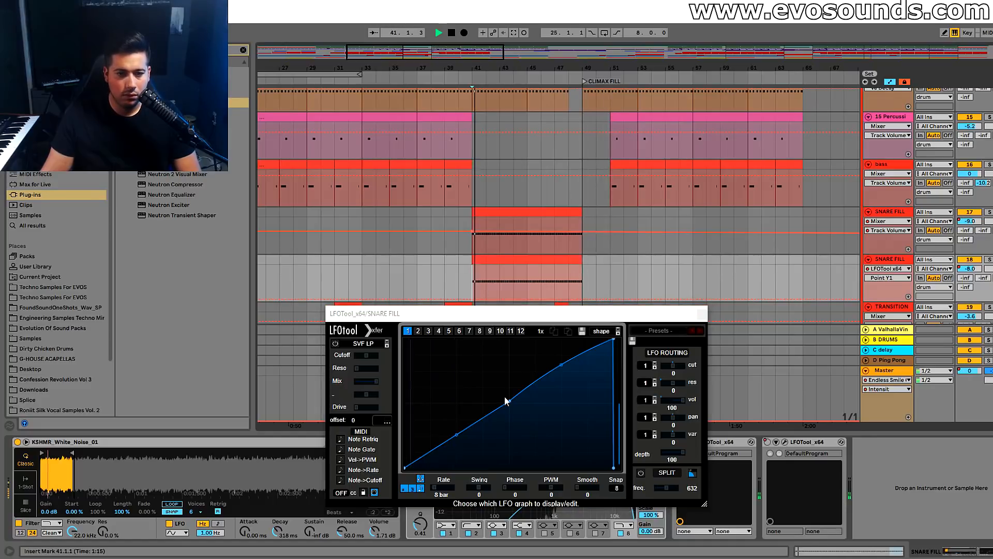
left_click_drag(509, 401, 507, 405)
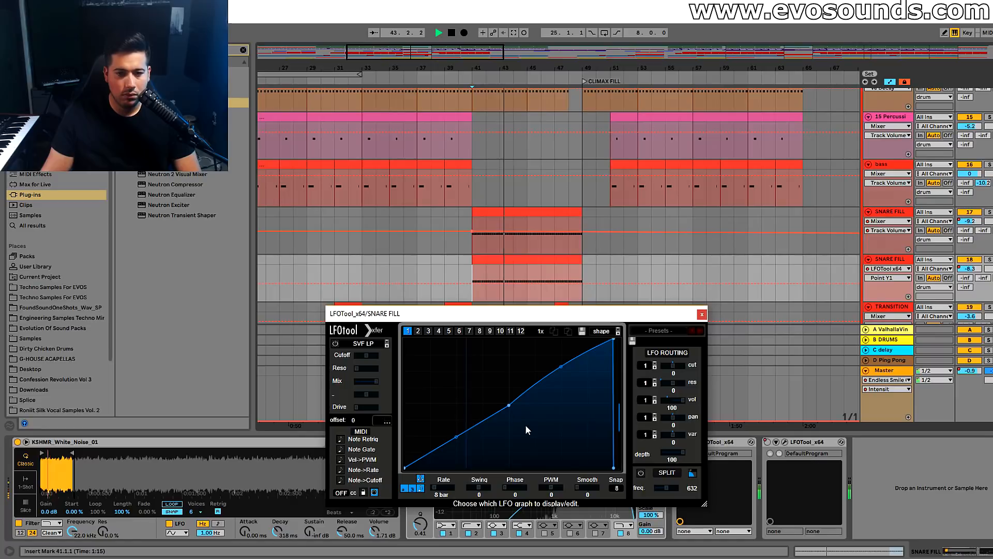
left_click_drag(508, 405, 508, 398)
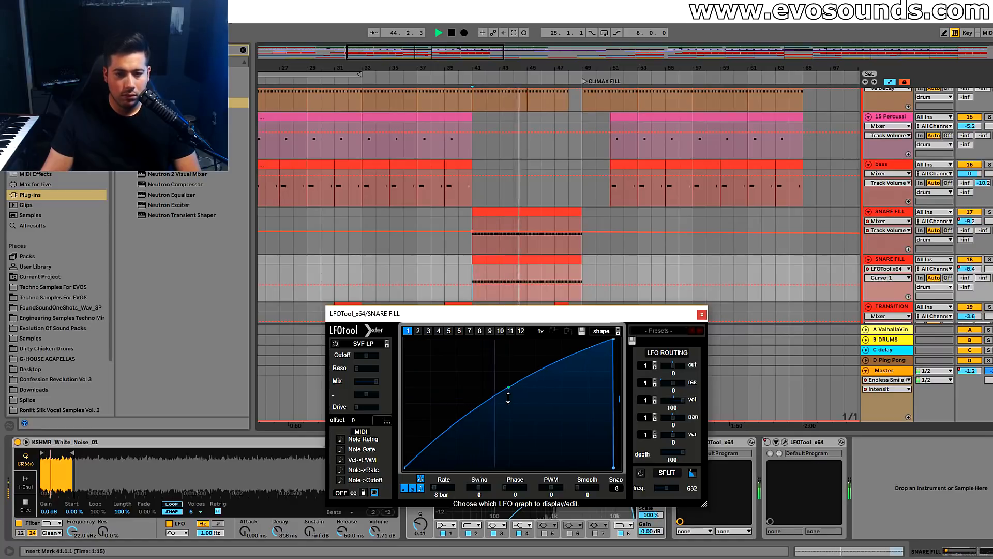
Remove the midpoint from the second LFOTool's curve on the first SNARE FILL and bend the line upward into a rounded rise
left_click(879, 227)
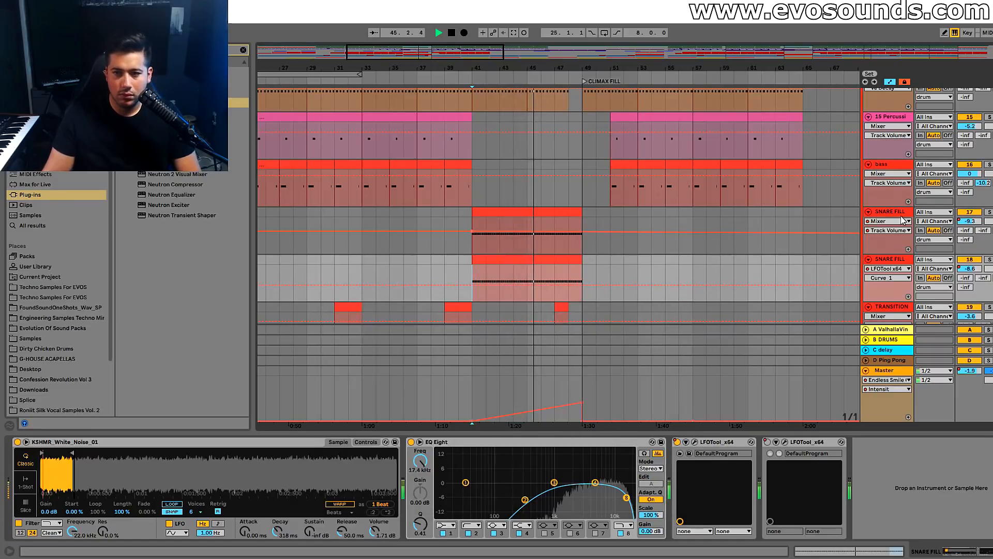
left_click(785, 441)
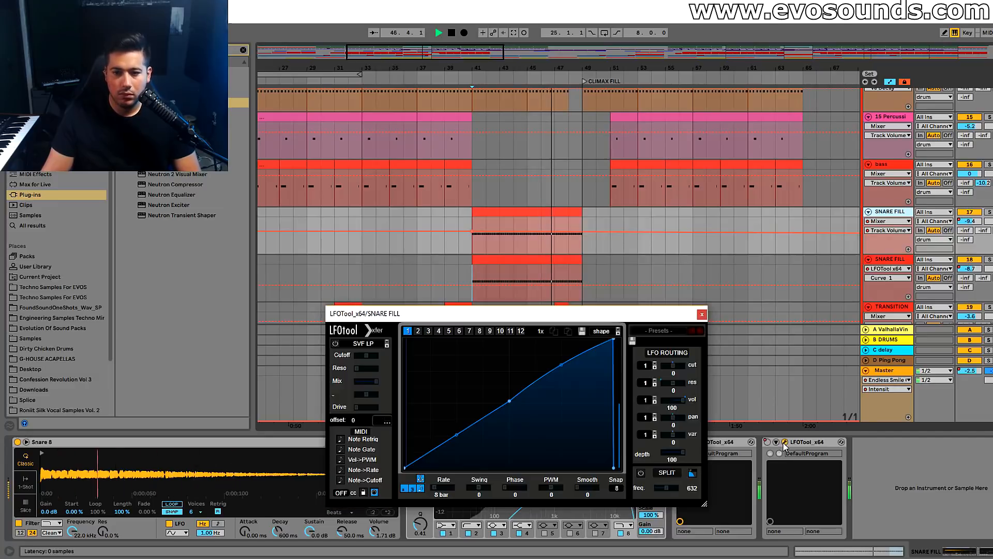
double_click(508, 395)
left_click_drag(509, 403, 508, 384)
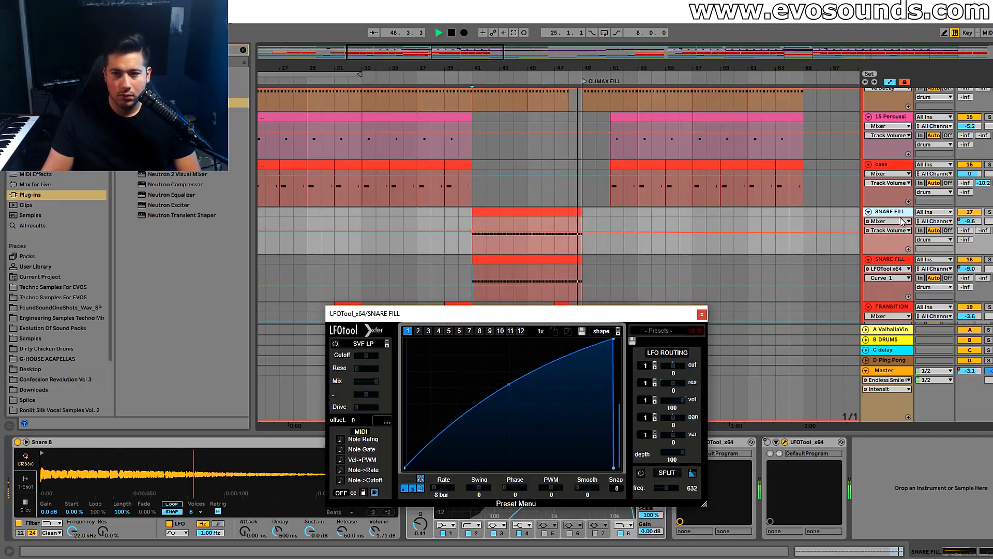
left_click(702, 314)
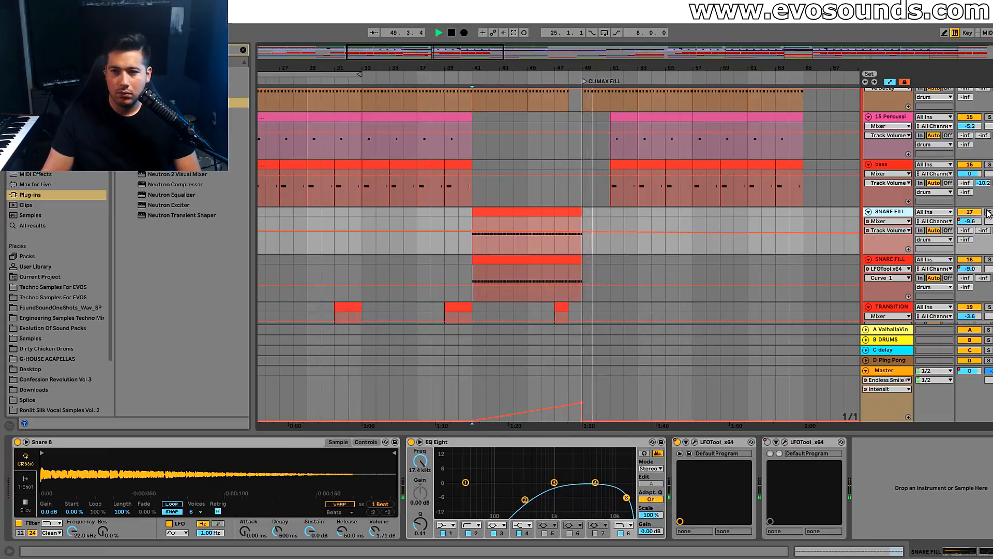
Solo the first SNARE FILL and reshape its first LFOTool curve into a rounded 8-bar rise without inner points
key("space")
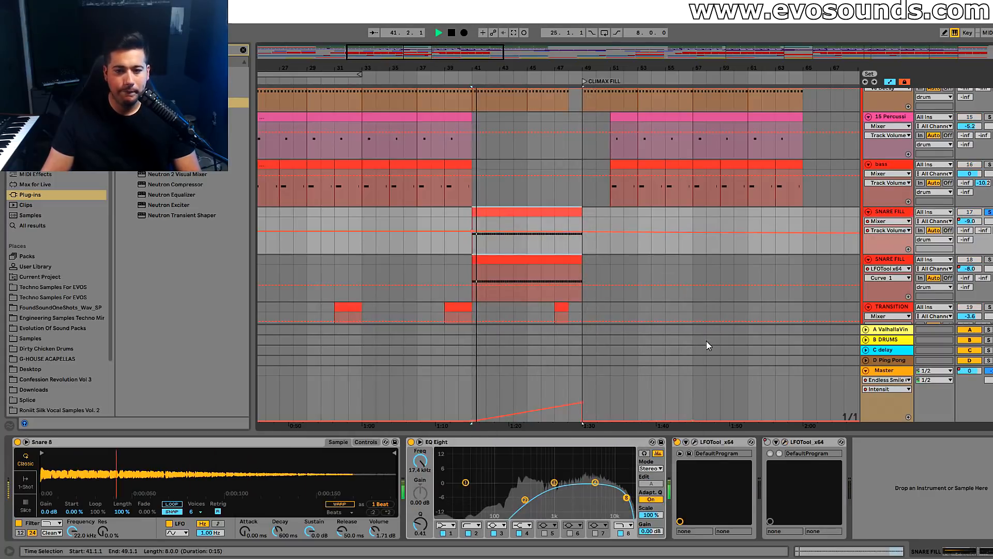
left_click(784, 441)
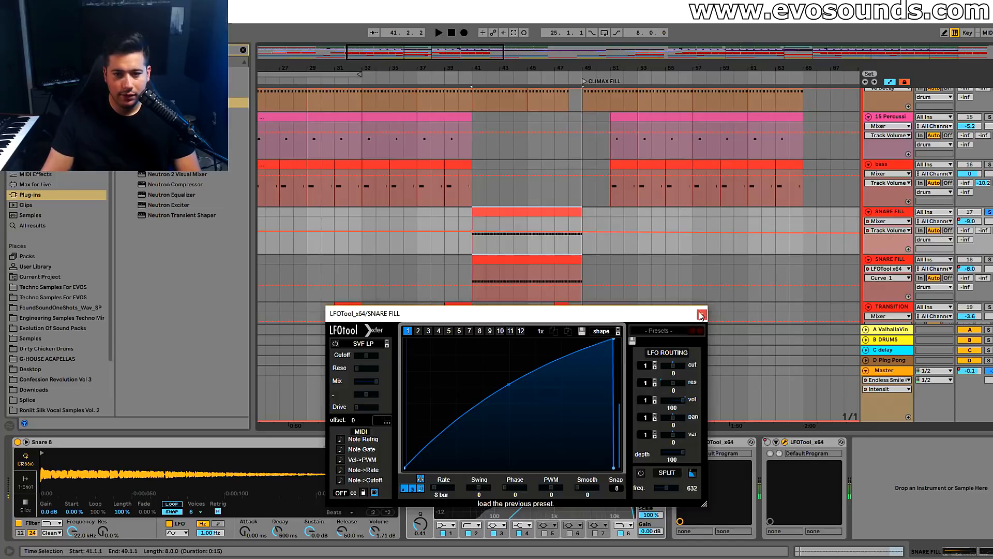
left_click(702, 314)
left_click(694, 439)
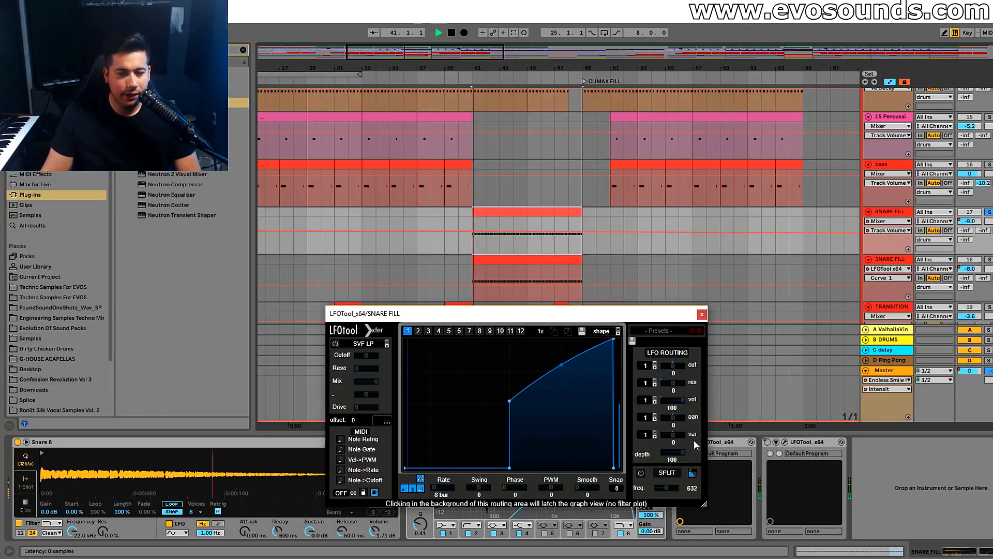
double_click(510, 467)
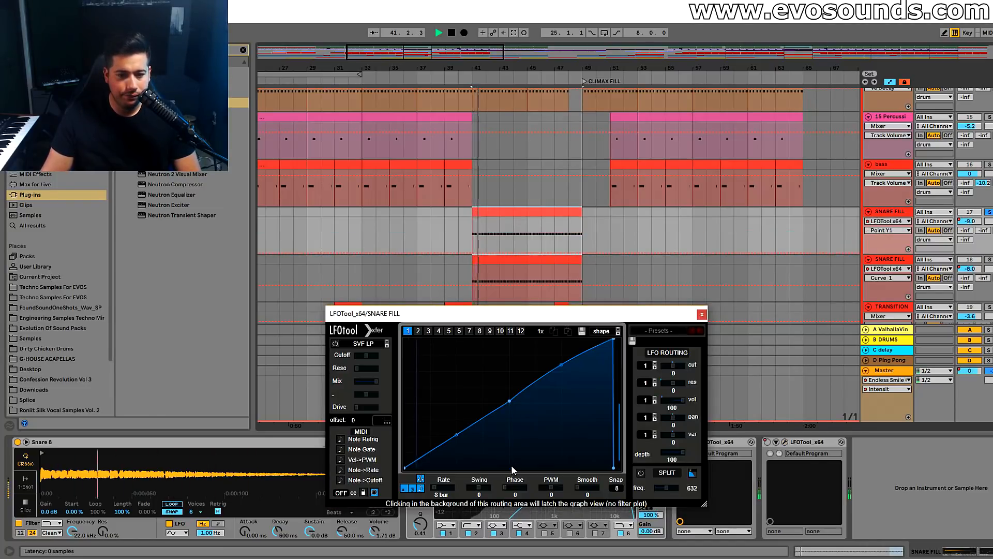
double_click(509, 401)
left_click_drag(509, 402, 509, 380)
left_click(702, 314)
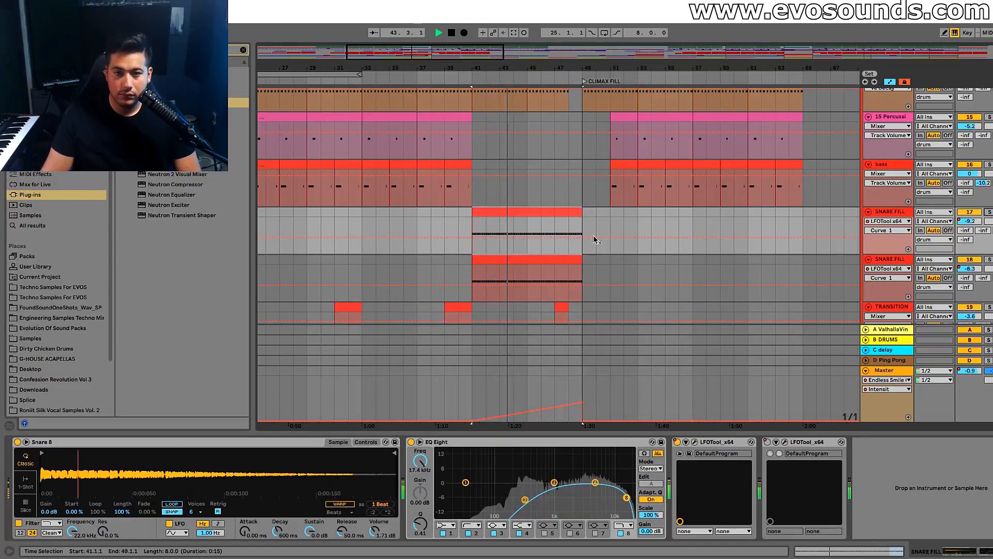
Clear the browser search and raise the first SNARE FILL's Track Volume automation at bar 41 to about -7.0 dB
key("plus")
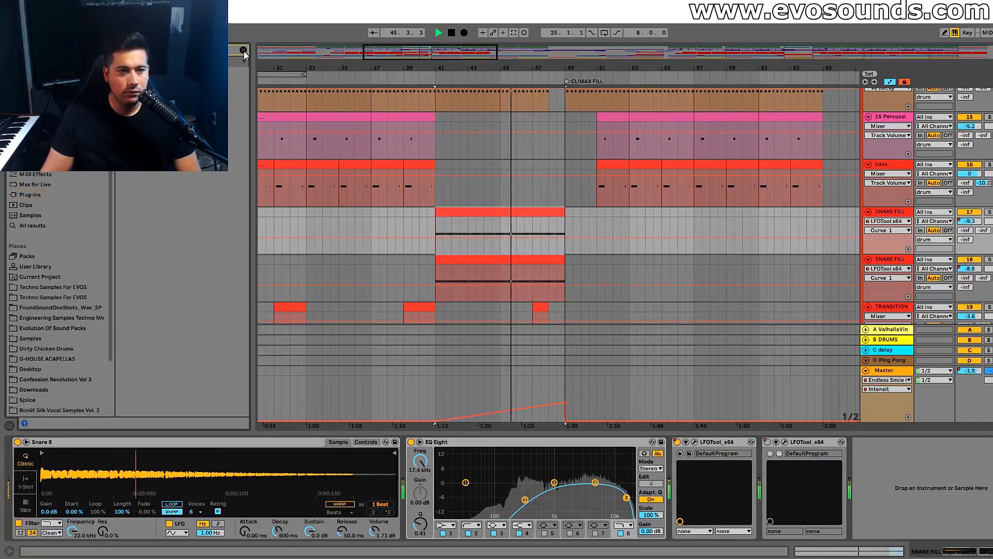
left_click(243, 50)
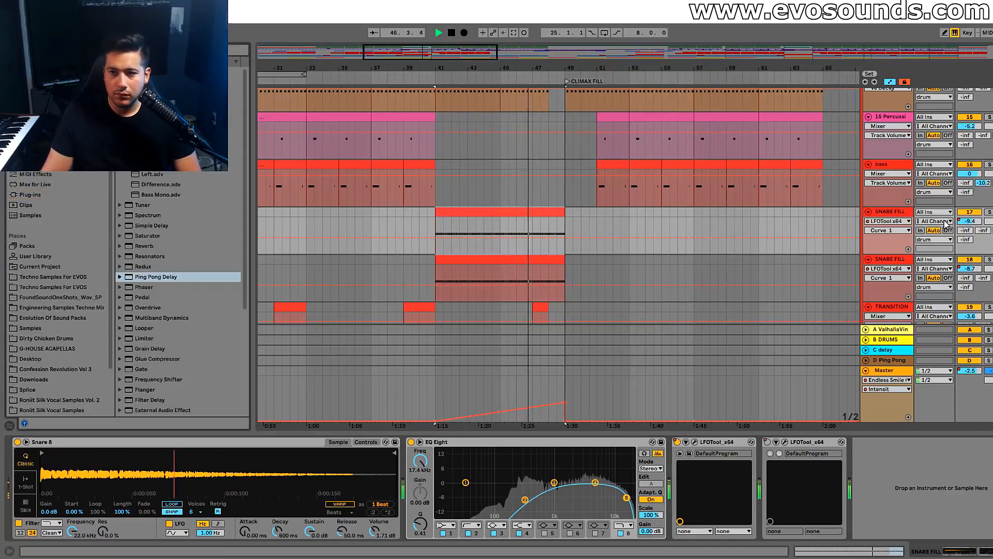
left_click(965, 223)
left_click_drag(436, 231, 436, 228)
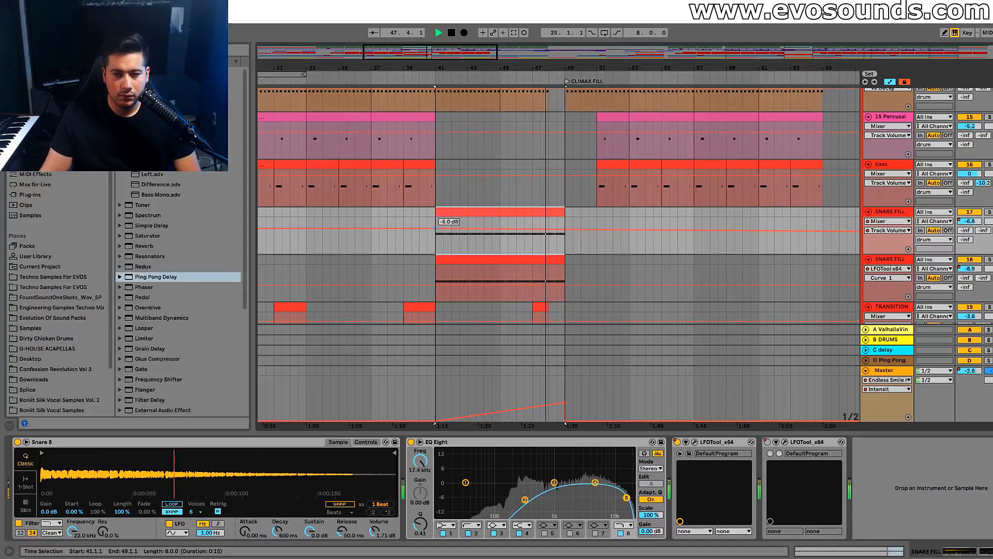
left_click_drag(565, 229, 565, 229)
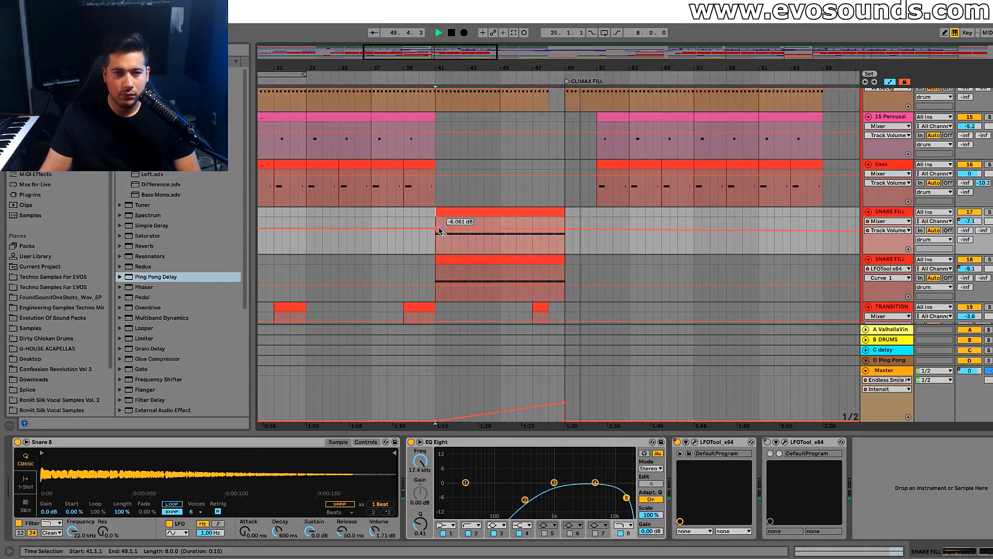
Compare the curves of the first SNARE FILL's two LFOTools and audition both soloed snare fills from bar 45 to the climax fill
key("space")
left_click(784, 442)
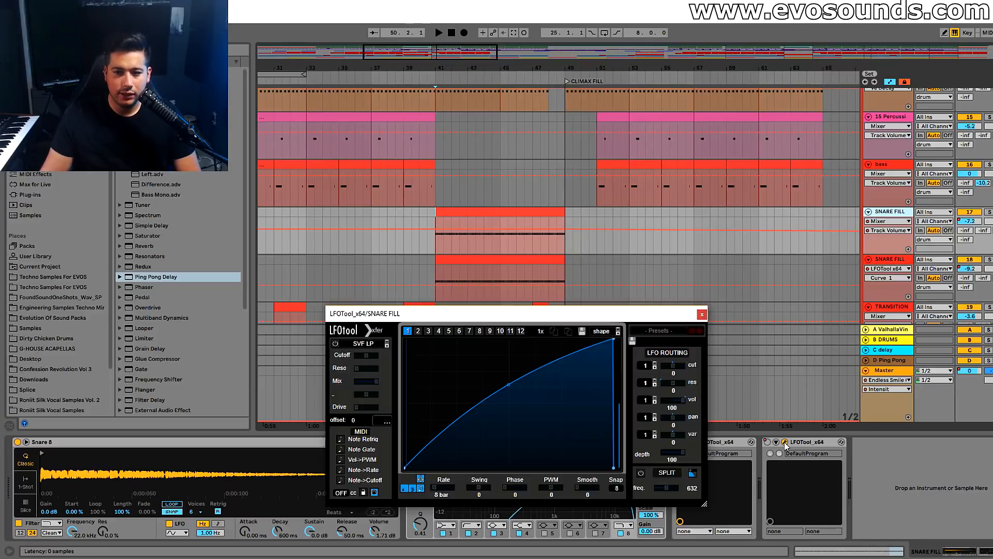
left_click(701, 314)
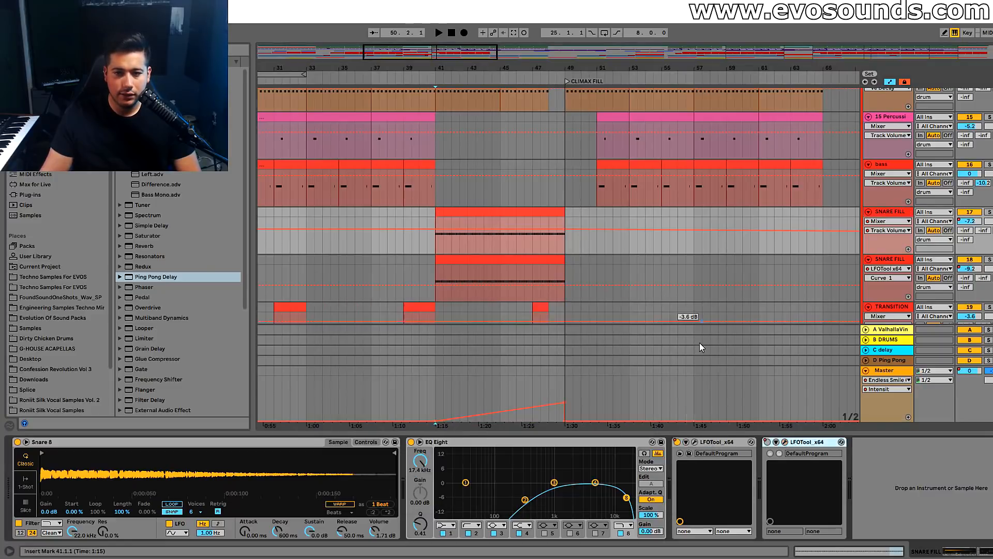
left_click(694, 442)
key("space")
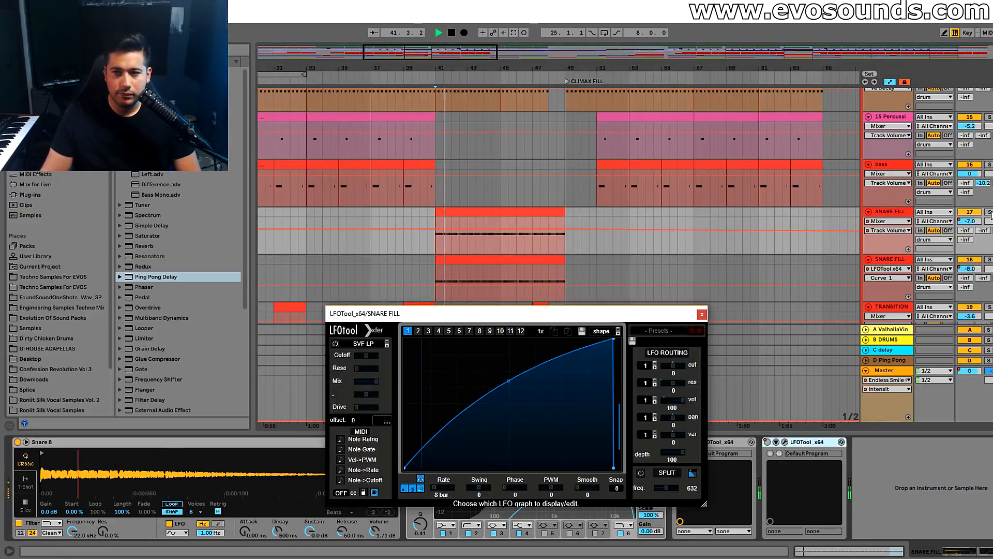
left_click(506, 251)
left_click(502, 247)
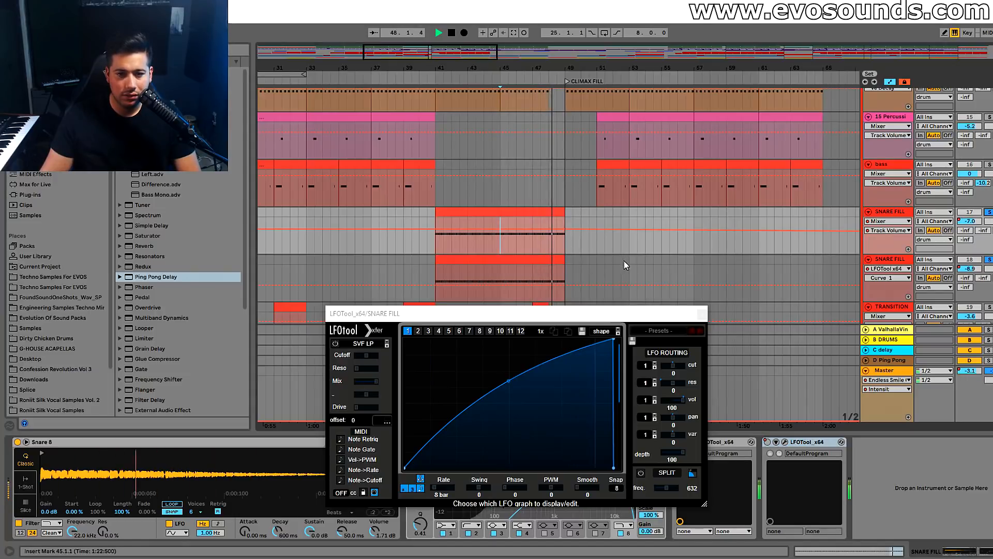
key("space")
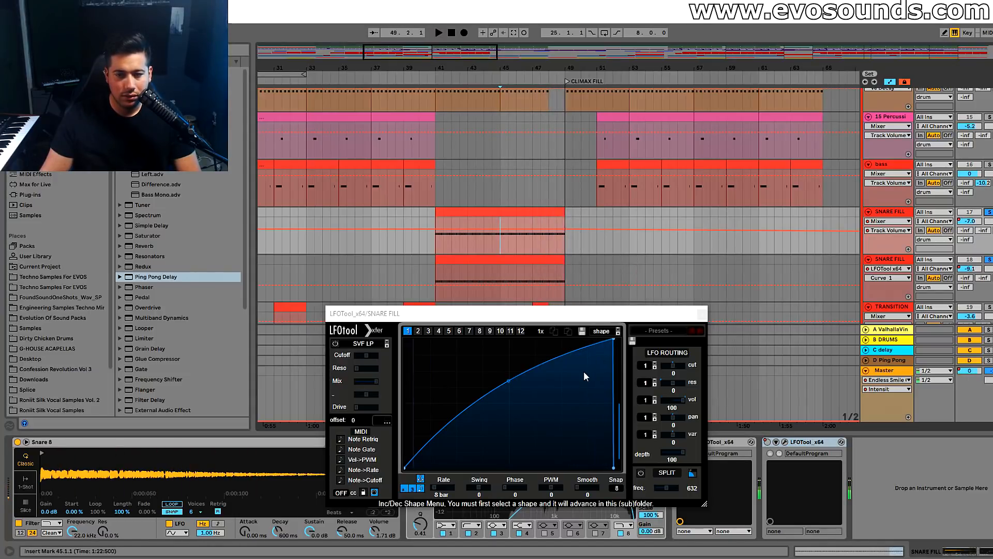
Delete the disabled second LFOTool from the first SNARE FILL's device chain
left_click(784, 443)
left_click(784, 442)
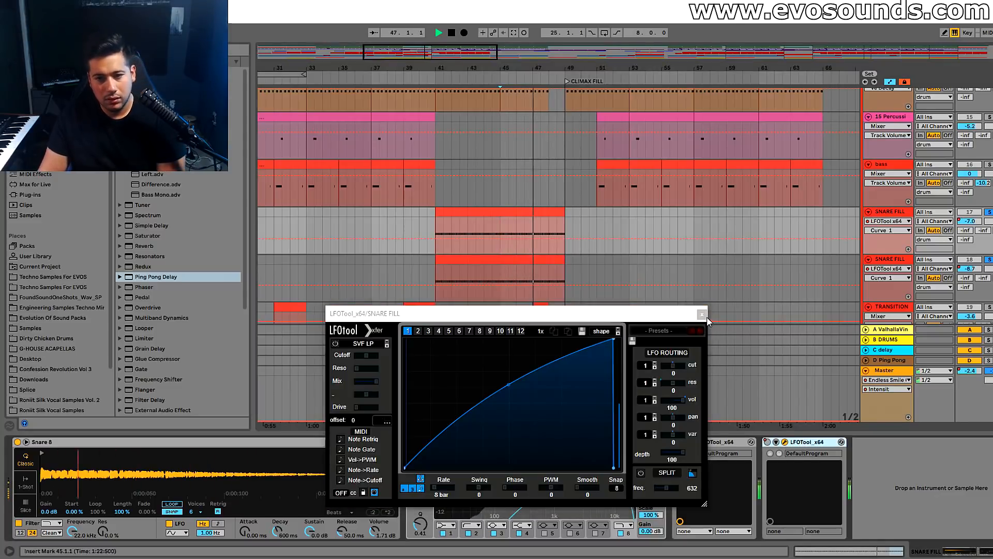
left_click(784, 442)
key("Delete")
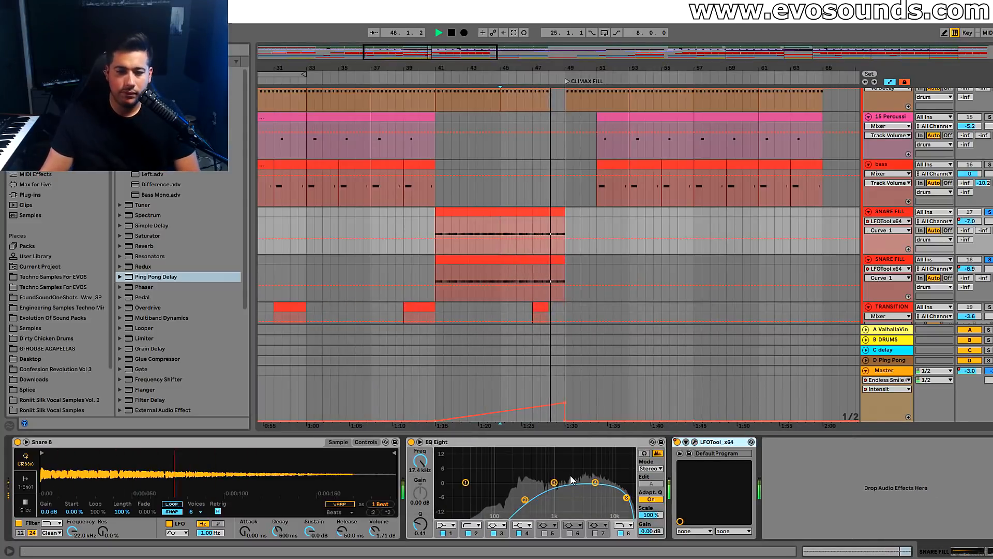
Lengthen the first SNARE FILL's Snare 8 decay to 1.99 s and set its EQ Eight band 3 to 330 Hz at -0.87 dB
key("space")
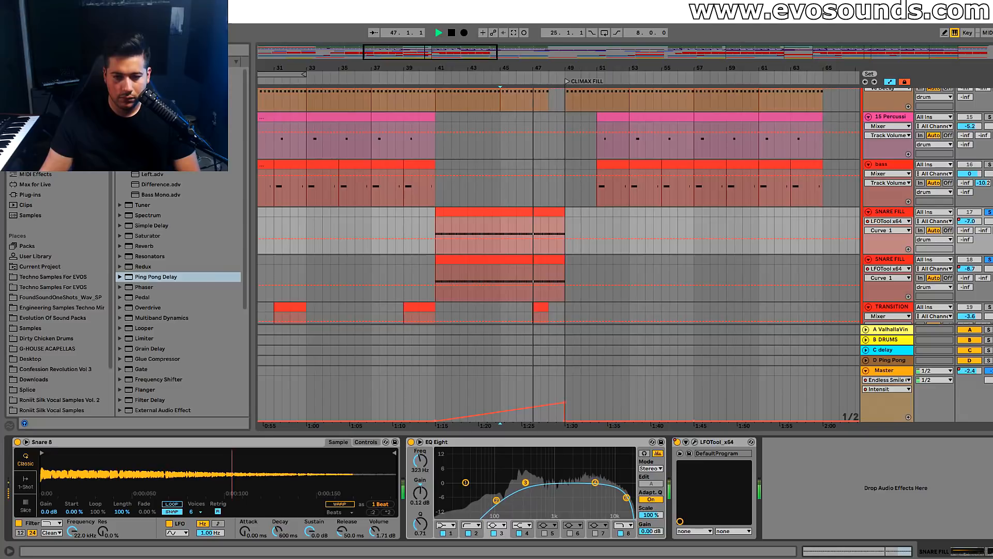
mouse_move(277, 531)
left_mouse_down()
mouse_move(277, 542)
mouse_move(277, 516)
left_mouse_up()
key("space")
key("space")
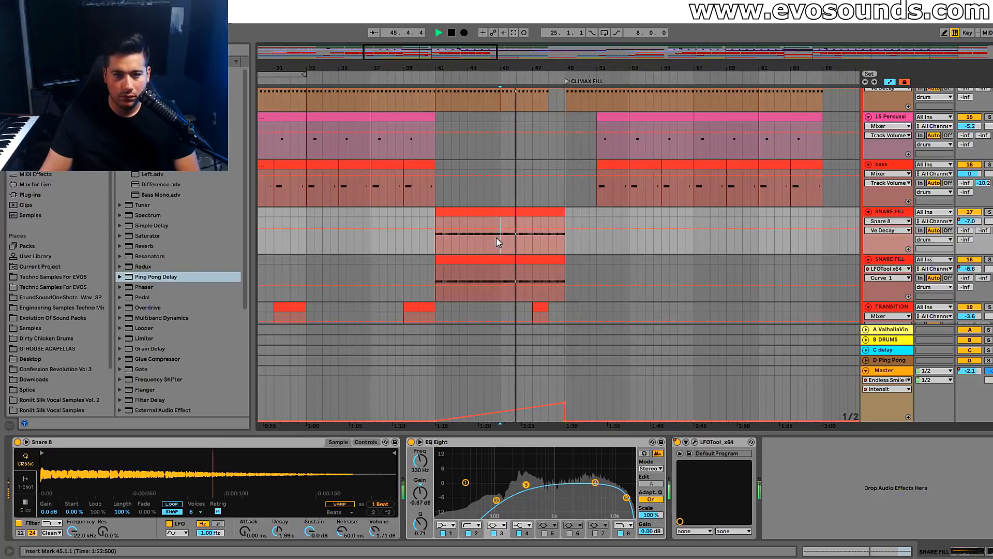
Show MAIN LEAD's Track Volume automation and lower it to about -7.9 dB between bars 45 and 49
scroll(780, 222, "up", 4)
scroll(793, 213, "down", 2)
scroll(793, 213, "down", 2)
scroll(755, 217, "up", 8)
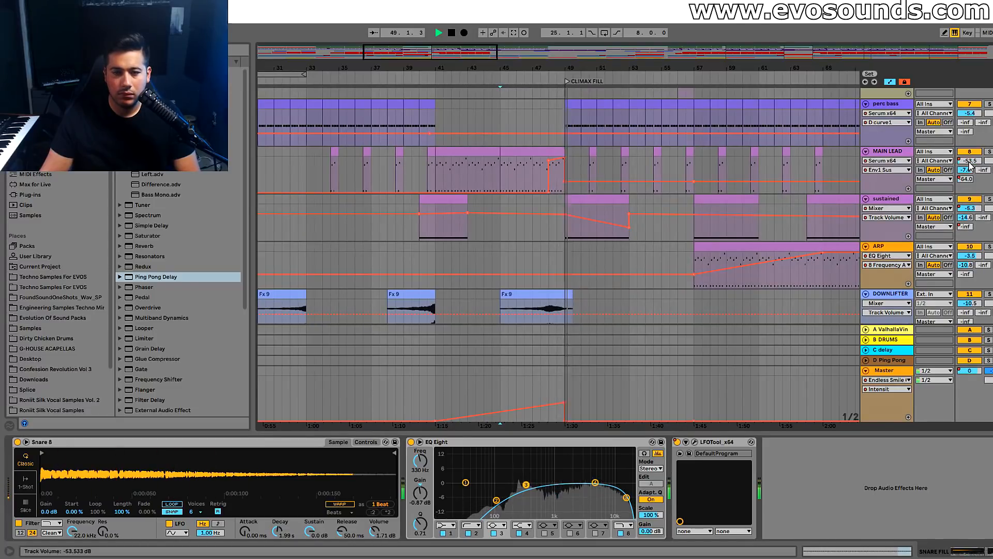
left_click(970, 161)
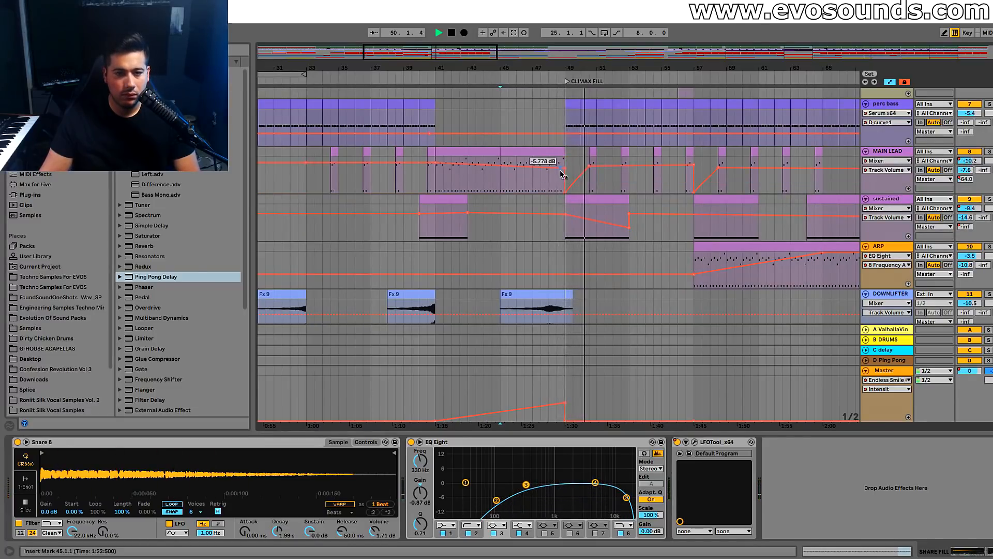
left_click_drag(567, 174, 567, 176)
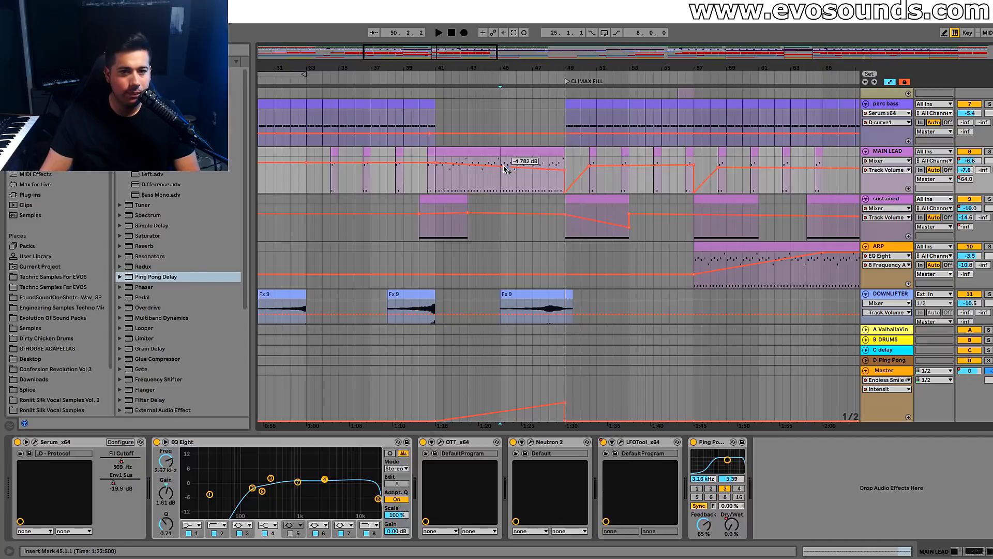
key("space")
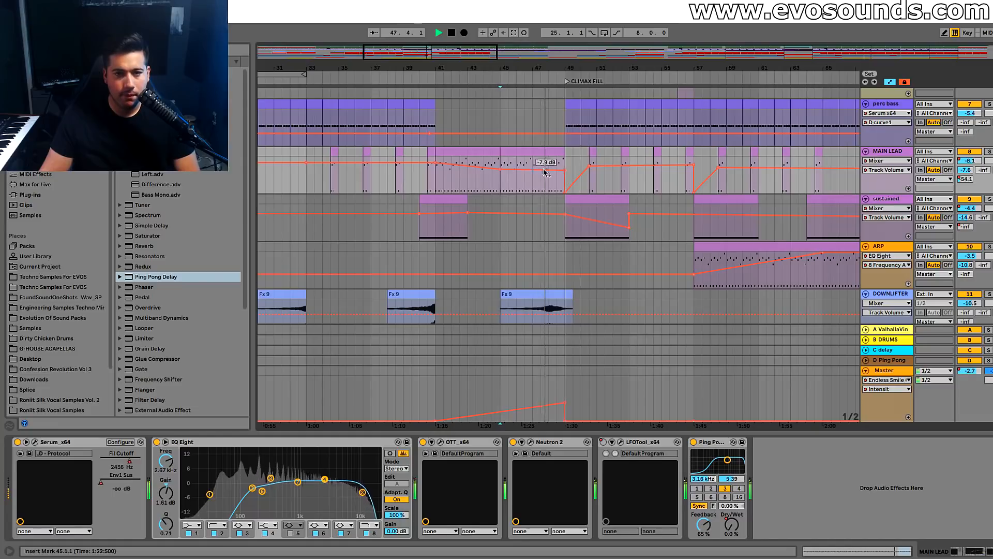
Raise the high-cut frequency of the Master track's EQ Eight to 22.0 kHz during playback
left_click(883, 370)
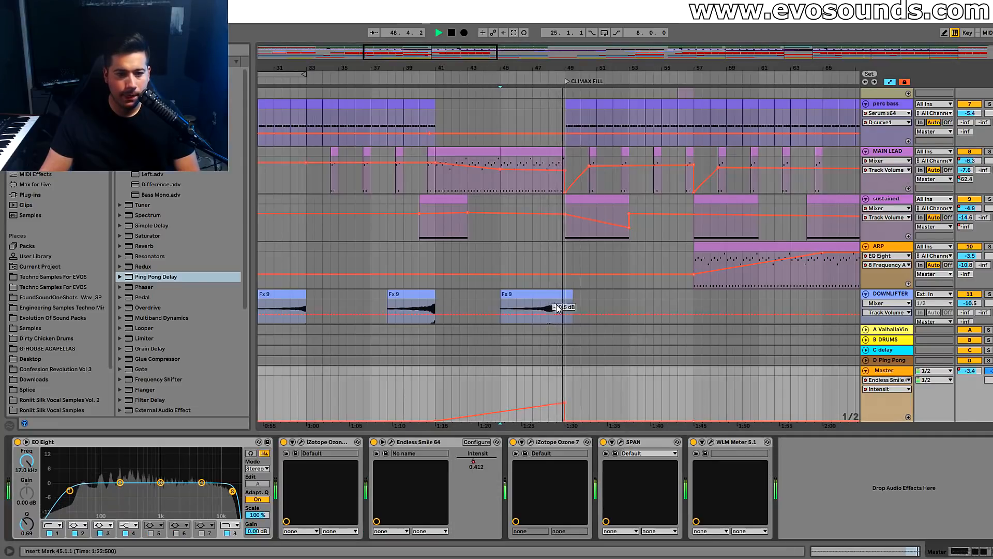
scroll(558, 306, "down", 2)
left_click_drag(232, 491, 239, 494)
scroll(581, 222, "up", 5)
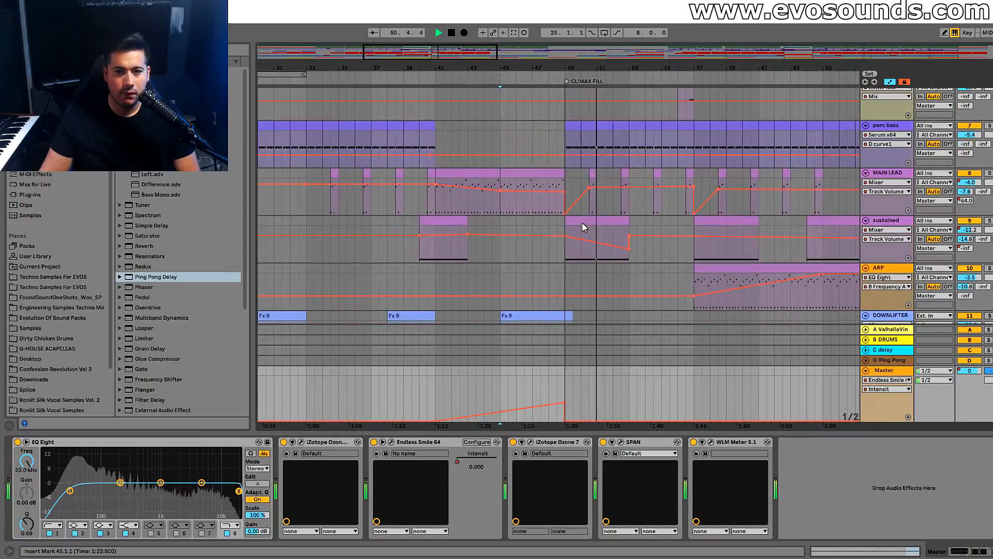
Extend the Hihat 3 and oh clips to bar 49 and audition the transition into the climax fill
scroll(539, 241, "up", 3)
left_click(533, 224)
scroll(548, 229, "down", 7)
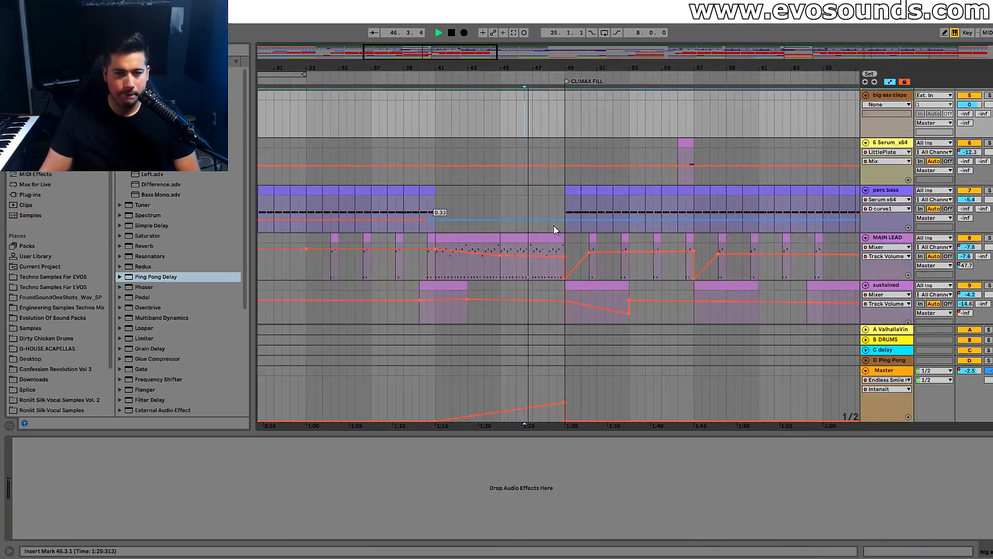
scroll(640, 206, "down", 4)
left_click_drag(548, 173, 565, 177)
left_click_drag(549, 222, 556, 222)
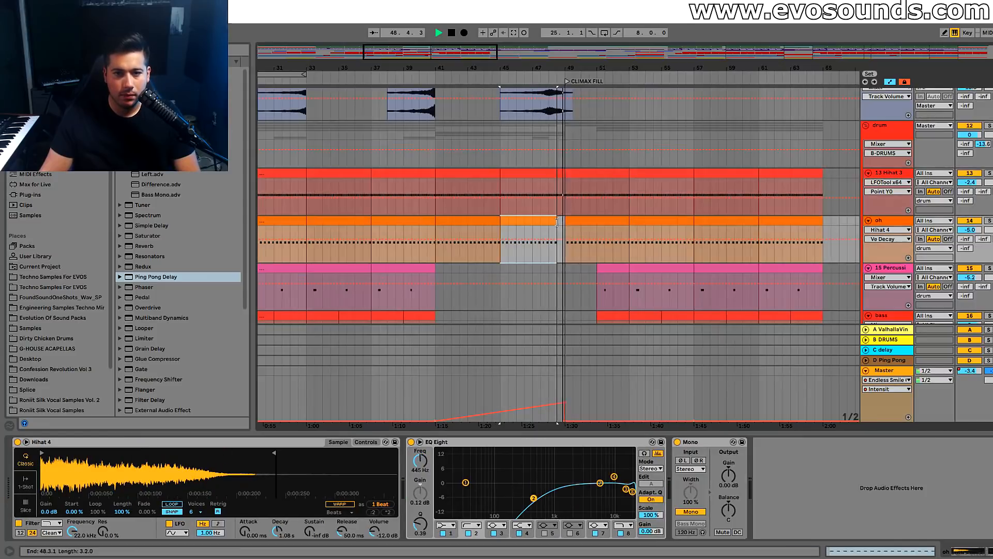
scroll(562, 231, "down", 5)
scroll(561, 232, "up", 2)
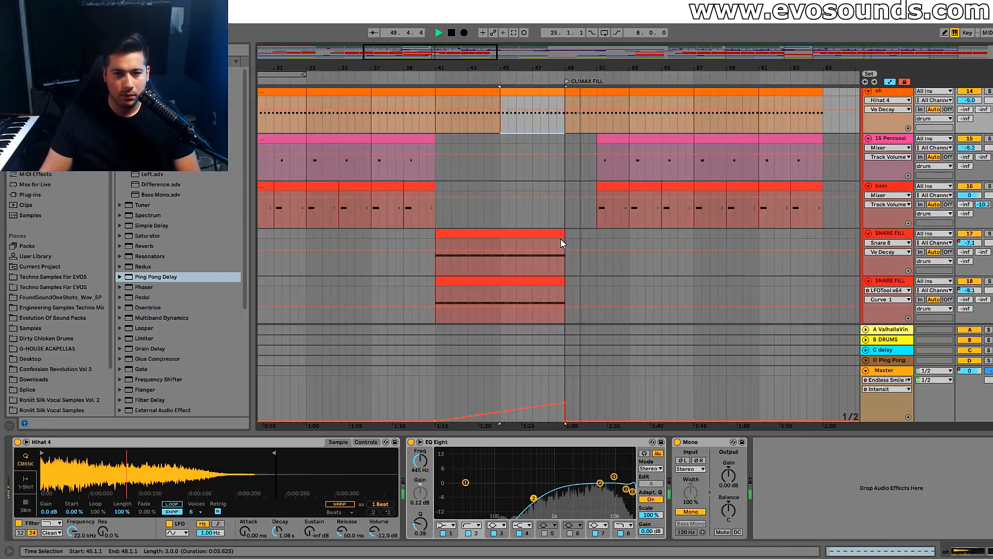
left_click(561, 235)
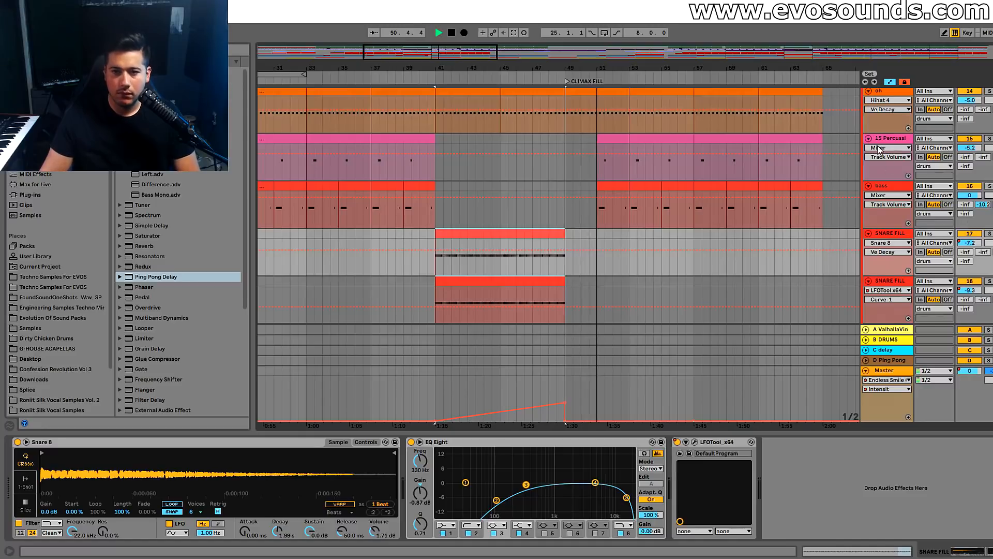
scroll(646, 207, "up", 4)
scroll(754, 215, "down", 2)
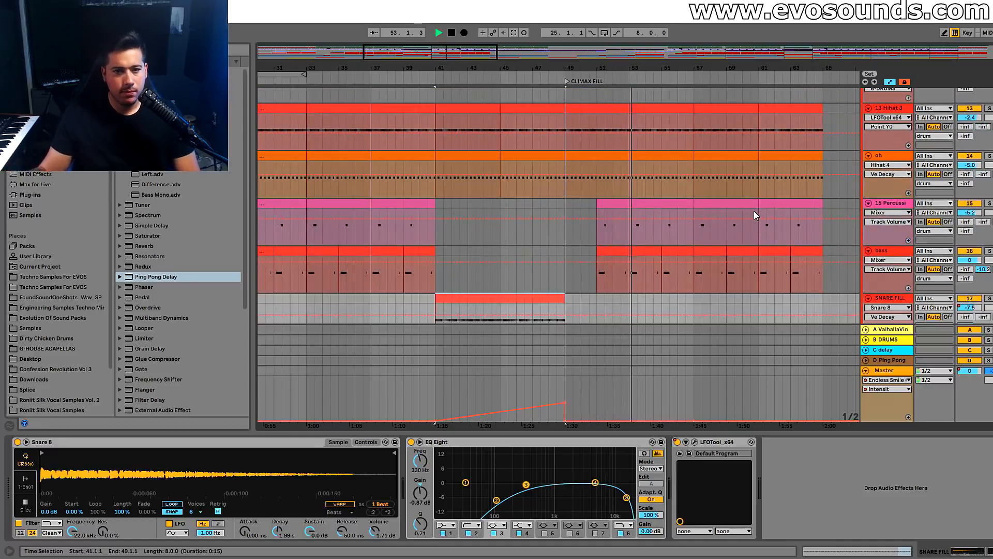
key("space")
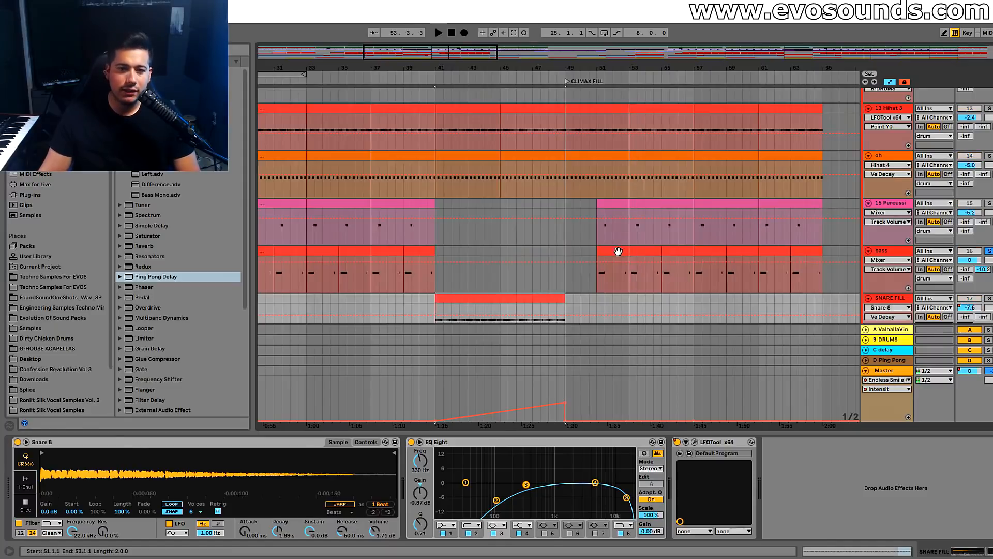
Solo the bass track from bar 51, lower its EQ Eight high-cut to 10.7 kHz and switch the solo off
left_click(618, 276)
key("space")
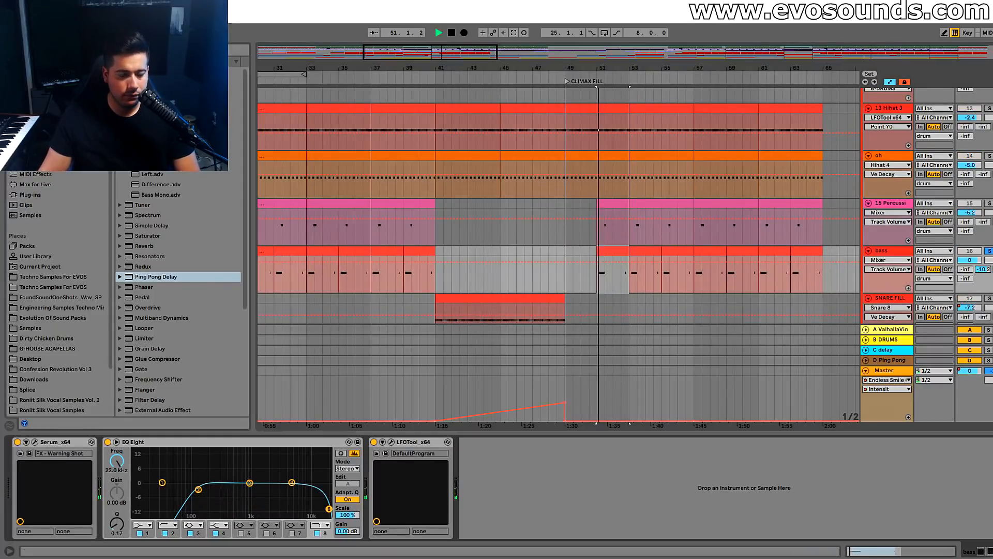
left_click_drag(329, 509, 311, 492)
key("space")
key("space")
key("space")
left_click(989, 251)
key("space")
Audition the full mix around the break, moving the playback start back to bar 40
left_click_drag(558, 66, 495, 71)
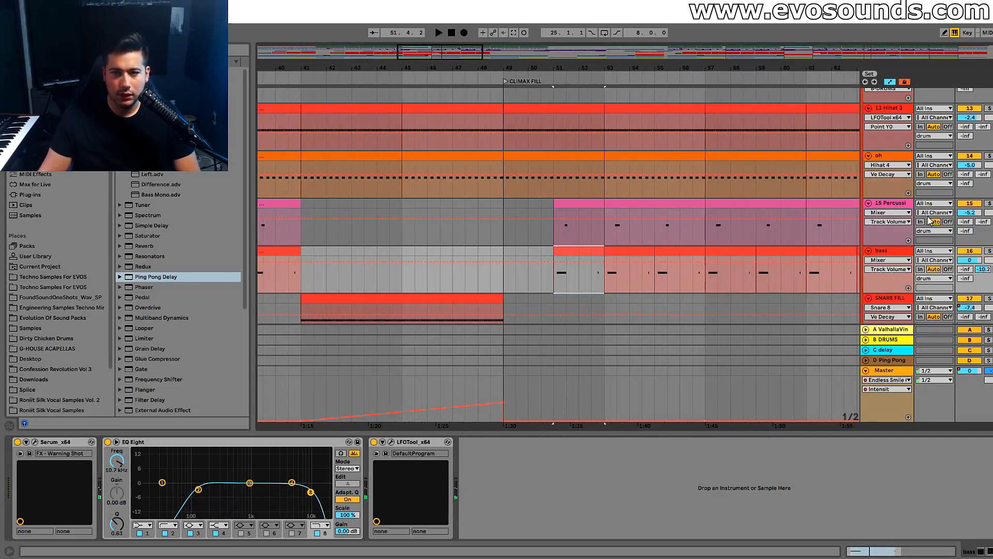
key("space")
left_click(390, 233)
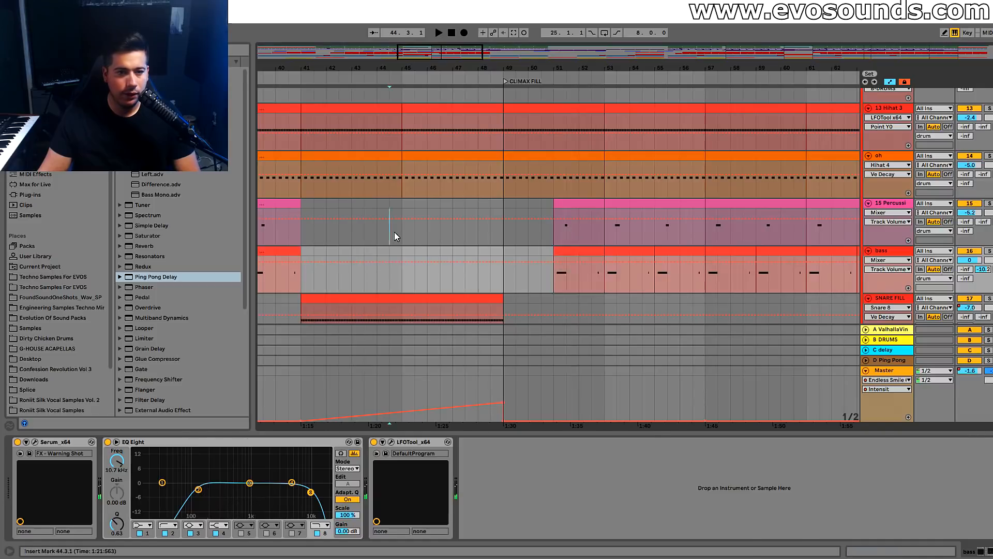
key("minus")
left_click(389, 242)
key("space")
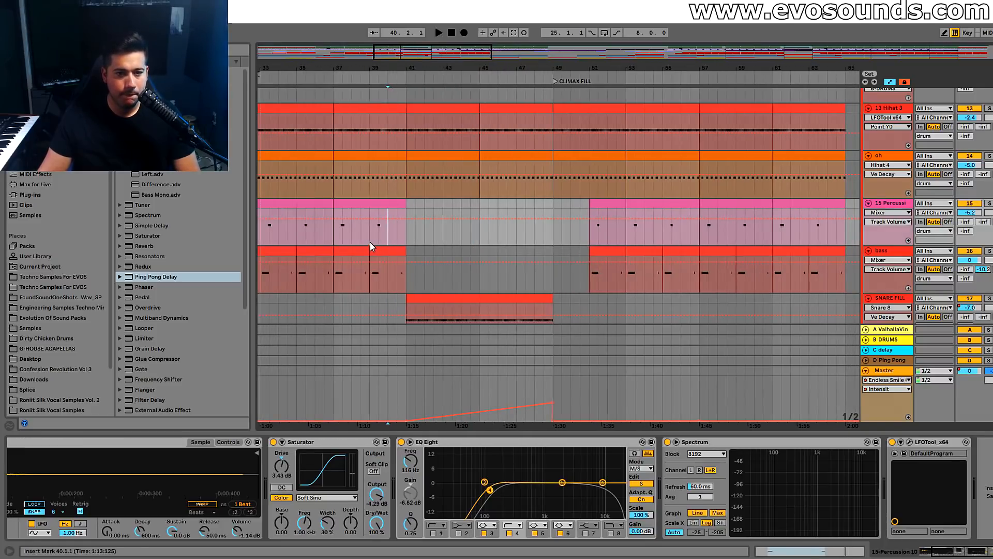
Solo the bass track and lower its EQ Eight high-cut to 2.90 kHz with a Q of 0.61
left_click(988, 252)
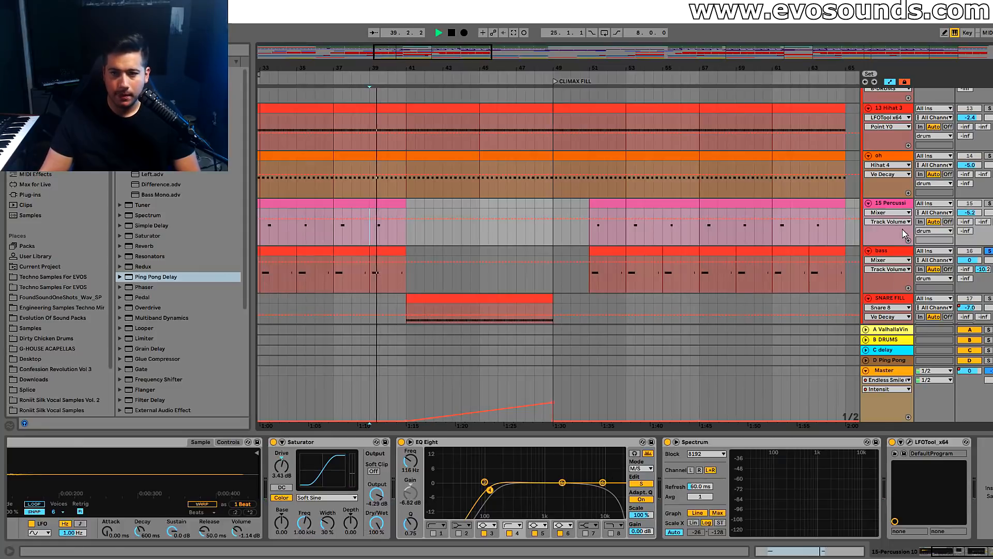
left_click(900, 254)
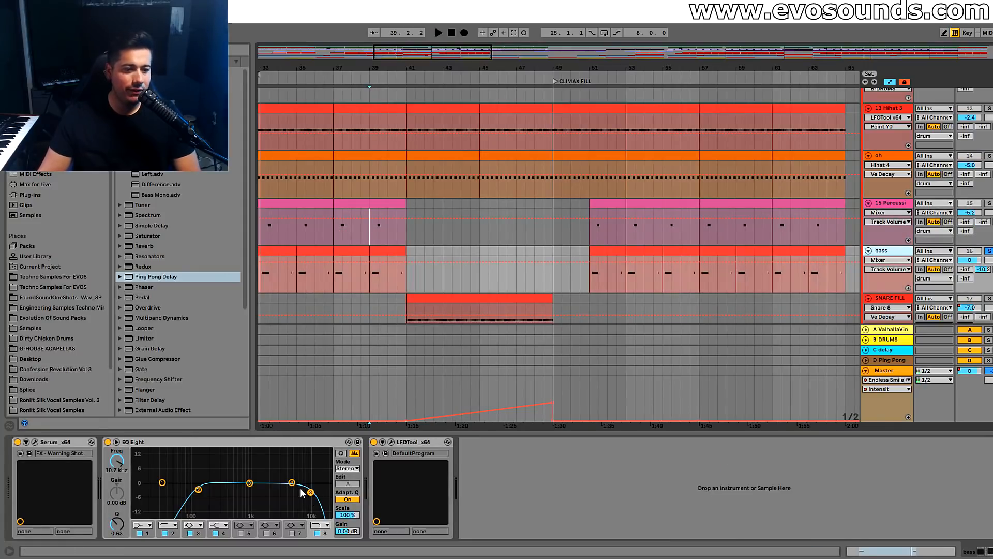
key("space")
left_click_drag(310, 492, 277, 493)
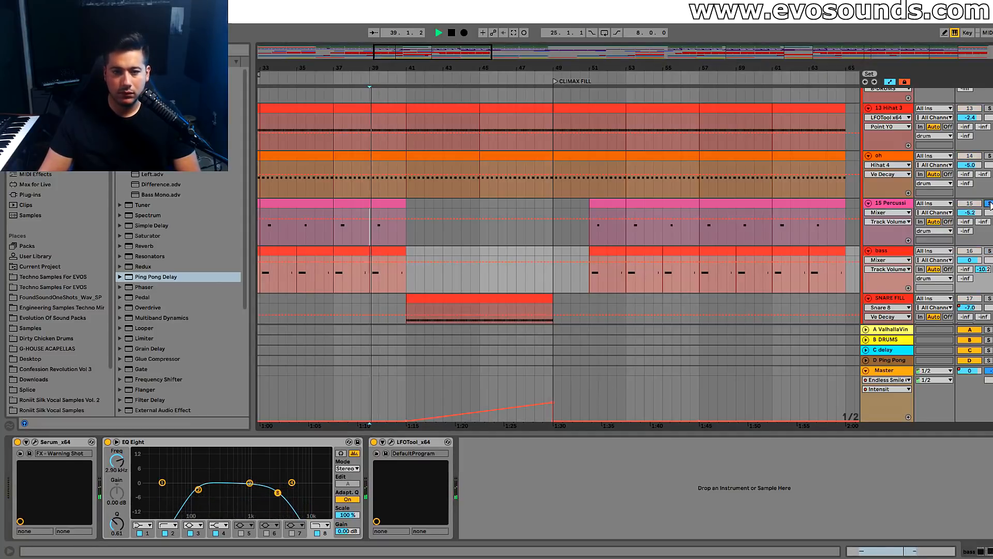
Audition the 15 Percussi track soloed from bar 39 and raise its Track Volume to -3.3 dB
key("space")
key("space")
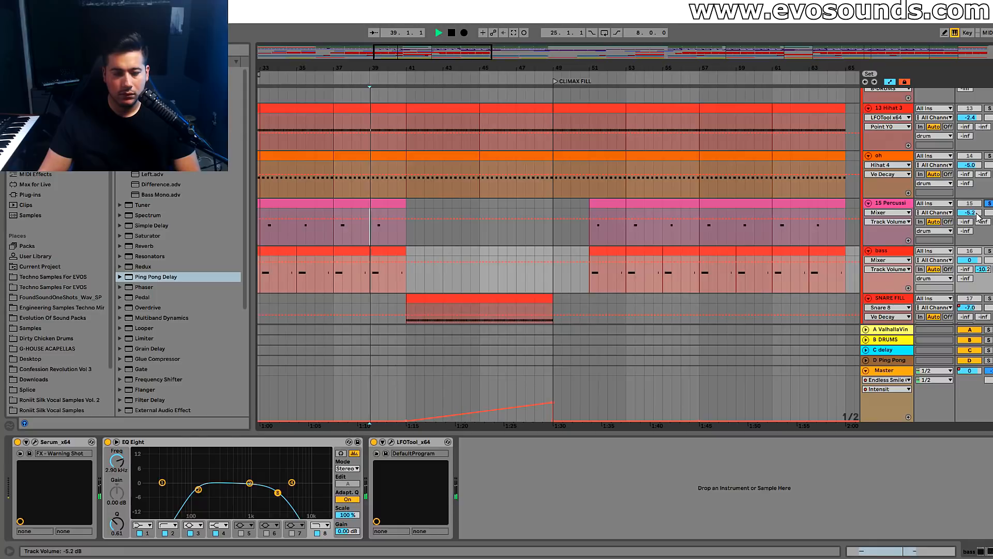
left_click(904, 209)
key("space")
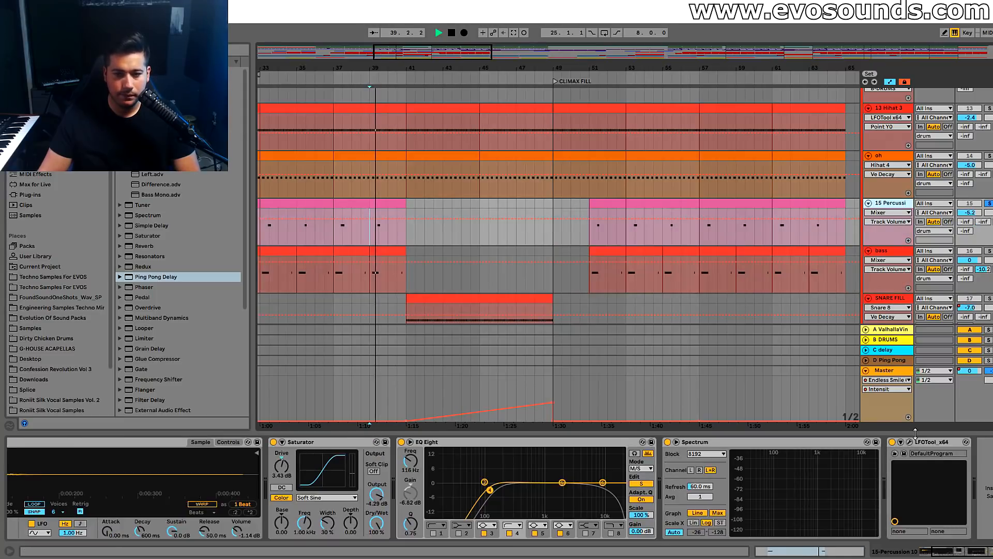
key("space")
left_click_drag(969, 213, 969, 209)
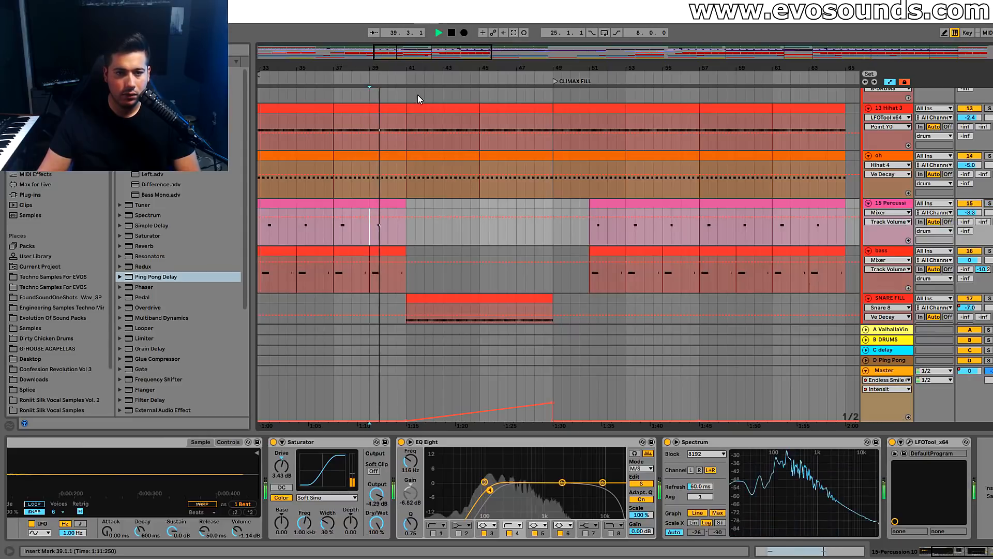
Replay the sustained track's first break clip from bar 40 and raise its Track Volume automation between bars 41 and 43
key("minus")
scroll(471, 204, "down", 2)
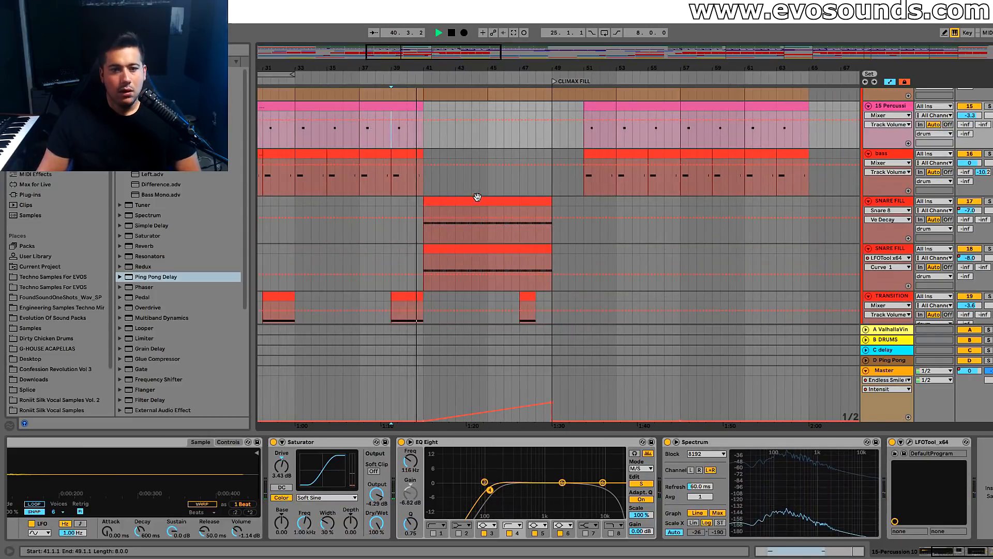
scroll(478, 196, "down", 2)
scroll(480, 201, "up", 2)
scroll(480, 201, "down", 4)
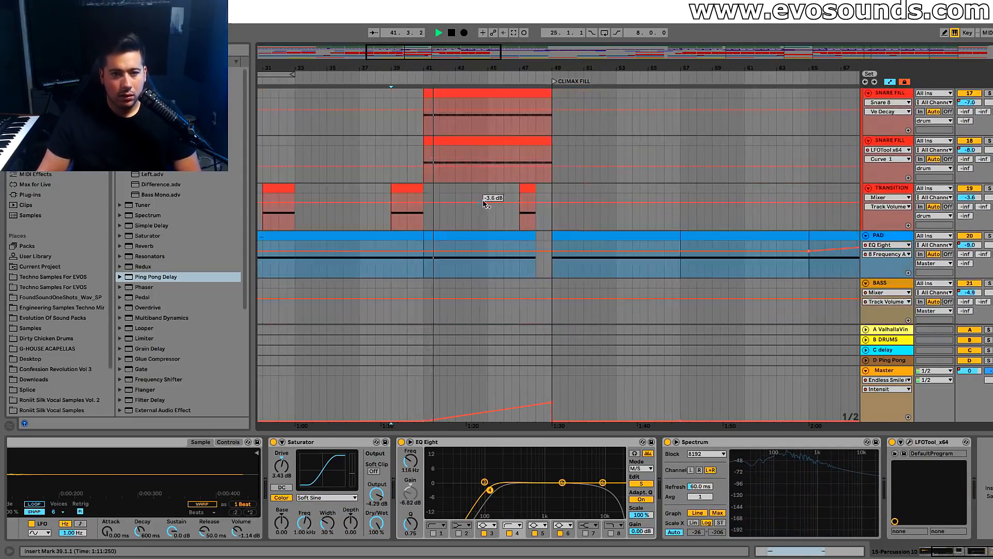
scroll(481, 206, "up", 4)
scroll(480, 204, "up", 8)
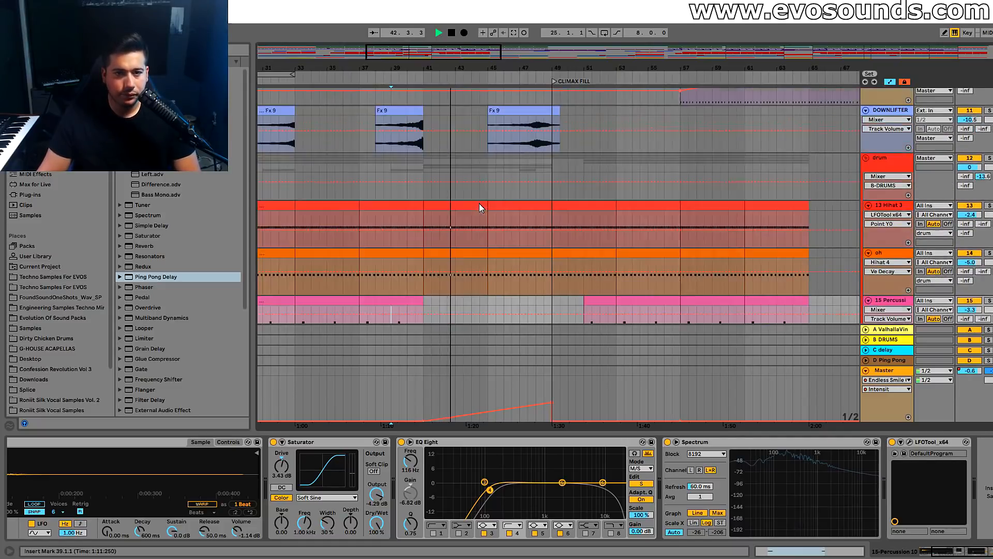
left_click(411, 223)
key("space")
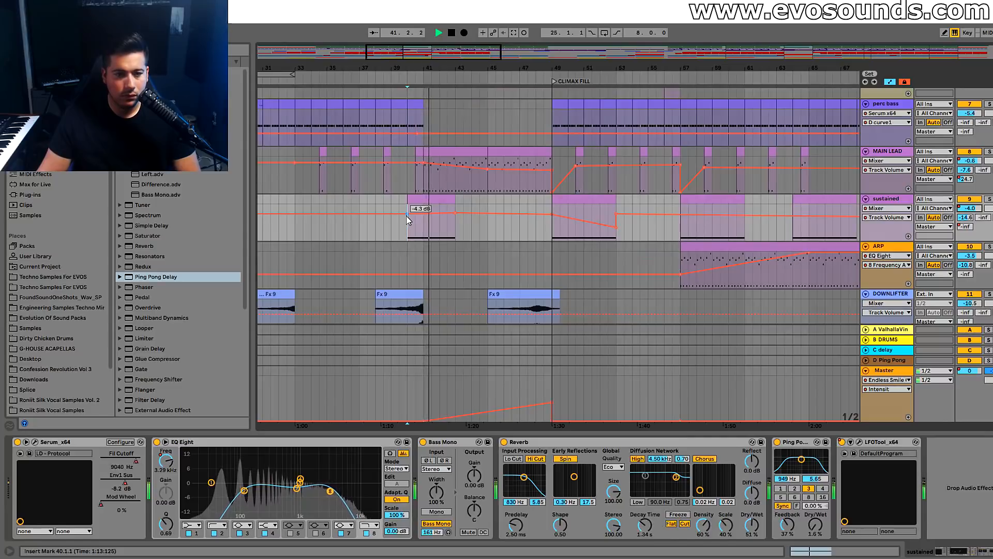
key("space")
key("space")
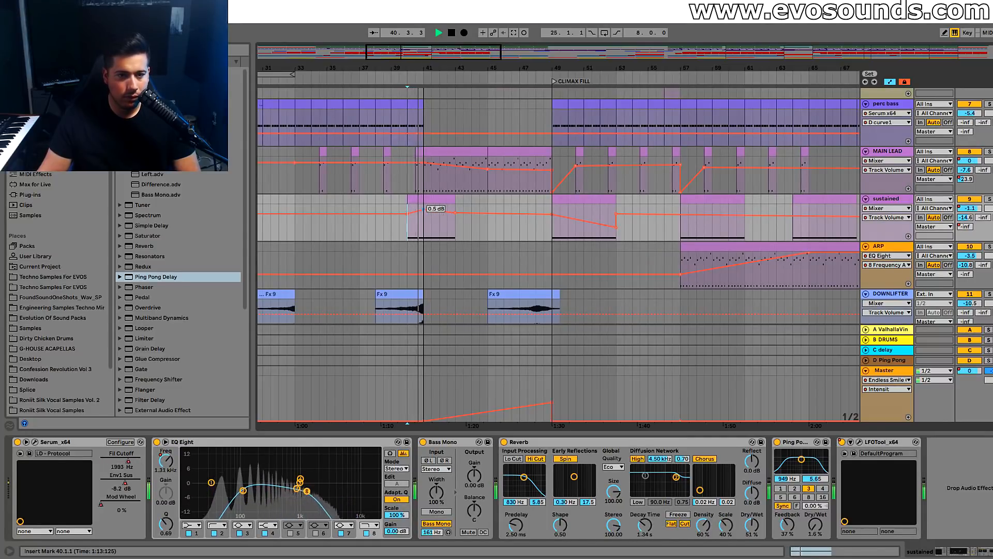
left_click_drag(423, 209, 456, 212)
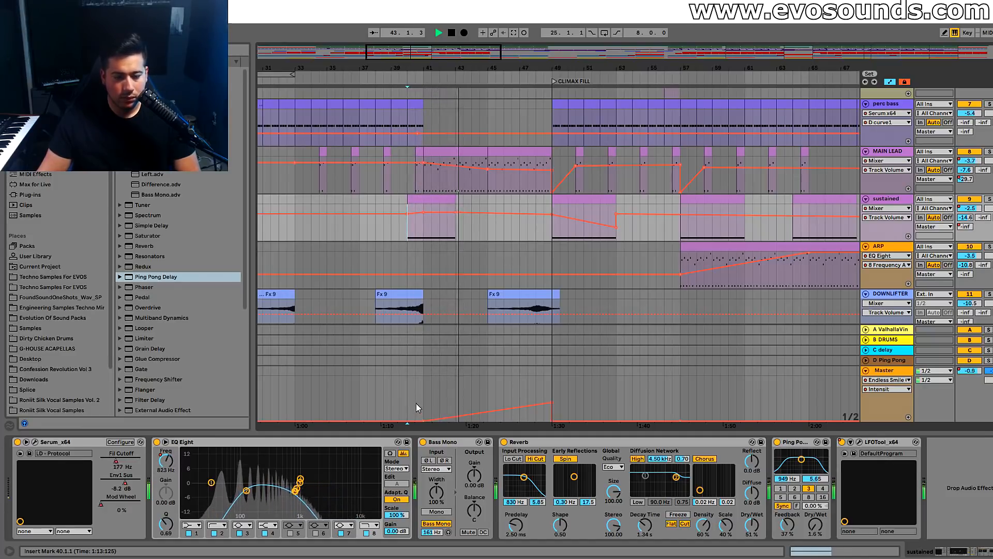
Automate the sustained track's Ping Pong Delay Dry/Wet to ramp up from about bar 41 to 50% at bar 43
left_click(816, 525)
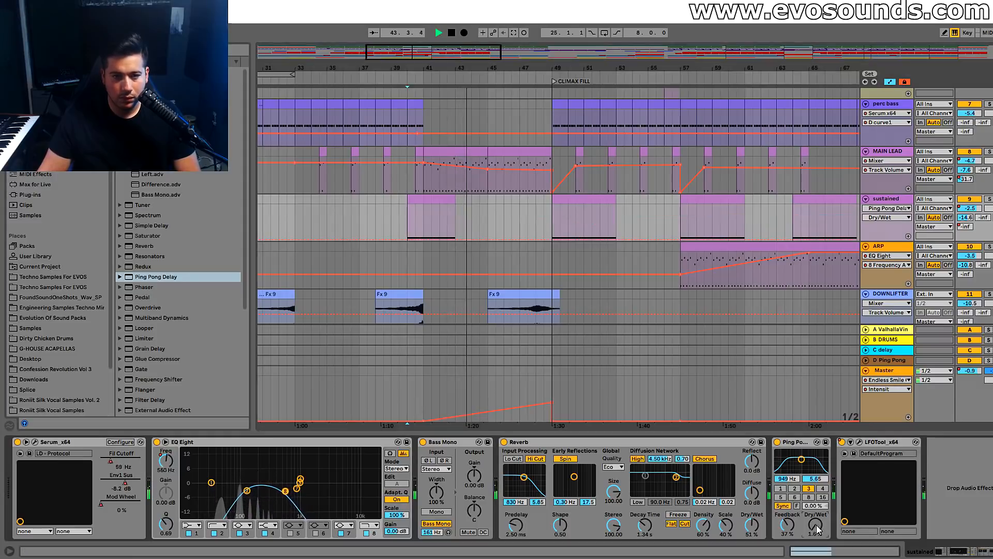
left_click(438, 239)
left_click_drag(455, 239, 454, 227)
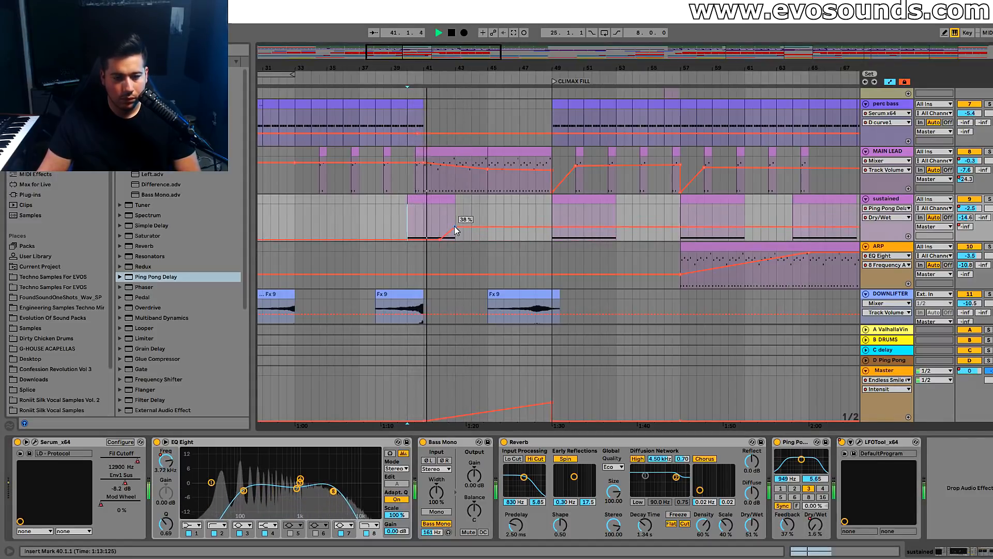
left_click(441, 240)
left_click_drag(457, 229, 456, 224)
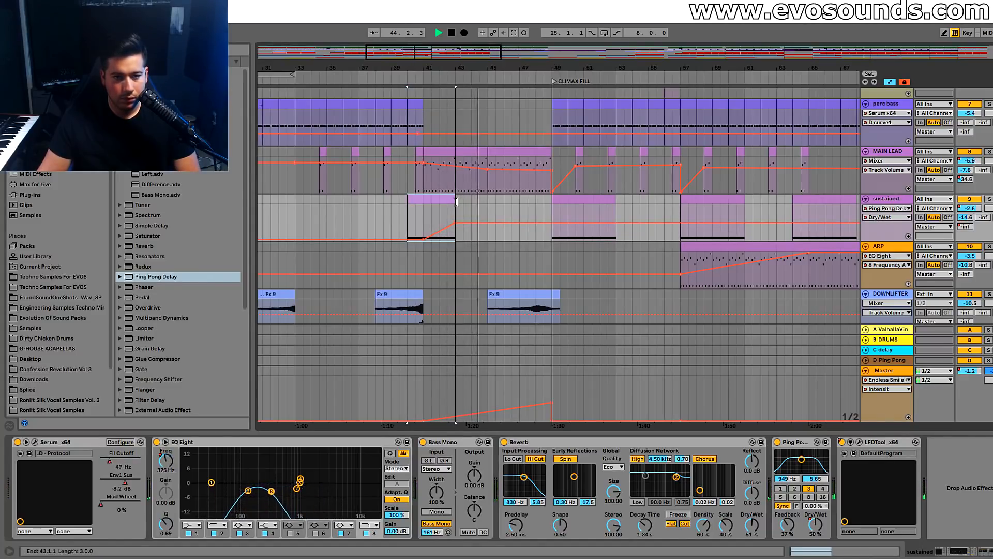
Extend the sustained track's clip at bar 40 to bar 49 and open its notes for editing
left_click_drag(455, 201, 408, 201)
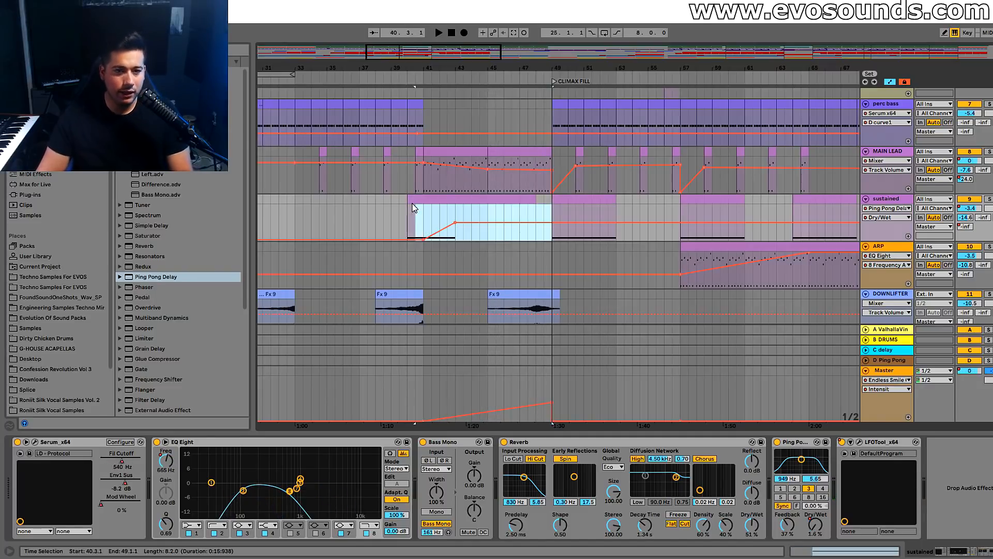
double_click(460, 216)
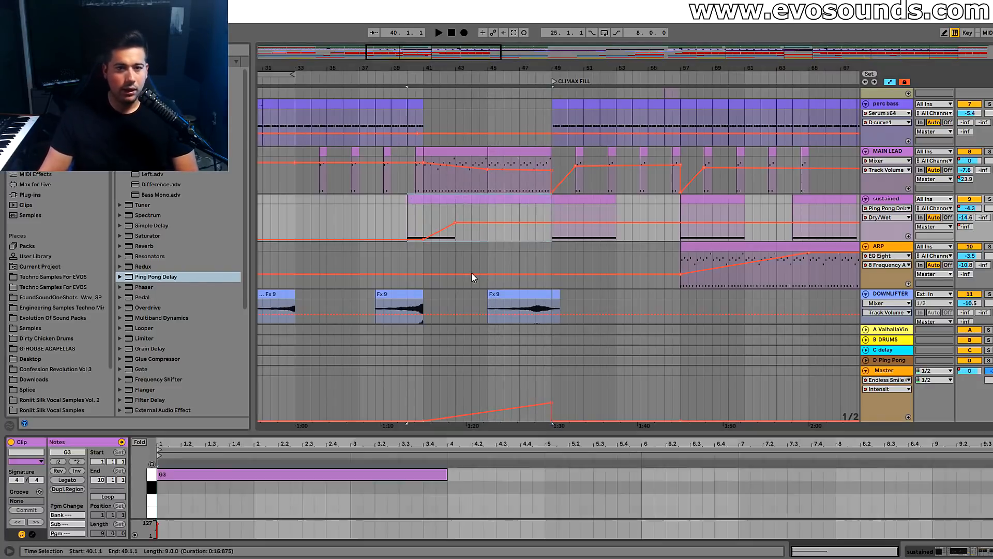
Lengthen the sustained clip's G3 note to the clip's end, play the break from bar 40, and show the track's devices
left_click_drag(448, 477, 987, 474)
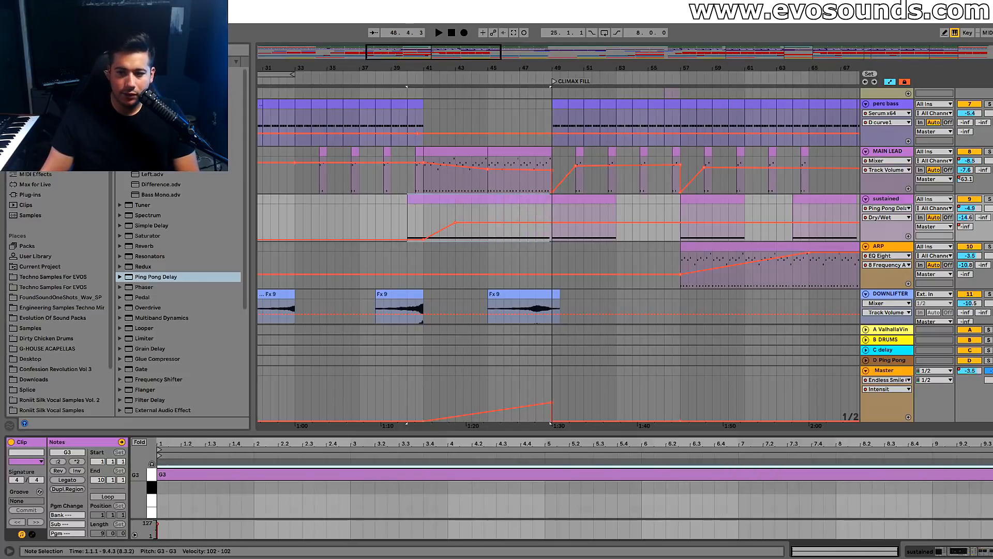
key("space")
key("shift+Tab")
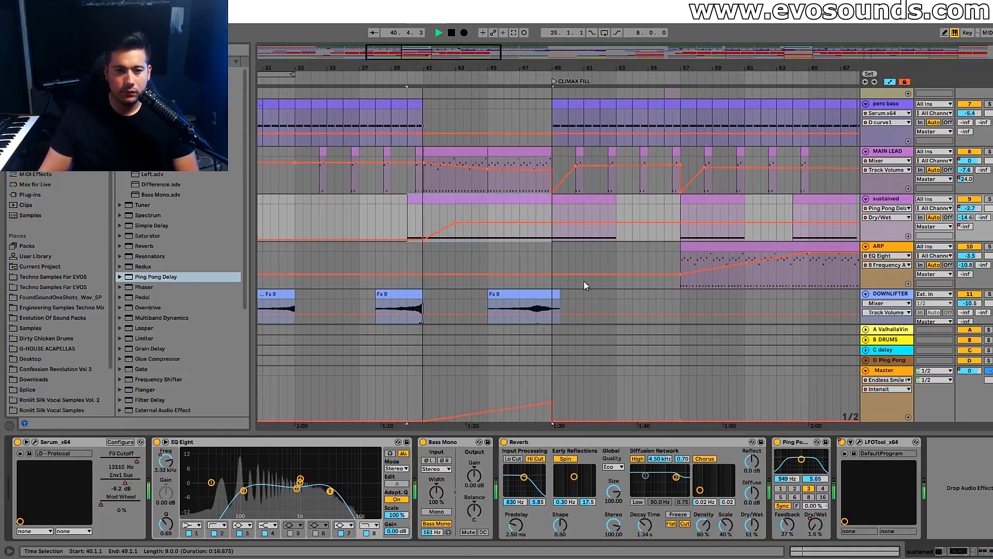
Shape the sustained track's Fil Cutoff and EQ Eight 8 Frequency automation to dip after bar 41 and rise again towards bar 49
left_click(125, 460)
left_click(472, 232)
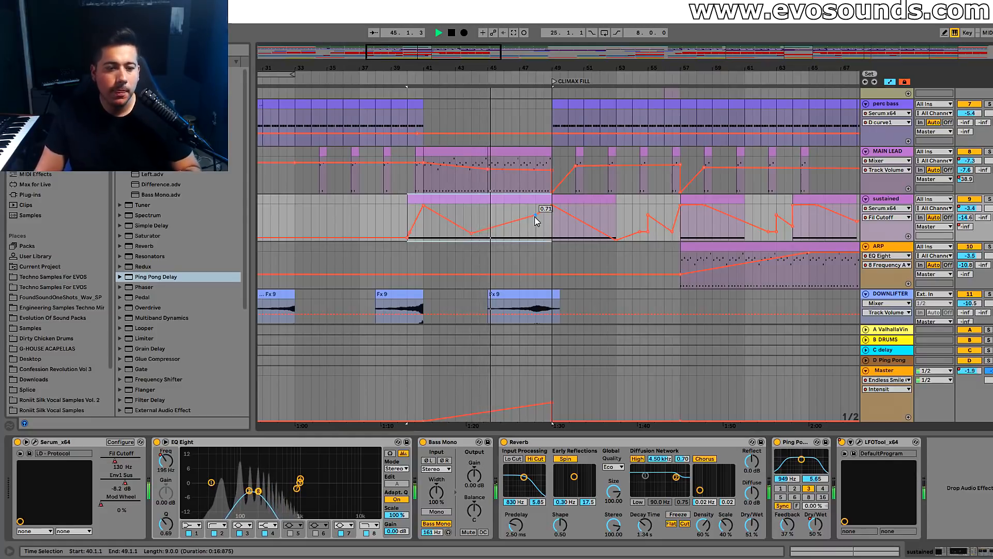
left_click(165, 460)
left_click_drag(547, 234, 520, 231)
left_click_drag(497, 234, 486, 229)
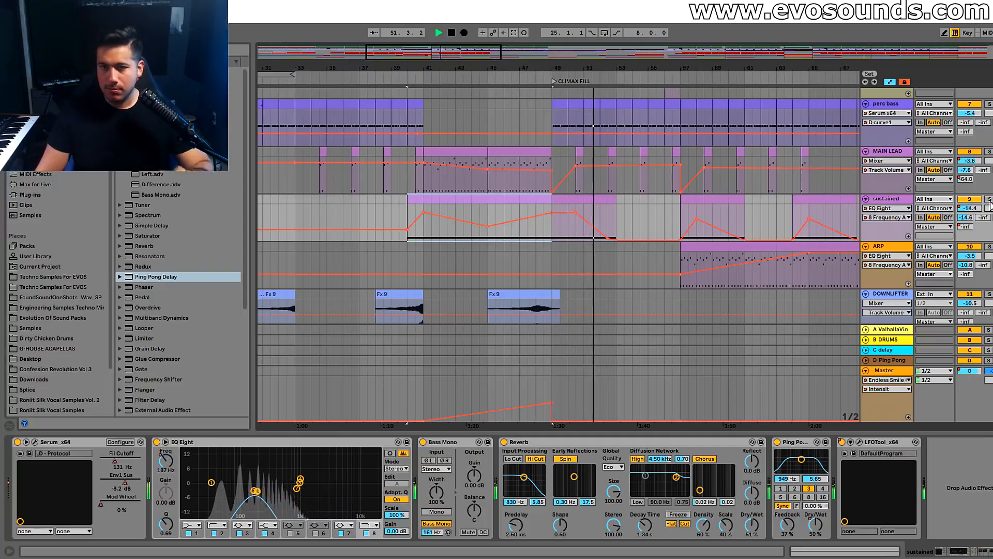
Solo the bass track, audition its clip from bar 51, and open its Serum instrument
scroll(750, 240, "down", 5)
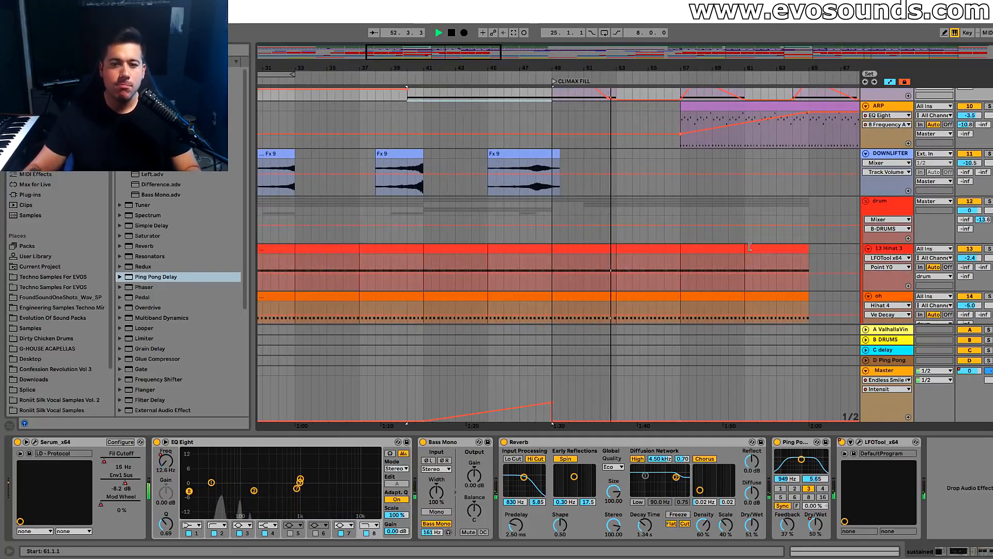
scroll(751, 253, "down", 3)
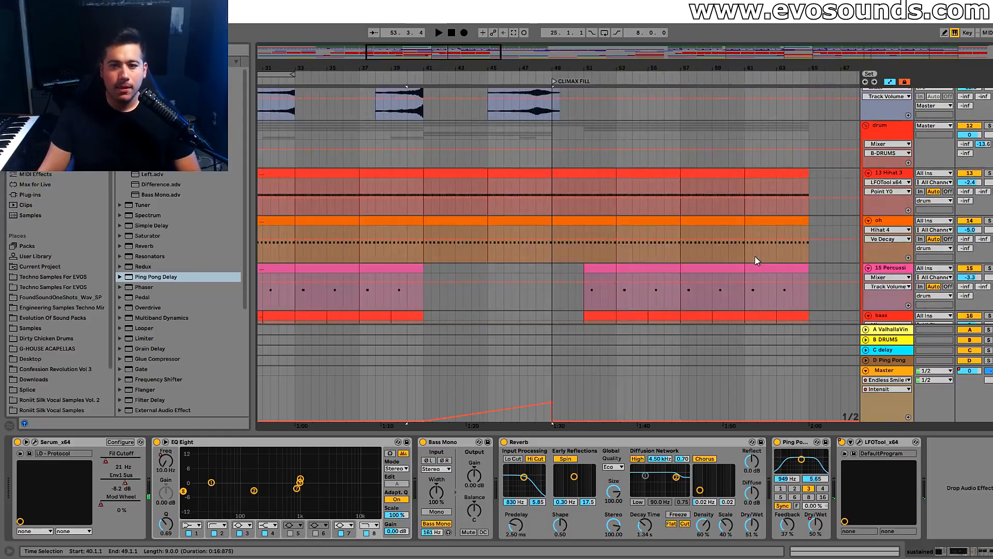
scroll(751, 255, "down", 2)
left_click(600, 268)
key("space")
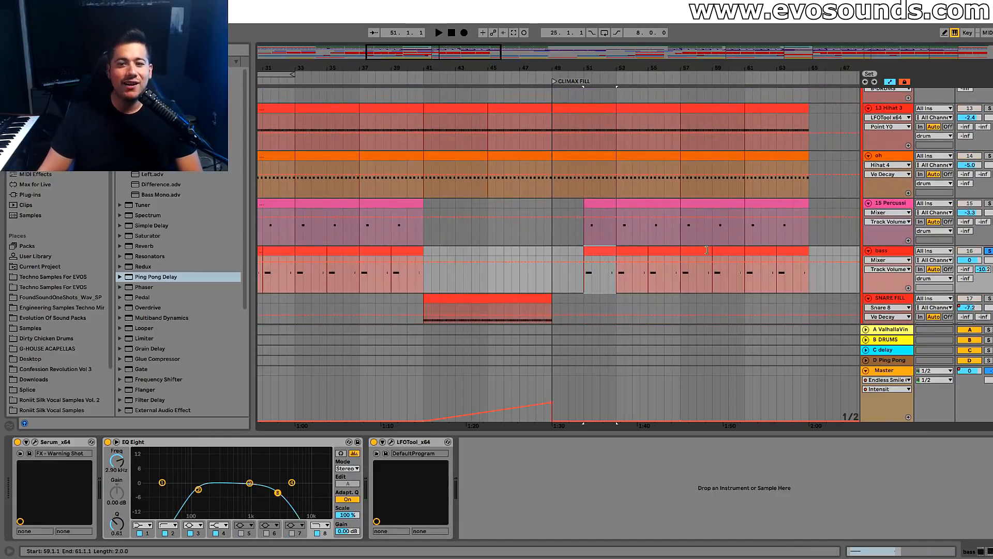
left_click(587, 283)
key("space")
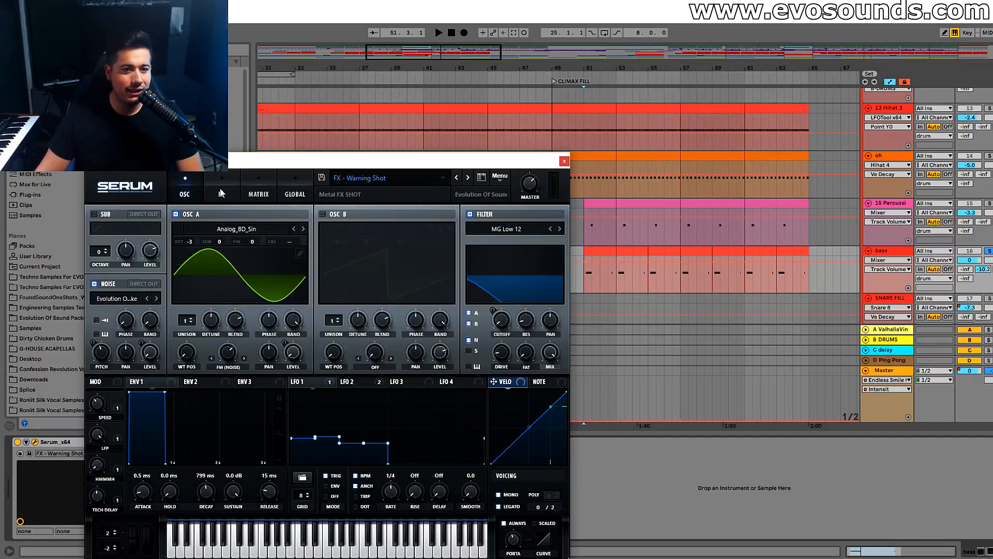
Compare the bass patch with Serum's Delay effect off and on, then close Serum in the mixer view
left_click(221, 193)
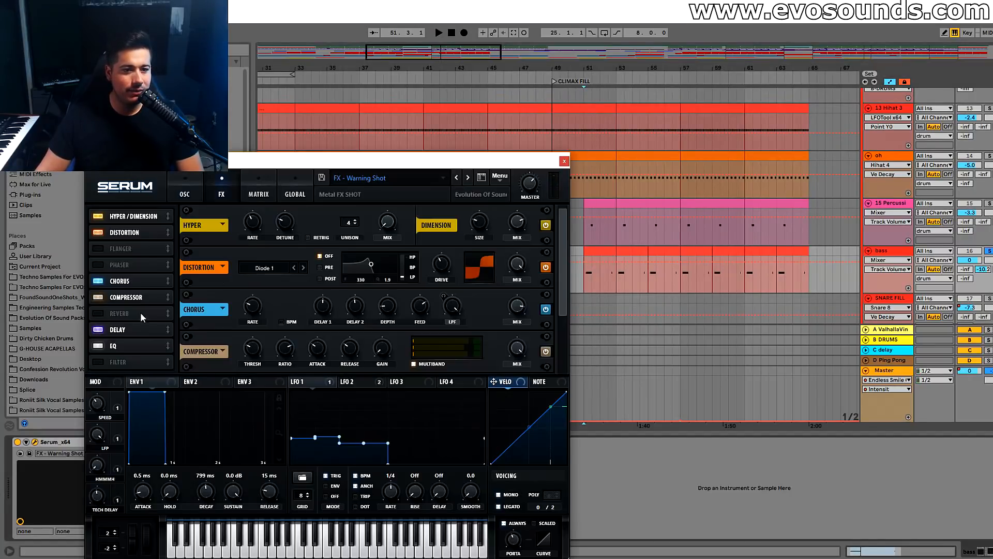
left_click(98, 329)
key("space")
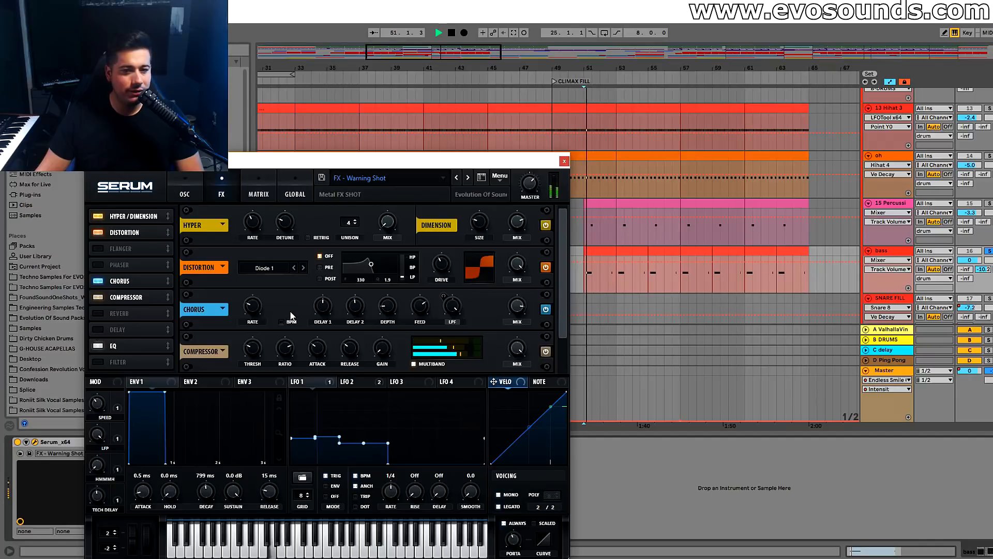
left_click(99, 333)
key("Tab")
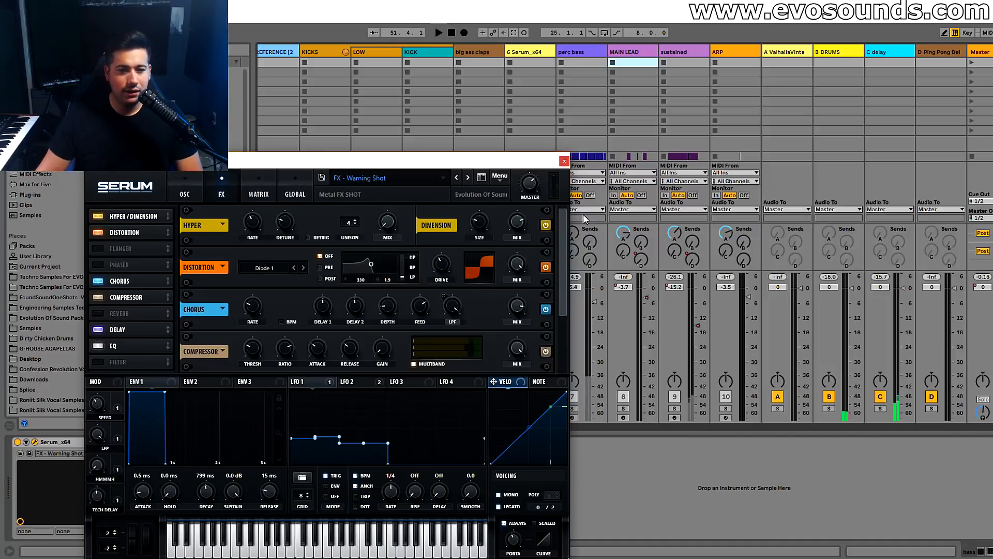
left_click(564, 161)
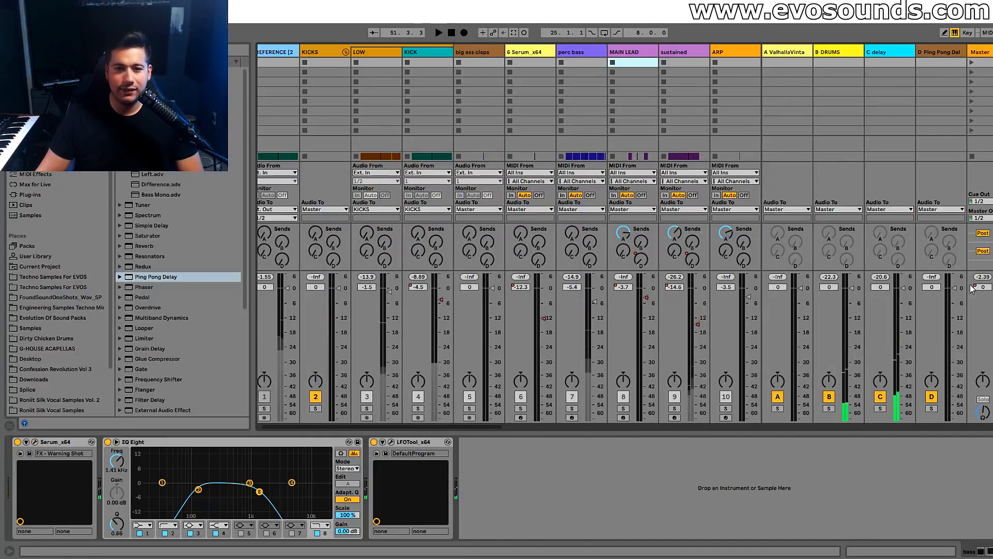
Lower the bass track's C delay send to about -21 dB and unsolo it for playback with the full mix
left_click_drag(470, 425, 567, 336)
left_click_drag(506, 430, 577, 429)
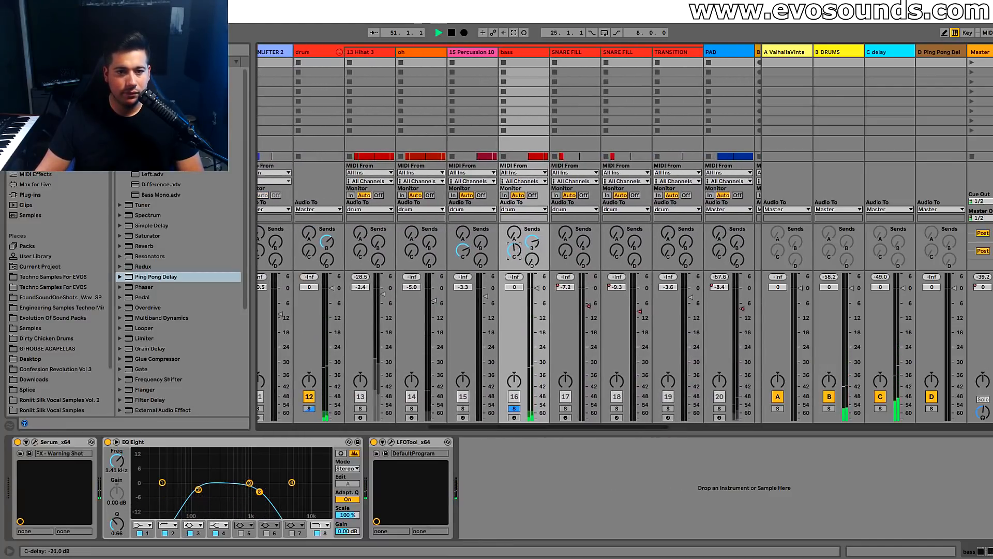
left_click(514, 409)
key("space")
Raise the bass EQ Eight high cut to 4.84 kHz and lower bass to -2.1 dB and 15 Percussion to -4.0 dB
left_click_drag(259, 492, 291, 499)
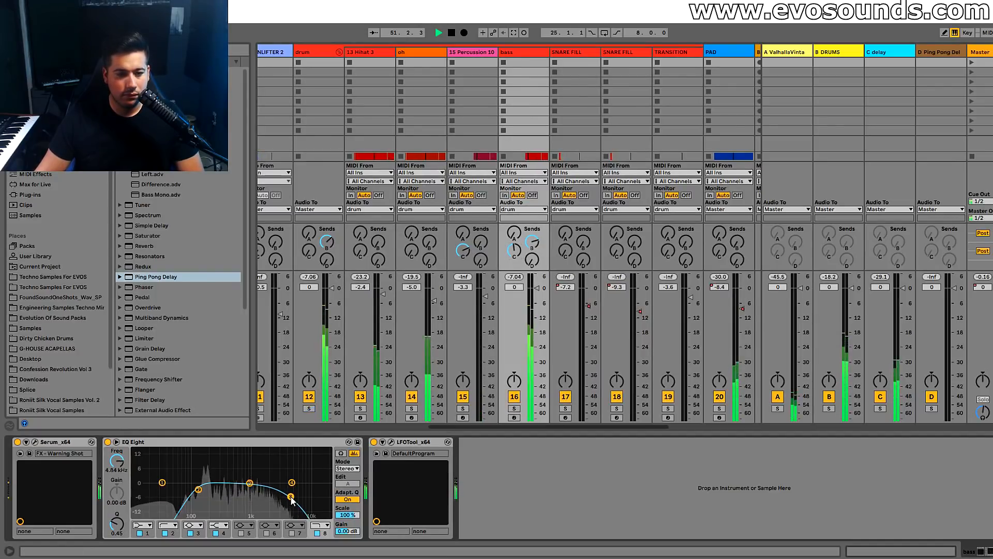
left_click_drag(485, 297, 537, 293)
key("space")
key("space")
key("space")
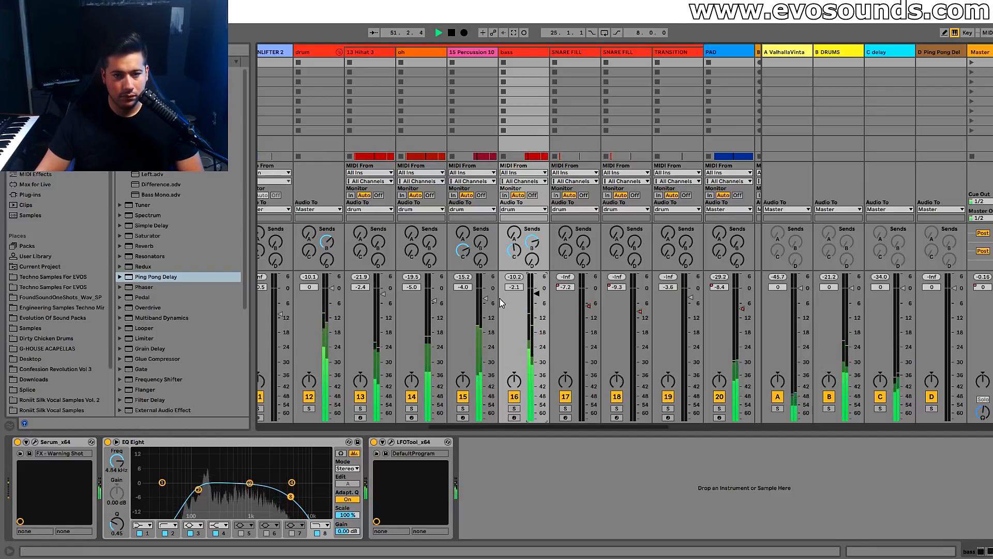
Play the soloed ARP track from bar 65 in the arrangement and lower its EQ Eight low cut to 141 Hz
key("Tab")
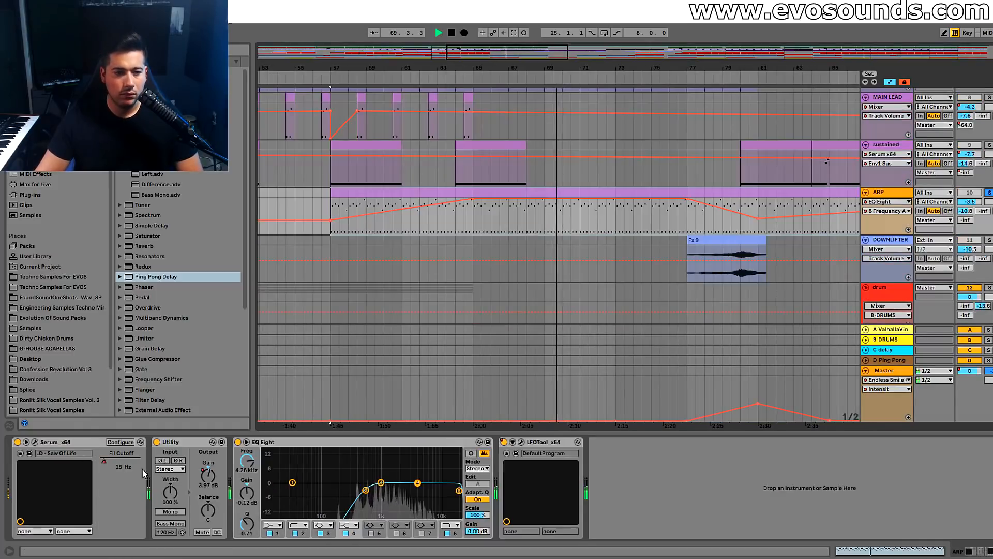
key("space")
left_click(471, 226)
key("space")
left_click_drag(357, 488, 331, 489)
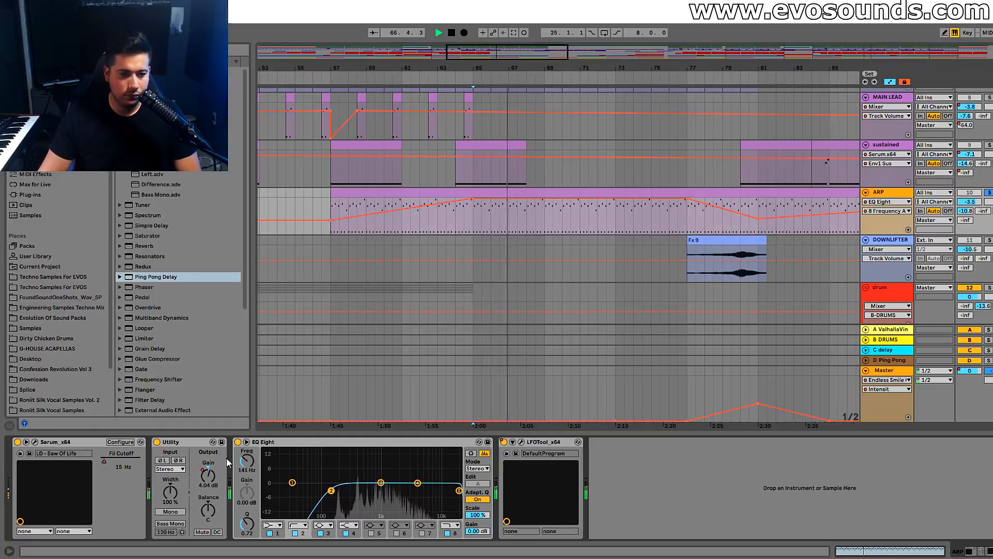
Turn off the Delay and Reverb effects in the ARP track's Serum patch and close Serum
left_click(36, 443)
left_click(135, 192)
left_click_drag(160, 162, 271, 142)
key("space")
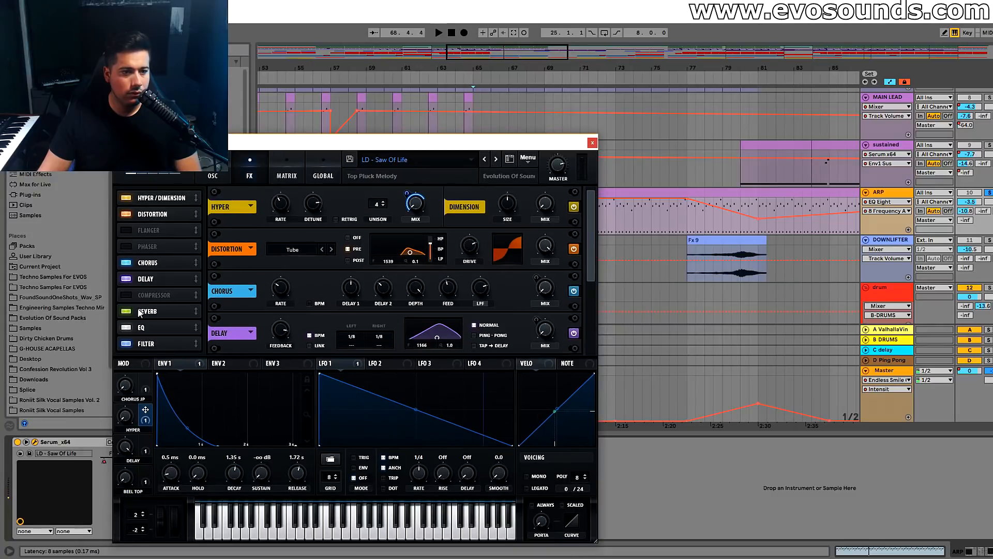
left_click(127, 279)
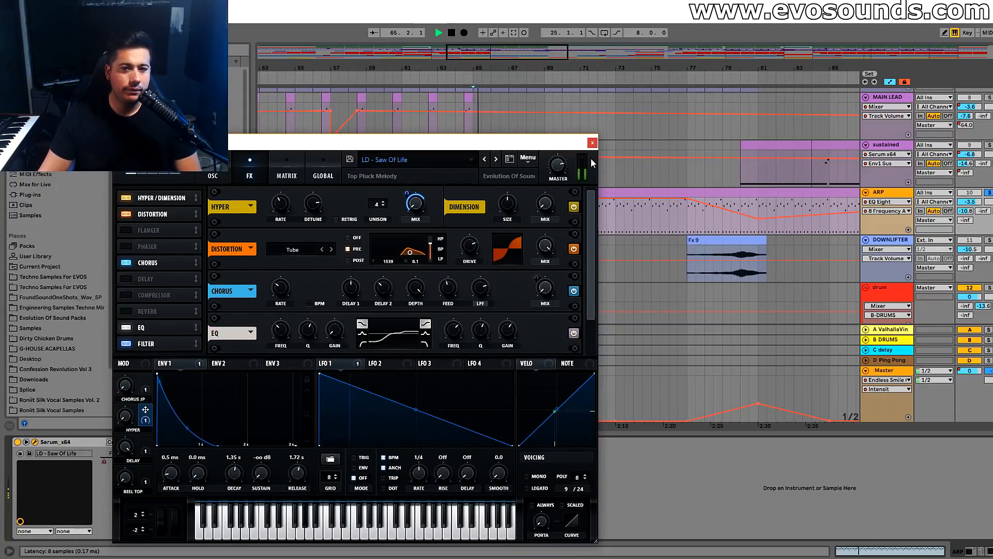
left_click(592, 143)
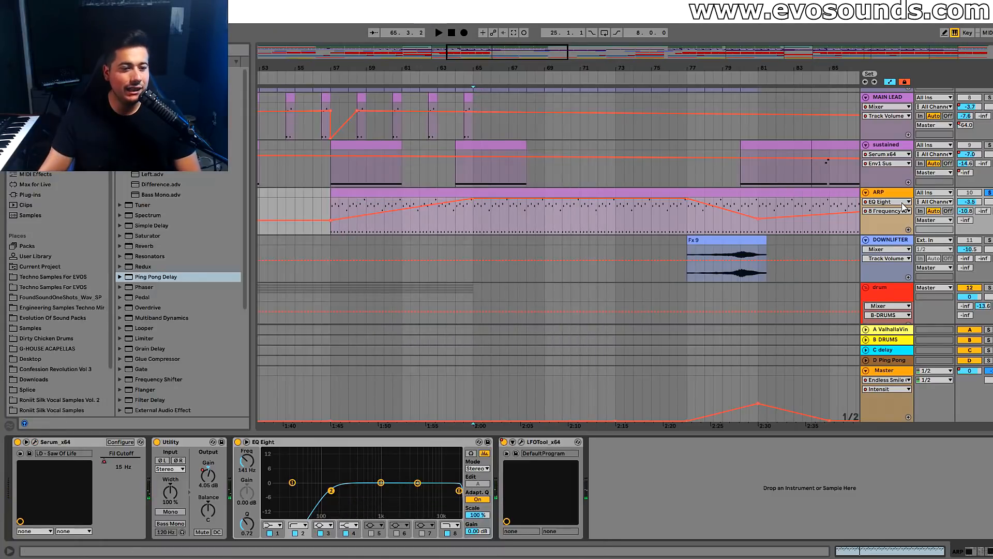
Reopen the ARP's Serum patch and examine its oscillator and effect settings, including the EQ gain, during playback
left_click(35, 442)
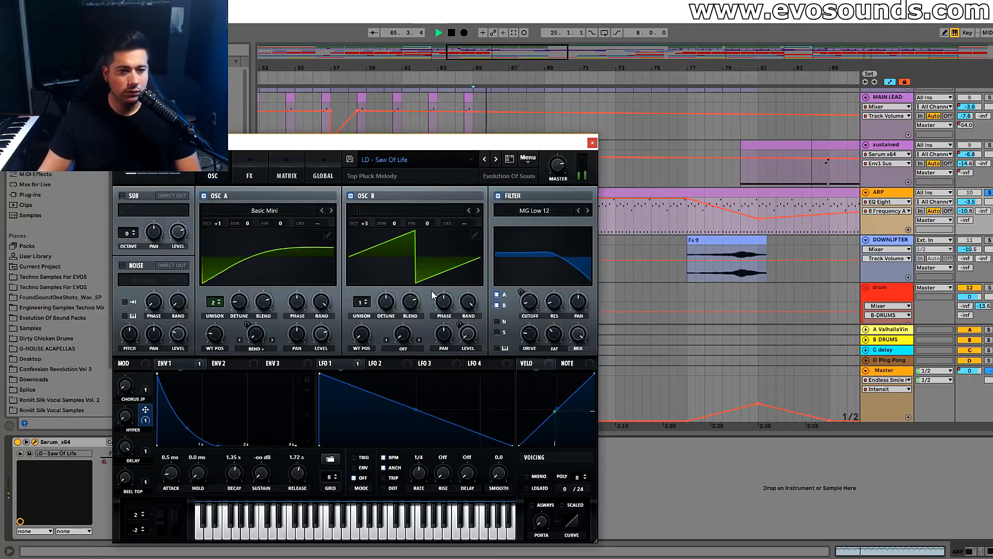
left_click(249, 175)
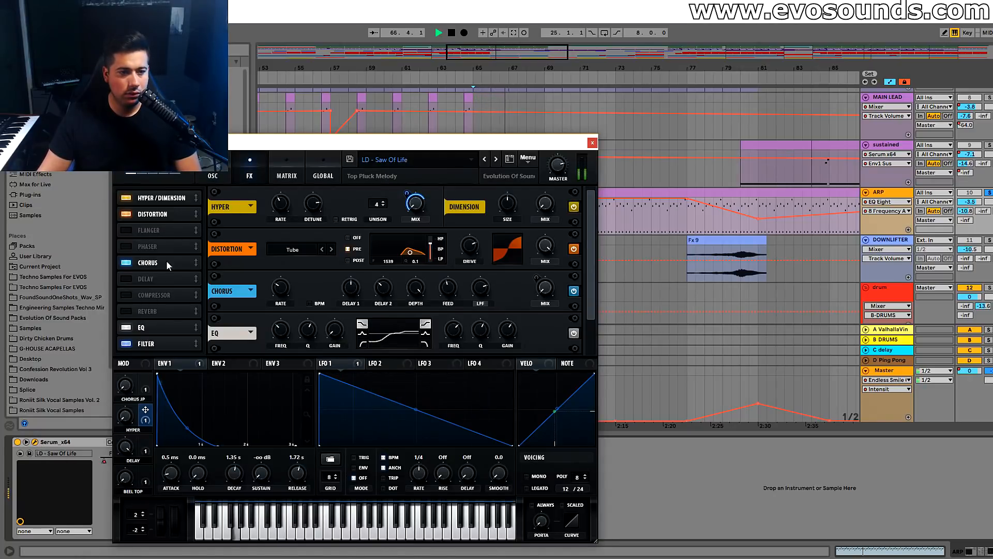
left_click(204, 177)
left_click(260, 181)
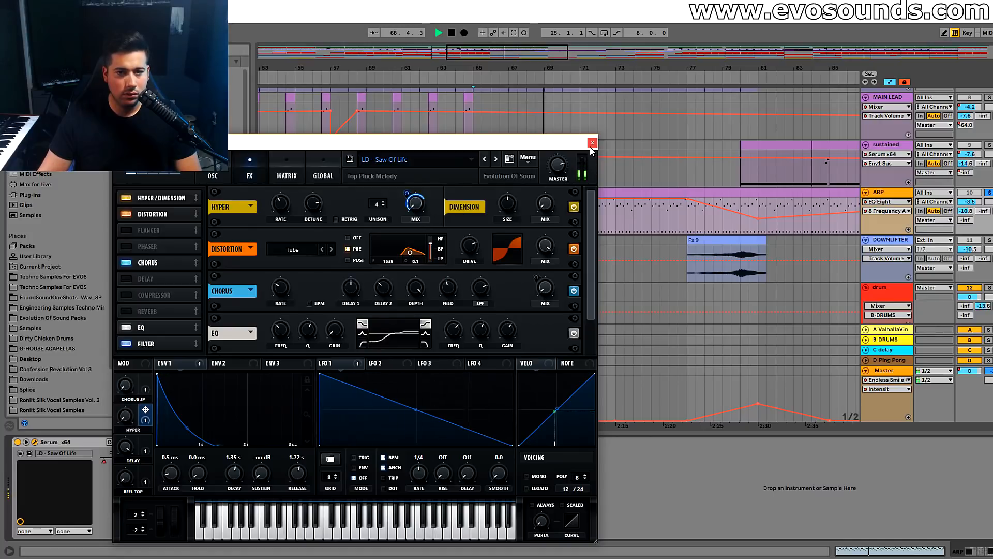
left_click(343, 315)
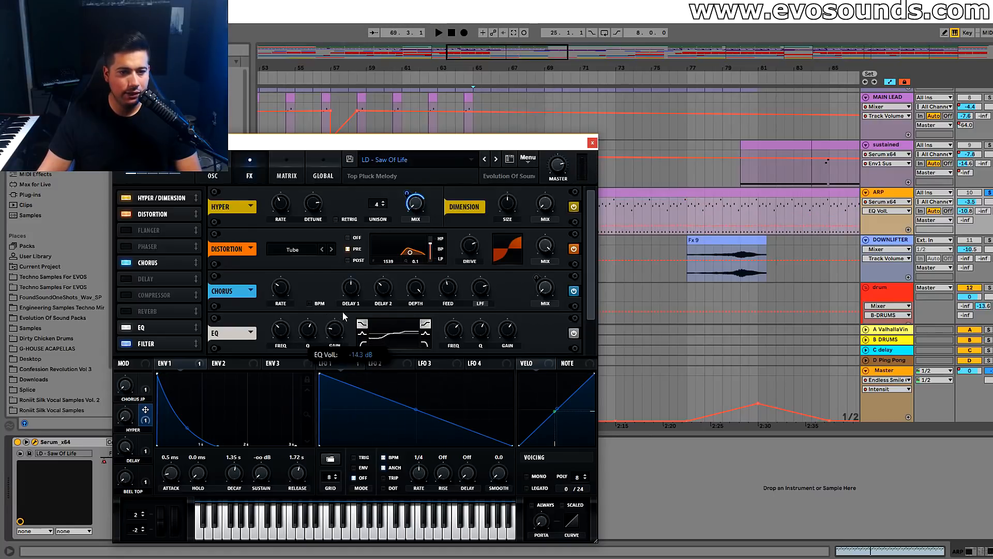
left_click(591, 143)
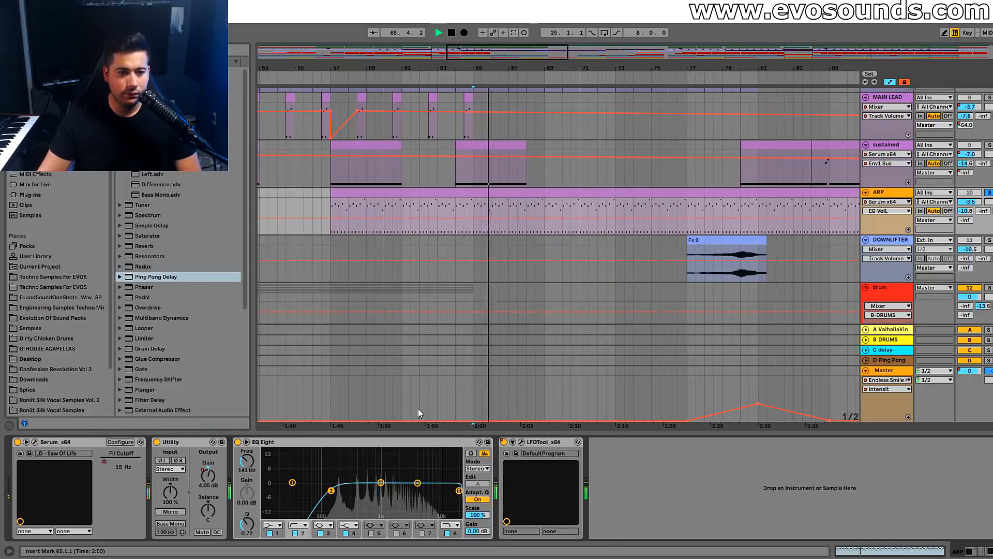
Raise the ARP's EQ Eight low cut to 454 Hz, unsolo the track, and lower its Track Volume to -8.0 dB
left_click_drag(359, 492, 361, 491)
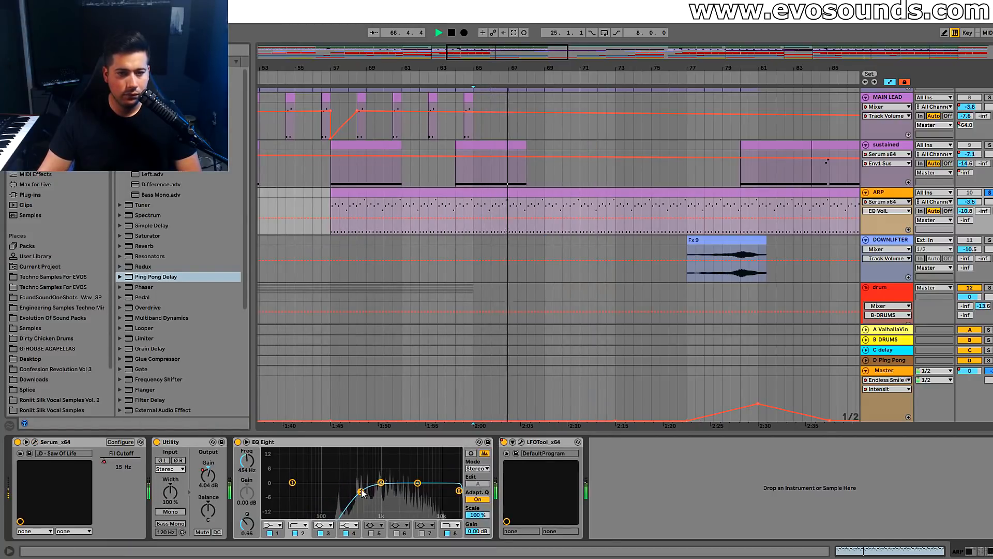
key("space")
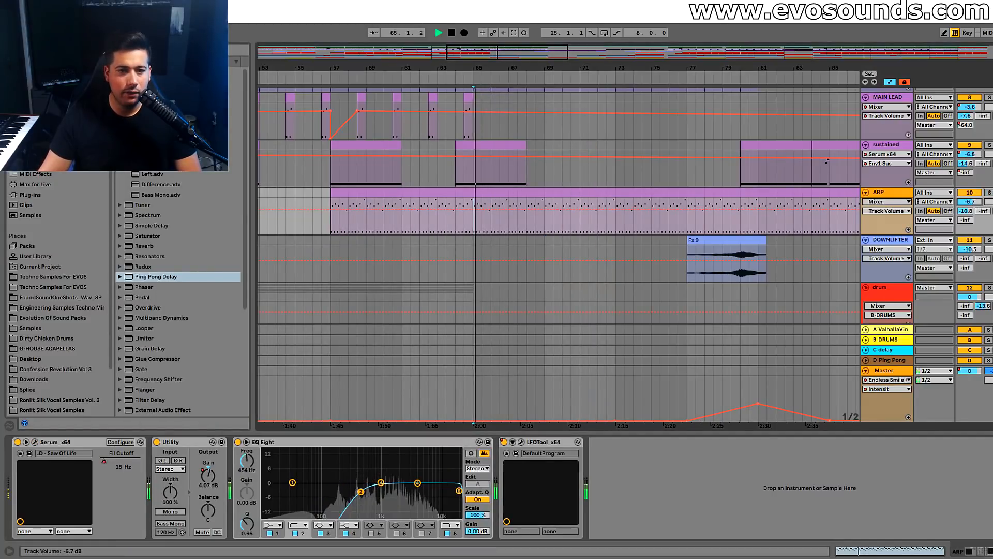
scroll(601, 222, "up", 3)
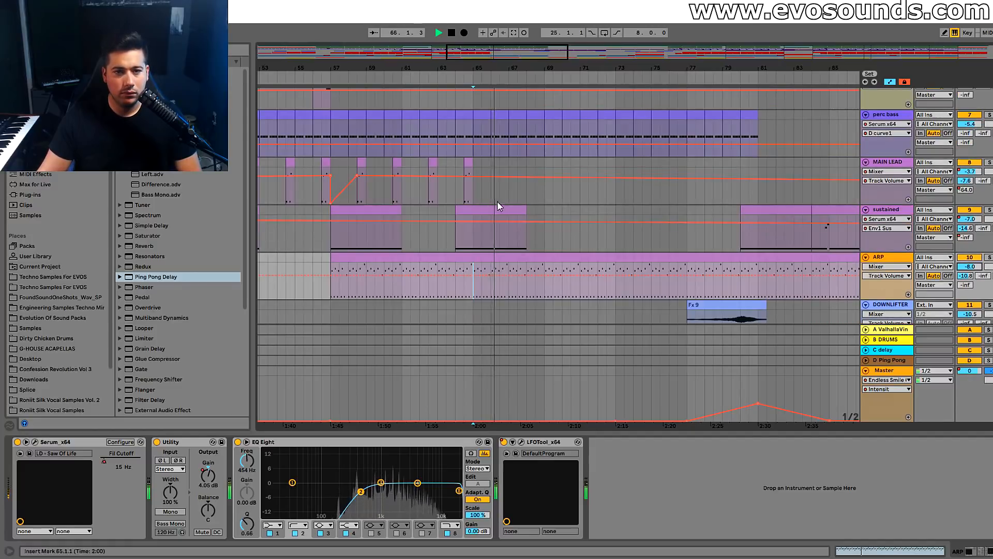
Check the MAIN LEAD's Fil Cutoff automation against the ARP while playing from about bar 63
left_click(446, 179)
left_click_drag(494, 54, 489, 77)
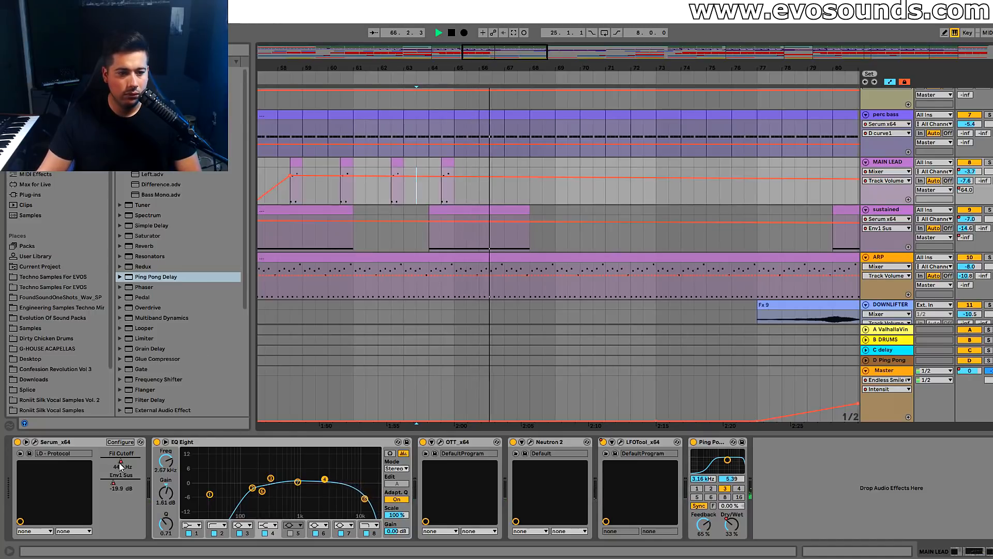
key("minus")
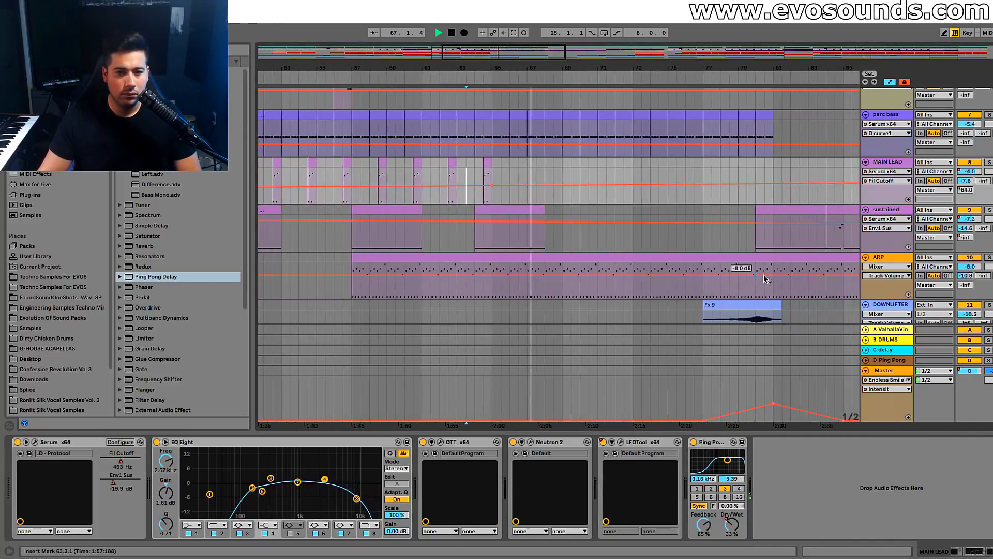
left_click(888, 257)
key("space")
key("space")
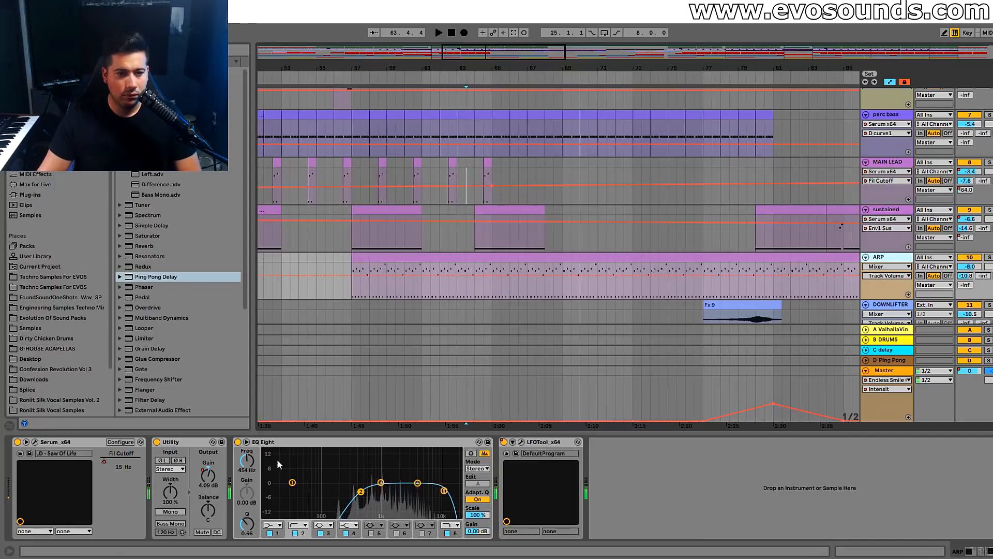
Audition the ARP's entry in the full mix from about bar 55
left_click(323, 247)
scroll(347, 254, "up", 3)
left_click_drag(446, 56, 443, 63)
scroll(543, 191, "down", 3)
scroll(543, 191, "down", 5)
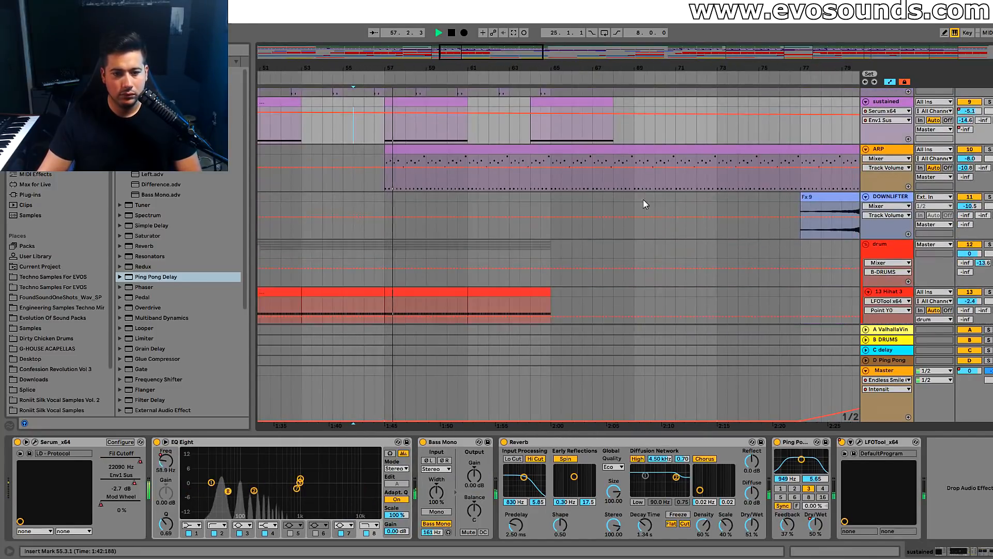
scroll(644, 199, "up", 4)
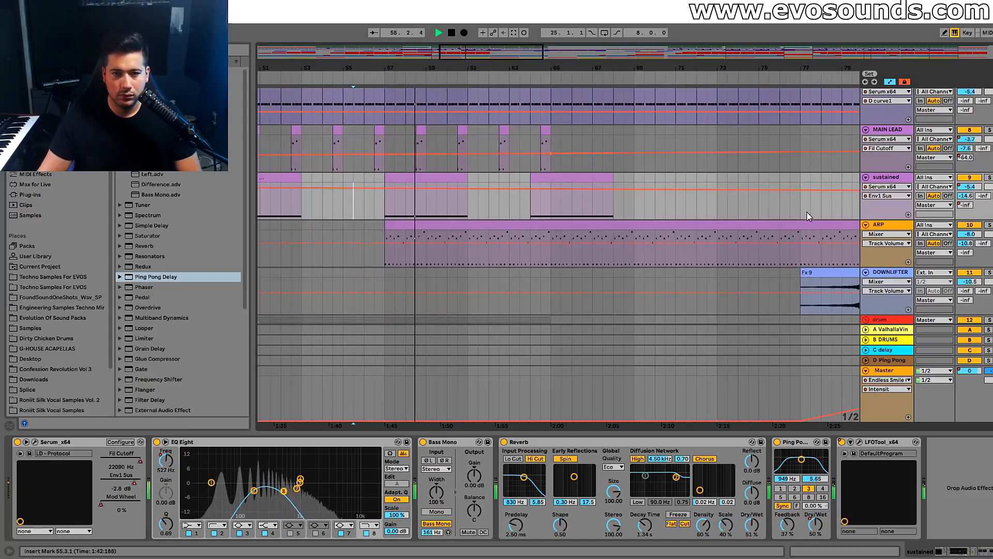
Reshape the ARP's EQ Eight 8 Frequency automation into a curved rise from bar 57 to 65 and a gentle fall towards bar 77
left_click(896, 221)
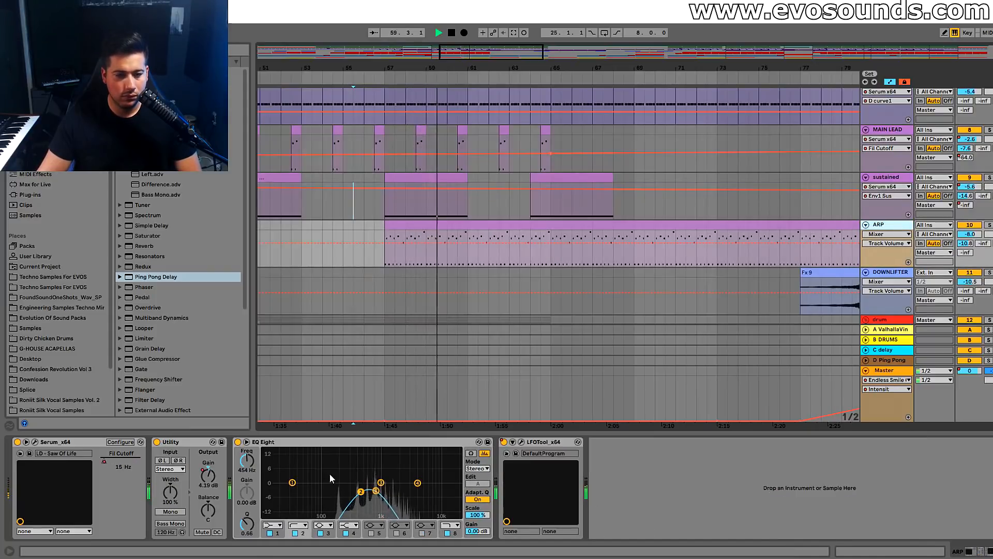
left_click(249, 461)
left_click_drag(563, 231, 551, 230)
left_click_drag(473, 242, 512, 246)
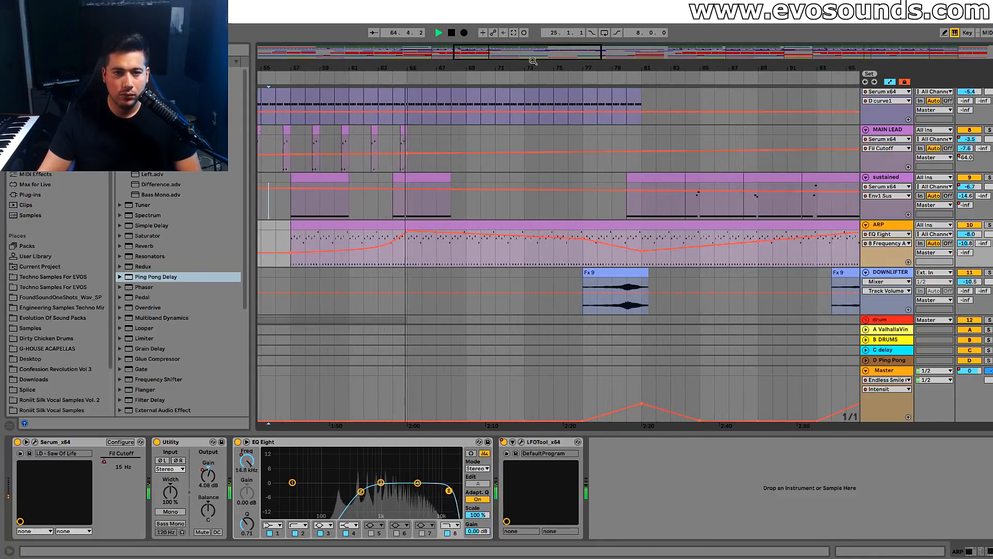
key("Tab")
left_click_drag(629, 425, 737, 439)
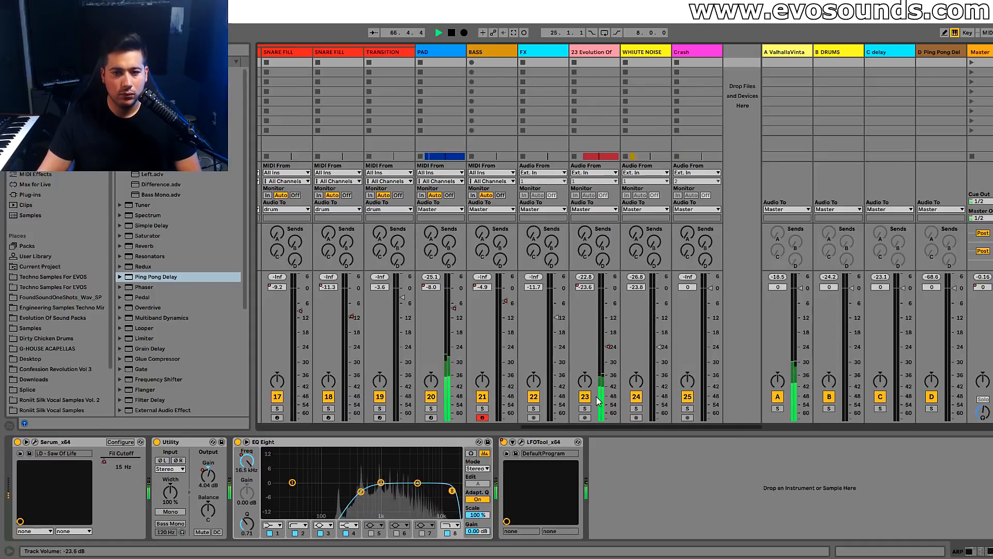
key("Tab")
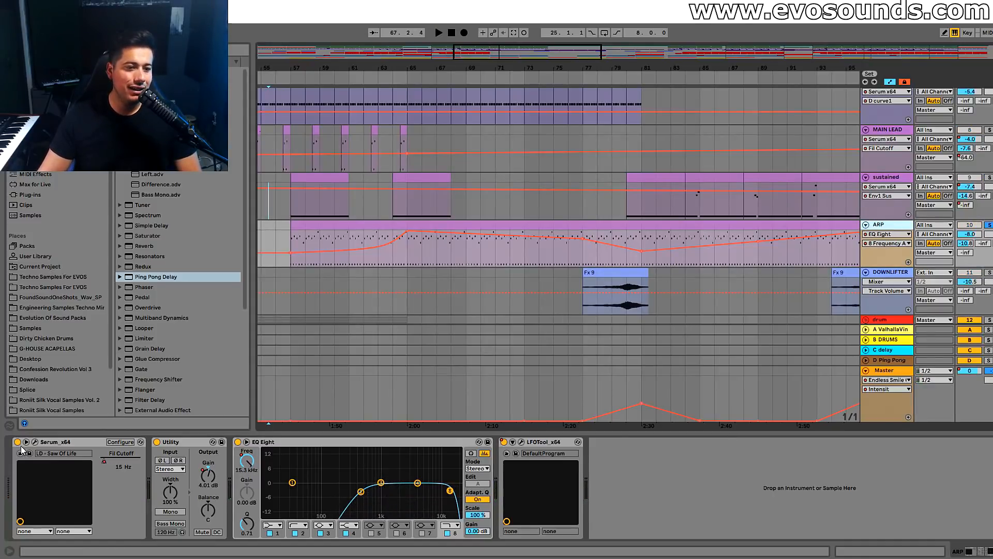
Reduce OSC A's unison to 1 voice in the ARP's Serum while playing its part, and unsolo the track
left_click(35, 442)
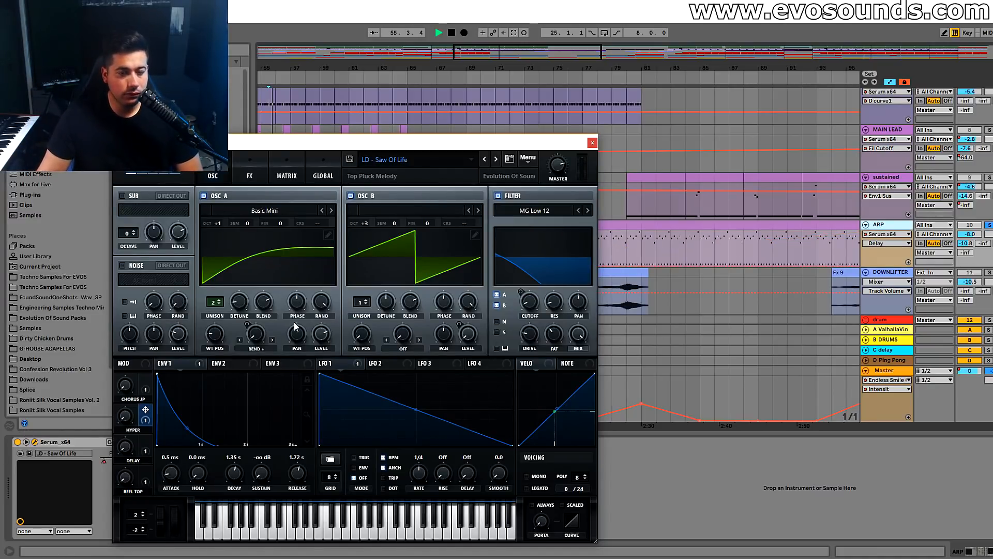
mouse_move(317, 151)
left_mouse_down()
mouse_move(536, 196)
mouse_move(627, 194)
left_mouse_up()
left_click(349, 150)
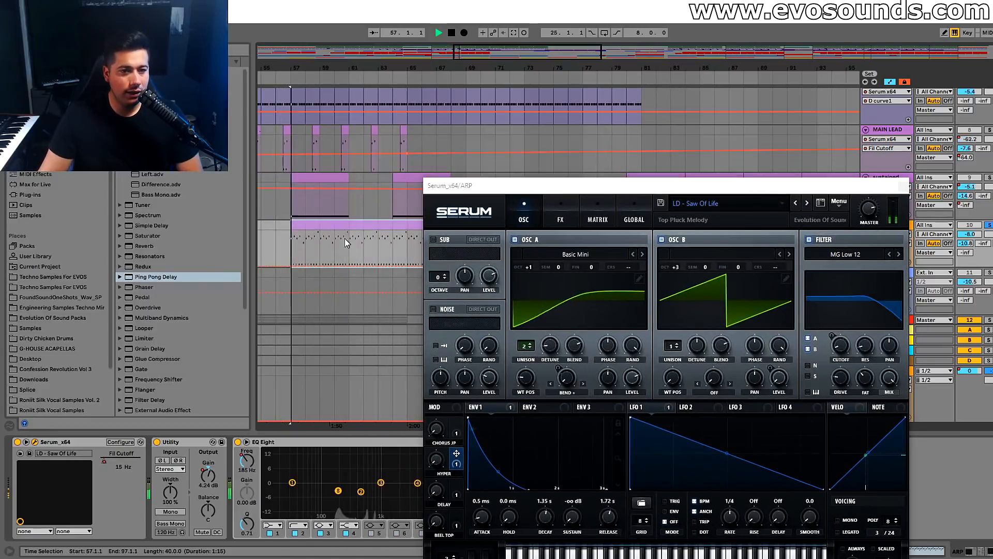
left_click(529, 348)
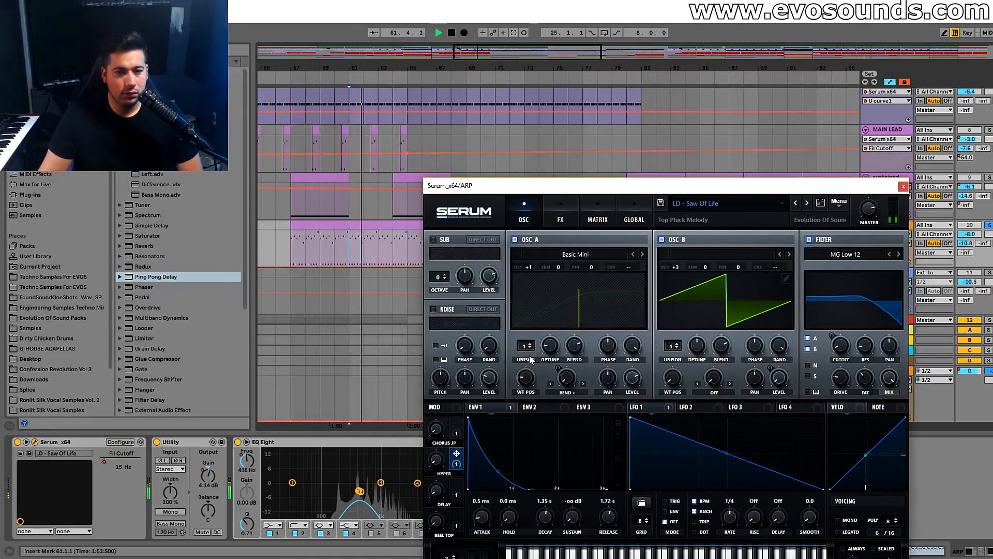
left_click_drag(891, 187, 858, 173)
left_click(869, 173)
left_click(988, 225)
key("plus")
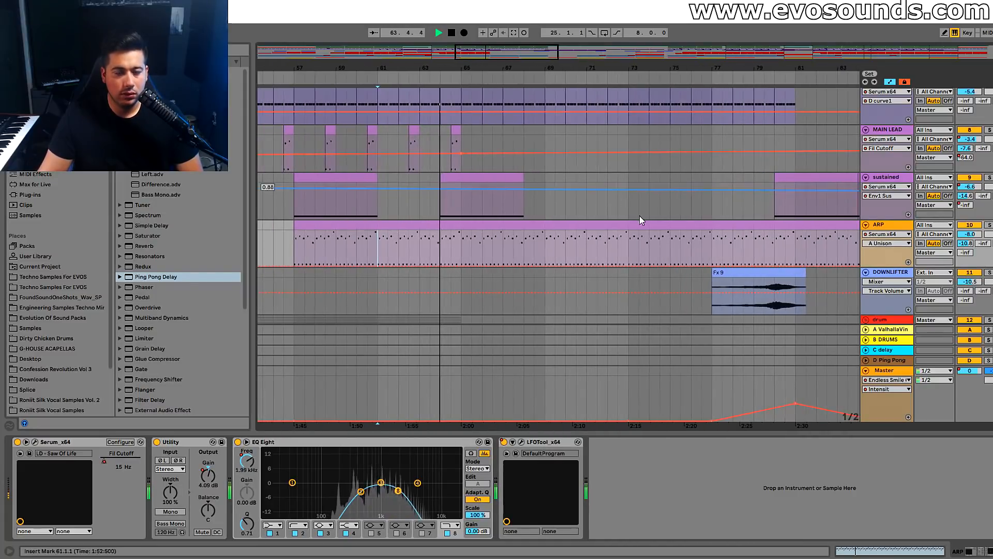
Compare the ARP soloed and in the full mix from bar 61, trying its Track Volume at -11.8 dB
key("space")
left_click(965, 236)
key("Tab")
key("Tab")
key("Tab")
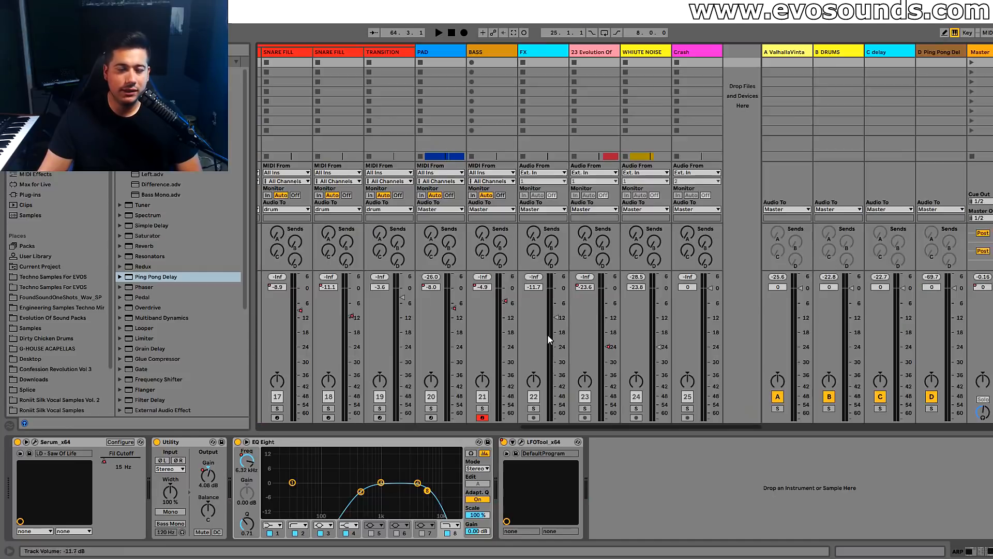
key("space")
left_click_drag(541, 426, 363, 428)
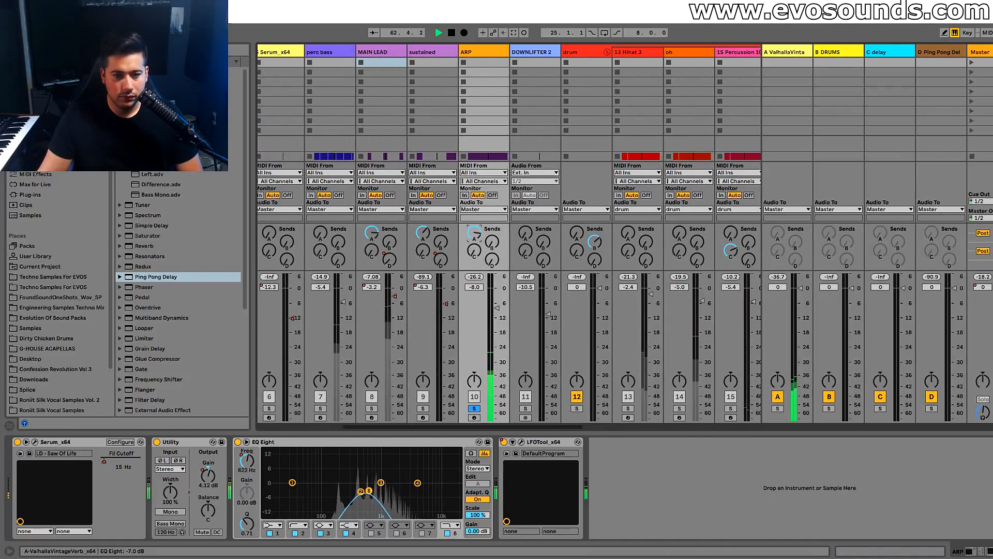
left_click(474, 408)
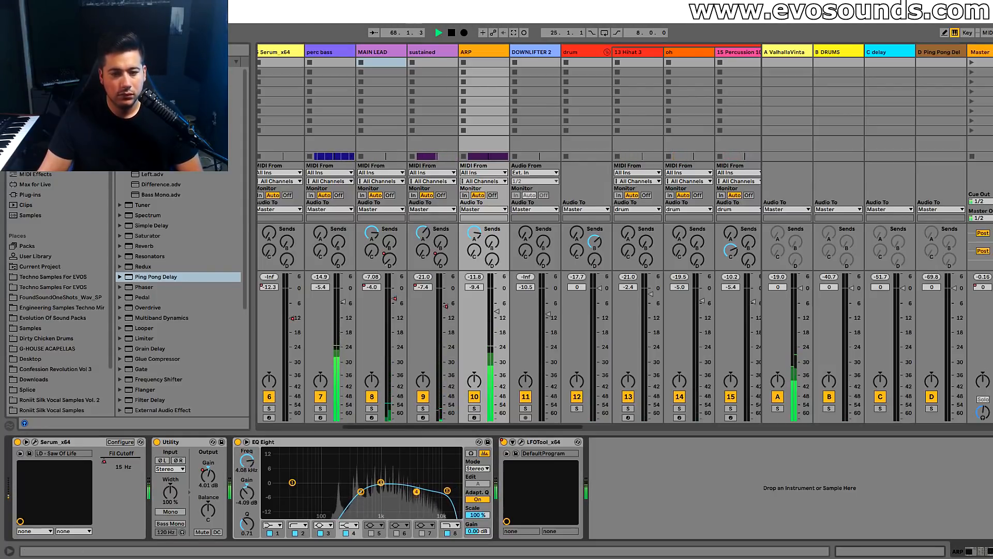
left_click_drag(495, 315, 495, 303)
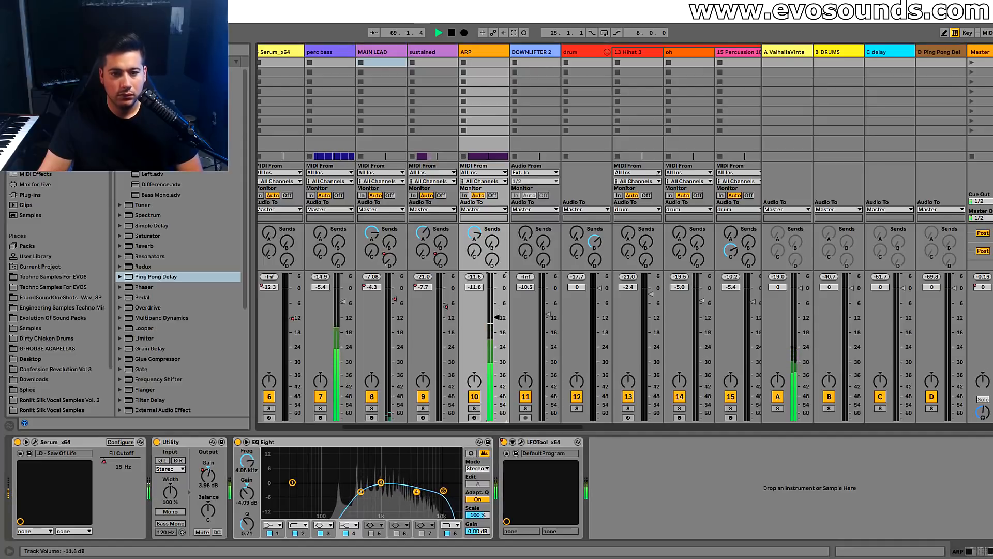
left_click(473, 408)
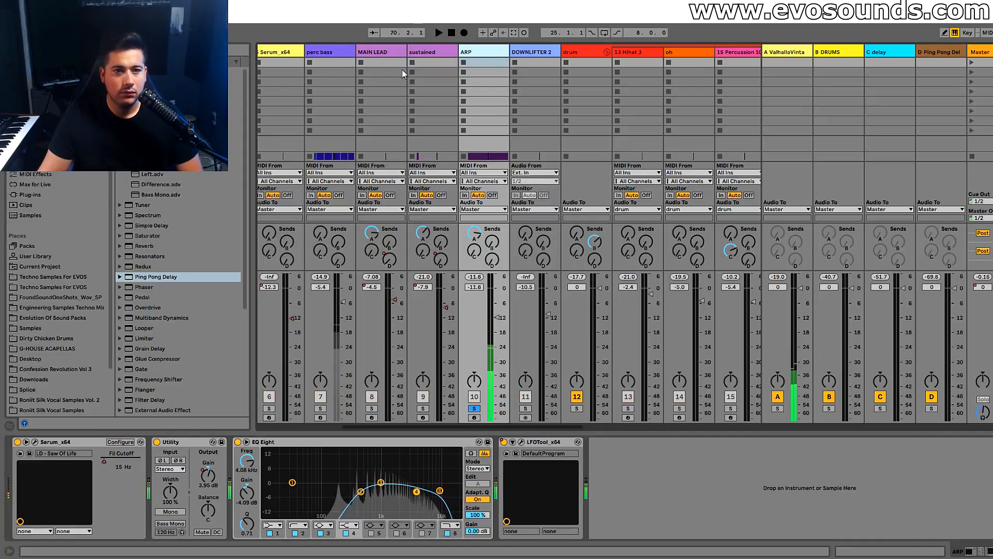
Add an Echo between the ARP's EQ Eight and LFOTool, and raise the ARP's Track Volume to -8.5 dB
key("ctrl+f")
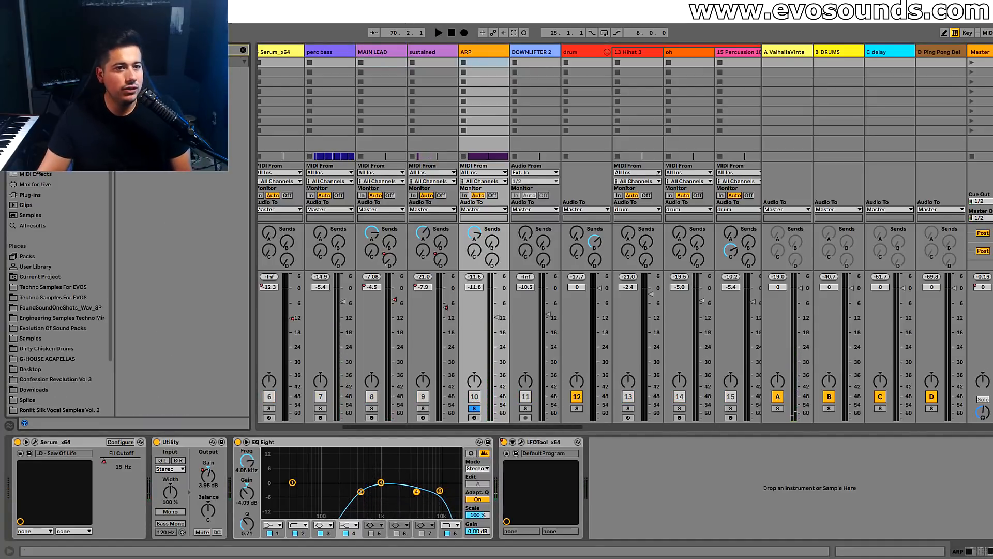
left_click_drag(405, 403, 475, 469)
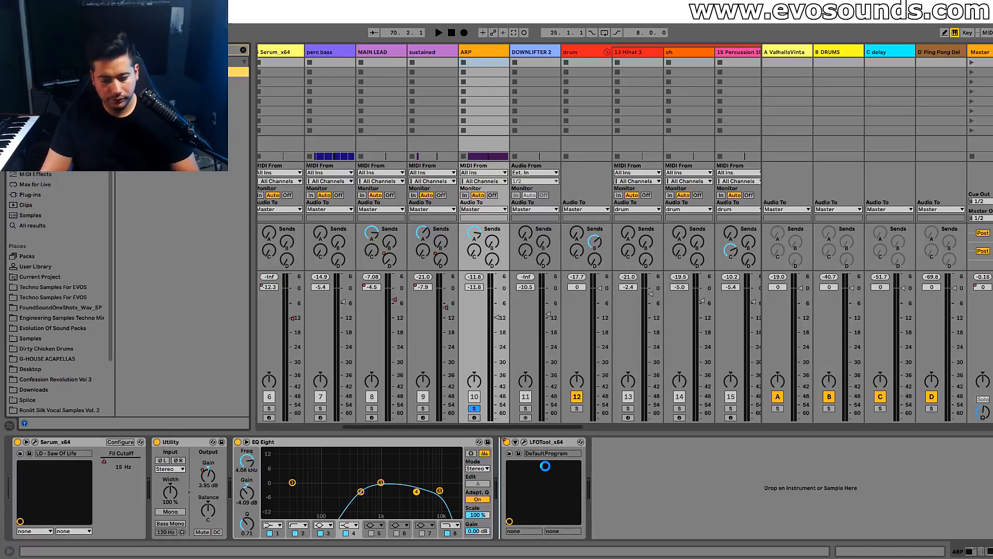
left_click_drag(475, 469, 551, 469)
key("space")
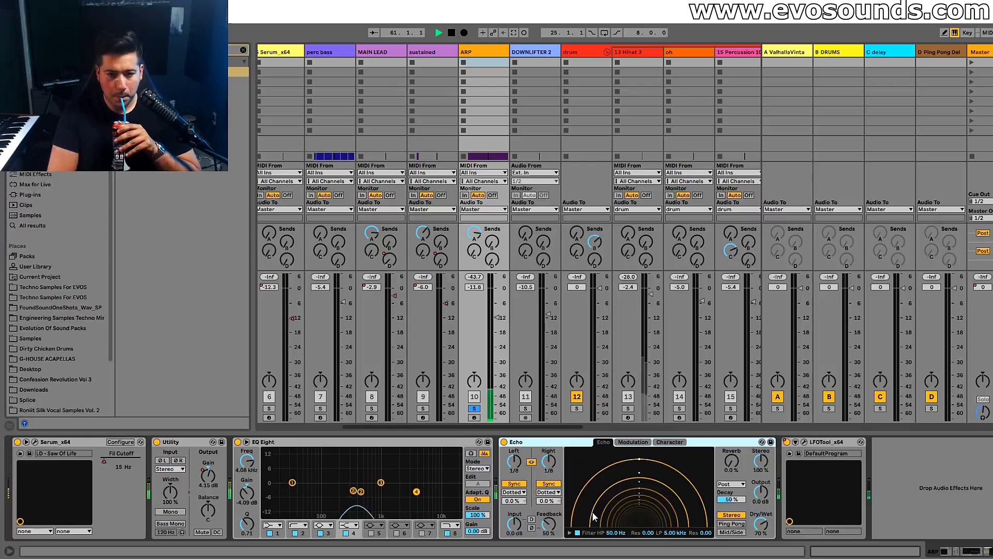
left_click_drag(497, 317, 496, 309)
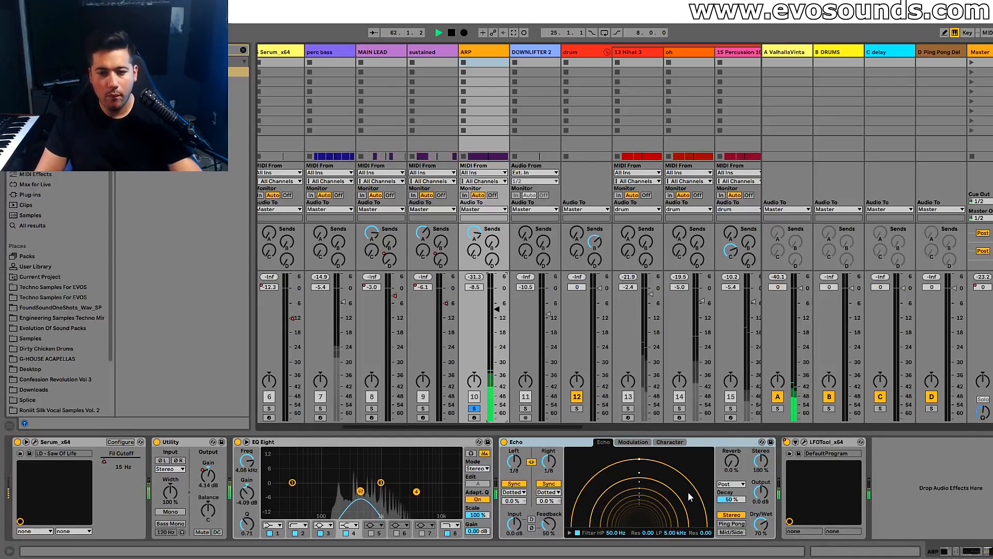
Set the ARP's Echo to 27% Reverb, Notes sync on both sides, Ping Pong mode and 32% Dry/Wet, and unsolo the track
left_click_drag(760, 523, 760, 547)
left_click_drag(731, 461, 731, 439)
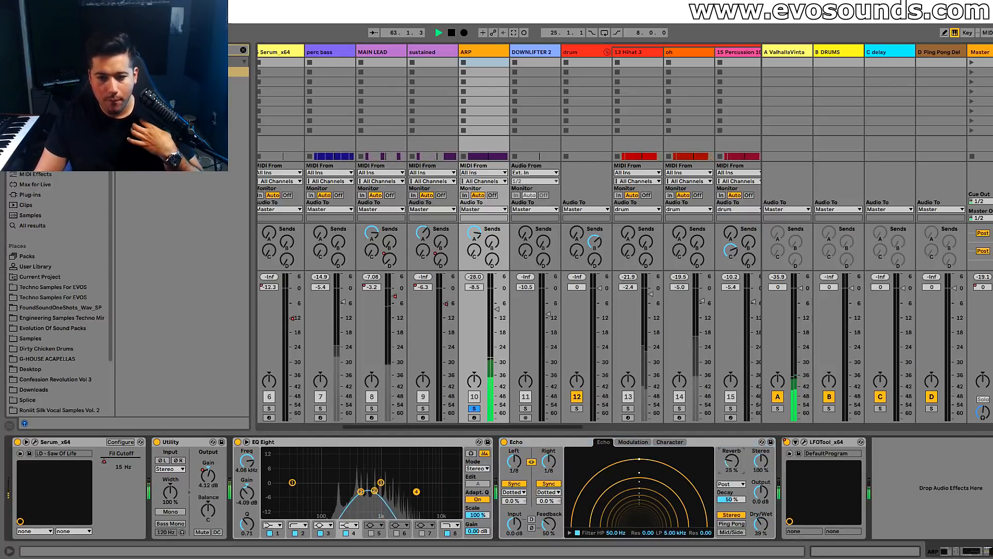
left_click(548, 492)
left_click(547, 492)
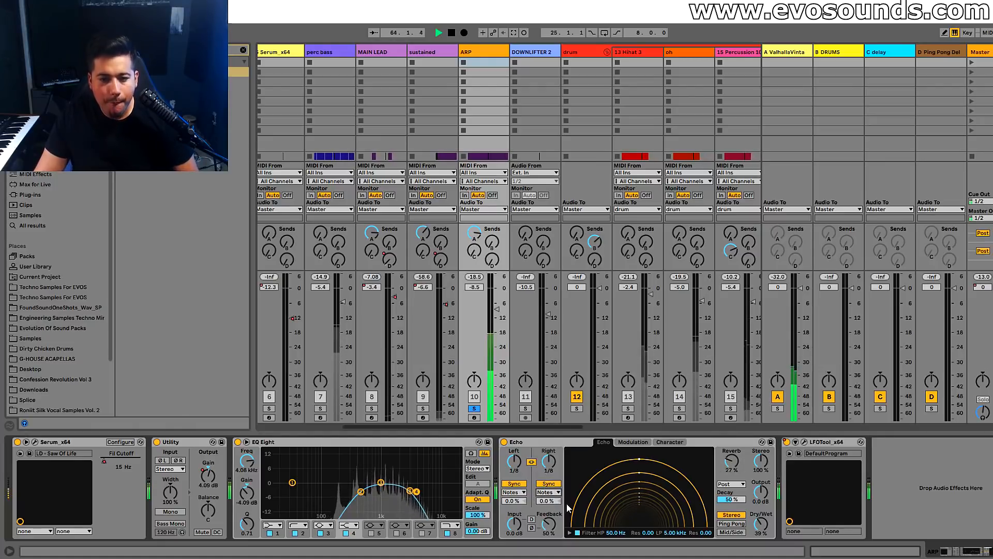
left_click(732, 524)
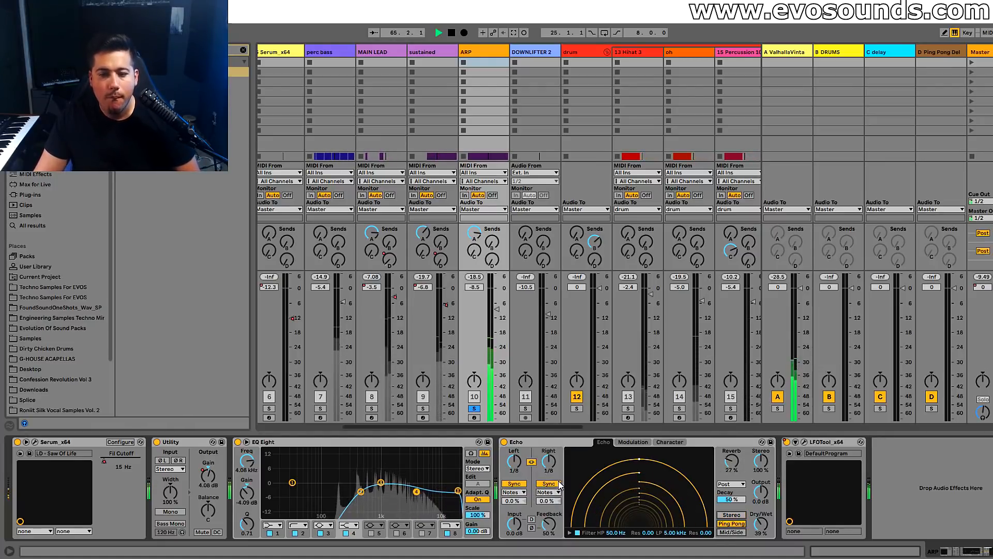
left_click_drag(760, 523, 760, 525)
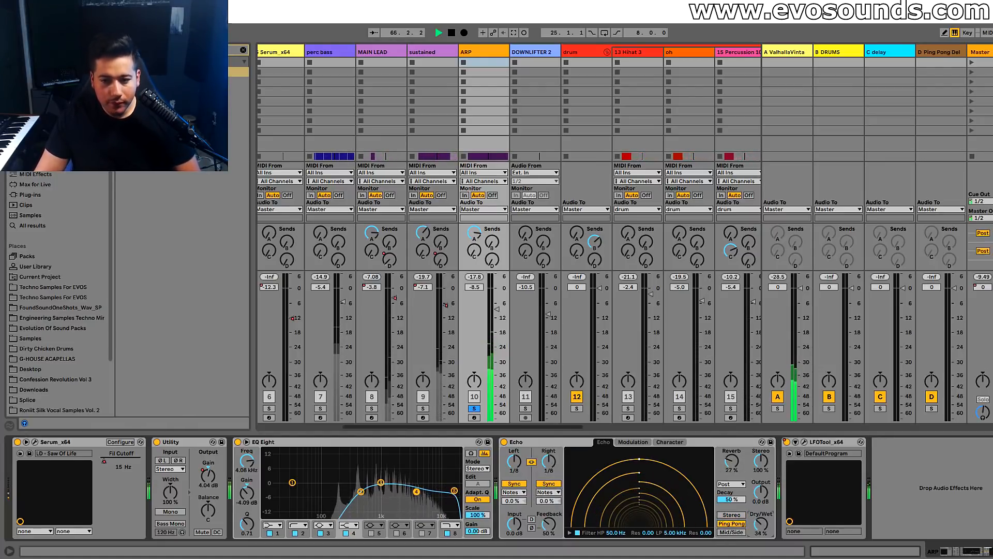
left_click(474, 408)
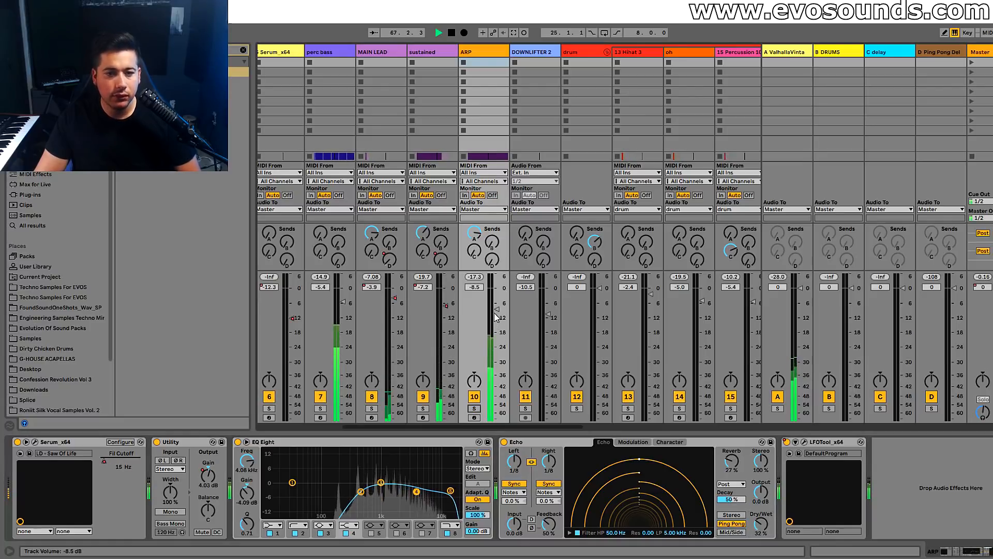
In the ARP's EQ Eight, lower the low cut to 141 Hz and set band 4 to 4.95 kHz at -1.12 dB
key("Tab")
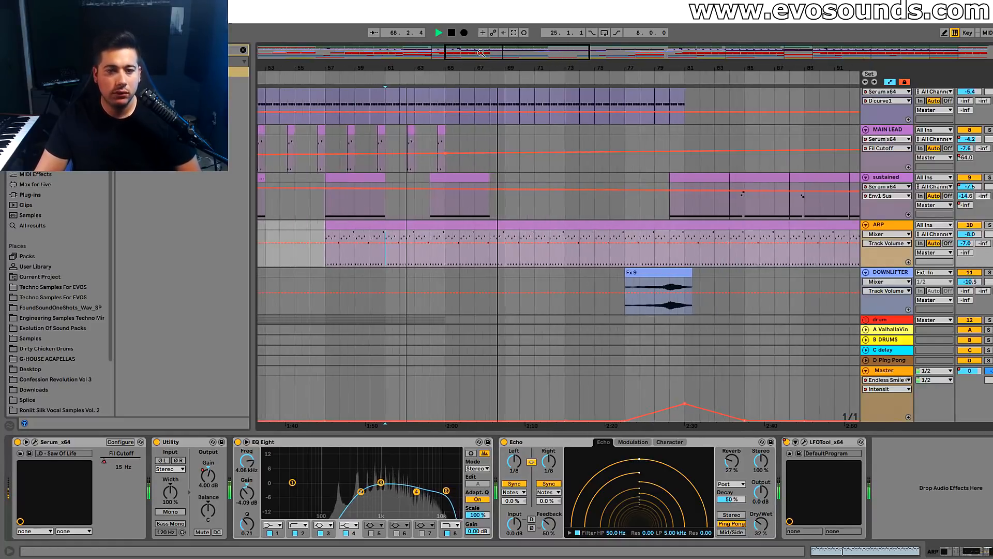
left_click_drag(360, 491, 331, 504)
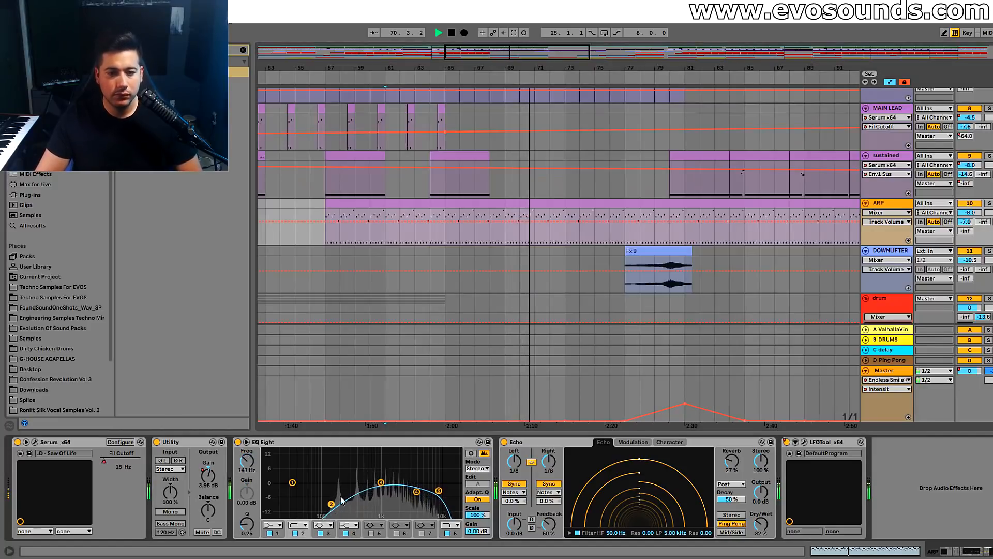
left_click_drag(417, 491, 421, 484)
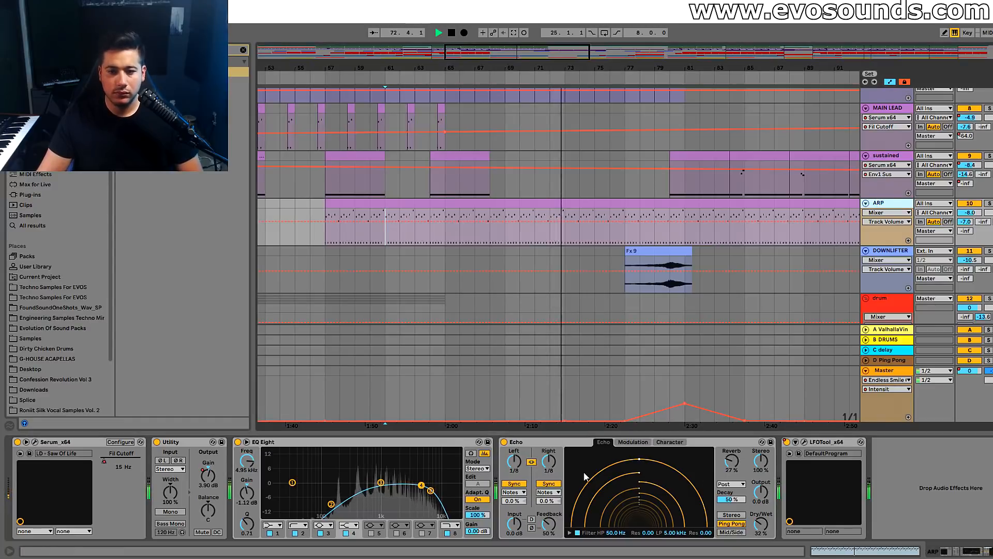
Set the ARP Echo's Stereo Width to 124%, both delay times to 1/16, Dry/Wet to 38% and Feedback to 65%
left_click(759, 462)
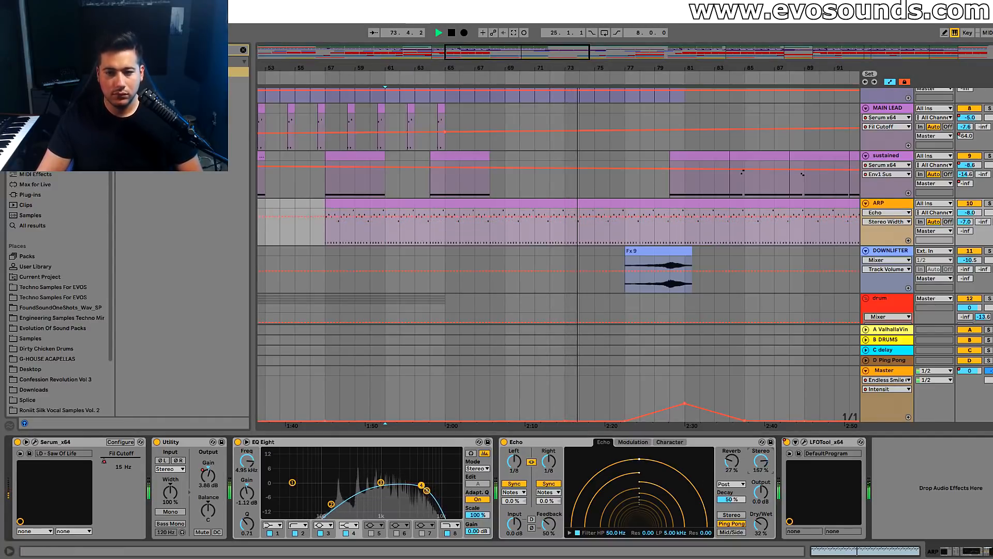
left_click_drag(760, 461, 760, 466)
left_click_drag(549, 461, 548, 470)
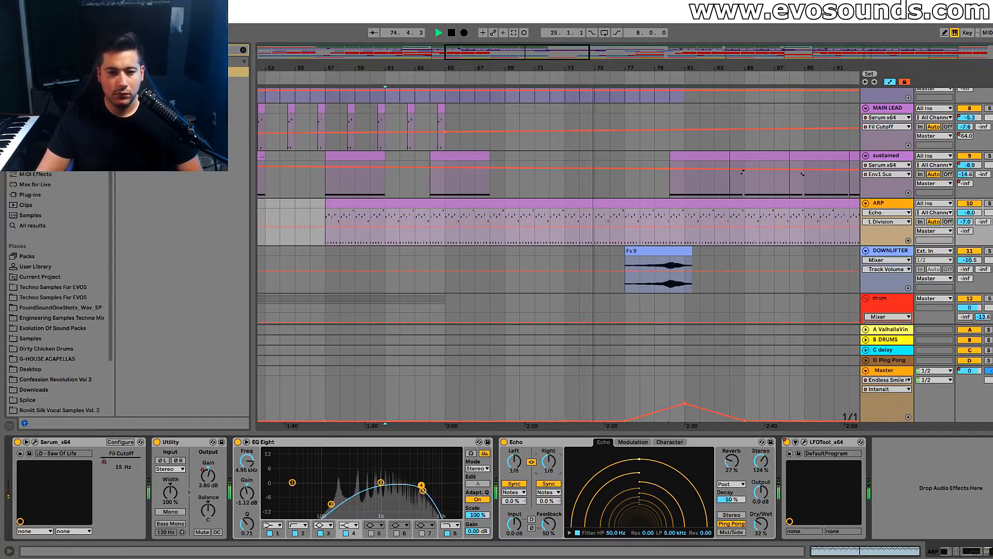
left_click_drag(760, 521, 760, 517)
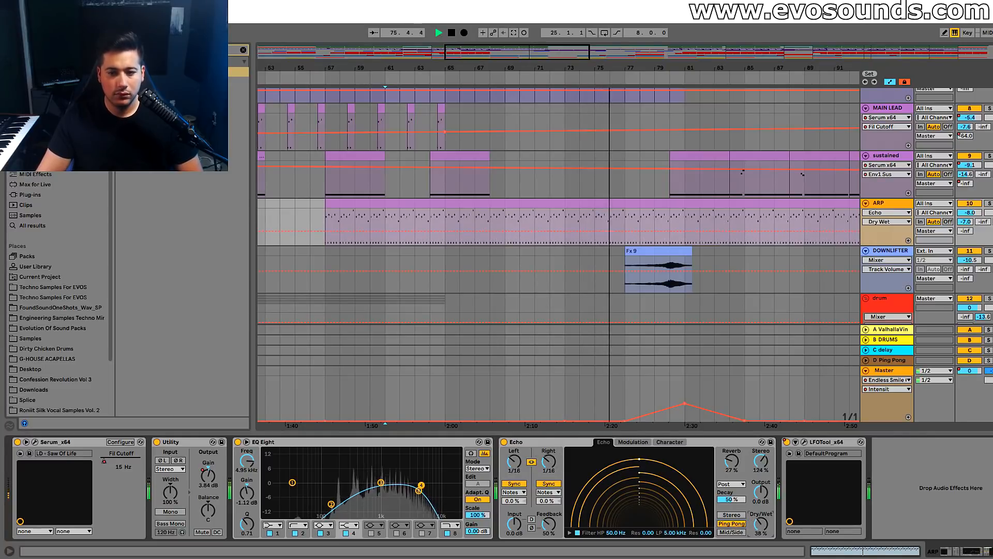
left_click_drag(549, 524, 548, 516)
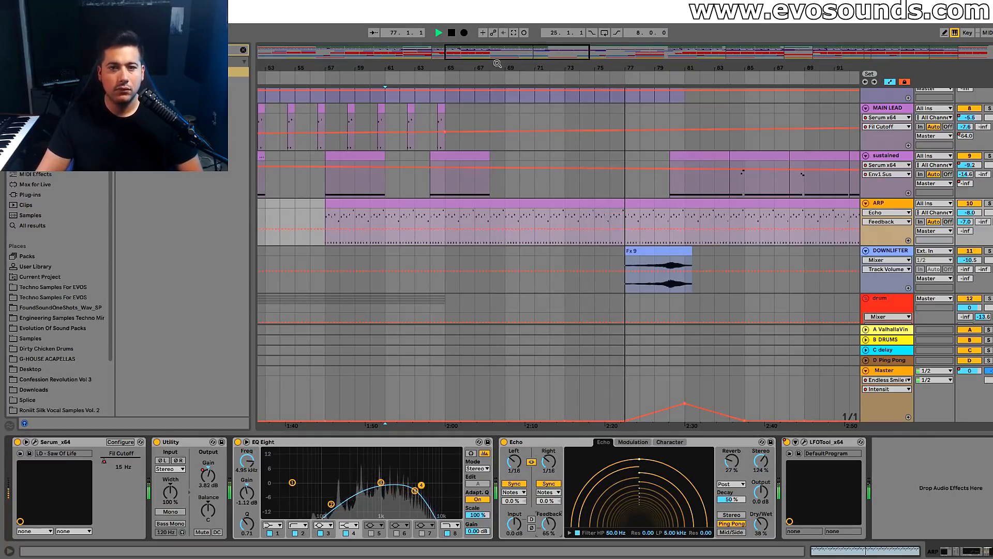
Review the tracks across bars 61 to 97 while the mix plays into the section at bar 81
left_click_drag(652, 69, 546, 75)
scroll(622, 259, "down", 10)
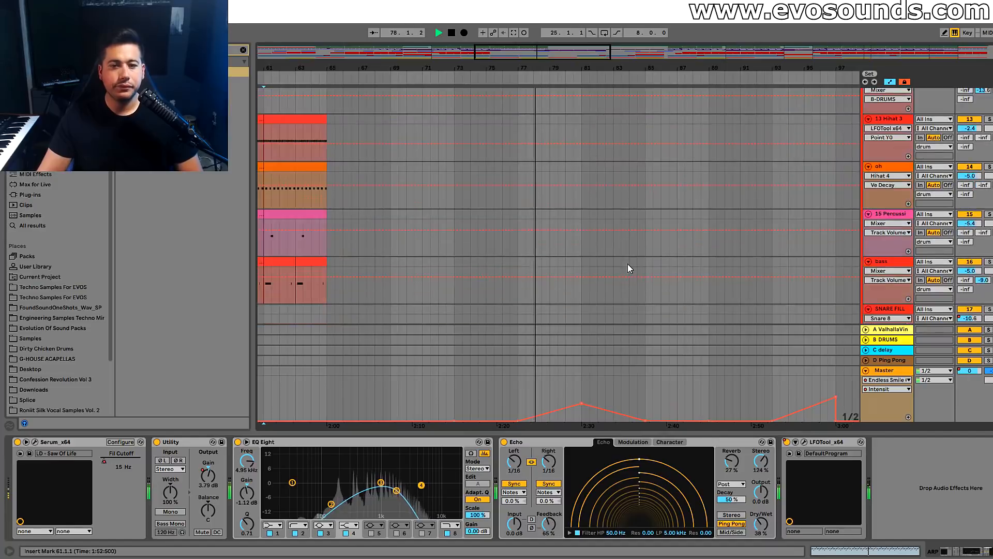
scroll(584, 236, "down", 4)
scroll(582, 235, "up", 6)
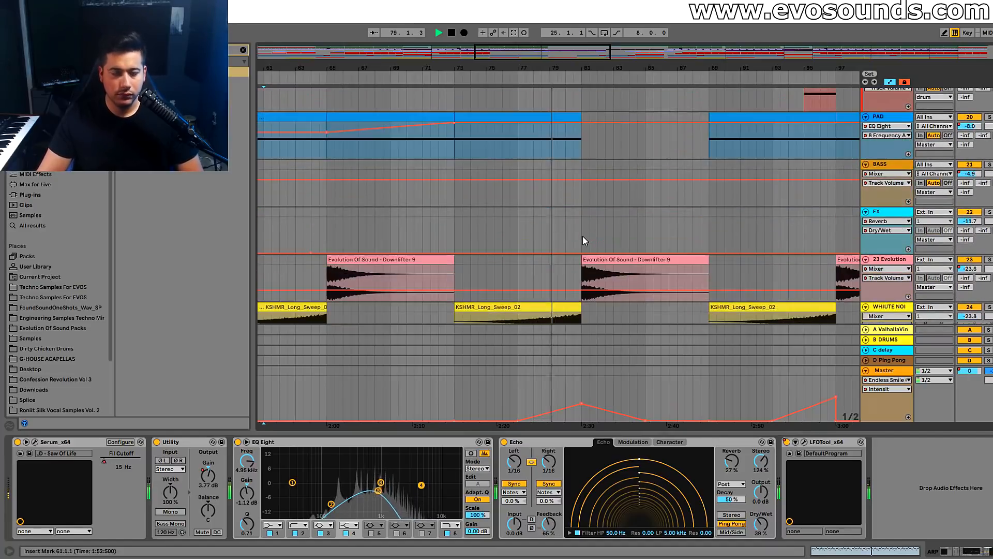
scroll(583, 232, "up", 12)
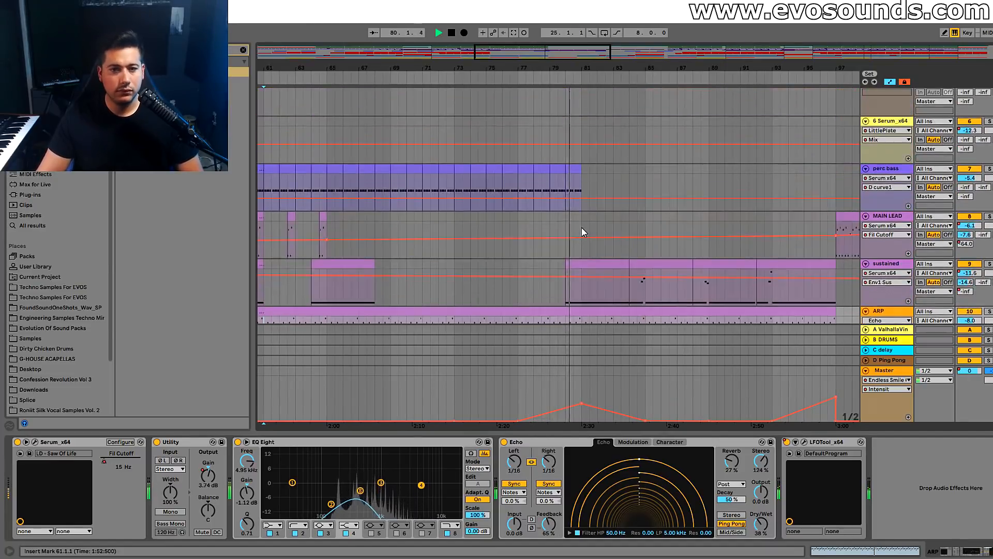
scroll(590, 175, "up", 2, "ctrl")
scroll(607, 187, "down", 5)
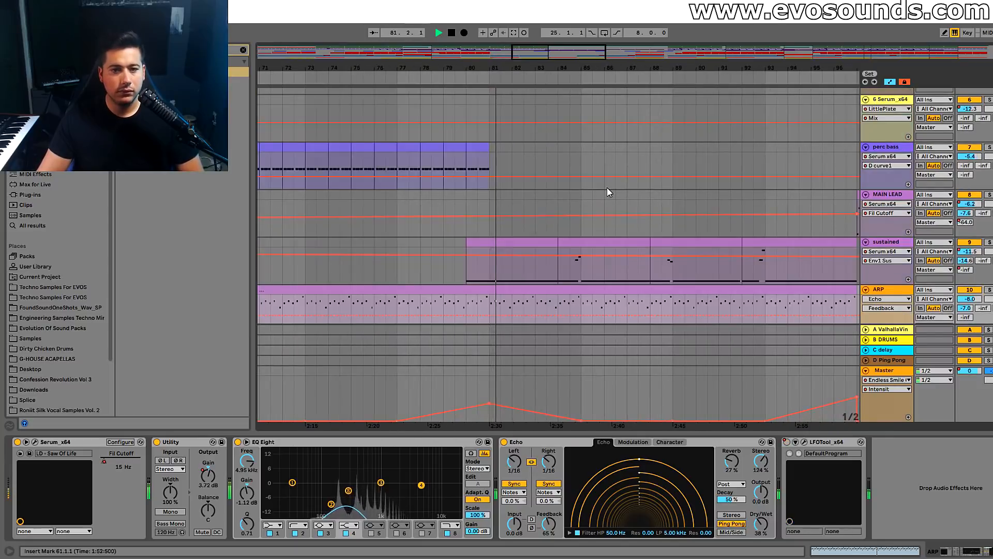
Raise the sustained track's Track Volume automation at bar 80 to about -2.5 dB and audition it from there
left_click(865, 197)
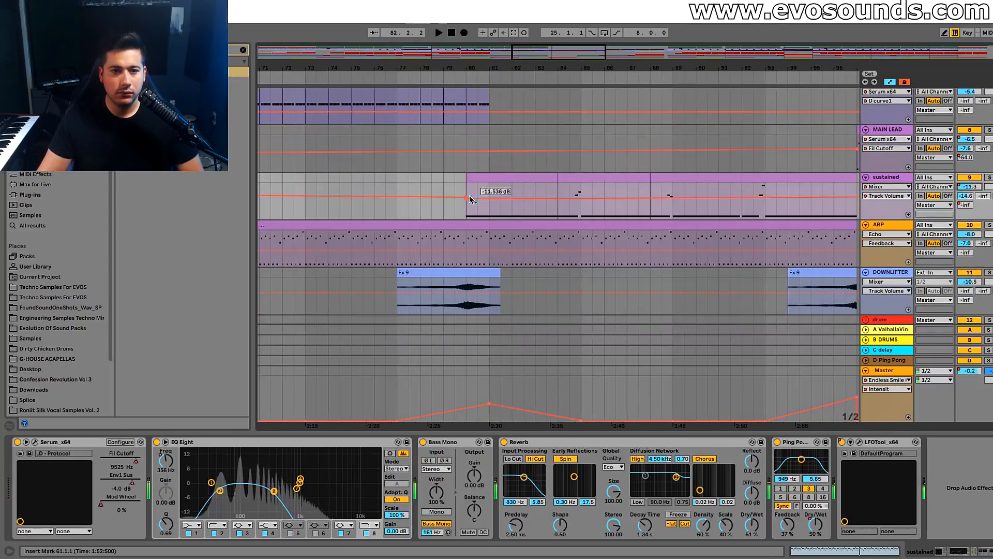
left_click_drag(467, 201, 466, 193)
key("space")
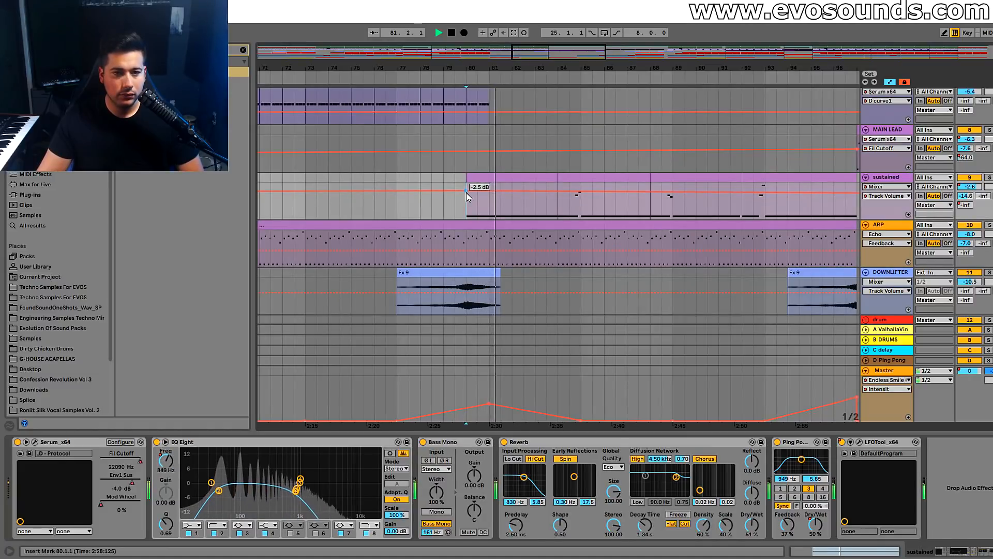
left_click_drag(595, 68, 553, 132)
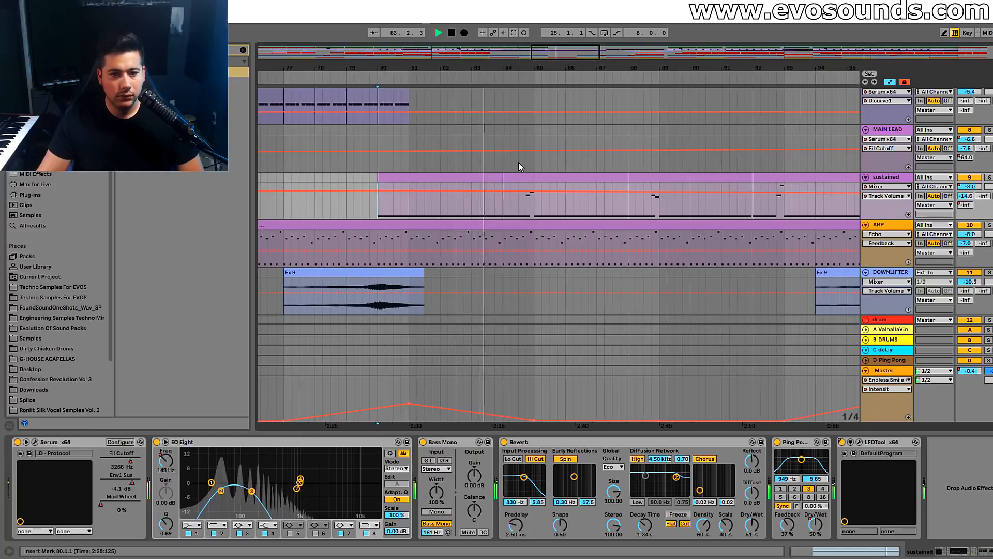
scroll(518, 163, "up", 1)
left_click_drag(554, 61, 560, 59)
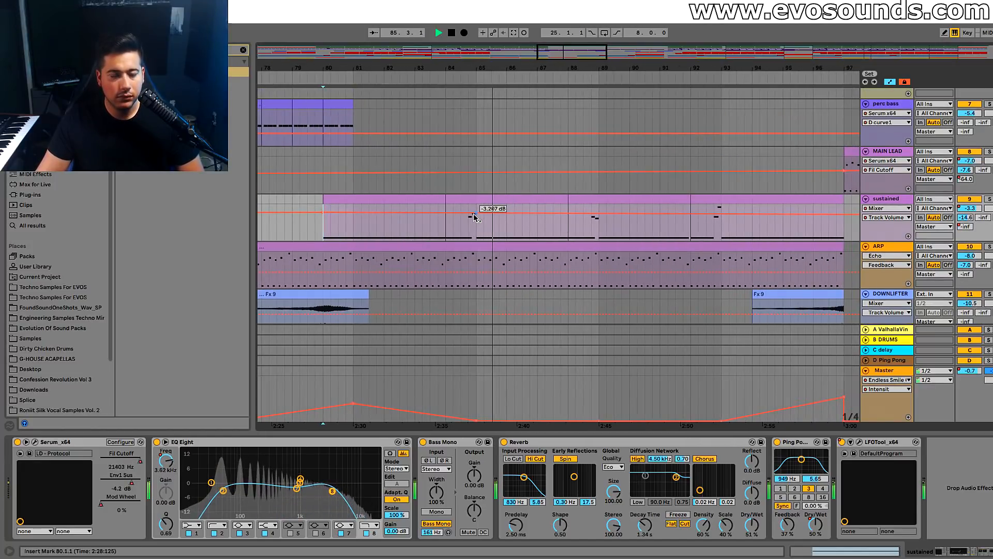
Lower the B Unison automation of the sustained track's Serum to 1 from bar 80 onward
key("space")
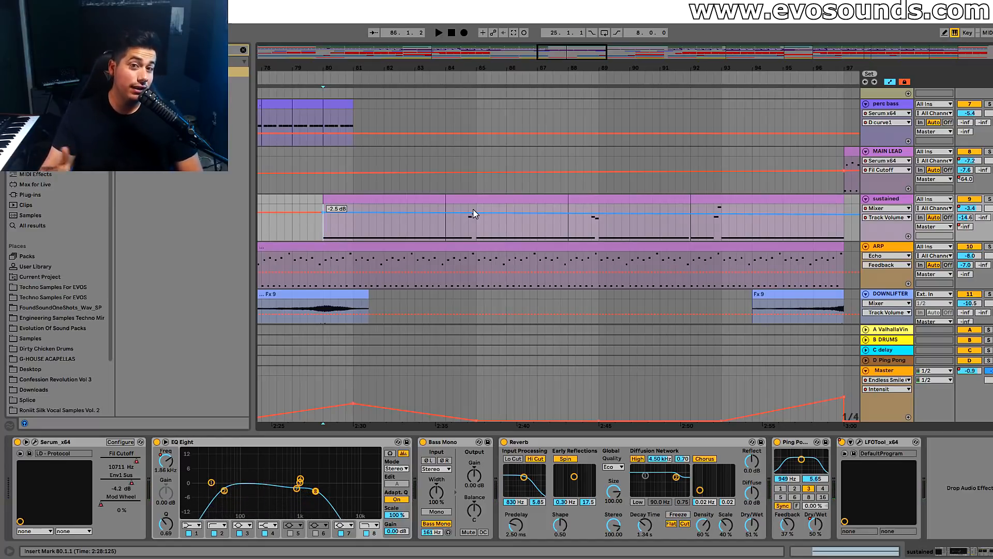
left_click_drag(586, 50, 579, 57)
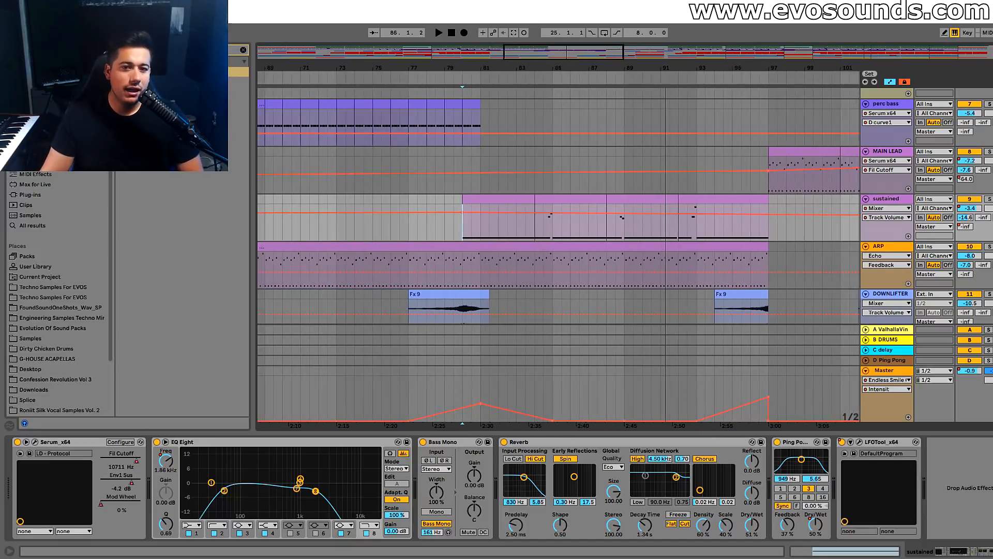
left_click(35, 442)
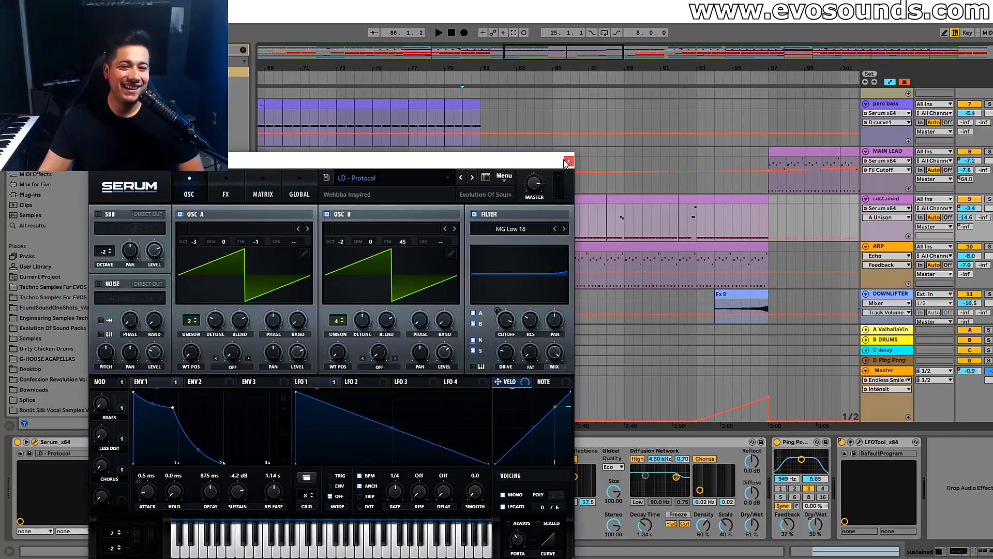
left_click(346, 319)
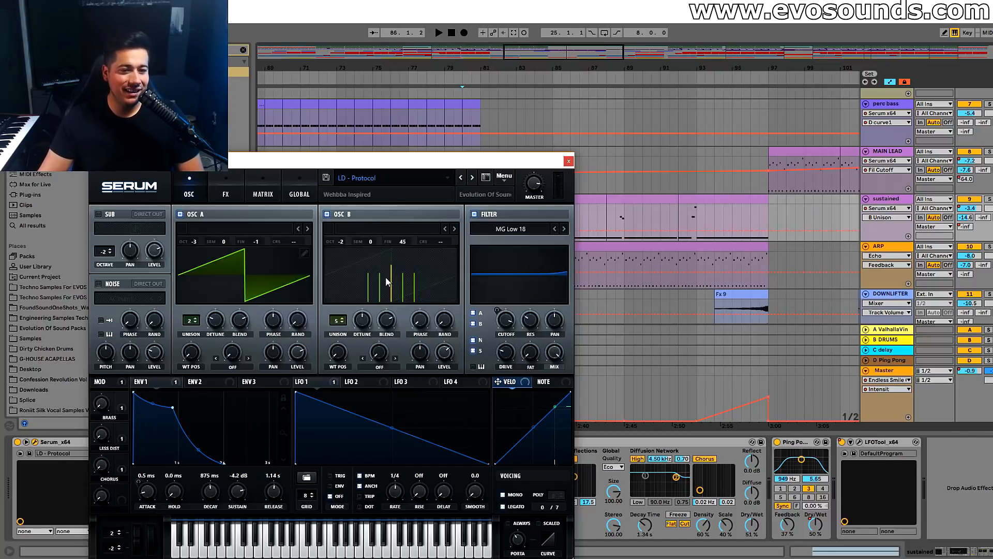
left_click(568, 161)
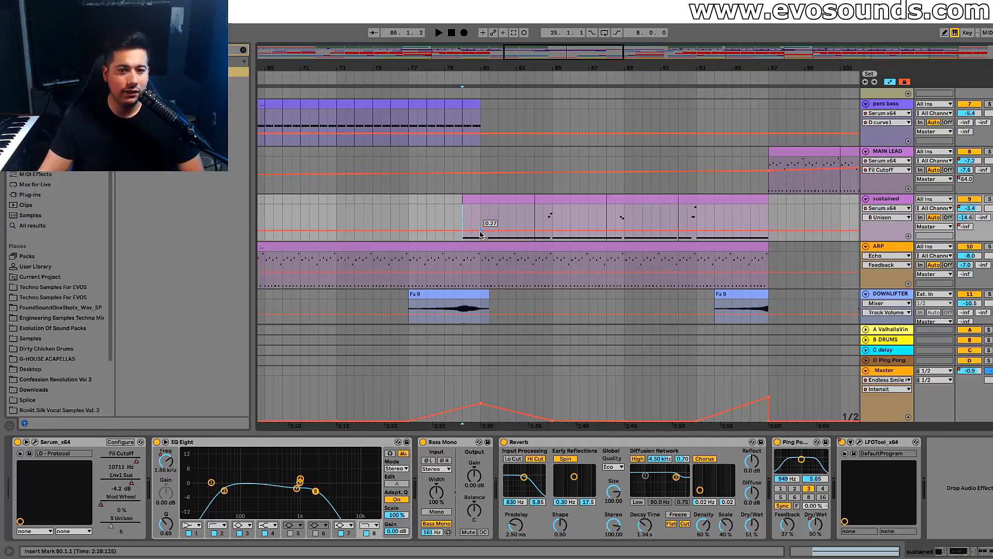
left_click_drag(472, 235, 472, 240)
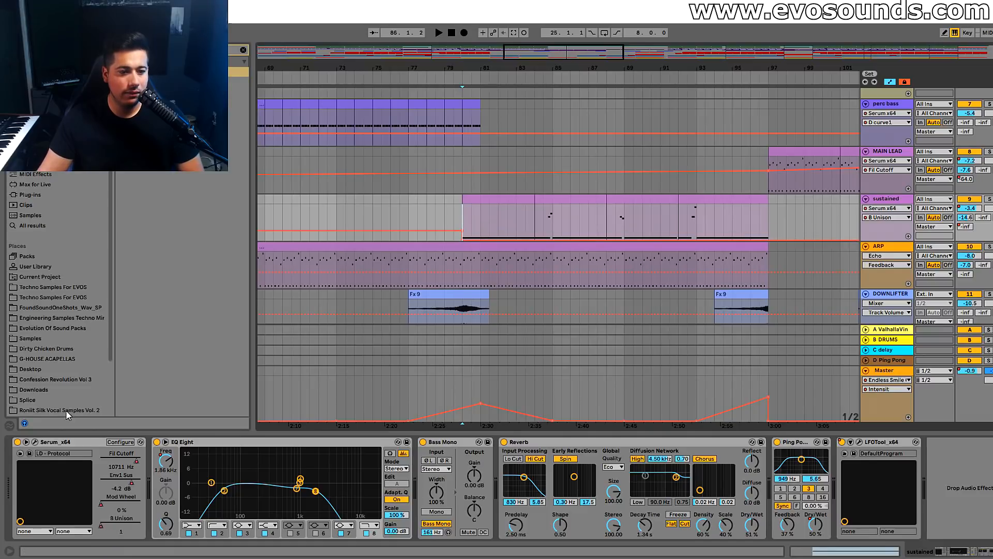
Lower the A Unison automation of the sustained track's Serum to 1 from bar 80 onward
left_click(35, 442)
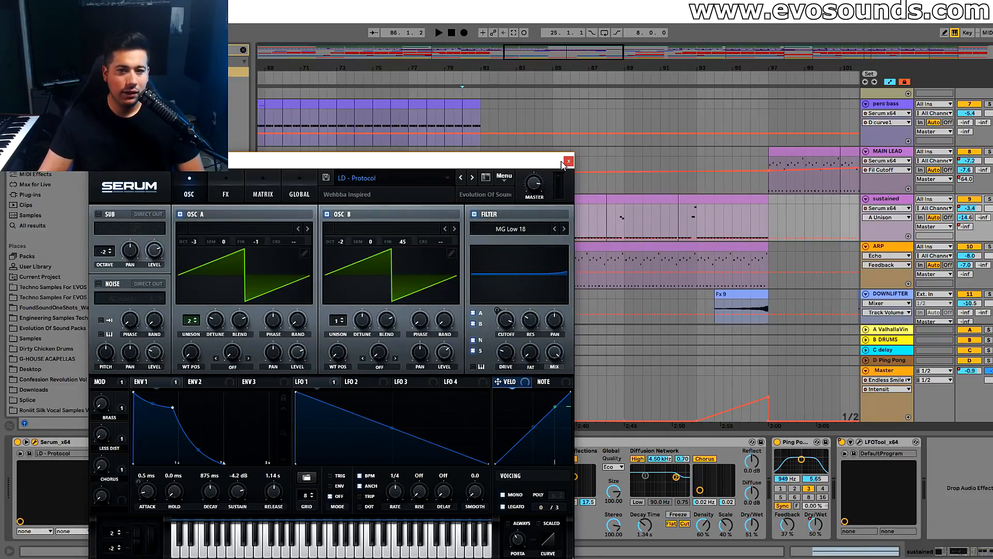
left_click(568, 161)
left_click_drag(464, 241, 472, 239)
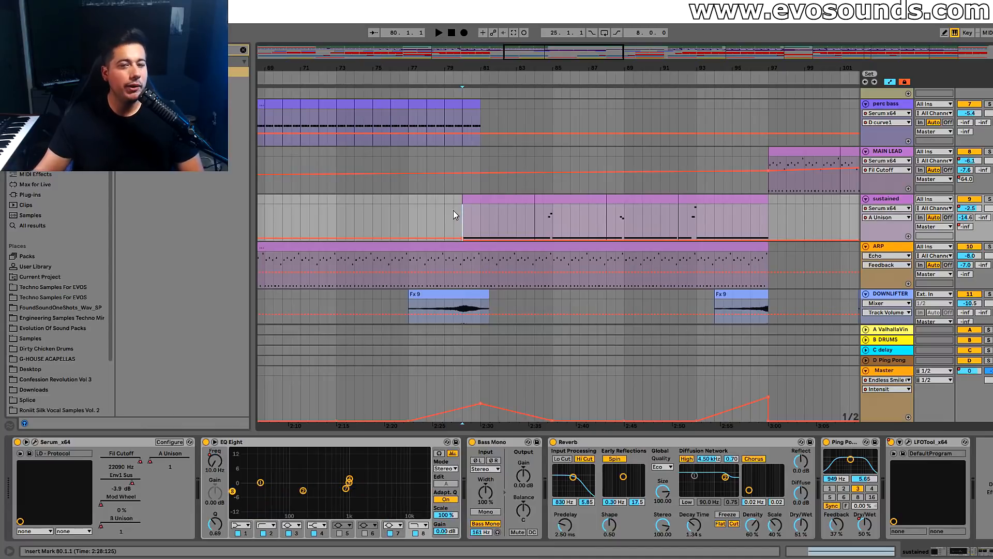
Audition the sustained track from bar 80, check its level in the mixer and display its Track Volume automation in the arrangement
key("space")
key("plus")
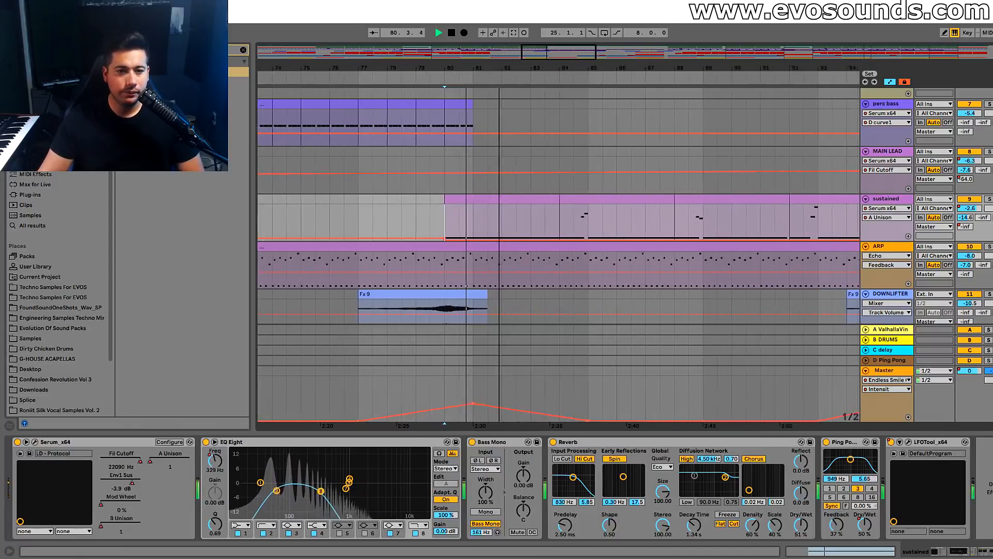
key("plus")
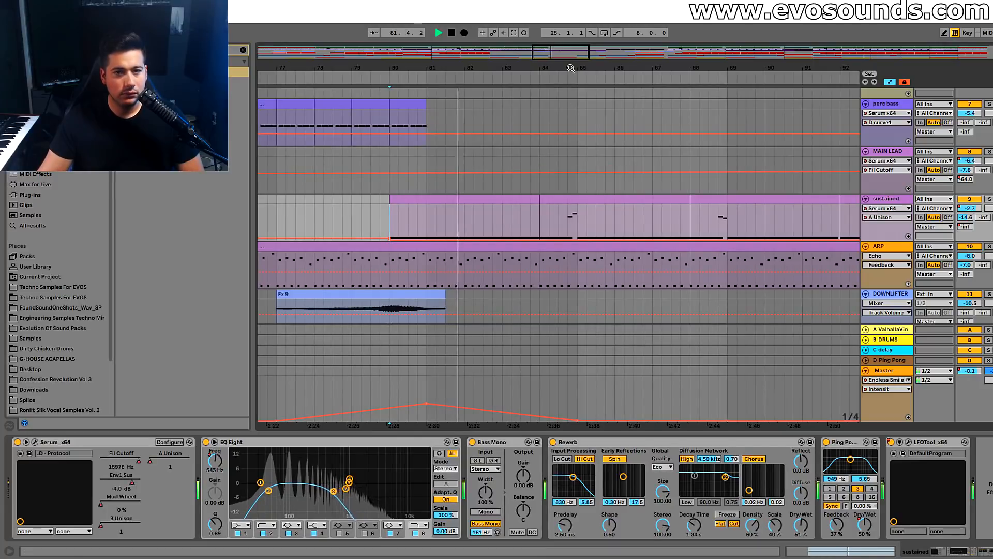
left_click_drag(571, 70, 577, 57)
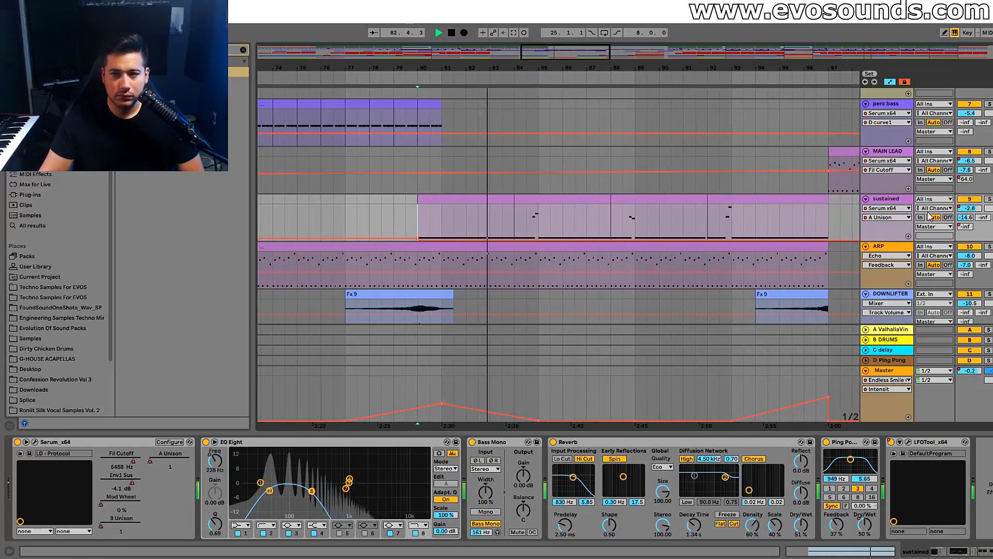
key("Tab")
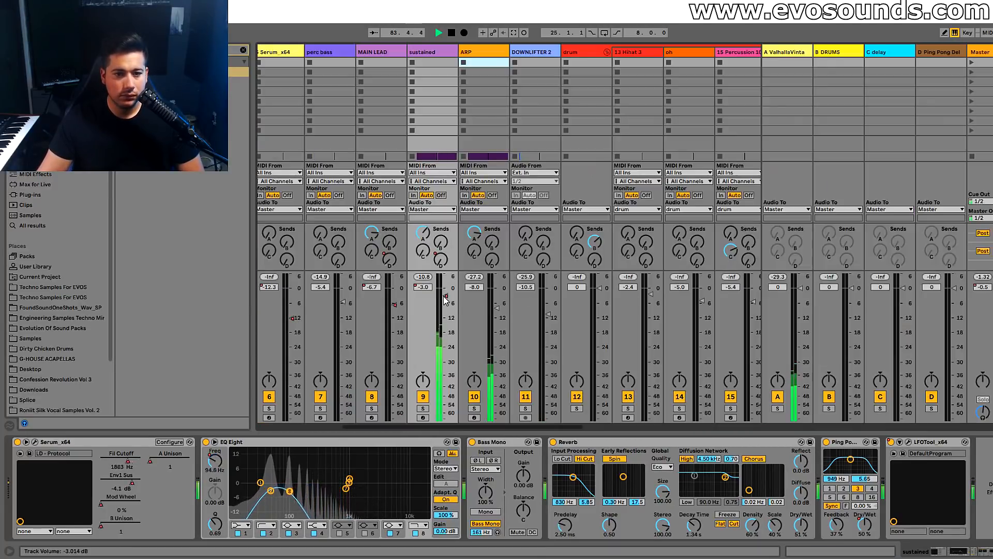
key("Tab")
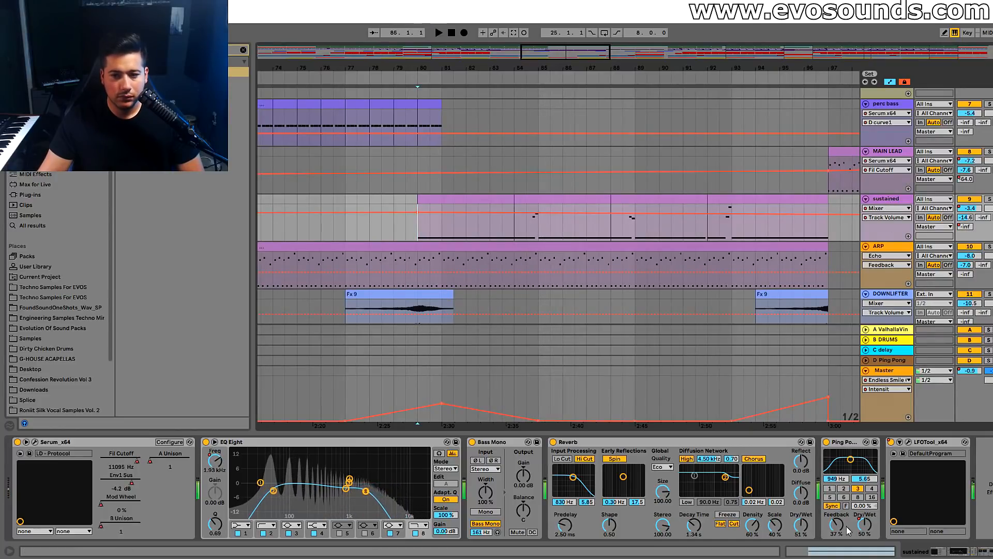
Lower the sustained track's Ping Pong Delay Dry/Wet automation to 0% from bar 80, audition it and show the mixer
left_click(864, 529)
left_click_drag(419, 224, 418, 228)
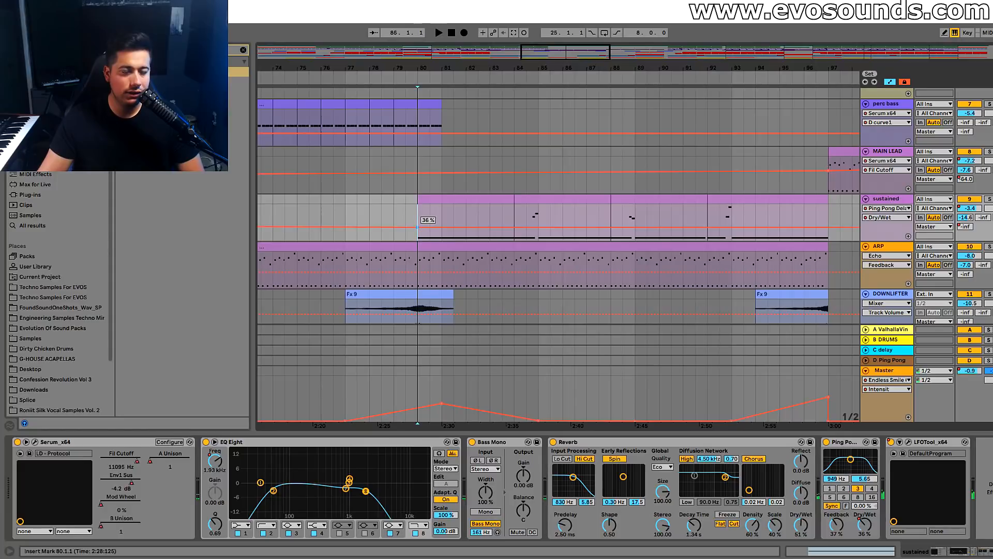
left_click_drag(545, 67, 544, 55)
left_click_drag(457, 231, 457, 239)
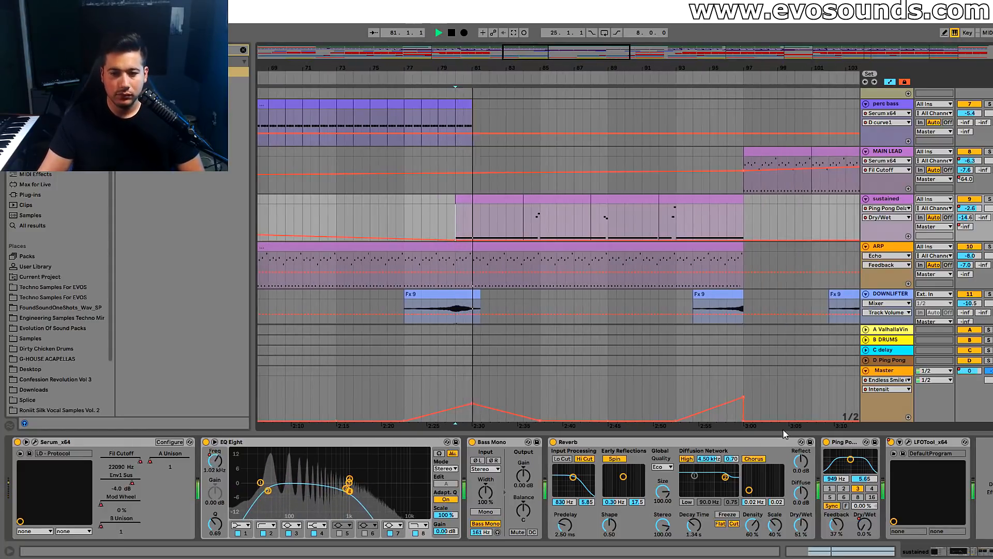
left_click_drag(525, 69, 415, 54)
left_click_drag(490, 225, 488, 239)
left_click_drag(578, 59, 477, 67)
left_click(876, 200)
key("space")
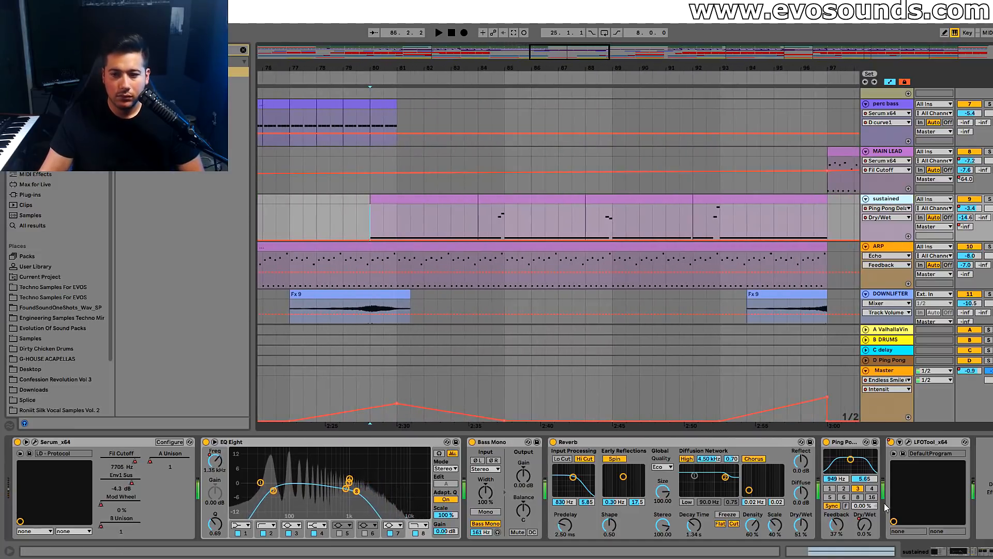
key("Tab")
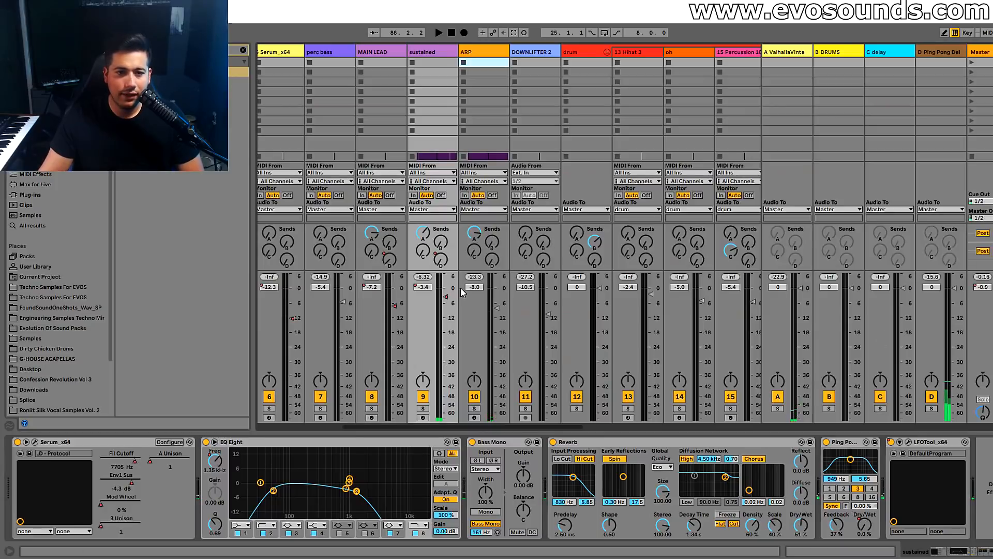
Play the song and shift the Ping Pong Delay return's filter to about 1.52 kHz with a width of about 6.68
key("space")
left_click(941, 54)
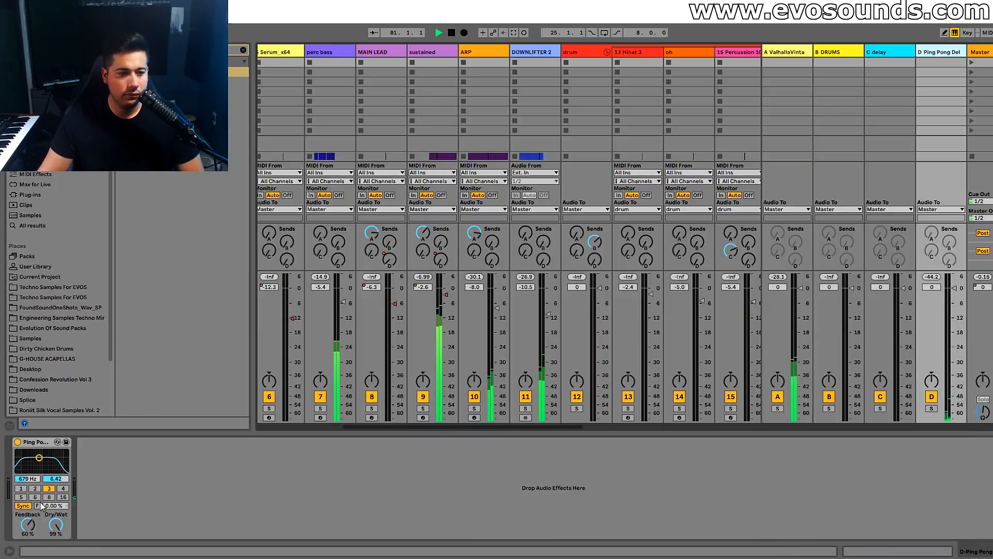
left_click_drag(41, 468, 43, 469)
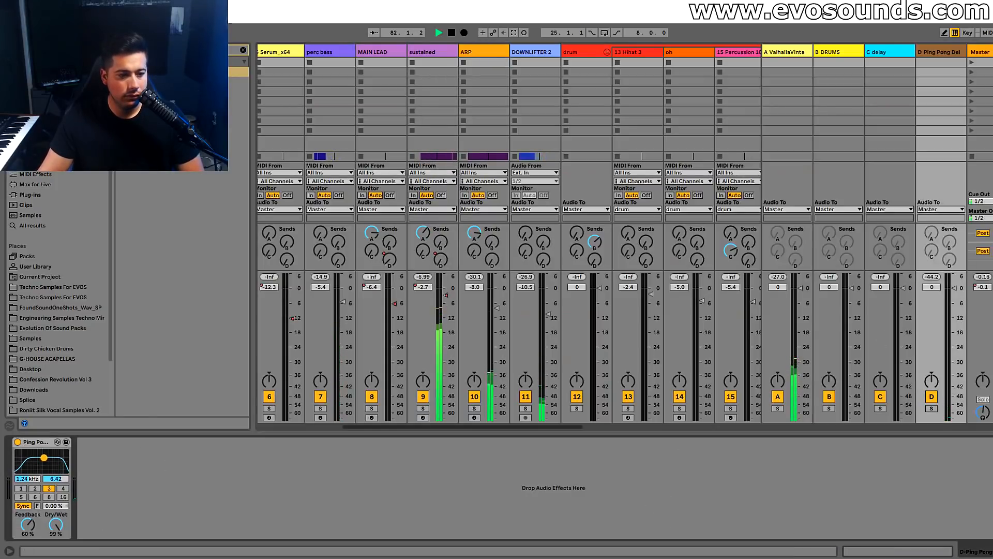
Go to the arrangement around bar 80 and show the sustained track's device chain
key("Tab")
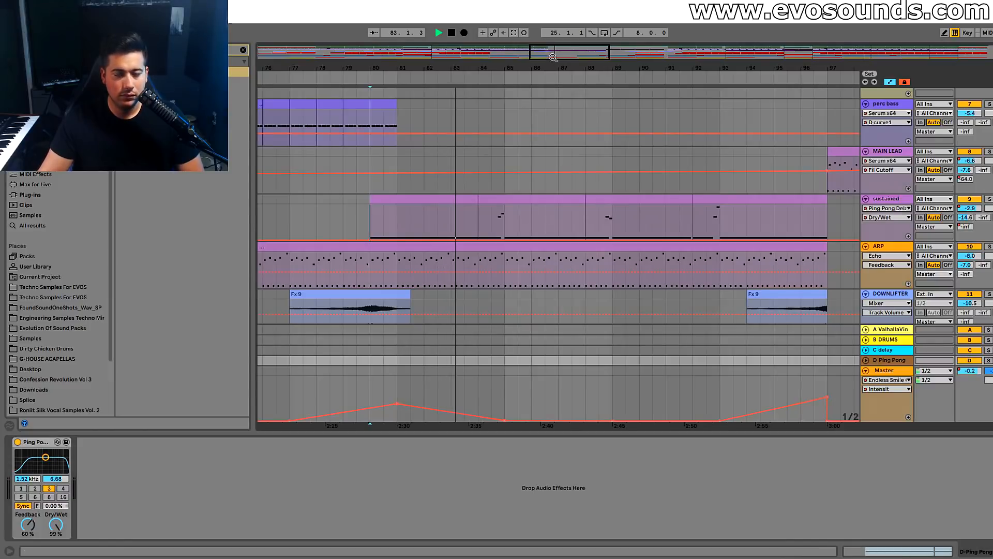
left_click_drag(553, 57, 554, 111)
key("ctrl+alt+l")
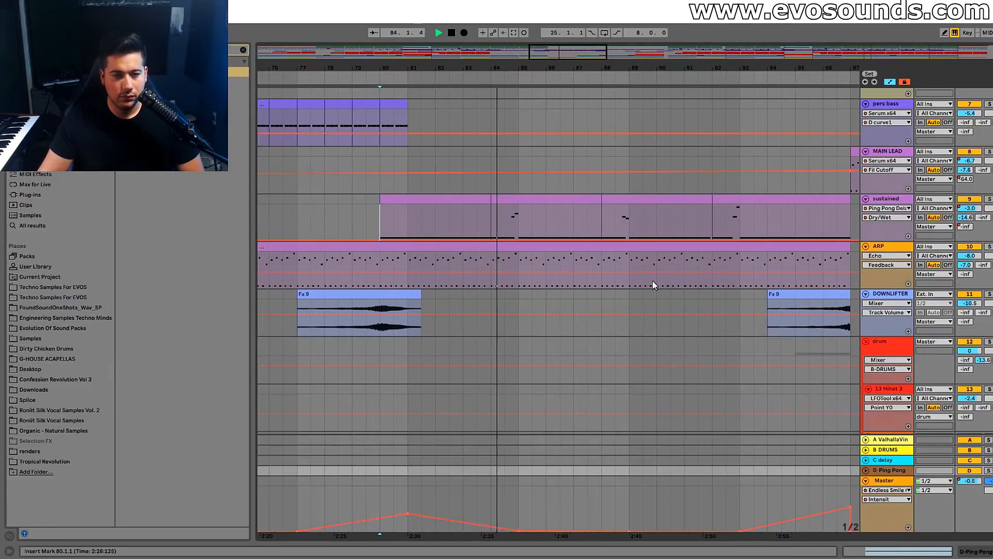
double_click(893, 199)
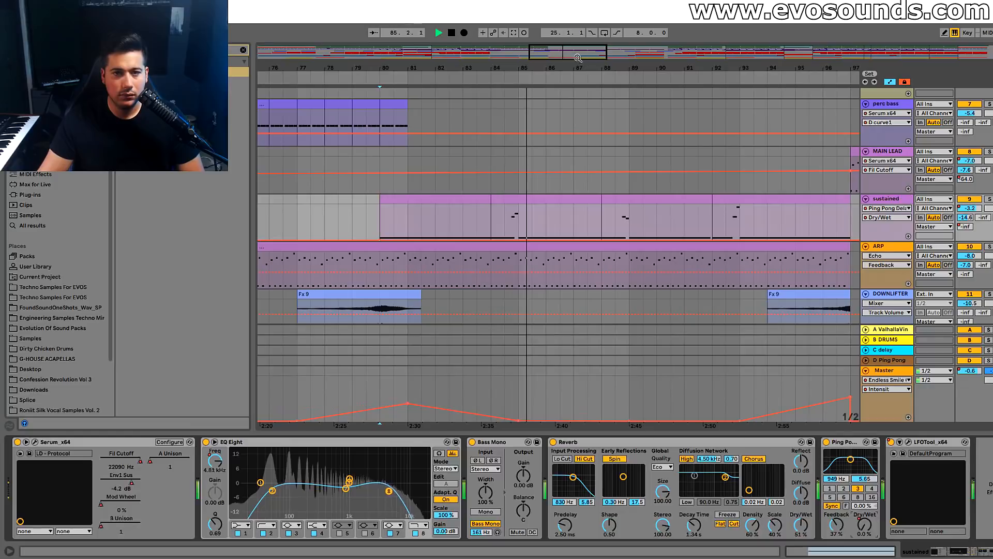
Check the Ping Pong Delay return's settings in the mixer, then return to the arrangement
key("Tab")
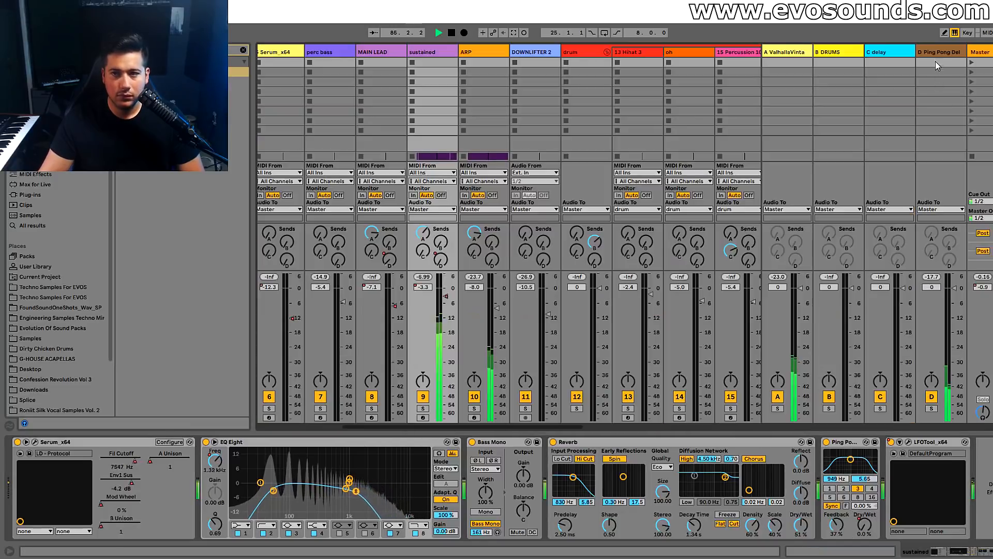
left_click(935, 62)
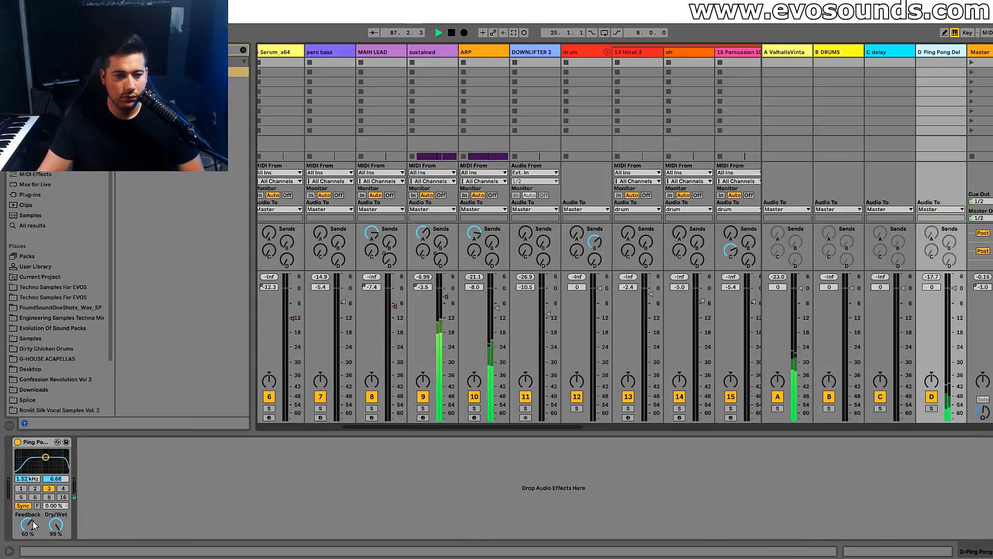
key("Tab")
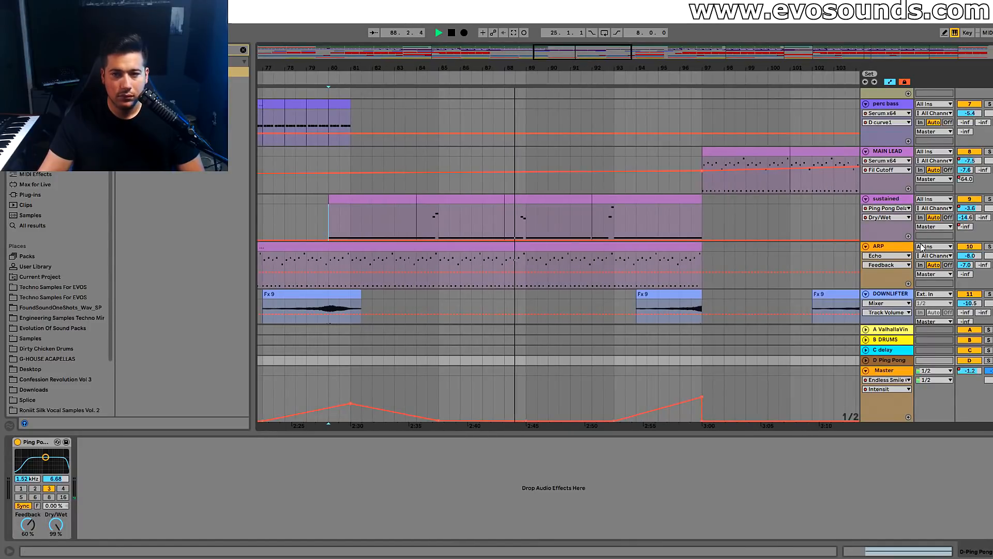
Show the ARP track's device chain and review its part leading up to bar 97
left_click(895, 248)
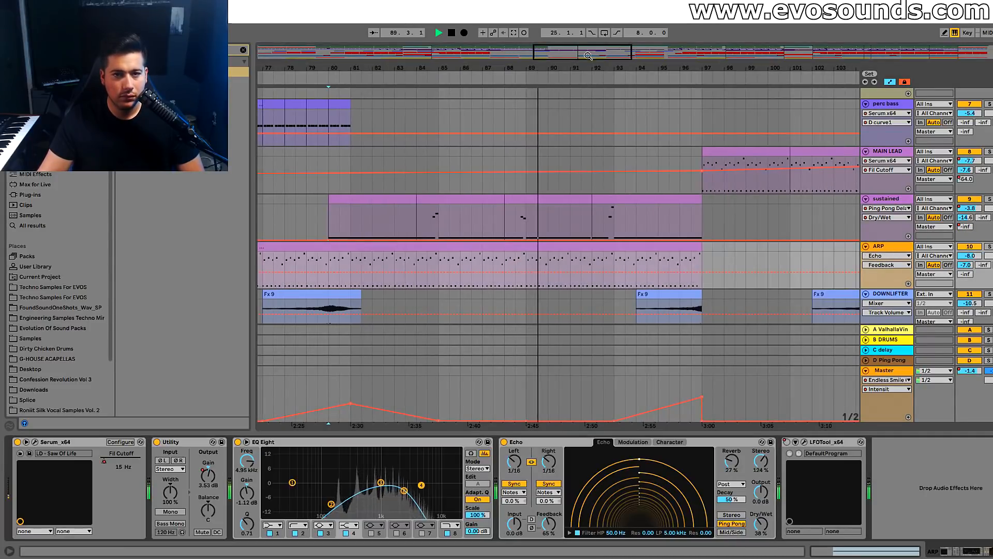
left_click_drag(595, 68, 566, 66)
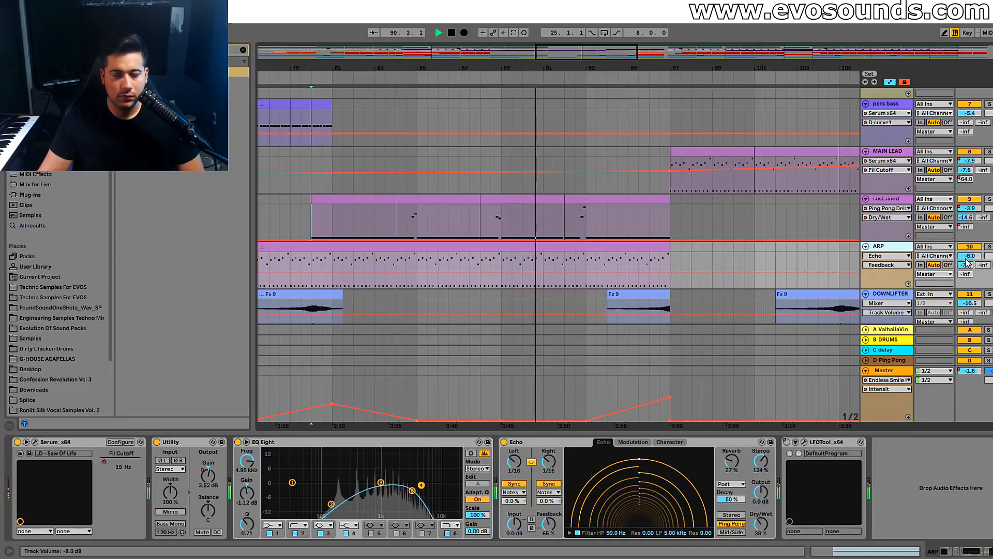
scroll(628, 273, "down", 3)
scroll(600, 181, "up", 2)
left_click_drag(571, 68, 594, 55)
Select the PAD clip spanning bars 73 to 81 and show the track's device chain
scroll(588, 207, "down", 13)
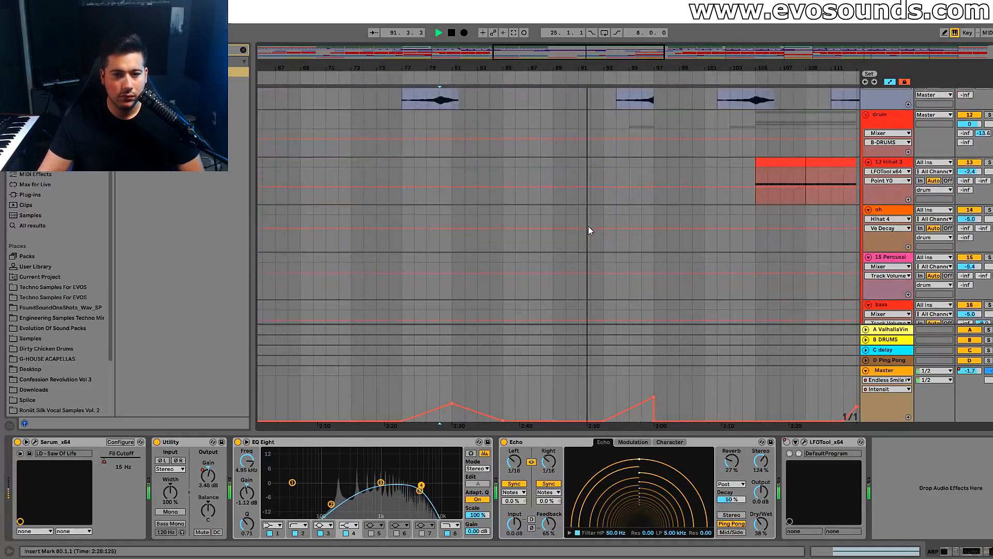
scroll(594, 238, "down", 5)
scroll(579, 241, "up", 3)
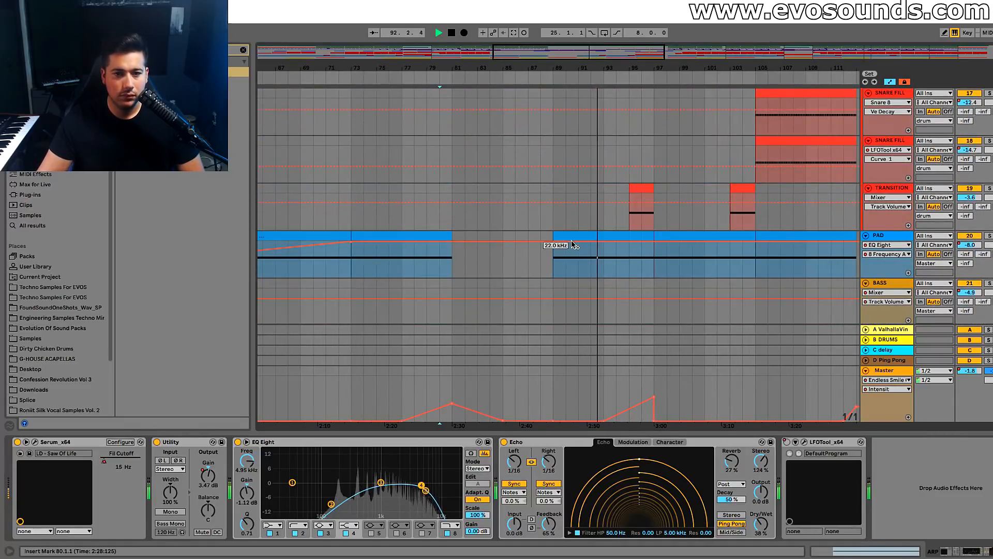
left_click(428, 235)
scroll(591, 187, "up", 5)
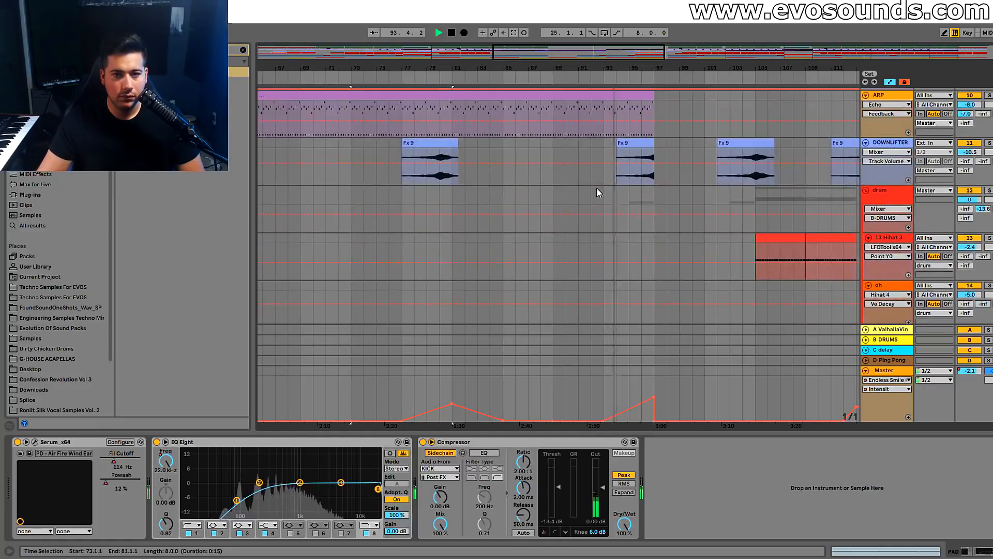
Return to the melodic tracks around bar 97 and bring up the ARP track's devices again
scroll(625, 220, "up", 2)
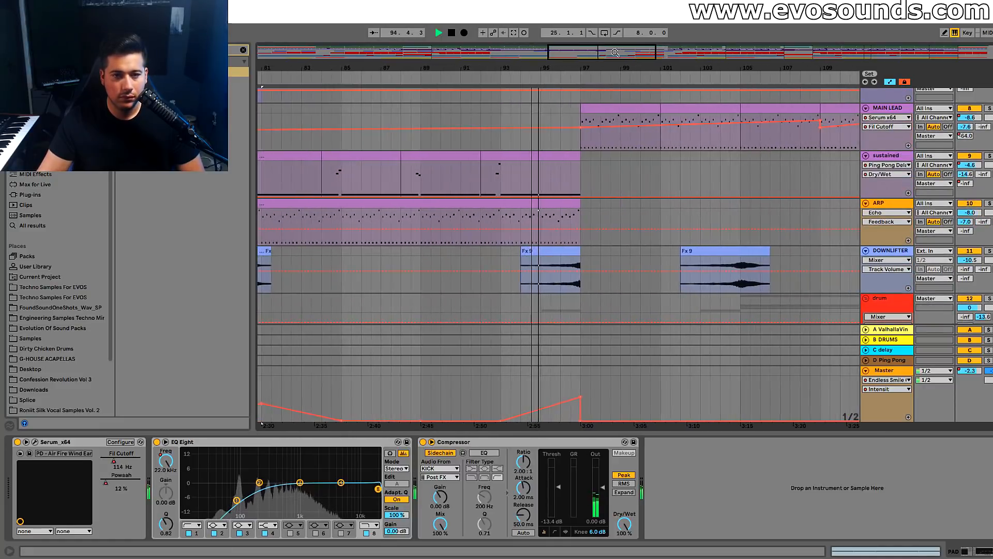
scroll(625, 223, "up", 1)
left_click(686, 253)
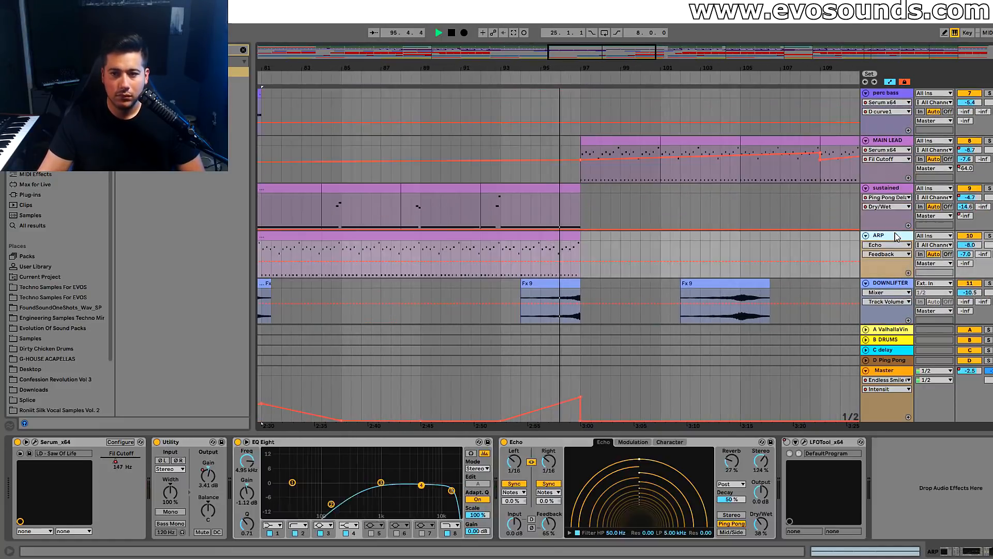
Restart playback from bar 95.3 on the sustained track to hear the transition into the main lead
scroll(678, 248, "down", 2)
left_click_drag(761, 68, 622, 66)
scroll(473, 196, "up", 2)
key("space")
scroll(471, 198, "down", 2)
left_click(427, 159)
key("space")
Review the drum, pad and FX tracks around the bar 97 transition during playback, then stop the song
scroll(492, 192, "down", 5)
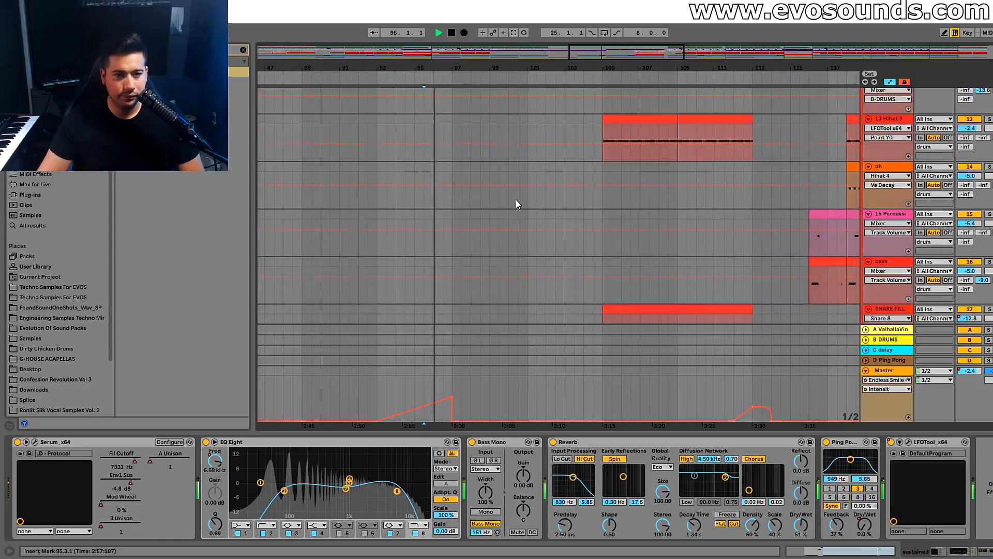
scroll(522, 204, "down", 5)
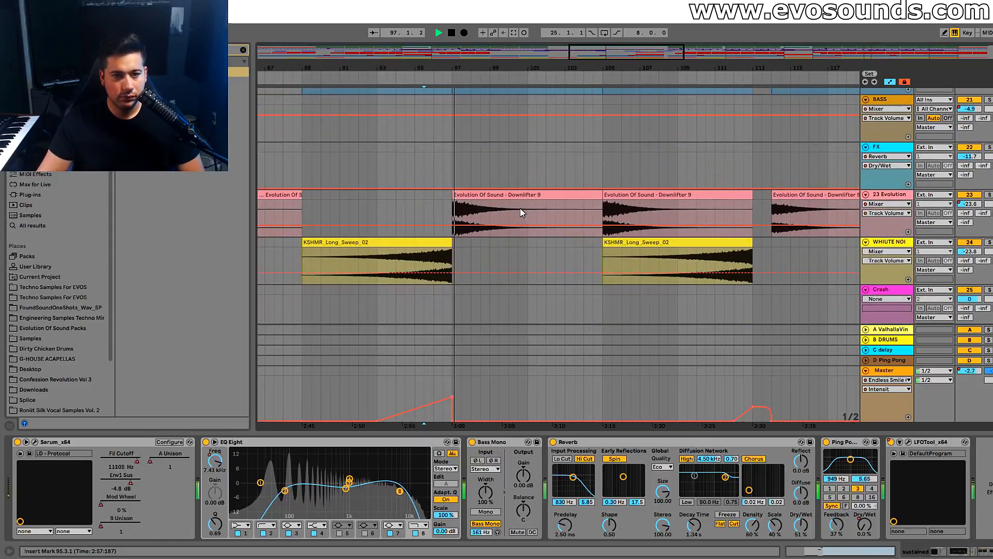
scroll(523, 211, "up", 3)
scroll(491, 217, "down", 4)
scroll(494, 218, "up", 5)
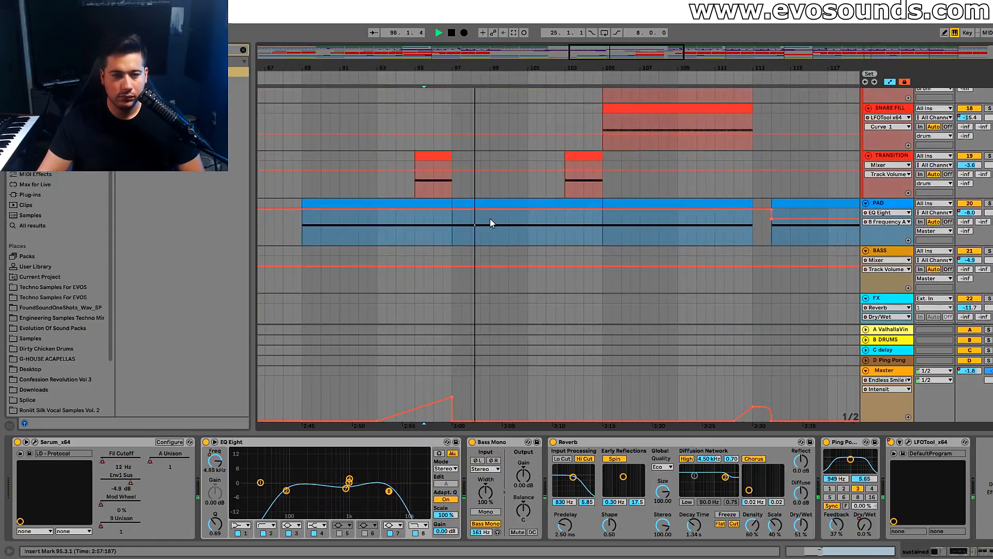
key("space")
Place the insert marker at bar 92 on the sustained track and play from there
scroll(456, 222, "up", 5)
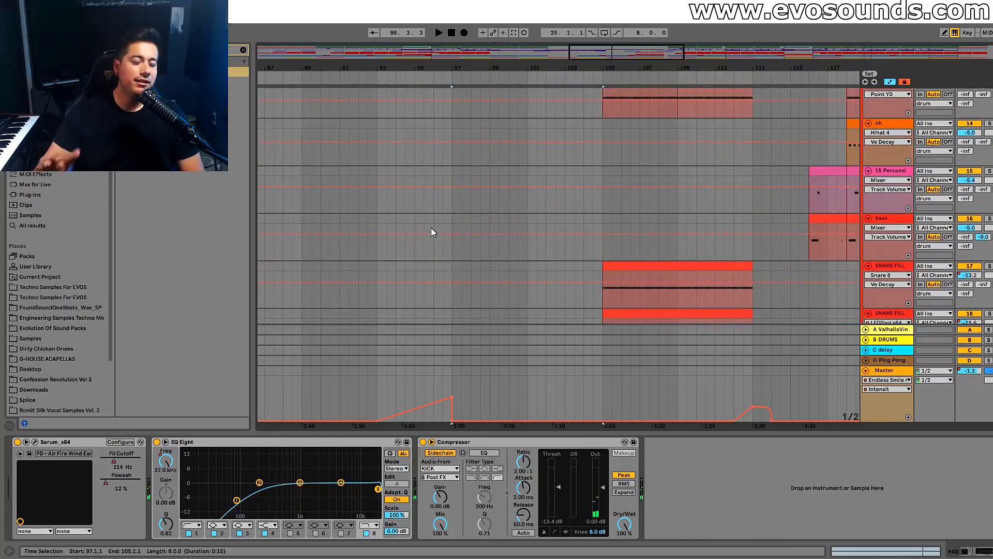
scroll(430, 225, "up", 6)
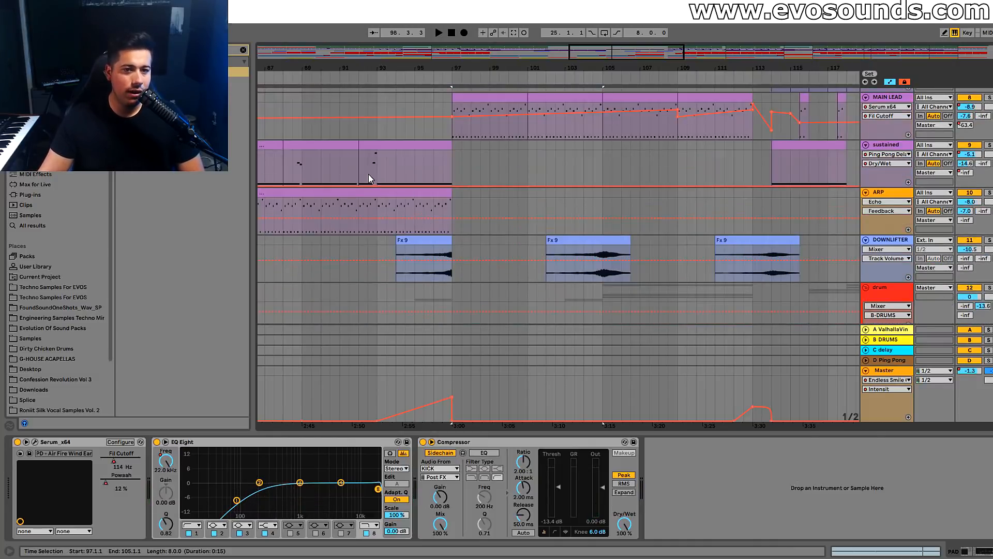
left_click(368, 175)
key("space")
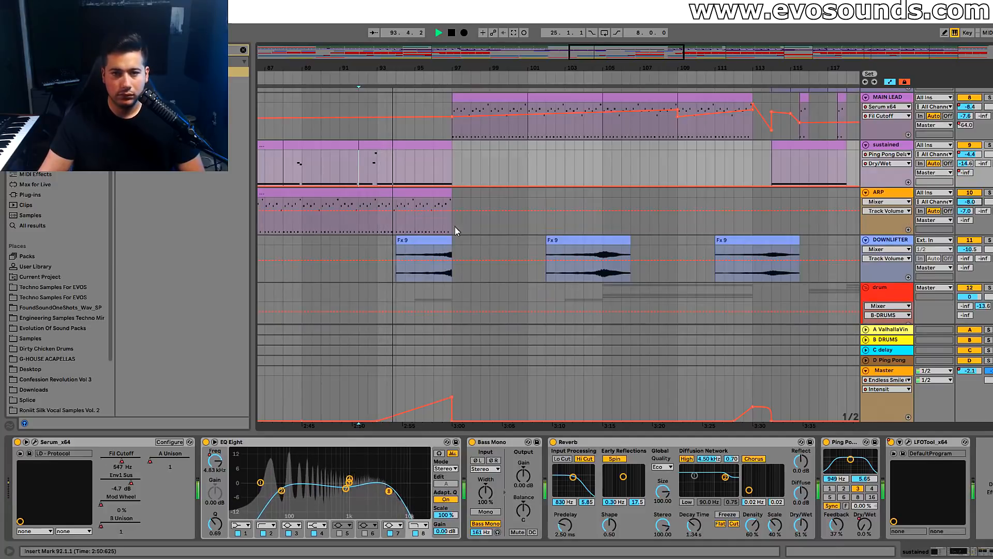
Look through the tracks above and below the sustained part while the transition plays
scroll(445, 258, "up", 8)
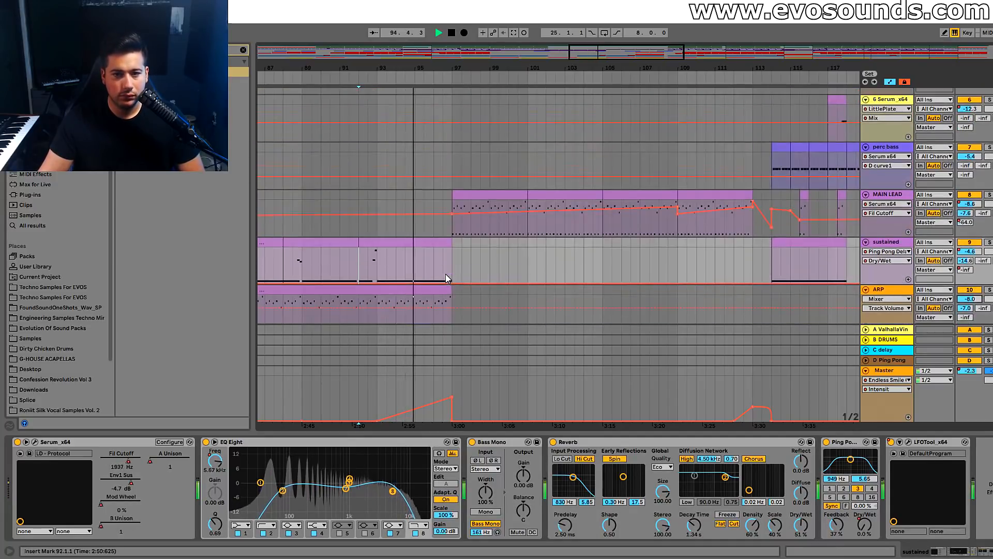
scroll(450, 285, "down", 10)
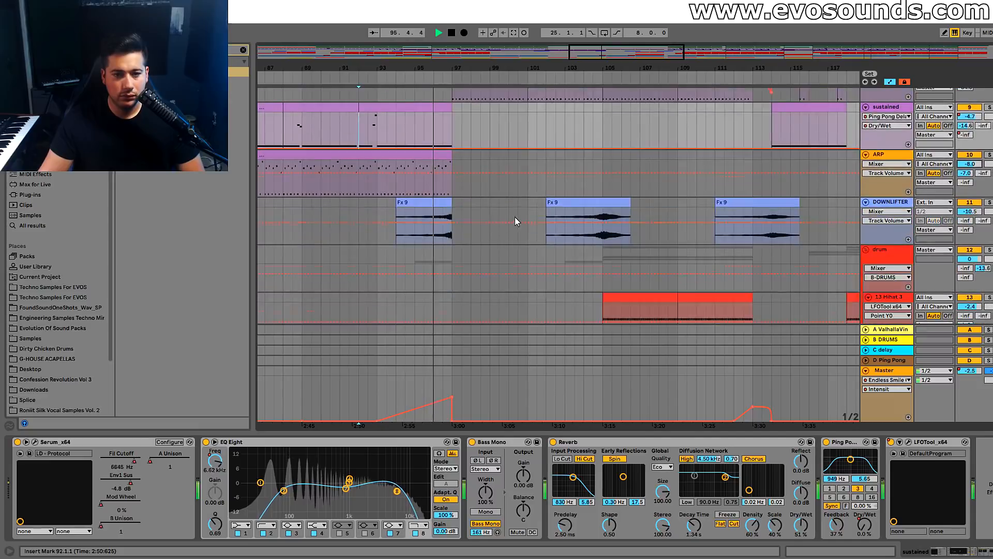
scroll(520, 213, "down", 10)
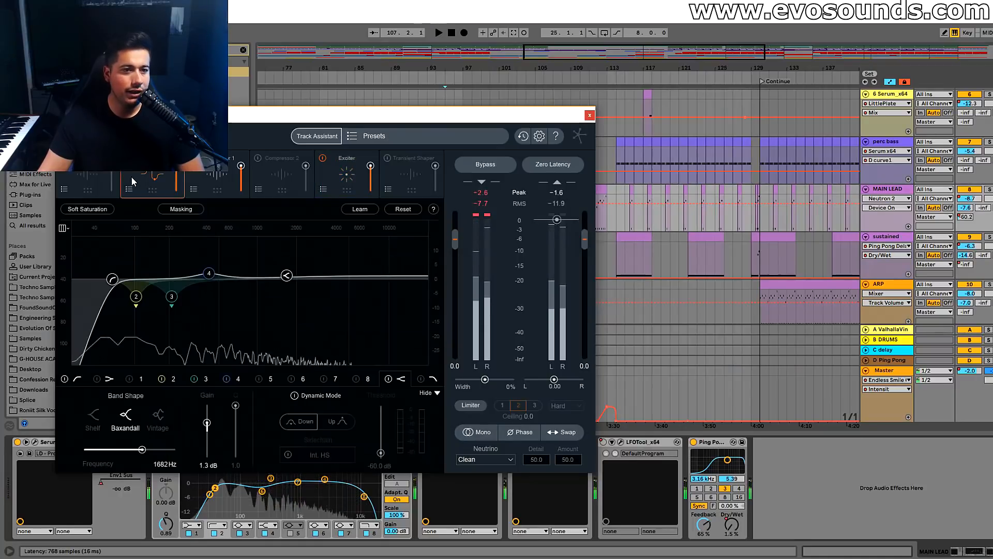
Lower the high-pass frequency in the MAIN LEAD's Neutron 2 EQ to 37 Hz, play the transition and close the plugin
left_click_drag(112, 279, 95, 279)
key("space")
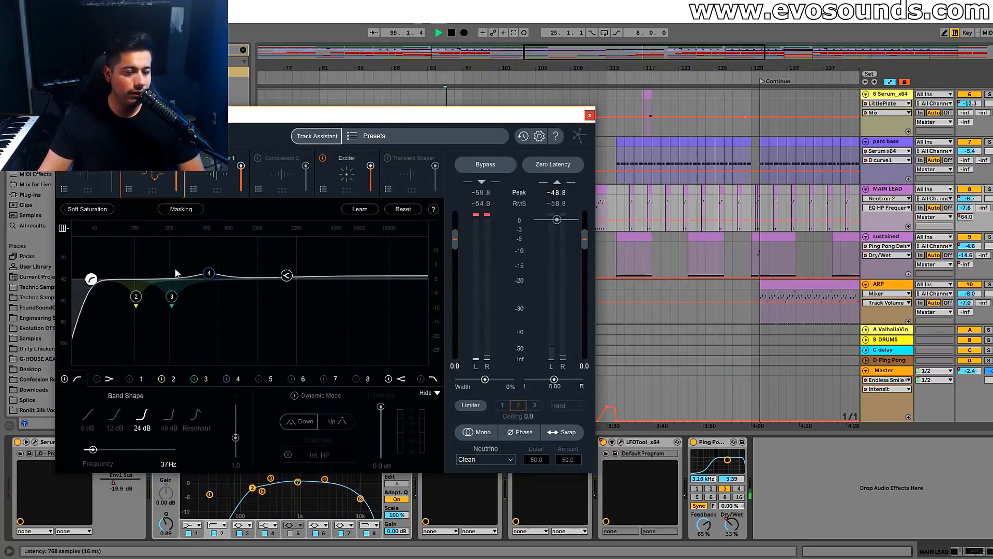
left_click(589, 115)
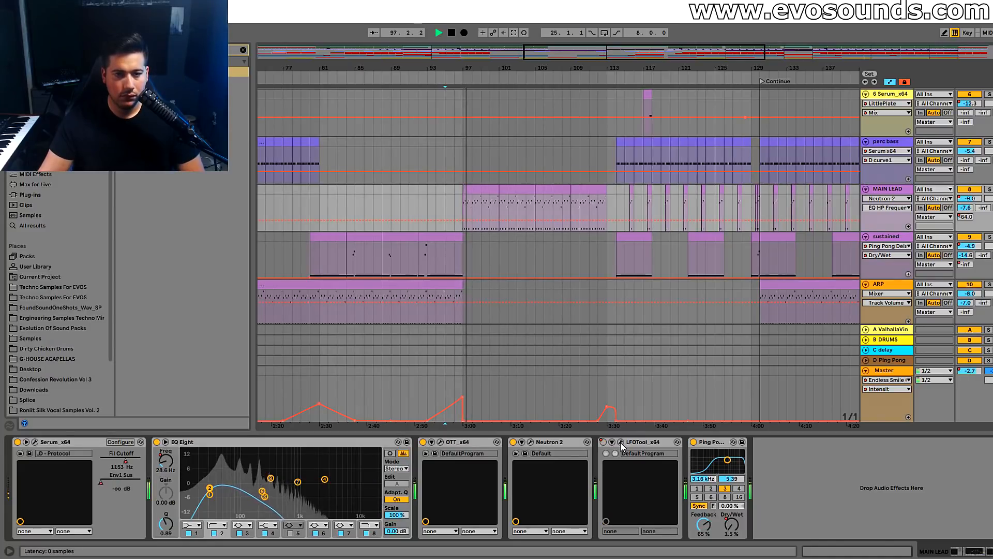
Review the tracks around the MAIN LEAD section with the device chain hidden
scroll(501, 265, "down", 3)
left_click_drag(535, 433, 539, 492)
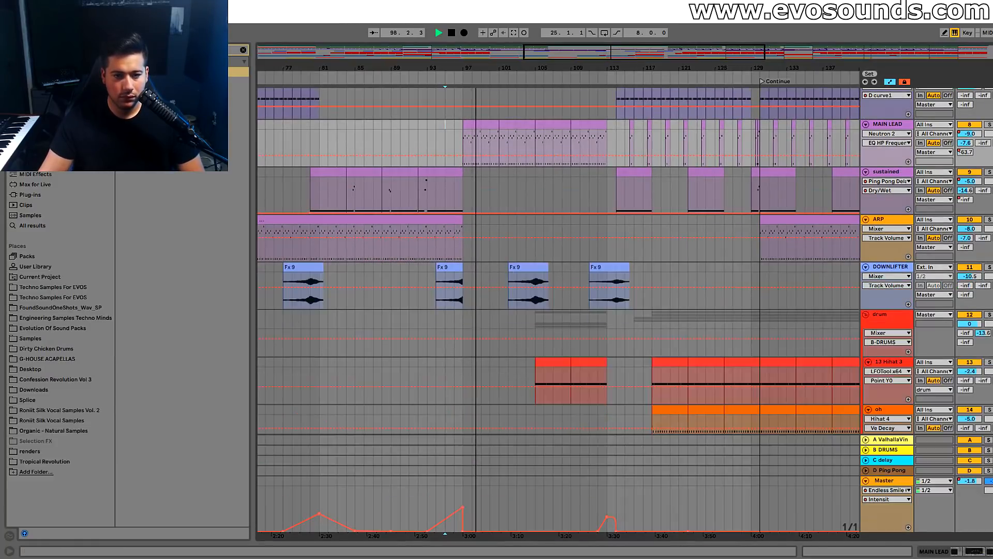
scroll(583, 300, "up", 3)
scroll(516, 279, "down", 6)
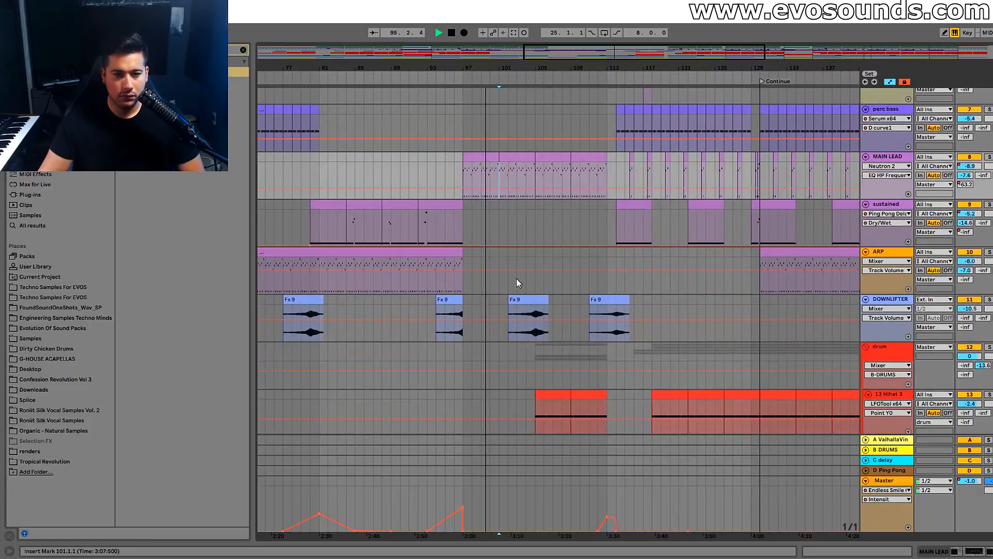
scroll(528, 277, "up", 5)
Show the MAIN LEAD's device chain and display its Ping Pong Delay Dry/Wet automation
double_click(889, 255)
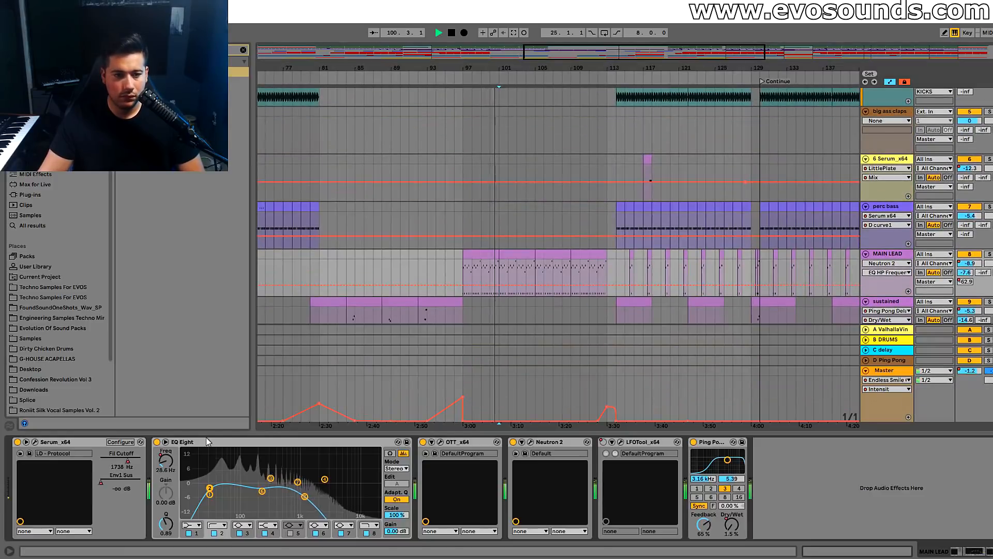
left_click(723, 511)
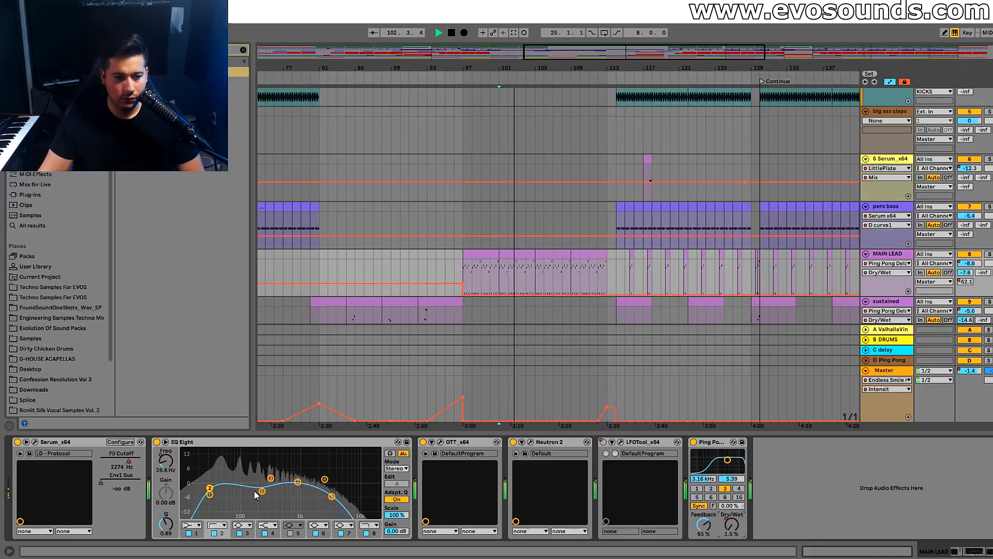
scroll(566, 238, "down", 4)
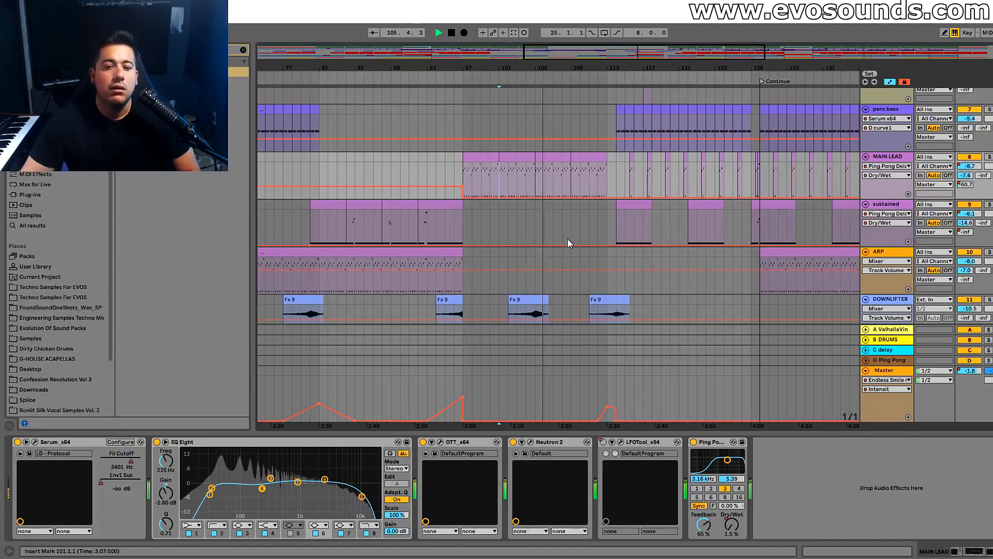
Check the MAIN LEAD's mixer channel, then inspect its Valhalla reverb send and the Master's volume automation in the arrangement
left_click_drag(608, 85, 861, 185)
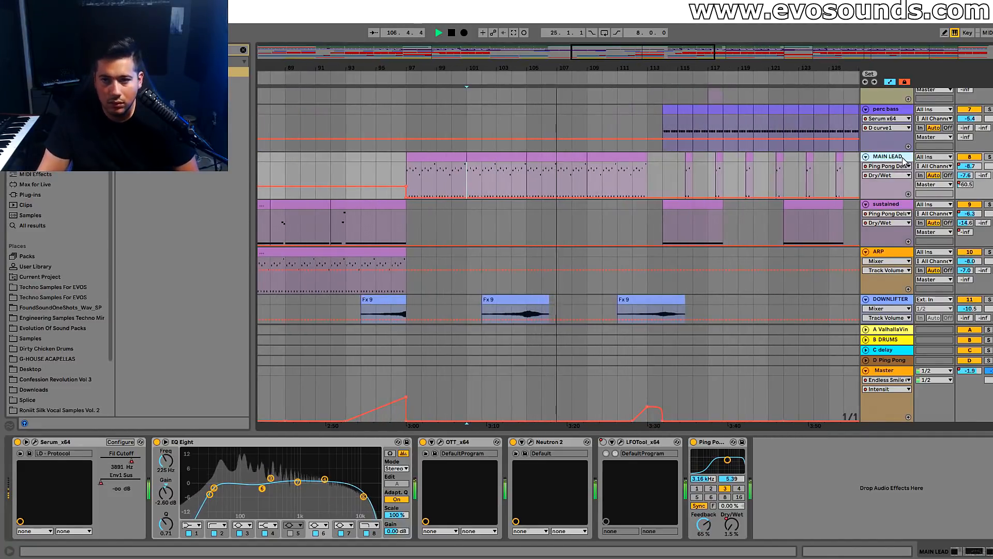
key("Tab")
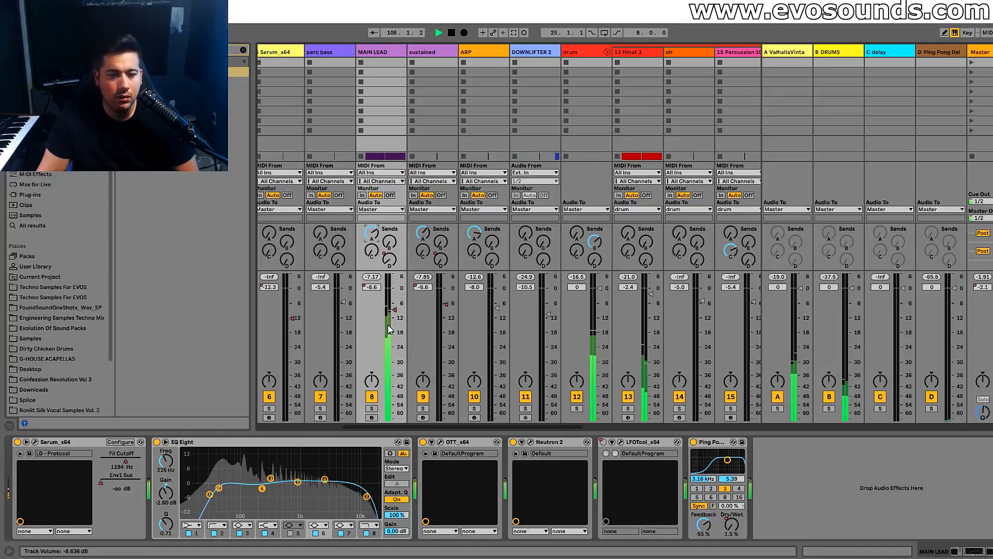
key("Tab")
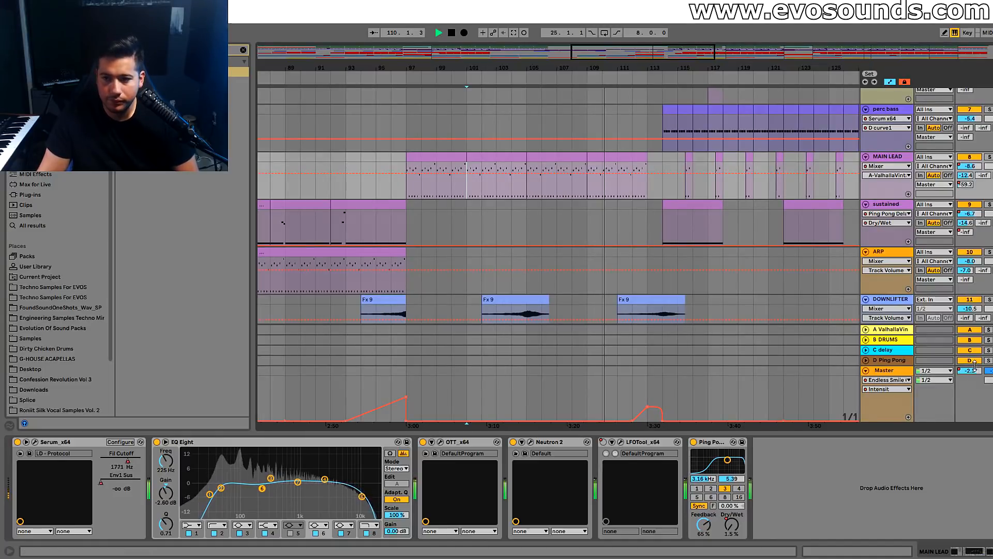
scroll(658, 273, "up", 3)
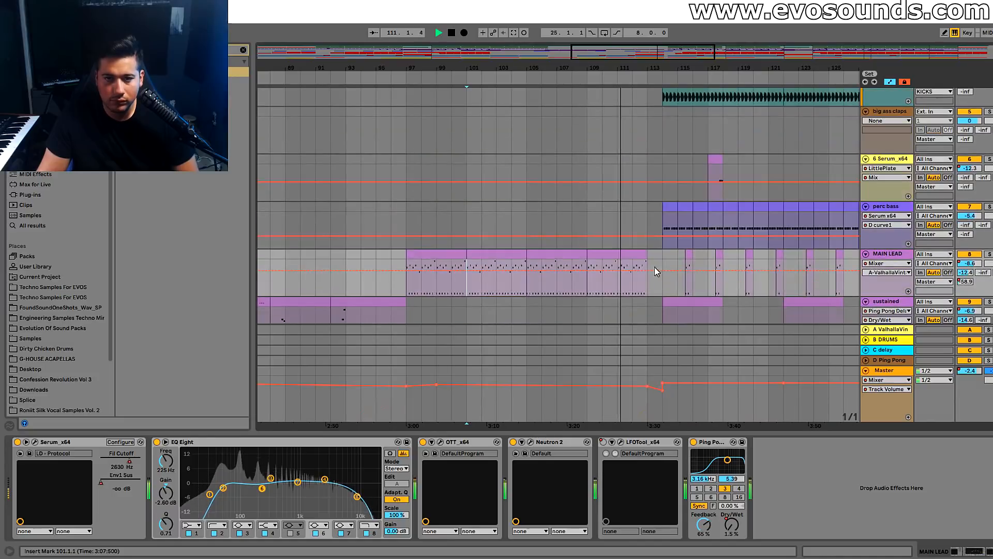
Review the tracks around the drop at bar 114 during playback, checking the device chains of the sustained and perc bass tracks
scroll(888, 207, "down", 5)
left_click(888, 193)
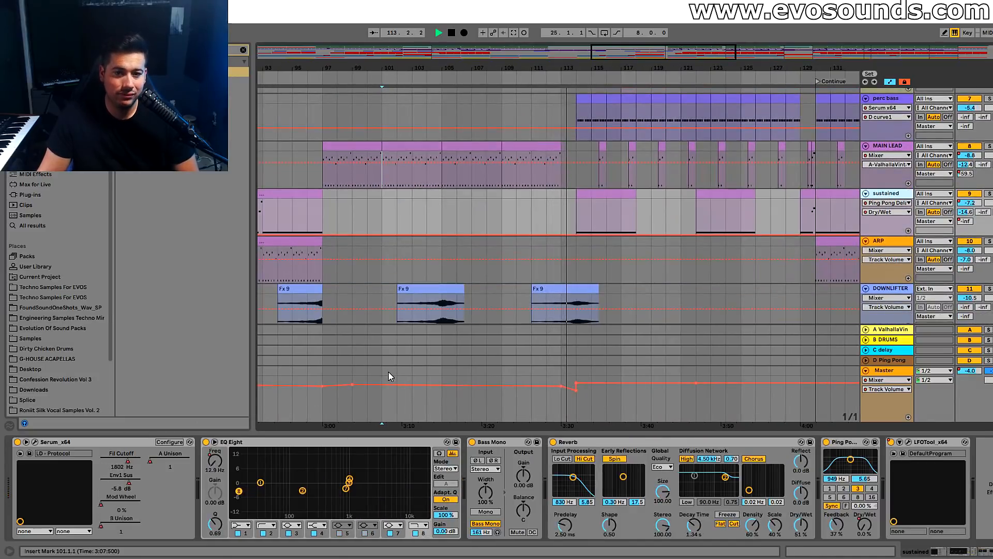
scroll(577, 171, "up", 2)
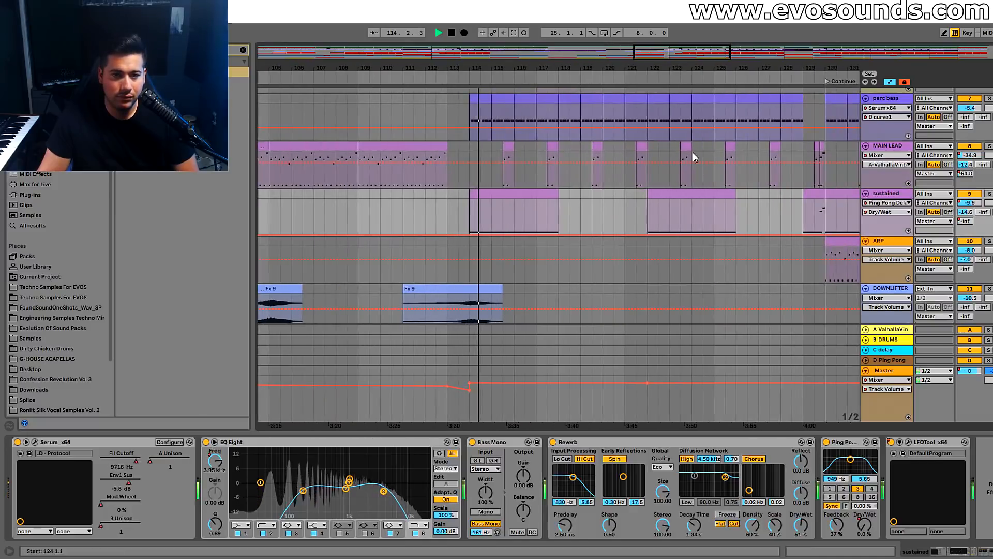
scroll(579, 194, "up", 3)
scroll(573, 198, "up", 3)
scroll(573, 199, "down", 4)
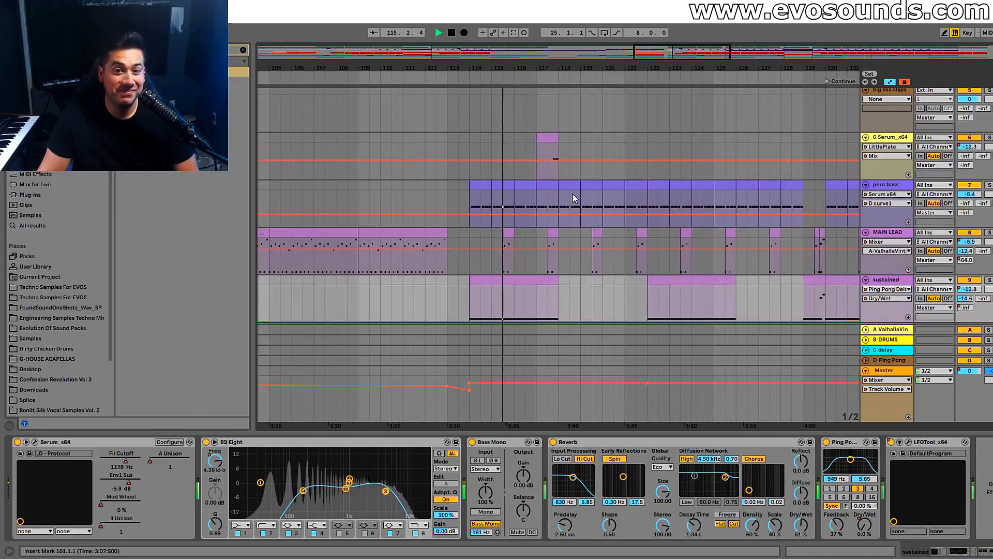
scroll(573, 198, "down", 5)
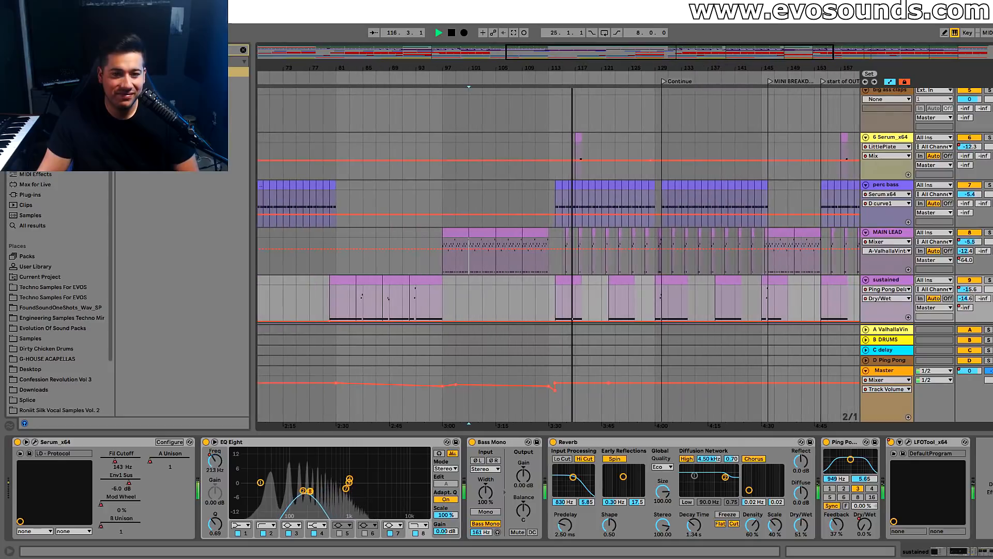
scroll(604, 206, "up", 4)
scroll(604, 206, "down", 2)
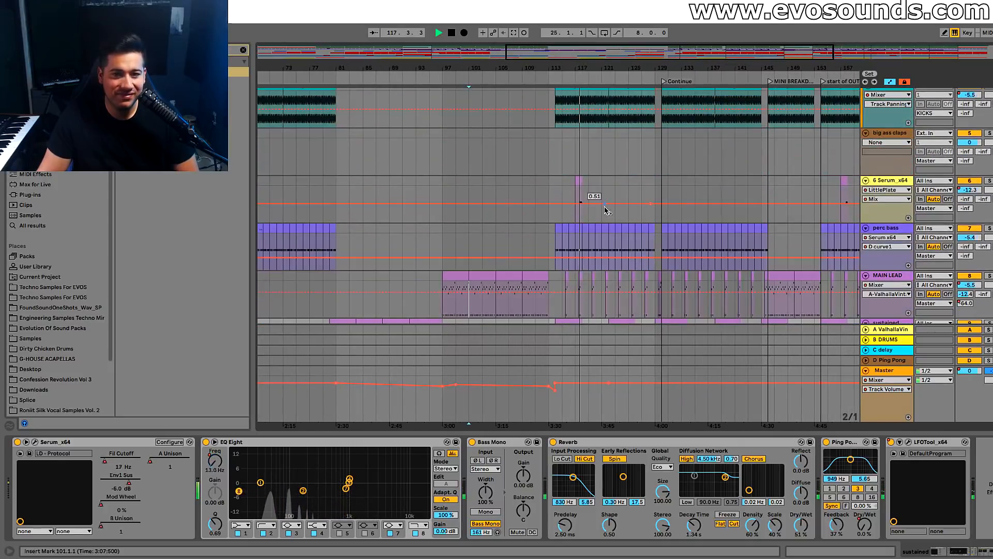
left_click(874, 231)
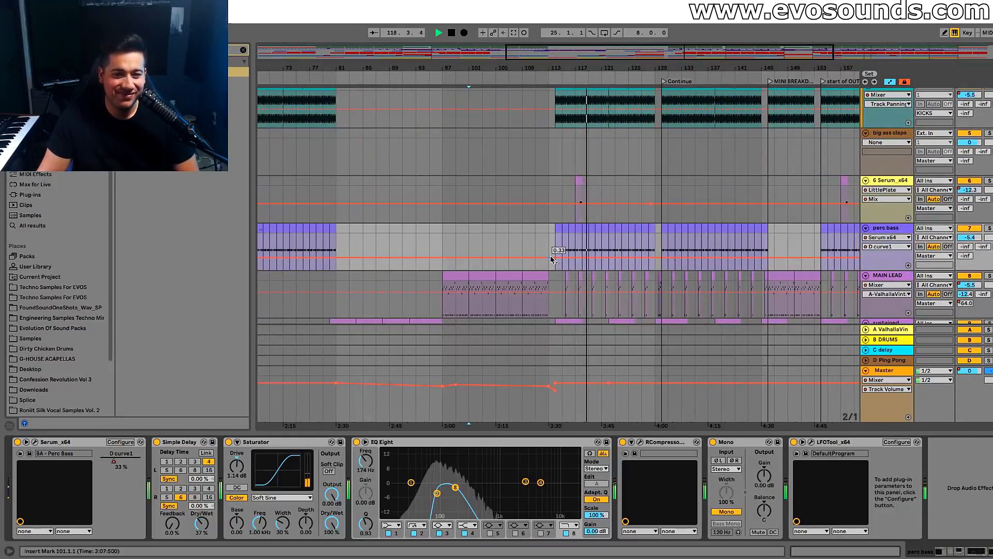
Stop playback, play from the CLIMAX FILL marker at bar 49 and look over the tracks in that section
key("space")
key("minus")
key("minus")
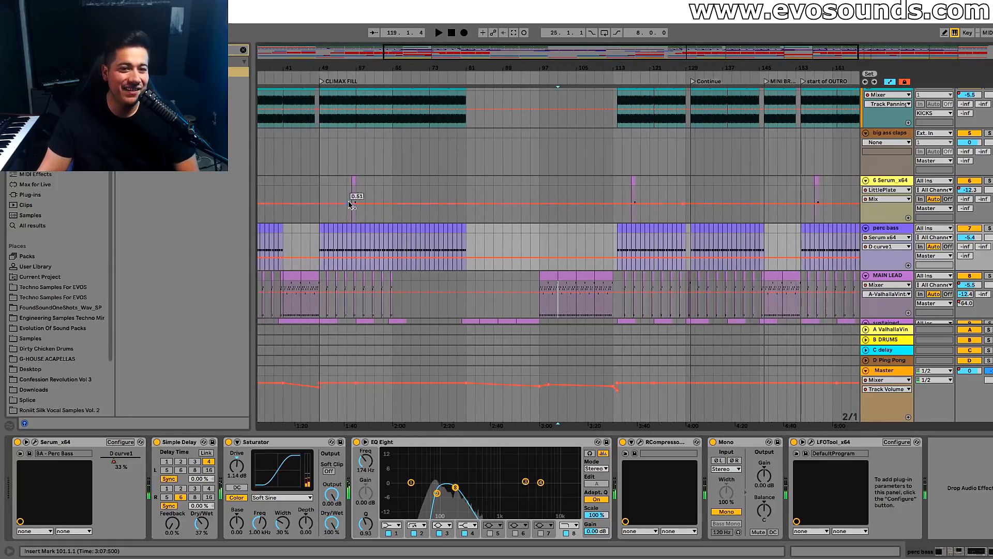
left_click(322, 160)
key("space")
key("plus")
key("plus")
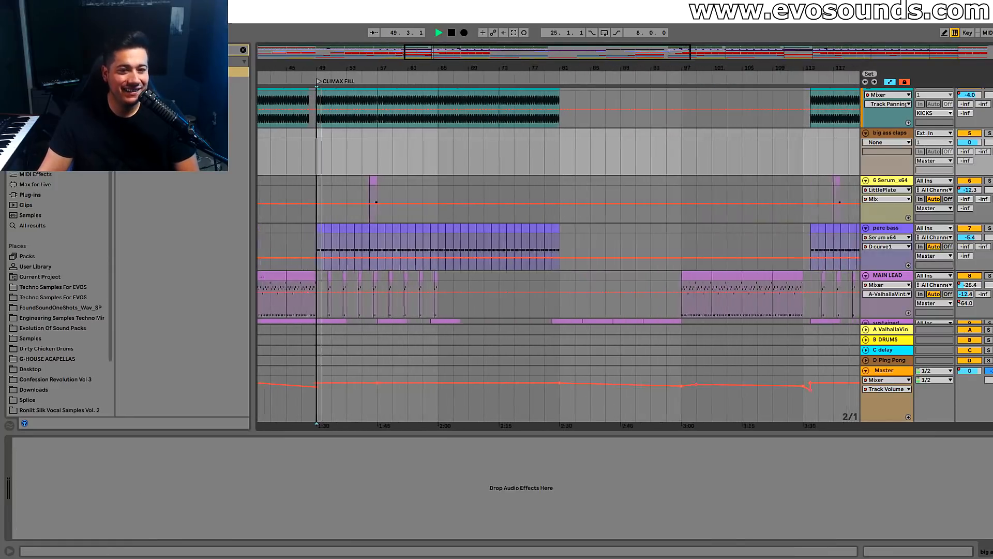
scroll(499, 115, "down", 3)
left_click_drag(460, 68, 515, 65)
scroll(479, 139, "up", 6)
scroll(474, 149, "down", 7)
scroll(469, 150, "up", 3)
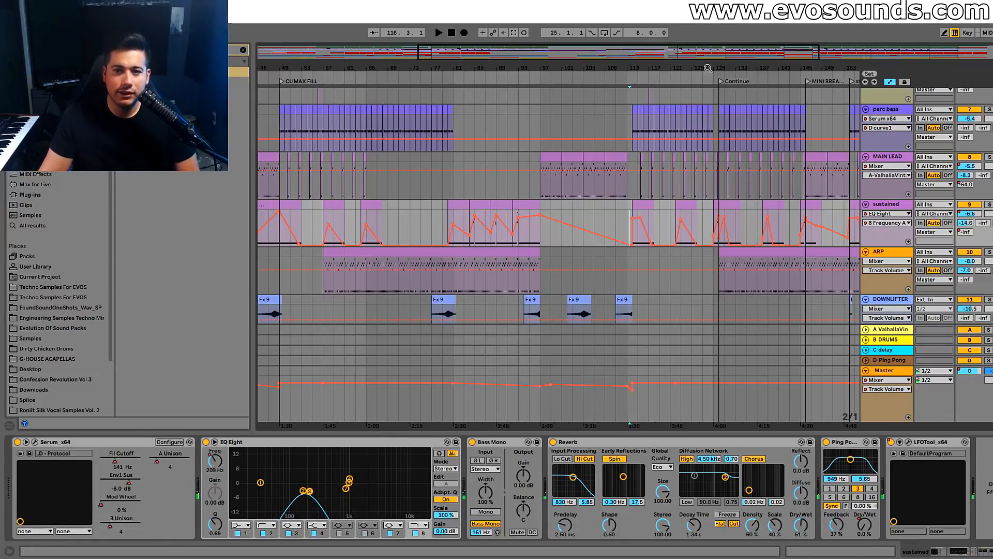
Compare the sustained track's EQ Eight frequency automation at CLIMAX FILL with the clip at bar 114, and play that clip
left_click_drag(708, 68, 712, 57)
left_click(379, 214)
left_click(336, 207)
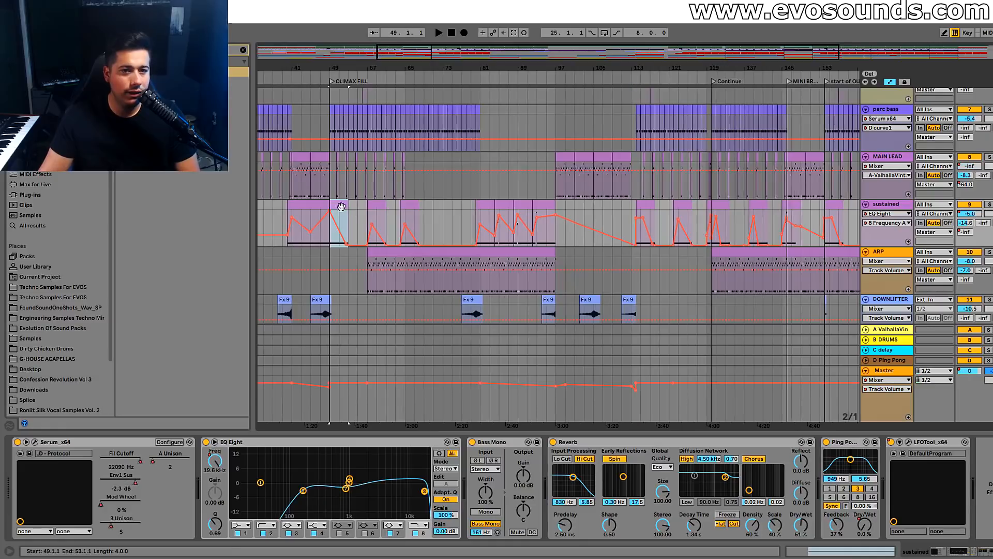
left_click(639, 207)
key("space")
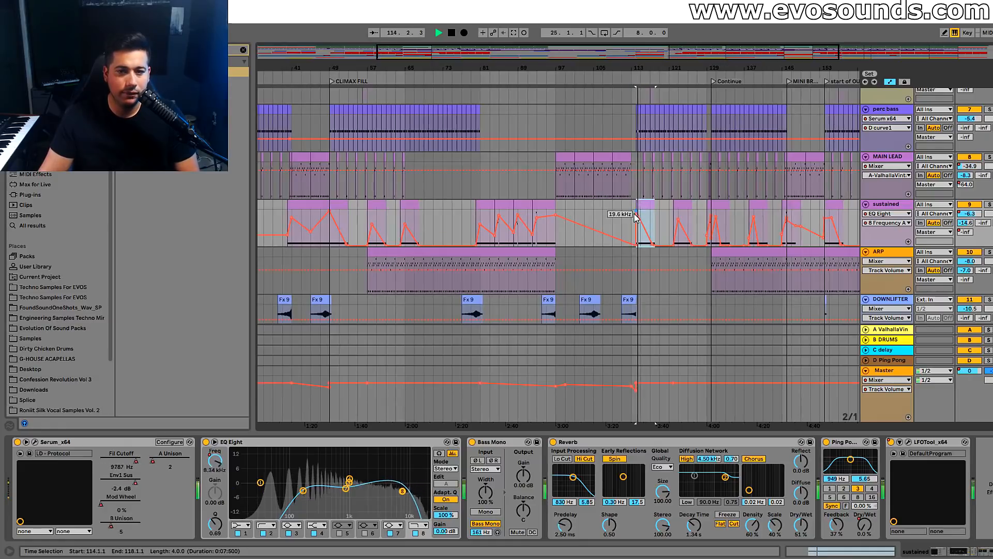
Play the transition into the bar 114 drop from bar 112.3
left_click(622, 205)
key("space")
key("space")
left_click_drag(672, 49, 654, 104)
key("space")
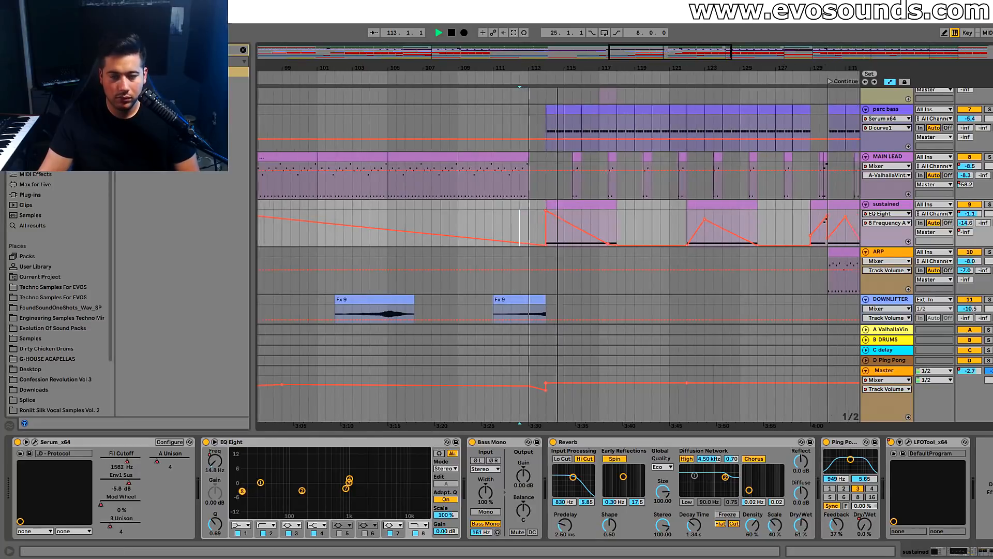
left_click_drag(672, 65, 678, 57)
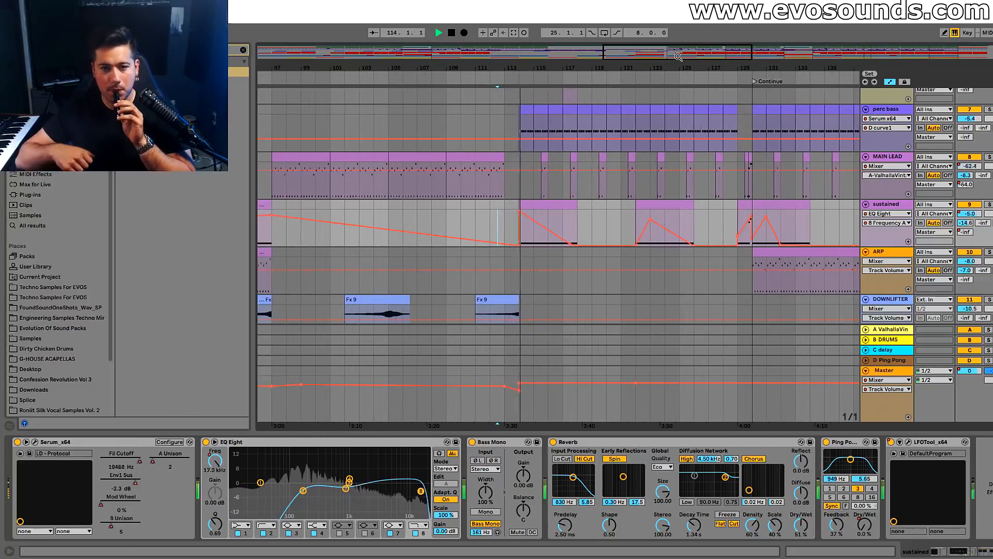
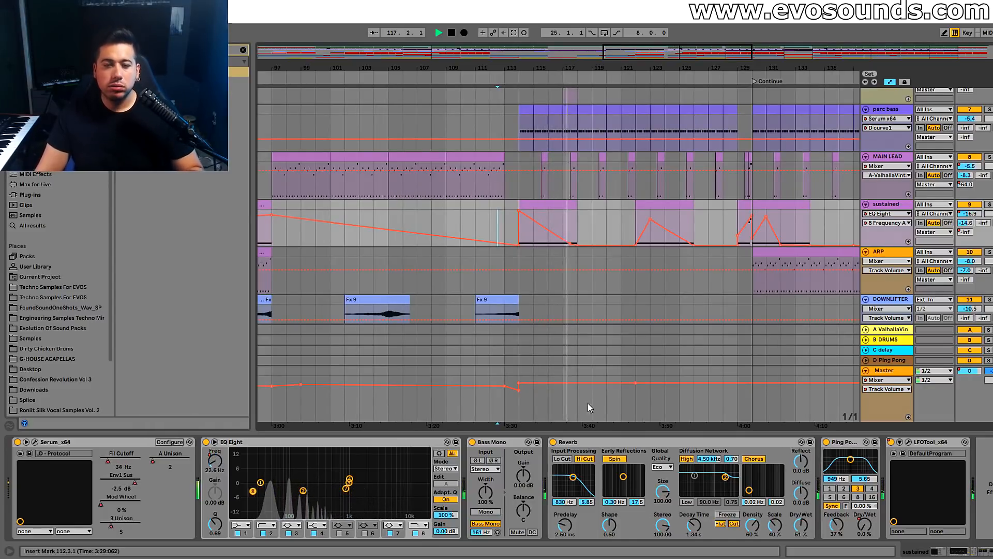
Collapse the KICKS group and look over the drum, effect and lead tracks while the second drop plays
left_click_drag(643, 58, 644, 86)
scroll(647, 202, "up", 7)
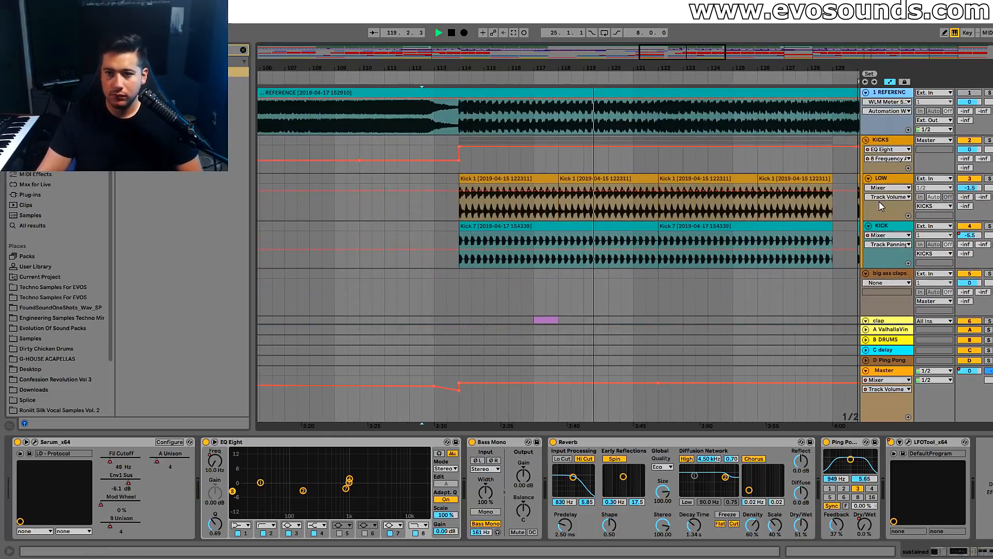
left_click(866, 140)
left_click_drag(690, 58, 691, 32)
scroll(681, 203, "down", 10)
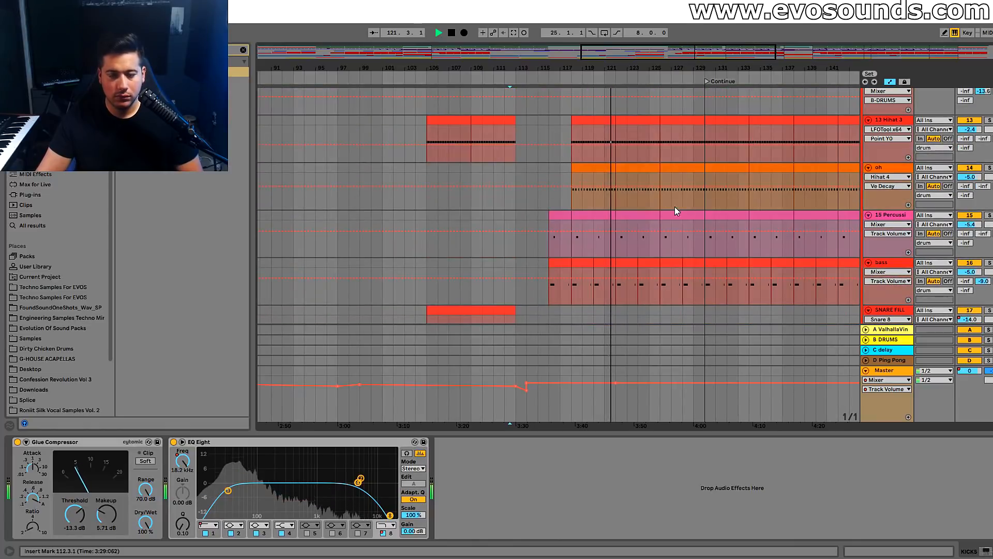
scroll(652, 203, "up", 4)
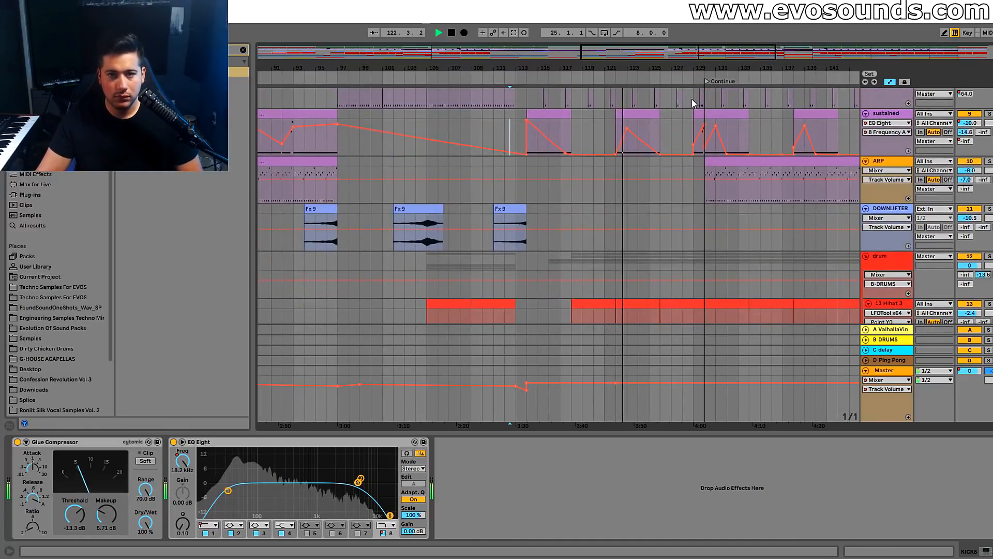
scroll(645, 62, "up", 2)
Raise the starting point of the volume curve in the MAIN LEAD's LFOTool and close the plugin
left_click(887, 131)
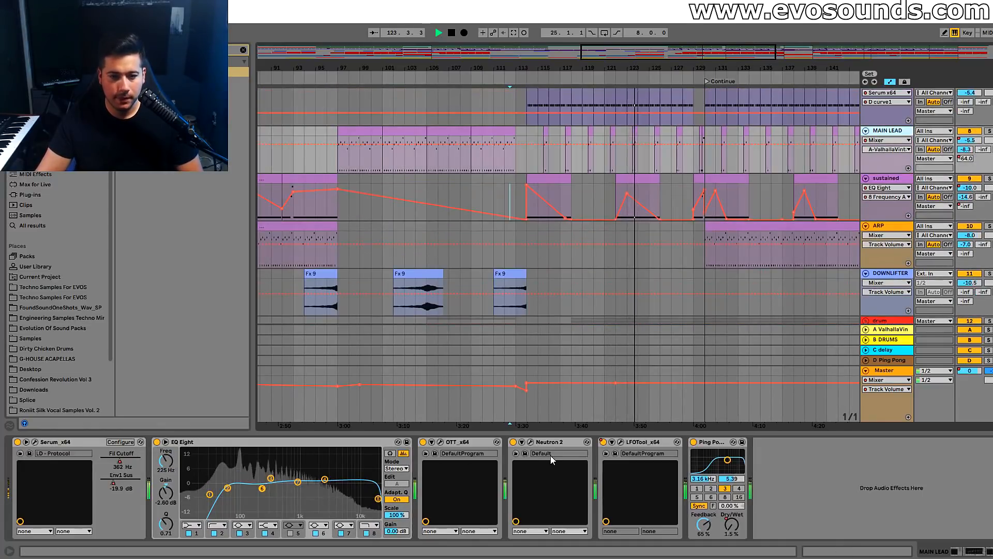
left_click(620, 443)
left_click_drag(146, 286, 150, 264)
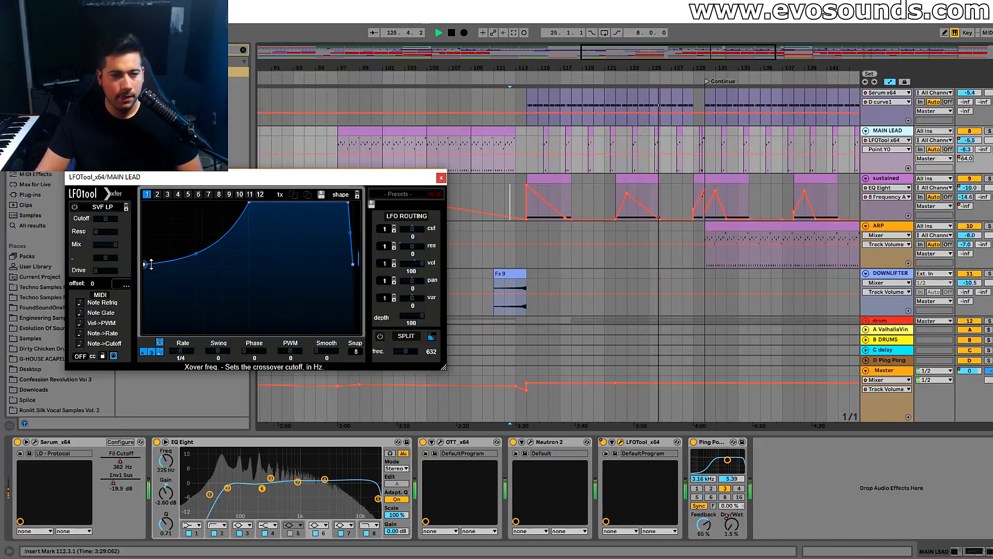
left_click(441, 178)
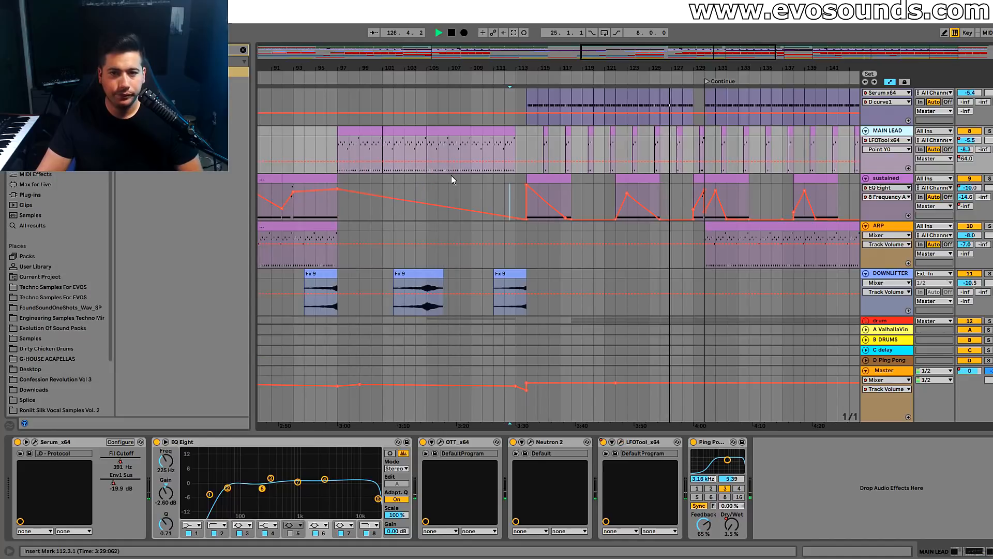
Lower the starting point of the curve in the ARP track's LFOTool, reached from its clip at the Continue marker, and close the plugin
left_click_drag(716, 60, 719, 77)
scroll(564, 192, "up", 5)
scroll(600, 193, "down", 5)
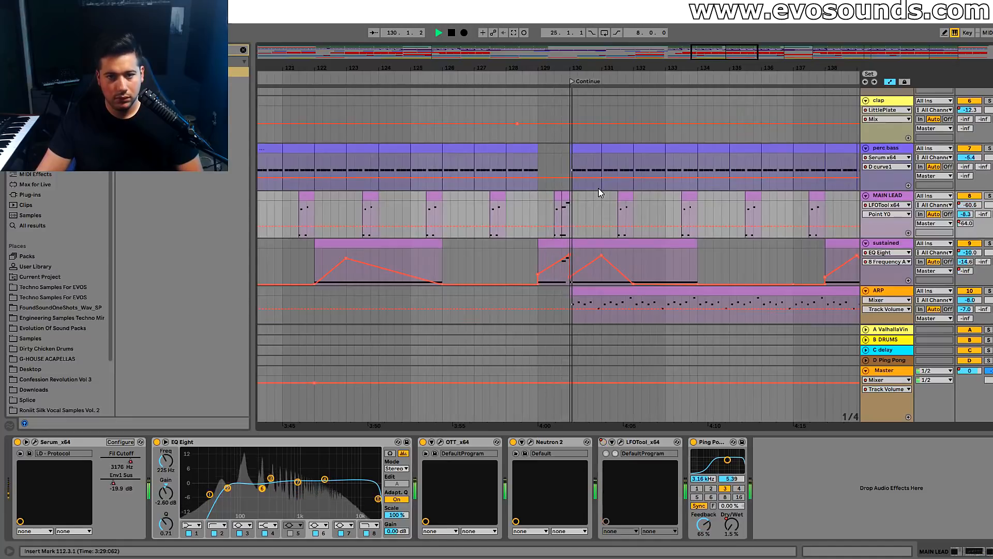
left_click_drag(713, 72, 553, 73)
scroll(549, 229, "down", 3)
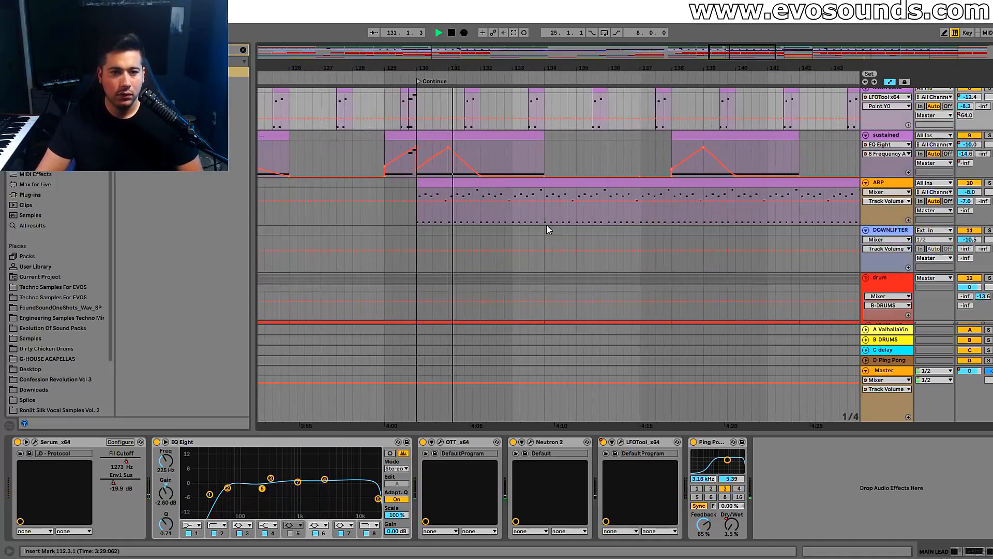
left_click(526, 196)
scroll(907, 270, "up", 3)
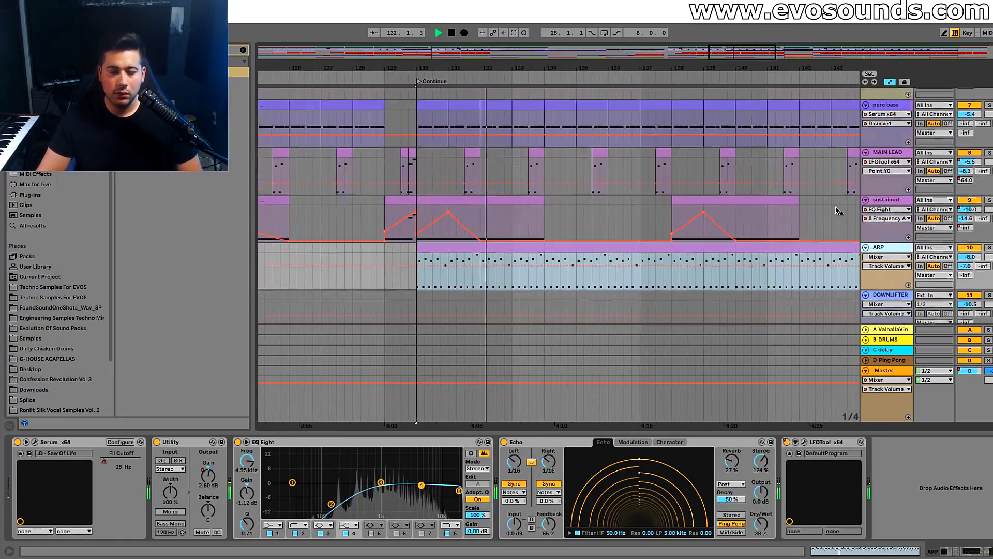
left_click(804, 442)
left_click_drag(144, 267, 144, 279)
left_click(441, 177)
Open the Master's SPAN analyzer, set the ARP track's volume to -6.0 dB in the arrangement and close the analyzer
key("Tab")
left_click(979, 52)
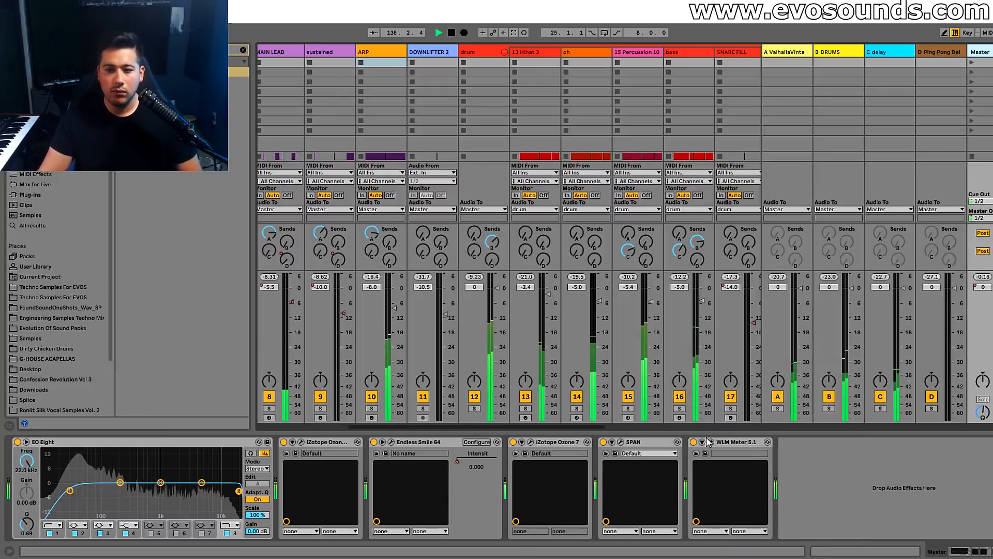
left_click(620, 442)
key("Tab")
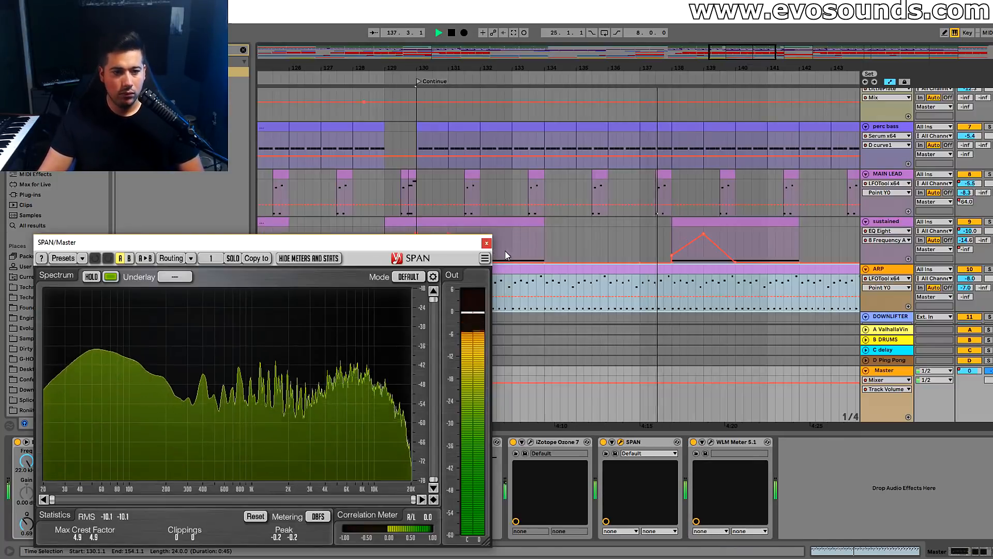
left_click_drag(969, 278, 970, 271)
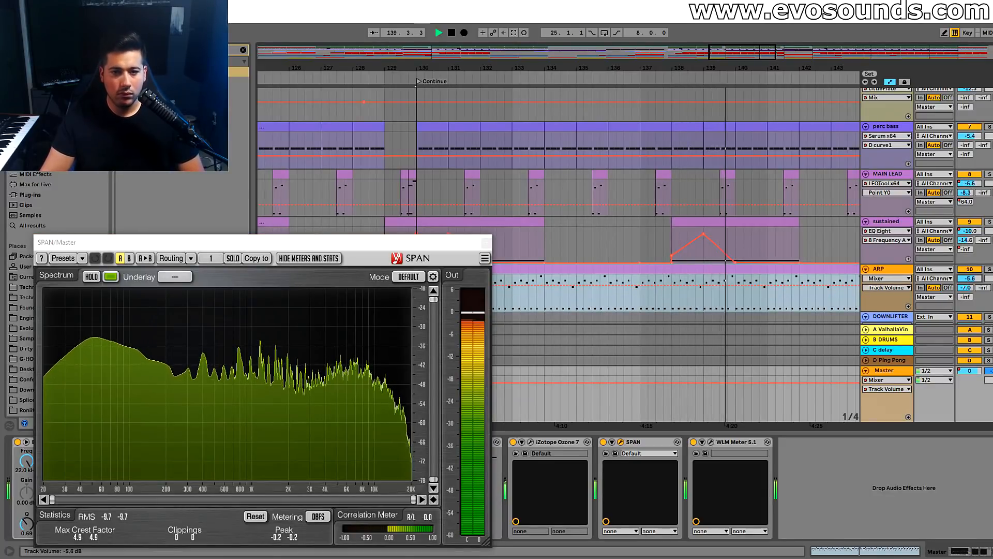
left_click(881, 300)
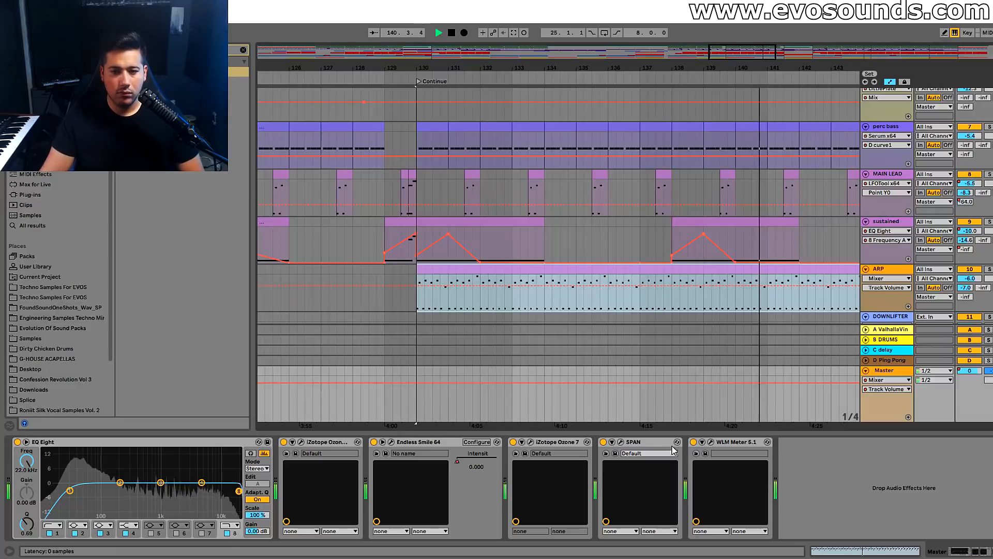
Set the ARP's Echo reverb level to 42% and its Dry/Wet to 39%
left_click(823, 303)
left_click(760, 462)
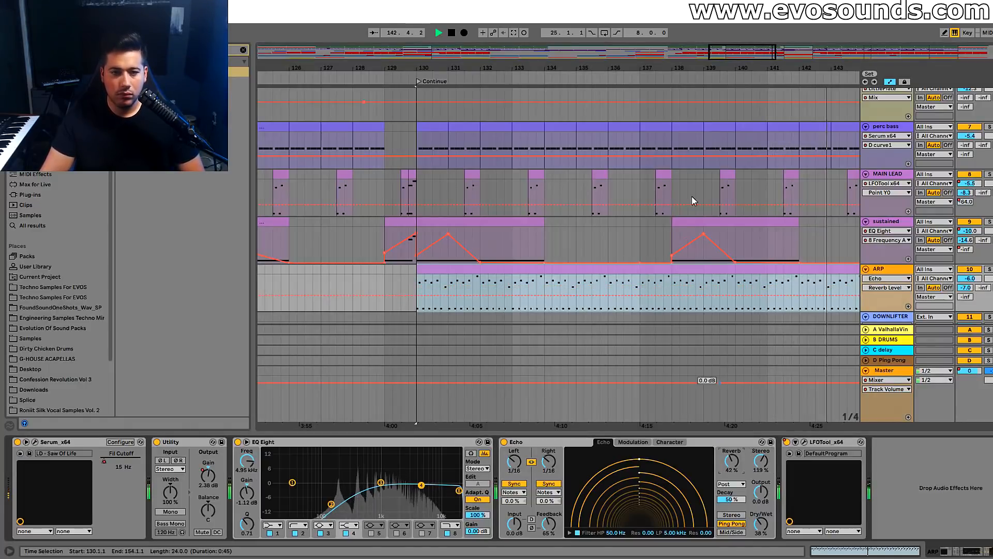
left_click_drag(724, 51, 737, 57)
left_click_drag(771, 512, 771, 515)
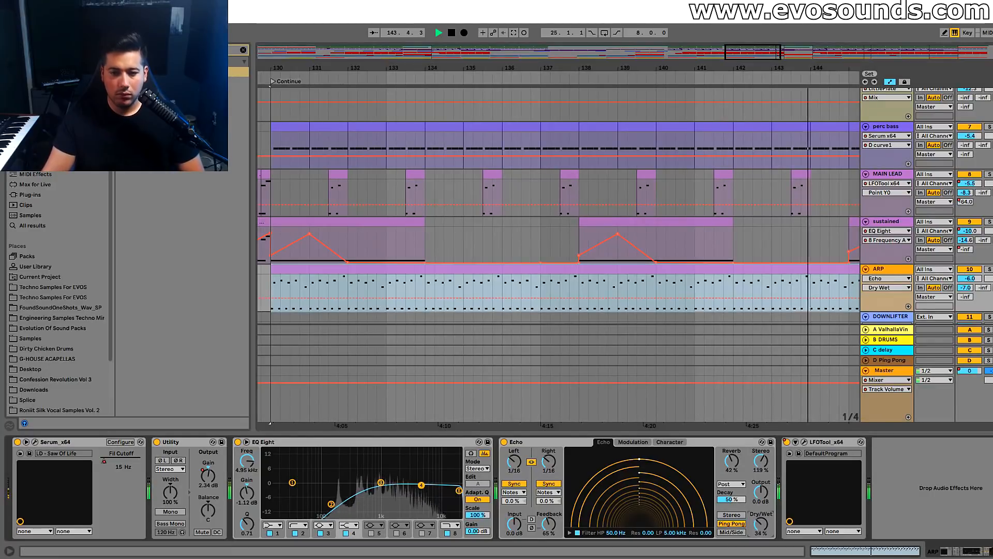
Inspect the ARP clips across the MINI BREAKDOWN and the start of OUTRO
left_click_drag(727, 57, 796, 60)
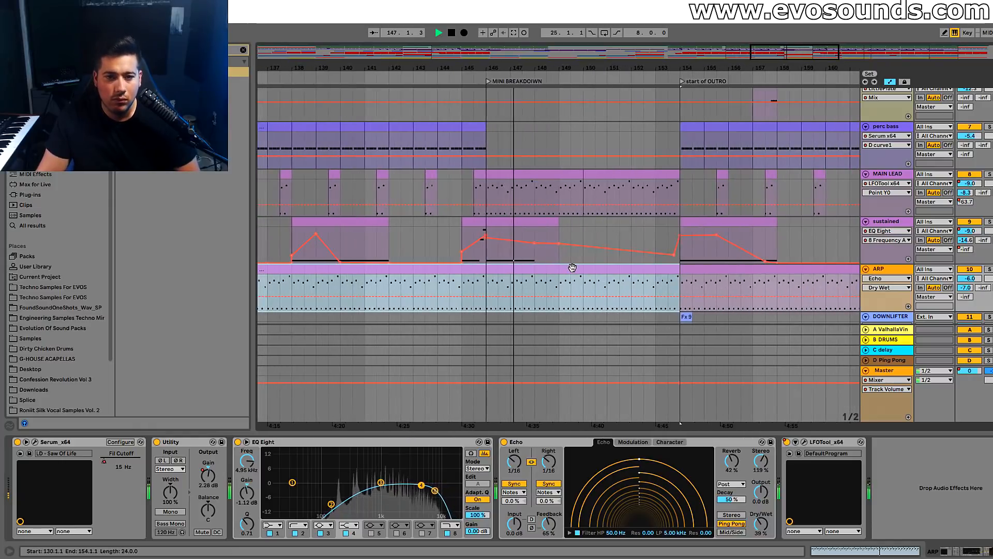
left_click(557, 271)
left_click(672, 269)
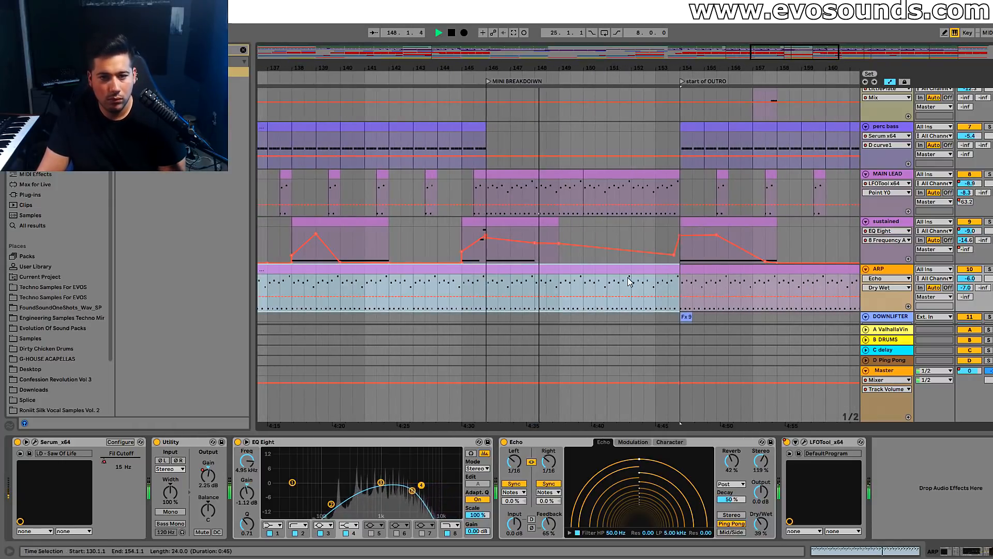
left_click(897, 271)
left_click_drag(682, 272, 689, 273)
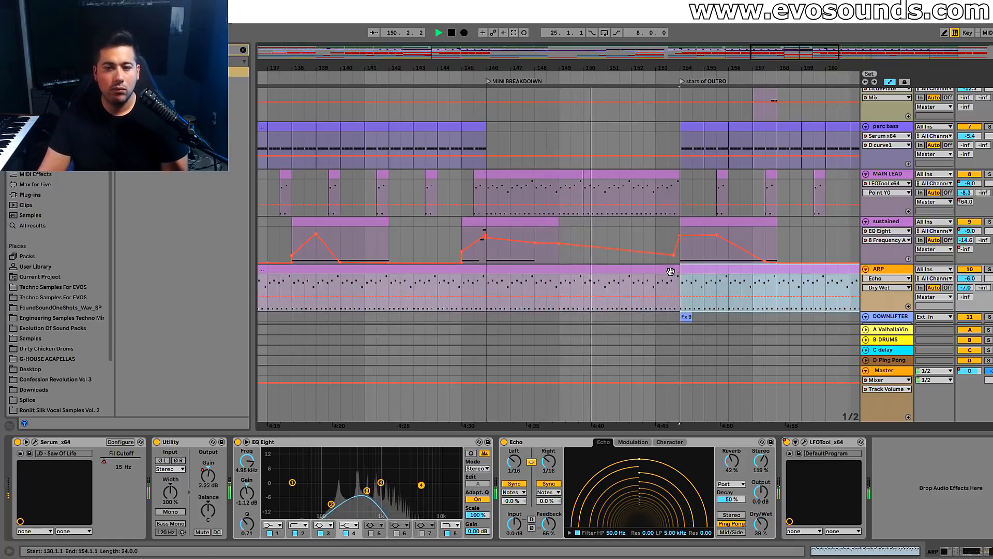
Select the MAIN LEAD clip from bar 150 to 154 and review the tracks while playback runs into the outro
left_click(663, 175)
left_click_drag(682, 68, 524, 63)
scroll(718, 183, "up", 5)
scroll(624, 213, "down", 4)
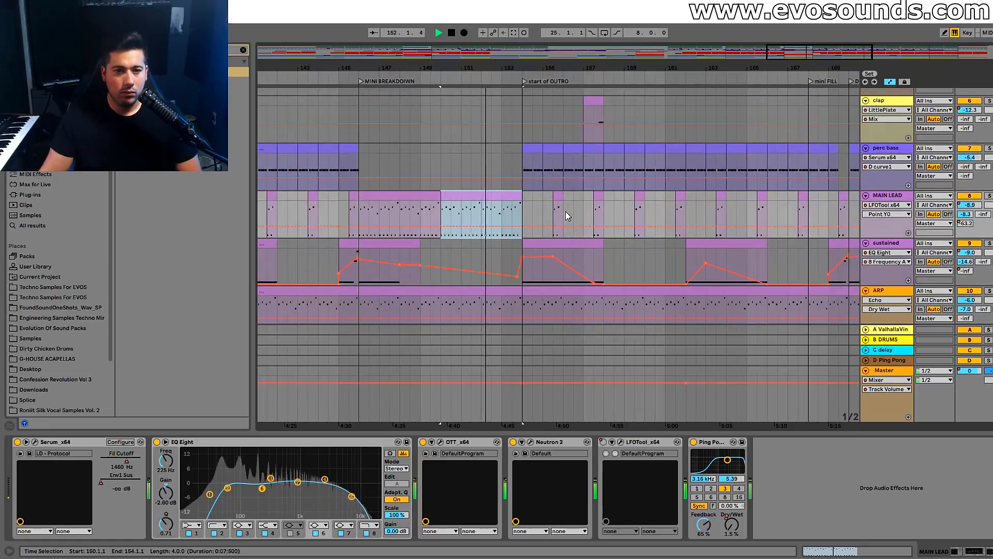
left_click(506, 198)
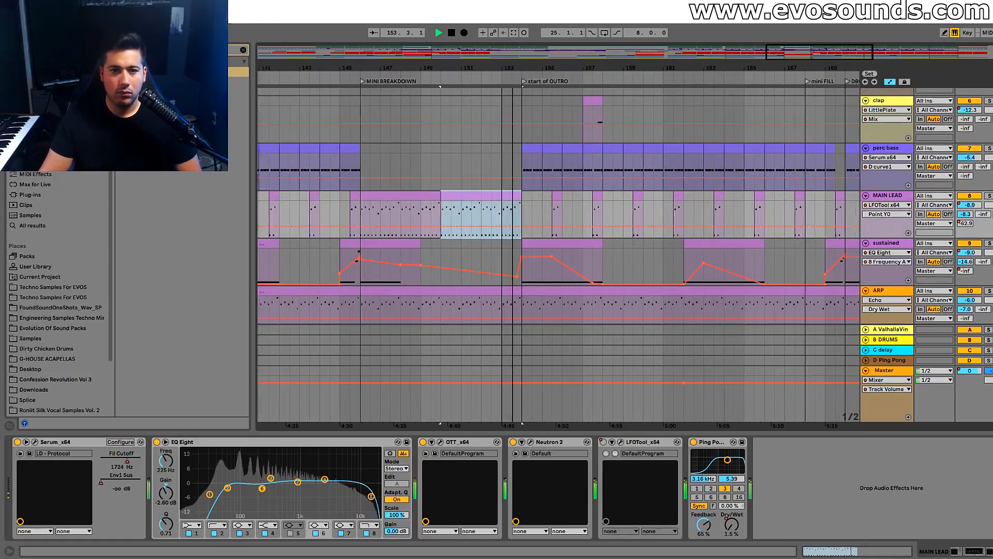
left_click_drag(513, 67, 548, 61)
mouse_move(682, 68)
left_mouse_down()
mouse_move(667, 62)
mouse_move(683, 69)
left_mouse_up()
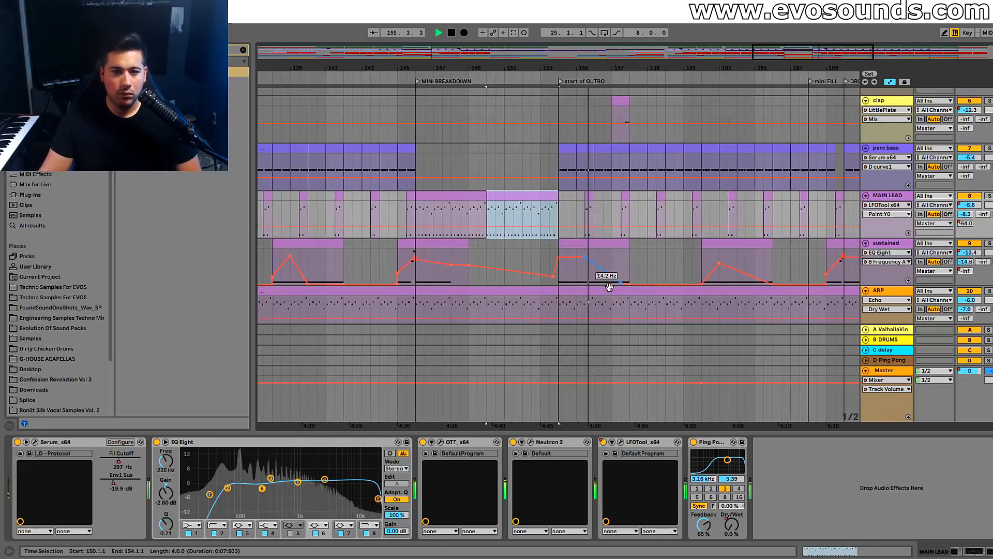
Clear the ARP's first eight bars at the start of OUTRO so it begins at bar 162, and play from bar 152
left_click(573, 292)
left_click_drag(560, 294, 704, 294)
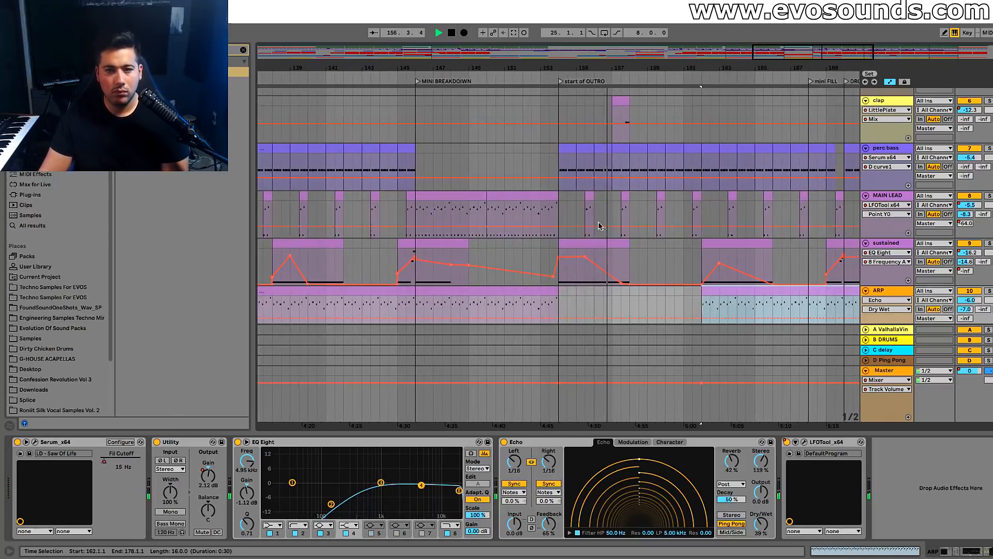
left_click(513, 184)
left_click(527, 162)
key("space")
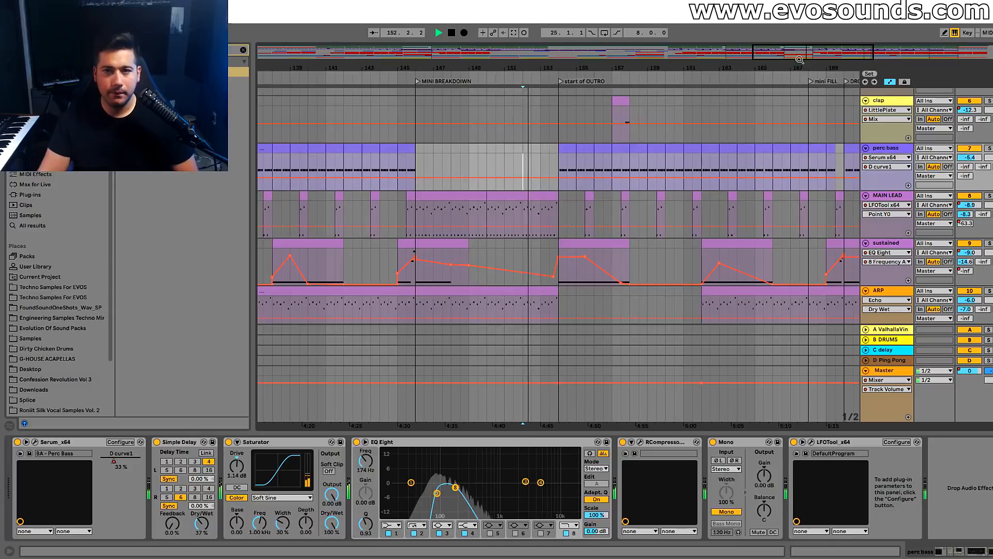
Play into the OUTRO and compare the sustained track's clips and filter automation with earlier sections of the arrangement
key("plus")
left_click_drag(813, 51, 834, 49)
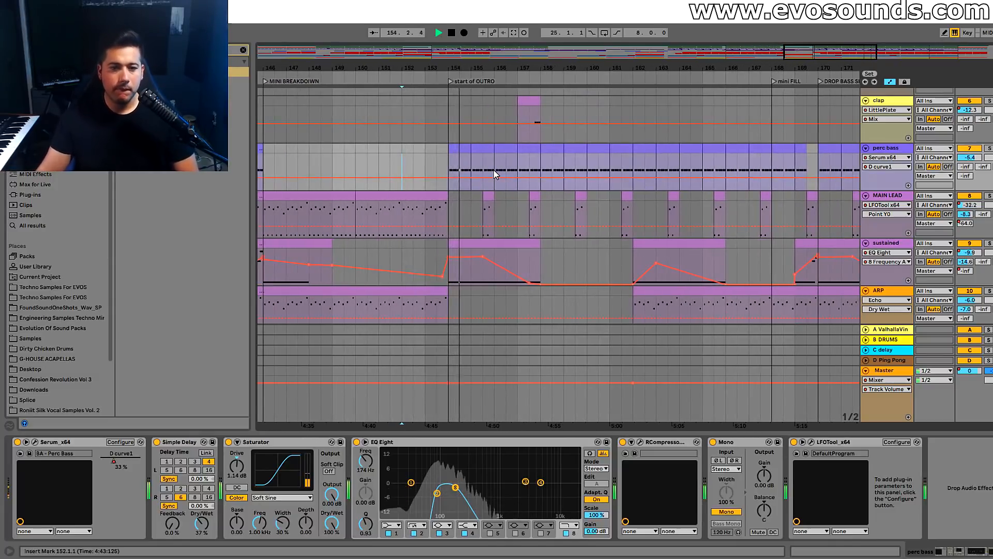
scroll(533, 200, "down", 3)
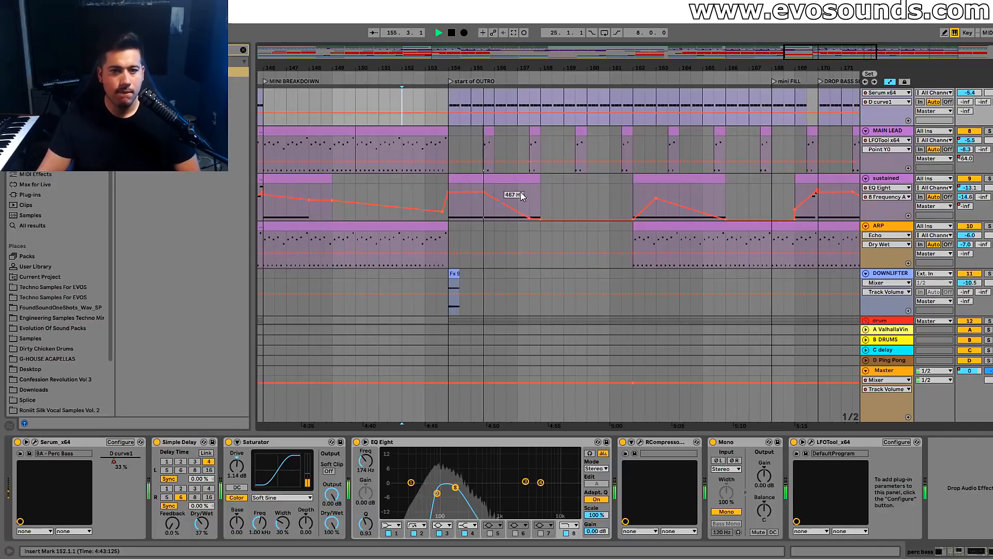
left_click_drag(375, 201, 601, 130)
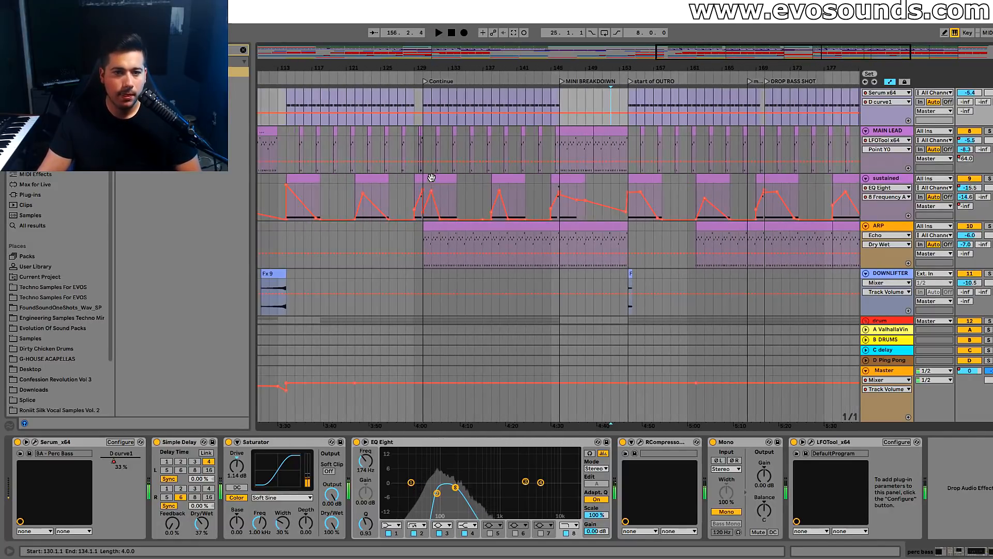
left_click(431, 178)
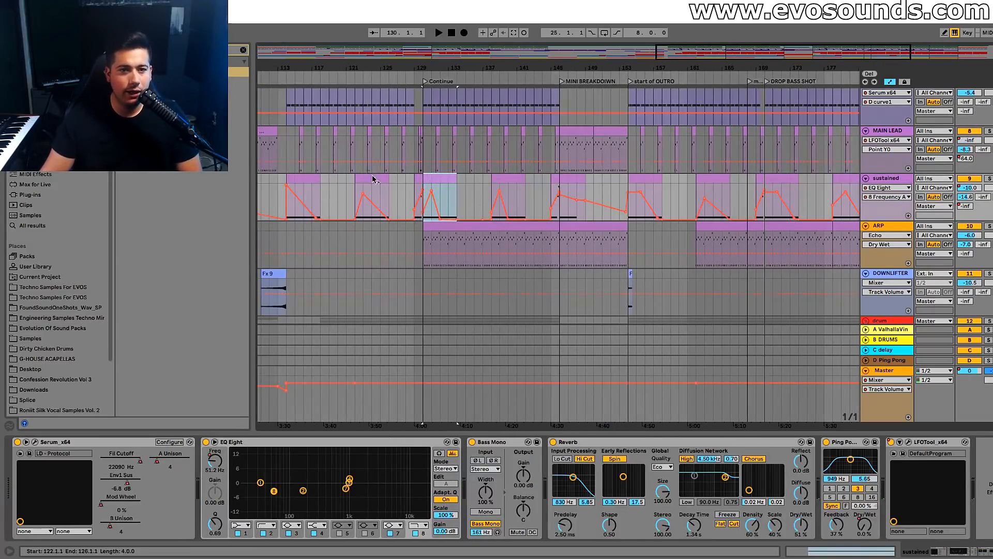
scroll(375, 180, "up", 2)
left_click(300, 211)
left_click(634, 212)
key("space")
left_click(625, 181)
left_click_drag(756, 67, 752, 113)
Copy the sustained clip with its automation from bars 40 to 49 to bar 145 and play the MINI BREAKDOWN
left_click(290, 211)
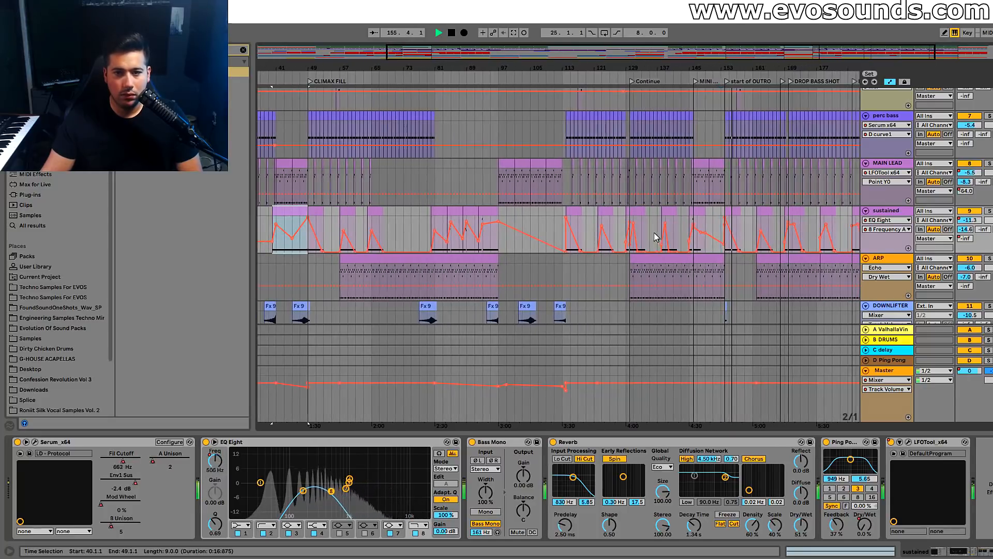
left_click(692, 211)
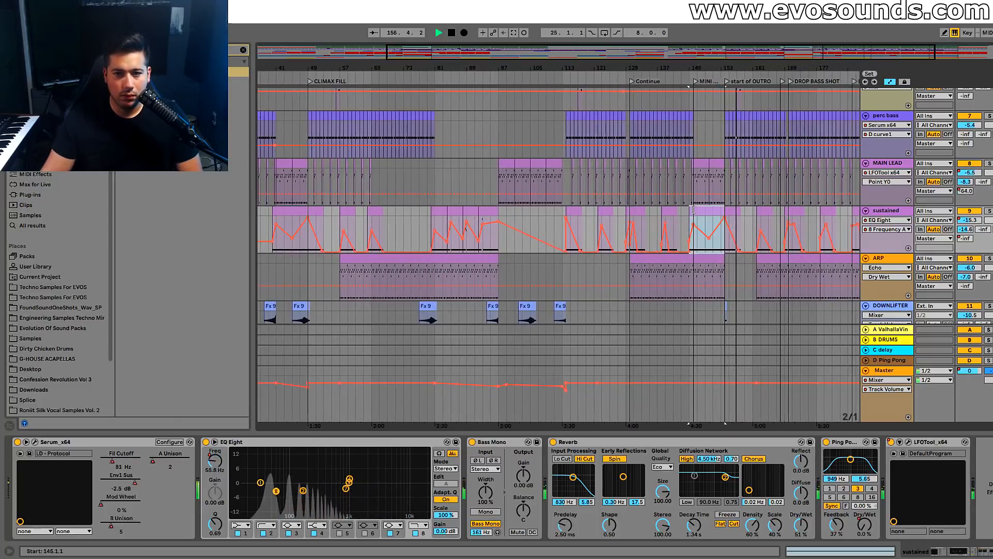
key("space")
key("z")
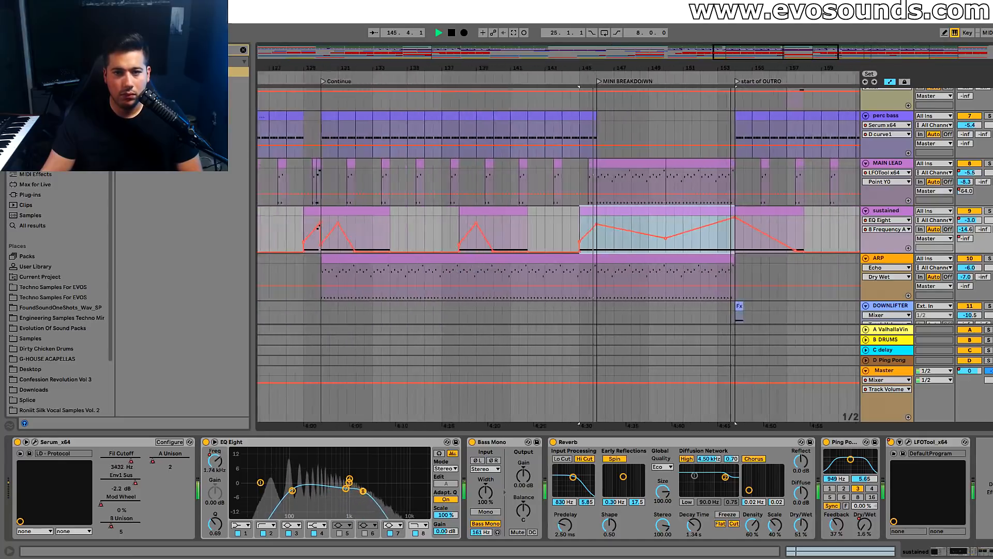
left_click_drag(744, 67, 618, 63)
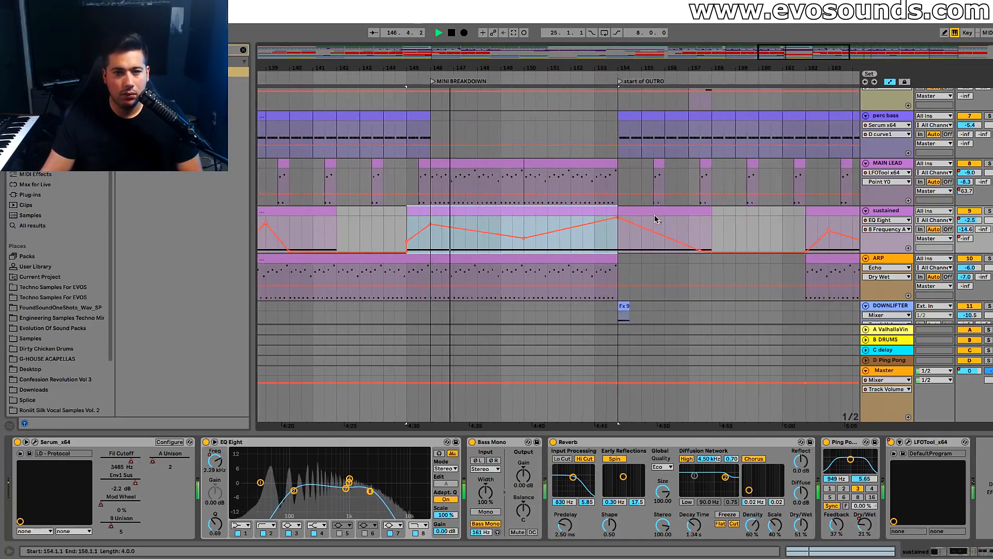
Expand the KICKS group and show the KICK's EQ Eight 8 Frequency automation while playing from bar 145
scroll(509, 233, "up", 5)
left_click(418, 160)
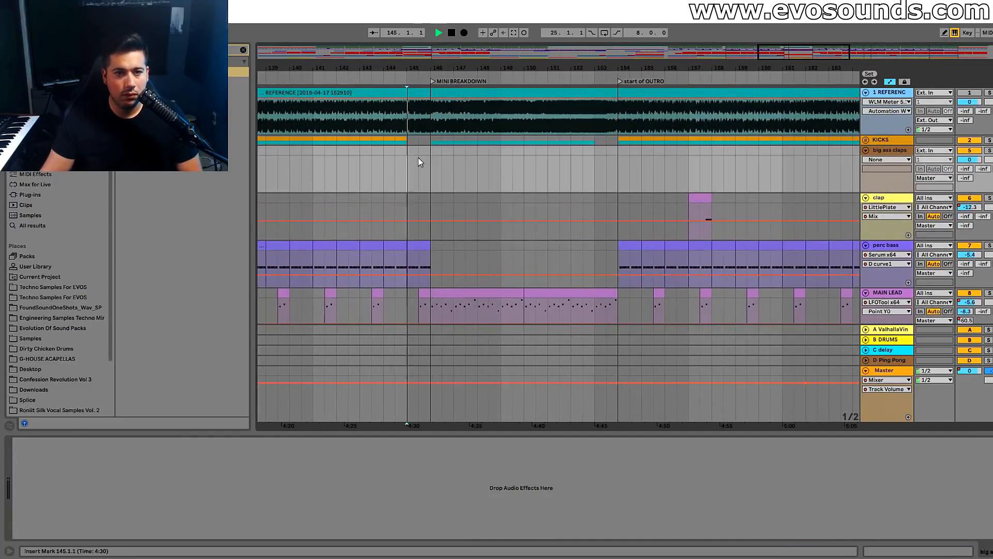
left_click(866, 140)
left_click(881, 226)
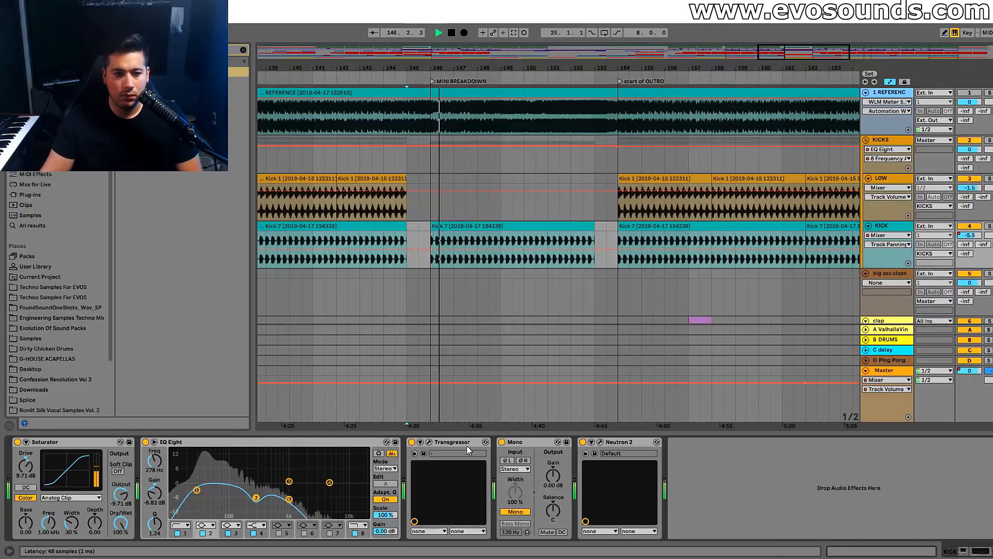
key("space")
key("space")
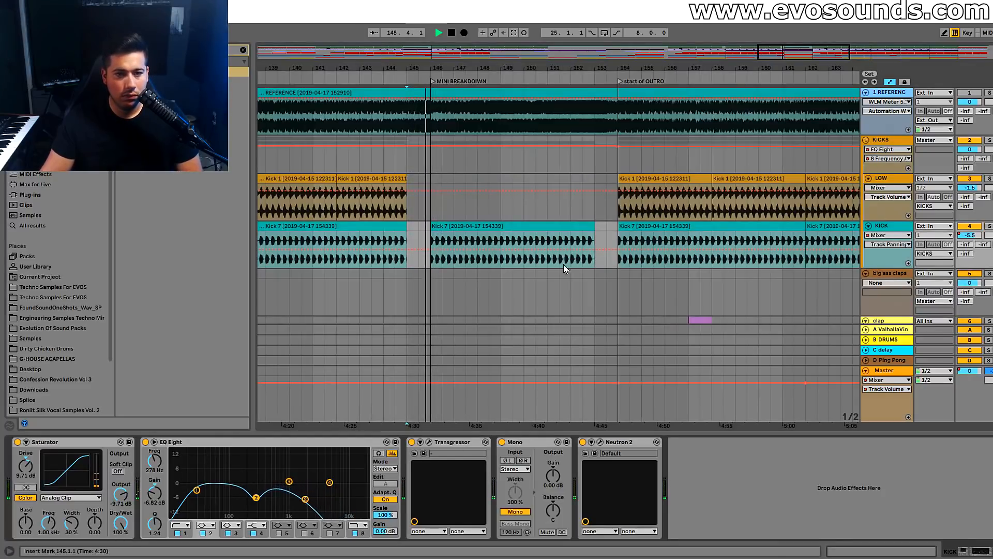
key("space")
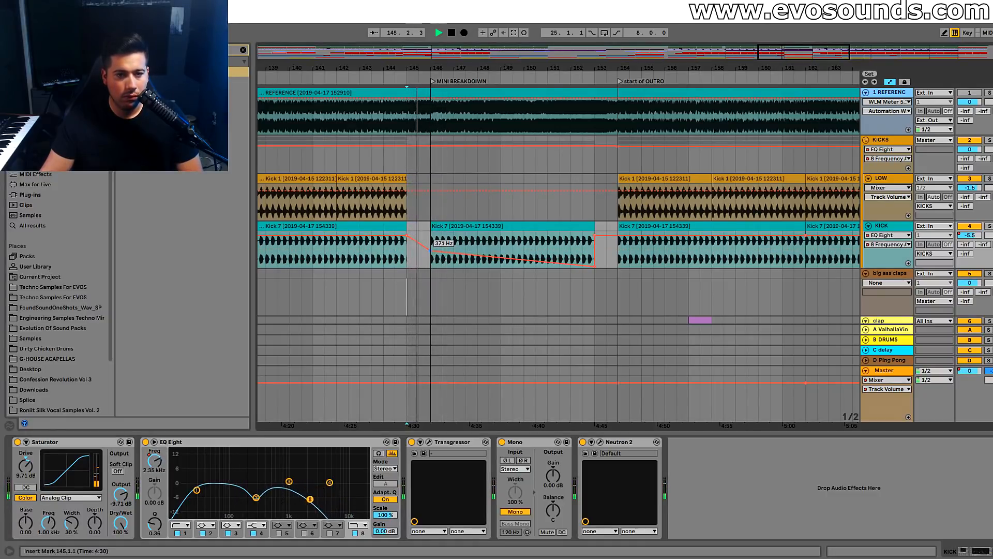
Adjust the KICK's EQ Eight 8 Frequency automation just before the MINI BREAKDOWN and audition the kick soloed from bar 146
left_click(439, 265)
key("space")
key("space")
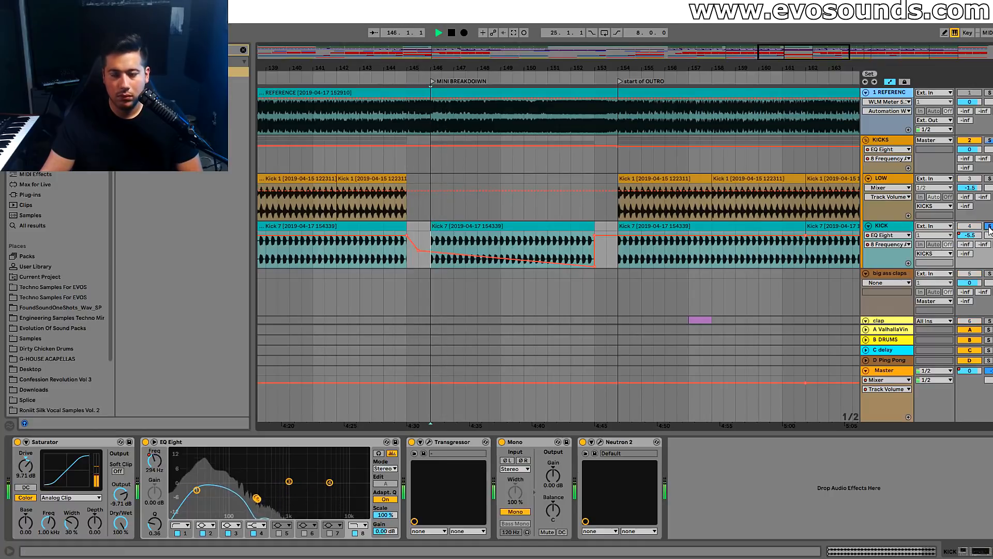
Play all tracks from bar 145 and review the KICK, MAIN LEAD and sustained parts through the MINI BREAKDOWN
scroll(635, 272, "down", 4)
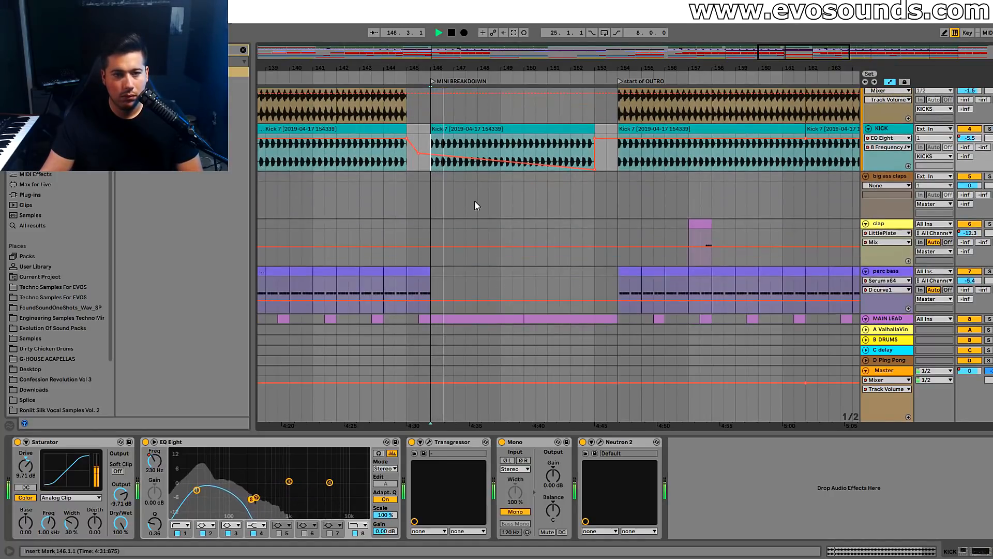
left_click(404, 174)
scroll(547, 219, "down", 2)
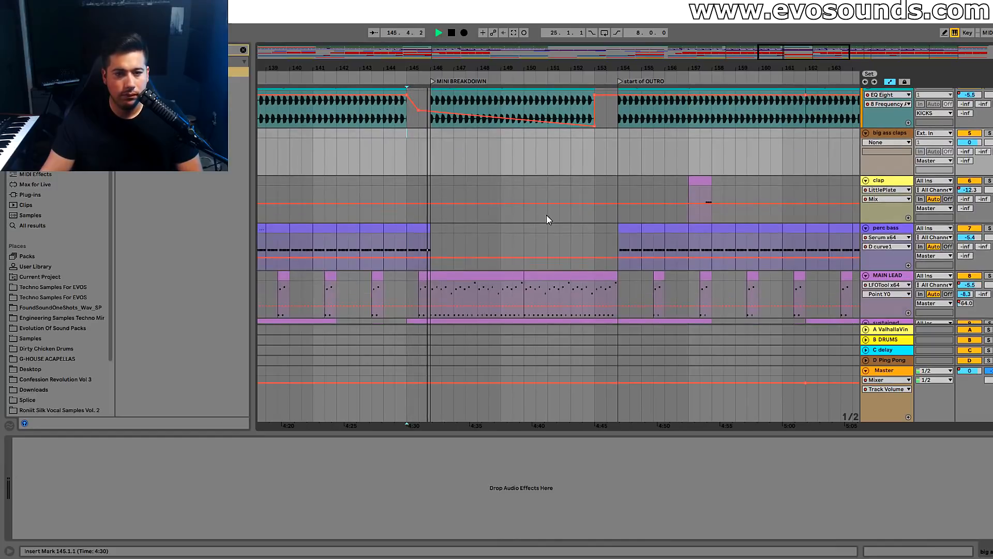
scroll(753, 228, "down", 3)
left_click(610, 219)
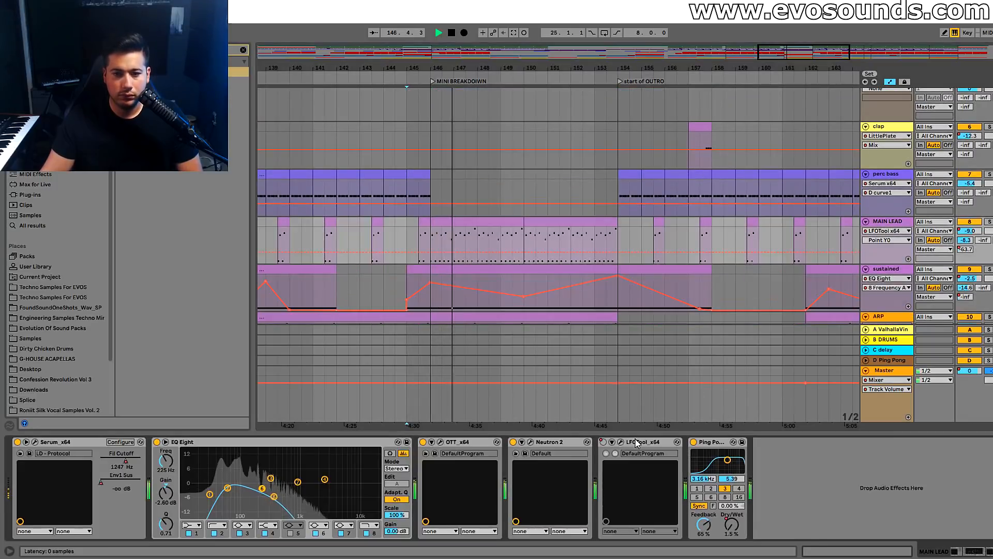
scroll(553, 207, "up", 5)
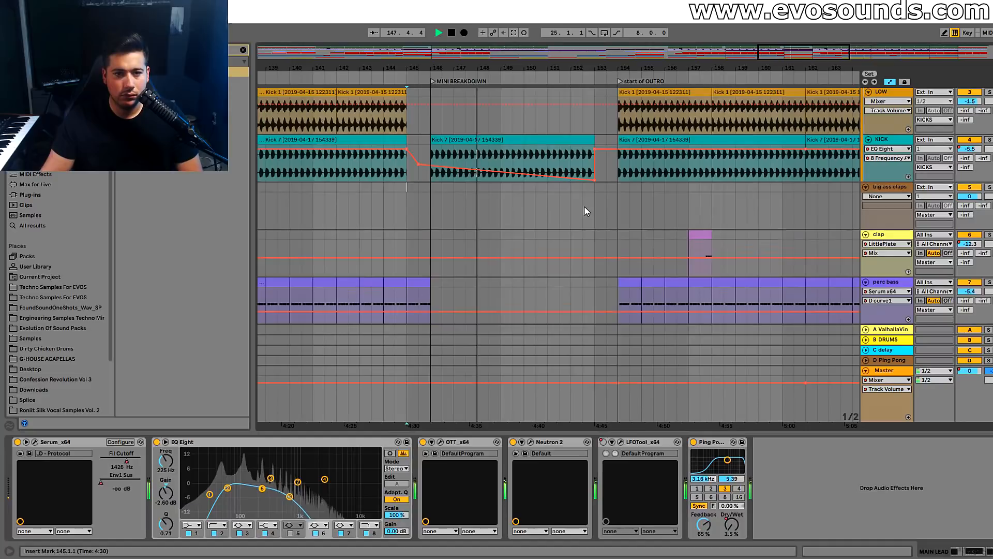
scroll(586, 208, "down", 6)
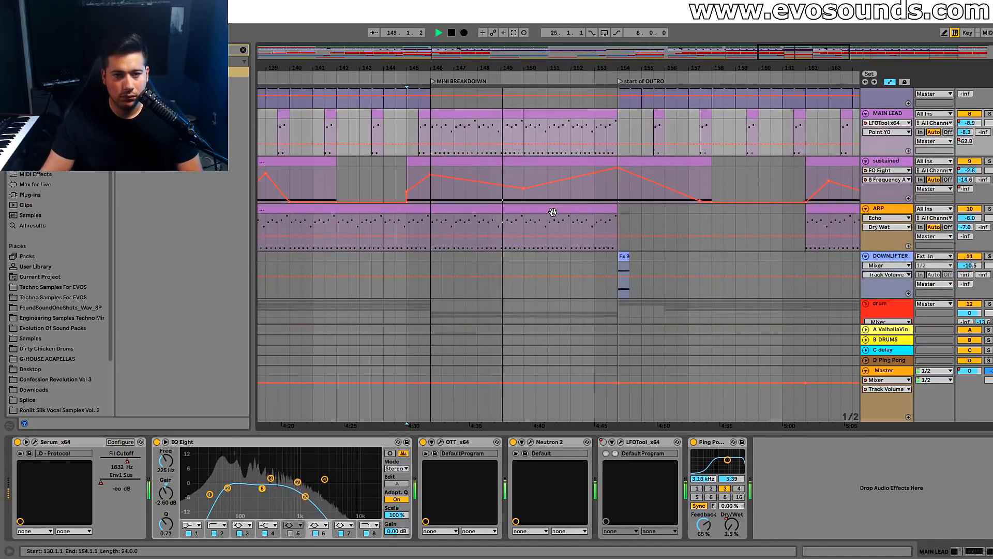
Shorten the ARP clip so that it ends at bar 146, where the MINI BREAKDOWN starts
left_click(512, 225)
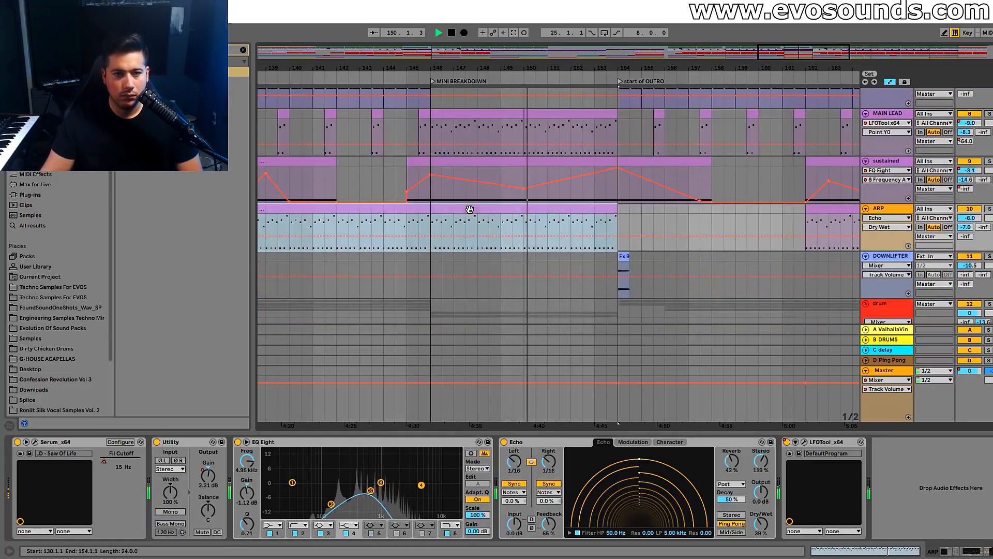
left_click(406, 160)
key("space")
key("space")
left_click_drag(616, 210, 433, 214)
scroll(434, 221, "up", 3)
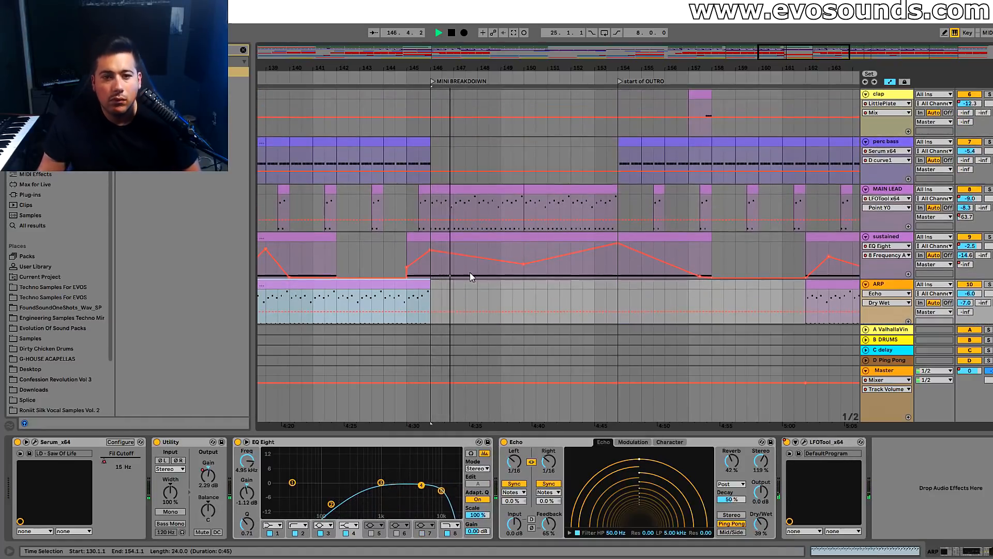
Lower the sustained track's EQ Eight 8 Frequency breakpoint at bar 146 to about 2.14 kHz and play from just before it
left_click(725, 260)
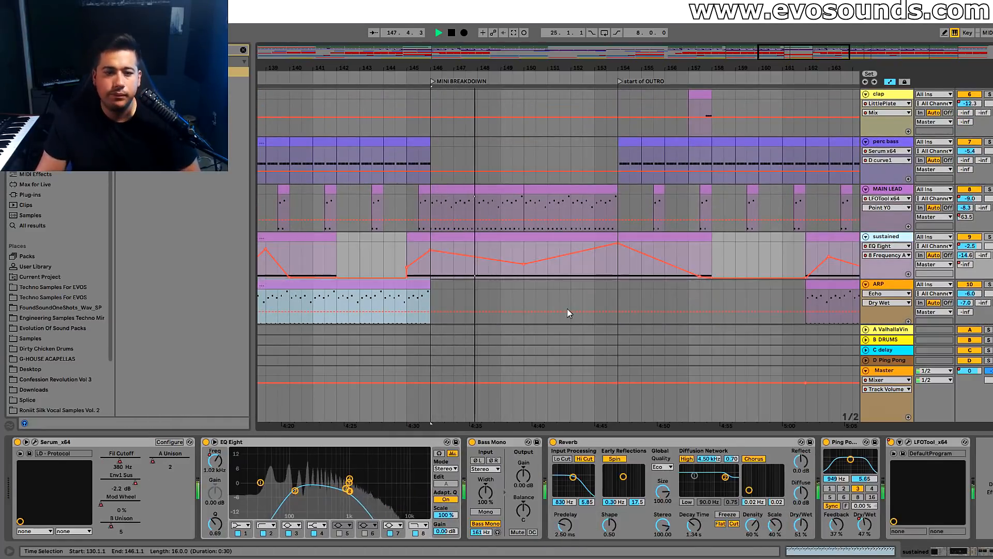
left_click_drag(430, 250, 430, 253)
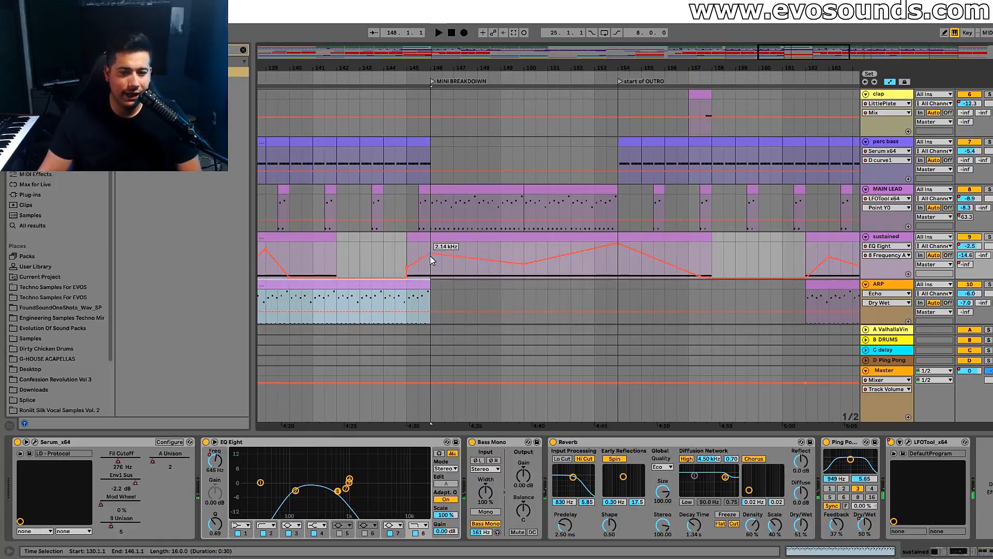
left_click(395, 246)
key("space")
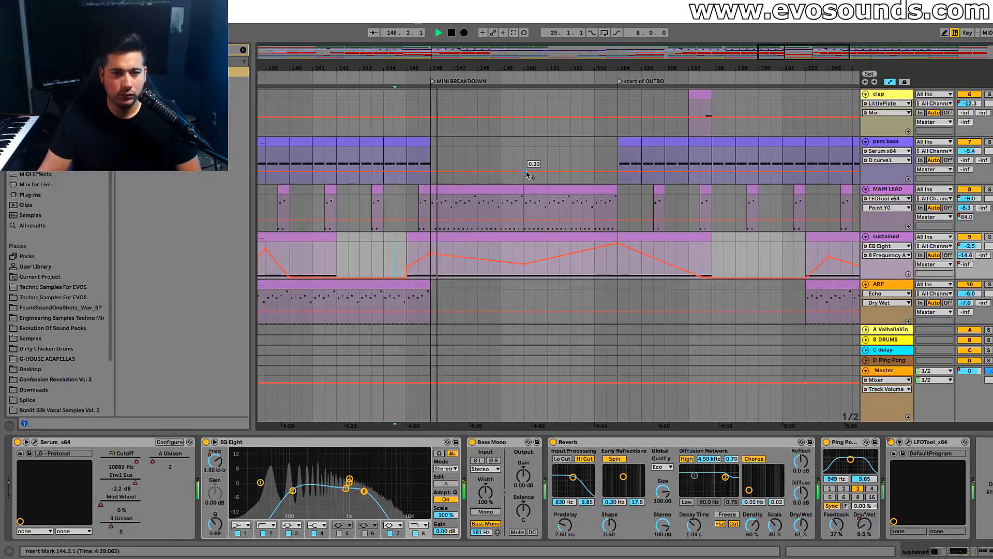
Set the volume of the WHIUTE NOI track with the long sweeps to -18.4 dB during the MINI BREAKDOWN
left_click_drag(523, 207, 432, 207)
mouse_move(787, 60)
left_mouse_down()
mouse_move(790, 50)
mouse_move(800, 60)
left_mouse_up()
scroll(649, 212, "down", 15)
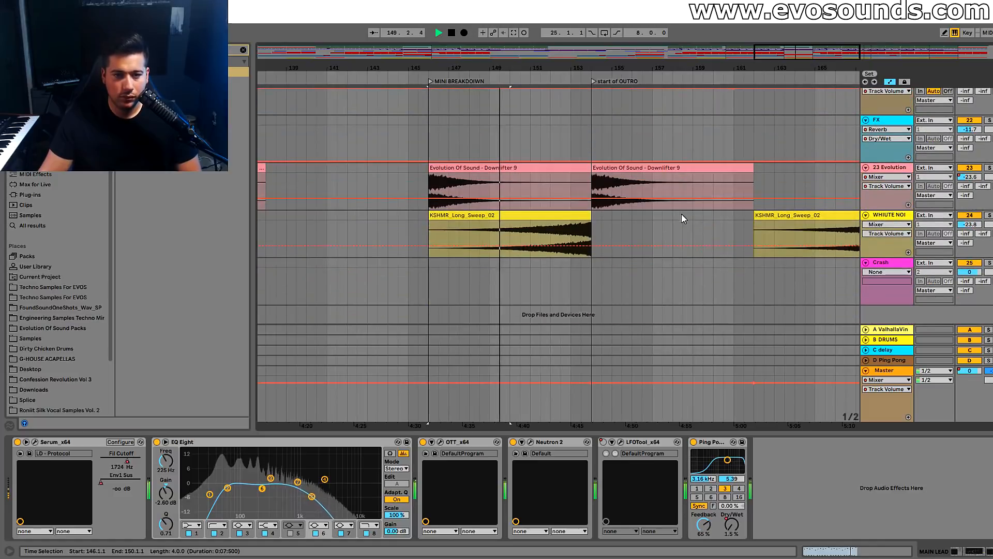
scroll(682, 213, "down", 1)
left_click_drag(970, 218, 970, 200)
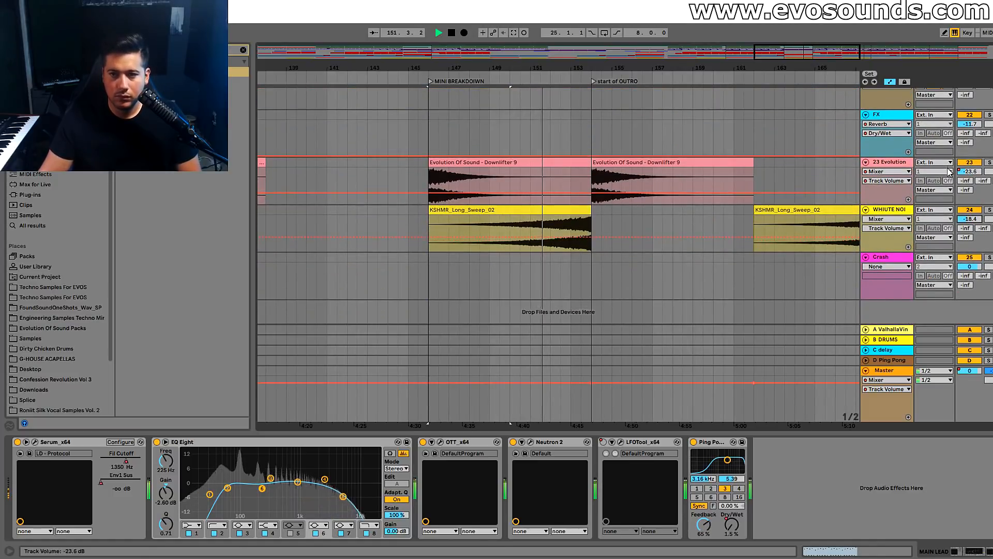
Inspect the Downlifter 9 clip at the start of OUTRO and the Master's Endless Smile Intensity automation leading into it
left_click(685, 162)
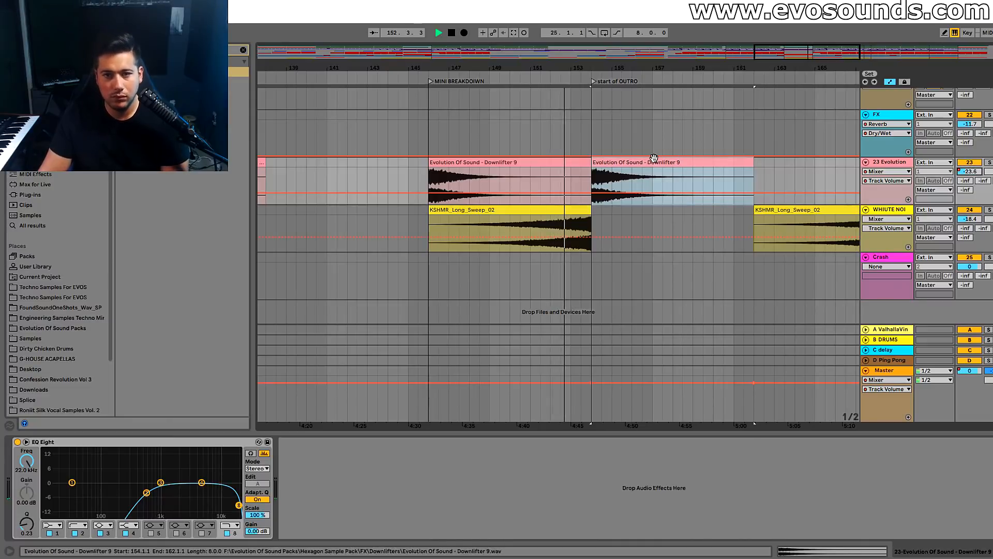
left_click_drag(824, 53, 824, 50)
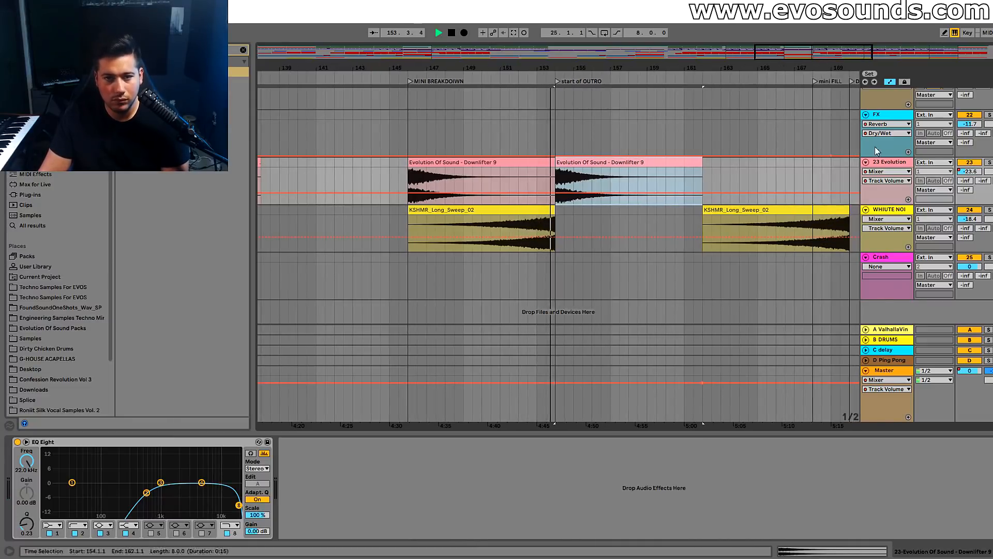
scroll(705, 200, "up", 5)
left_click(502, 385)
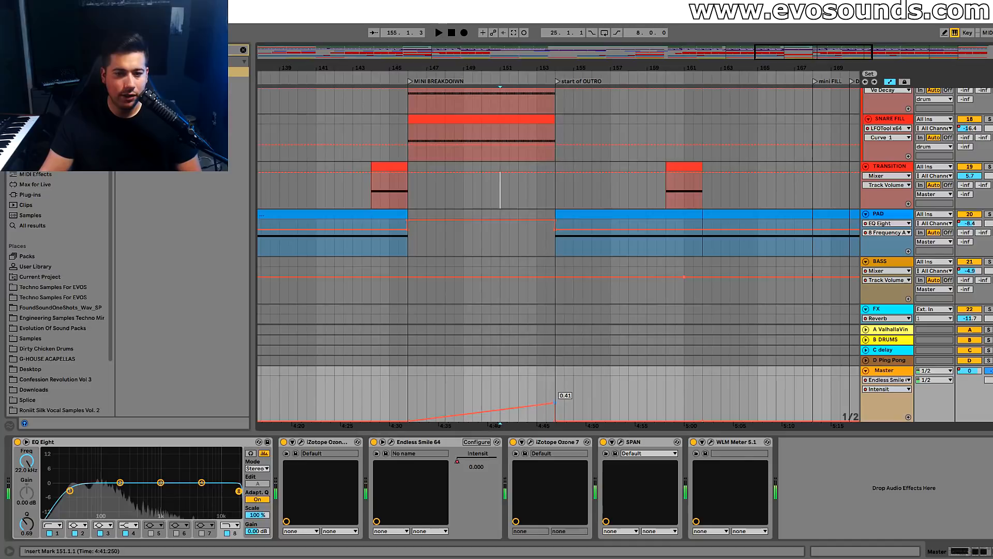
scroll(552, 395, "up", 10)
scroll(810, 212, "up", 3)
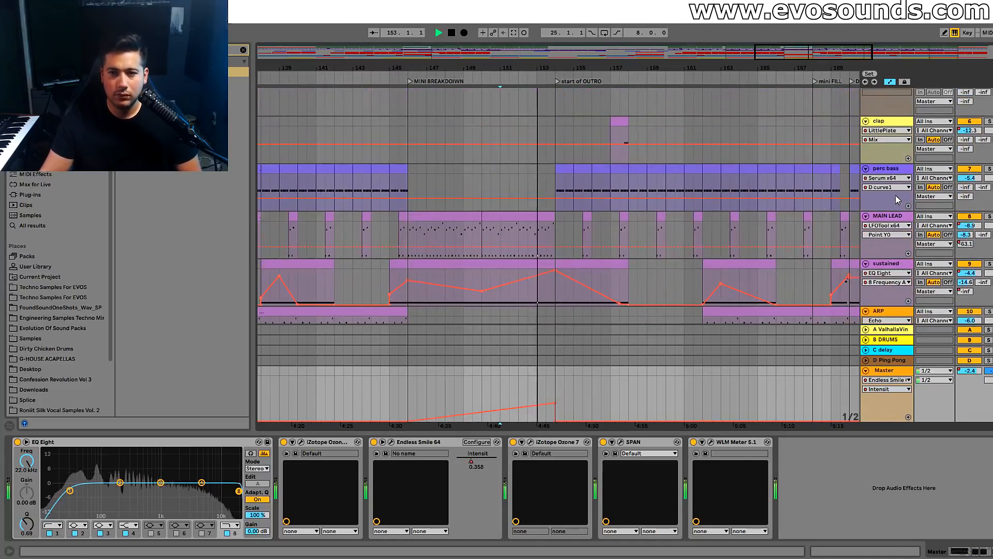
Show the MAIN LEAD's EQ Eight 2 Frequency automation and play from bar 145 into the MINI BREAKDOWN
left_click(838, 236)
left_click(227, 487)
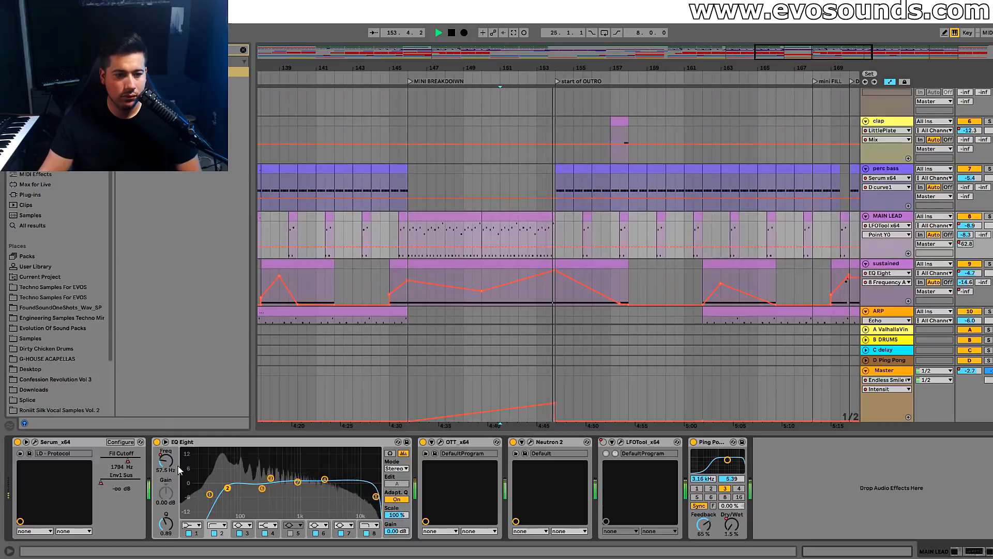
left_click(403, 250)
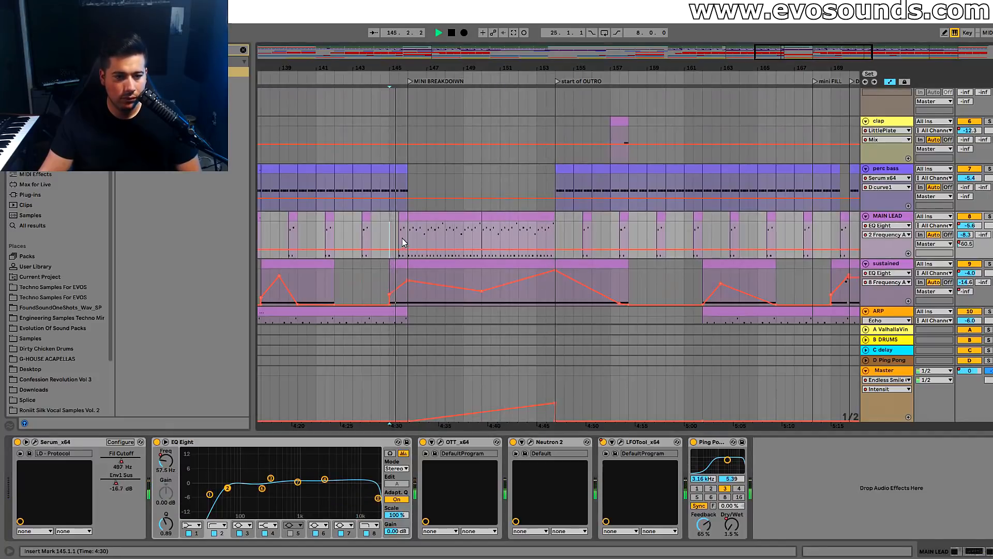
key("minus")
key("minus")
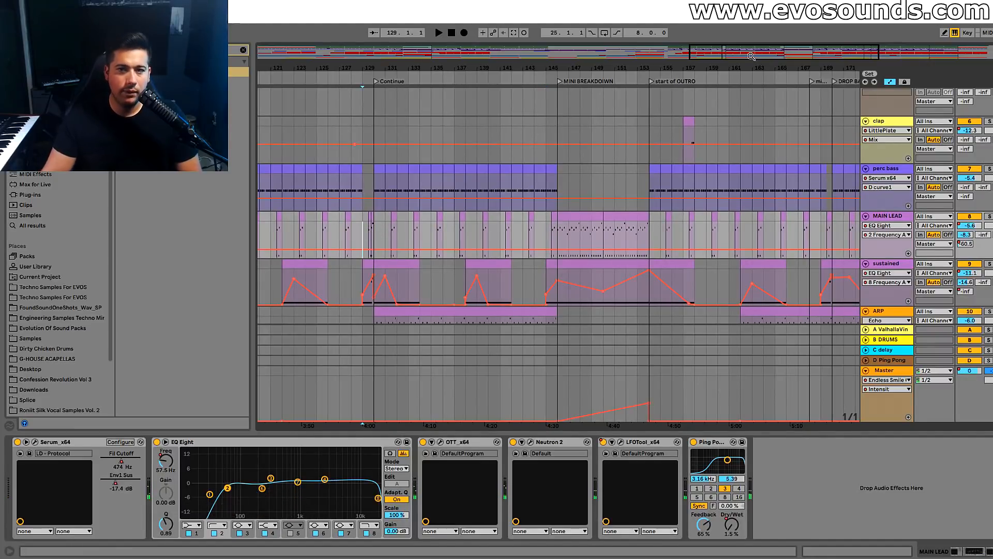
Raise the MAIN LEAD's EQ Eight 2 Frequency automation from about bar 115 onward to 185 Hz and play from there
left_click_drag(750, 58, 672, 62)
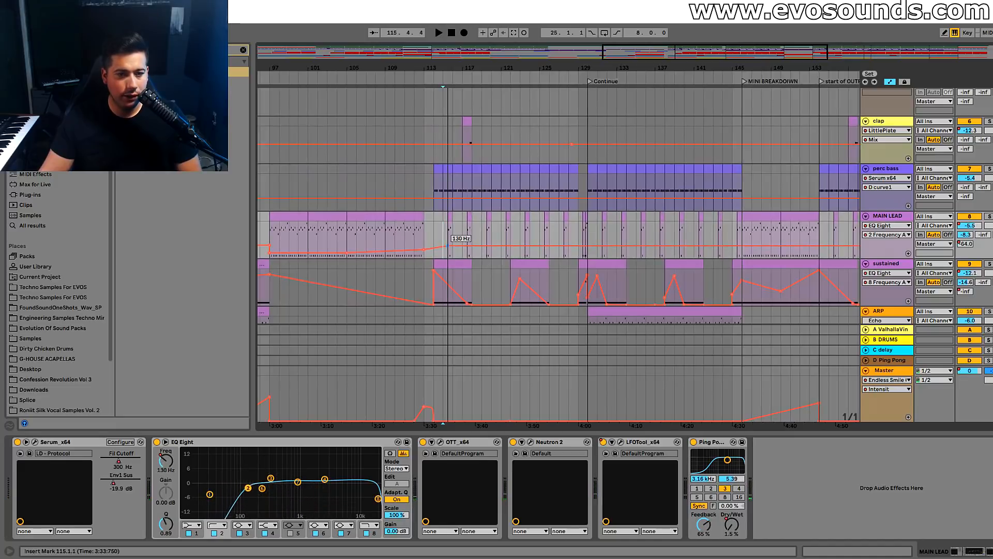
left_click_drag(677, 55, 632, 167)
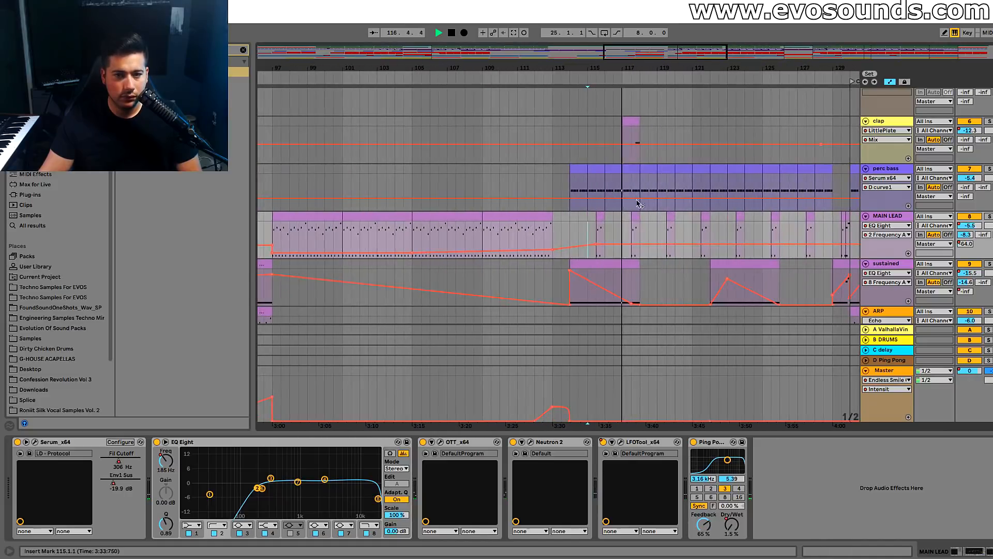
left_click_drag(656, 49, 564, 25)
left_click_drag(740, 47, 481, 250)
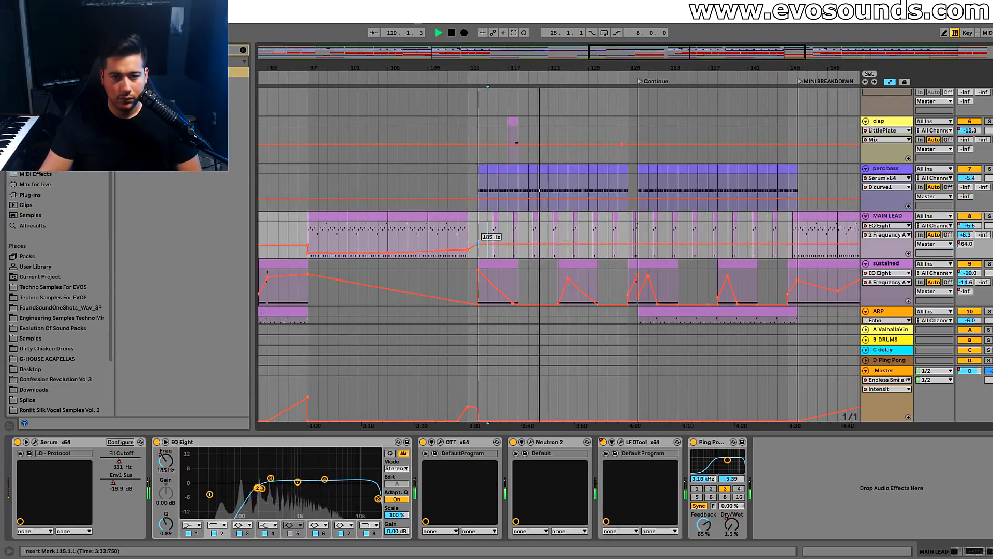
scroll(716, 141, "down", 3)
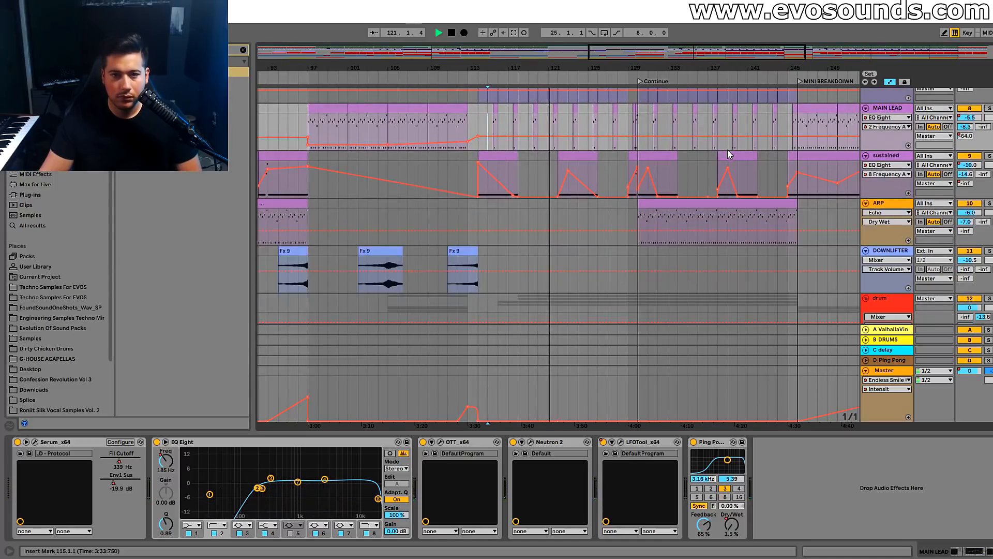
scroll(827, 165, "down", 2)
scroll(867, 176, "down", 2)
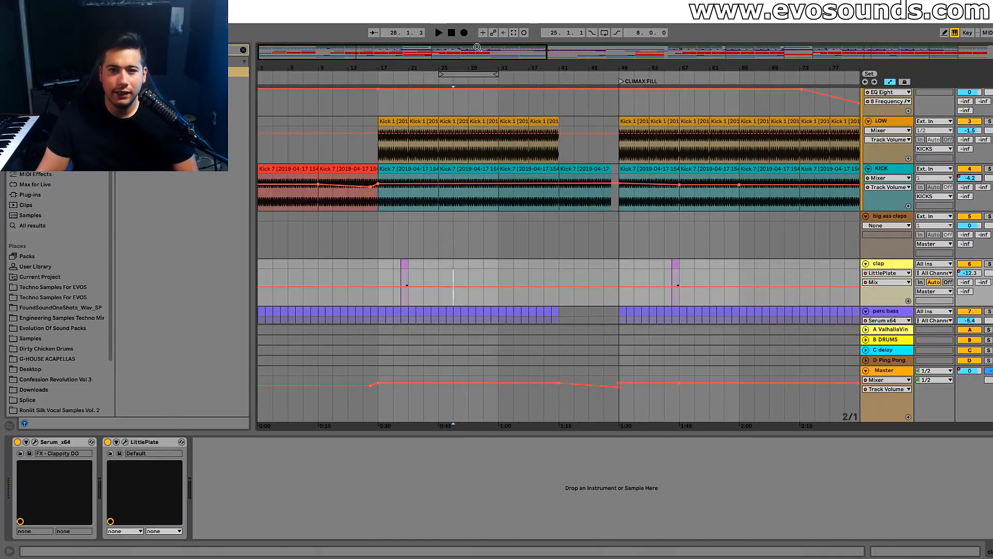
Remove the KICK track's volume breakpoints after bar 81 to even out its level through the outro, and play from bar 161
left_click_drag(477, 48, 580, 48)
left_click(486, 186)
left_click(517, 186)
left_click_drag(465, 49, 504, 48)
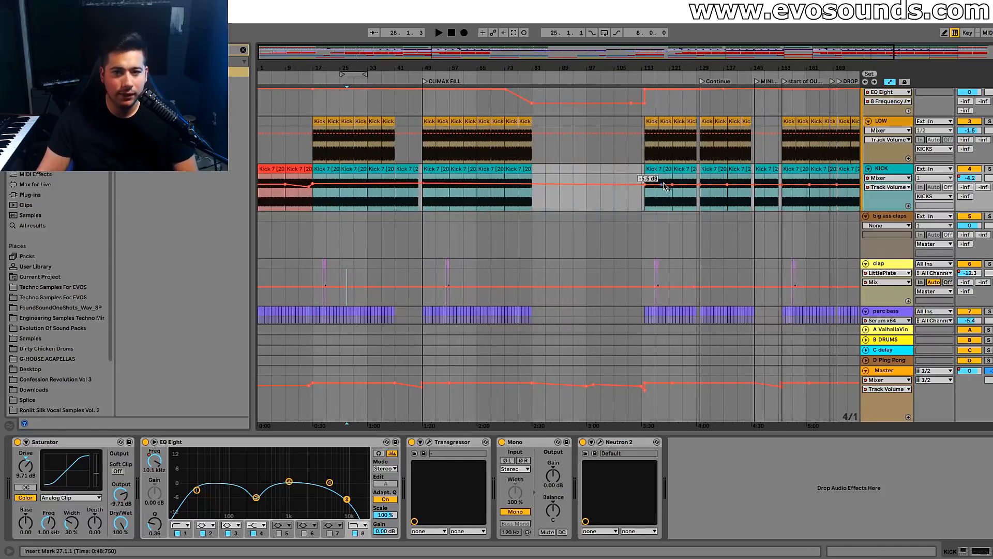
left_click(699, 185)
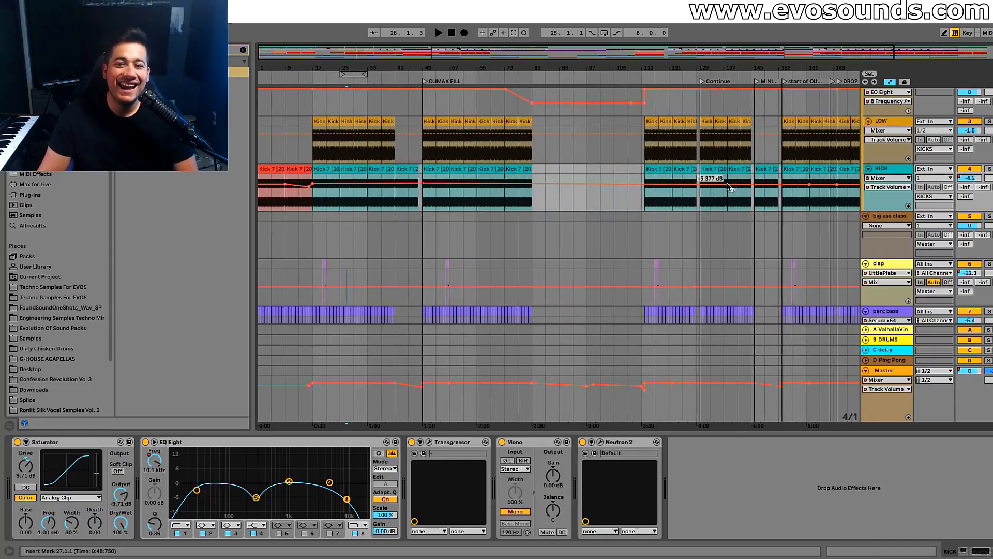
left_click_drag(753, 63, 644, 83)
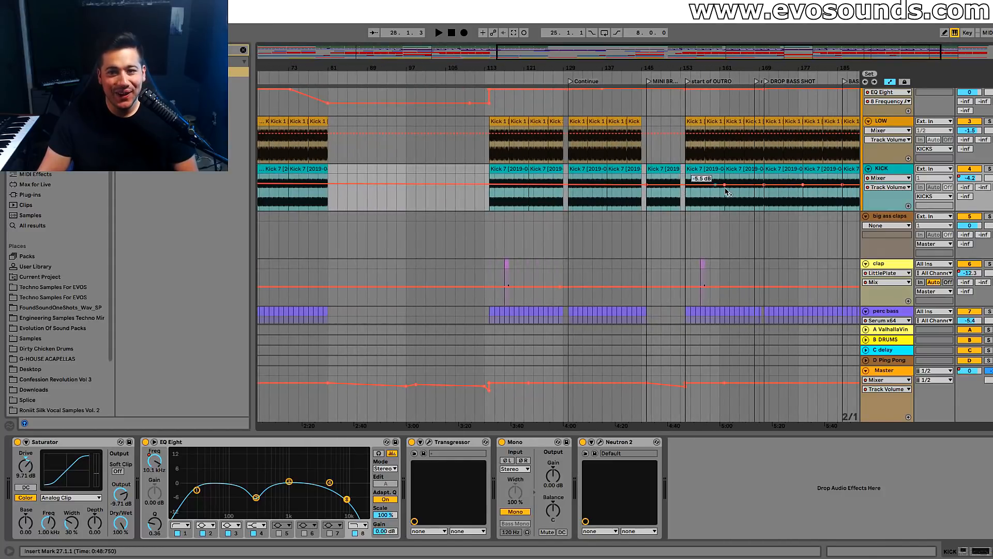
left_click_drag(802, 63, 757, 48)
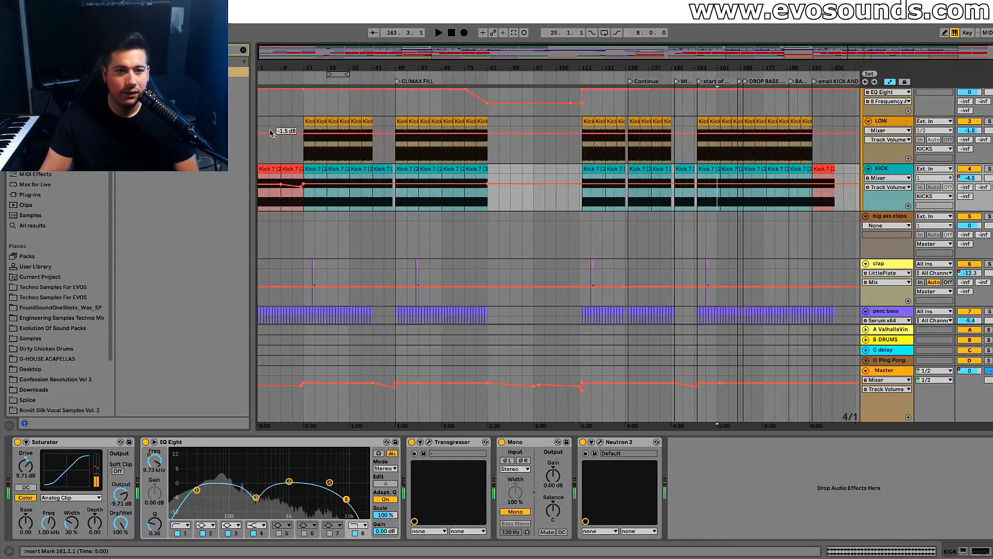
Play the arrangement from bar 1 and show the devices of the 13 Hihat 3 track
left_click(266, 125)
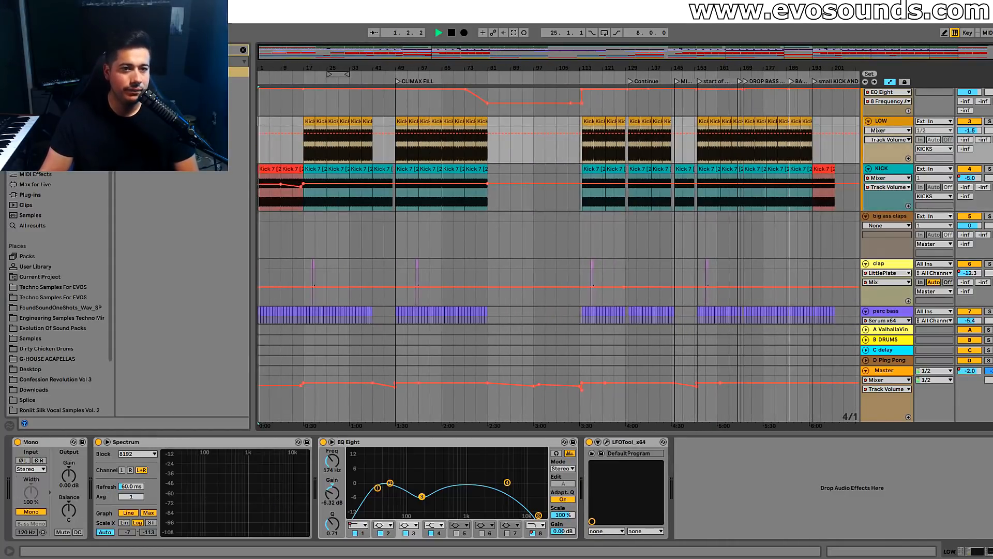
left_click_drag(263, 66, 262, 98)
scroll(336, 160, "down", 10)
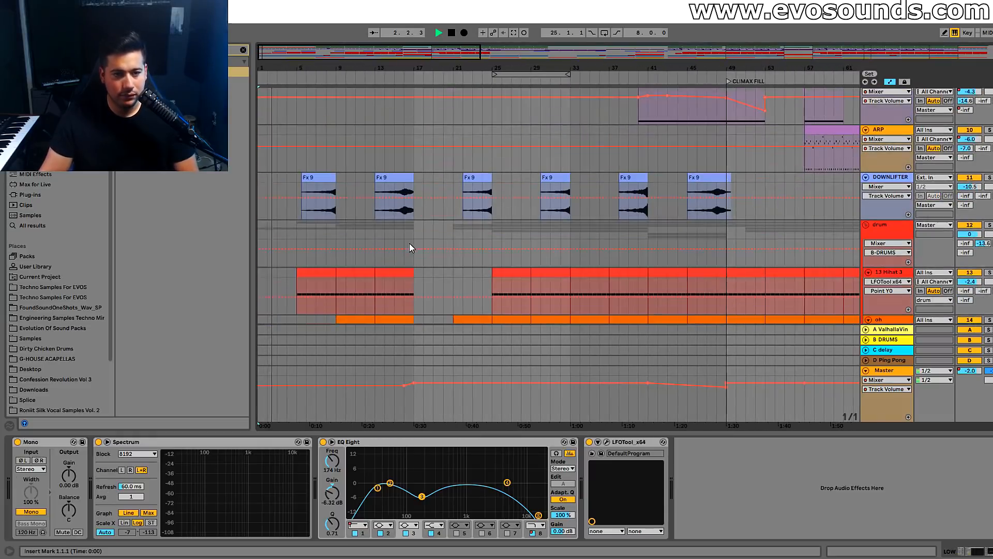
left_click_drag(481, 432, 481, 538)
scroll(413, 326, "down", 8)
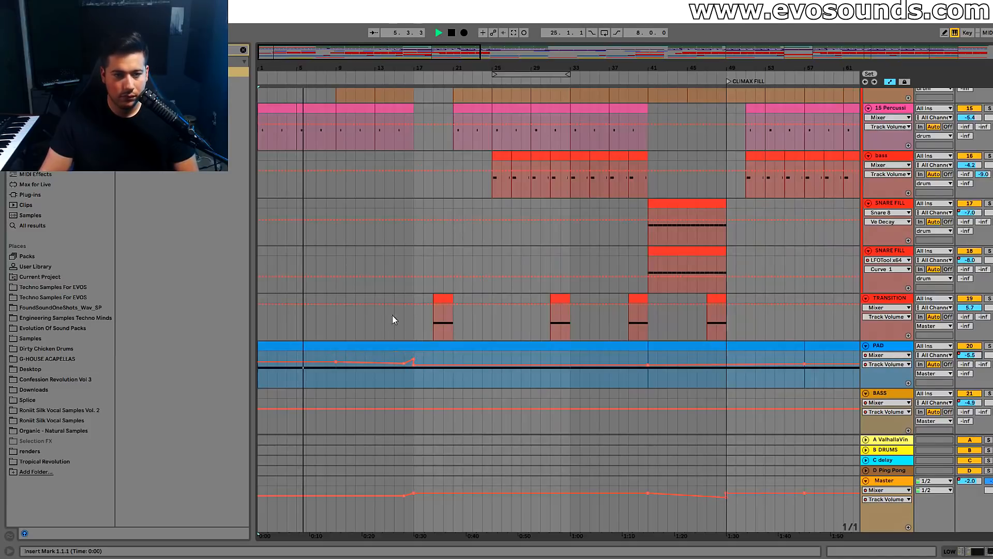
scroll(401, 337, "up", 5)
left_click(889, 188)
double_click(890, 190)
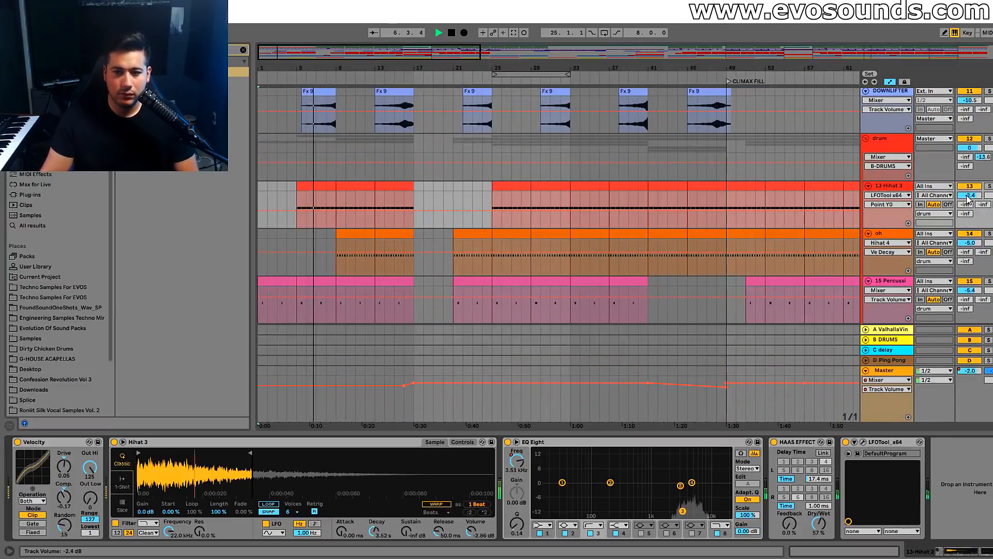
Examine the intro's downlifter, hi-hat, percussion, kick and pad parts during playback up to bar 17
scroll(308, 129, "up", 3)
scroll(336, 150, "up", 5)
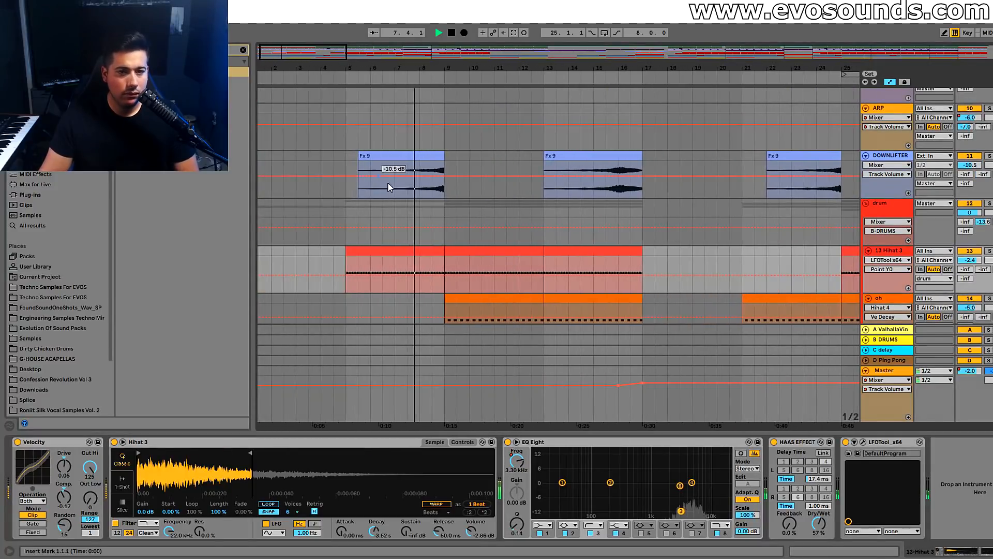
scroll(500, 222, "down", 2)
scroll(499, 224, "up", 2)
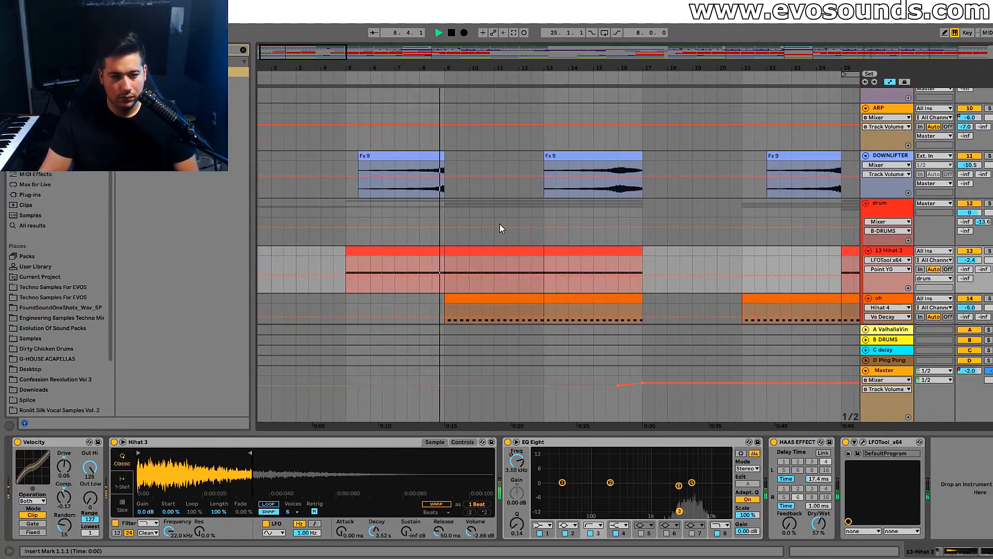
scroll(499, 224, "down", 8)
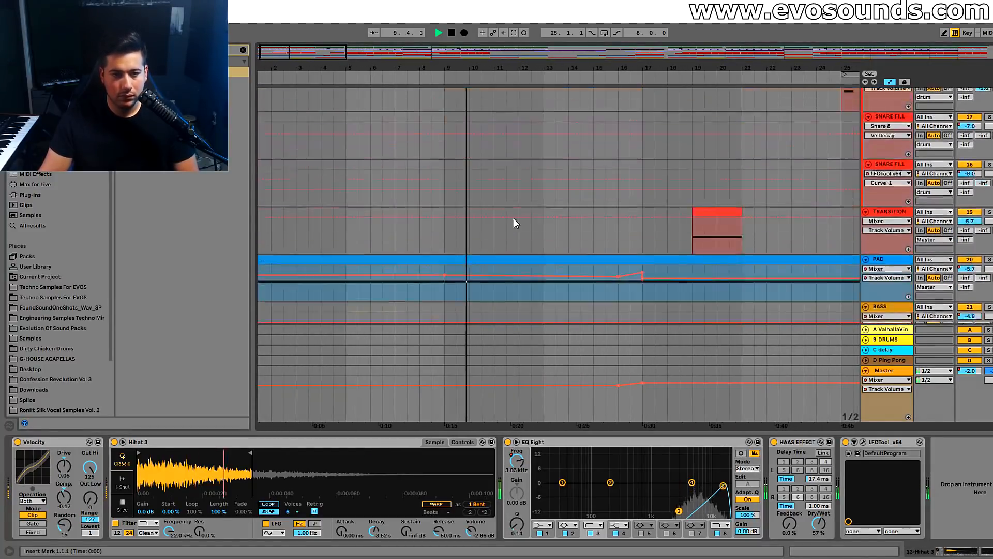
key("ctrl+alt+l")
scroll(600, 333, "up", 8)
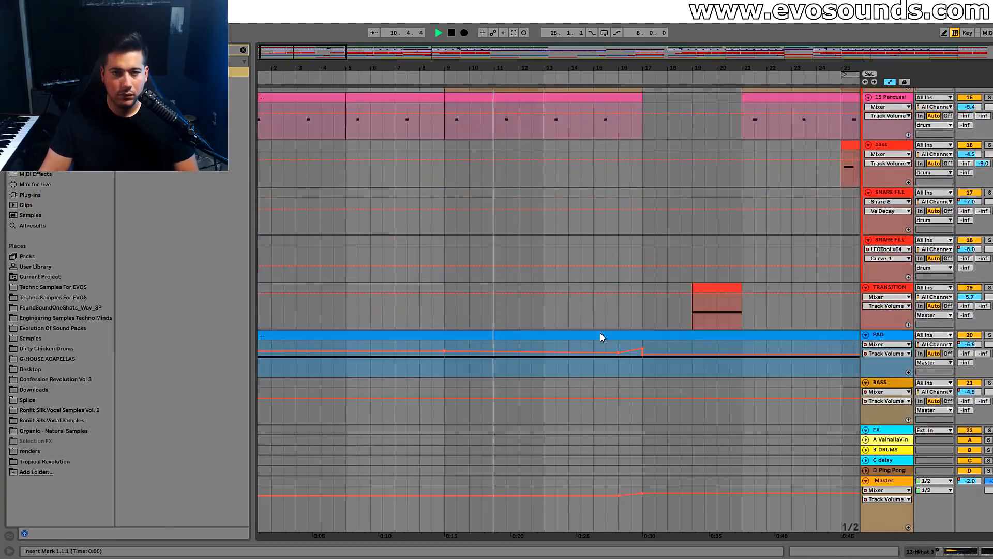
scroll(599, 341, "up", 2)
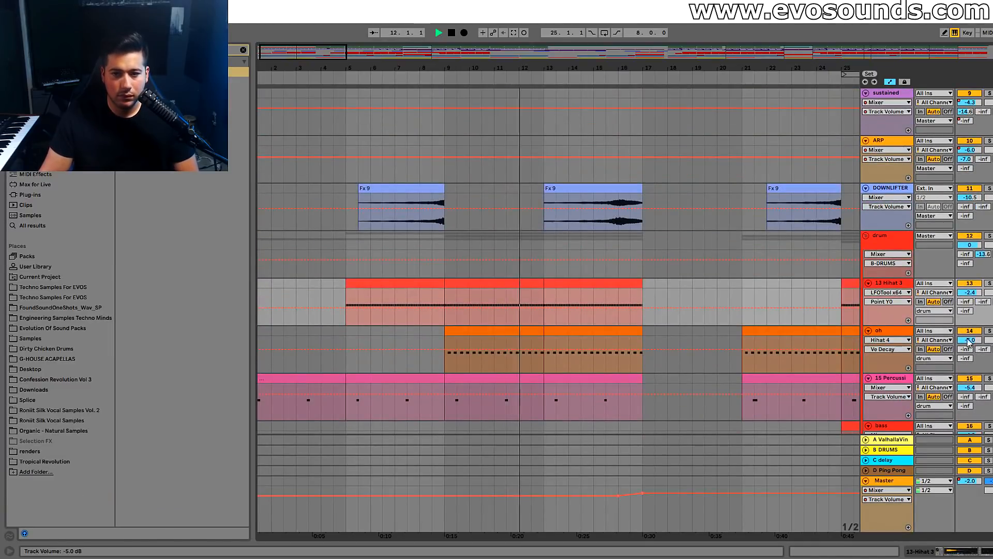
scroll(978, 343, "down", 1)
scroll(914, 309, "up", 2)
scroll(883, 308, "up", 6)
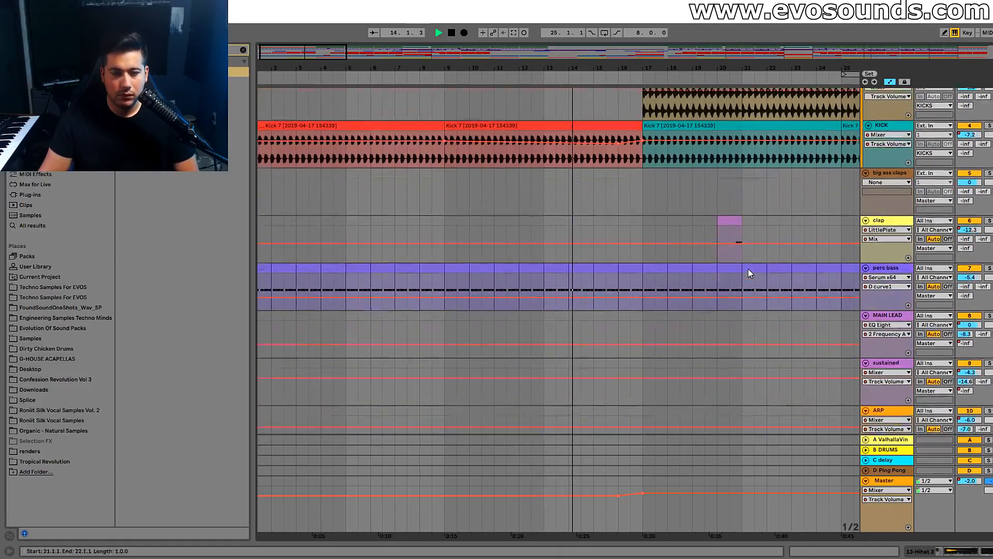
scroll(747, 271, "down", 6)
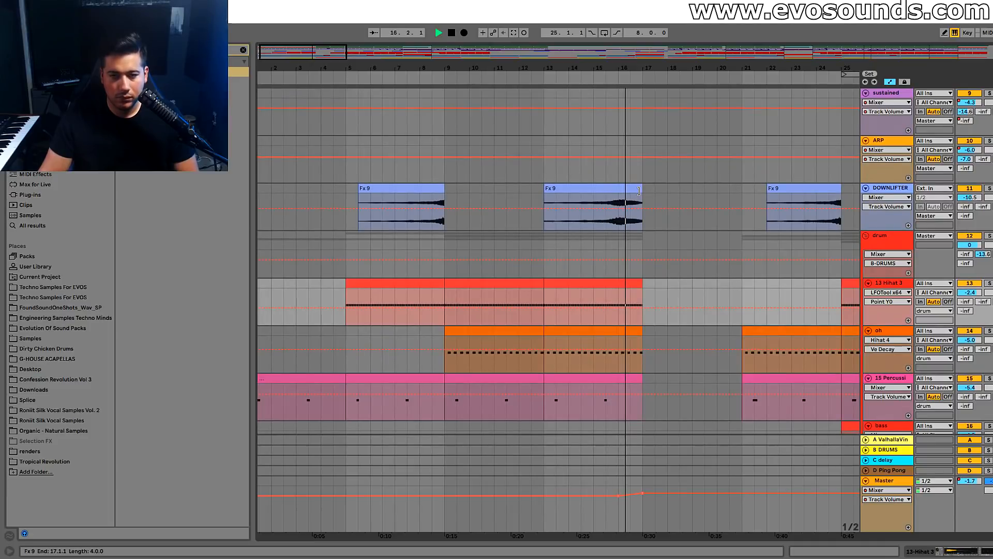
left_click_drag(314, 54, 314, 36)
scroll(483, 171, "up", 3)
scroll(532, 211, "down", 8)
scroll(560, 260, "down", 5)
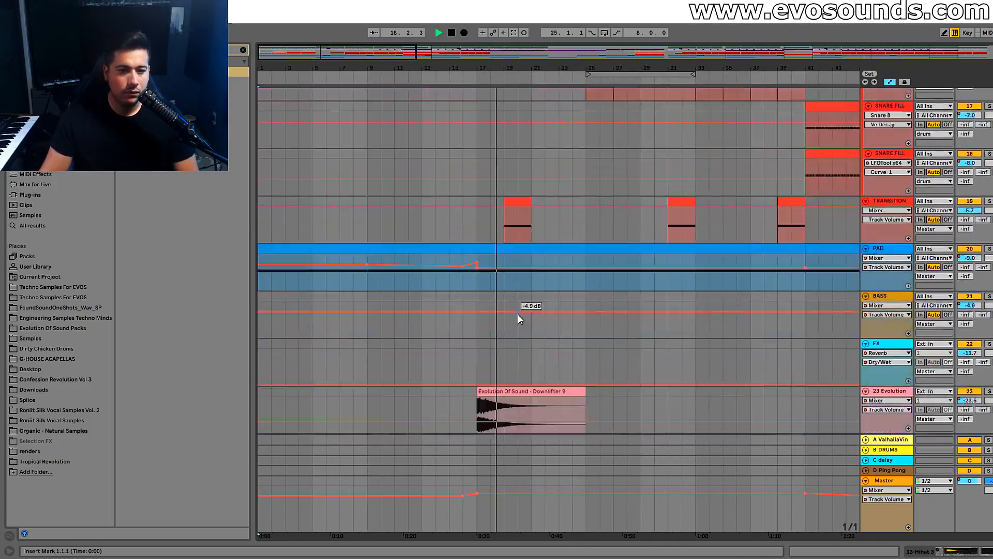
Delete the Downlifter 9 clip that starts at bar 17 on the 23 Evolution track
key("space")
left_click(502, 315)
key("Delete")
key("space")
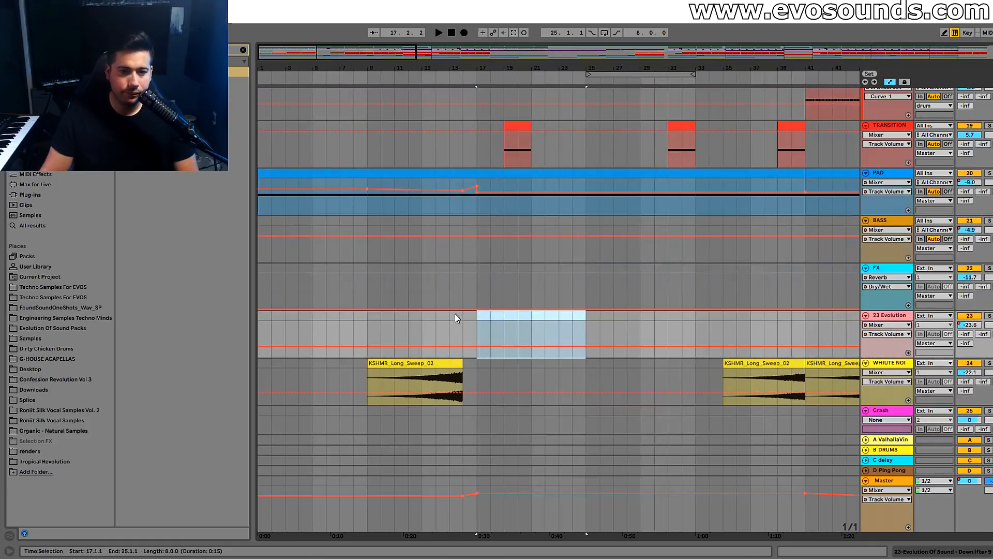
Extend the first KSHMR_Long_Sweep_02 clip to bar 17 and set the WHIUTE NOI track's volume to -19.4 dB
left_click(451, 311)
left_click_drag(463, 363, 476, 366)
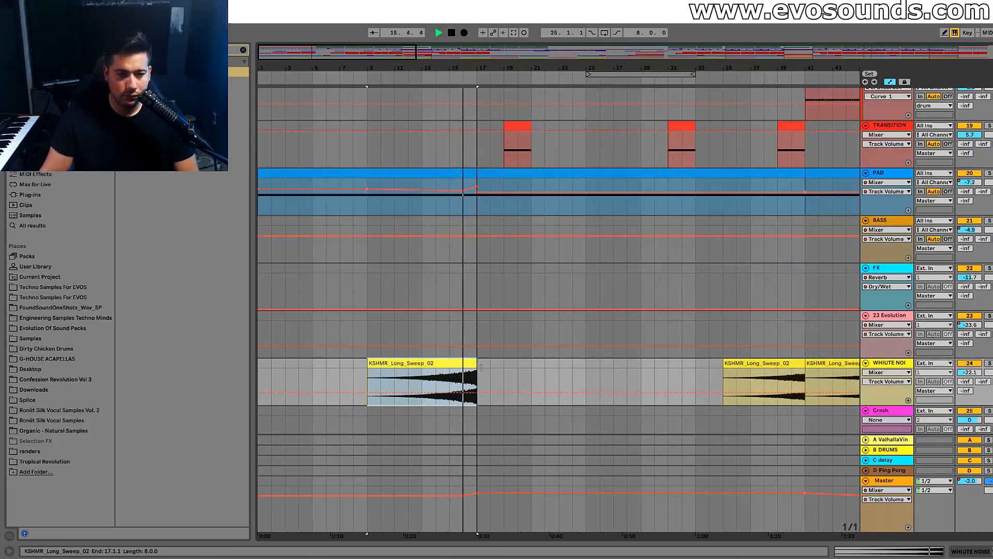
left_click_drag(956, 374, 956, 367)
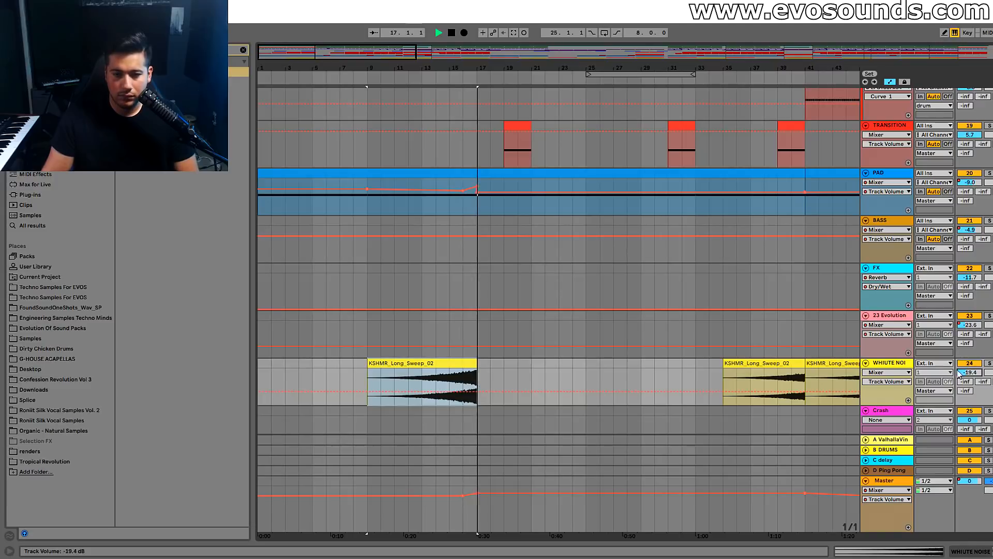
Delete the KSHMR_Long_Sweep_02 clip leading into bar 17 and play the passage from bar 16
key("Delete")
key("space")
left_click(449, 356)
key("space")
key("space")
left_click(458, 355)
key("space")
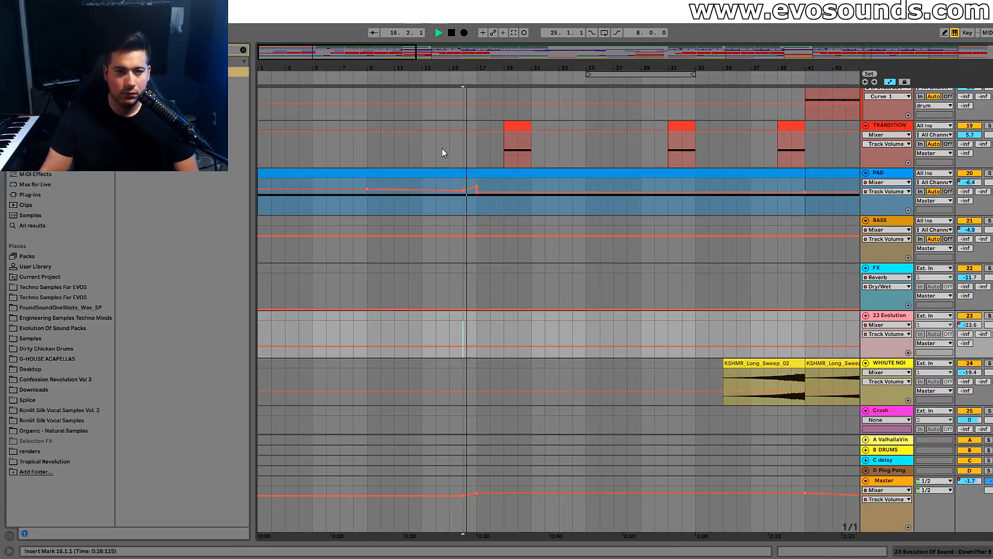
Check the Master's devices and examine the TRANSITION, drum and downlifter parts during playback from bar 17 to 24
double_click(875, 479)
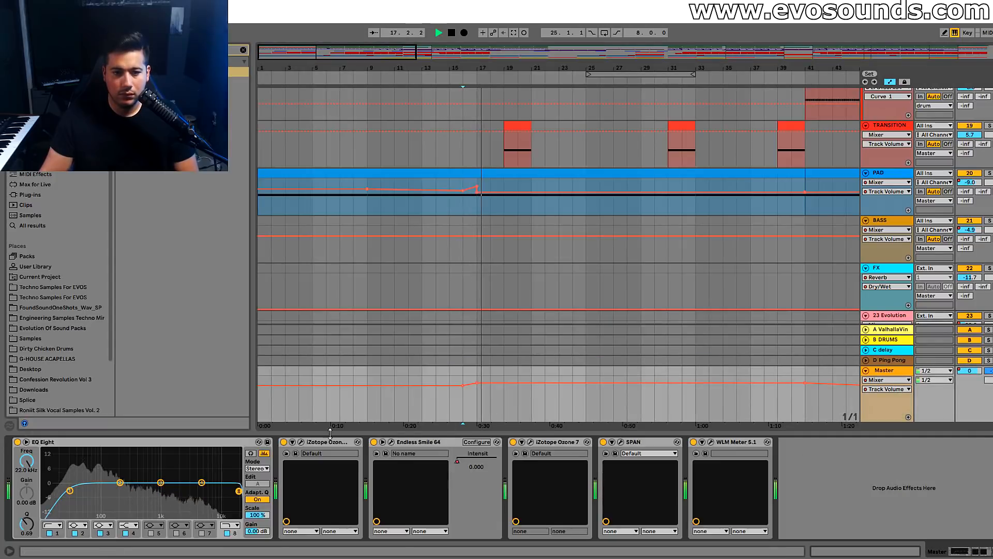
scroll(565, 300, "up", 4)
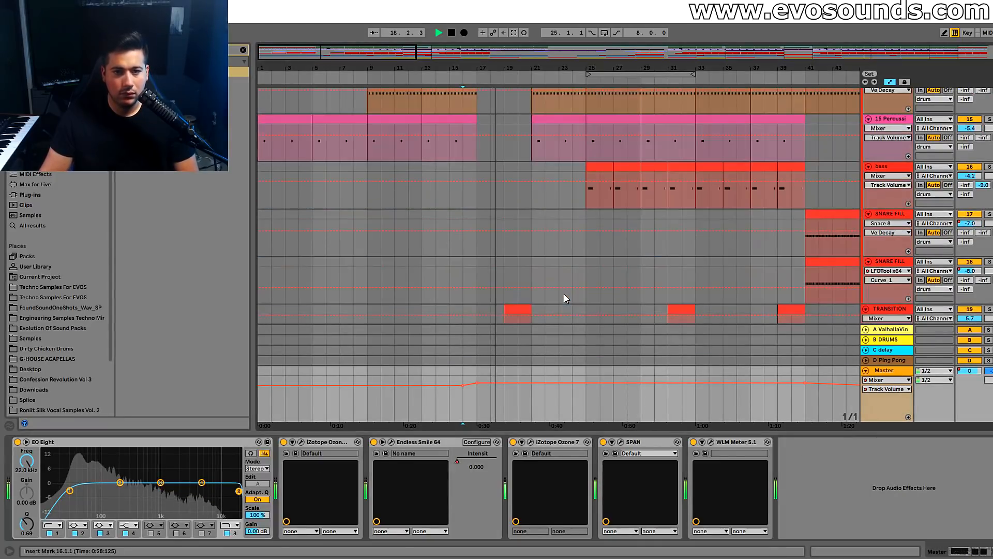
scroll(564, 294, "down", 3)
key("ctrl+alt+l")
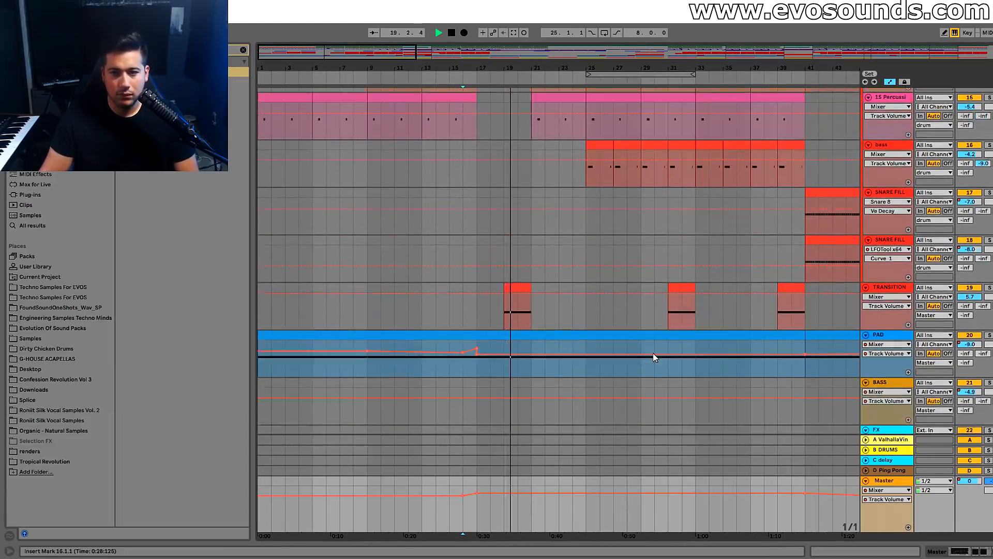
scroll(652, 353, "up", 1)
left_click(890, 310)
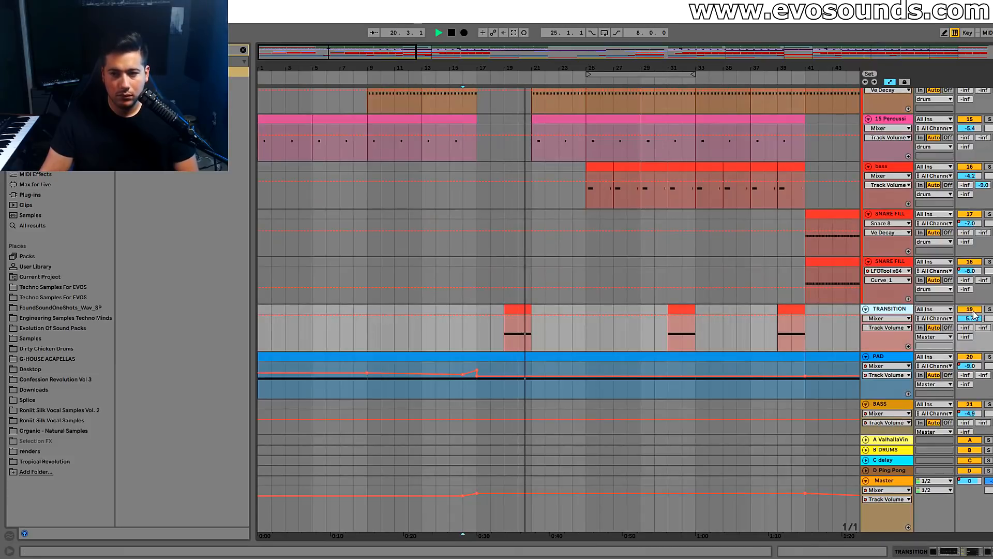
scroll(605, 246, "up", 6)
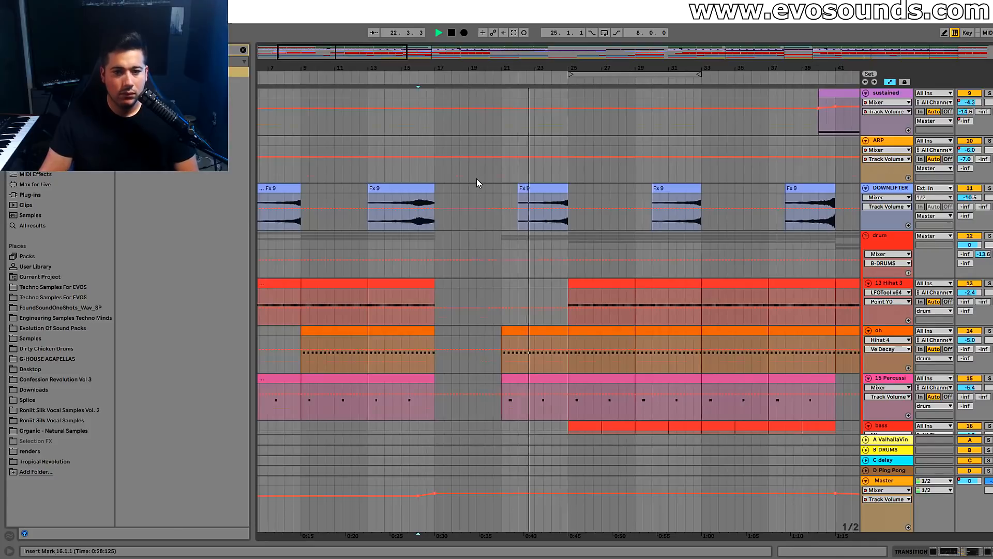
scroll(476, 178, "down", 5)
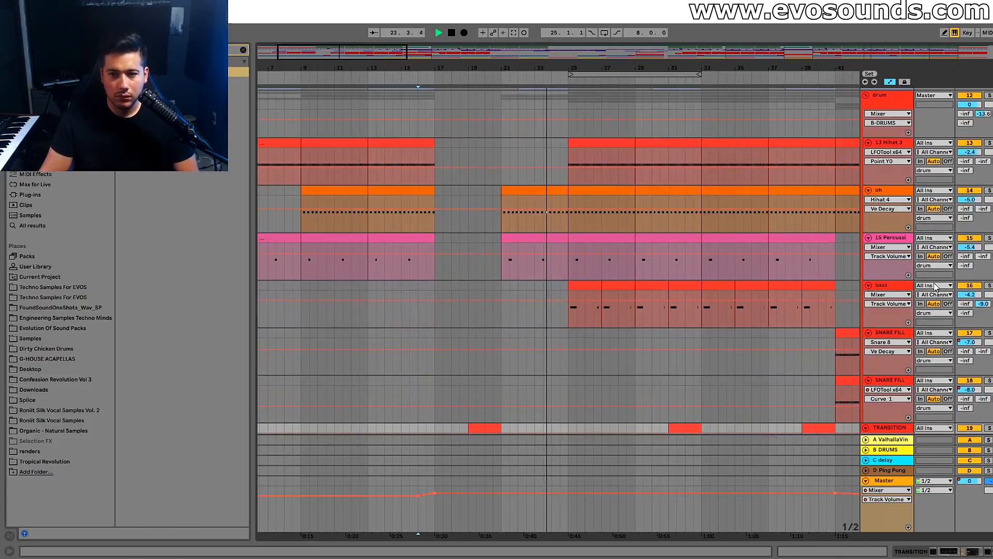
Delete the first two clips of the drum group's bass track, covering bars 25 to 29
left_click(697, 268)
left_click(592, 284)
key("Delete")
left_click(625, 284)
key("Delete")
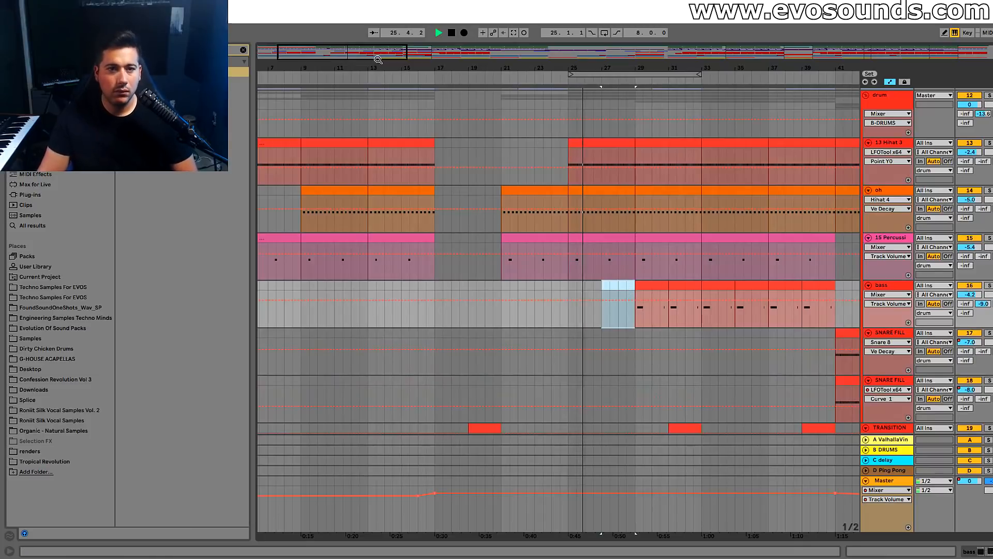
Delete the next two clips of the drum group's bass track, covering bars 29 to 33
scroll(542, 293, "up", 2)
left_click(557, 286)
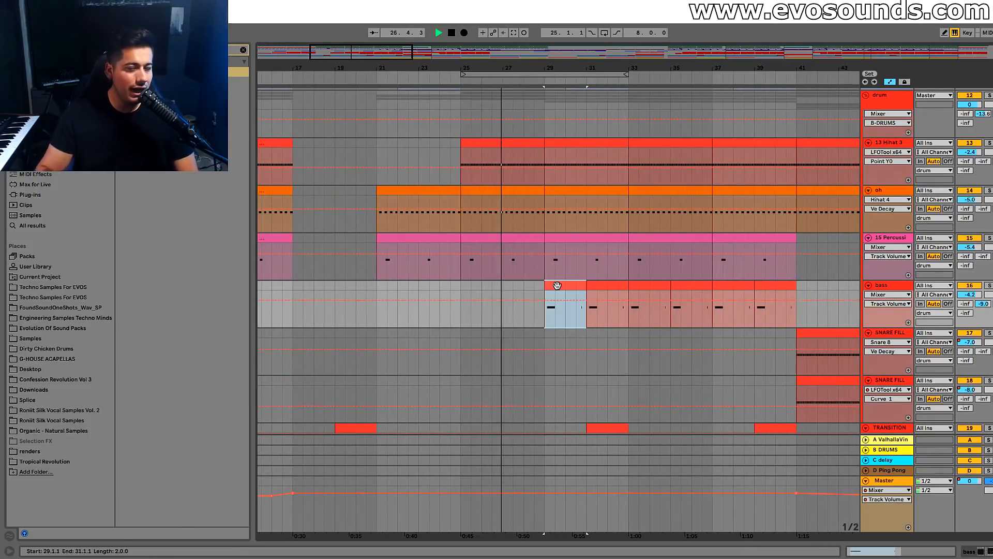
scroll(559, 287, "up", 2)
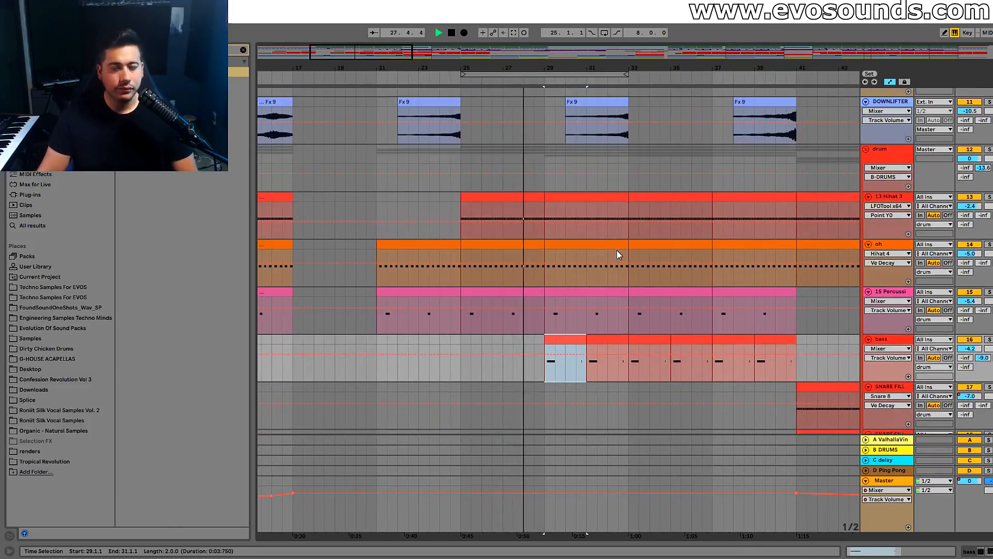
scroll(557, 338, "down", 2)
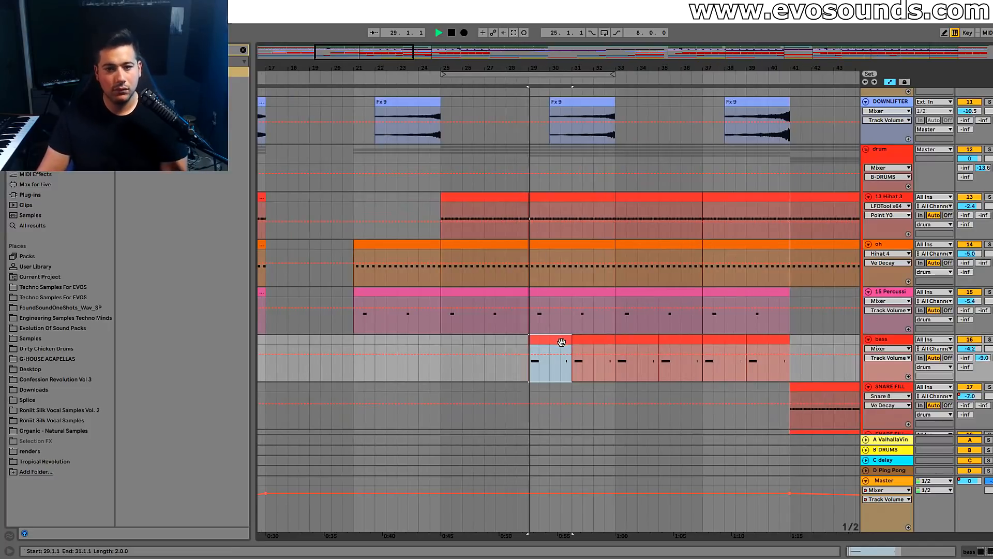
left_click_drag(559, 341, 602, 341)
Copy the clap track's clip at bar 20 to bar 32
scroll(608, 274, "up", 5)
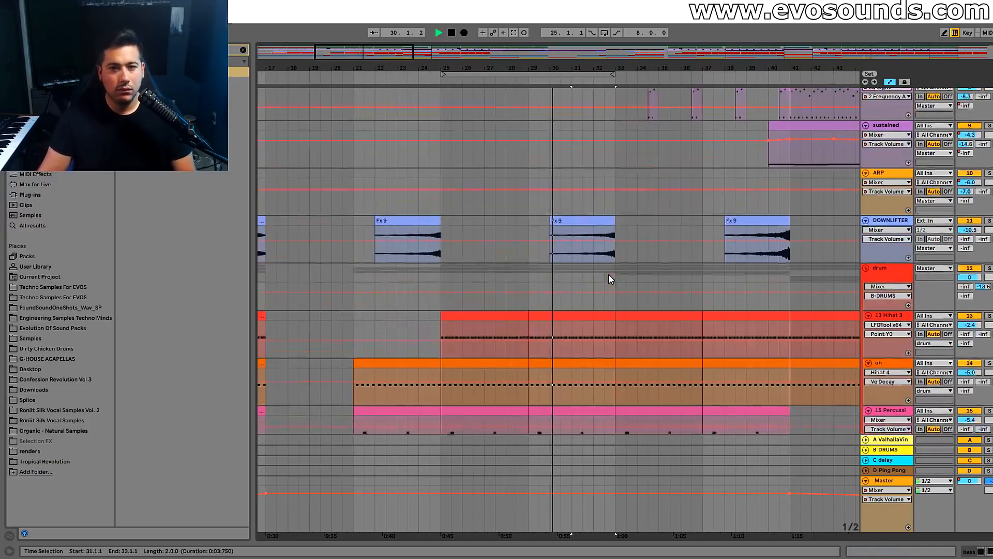
scroll(606, 281, "up", 5)
left_click(336, 294)
left_click_drag(336, 294, 598, 294)
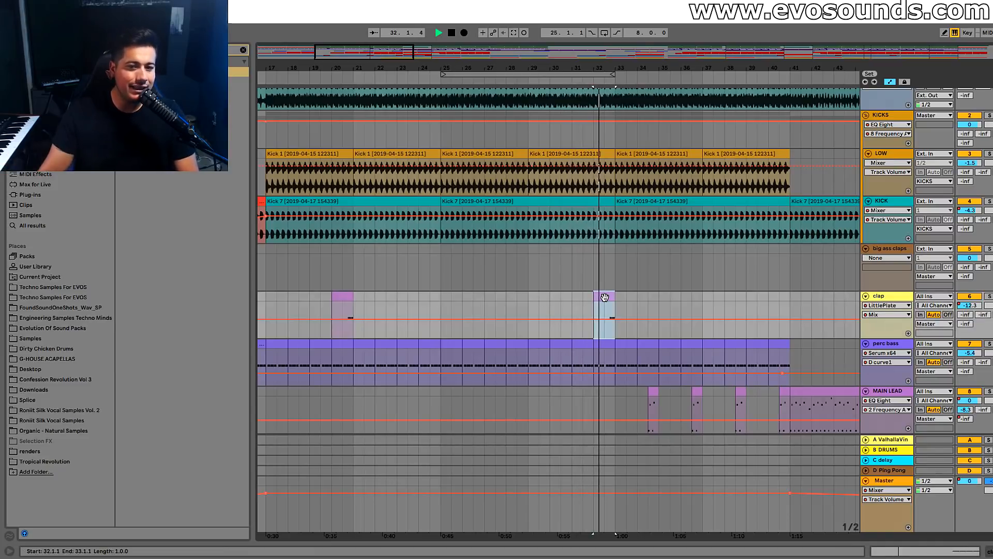
Examine the parts from bar 33 into the bar 41 break during playback, and open the MAIN LEAD track's devices
scroll(574, 212, "down", 3)
scroll(589, 232, "down", 8)
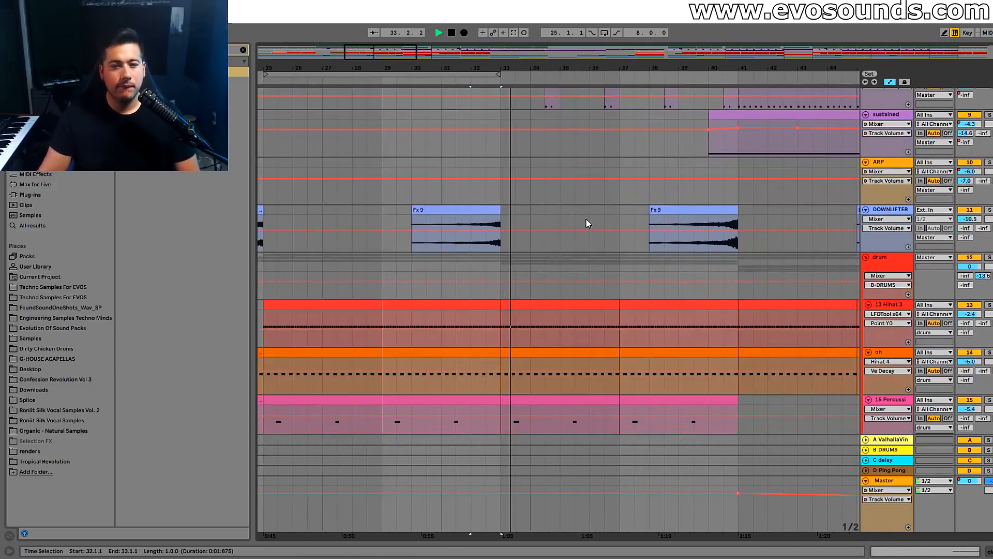
scroll(607, 247, "up", 5)
scroll(610, 252, "up", 3)
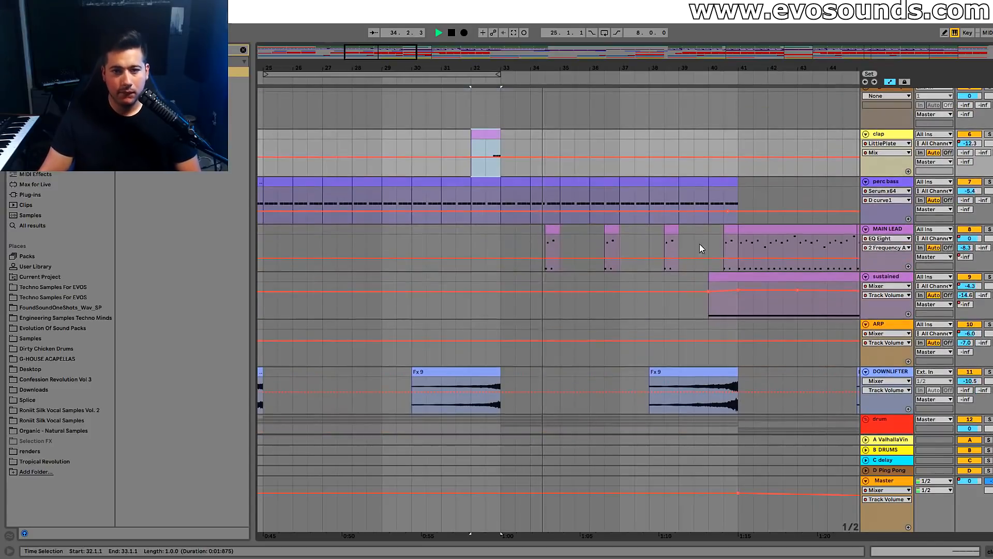
mouse_move(417, 58)
left_mouse_down()
mouse_move(432, 51)
mouse_move(402, 51)
left_mouse_up()
left_click(458, 229)
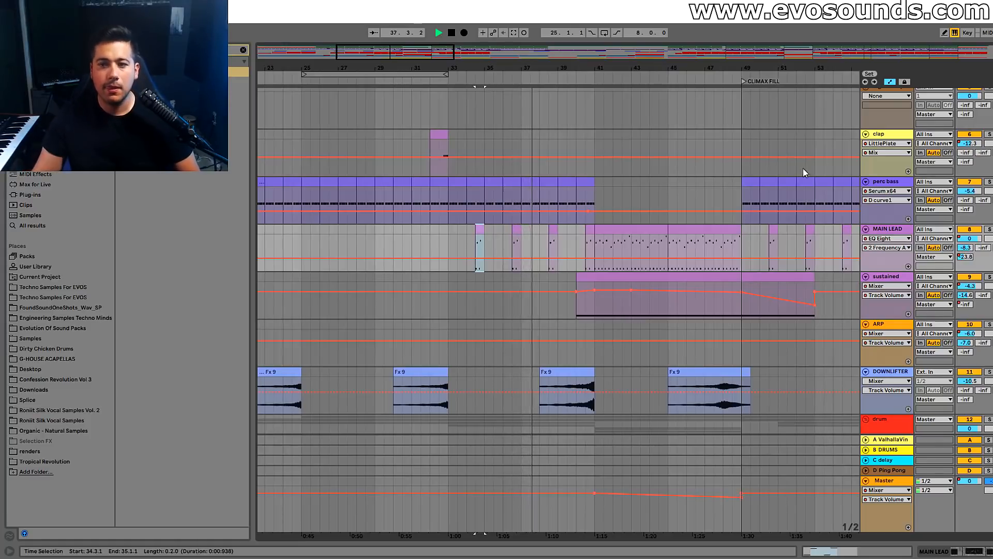
double_click(903, 230)
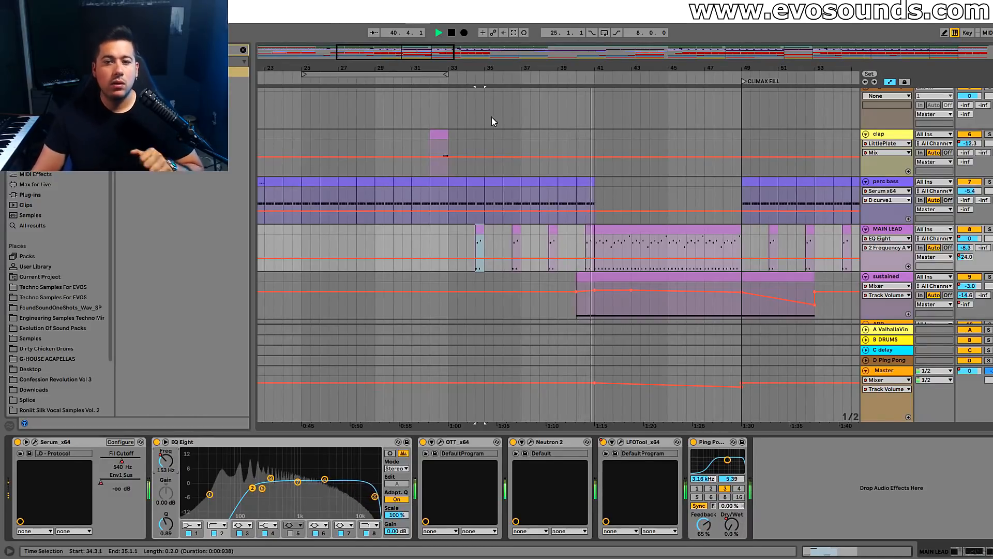
left_click_drag(627, 68, 502, 72)
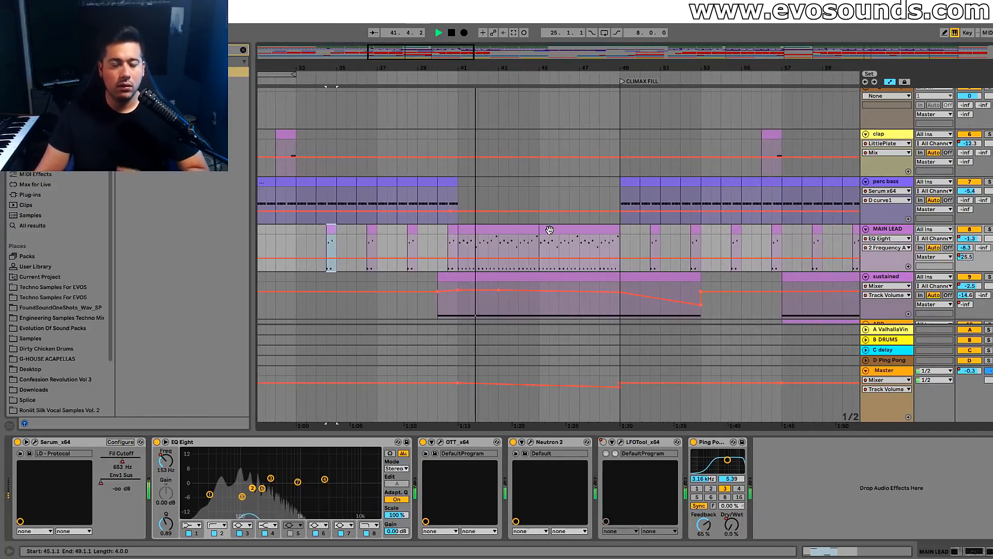
scroll(548, 228, "up", 3)
scroll(551, 227, "down", 15)
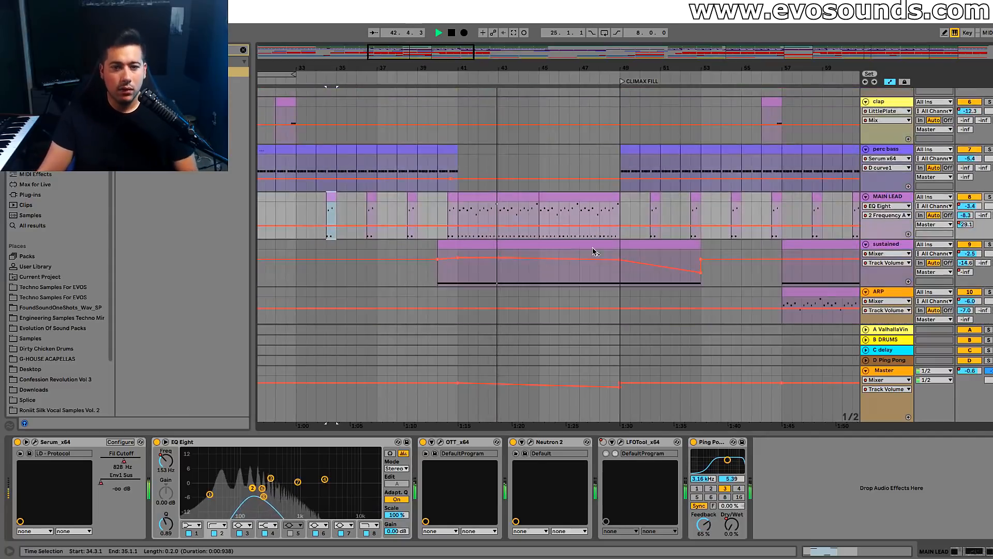
Place the Hihat 3 track's LFOTool on the drum group and open its editor to check it
left_click(893, 176)
left_click(889, 132)
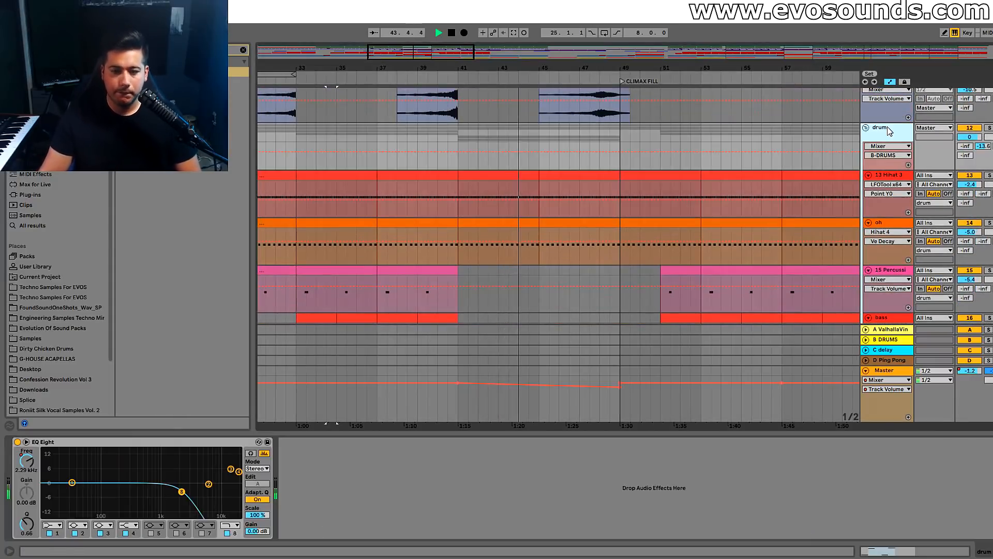
left_click(894, 175)
left_click(870, 446)
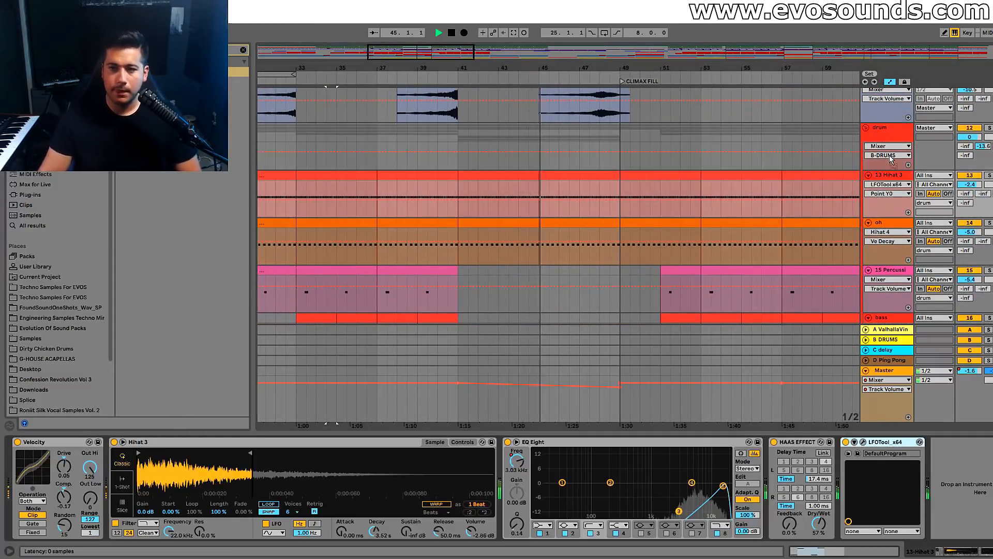
left_click(906, 232)
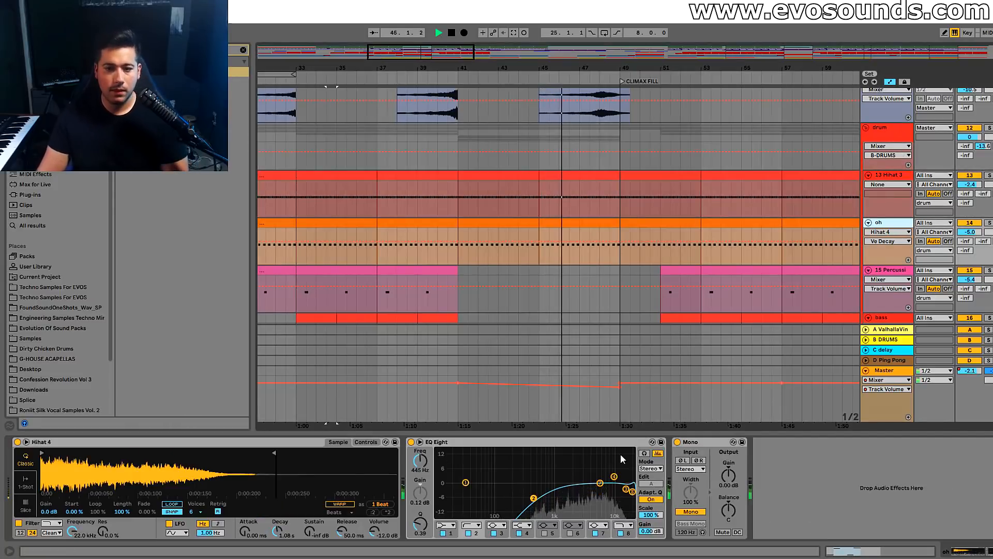
left_click(890, 132)
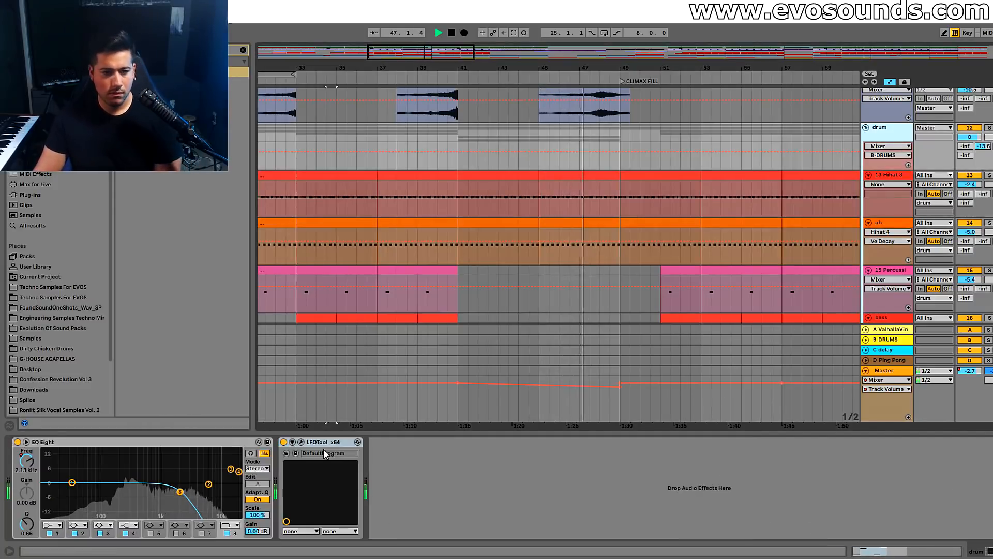
left_click(302, 443)
left_click(443, 202)
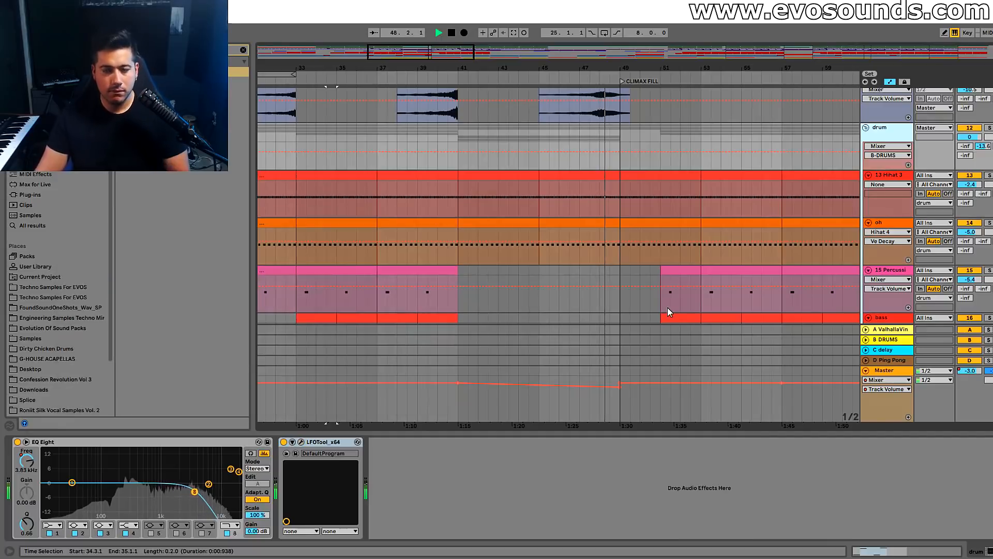
key("Down")
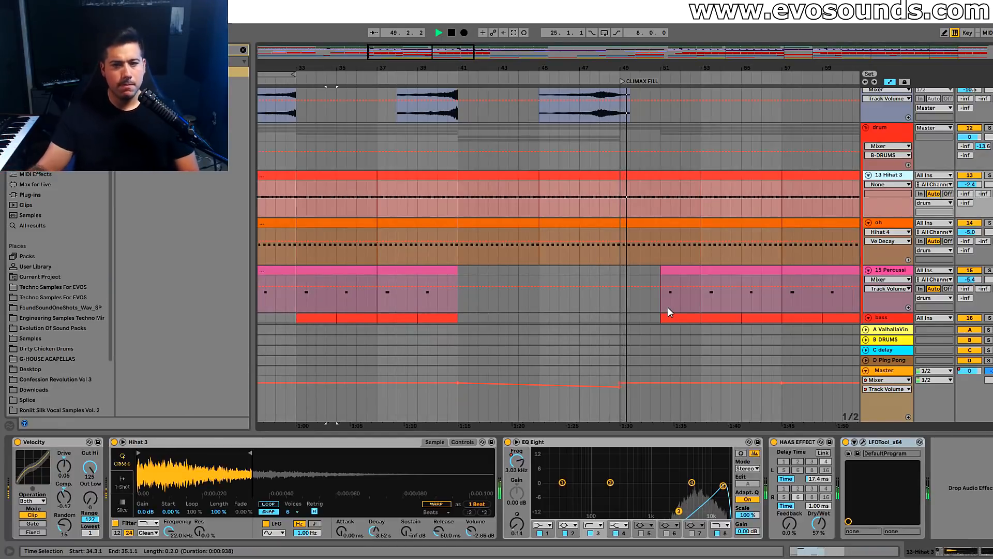
Stop playback, group the two SNARE FILL tracks and name the group SNARE
scroll(657, 293, "down", 3)
scroll(656, 299, "up", 3)
scroll(753, 251, "down", 3)
scroll(827, 228, "down", 3)
key("space")
left_click(890, 193)
left_click(896, 240)
key("ctrl+g")
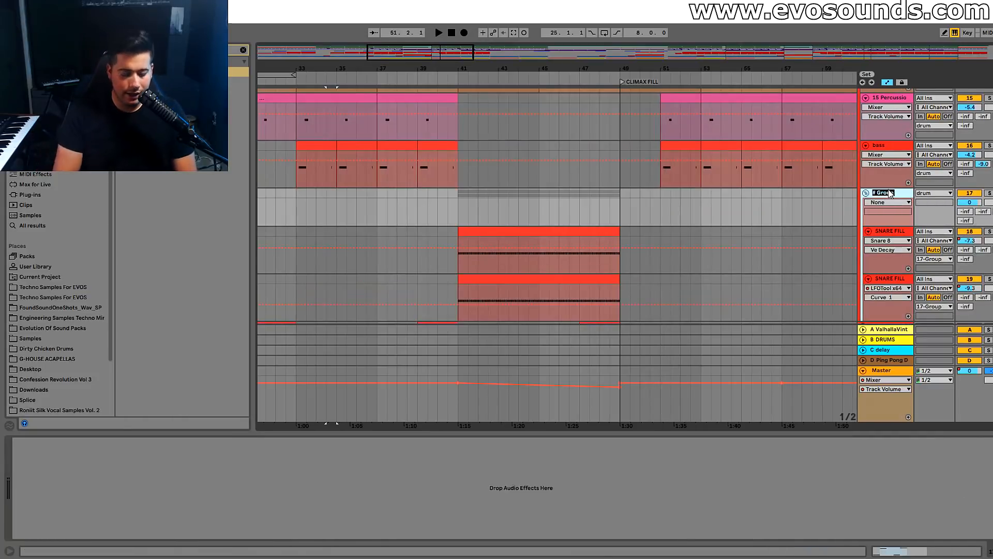
Put the upper SNARE FILL track's LFOTool on the SNARE group and play from bar 40.3
left_click(884, 231)
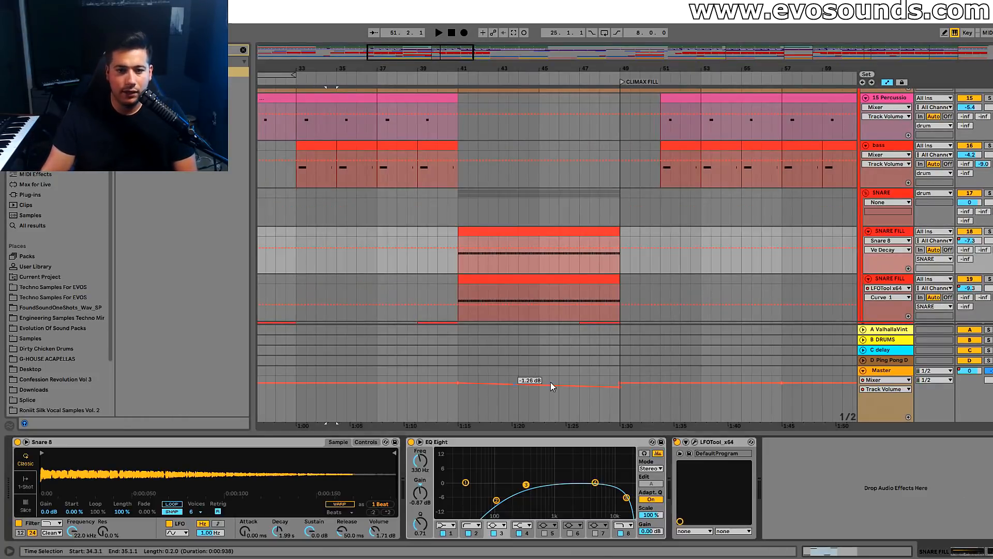
left_click(446, 203)
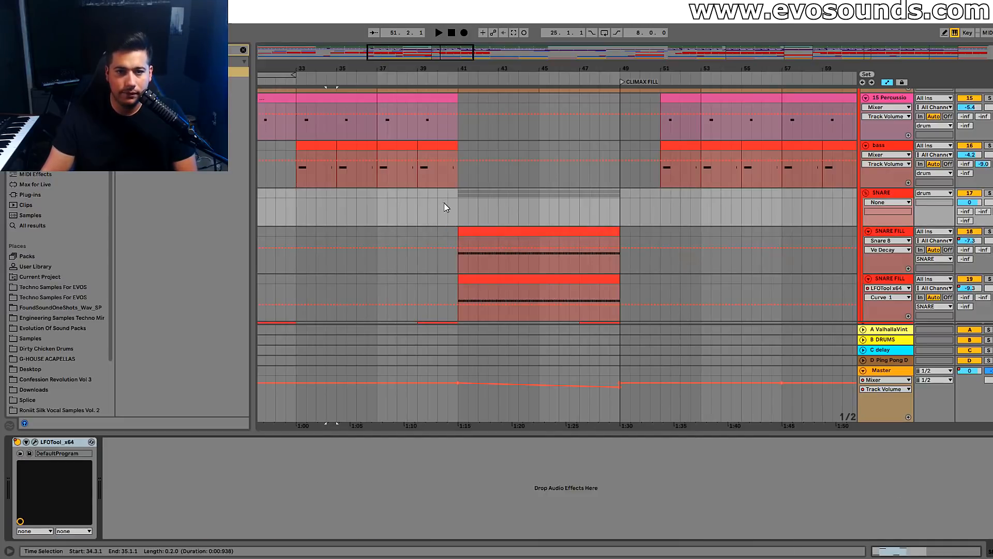
key("space")
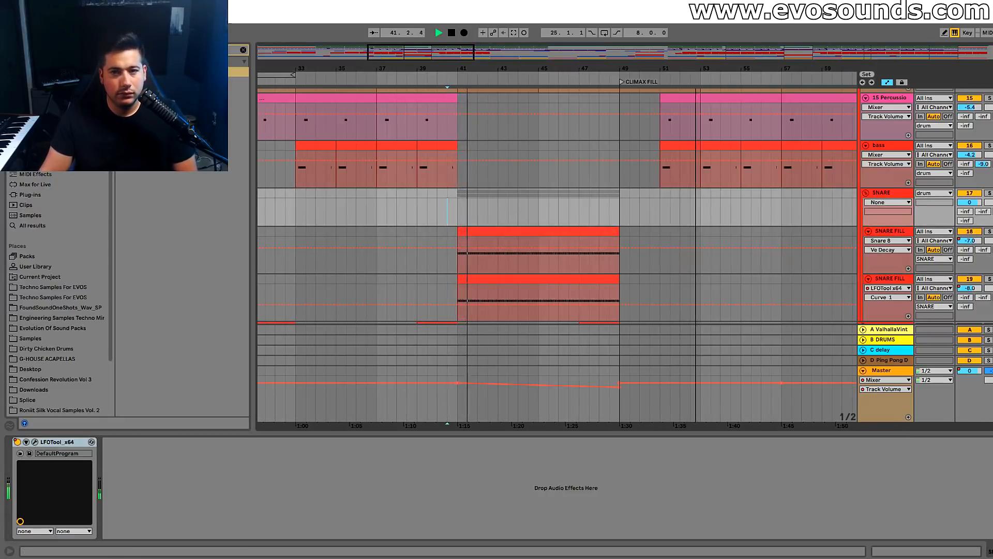
Bend the 8-bar rising volume curve in the SNARE group's LFOTool into a slightly slower rise
left_click(36, 442)
left_click_drag(509, 316, 510, 394)
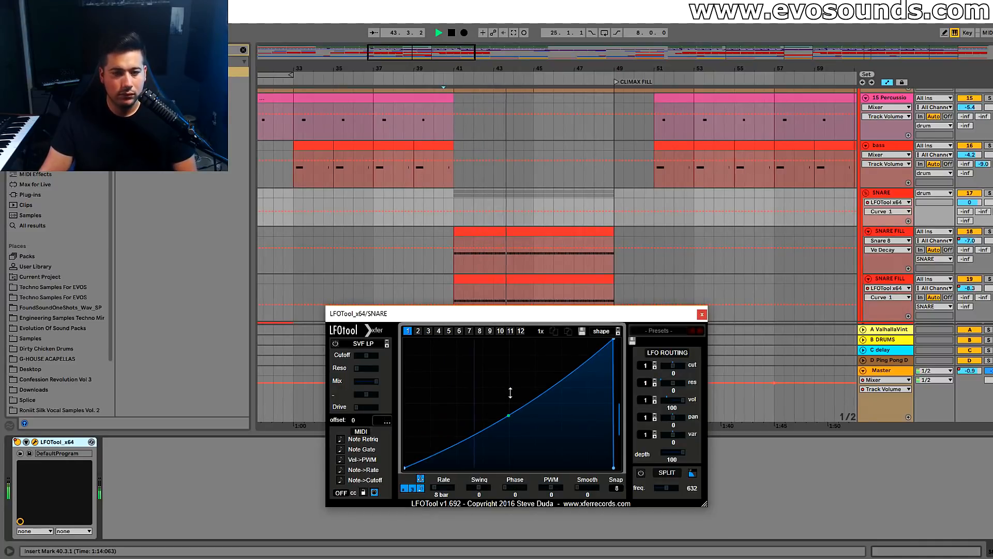
left_click(702, 314)
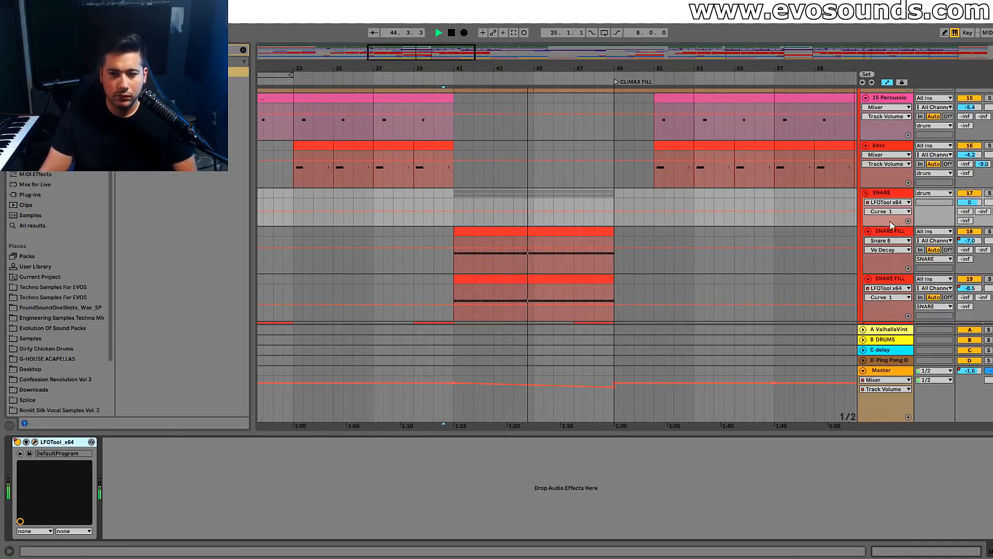
Hide the device view and check the passage into the CLIMAX FILL, replaying from the TRANSITION clip at bar 47
scroll(643, 259, "up", 6)
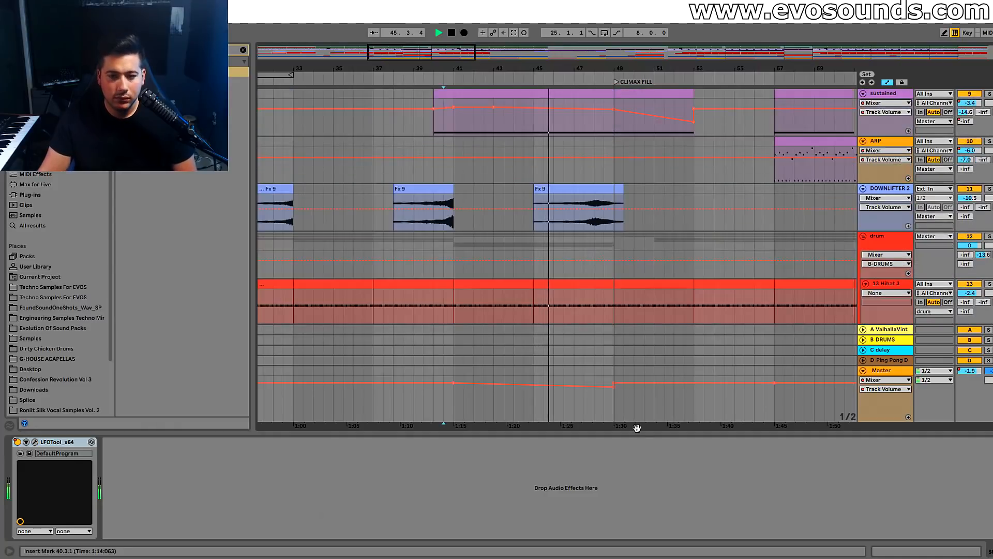
left_click_drag(636, 541, 636, 549)
scroll(600, 300, "up", 10)
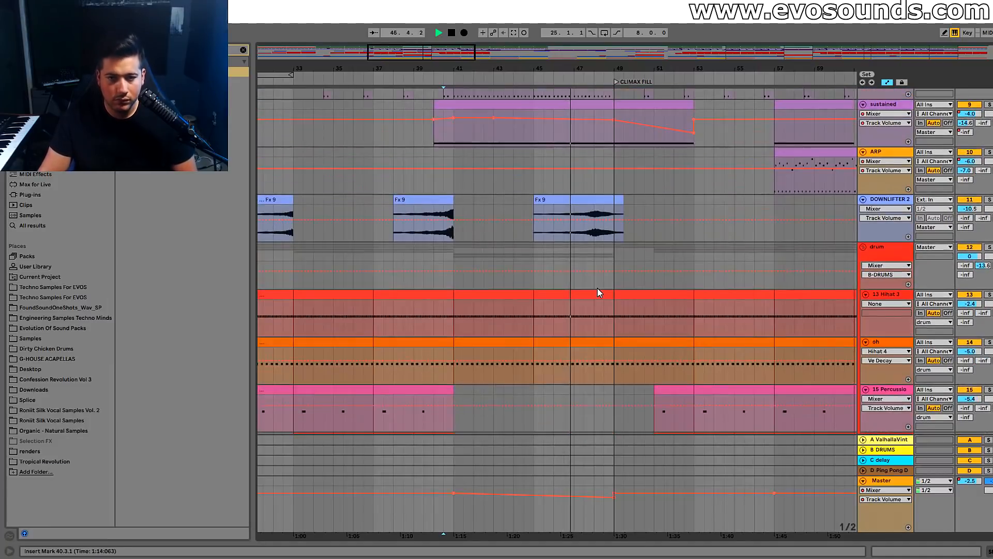
left_click_drag(590, 68, 494, 69)
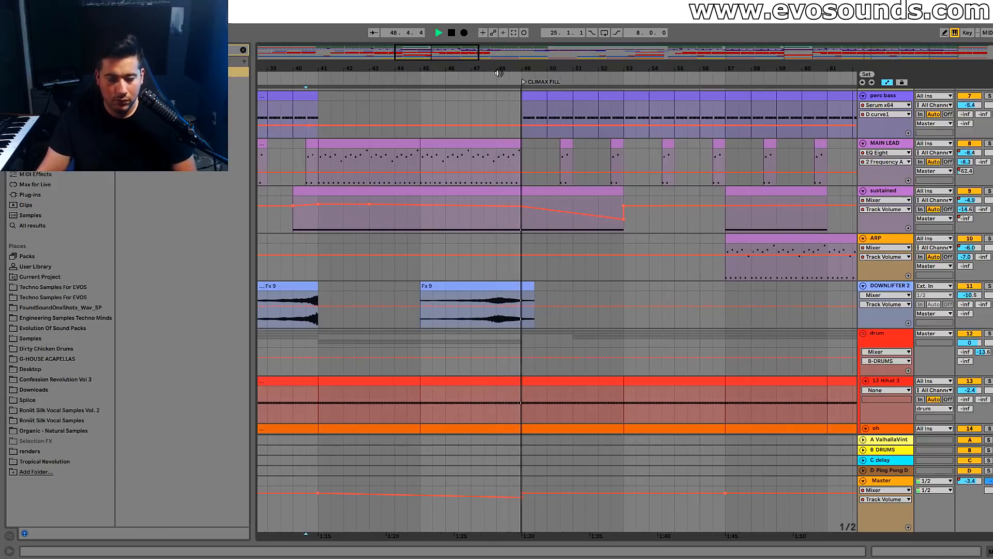
scroll(513, 119, "down", 3)
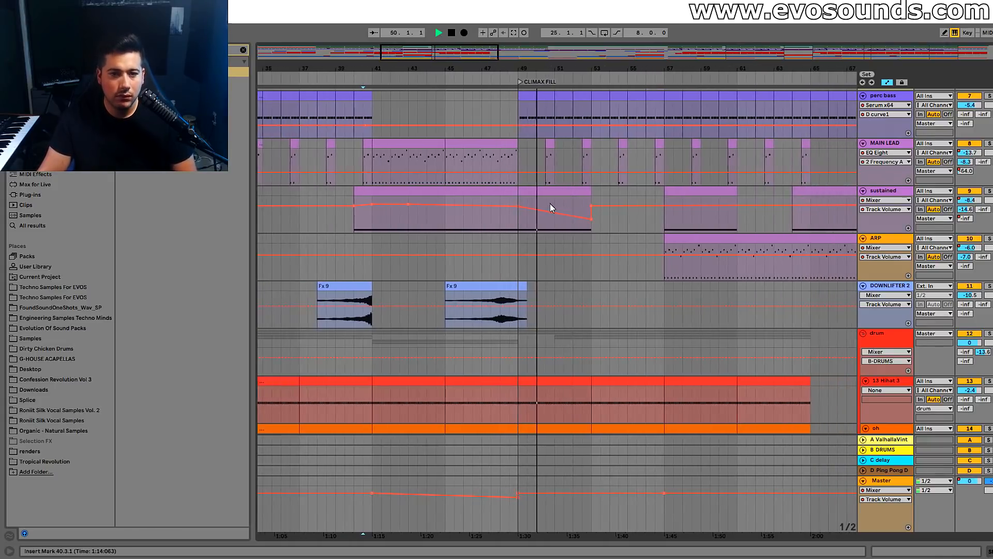
scroll(551, 207, "down", 15)
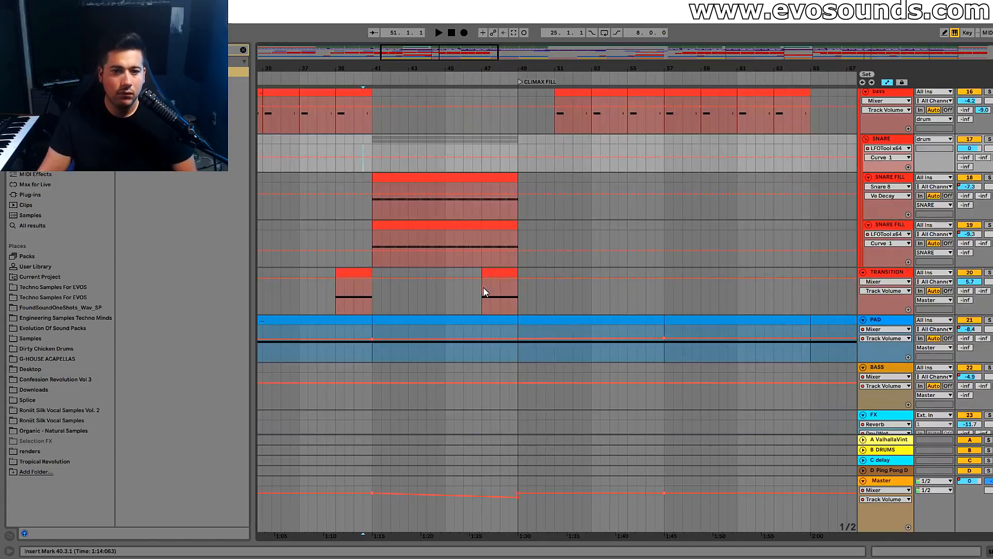
left_click(484, 291)
key("space")
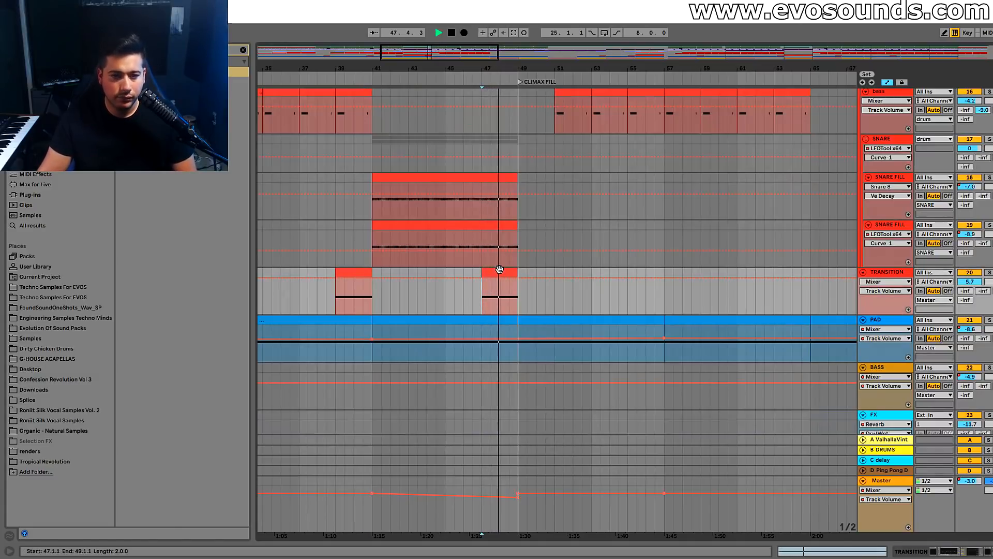
Examine the whole arrangement up to the outro and the tracks following the CLIMAX FILL during playback
key("End")
left_click_drag(905, 72, 905, 36)
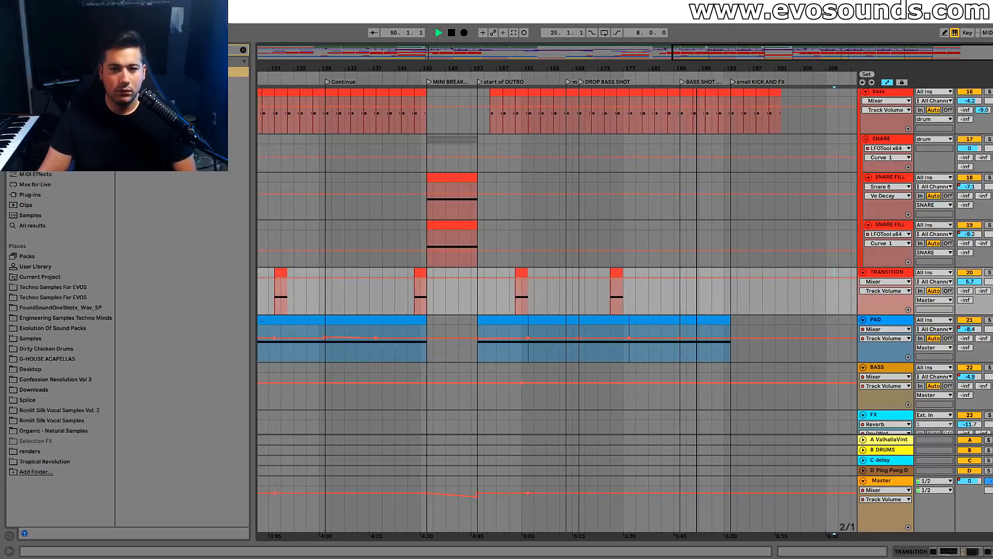
scroll(563, 183, "up", 2)
left_click_drag(518, 68, 810, 63)
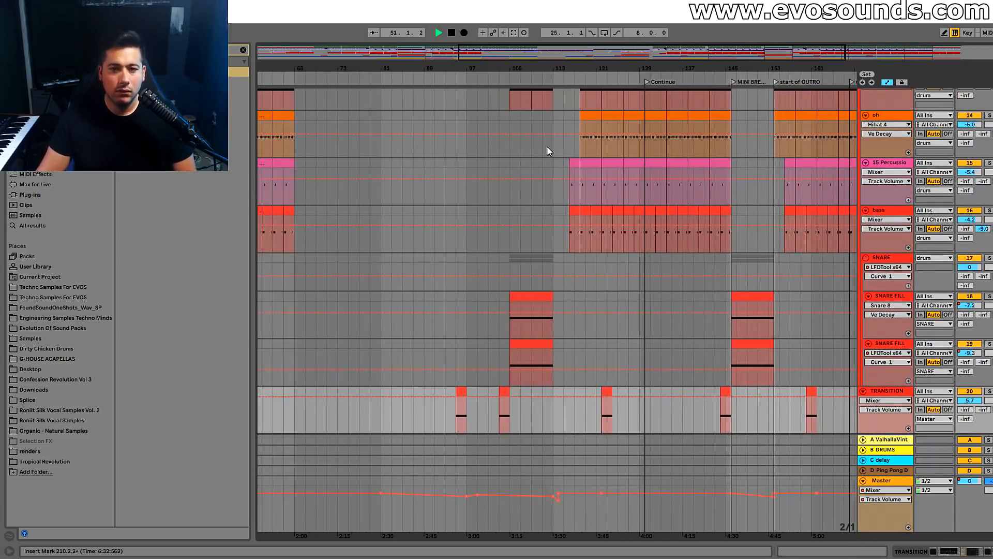
scroll(607, 190, "up", 3)
scroll(605, 193, "up", 10)
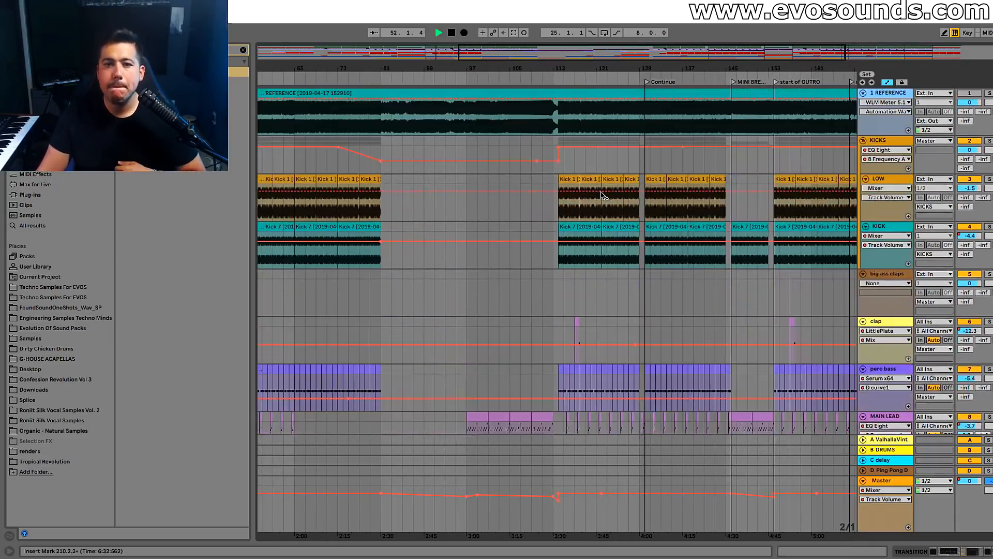
left_click_drag(649, 55, 649, 51)
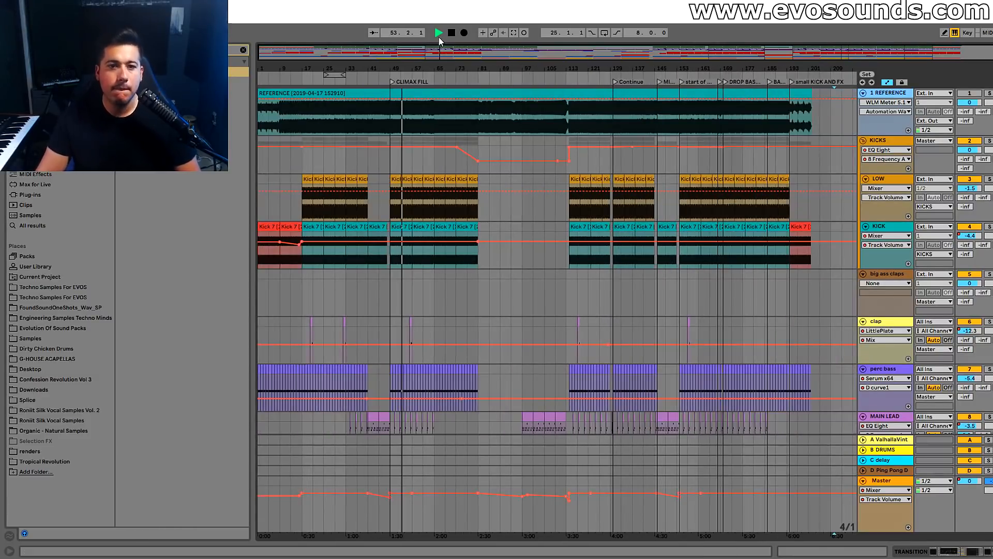
left_click_drag(444, 52, 450, 58)
scroll(641, 229, "down", 8)
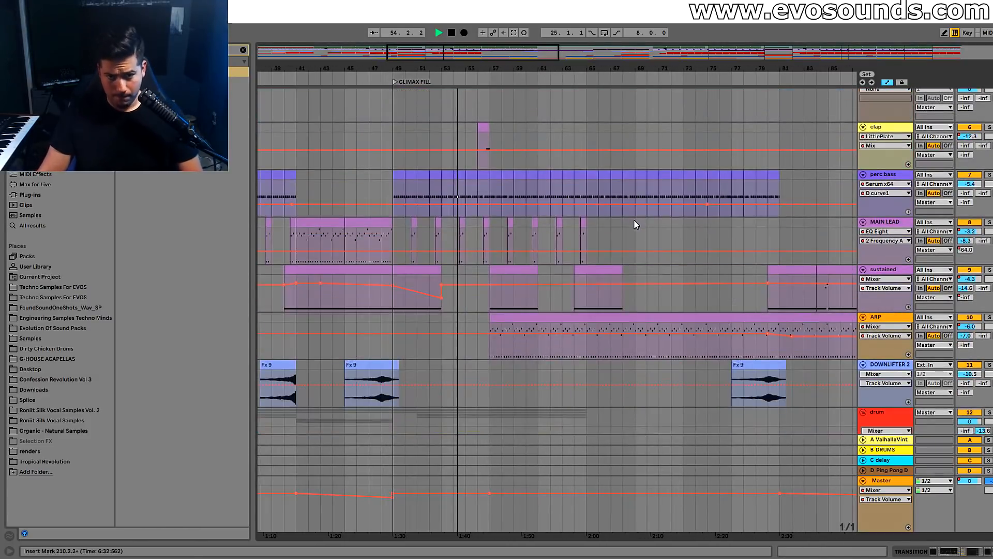
scroll(552, 203, "down", 5)
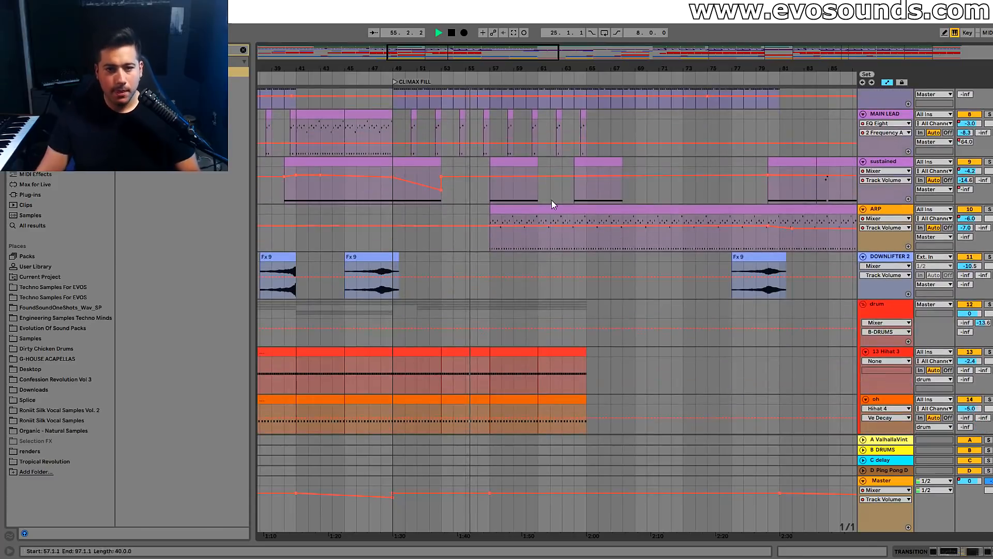
Raise the clap's volume automation at its bar 56 clip to about -5.5 dB and play from bar 55.3
scroll(552, 202, "up", 4)
left_click_drag(453, 52, 471, 111)
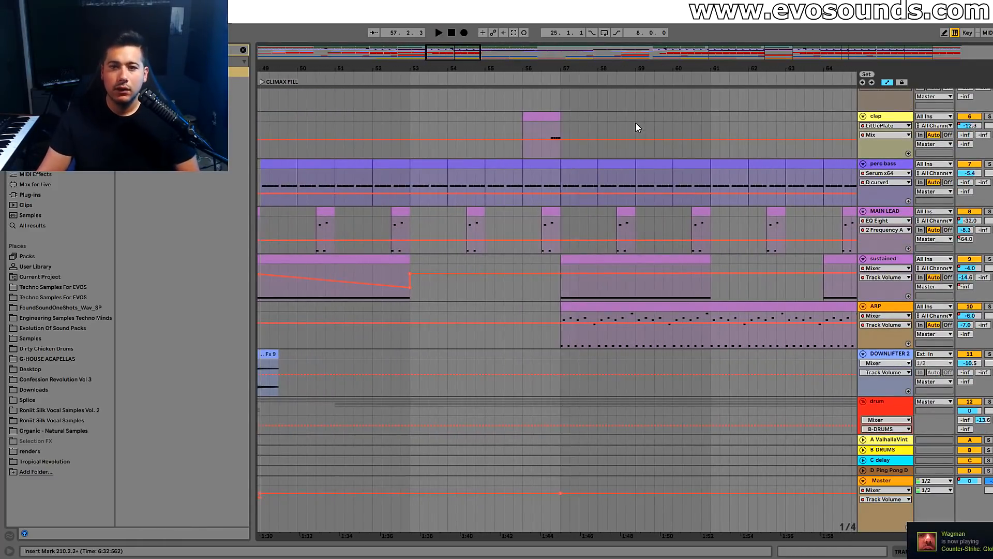
left_click(551, 125)
mouse_move(552, 141)
left_mouse_down()
mouse_move(522, 134)
mouse_move(549, 135)
left_mouse_up()
key("space")
left_click(506, 147)
key("space")
key("space")
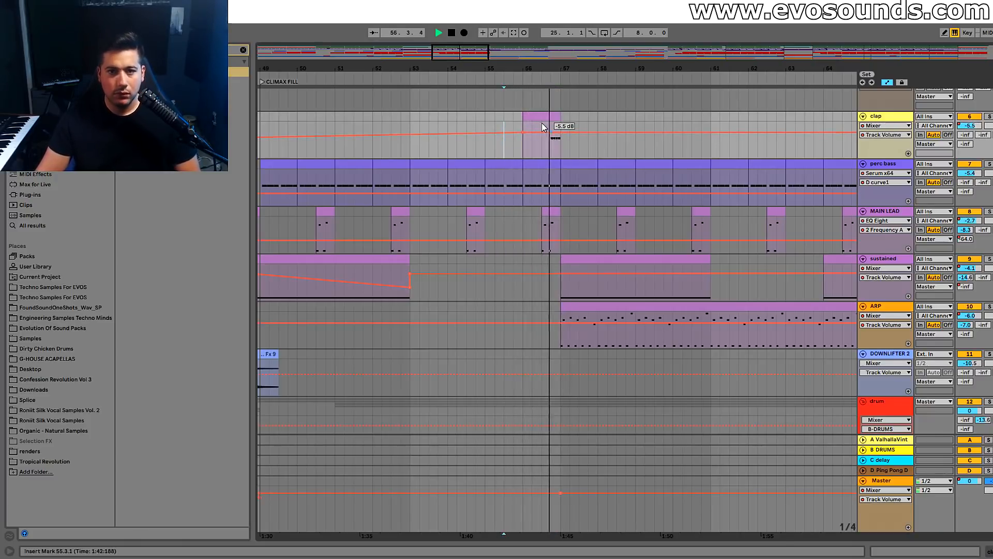
Insert an Auto Pan between Serum and LittlePlate on the clap track, with amount 54% and rate 2.54 Hz, and audition it
double_click(883, 119)
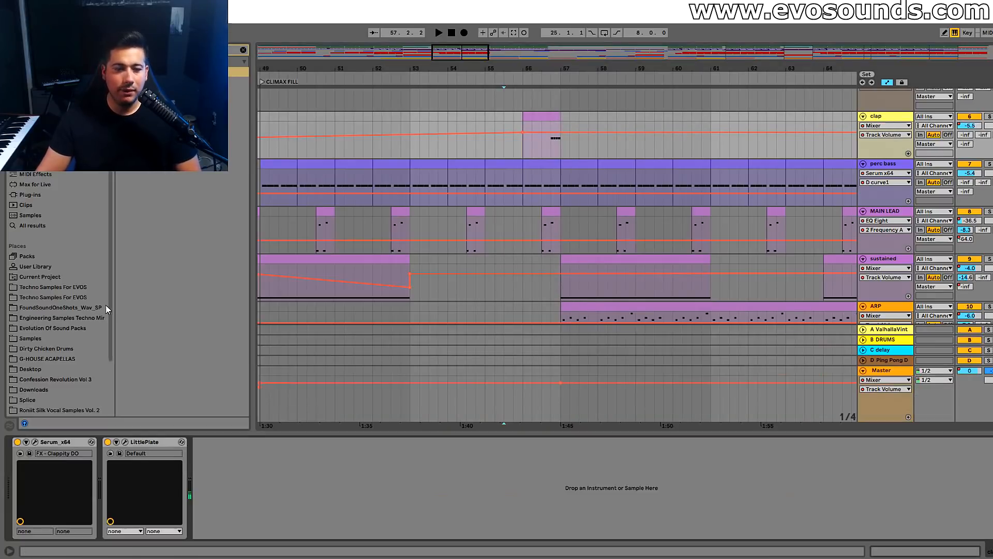
left_click(243, 50)
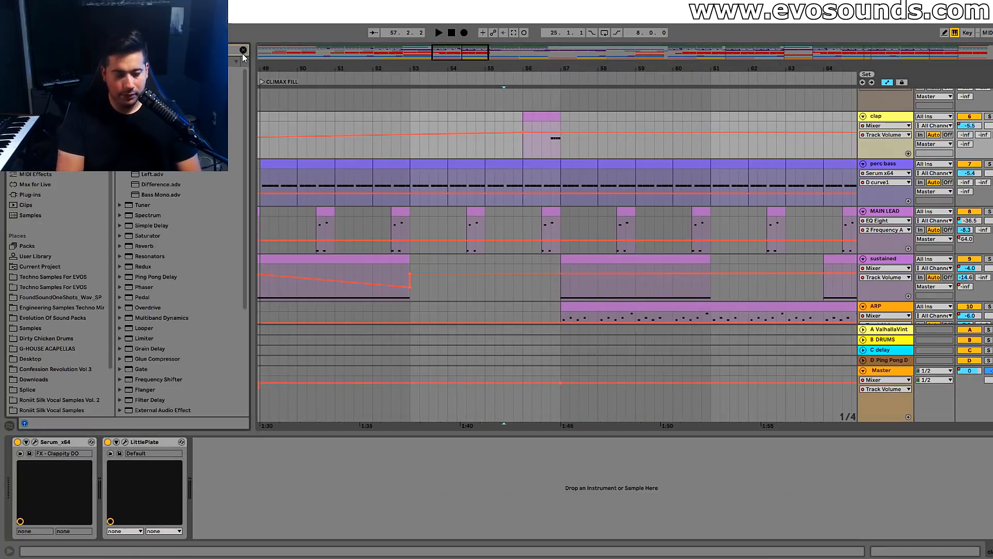
left_click_drag(181, 72, 116, 473)
key("space")
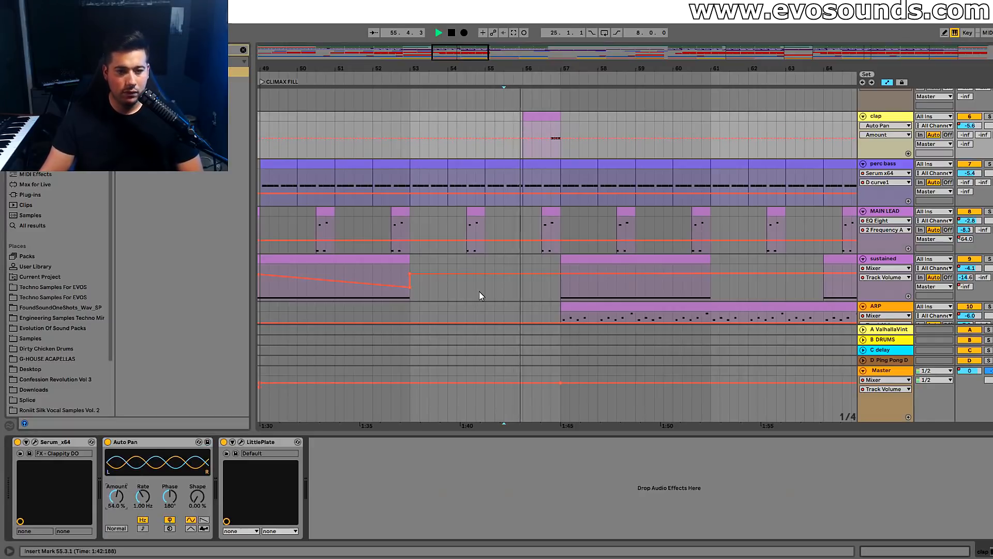
key("space")
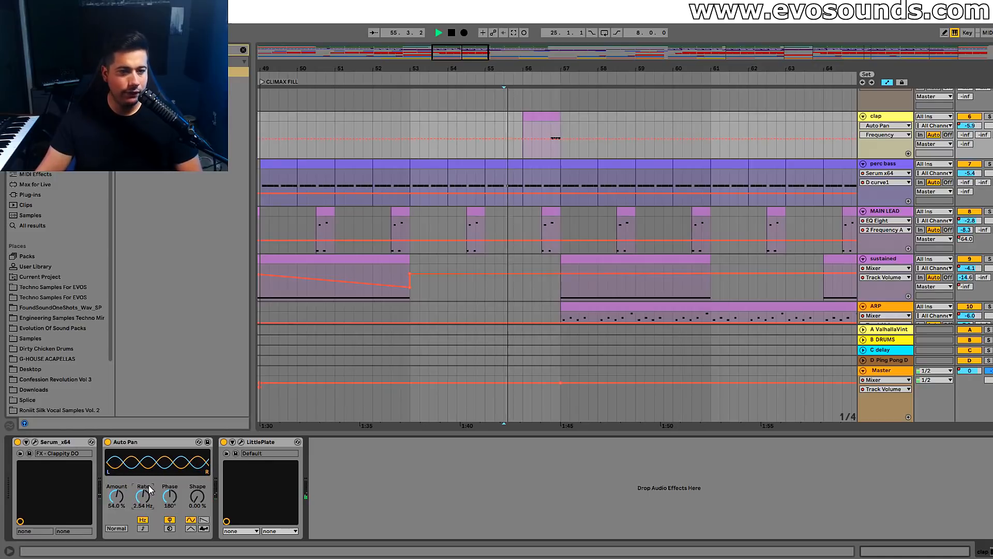
Switch the clap's Auto Pan to a tempo-synced 1/8 rate, set its amount to 69.8% and play from bar 55.2
left_click(549, 154)
key("space")
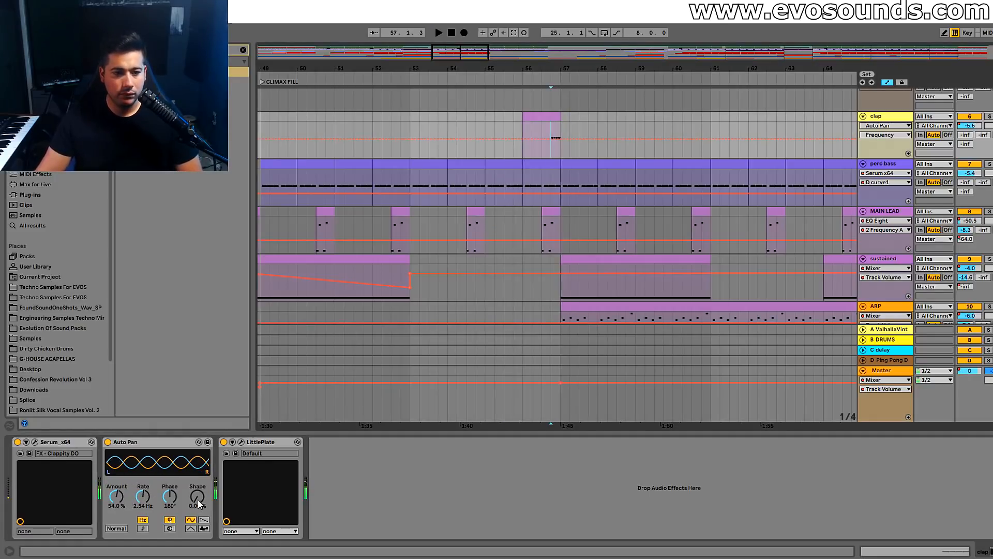
left_click(142, 529)
left_click_drag(146, 498, 145, 487)
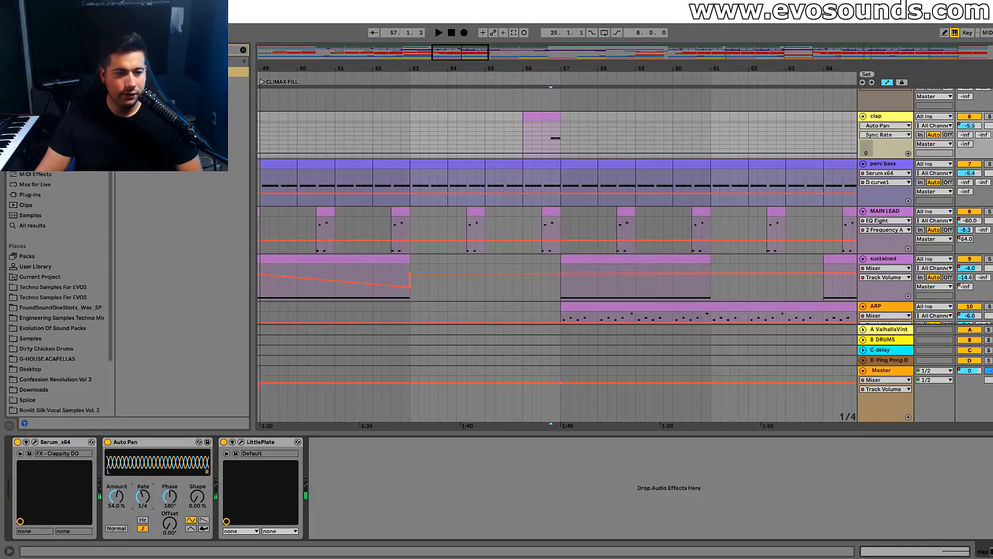
left_click_drag(125, 500, 122, 501)
key("space")
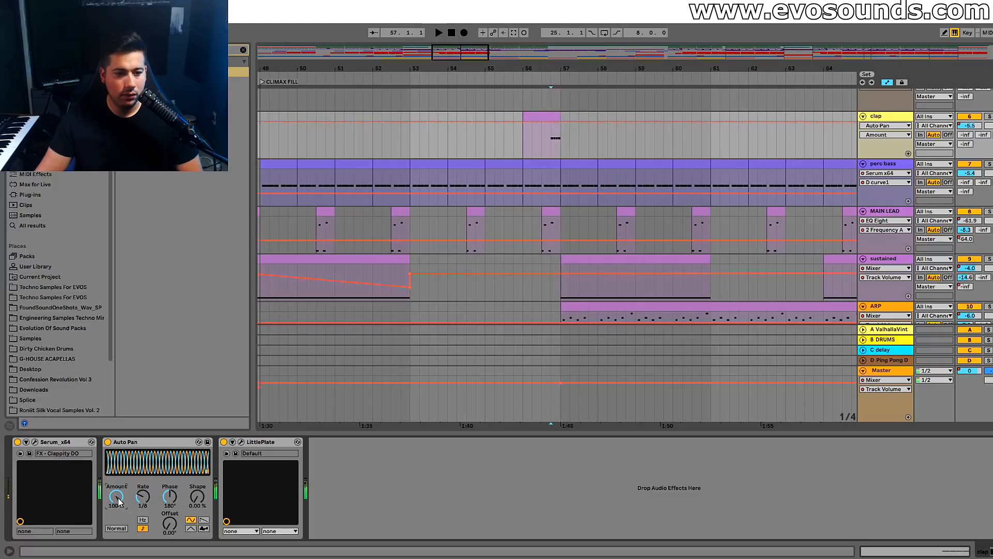
left_click(494, 135)
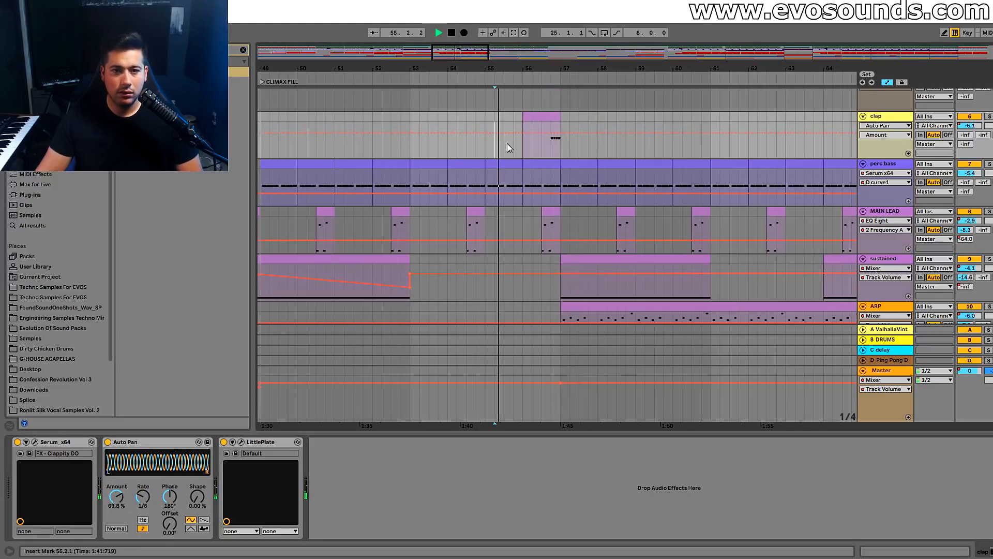
Review the CLIMAX FILL section during playback, replaying the transition into it from bar 47
scroll(542, 117, "up", 3)
scroll(542, 118, "down", 2)
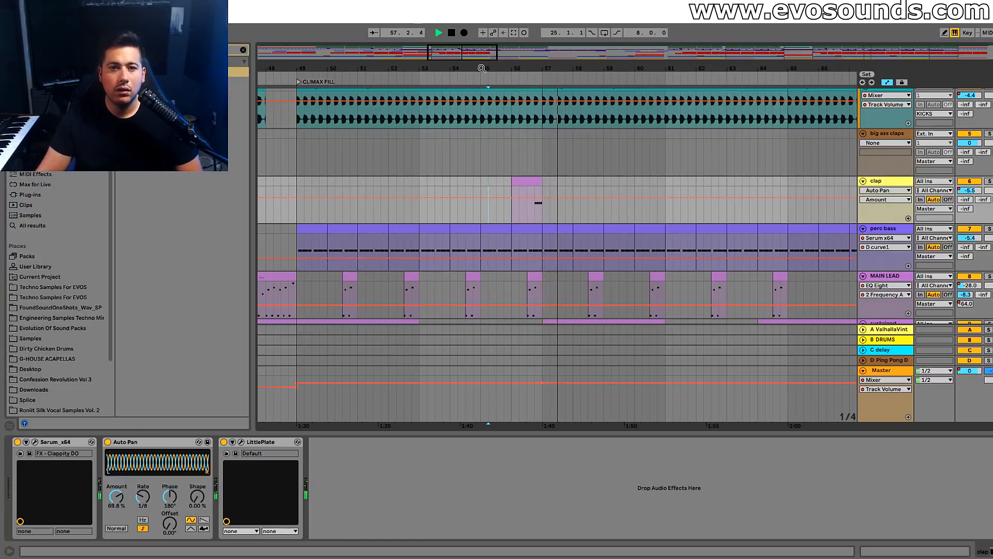
scroll(535, 163, "down", 3)
scroll(569, 231, "down", 2)
scroll(570, 223, "up", 3)
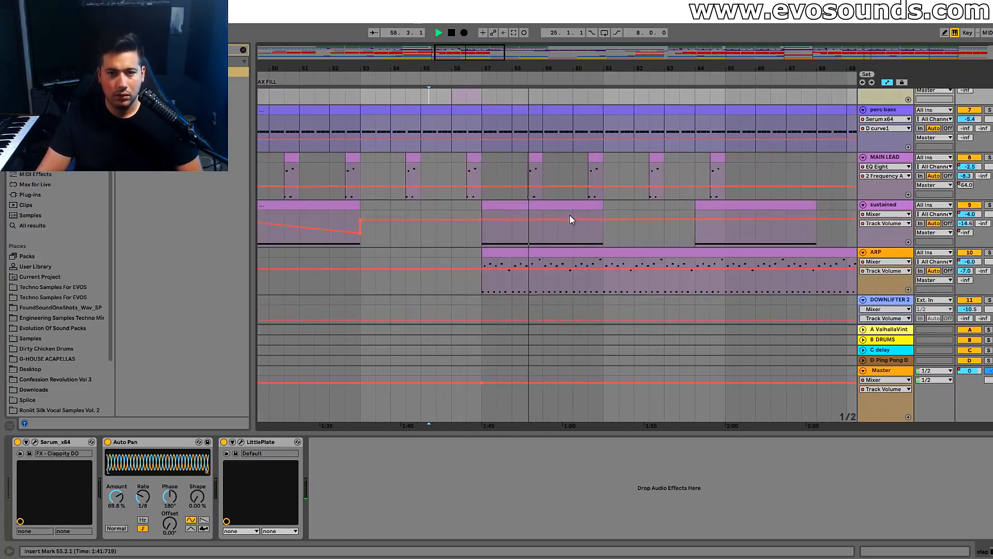
key("space")
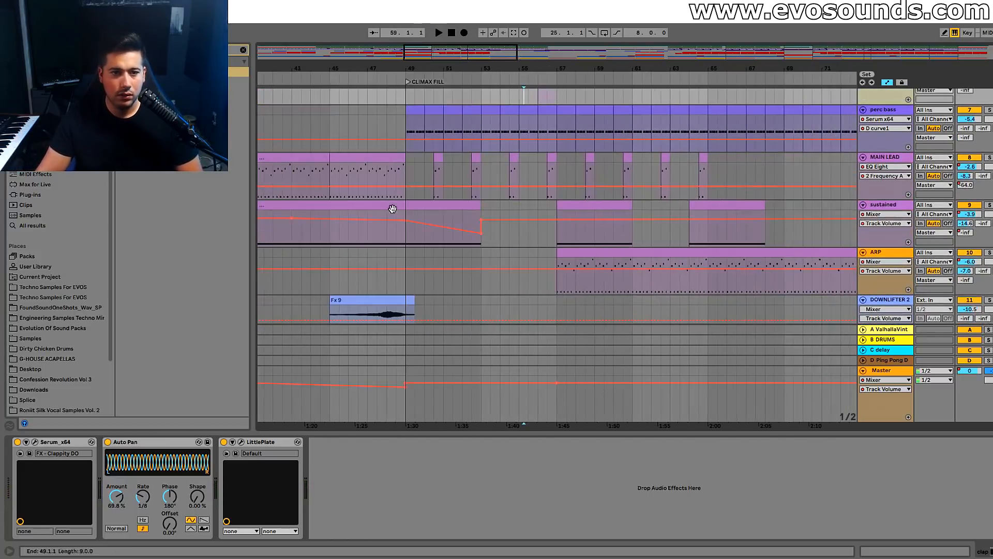
left_click(392, 208)
key("space")
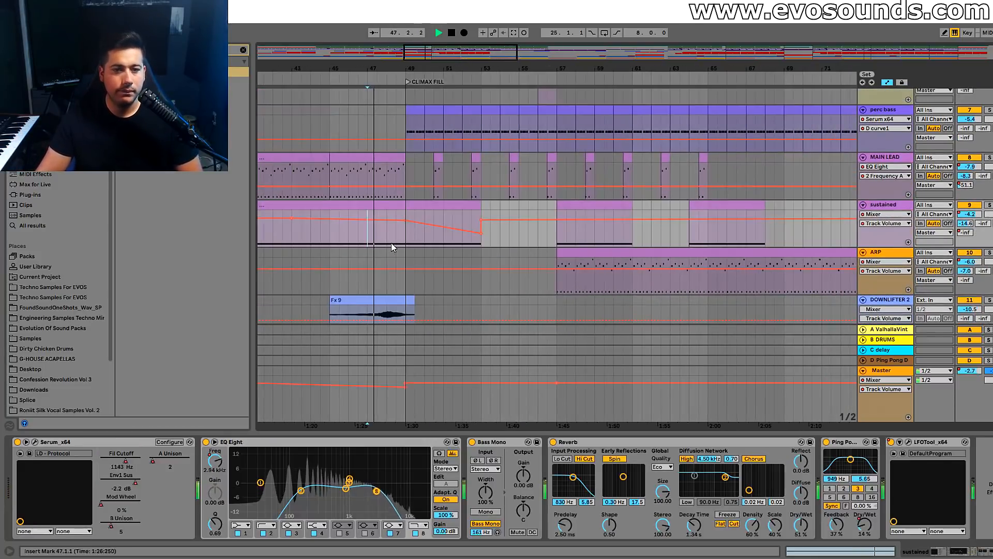
scroll(479, 371, "down", 2)
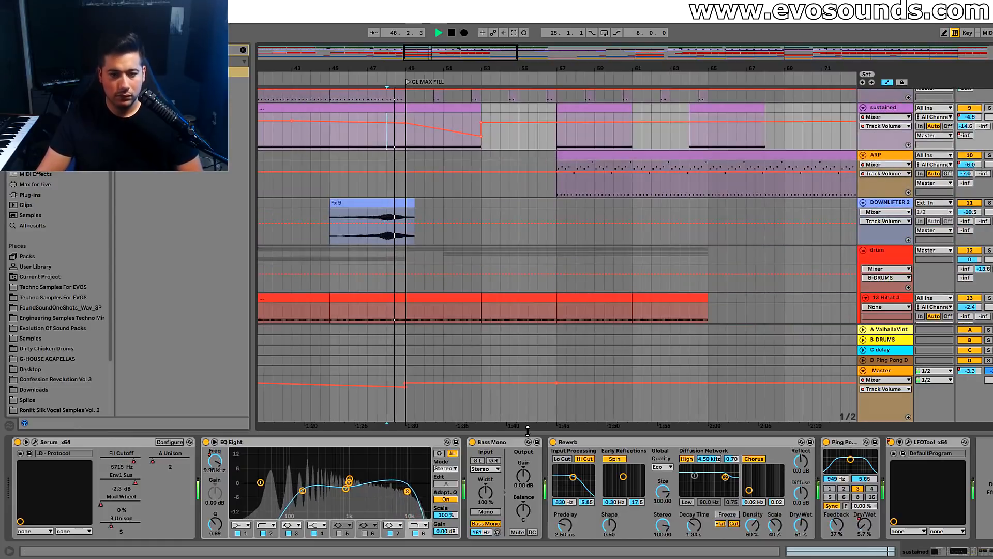
Check the playing mix's loudness on the Master's WLM Meter and return to the arrangement
key("ctrl+alt+l")
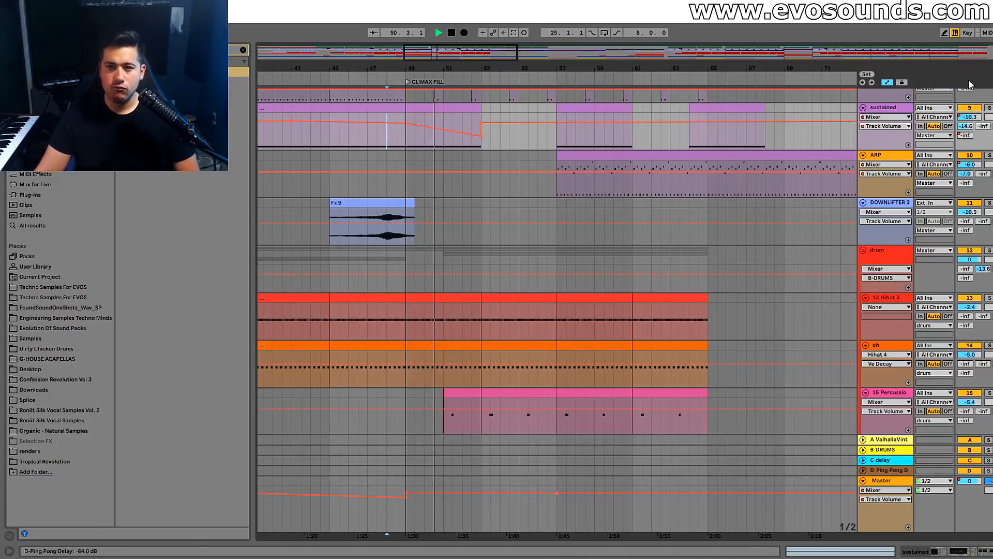
key("Tab")
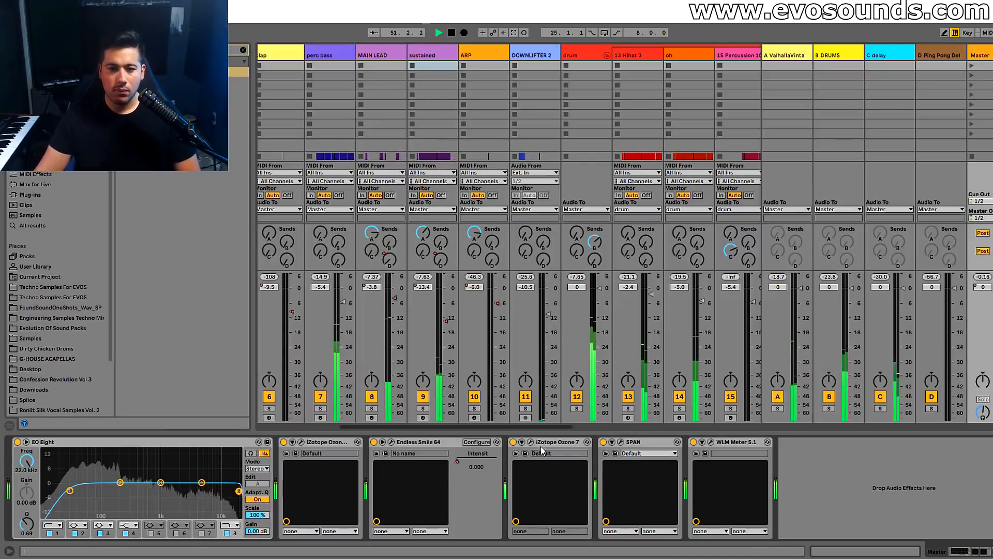
left_click(710, 442)
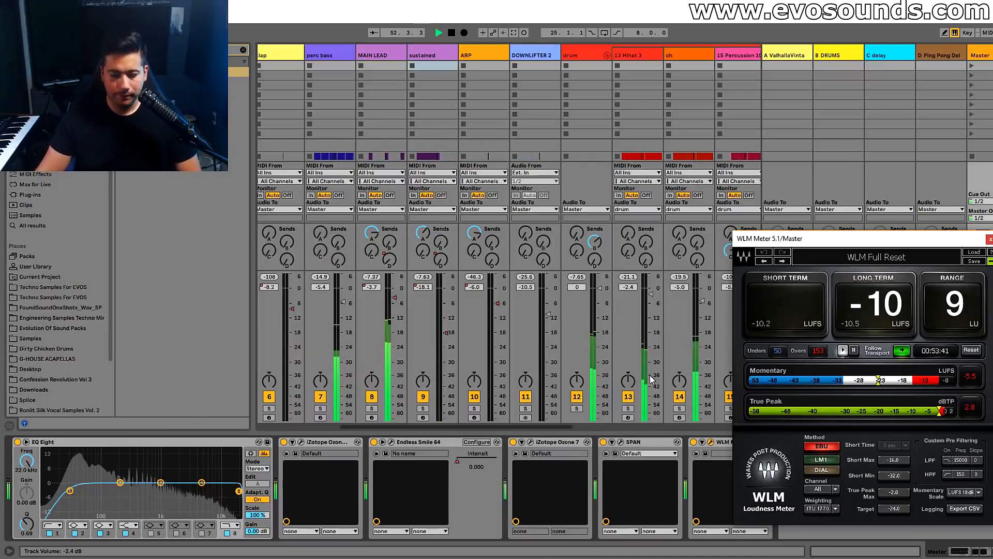
key("Tab")
Solo the PAD track, delete its volume automation and lower its volume to -9.1 dB
scroll(767, 272, "up", 6)
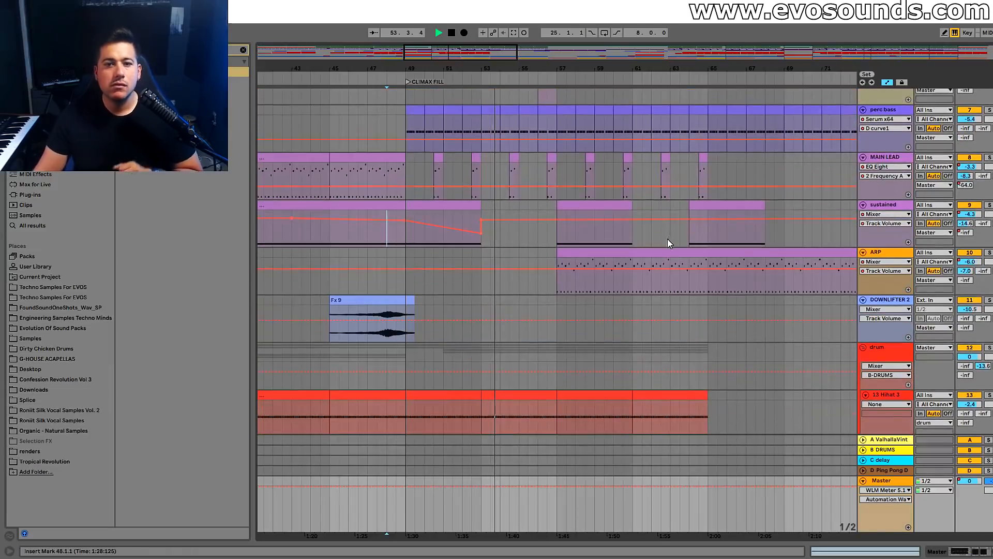
left_click(760, 264)
scroll(760, 264, "up", 1)
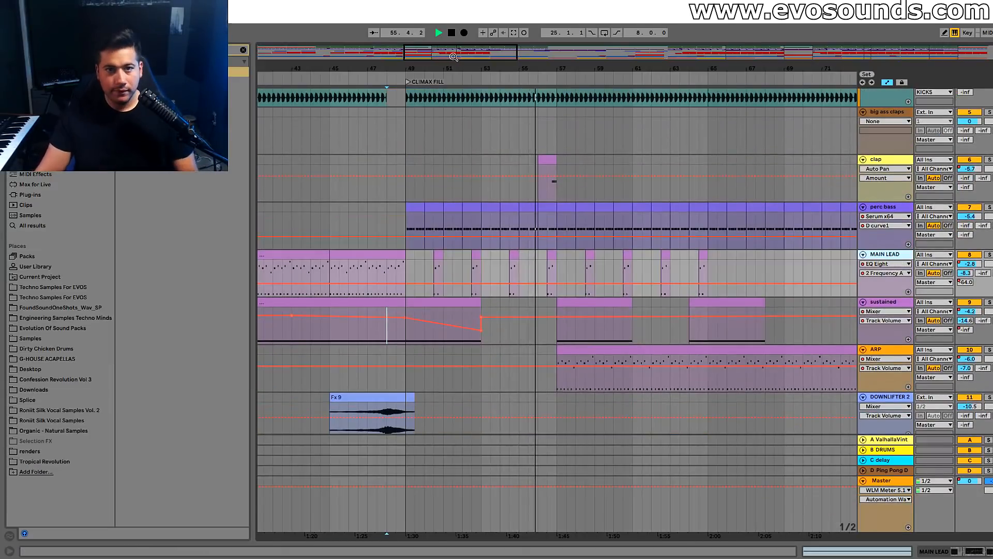
scroll(665, 320, "down", 18)
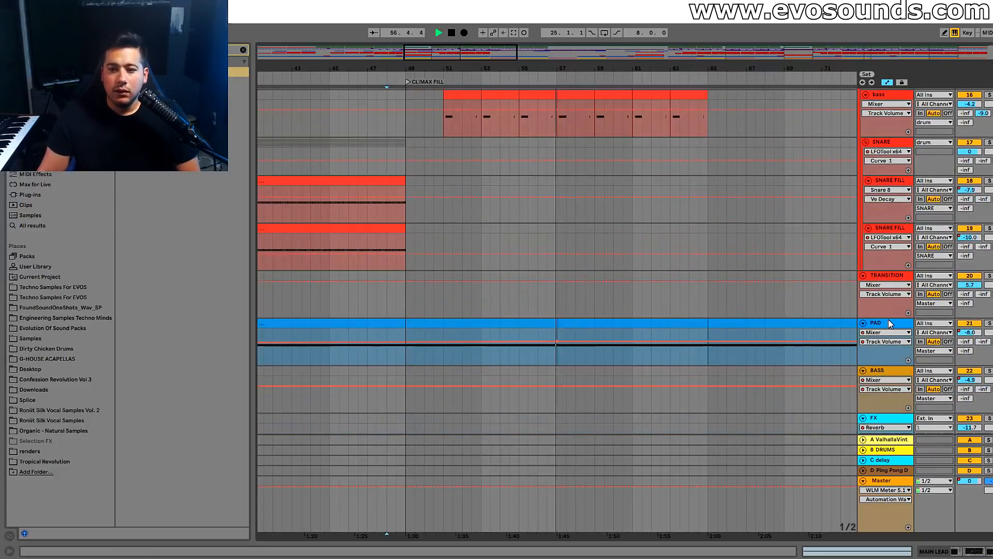
left_click(988, 324)
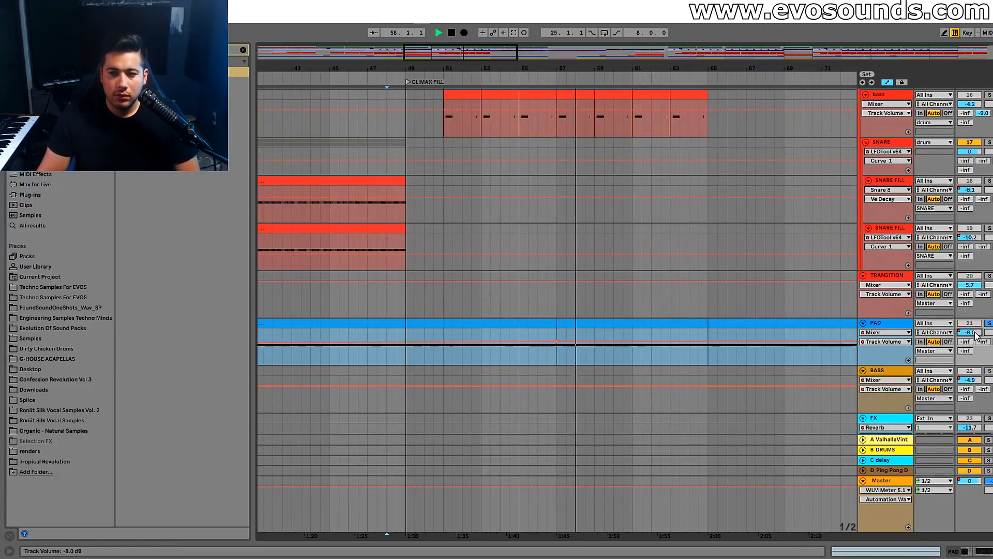
right_click(970, 332)
left_click(934, 368)
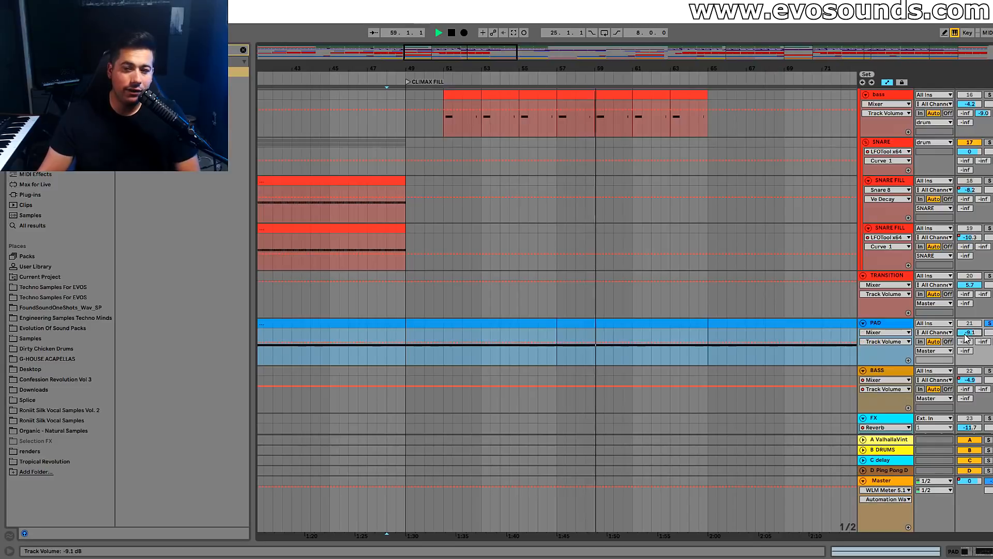
Stop playback, consolidate all PAD clips from bar 1 to 194 into one clip and open its notes
key("space")
left_click(498, 323)
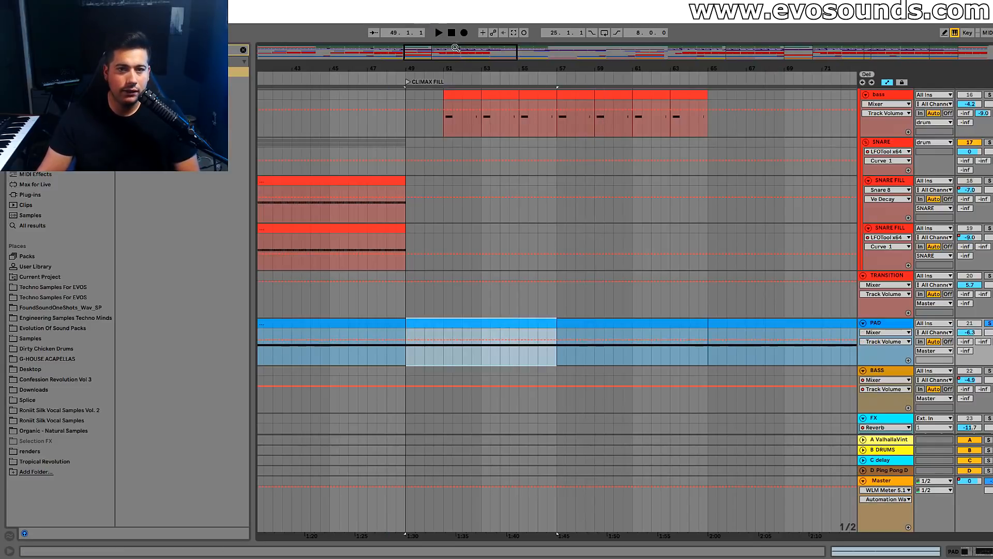
left_click_drag(456, 48, 599, 48)
left_click_drag(810, 349, 261, 325)
key("ctrl+j")
double_click(336, 325)
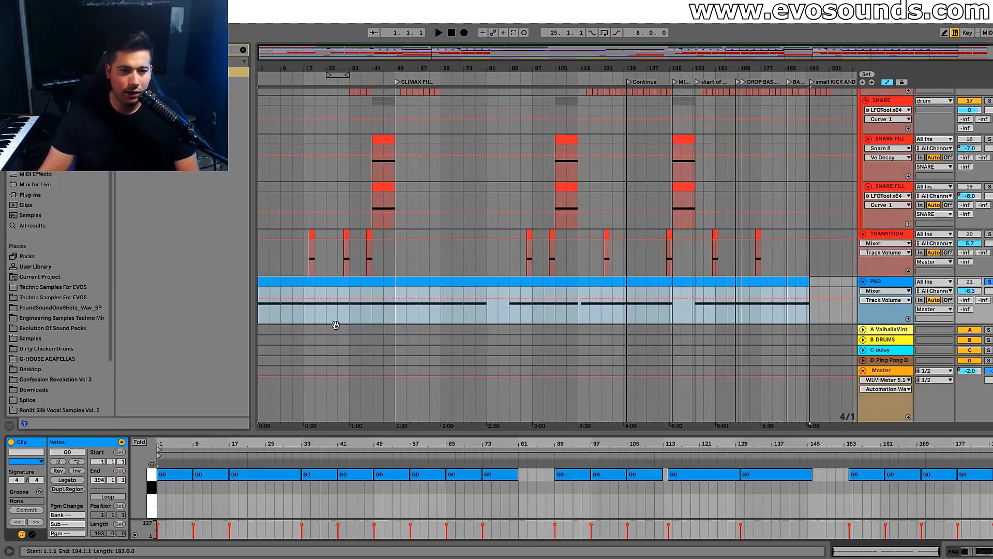
Enlarge the note editor, duplicate all the PAD's G0 notes one octave up to G1 and play from the start
left_click_drag(327, 434, 327, 241)
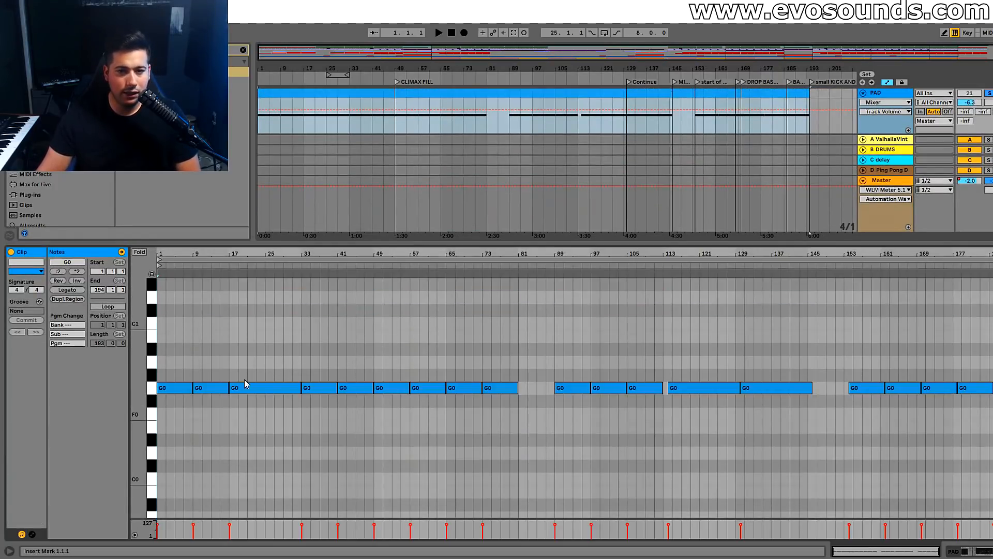
left_click(182, 422)
key("ctrl+a")
left_click_drag(186, 388, 187, 285)
key("space")
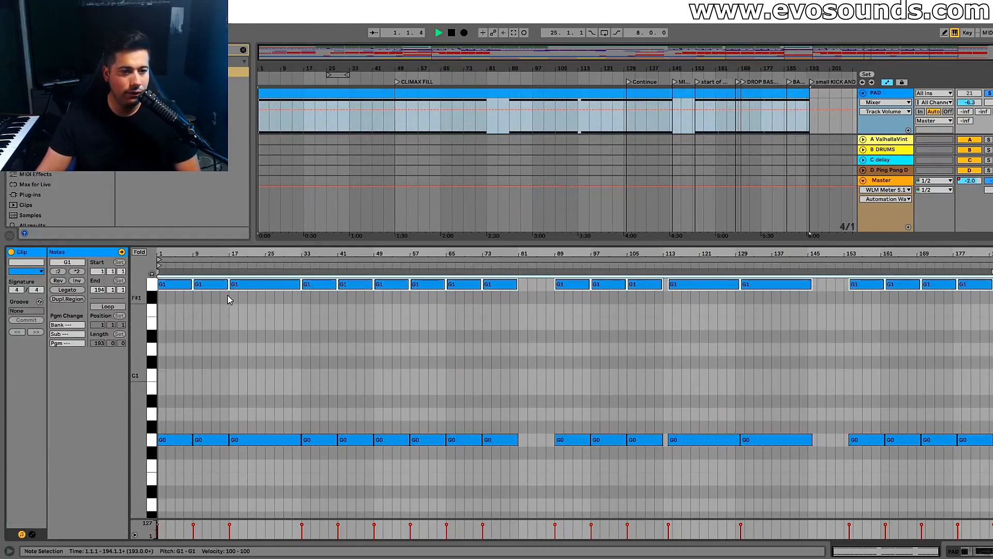
Set the PAD's Serum macros to Powaah 93% and Cutoff 27%, and unsolo the track
key("shift+Tab")
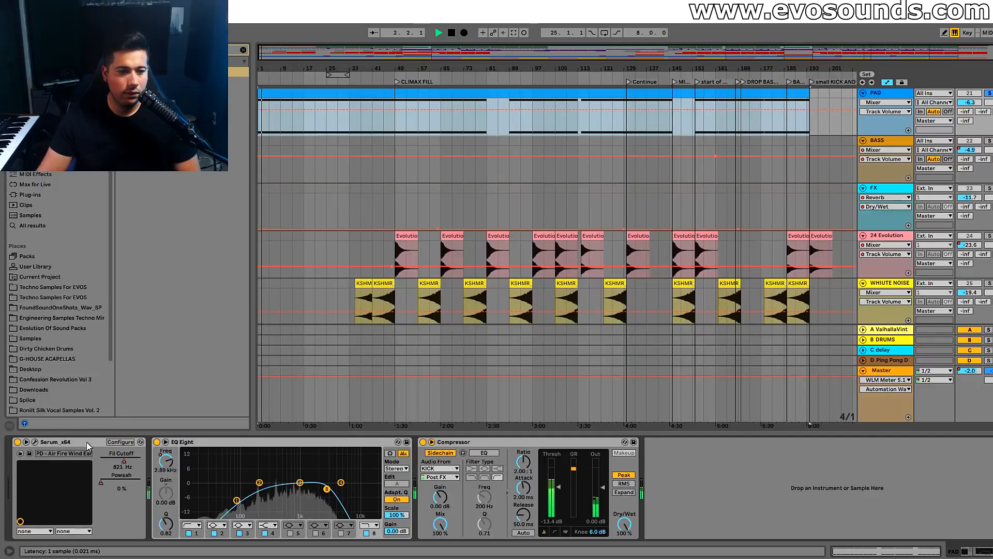
left_click(35, 442)
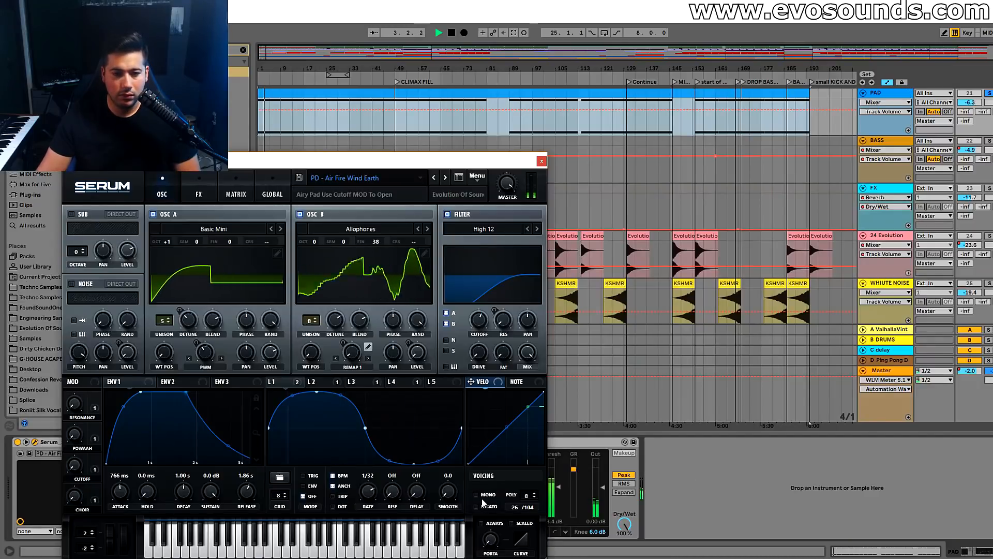
left_click(75, 435)
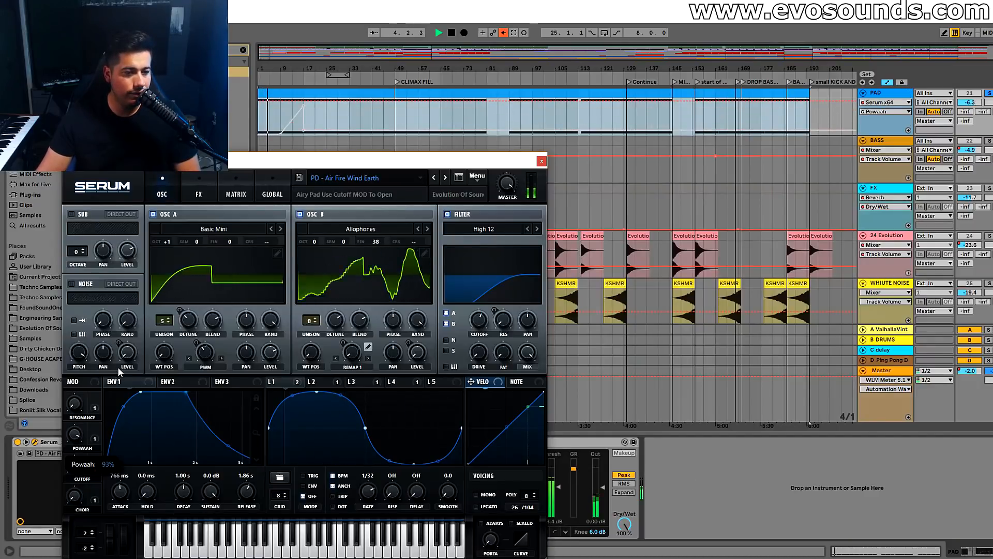
left_click(71, 466)
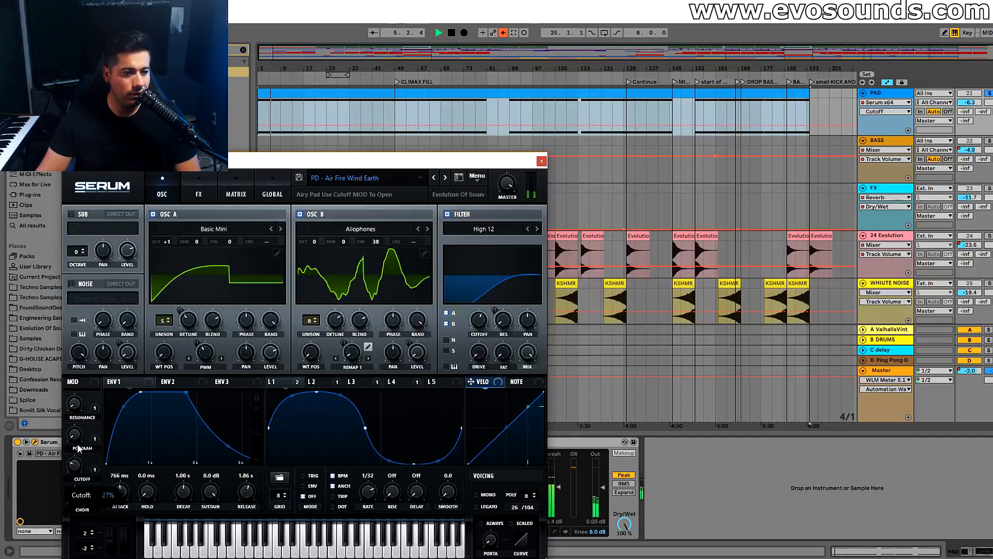
left_click(989, 94)
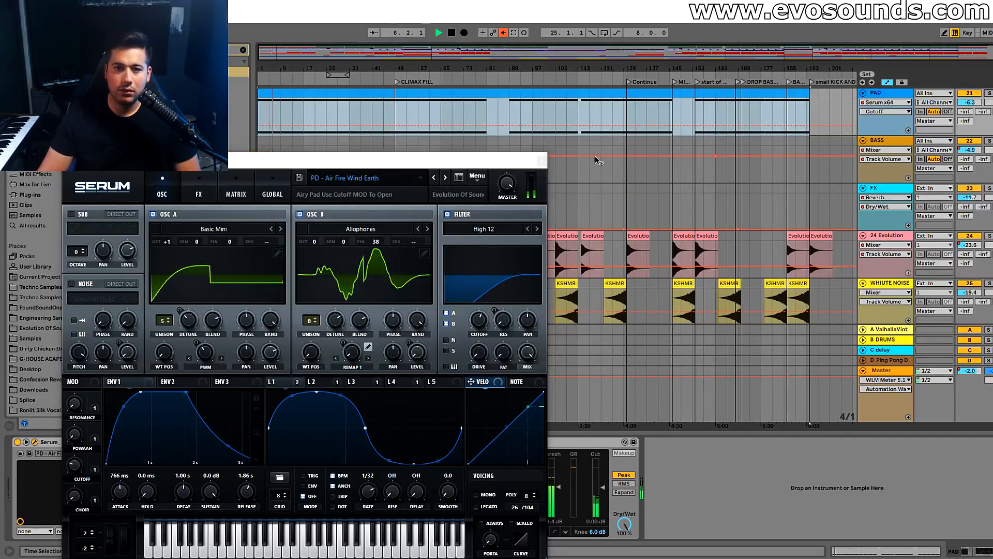
left_click(541, 161)
Lower the PAD track's volume to about -13.7 dB while the intro plays
scroll(673, 176, "up", 3)
left_click_drag(970, 199, 969, 205)
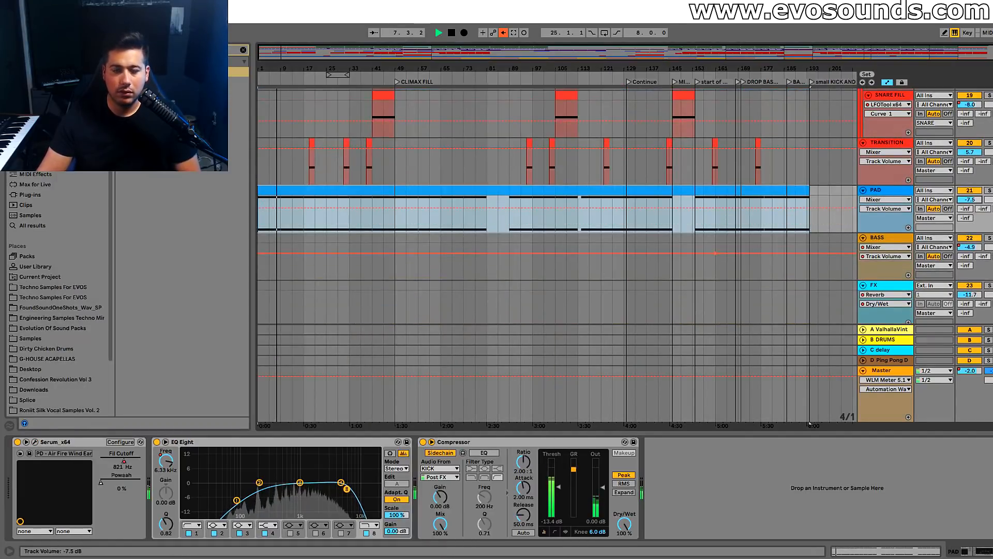
left_click_drag(281, 47, 280, 50)
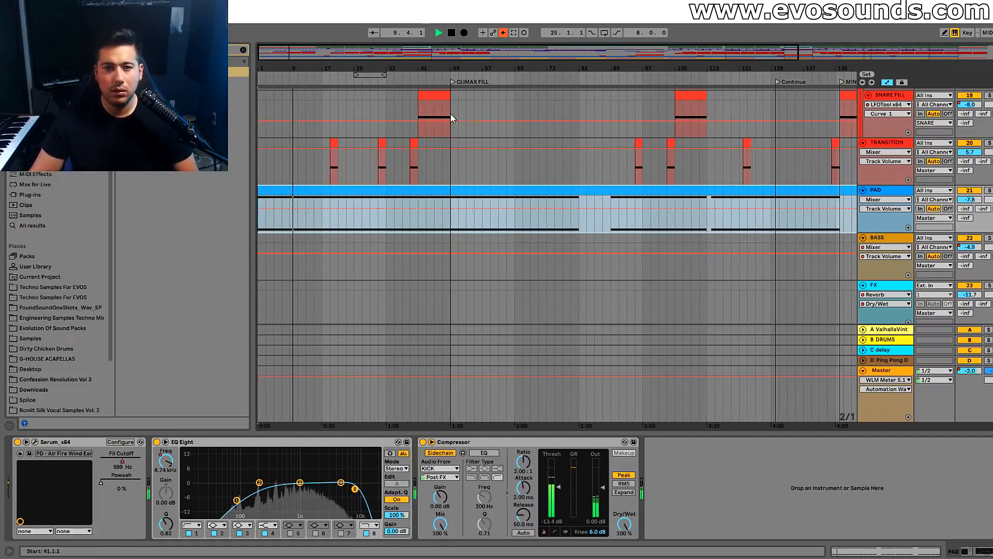
scroll(573, 189, "up", 3)
scroll(620, 227, "down", 1)
left_click_drag(970, 253, 970, 262)
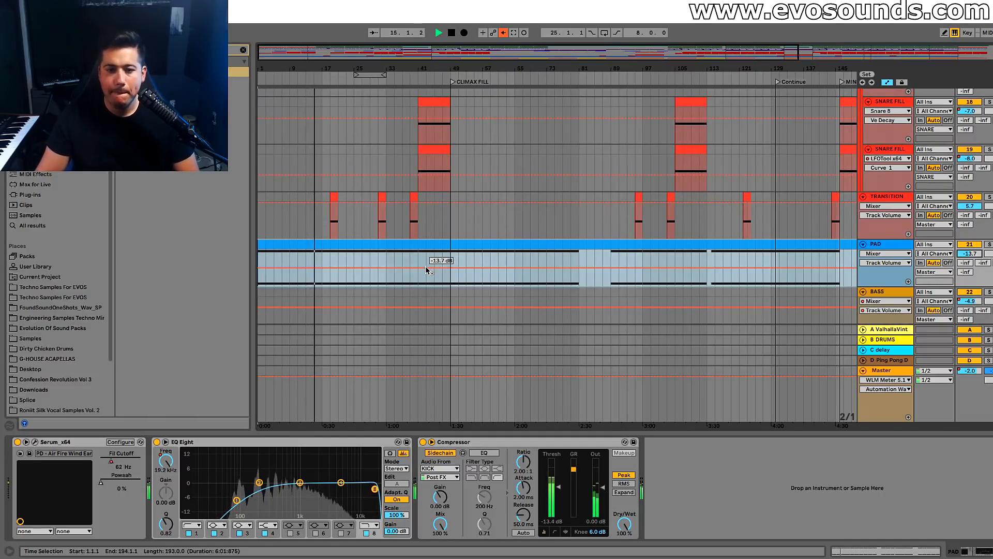
Lower the threshold of the PAD's Compressor to -16.0 dB and the PAD track's volume to -16.5 dB
left_click_drag(552, 487, 552, 489)
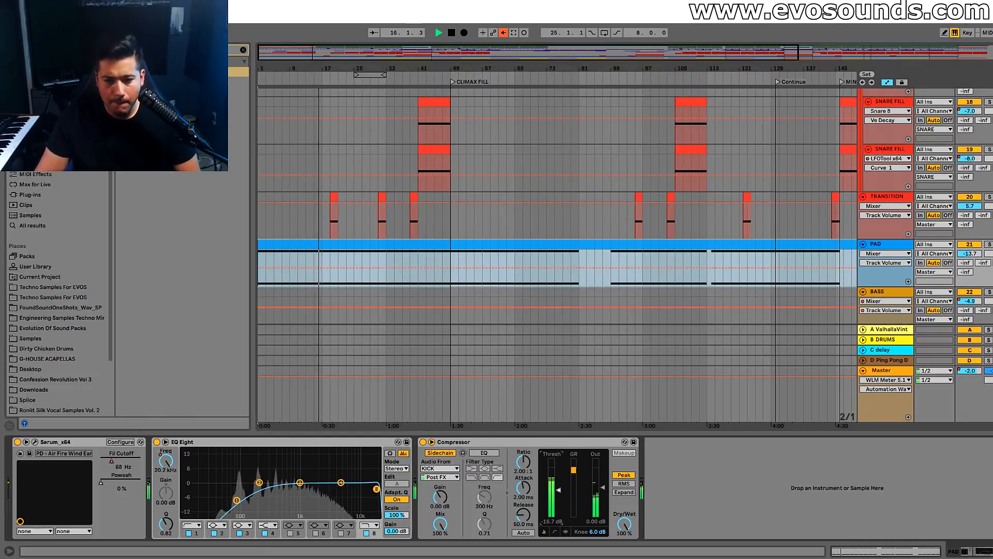
left_click_drag(279, 48, 279, 66)
scroll(426, 181, "up", 5)
scroll(461, 200, "down", 5)
left_click(694, 244)
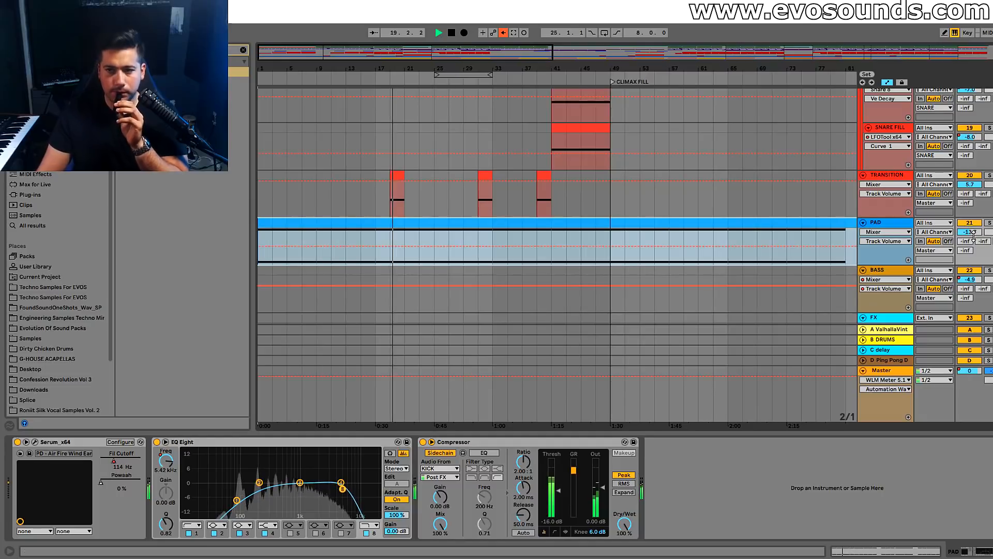
left_click_drag(973, 234, 972, 246)
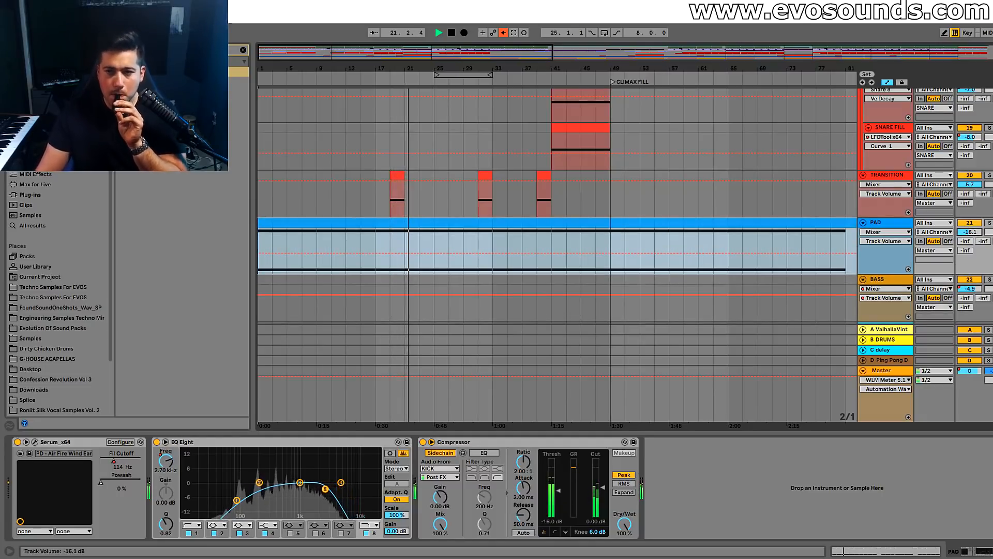
Open the SPAN analyzer on the Master and examine the mix's frequency spectrum during playback
scroll(526, 250, "up", 3)
scroll(526, 244, "up", 15)
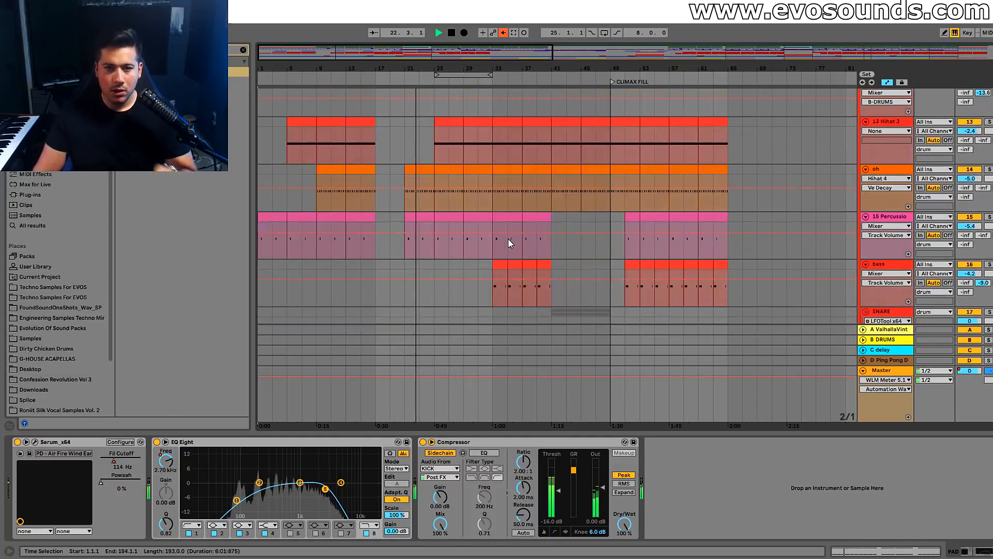
scroll(509, 239, "up", 5)
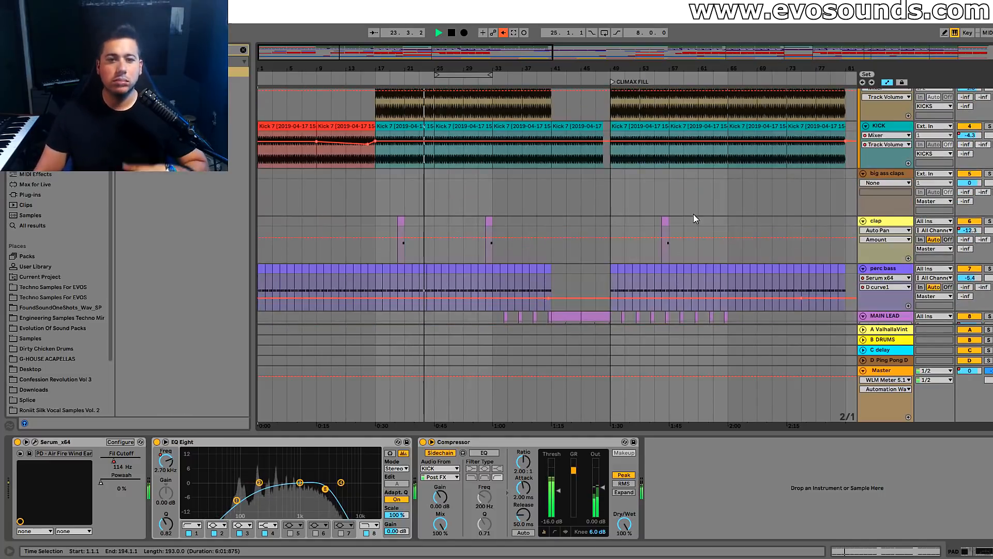
key("Tab")
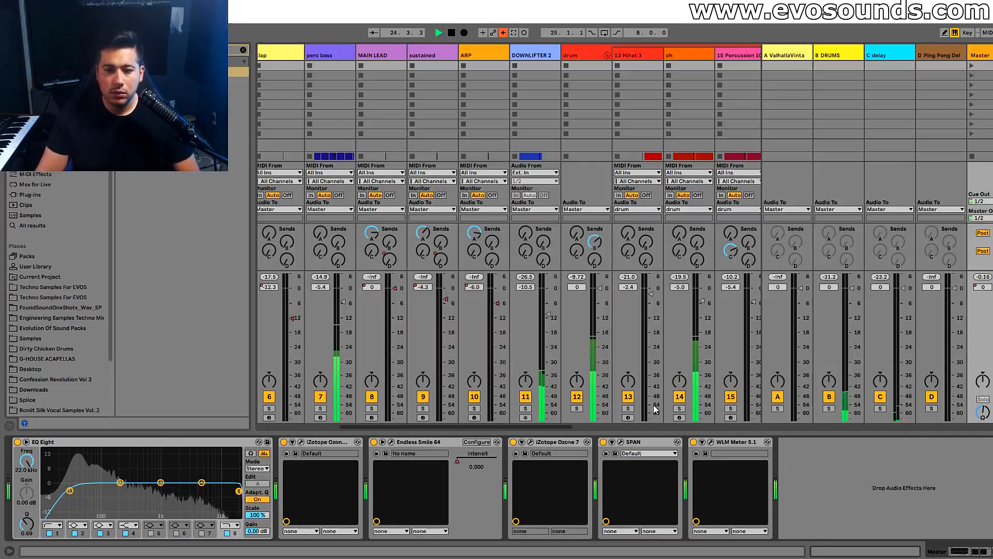
left_click(620, 442)
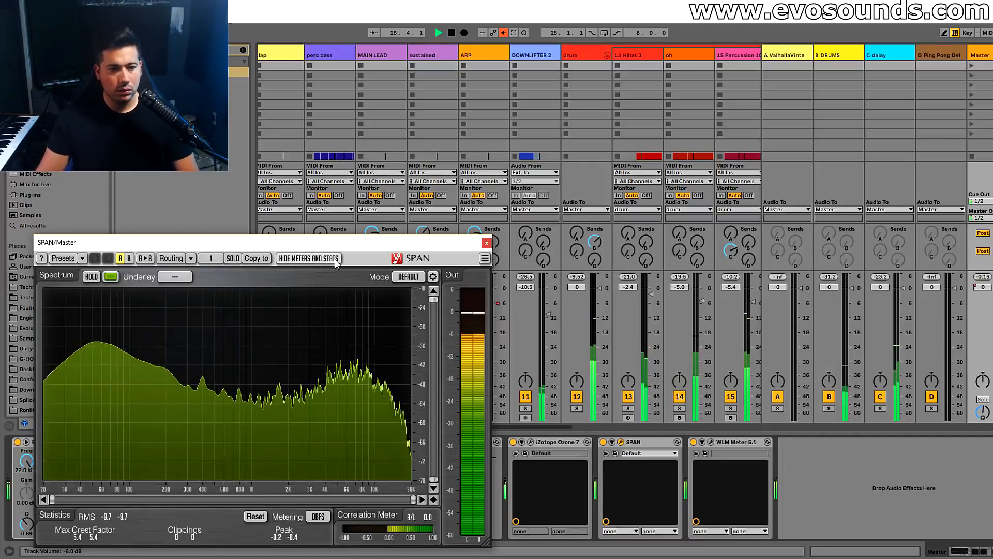
key("Tab")
key("Tab")
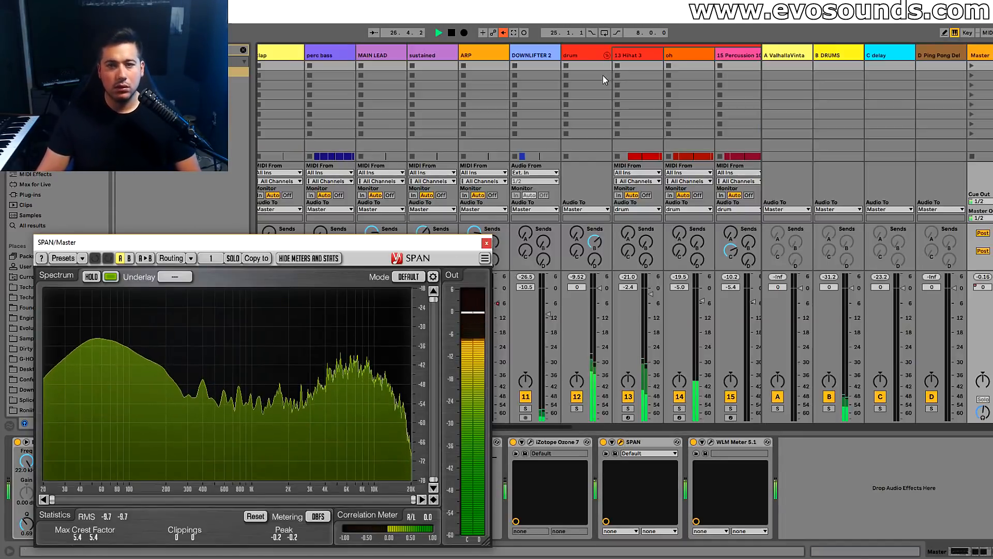
Close SPAN and insert a Saturator with 2.86 dB drive before the EQ Eight on the drum group
left_click(598, 56)
left_click(486, 242)
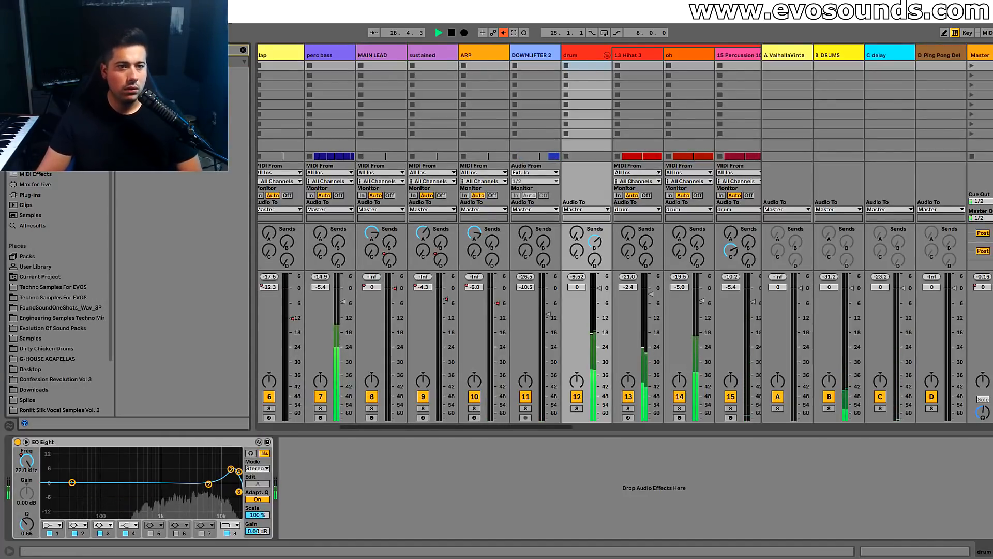
left_click_drag(49, 476, 25, 459)
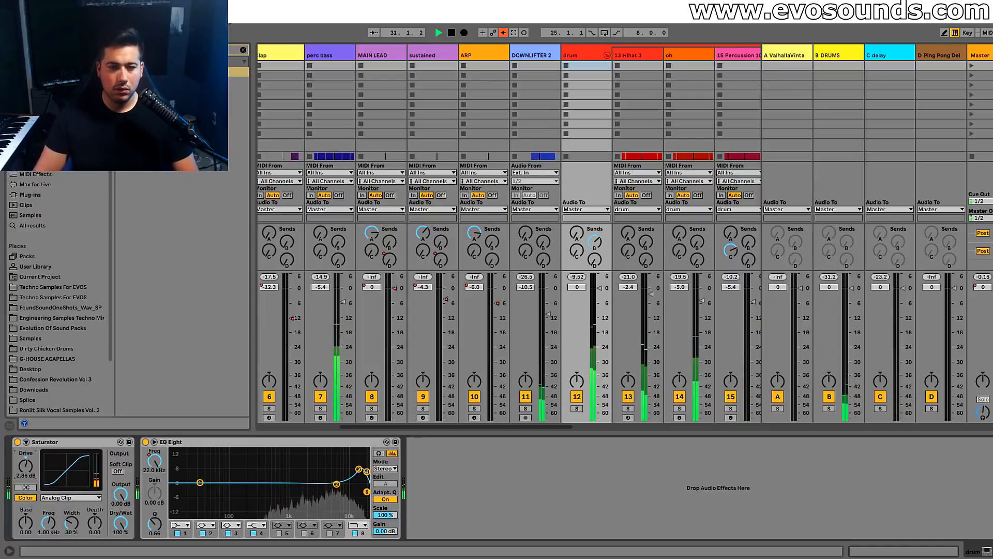
Check the Master's spectrum in SPAN with the drum saturation active and return to the arrangement
left_click(980, 55)
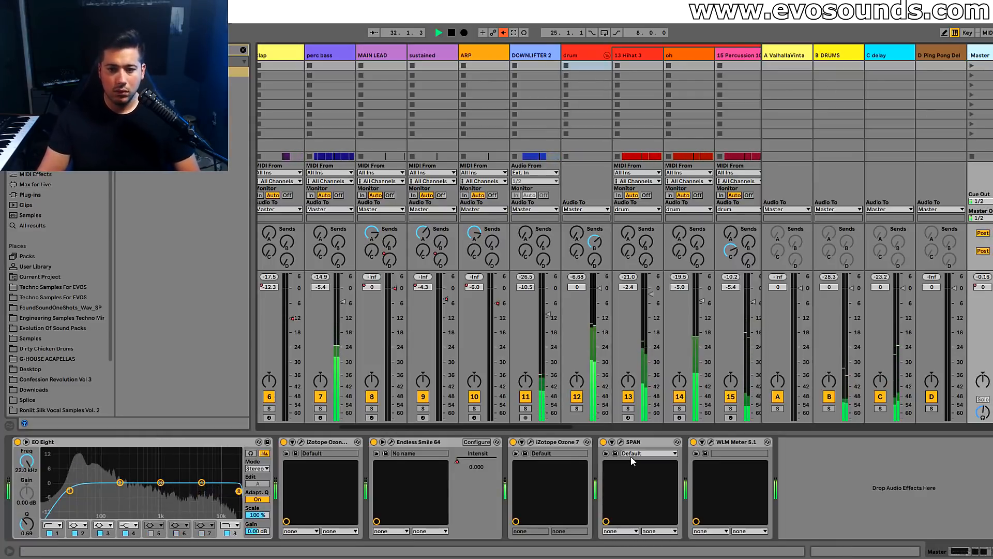
left_click(620, 442)
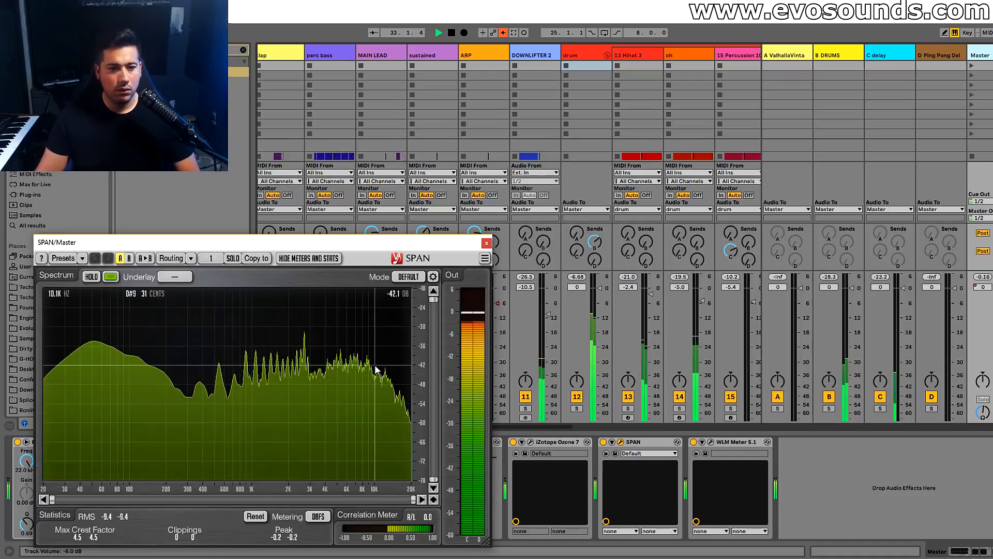
left_click(486, 242)
key("Tab")
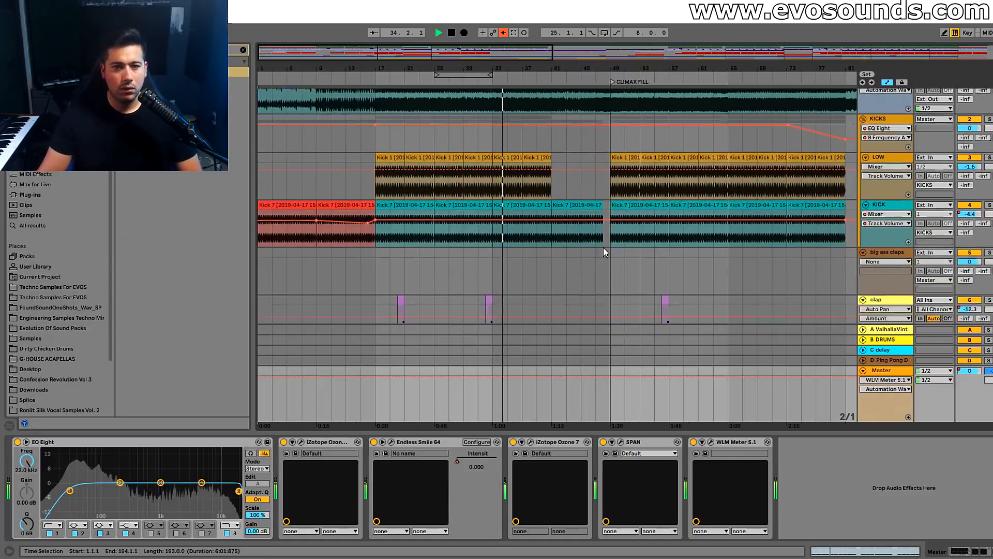
Flatten the clap track's volume automation to a constant -5.5 dB
scroll(603, 247, "down", 3)
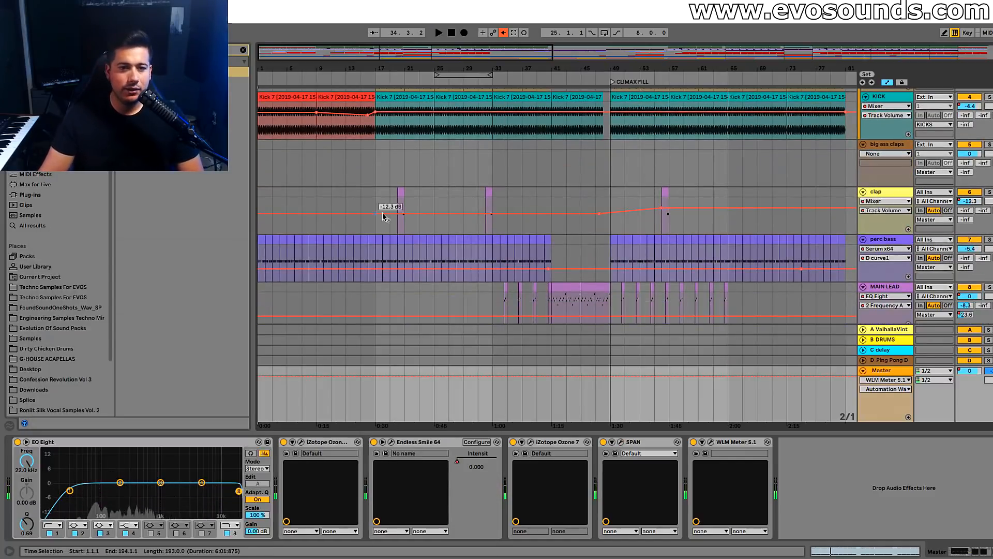
left_click(598, 214)
left_click(405, 216)
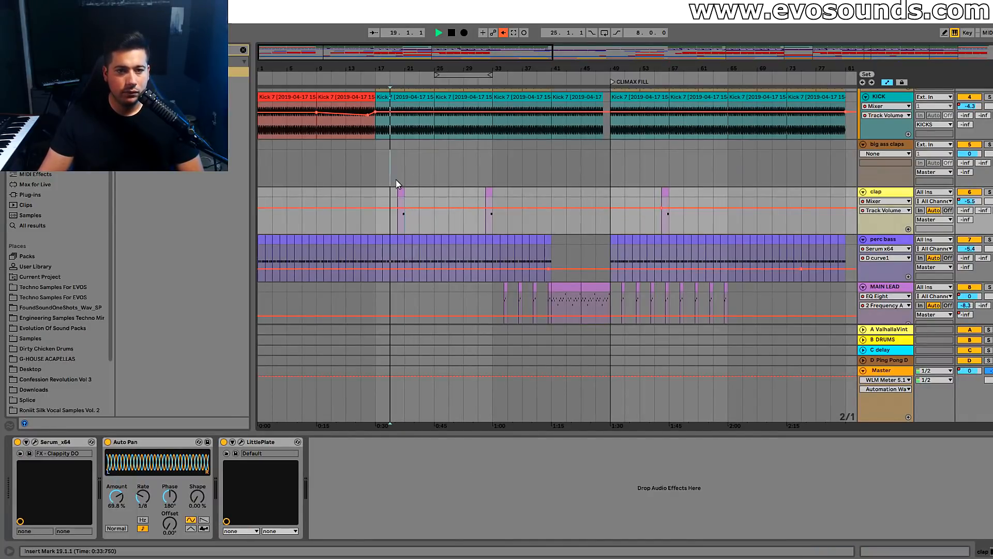
Play the clap hits near bars 20 and 32 to judge their level
left_click(395, 179)
left_click_drag(428, 68, 352, 84)
left_click(291, 219)
key("space")
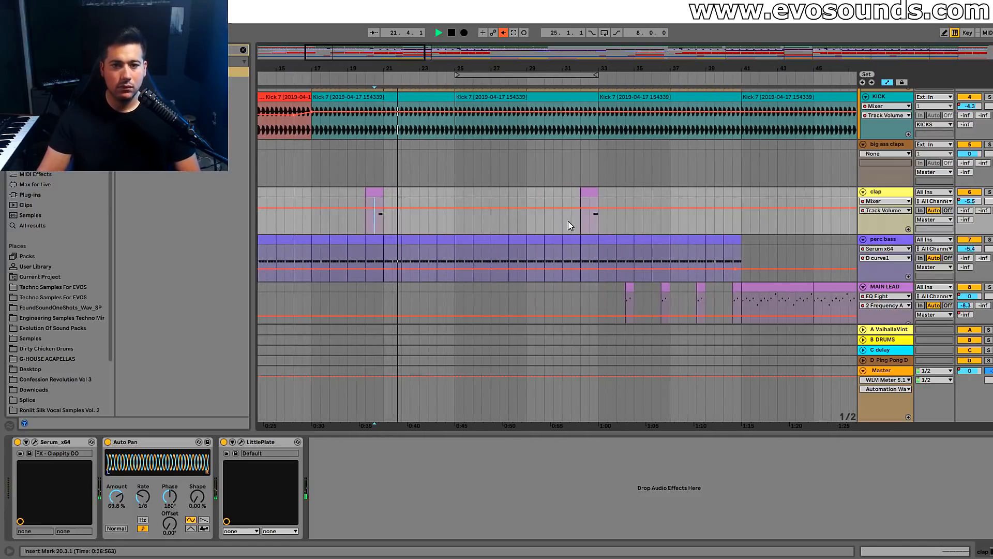
scroll(569, 225, "down", 1)
left_click(589, 217)
left_click_drag(374, 69, 288, 72)
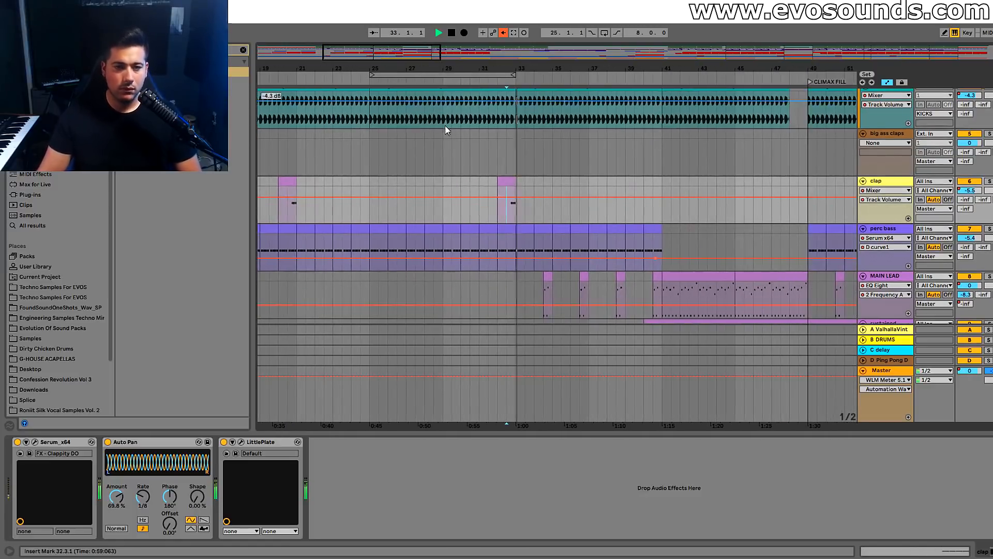
Insert a Glue Compressor between the clap's Auto Pan and LittlePlate with its threshold at -10.8 dB and play from bar 32
scroll(605, 210, "down", 4)
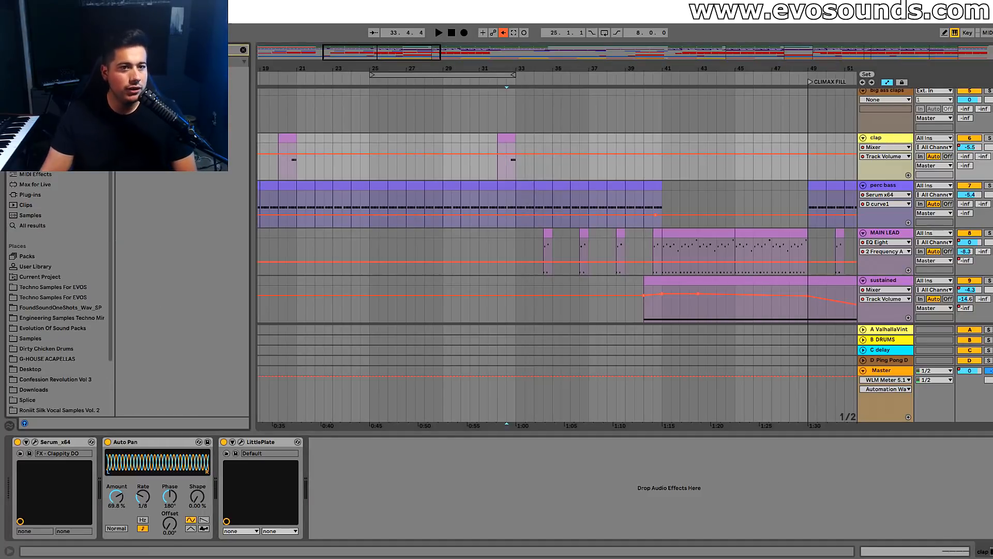
left_click_drag(191, 279, 218, 448)
left_click_drag(279, 513, 280, 519)
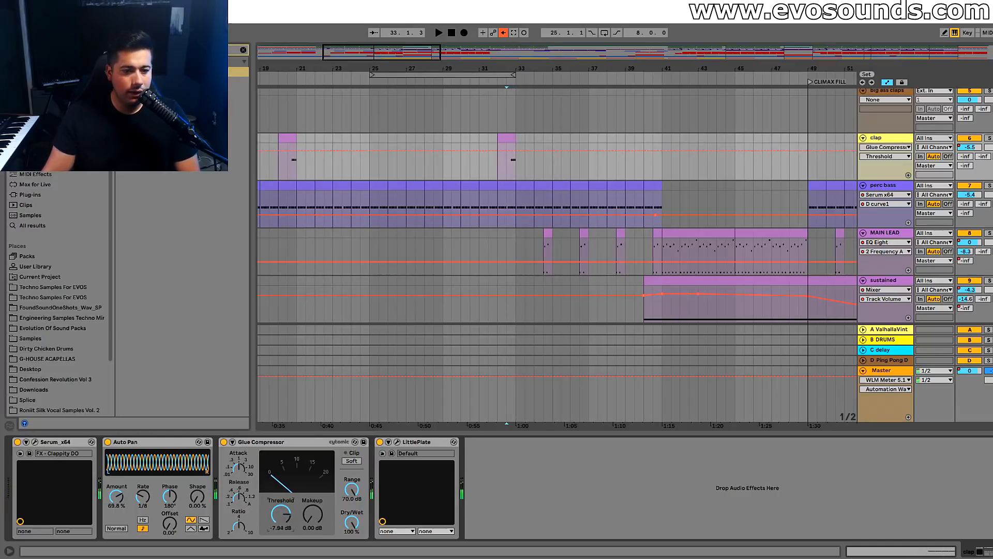
left_click(247, 473)
left_click_drag(280, 513, 280, 517)
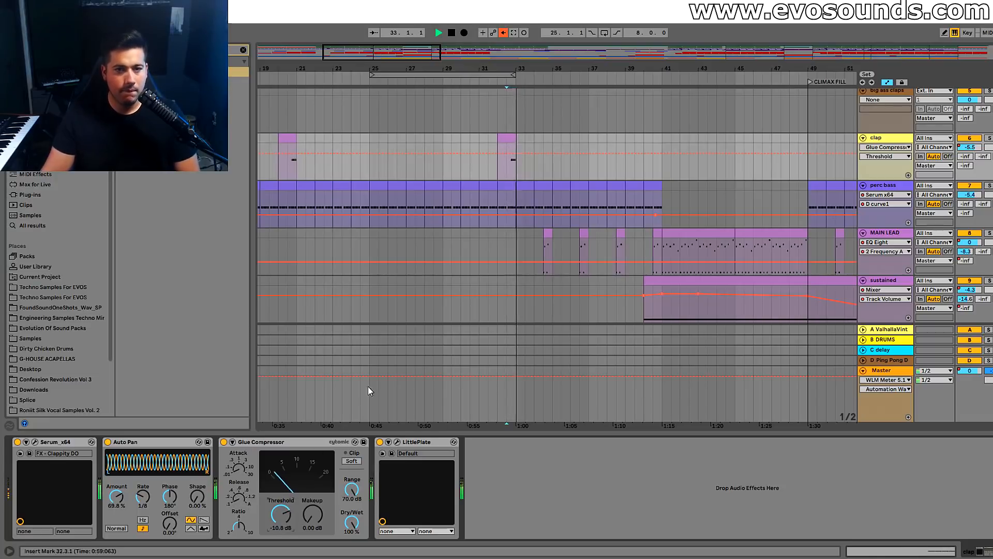
Listen to the passage from bar 33 onward while reviewing the leads, downlifters, transitions and PAD in the arrangement
left_click_drag(408, 55, 418, 53)
scroll(548, 204, "down", 4)
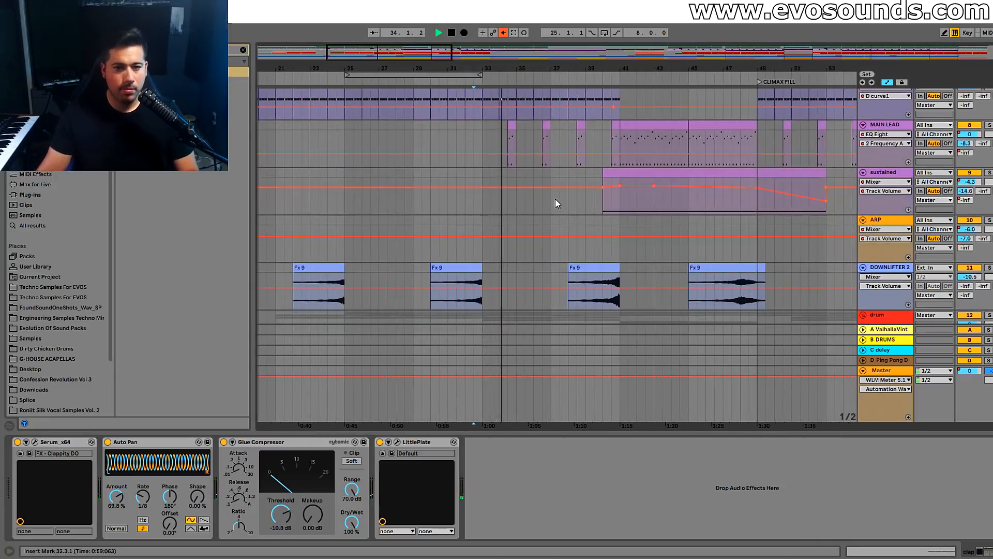
scroll(599, 159, "up", 3)
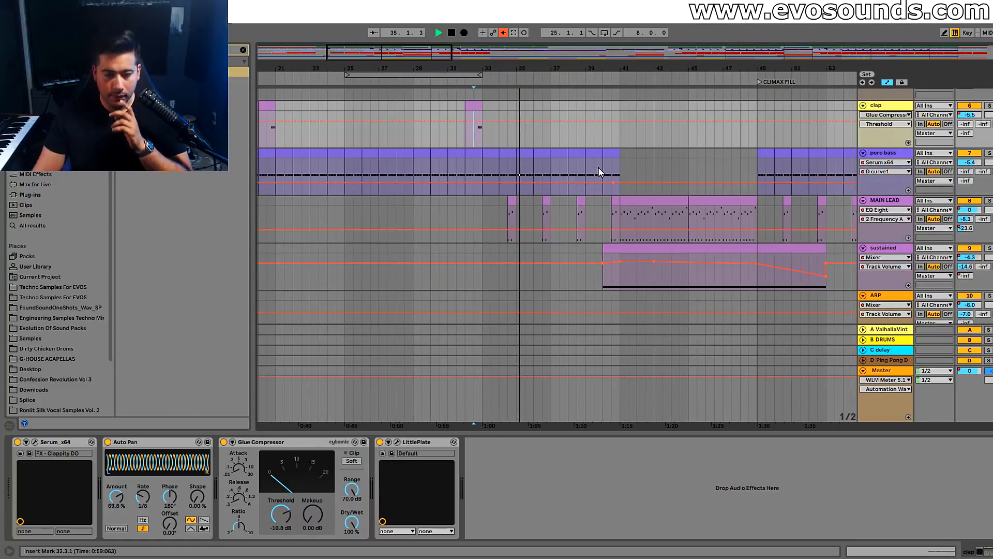
key("minus")
left_click_drag(394, 52, 394, 51)
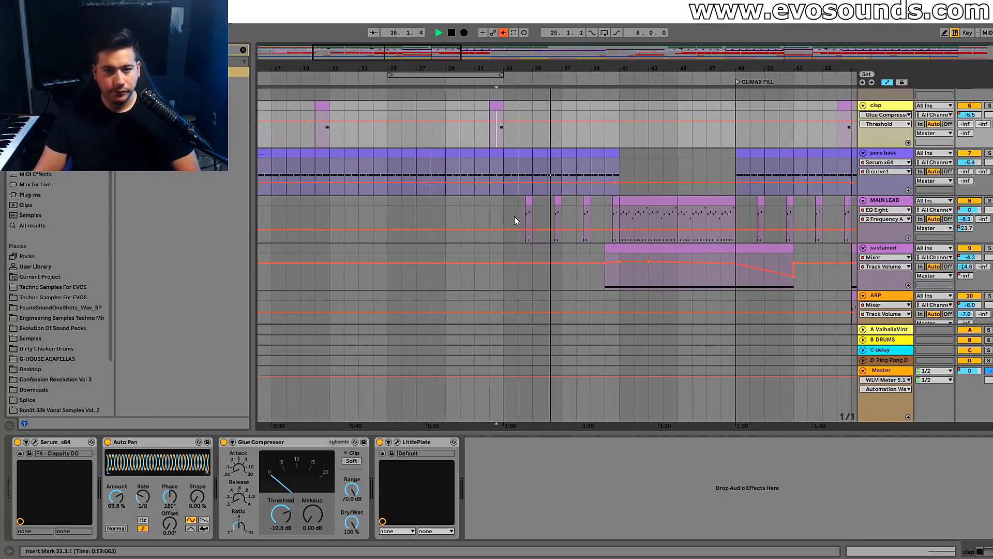
scroll(445, 202, "down", 3)
scroll(482, 216, "up", 3)
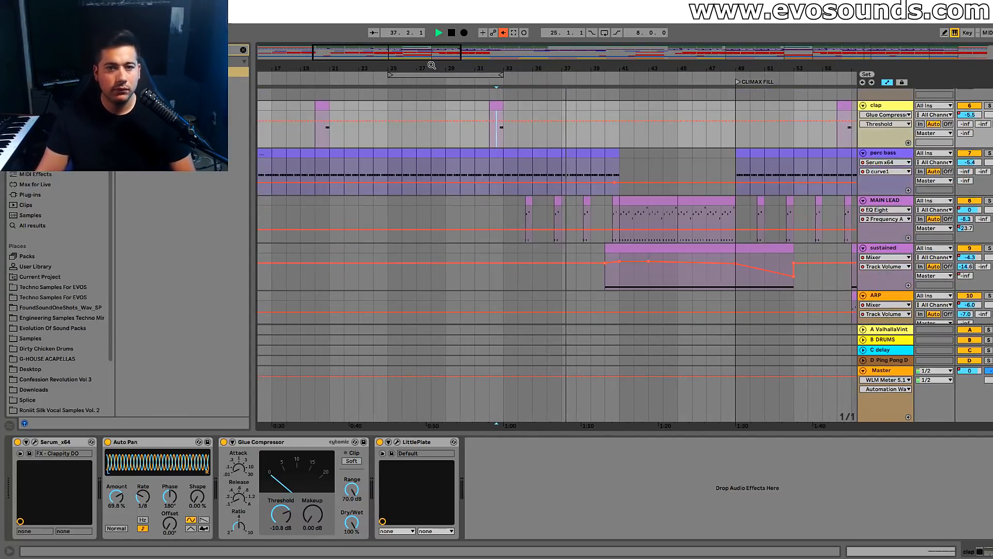
scroll(562, 257, "down", 10)
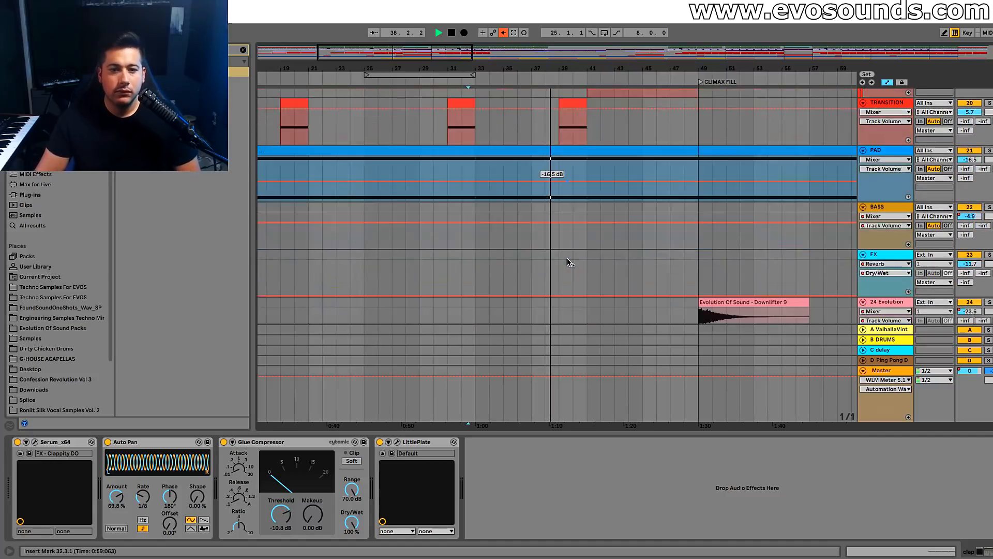
scroll(564, 245, "up", 10)
Examine the Master's spectrum in SPAN around bar 40, stop playback and review the downlifter and white noise clips
key("Tab")
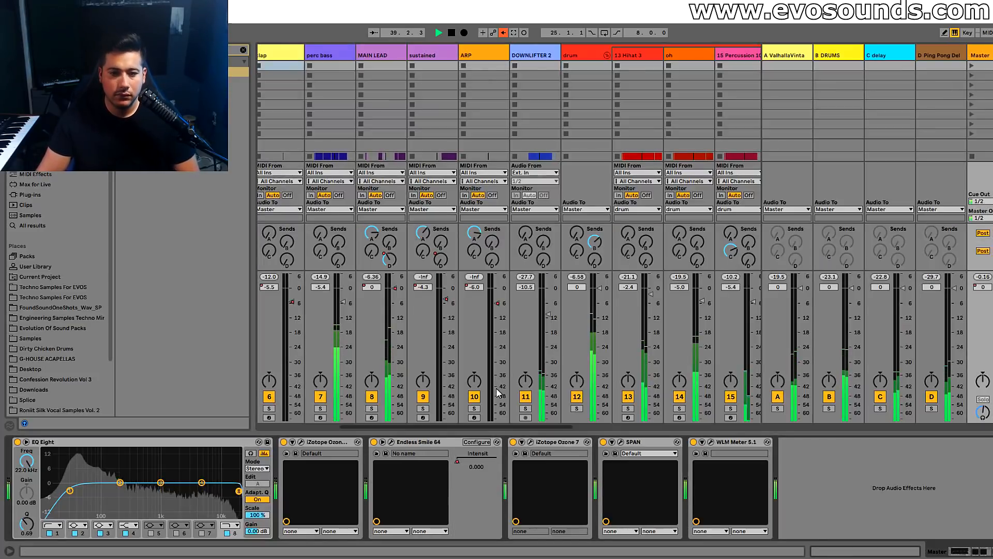
left_click(620, 441)
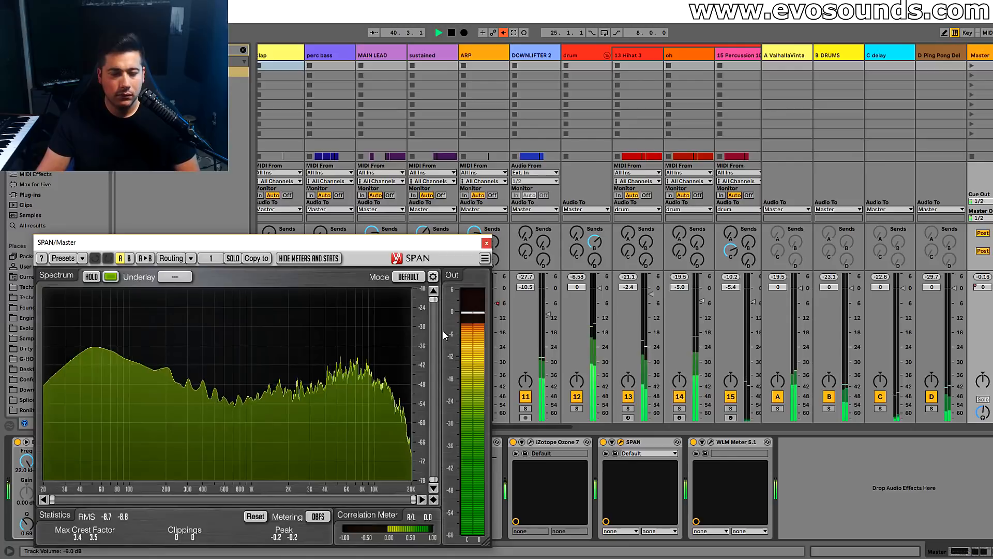
left_click(487, 243)
key("Tab")
scroll(517, 243, "up", 2)
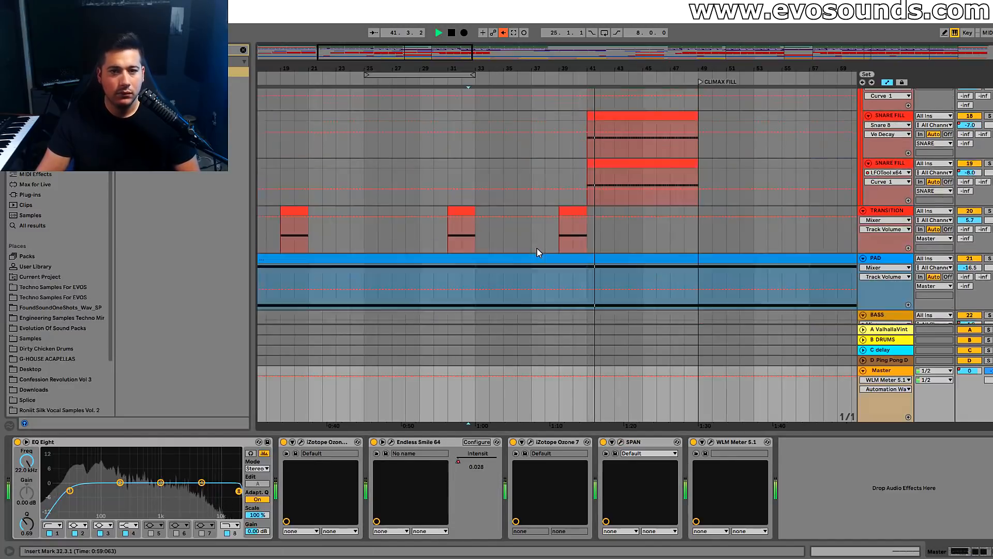
scroll(551, 237, "down", 8)
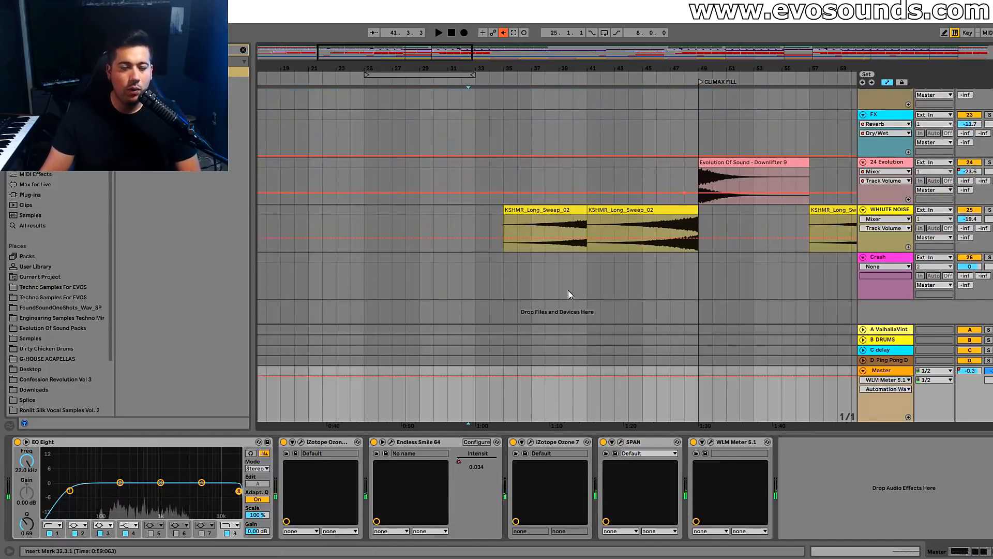
key("minus")
key("minus")
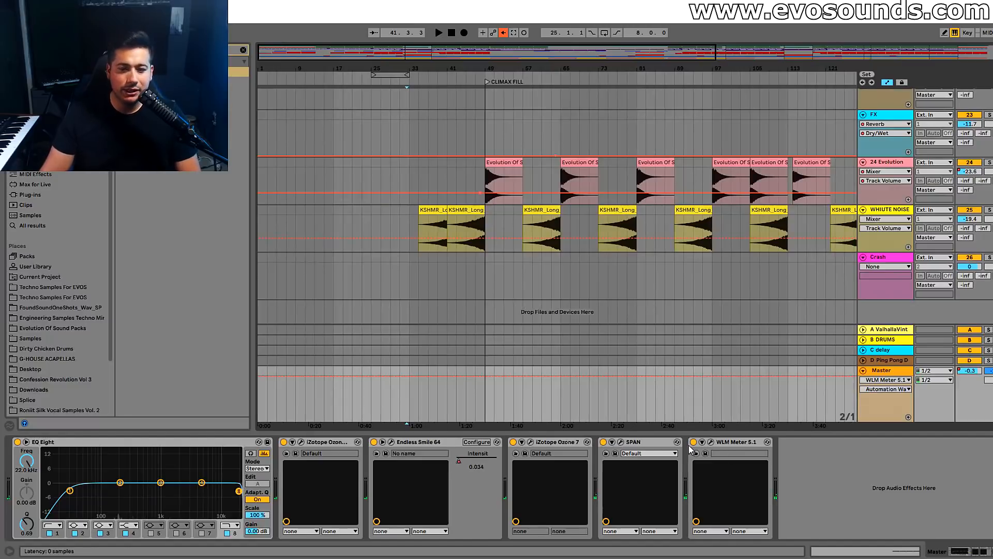
left_click(621, 442)
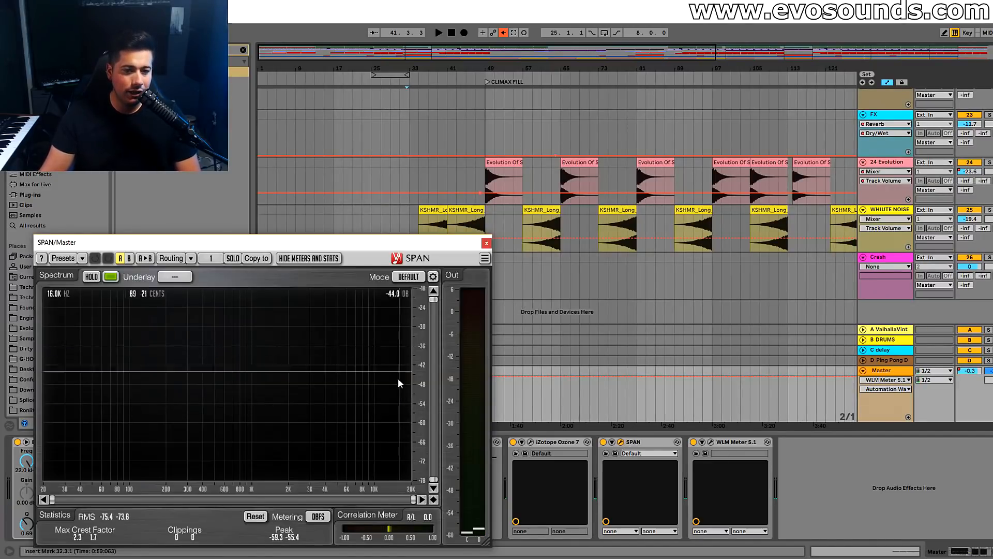
left_click(487, 242)
Add an audio track below WHIUTE NOISE and name it "white noiSE"
left_click(882, 268)
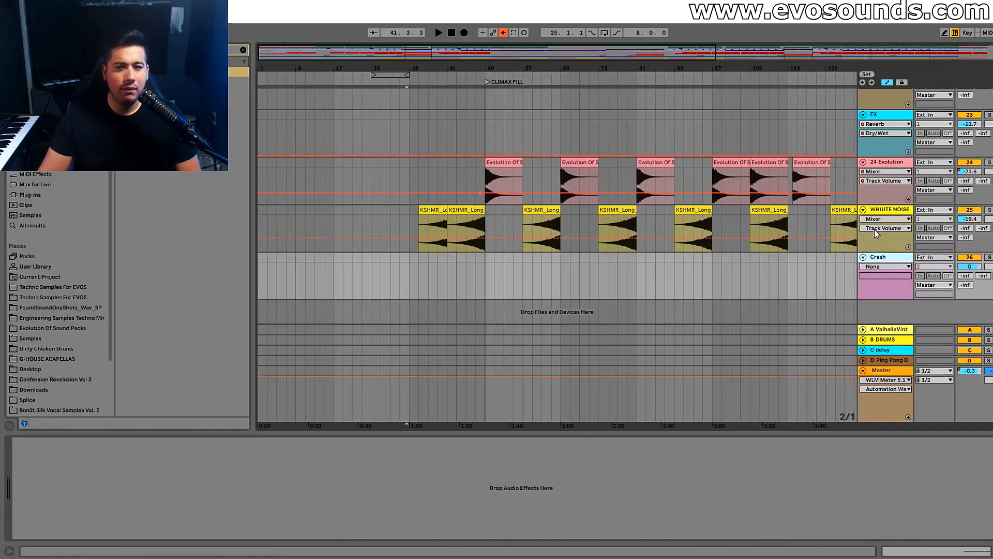
left_click(889, 209)
key("ctrl+t")
key("ctrl+r")
type("white noi")
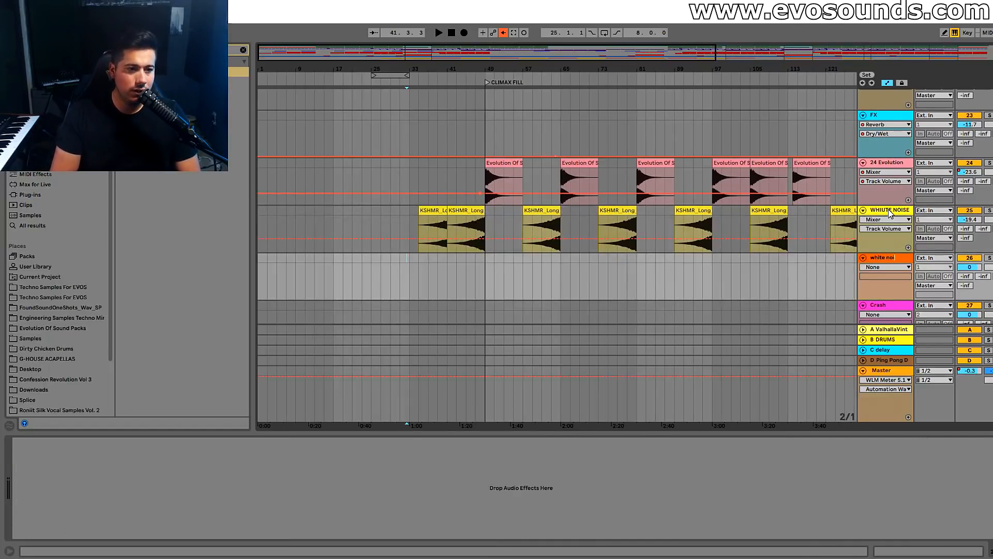
type("SE")
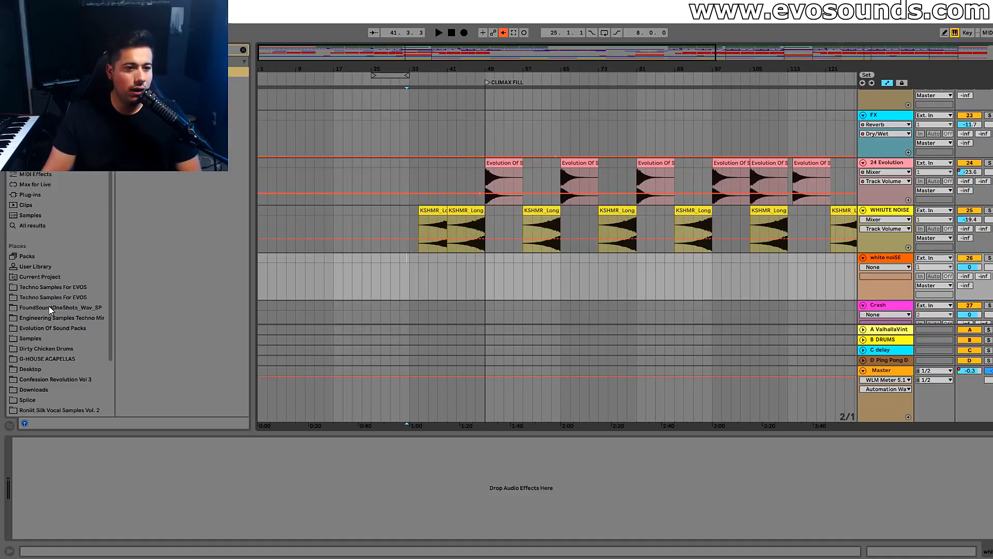
Find the second white noise sample in the KSHMR VOLUME 3 FX elements and place it at bar 1 of the white noiSE track
left_click(52, 287)
left_click(243, 51)
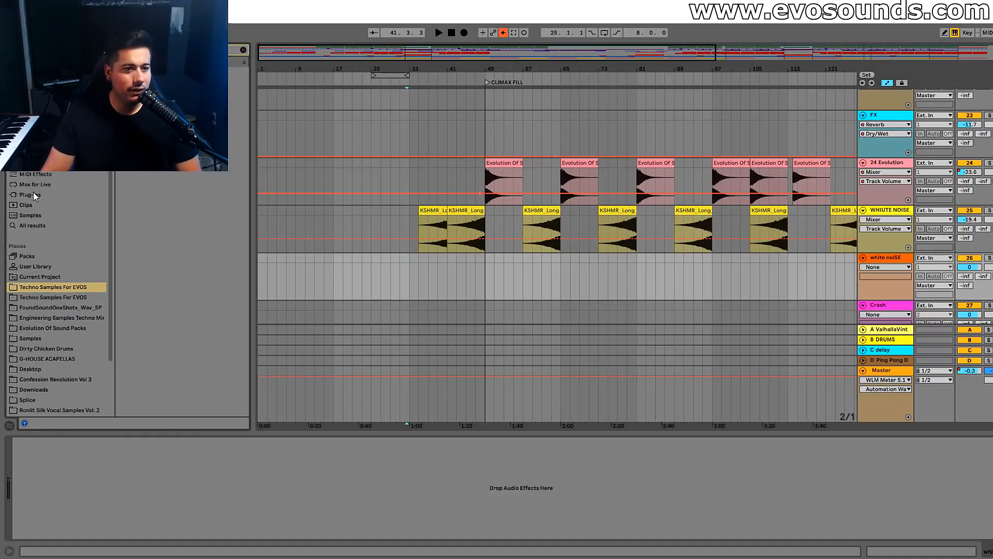
left_click(243, 50)
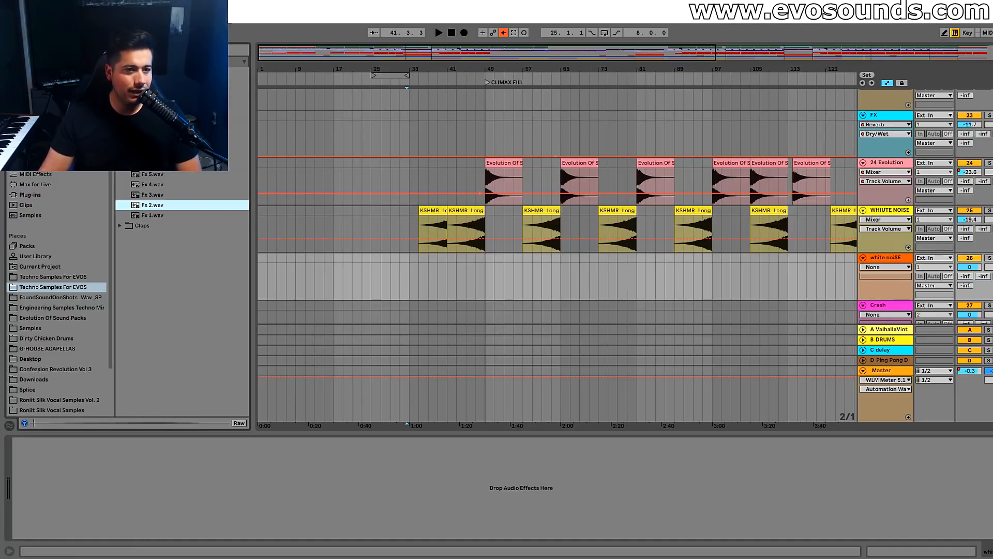
left_click(48, 327)
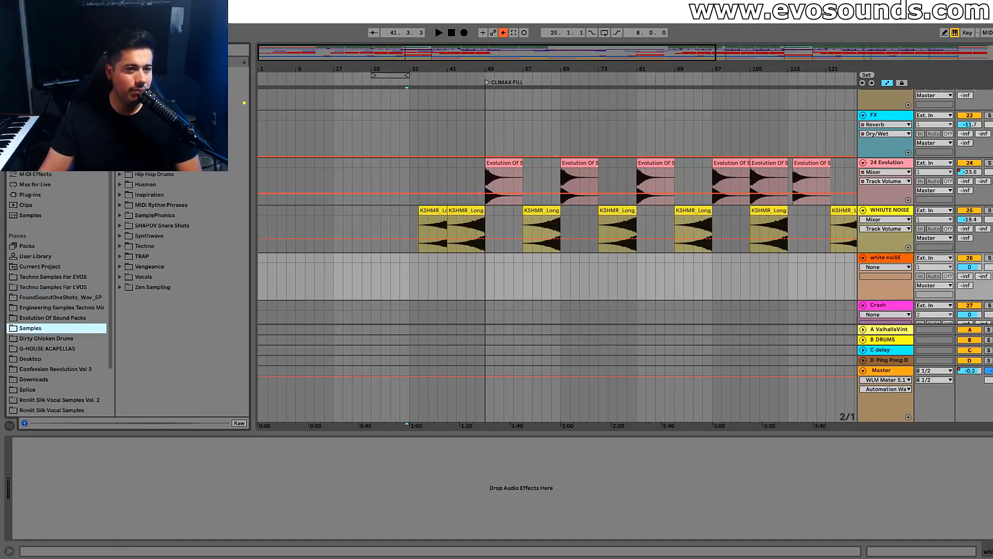
left_click(133, 175)
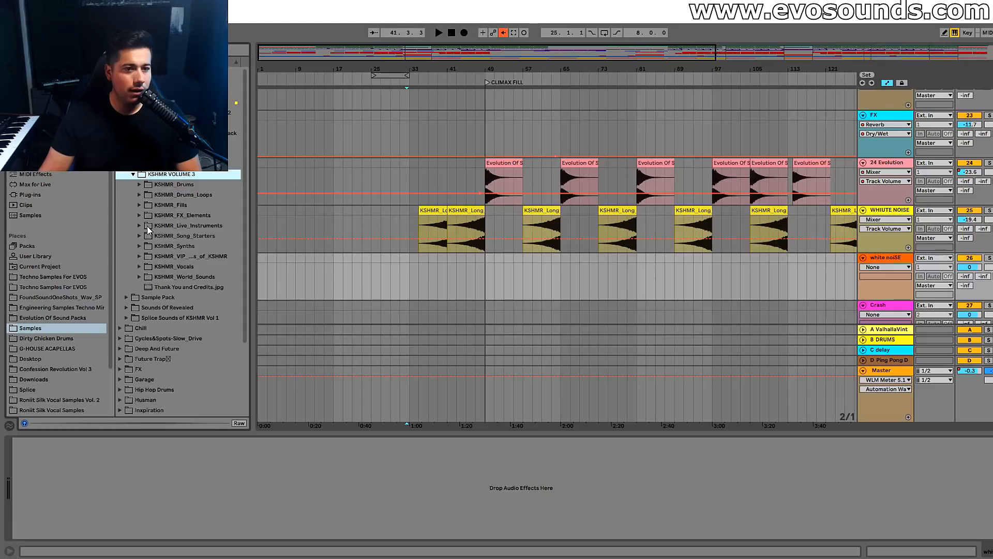
left_click(138, 215)
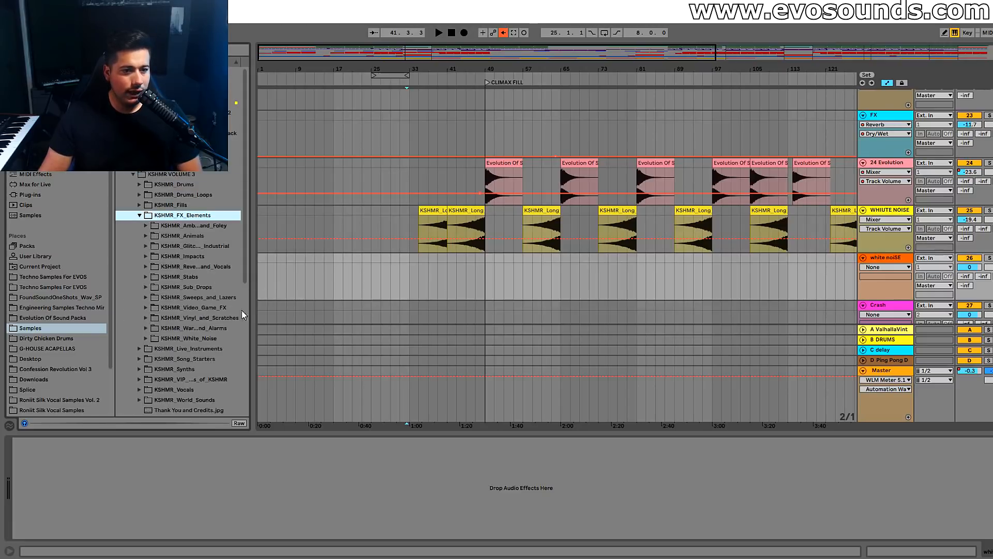
left_click(153, 339)
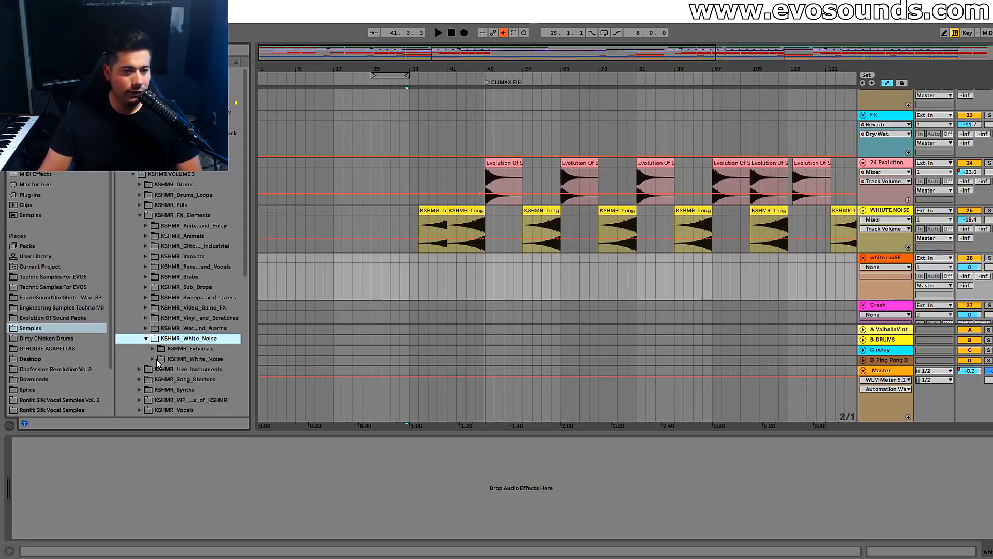
left_click(153, 359)
left_click(186, 379)
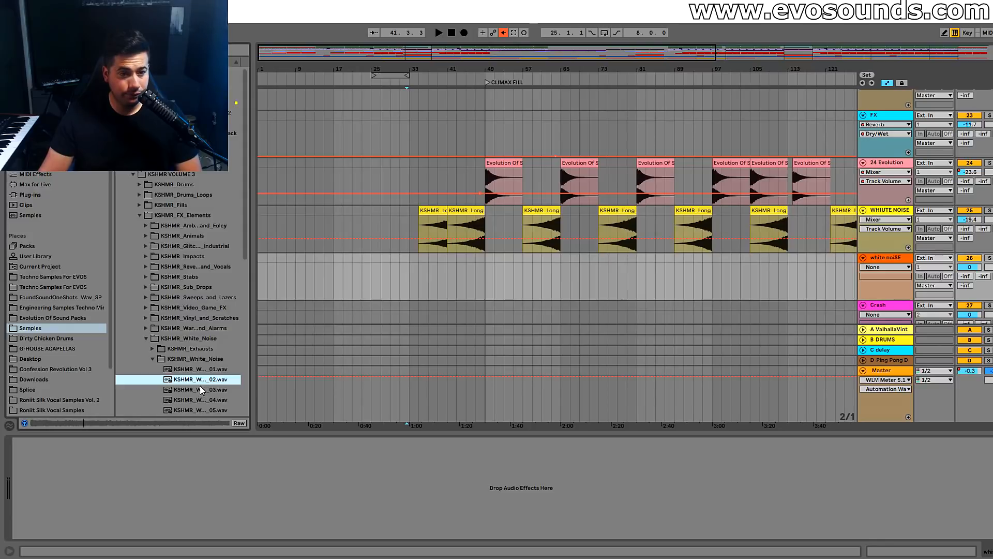
left_click_drag(261, 281, 261, 277)
Duplicate the white noise clip back to back along the white noiSE track until it reaches bar 209
key("ctrl+d")
key("ctrl+d")
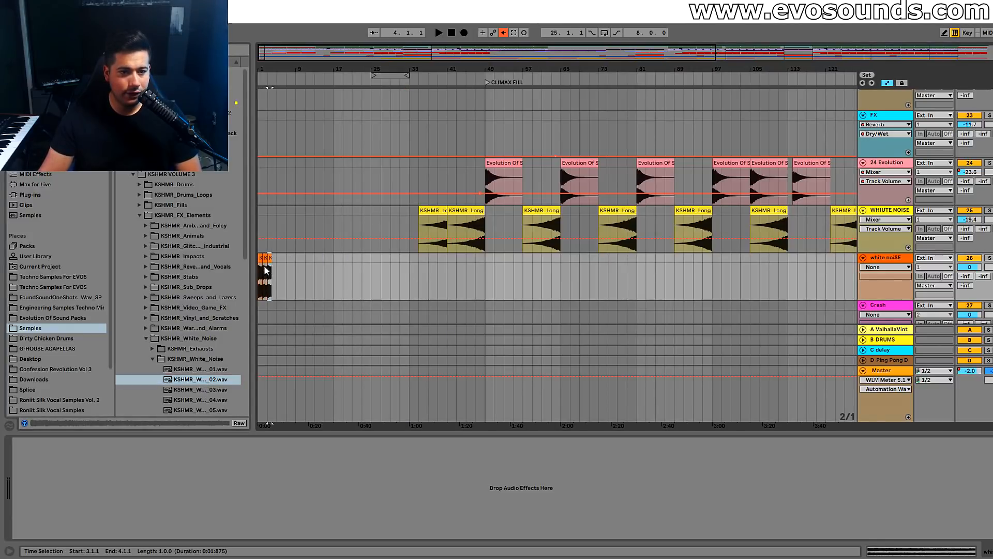
key("ctrl+d")
key("ctrl+d")
key("ctrl+d")
key("ctrl+d")
left_click_drag(335, 282, 260, 269)
key("ctrl+d")
key("ctrl+d")
key("ctrl+d")
key("ctrl+d")
key("ctrl+d")
key("ctrl+d")
key("ctrl+d")
key("ctrl+d")
key("ctrl+d")
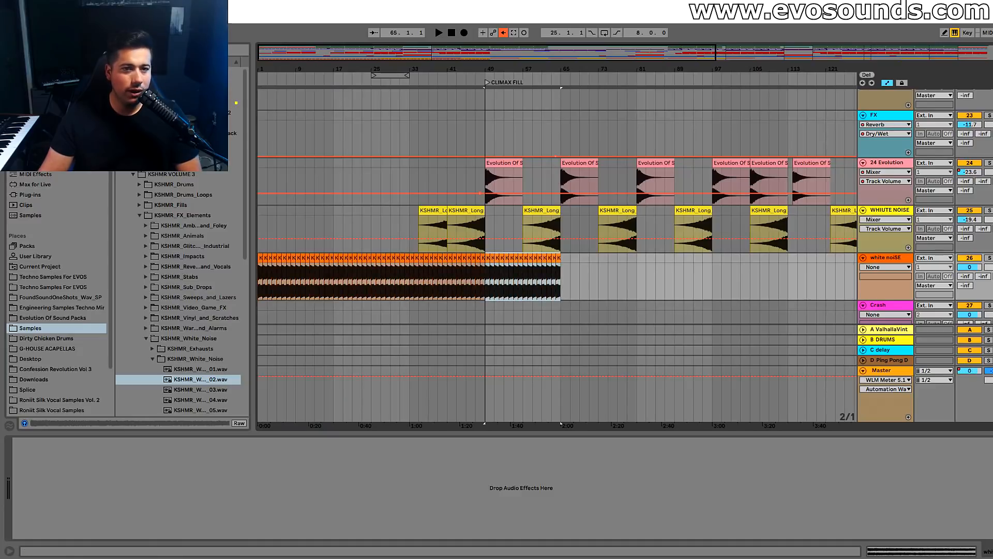
key("ctrl+d")
key("ctrl+d")
key("ctrl+d")
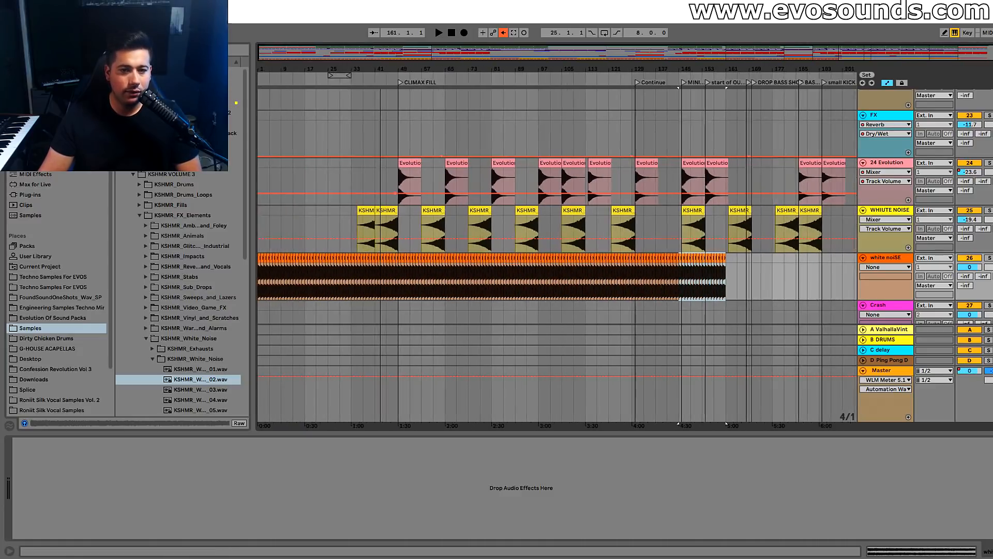
left_click_drag(543, 59, 544, 64)
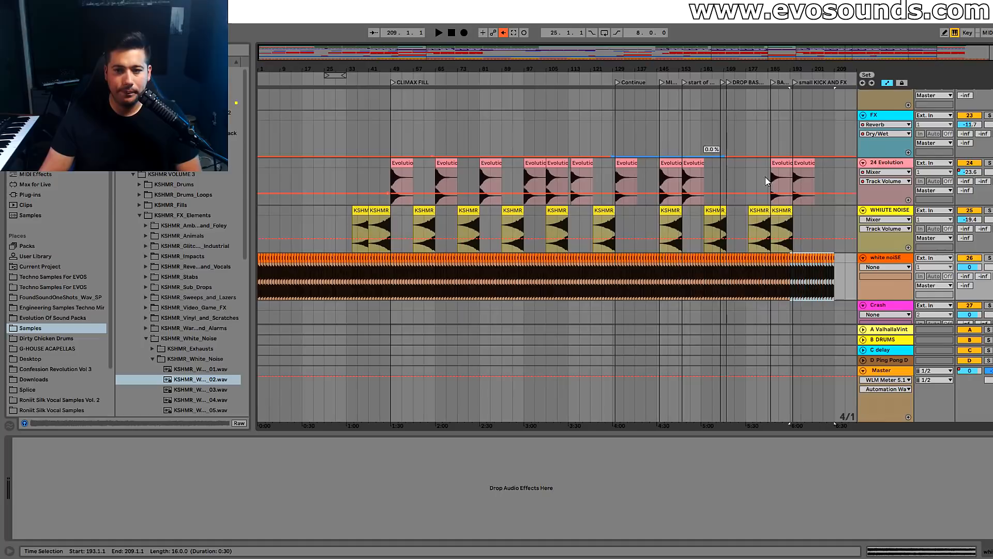
Add an EQ Eight to the white noiSE track, set band 2 to a low cut at about 15 kHz and play from bar 193
left_click(33, 164)
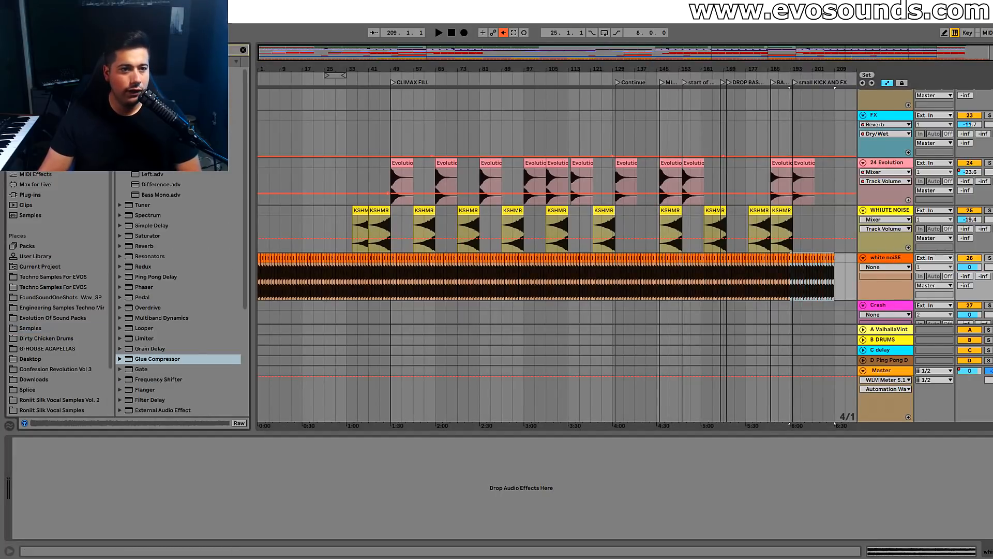
key("ctrl+f")
left_click_drag(799, 298, 132, 524)
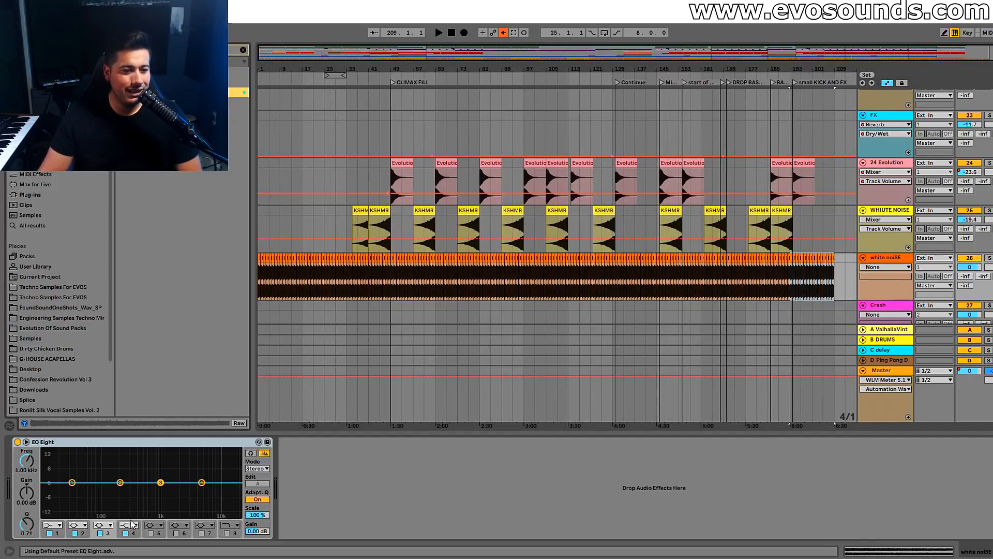
left_click(83, 525)
left_click(78, 470)
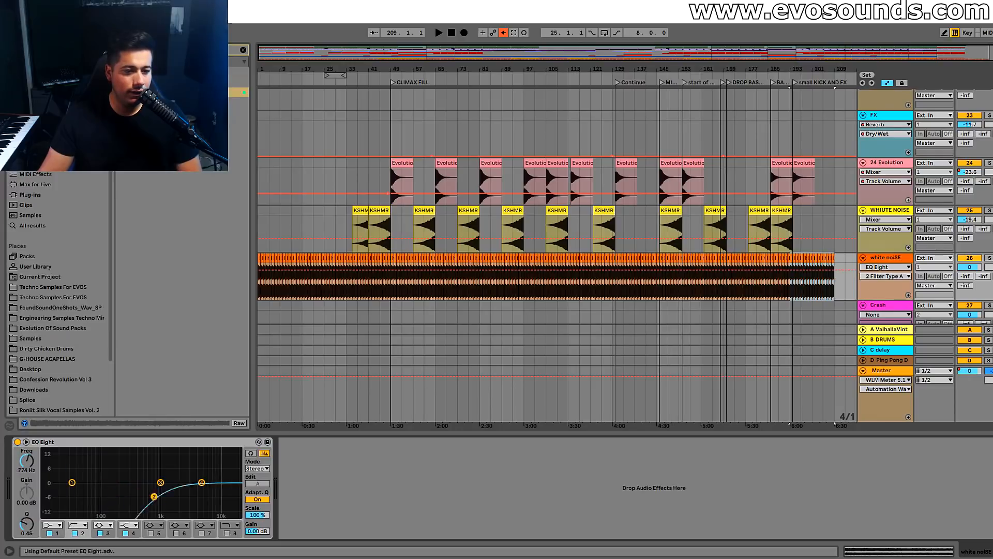
left_click_drag(154, 496, 220, 499)
key("space")
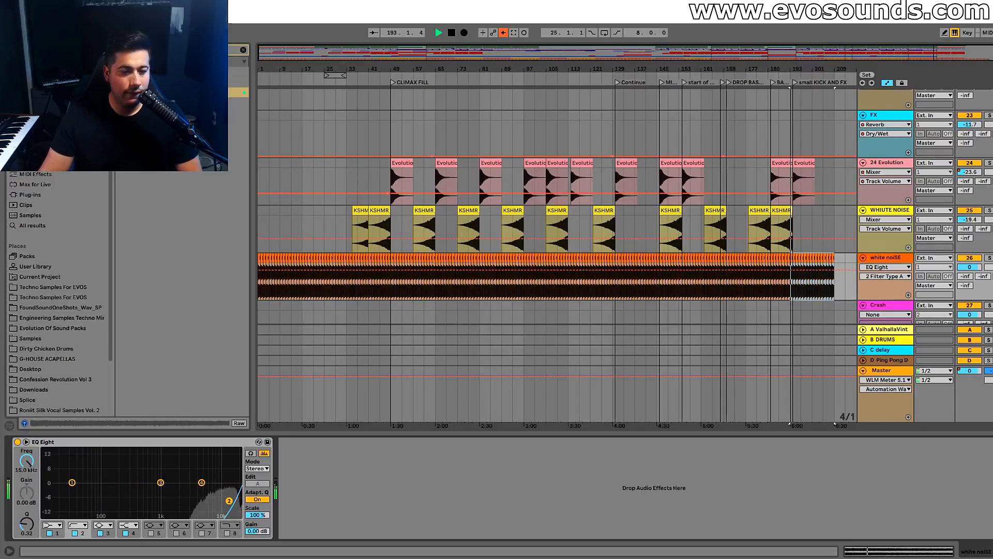
Change EQ Eight's band 1 filter to a low cut, set band 2 to about 16.3 kHz and the track volume to -16.7 dB
left_click(40, 524)
left_click(52, 460)
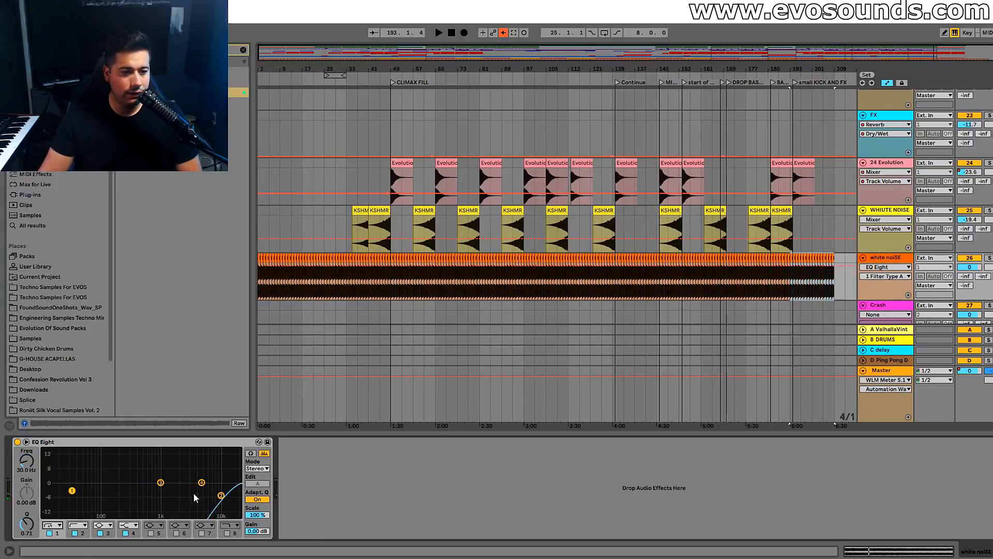
left_click_drag(971, 269, 971, 300)
key("space")
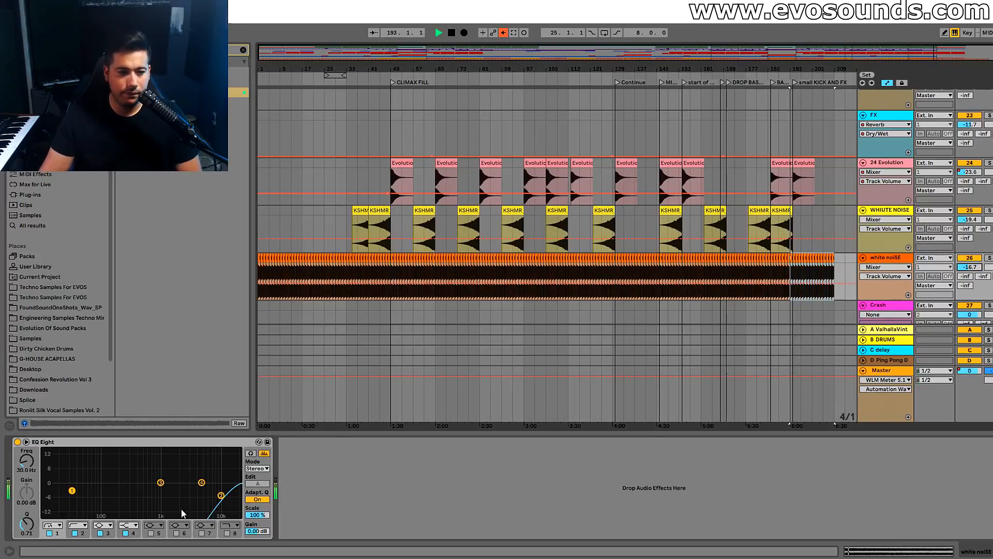
left_click_drag(221, 495, 232, 494)
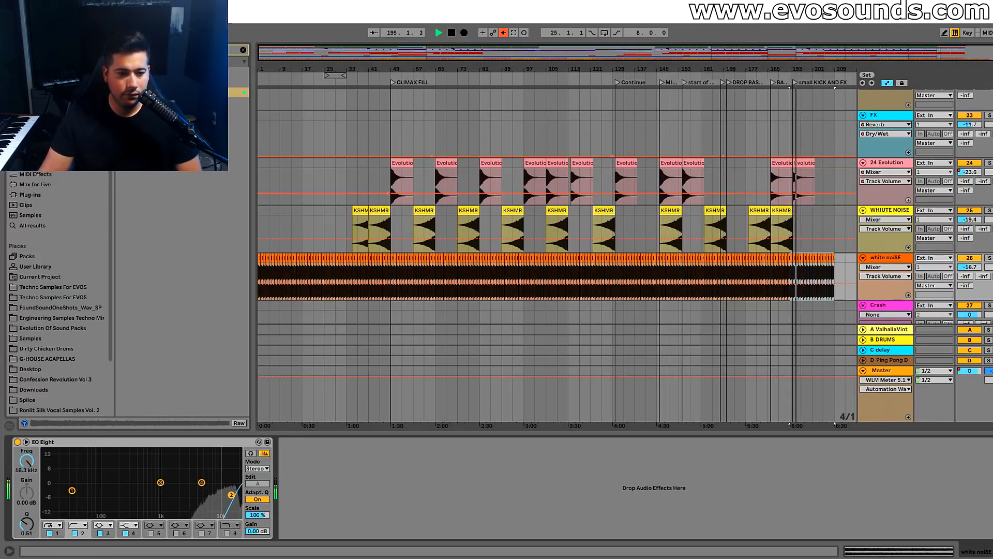
Play from bar 1, lower the white noiSE volume to -24.0 dB and check the Master's spectrum in SPAN
left_click(260, 230)
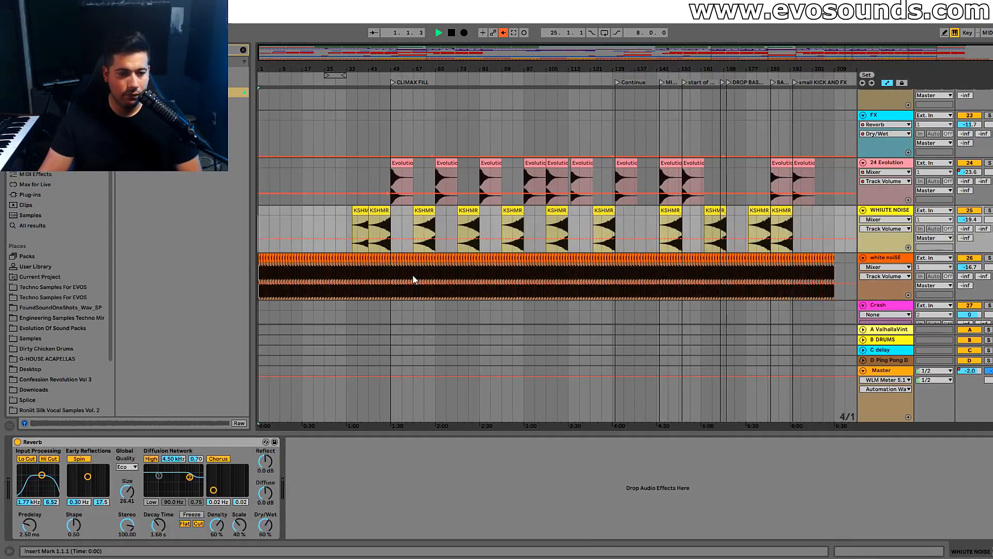
left_click(977, 64)
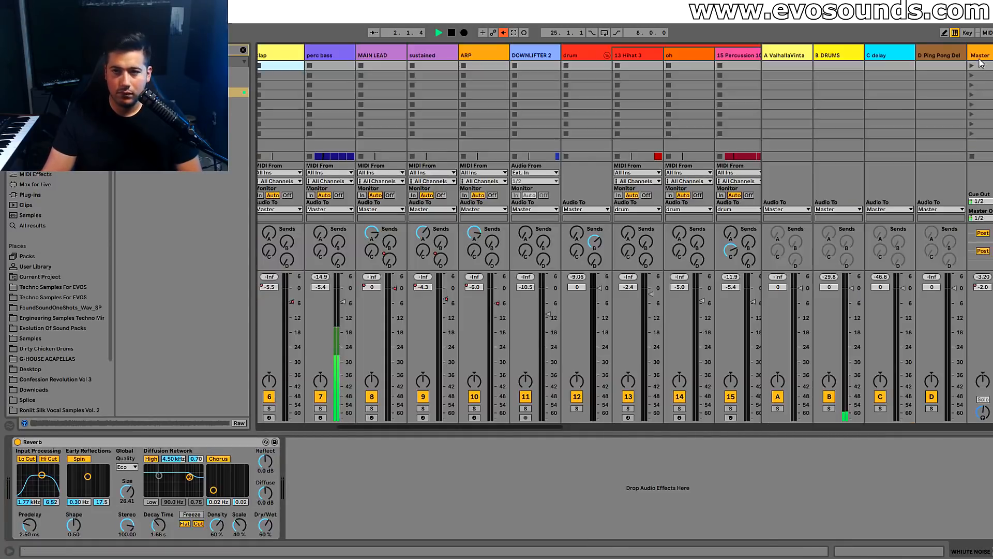
left_click(977, 65)
left_click(621, 442)
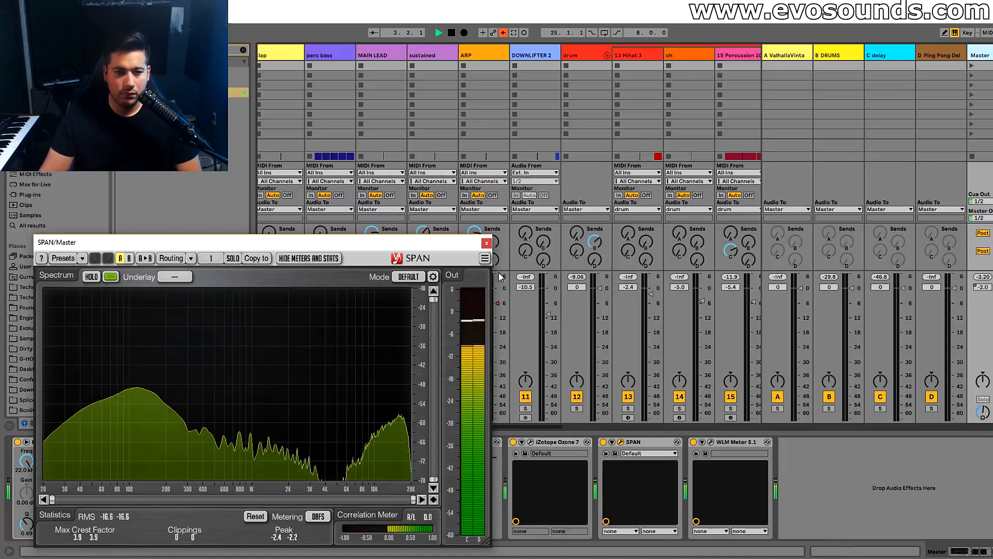
key("Tab")
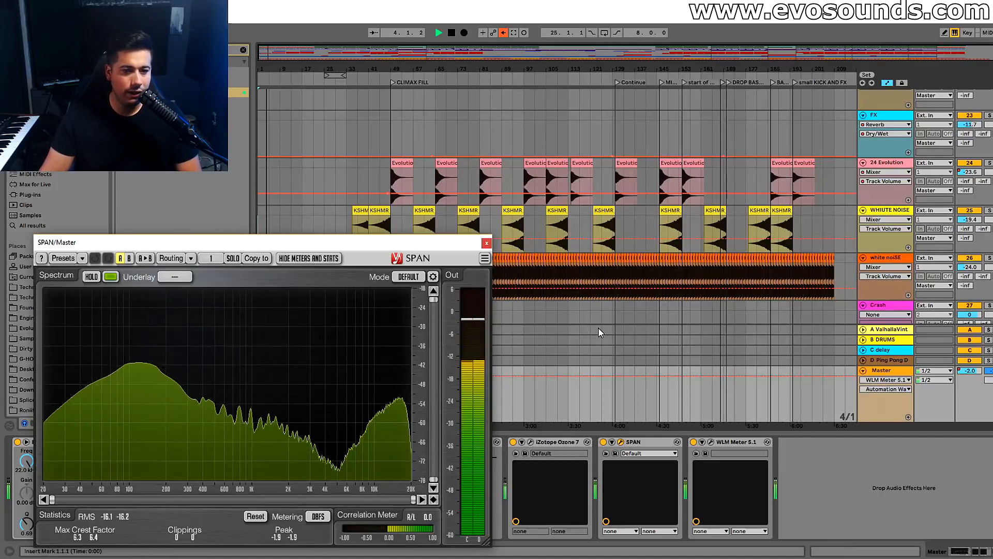
left_click(486, 242)
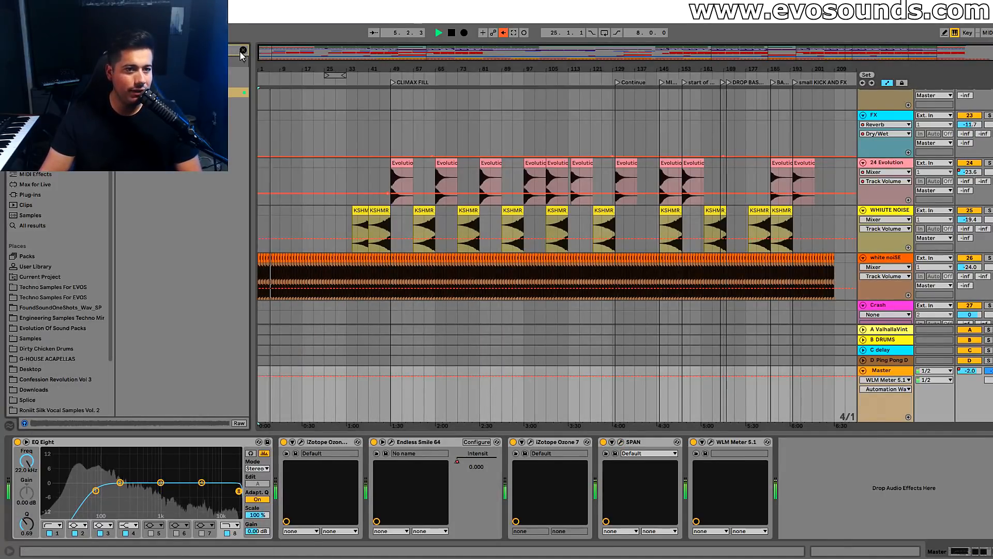
Insert a Reverb before EQ Eight on white noiSE with size 100, decay time 2.76 s and dry/wet 91%, and set the volume to -17.7 dB
left_click_drag(257, 437, 331, 443)
key("Delete")
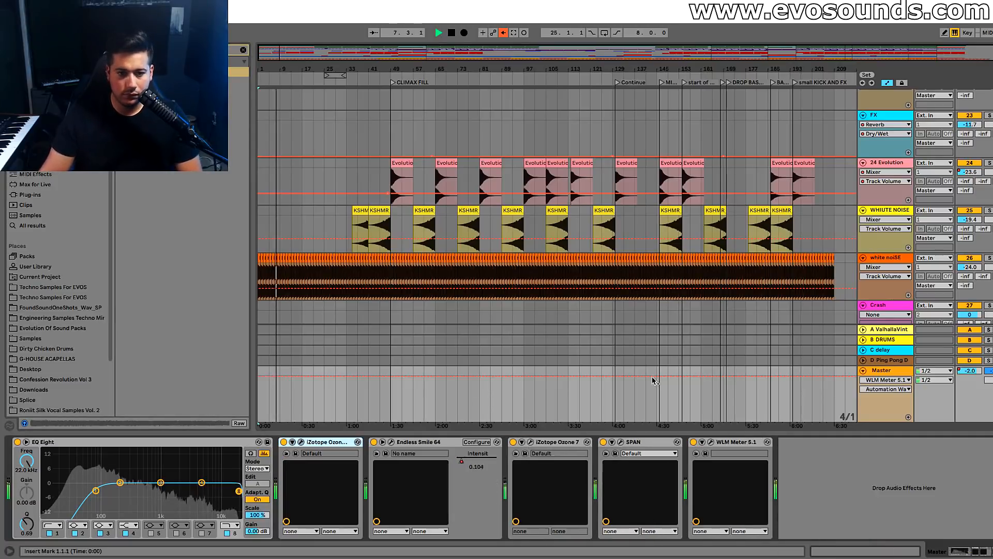
scroll(828, 259, "down", 2)
left_click(883, 213)
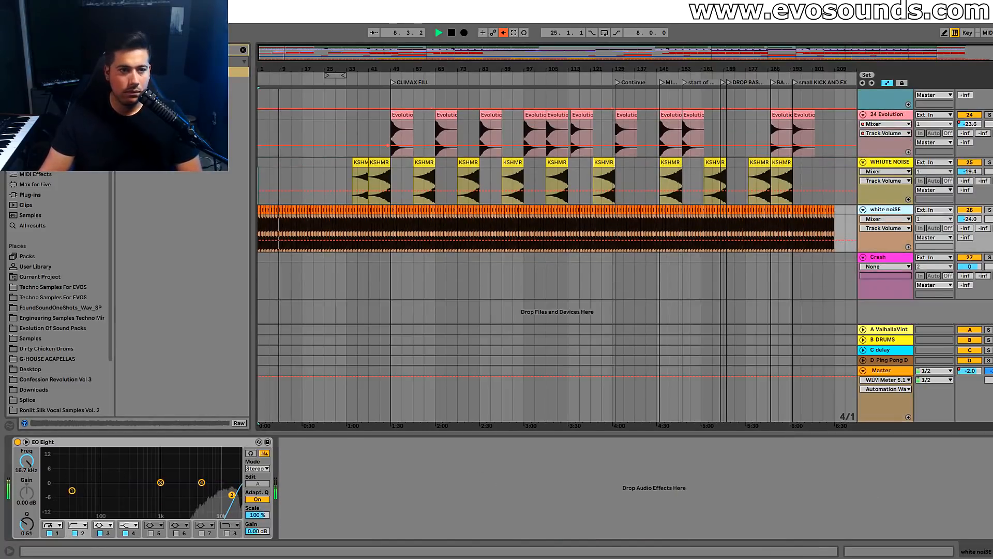
left_click(296, 481)
key("ctrl+v")
left_click_drag(531, 525, 531, 492)
left_click_drag(202, 444, 573, 481)
left_click_drag(969, 219, 969, 210)
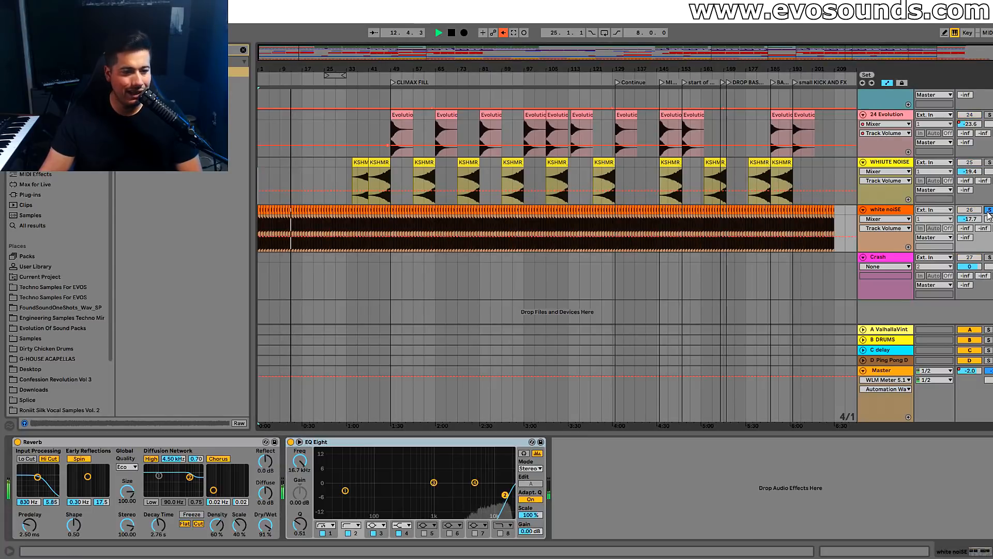
Balance the white noiSE volume against the Master's spectrum in SPAN, settling at -12.7 dB
key("Tab")
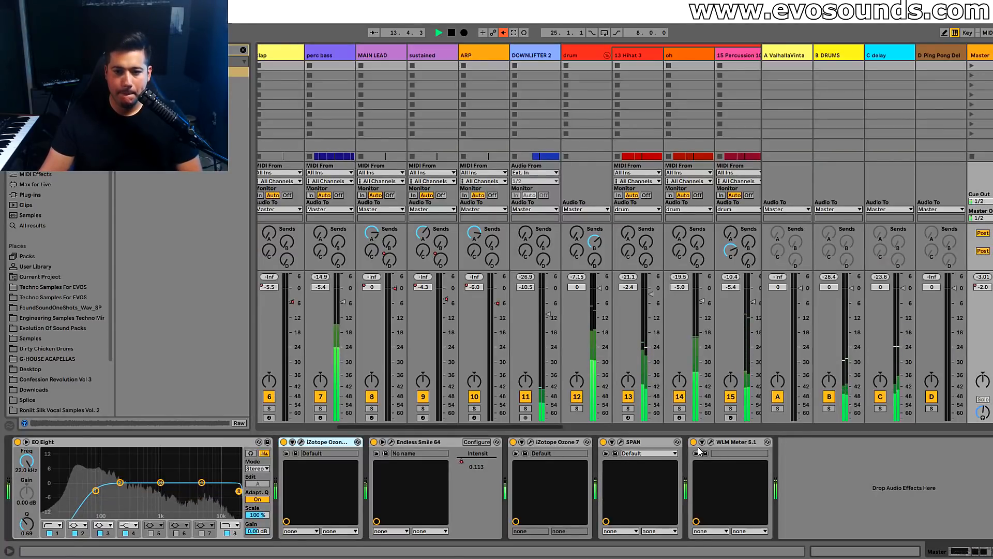
left_click(620, 443)
left_click_drag(455, 237, 361, 326)
left_click_drag(469, 425, 691, 429)
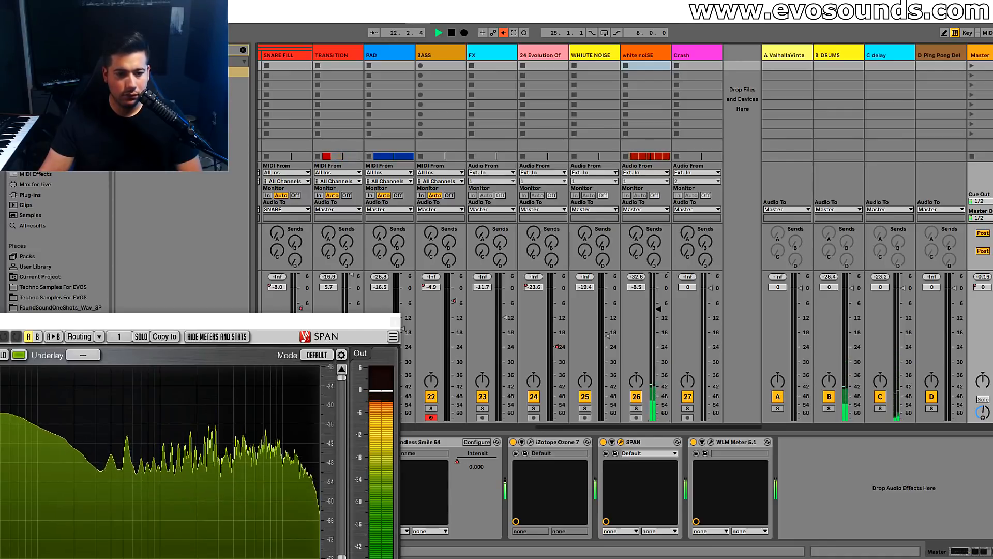
left_click(395, 321)
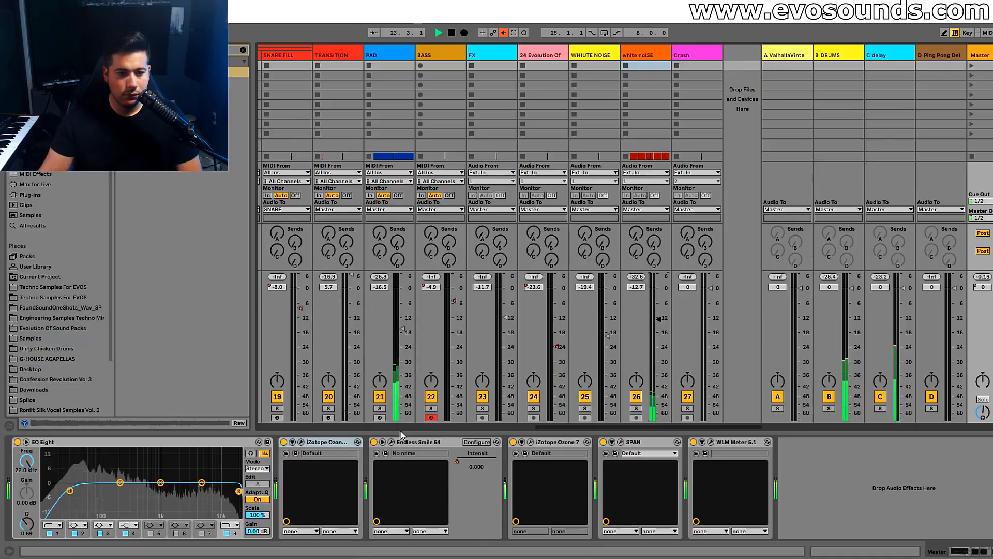
Set the white noiSE Reverb's stereo image to 0.00 and the track volume to -12.1 dB
key("Tab")
left_click_drag(312, 69, 358, 109)
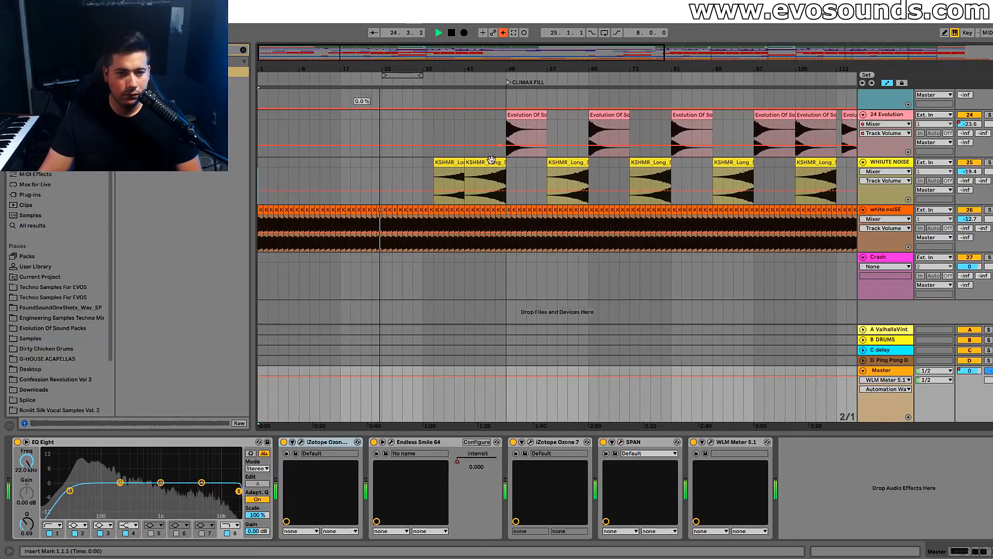
left_click(865, 240)
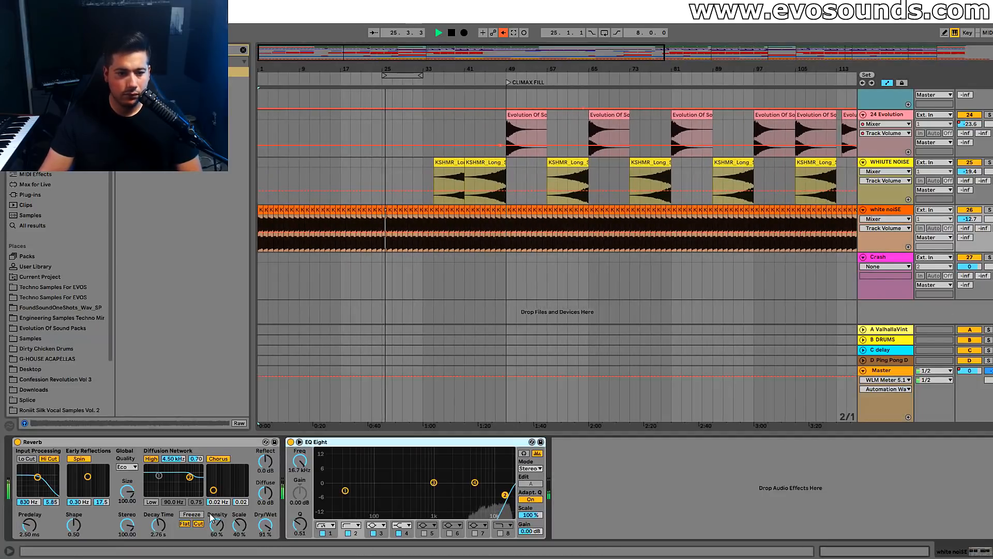
left_click_drag(127, 525, 128, 553)
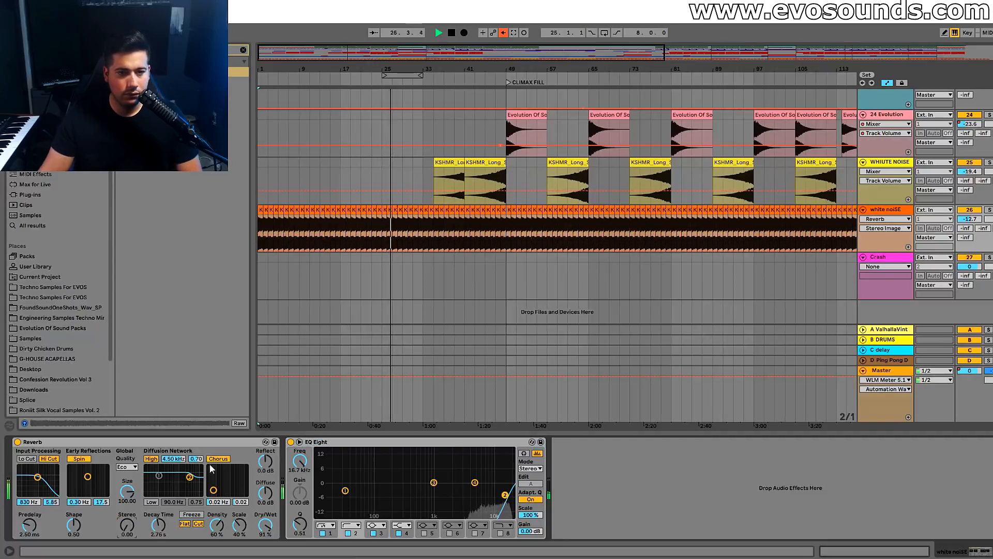
left_click(976, 218)
Examine the Master's spectrum in SPAN again while the passage around bar 28 plays
key("Tab")
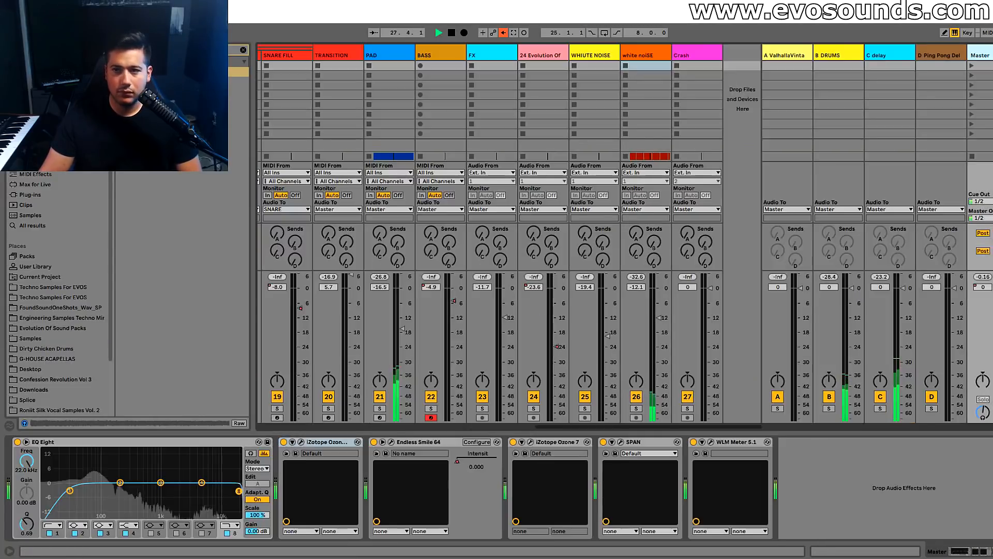
left_click(621, 442)
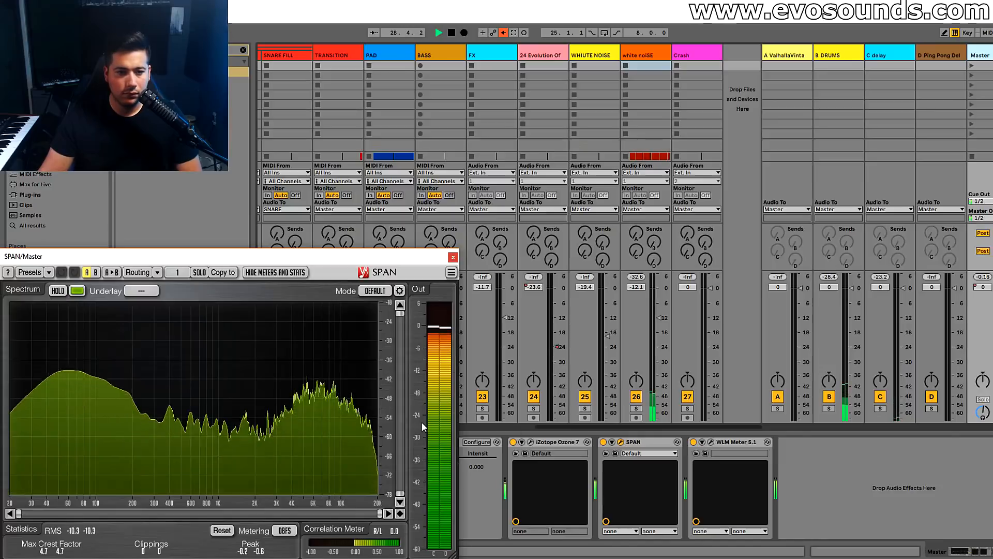
left_click(453, 258)
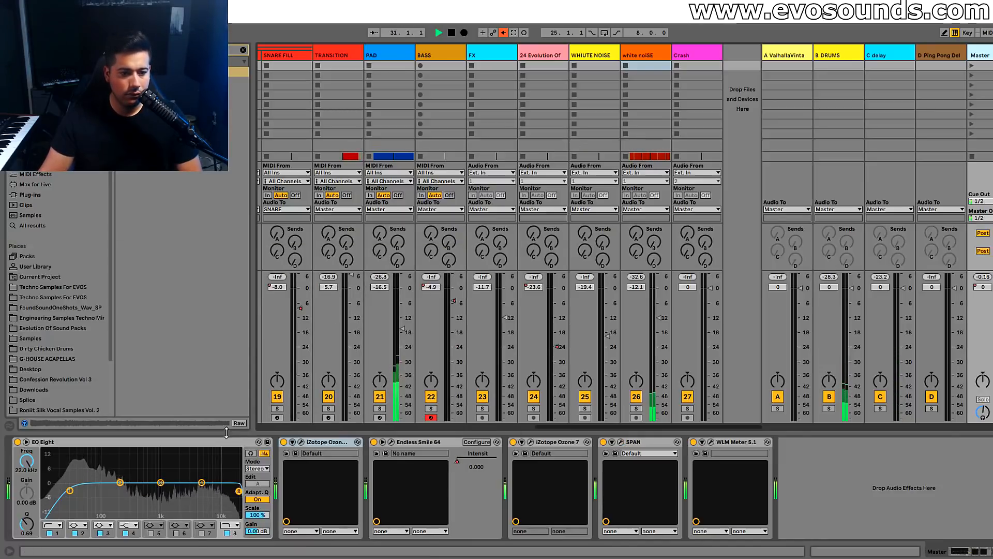
Boost the Master EQ Eight's high band by 11.3 dB at 17.4 kHz with Q 0.41, monitoring the result in SPAN
left_click_drag(160, 482, 235, 474)
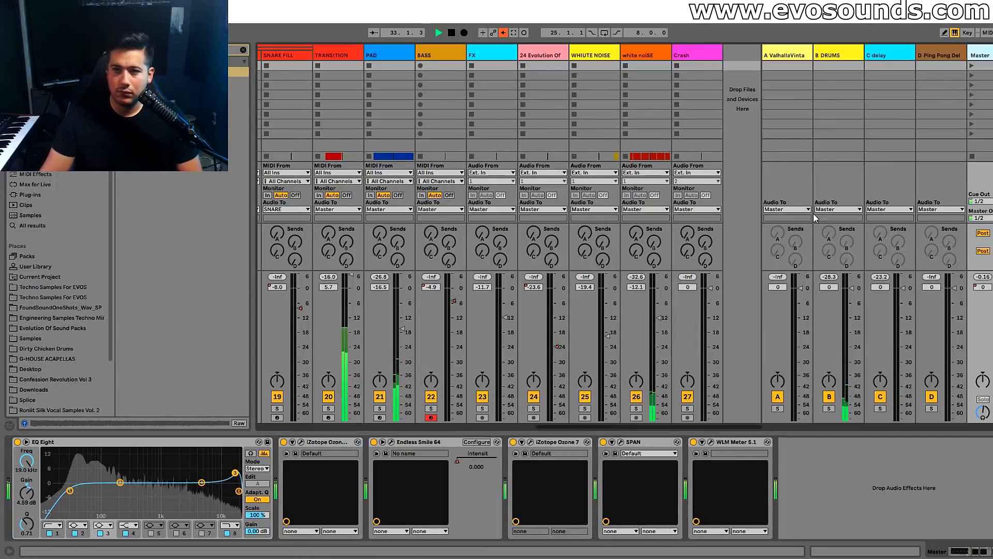
left_click(620, 443)
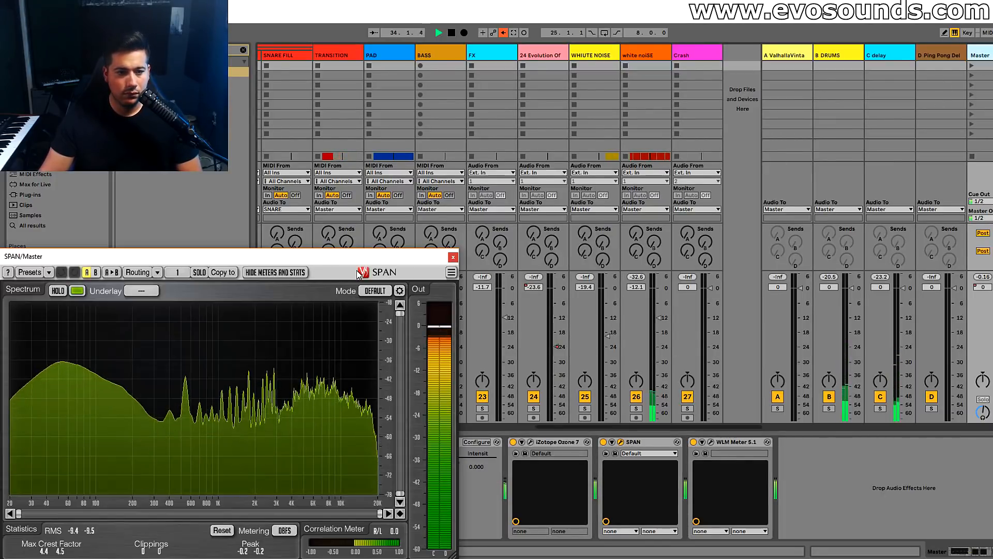
left_click_drag(353, 258, 768, 227)
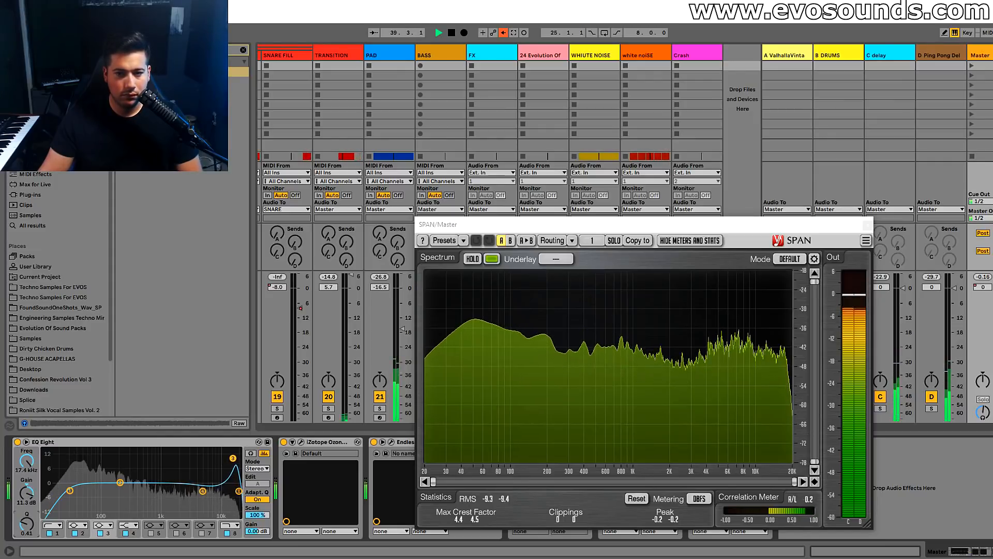
Compare the Master's spectrum in SPAN with EQ Eight bypassed and active, leaving it active, and close SPAN
left_click(18, 442)
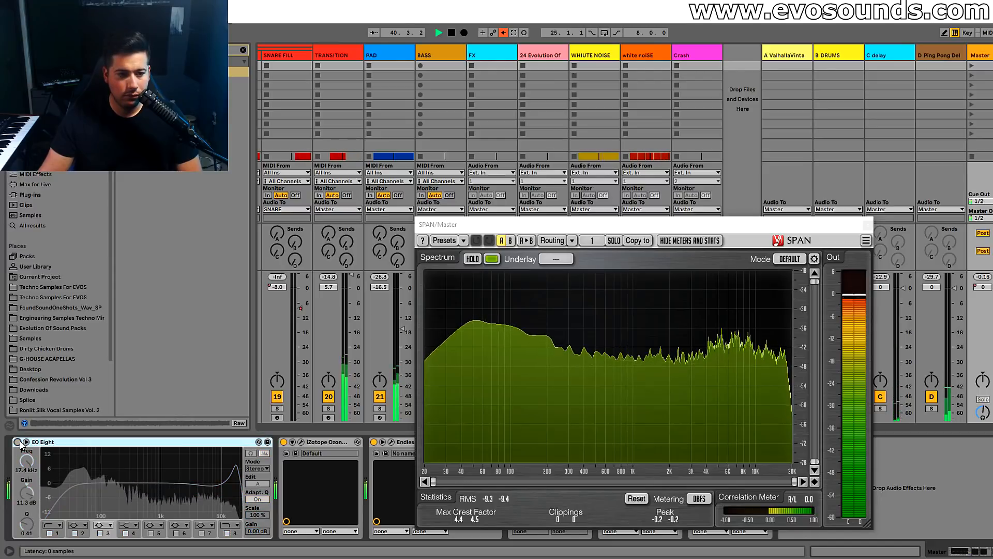
left_click(18, 442)
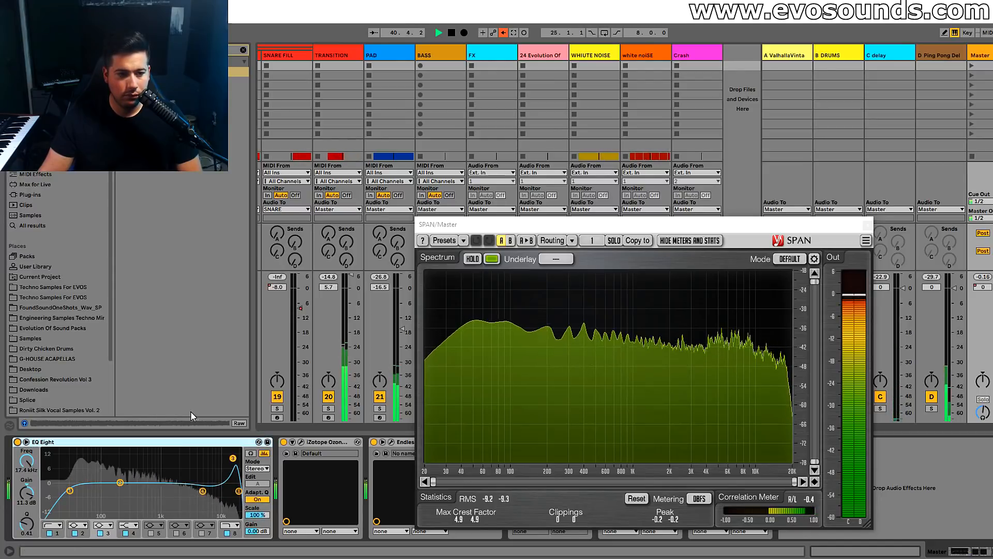
left_click(867, 225)
Return to the arrangement and play it from bar 43 in the WHIUTE NOISE track
key("Tab")
key("space")
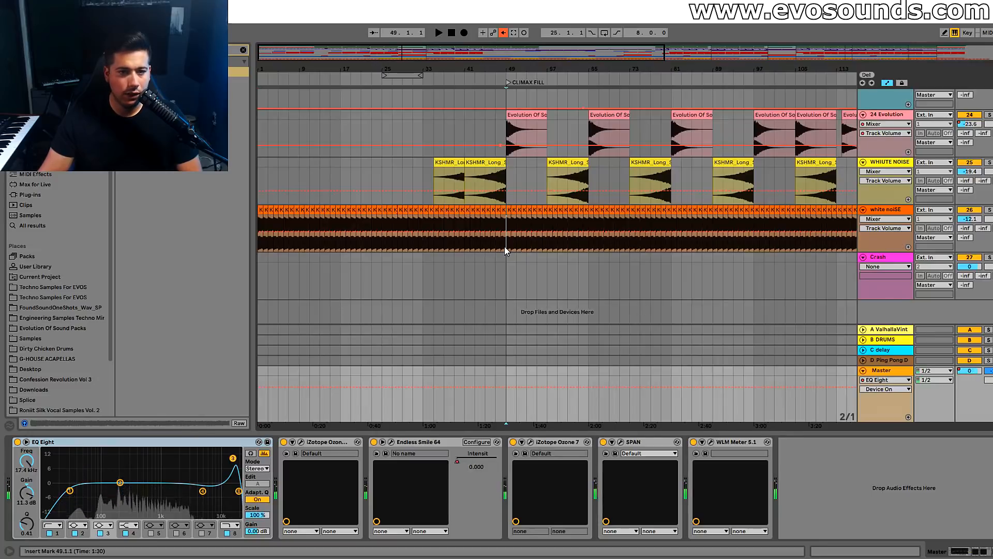
left_click(504, 246)
left_click(477, 199)
key("space")
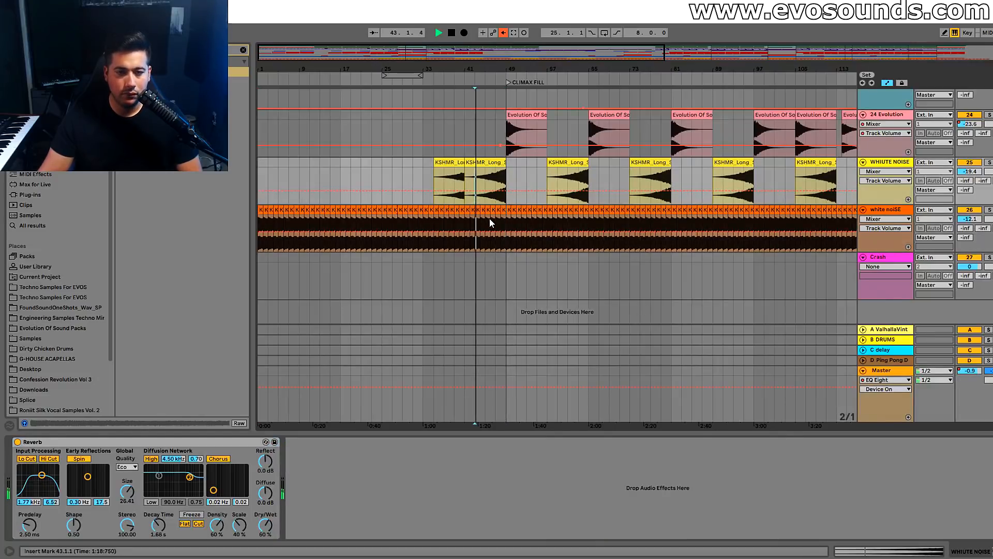
Play the arrangement from bar 33 and lower the white noiSE track volume to -17.6 dB
scroll(489, 219, "up", 2)
left_click(427, 155)
scroll(462, 226, "up", 3)
scroll(461, 226, "up", 5)
scroll(382, 237, "up", 3)
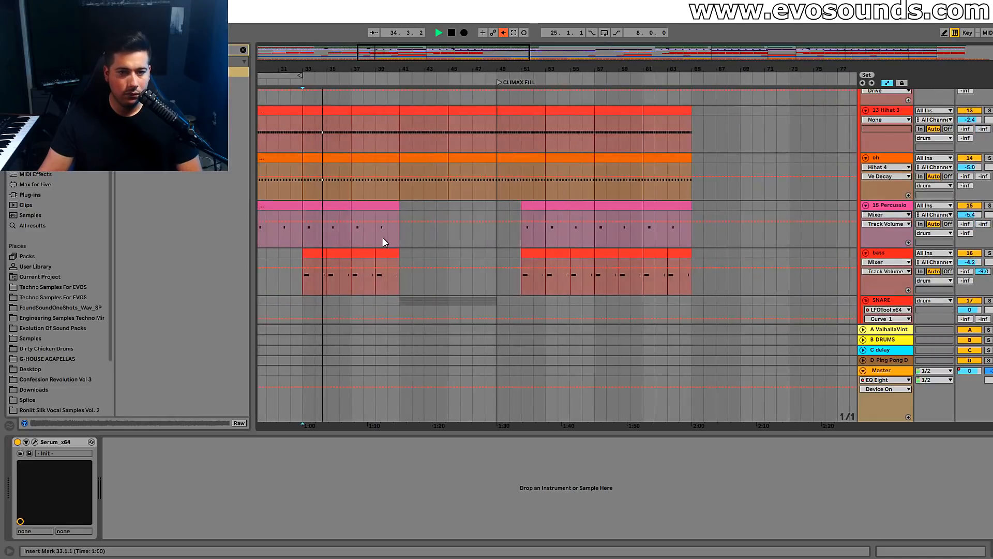
left_click(382, 238)
scroll(564, 241, "down", 5)
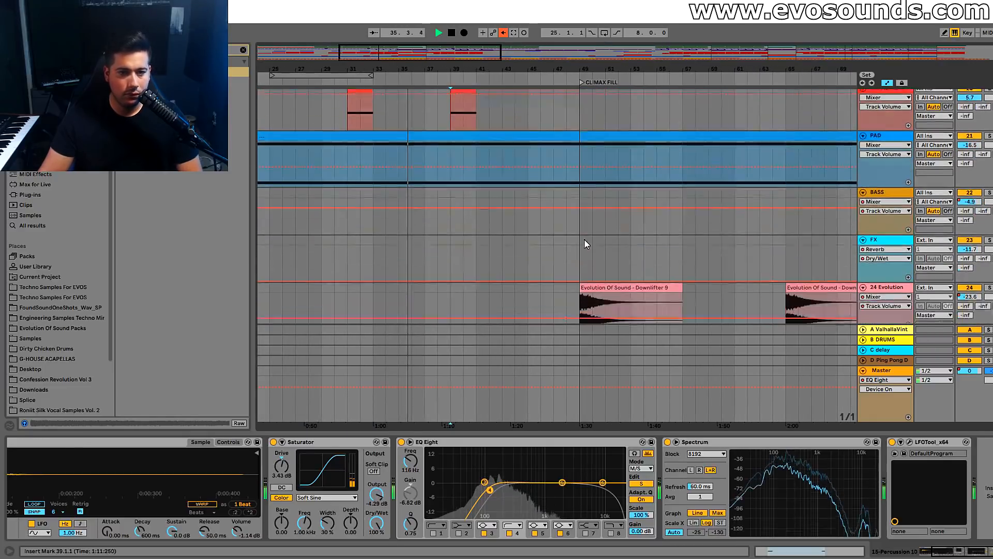
scroll(586, 243, "down", 4)
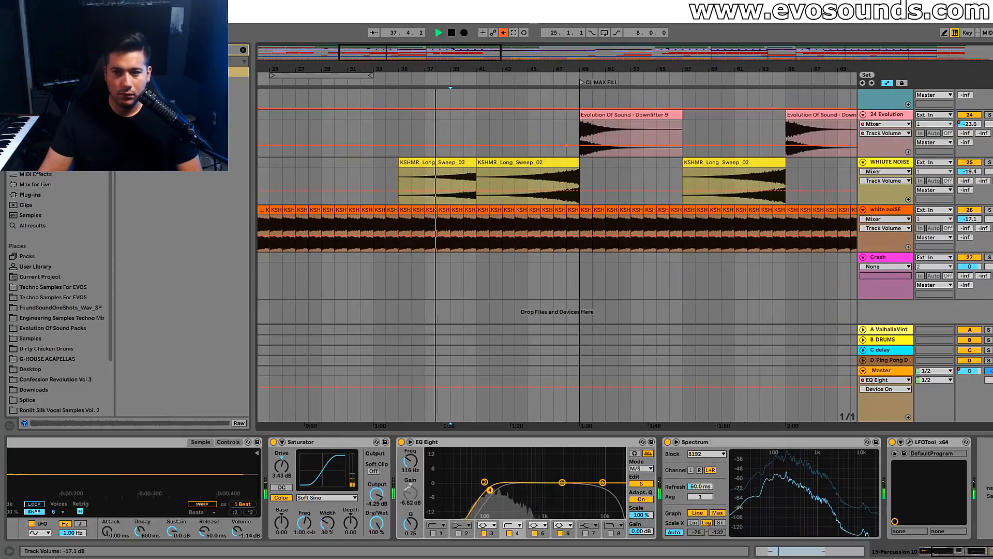
scroll(543, 282, "up", 10)
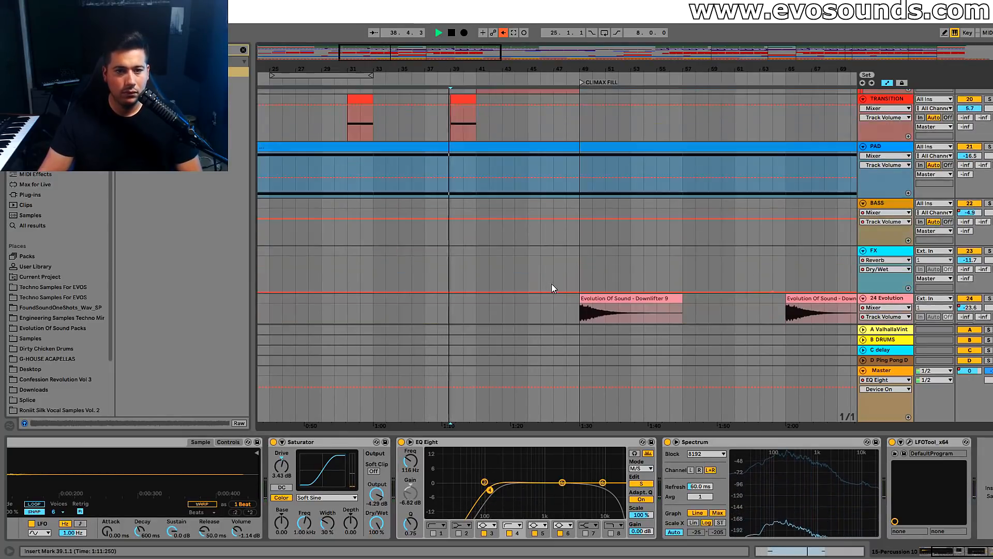
Show the drum group's Saturator and EQ Eight while the passage after bar 39 plays
scroll(529, 279, "up", 3)
mouse_move(504, 70)
left_mouse_down()
mouse_move(453, 79)
mouse_move(492, 76)
left_mouse_up()
scroll(492, 128, "down", 1)
scroll(758, 179, "down", 2)
scroll(696, 158, "up", 4)
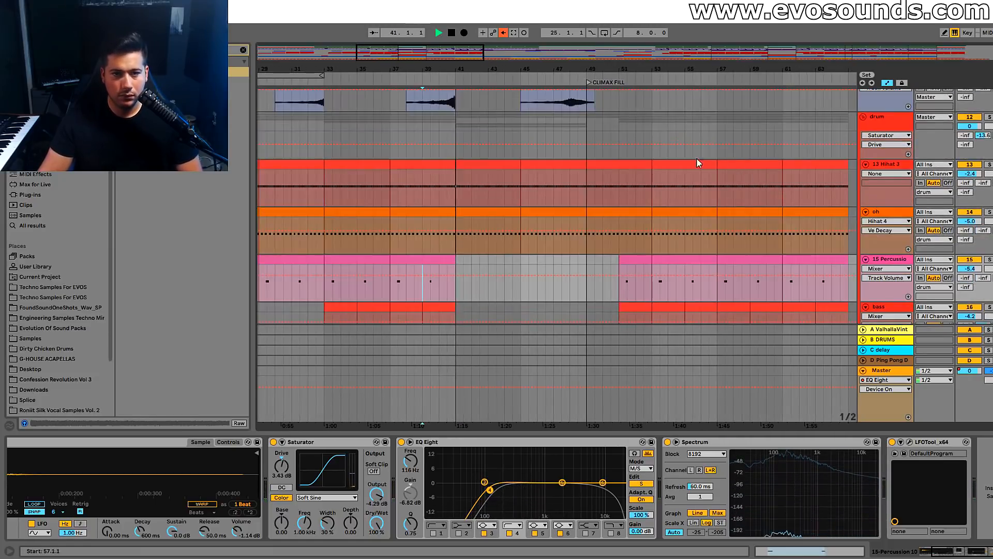
left_click(888, 192)
left_click(301, 443)
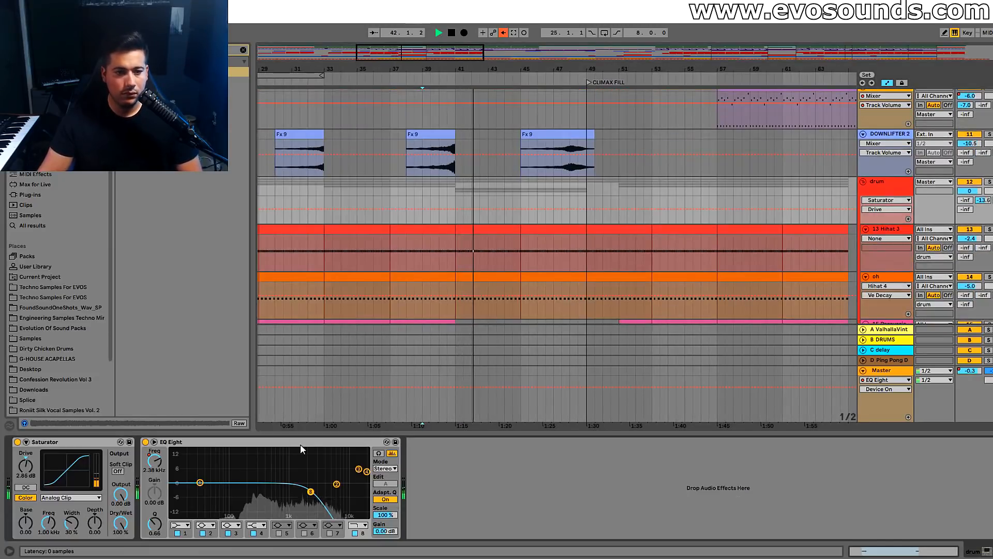
Delete the white noiSE clips between bars 41 and 49, leading up to CLIMAX FILL
scroll(745, 300, "down", 5)
scroll(511, 275, "down", 10)
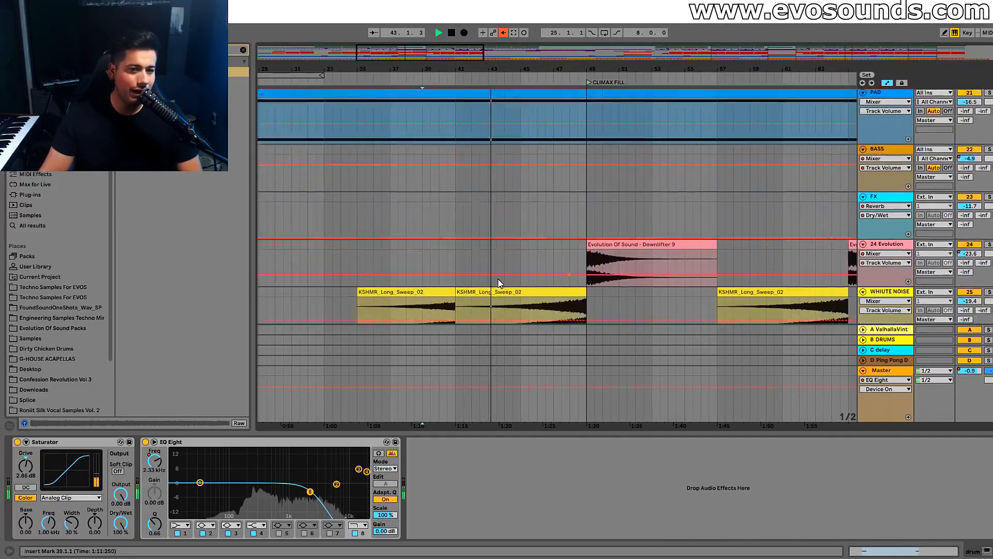
left_click_drag(456, 242, 588, 209)
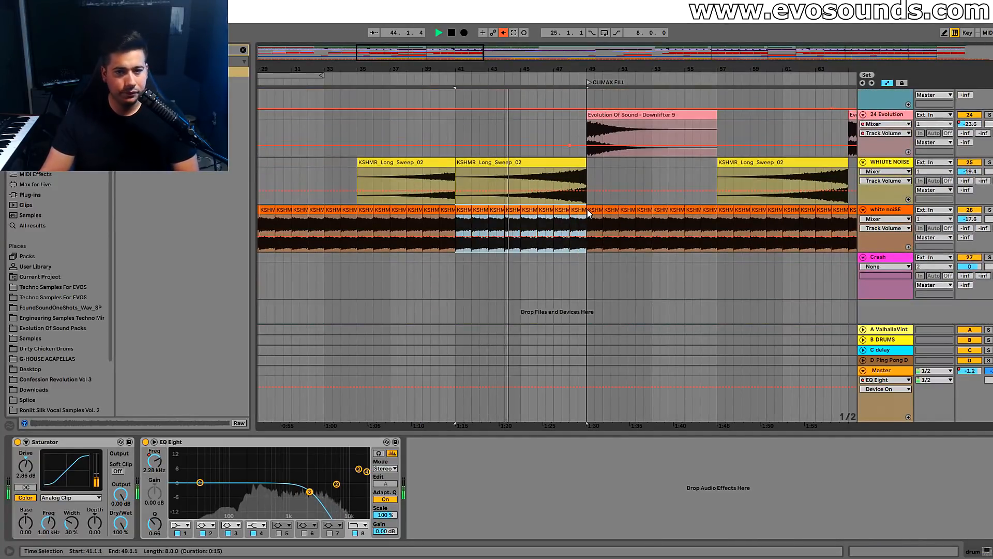
key("Delete")
left_click_drag(412, 62, 418, 214)
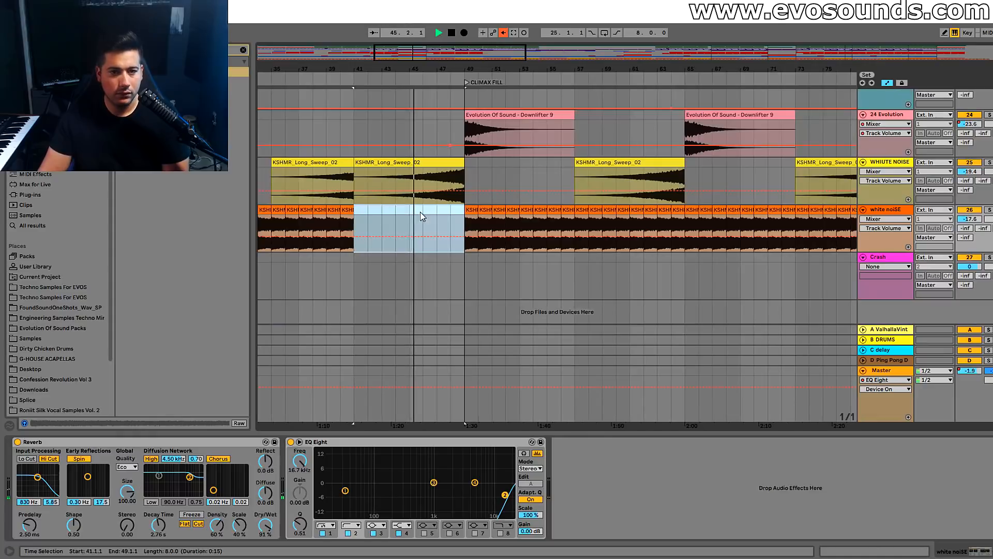
Examine the tracks around CLIMAX FILL during playback, including the WHIUTE NOISE sweep that ends at bar 49
scroll(442, 183, "up", 5)
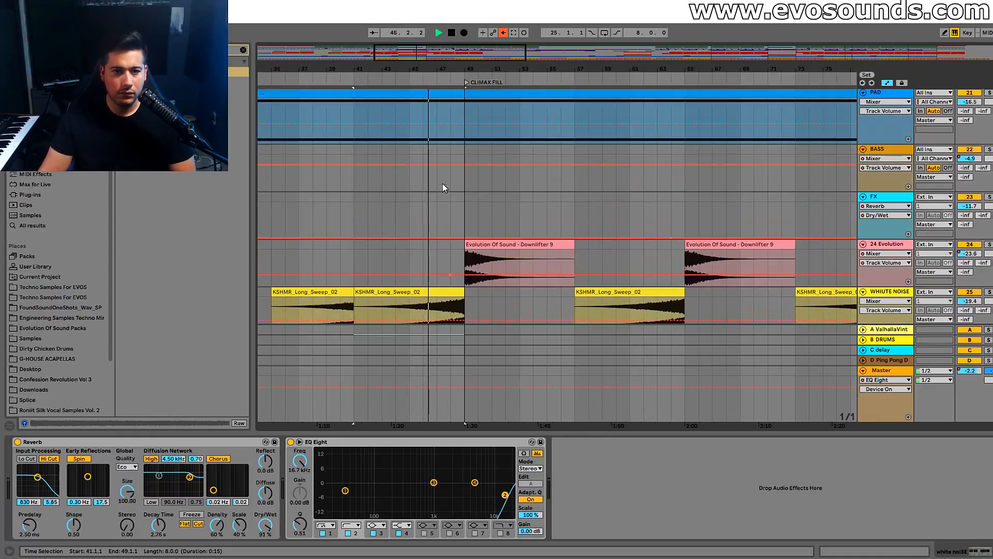
scroll(452, 201, "down", 5)
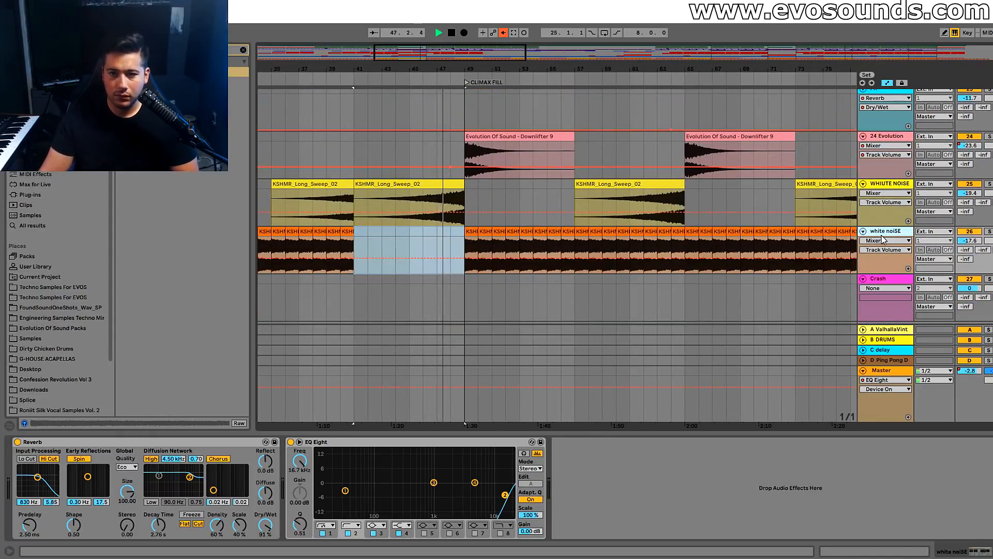
scroll(660, 222, "up", 4)
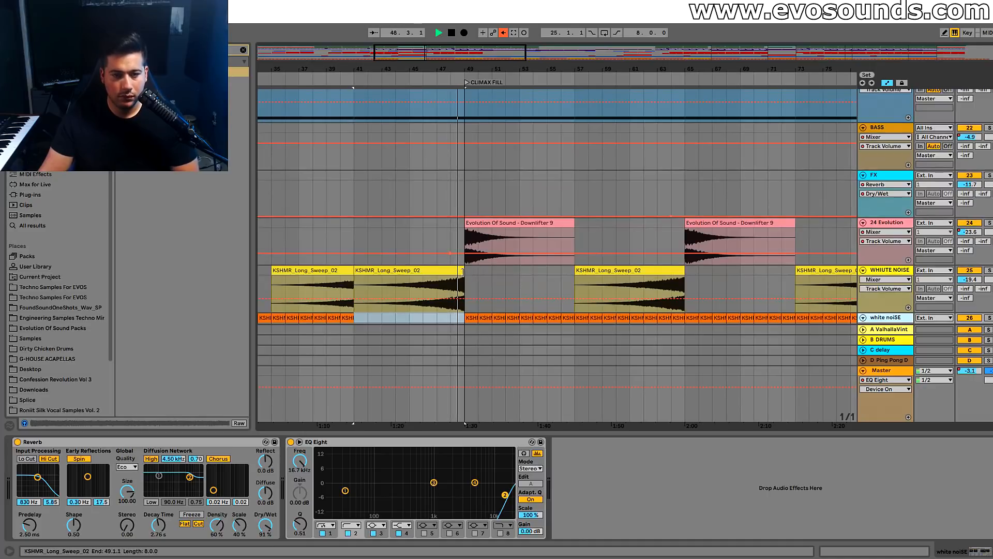
left_click(462, 271)
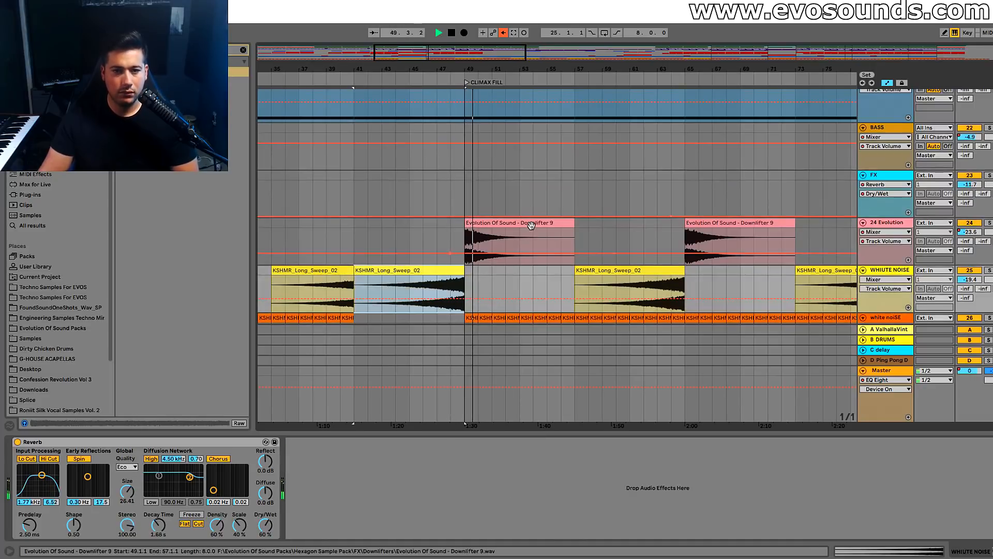
scroll(533, 226, "up", 15)
scroll(548, 208, "up", 15)
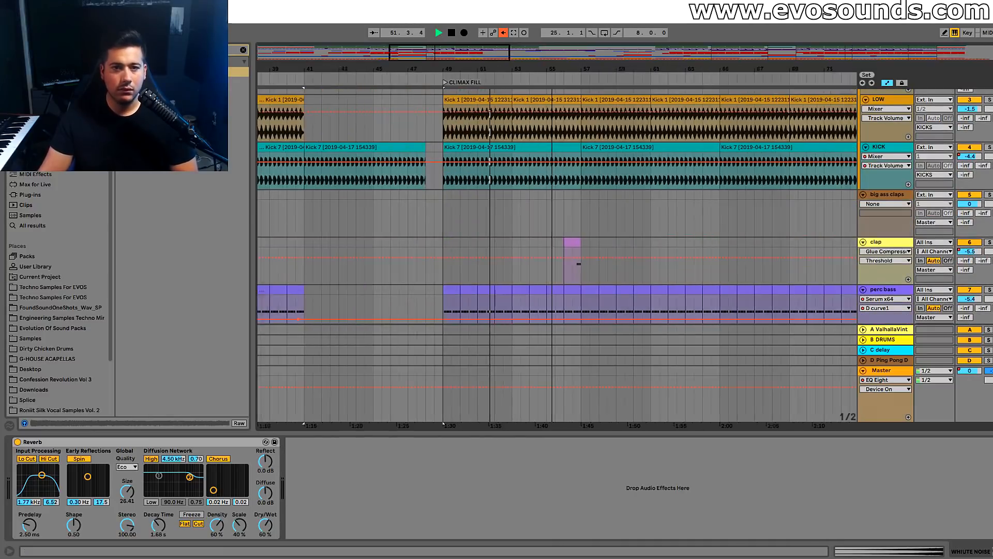
scroll(600, 214, "down", 15)
scroll(602, 210, "up", 10)
scroll(606, 216, "down", 5)
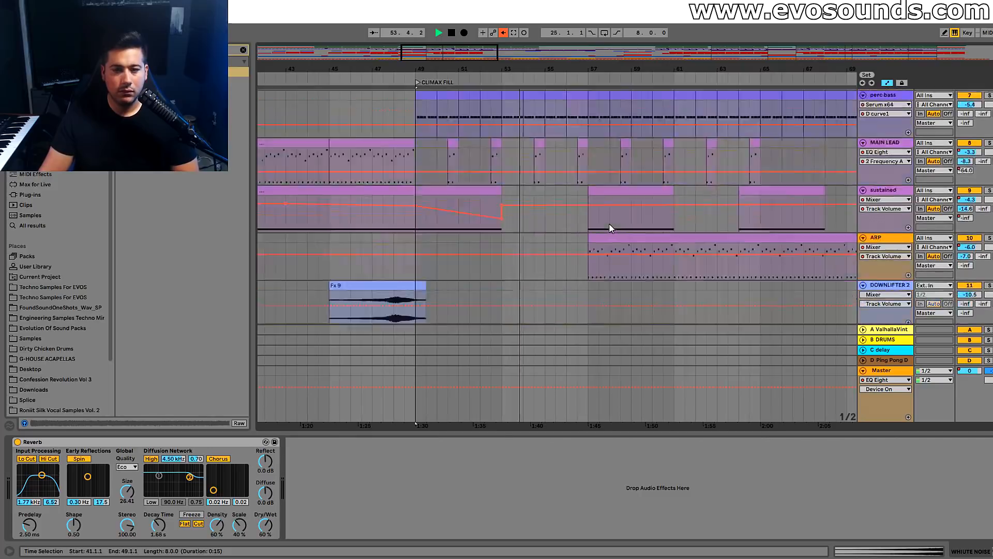
scroll(609, 222, "down", 15)
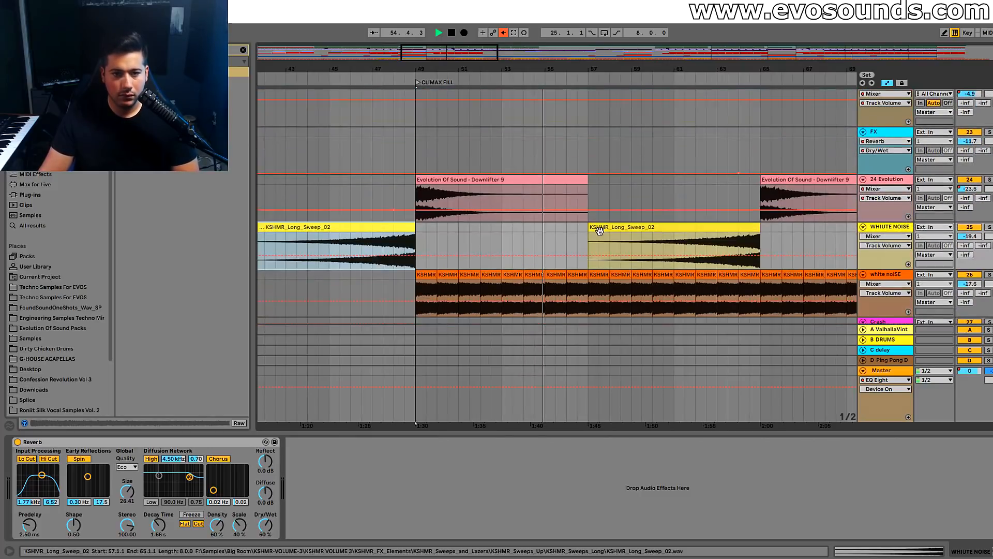
scroll(675, 228, "down", 3)
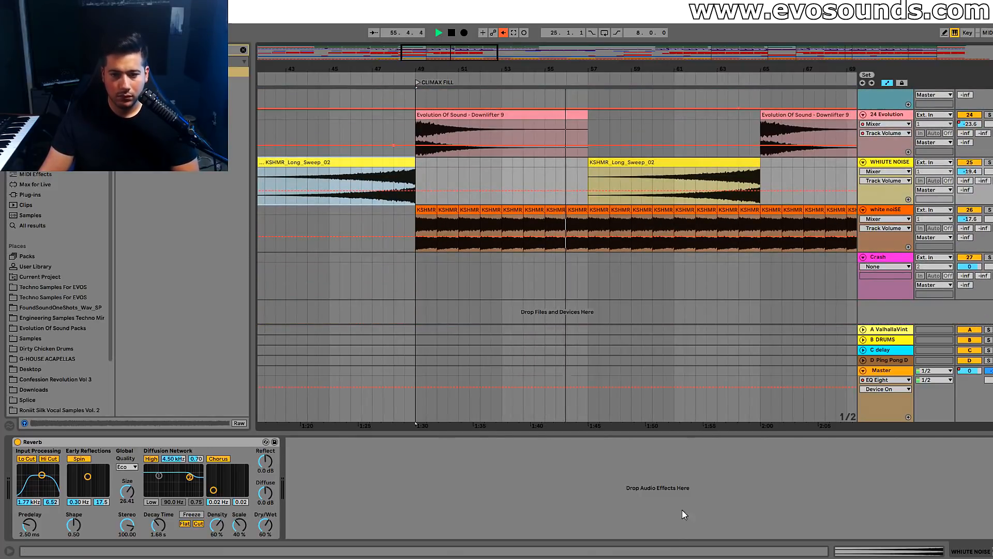
Review the sustained and MAIN LEAD tracks during playback from bar 57, including the last short MAIN LEAD clip before bar 65
scroll(625, 279, "up", 15)
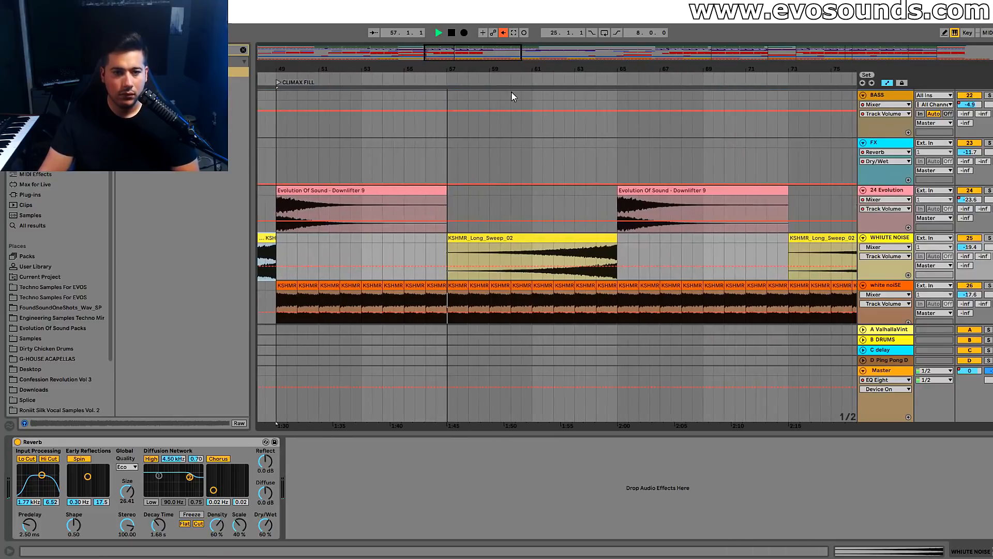
scroll(569, 185, "up", 12)
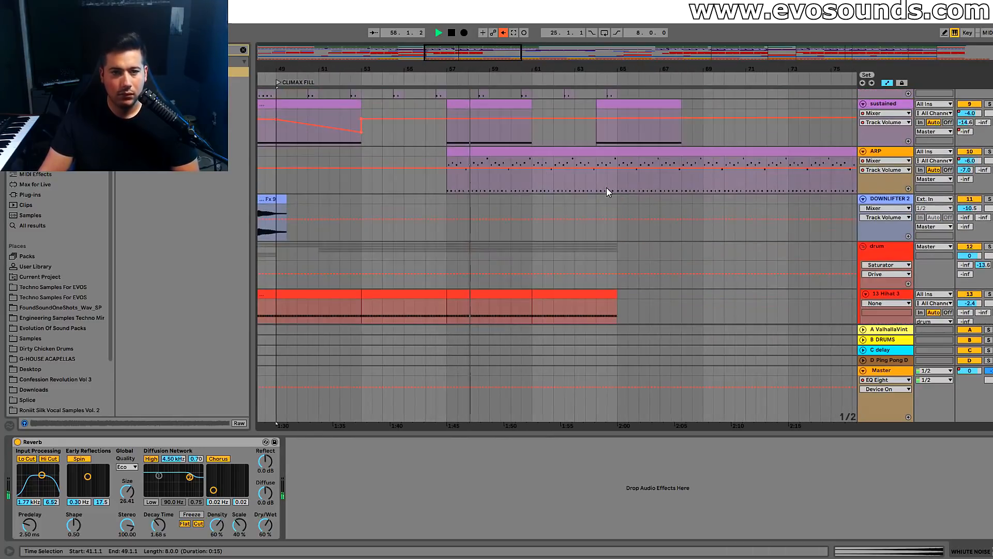
scroll(602, 182, "up", 3)
left_click(886, 182)
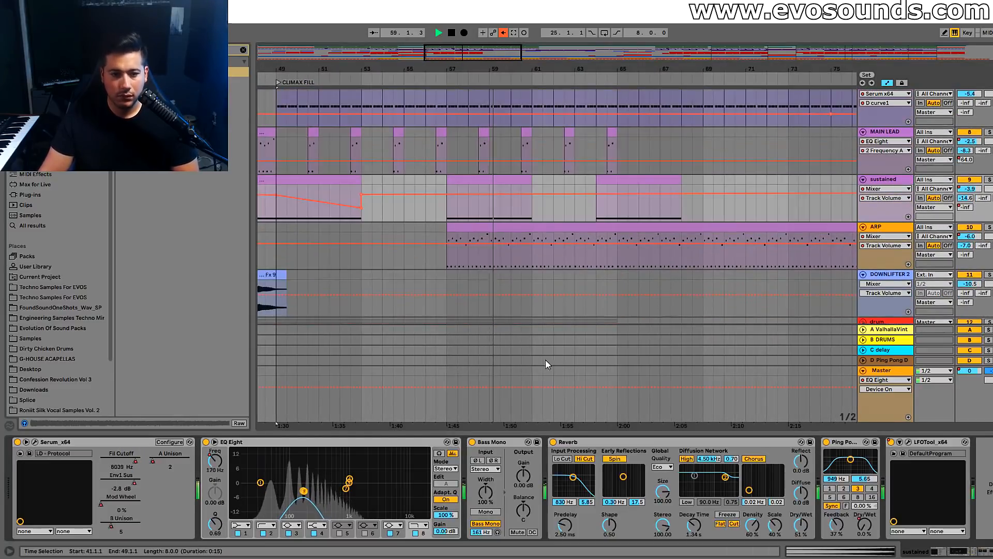
scroll(516, 299, "up", 3)
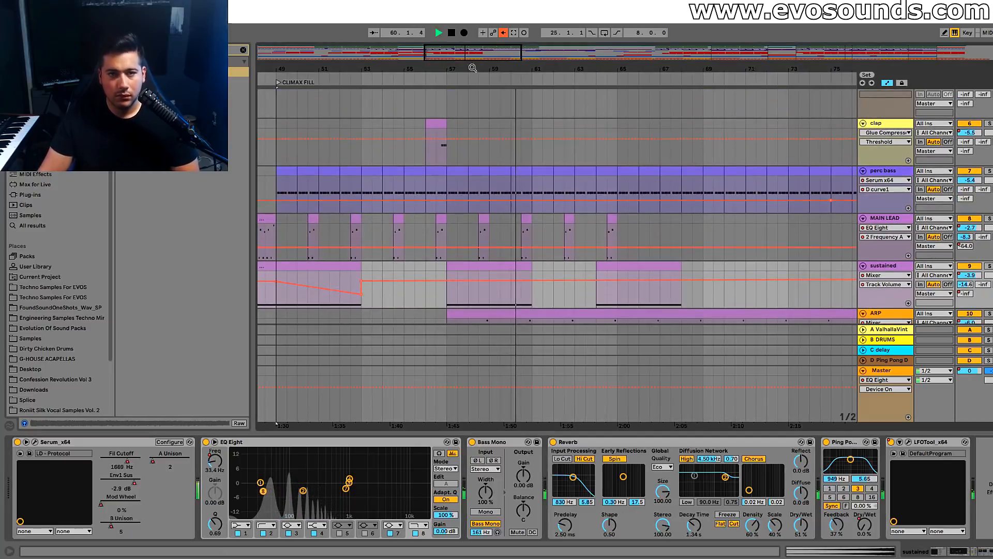
left_click_drag(472, 67, 477, 51)
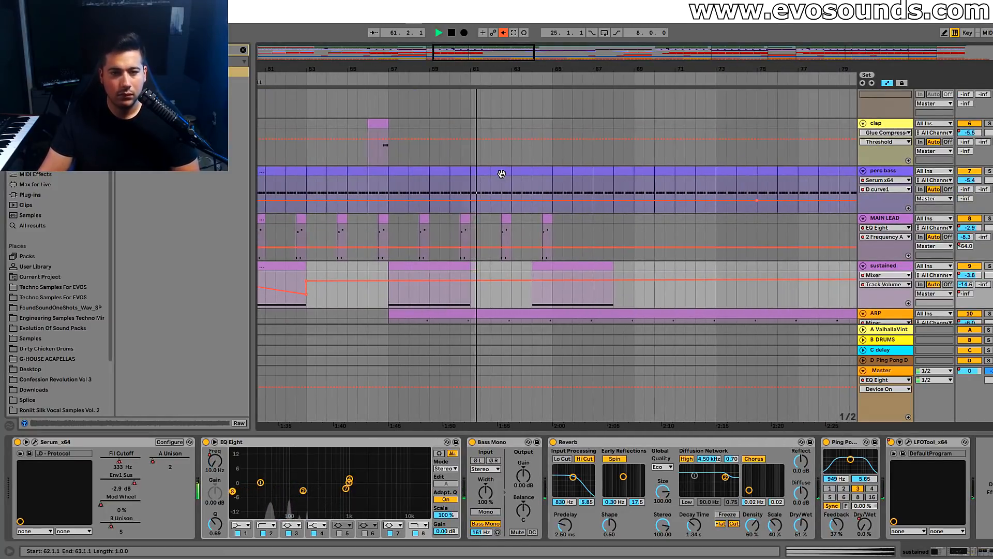
scroll(501, 174, "down", 6)
scroll(516, 191, "up", 5)
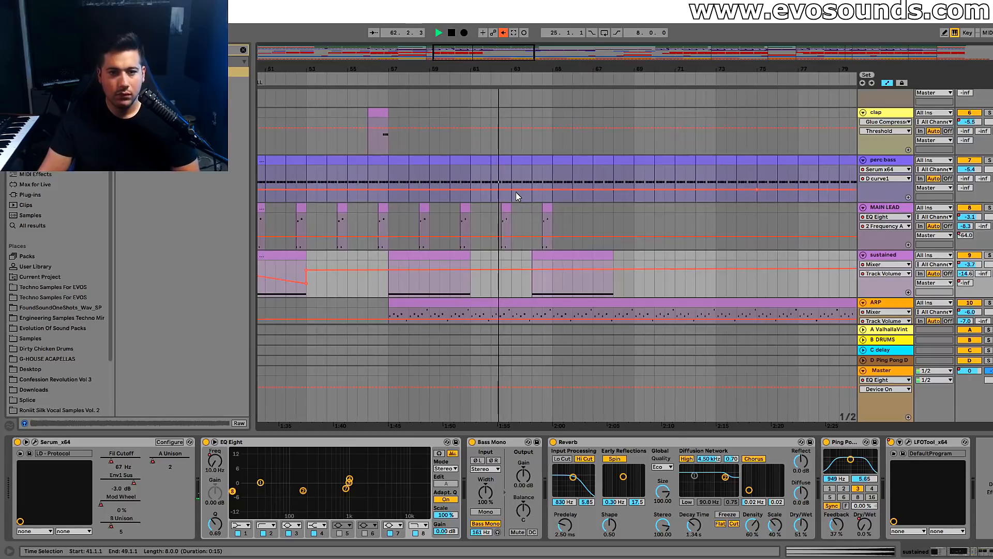
left_click_drag(498, 60, 506, 58)
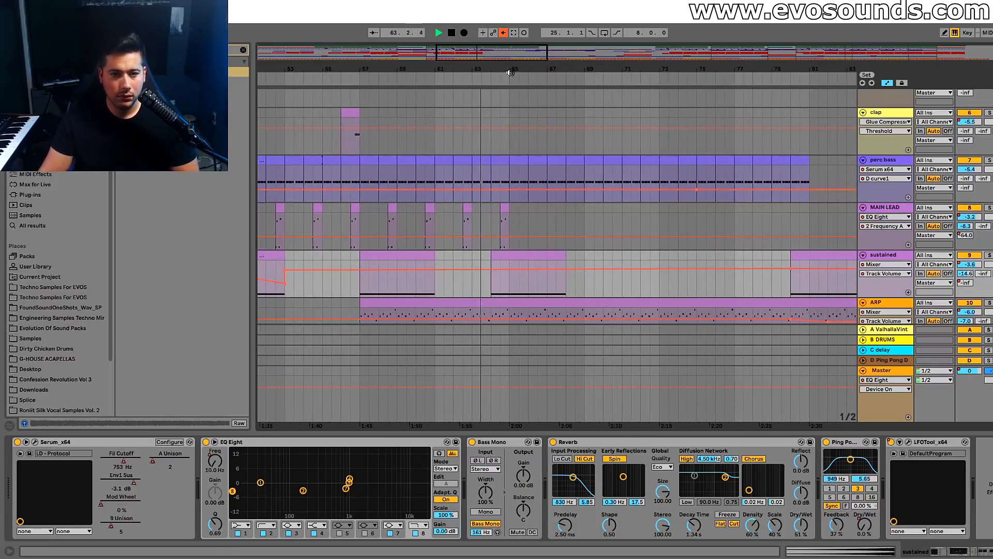
left_click(503, 212)
Check the Master's spectrum in SPAN around bar 65, then return to the noise tracks in the arrangement
left_click(980, 57)
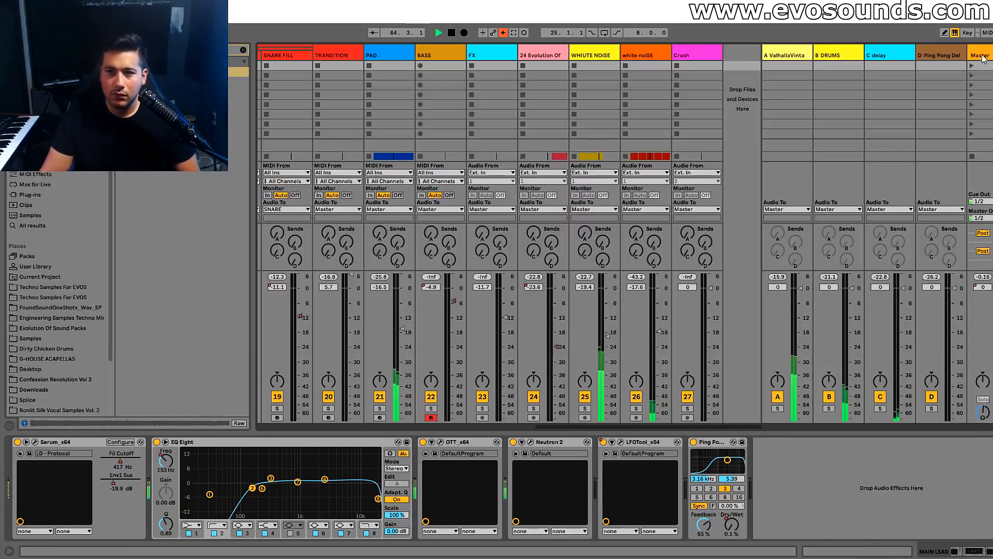
left_click(982, 57)
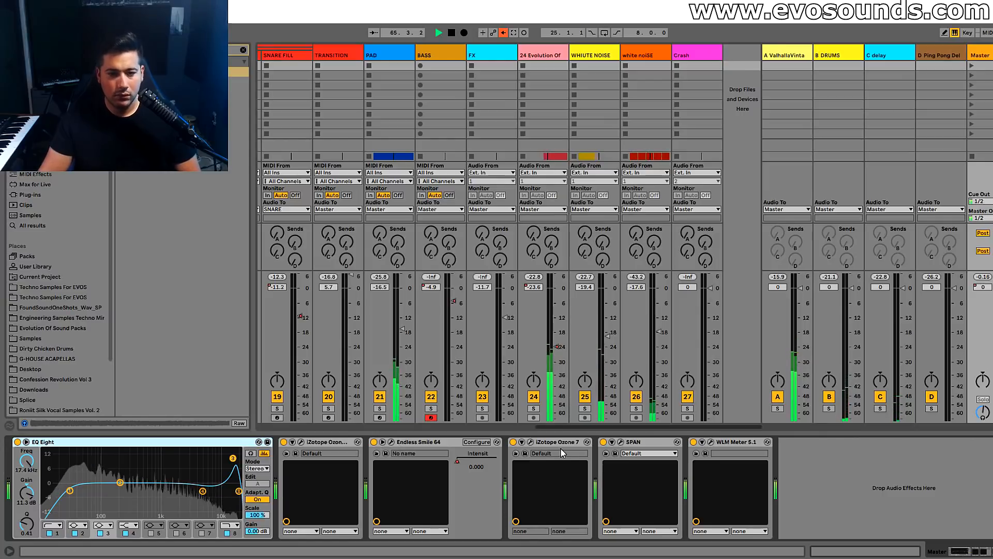
left_click(621, 442)
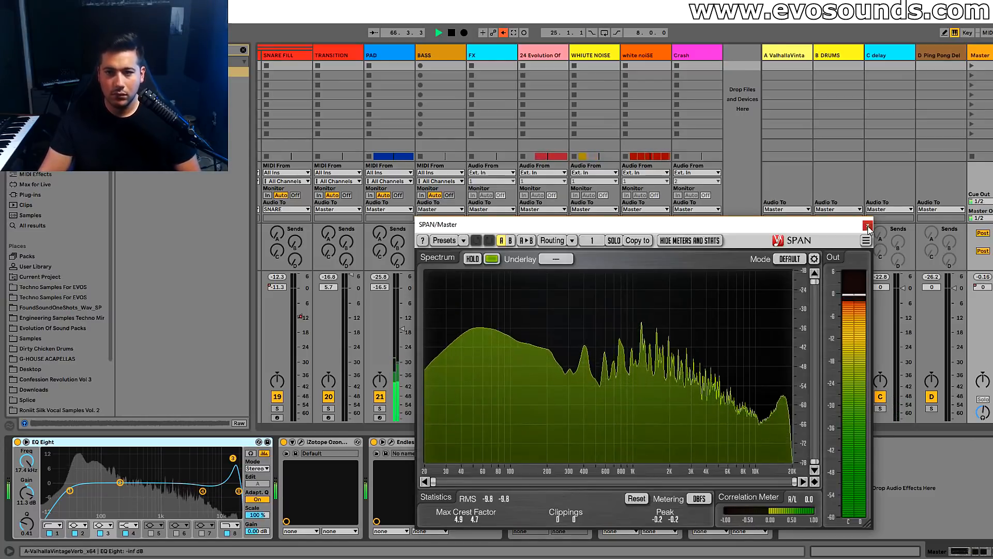
key("Tab")
scroll(634, 292, "down", 15)
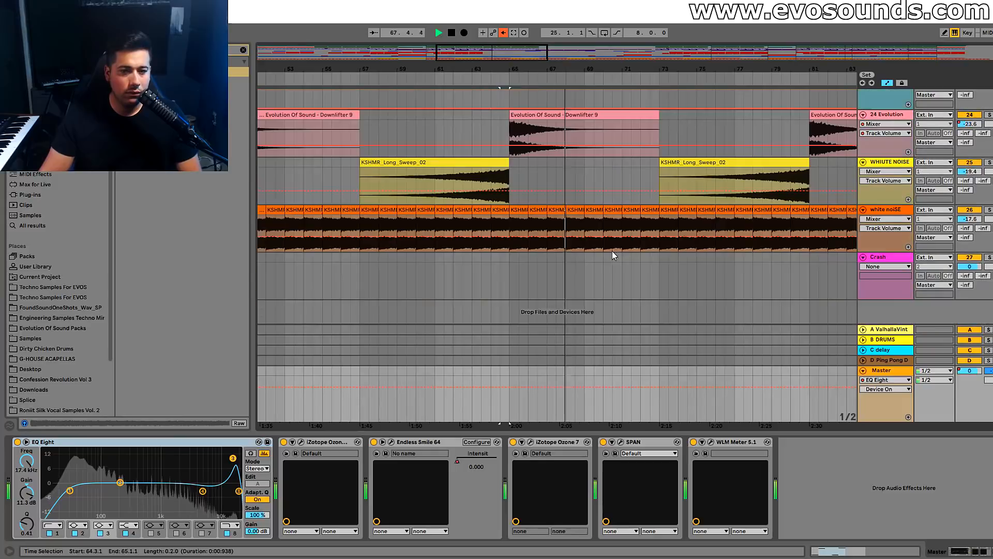
Lower the white noiSE track's volume automation to -37.0 dB from bar 65 onward
left_click(520, 240)
left_click_drag(519, 239, 519, 245)
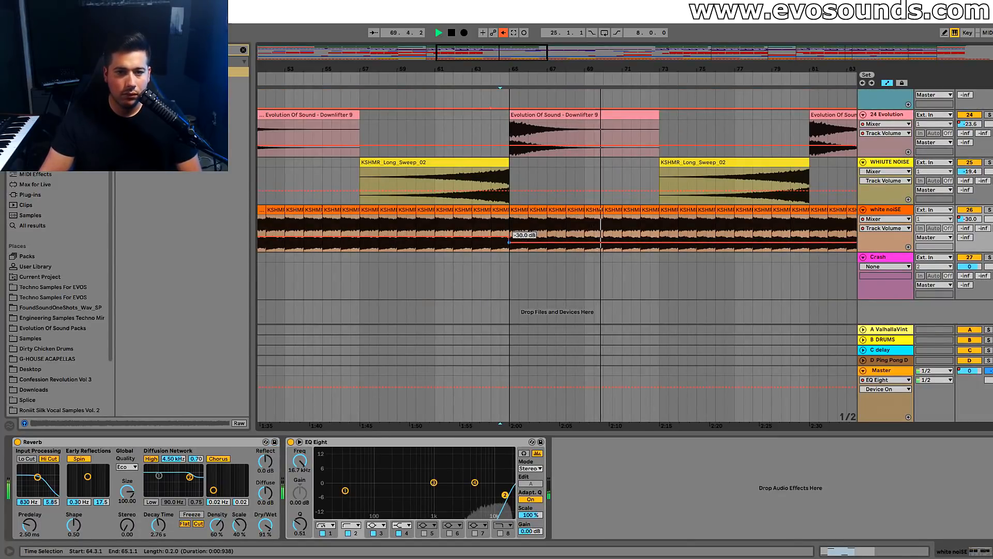
left_click_drag(470, 53, 497, 51)
left_click_drag(369, 242, 368, 245)
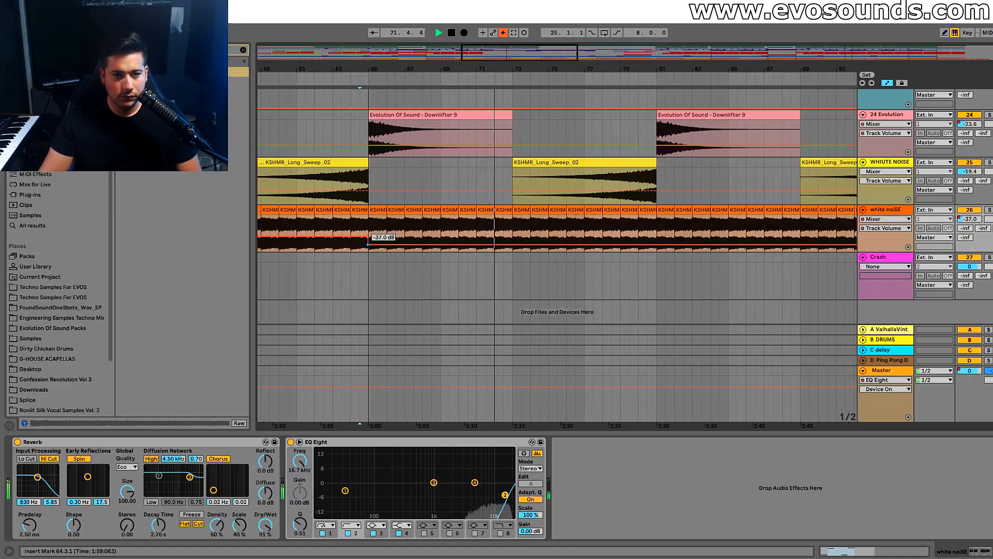
left_click_drag(578, 52, 603, 52)
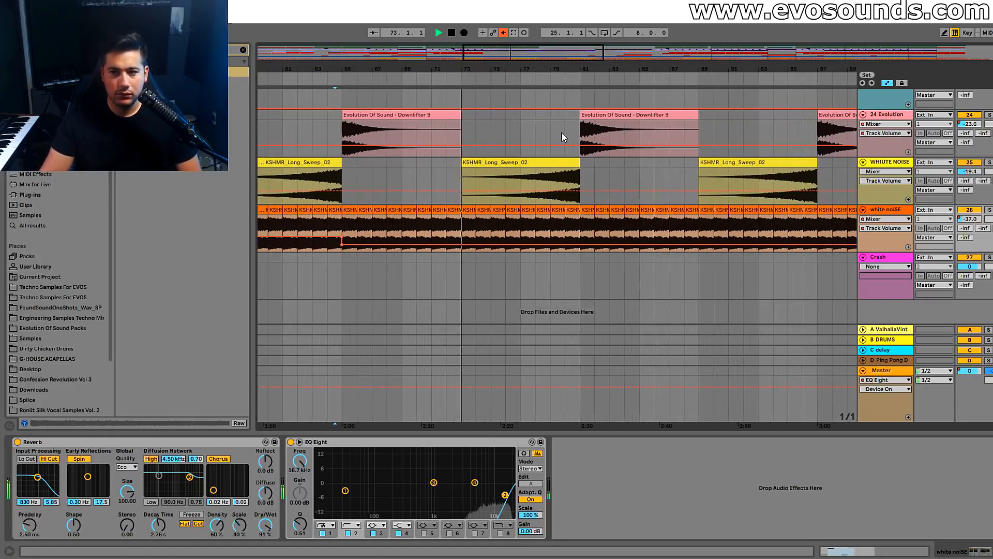
left_click(343, 244)
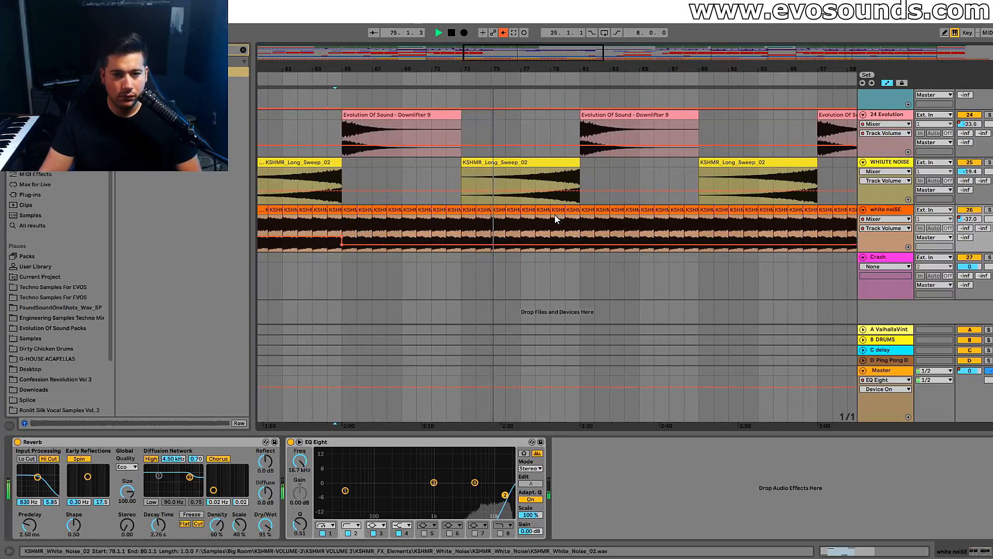
Lower the white noiSE track's volume automation to -48.0 dB from bar 81 onward
left_click(566, 228)
left_click_drag(529, 54, 541, 53)
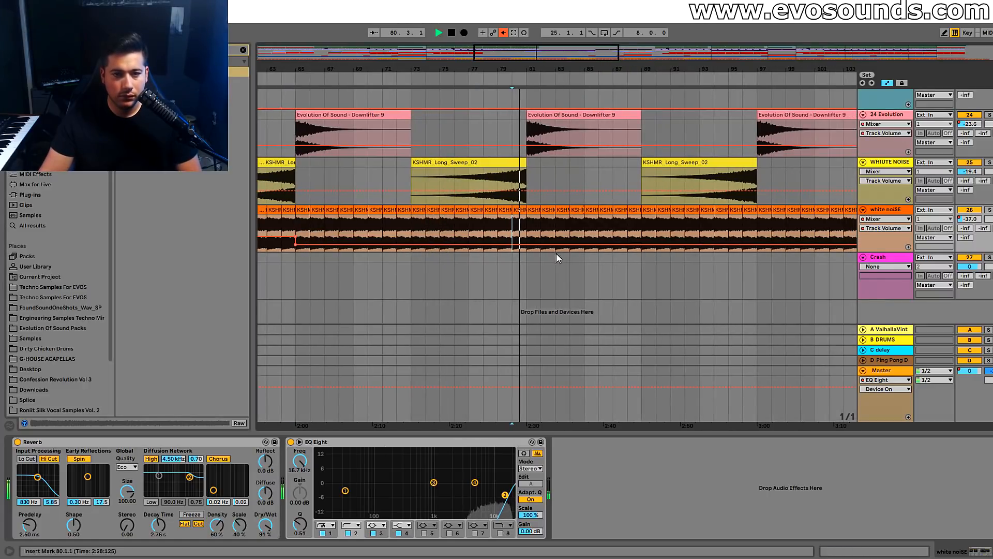
left_click(527, 245)
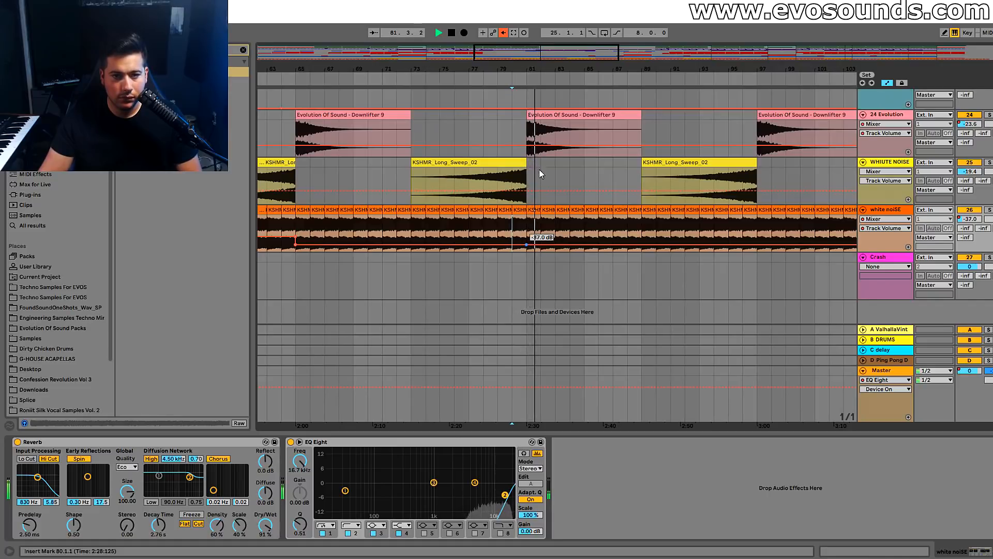
left_click_drag(527, 52, 555, 54)
scroll(513, 181, "up", 3)
scroll(506, 200, "down", 3)
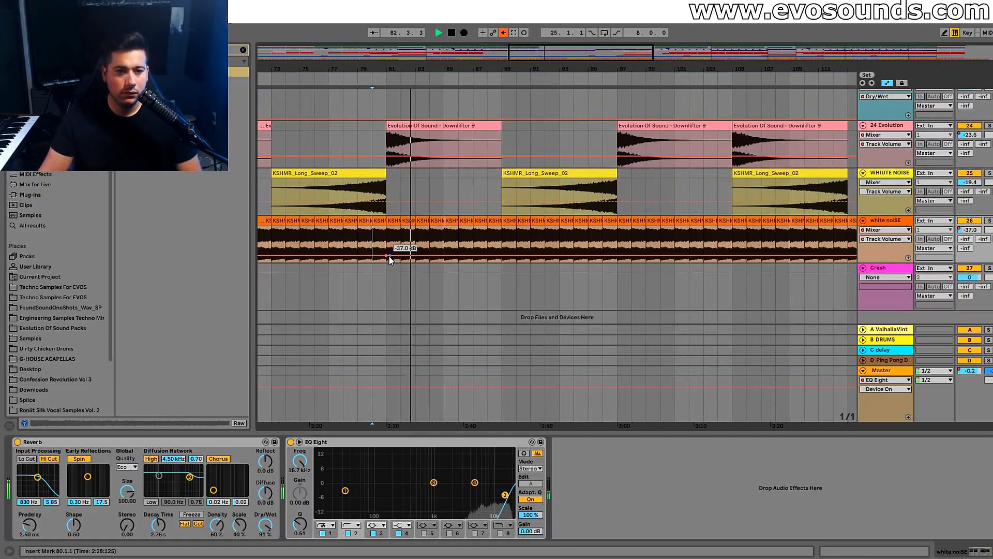
left_click_drag(397, 258, 396, 260)
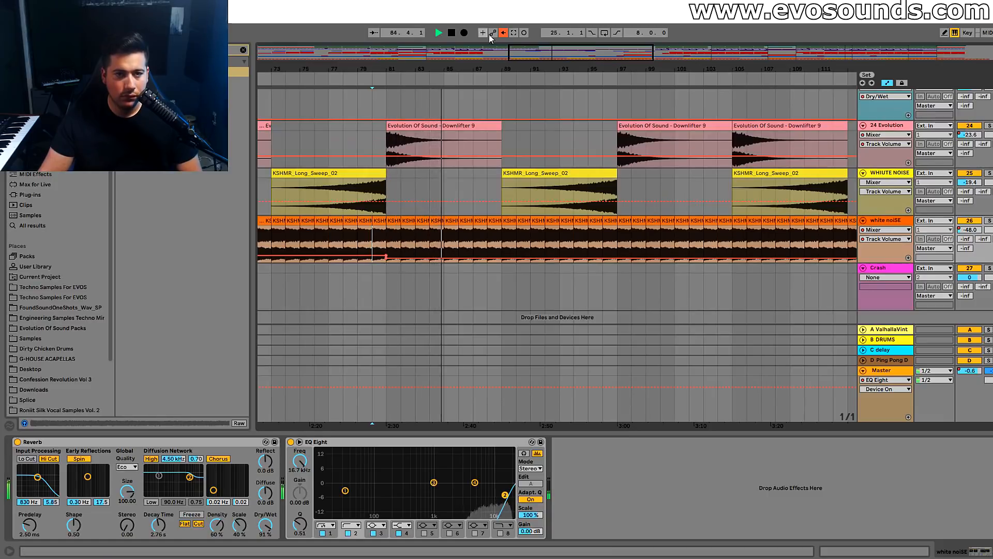
Drop the white noiSE track's volume automation to -58.0 dB at bar 97, where the second downlifter starts
left_click_drag(541, 48, 552, 49)
scroll(523, 199, "up", 3)
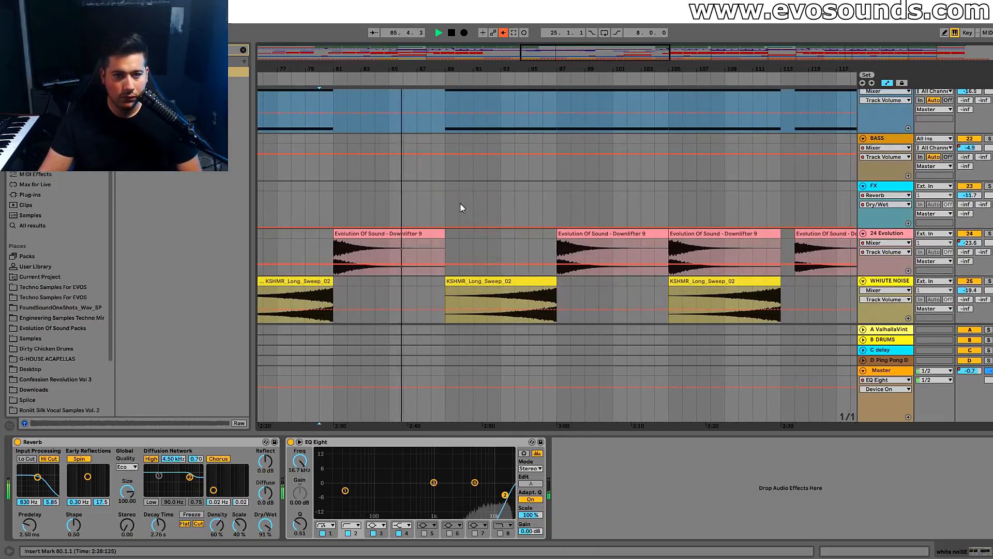
scroll(566, 234, "up", 2)
scroll(581, 255, "down", 5)
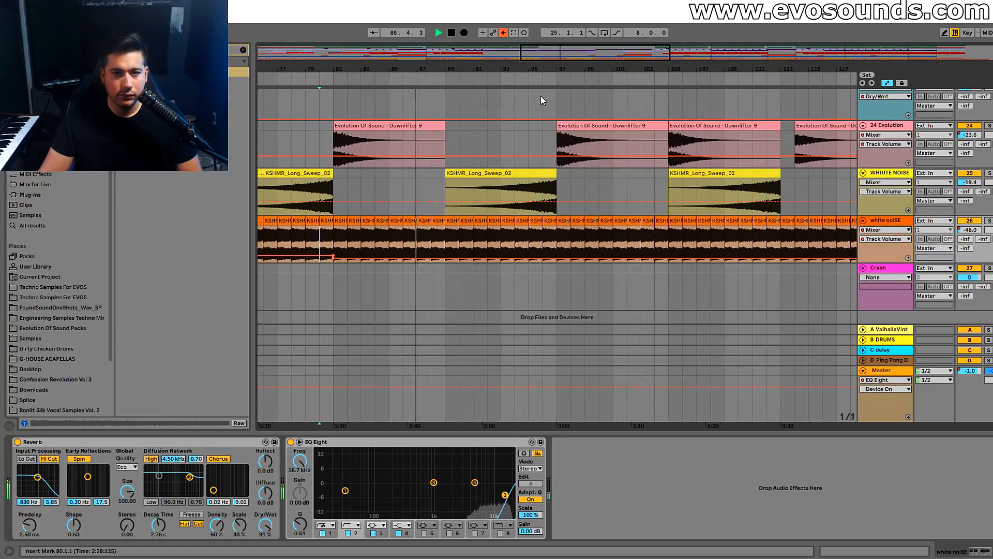
left_click_drag(579, 52, 606, 54)
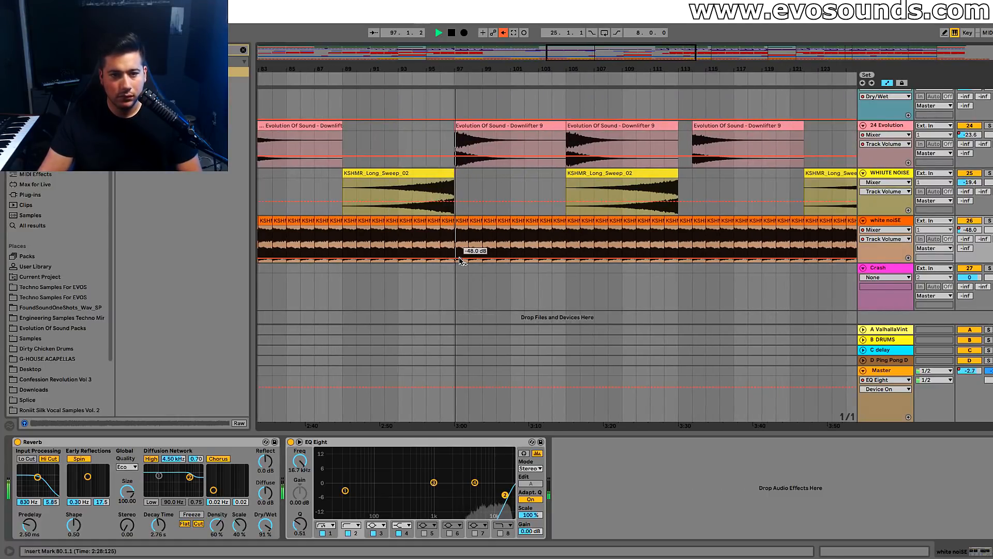
left_click_drag(462, 258, 454, 259)
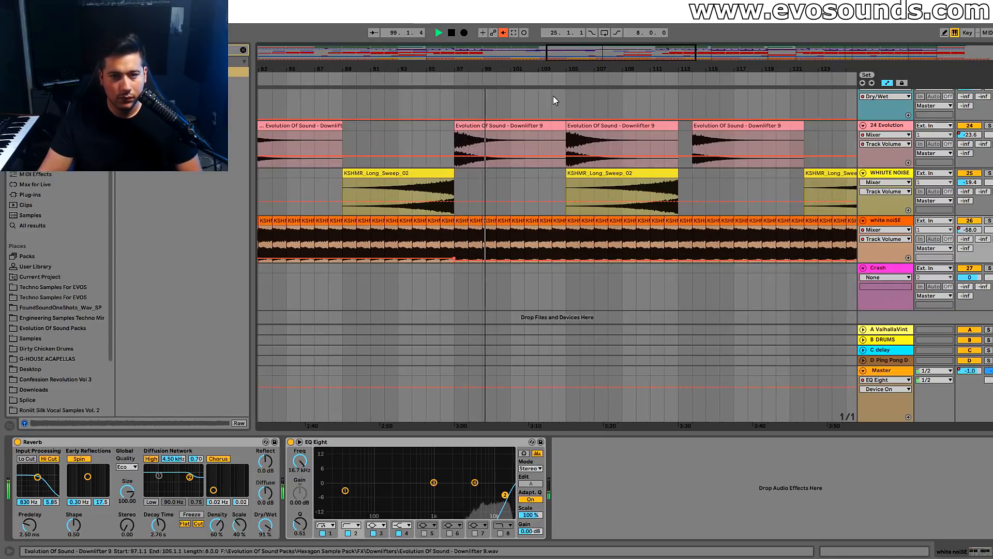
Delete the white noiSE clips from bar 97 to bar 114, leaving the build-up clear of that layer
key("minus")
left_click(530, 207)
key("space")
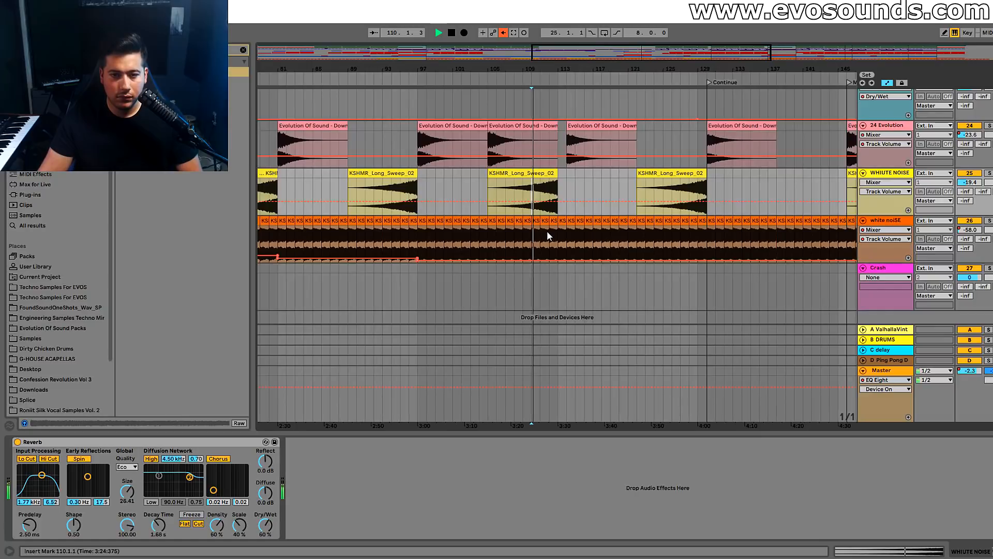
left_click_drag(425, 221, 557, 260)
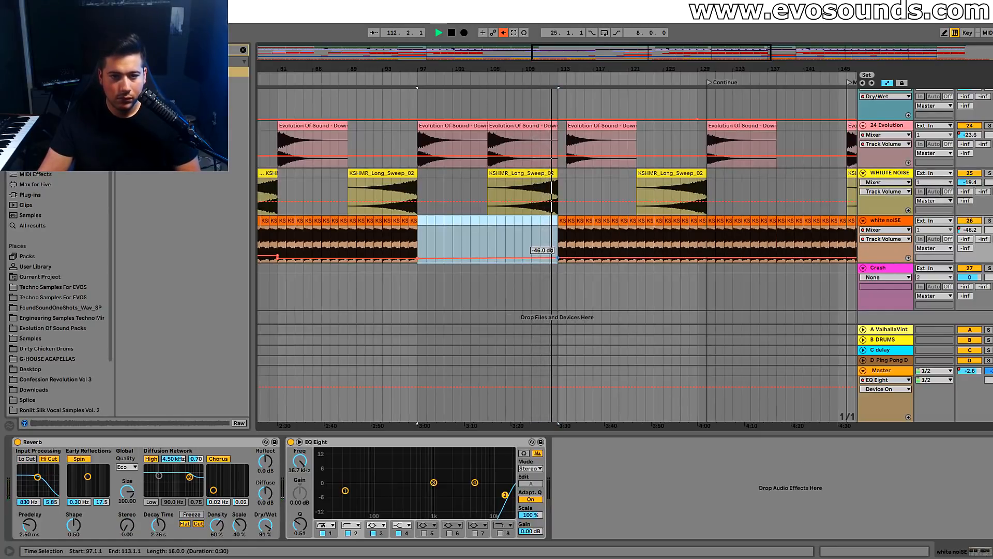
scroll(576, 245, "up", 3)
left_click(562, 296)
key("Delete")
Raise the white noiSE volume automation to -28.0 dB at bar 114, where its clips resume
scroll(561, 296, "up", 3)
scroll(546, 272, "down", 3)
left_click_drag(535, 252, 536, 246)
mouse_move(549, 69)
left_mouse_down()
mouse_move(549, 39)
mouse_move(553, 69)
mouse_move(562, 69)
left_mouse_up()
scroll(538, 248, "up", 1)
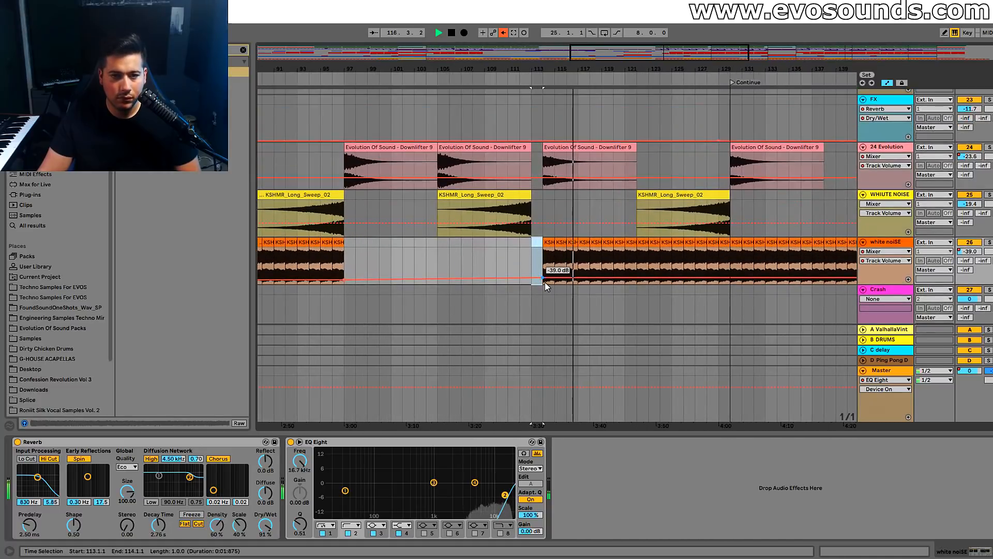
left_click_drag(537, 278, 537, 276)
left_click_drag(543, 276, 543, 275)
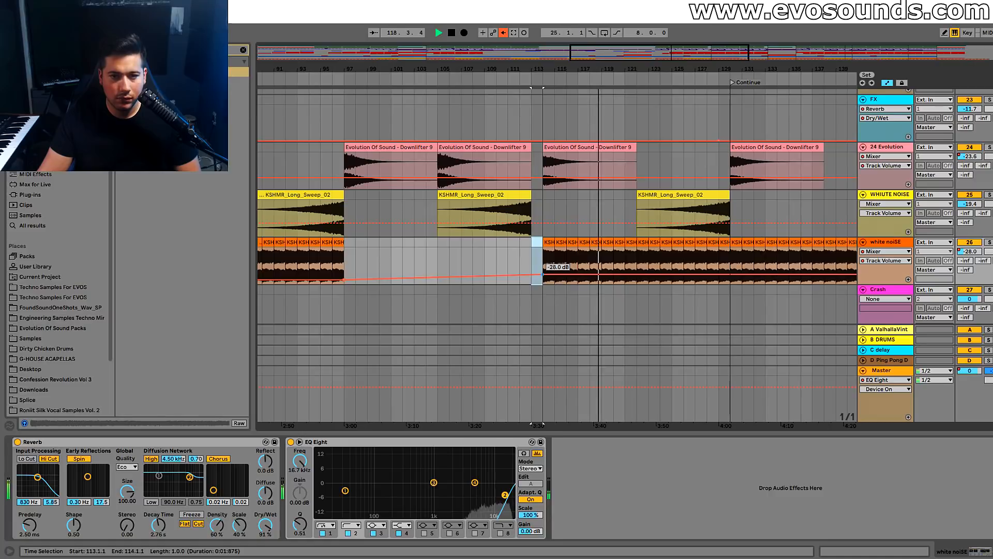
Play from bar 113 and examine where the hi-hat, oh, percussion and bass clips enter after the break
key("space")
left_click(535, 262)
key("space")
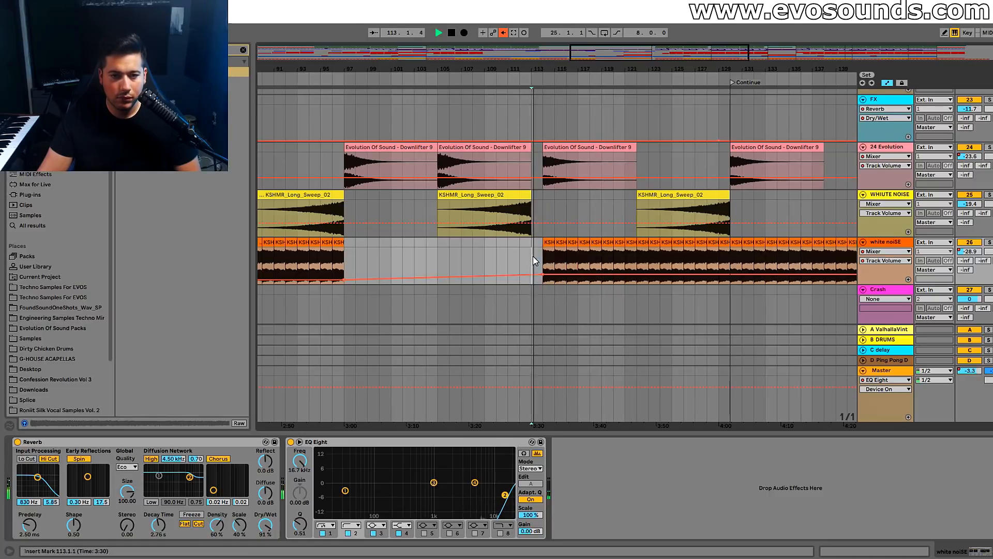
scroll(587, 235, "up", 10)
scroll(588, 230, "up", 15)
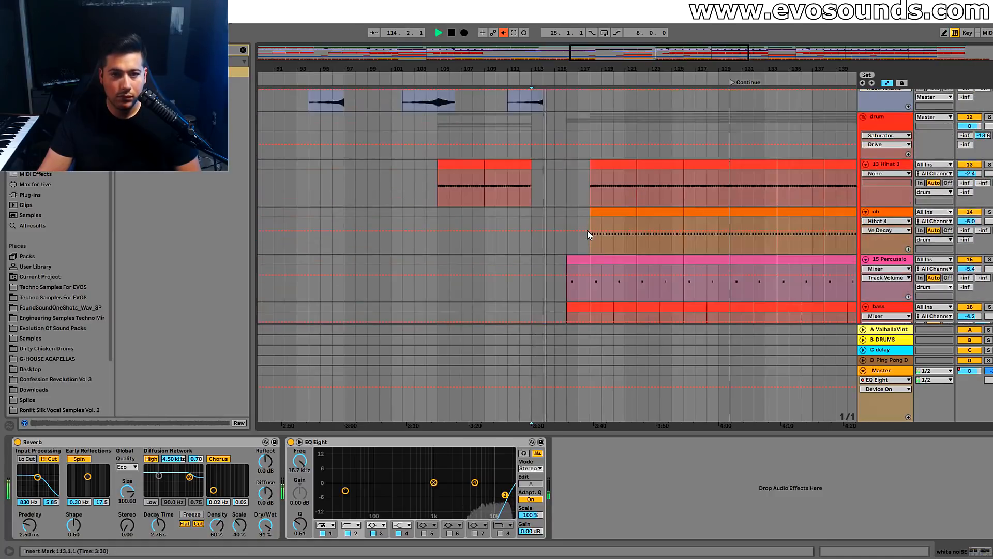
scroll(588, 231, "up", 3)
scroll(645, 124, "down", 15)
scroll(651, 194, "down", 4)
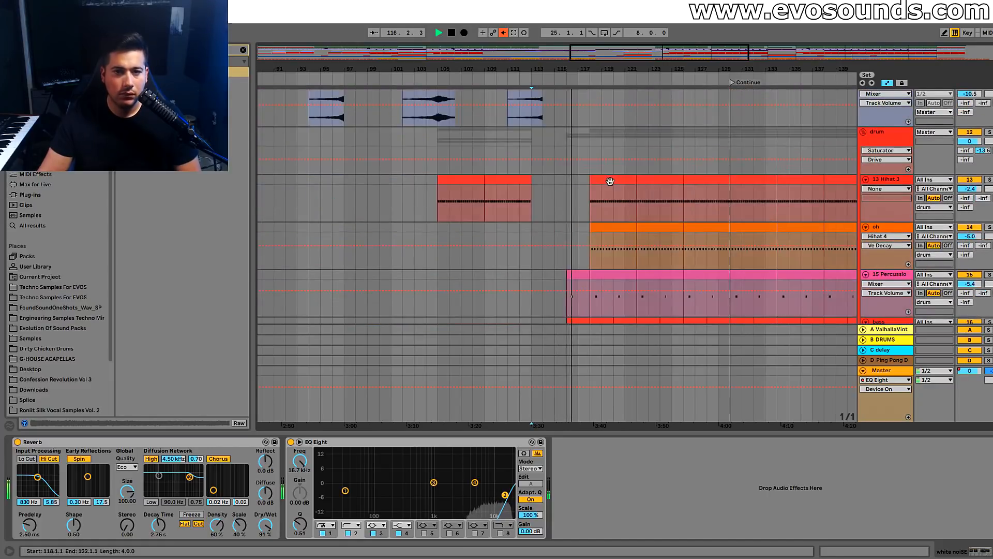
Replay the transition from bar 113 and review the MAIN LEAD, sustained, ARP and DOWNLIFTER 2 tracks
key("space")
scroll(582, 181, "up", 2)
scroll(577, 161, "up", 5)
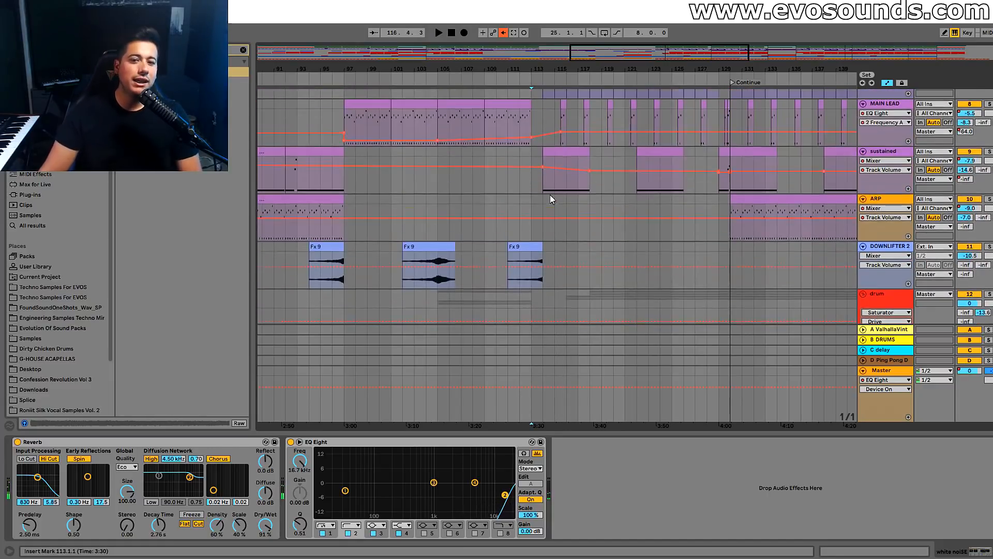
left_click(522, 202)
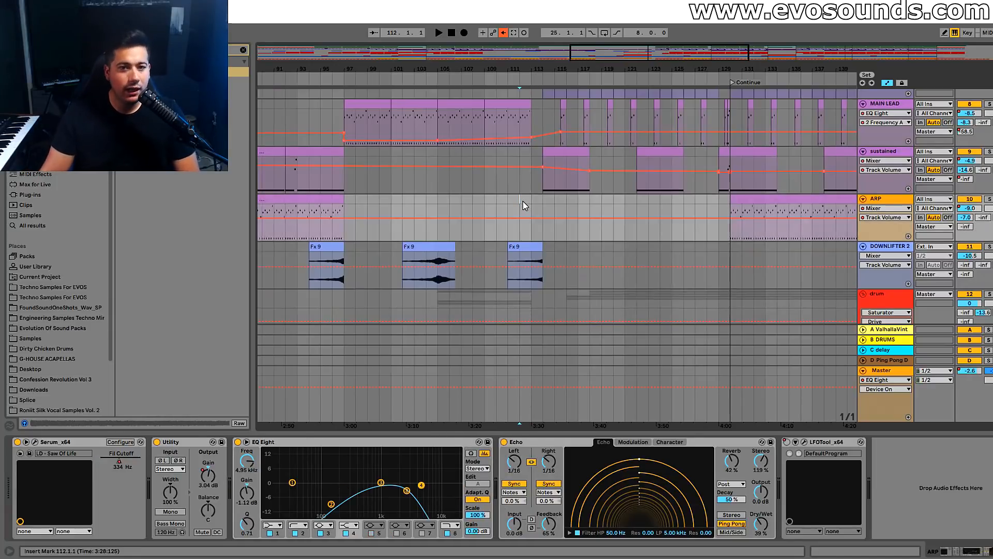
key("space")
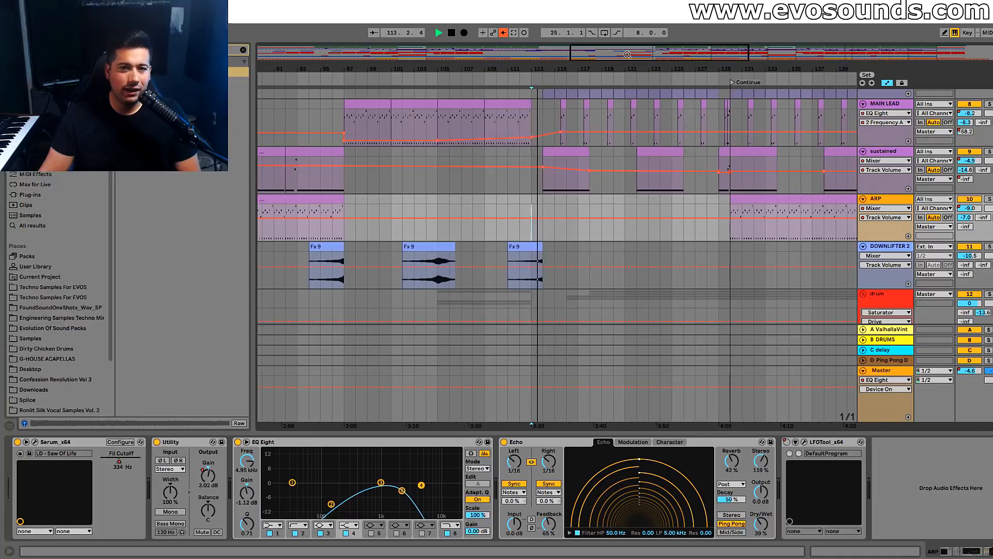
scroll(595, 160, "up", 2)
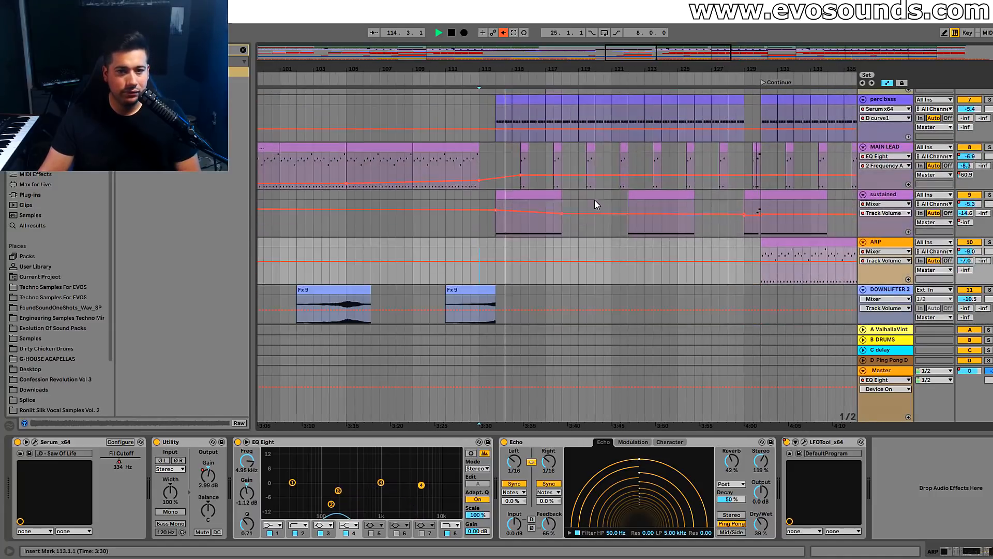
Inspect the Fx 9 clip before bar 114 and show the MAIN LEAD's Ping Pong Delay Dry/Wet automation
left_click(492, 290)
scroll(564, 222, "up", 4)
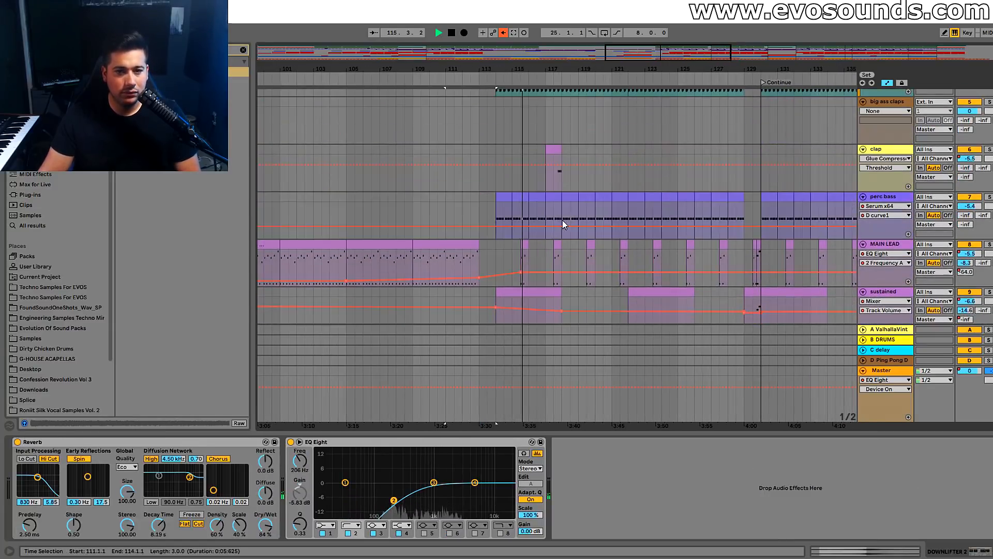
scroll(661, 184, "down", 4)
left_click(884, 147)
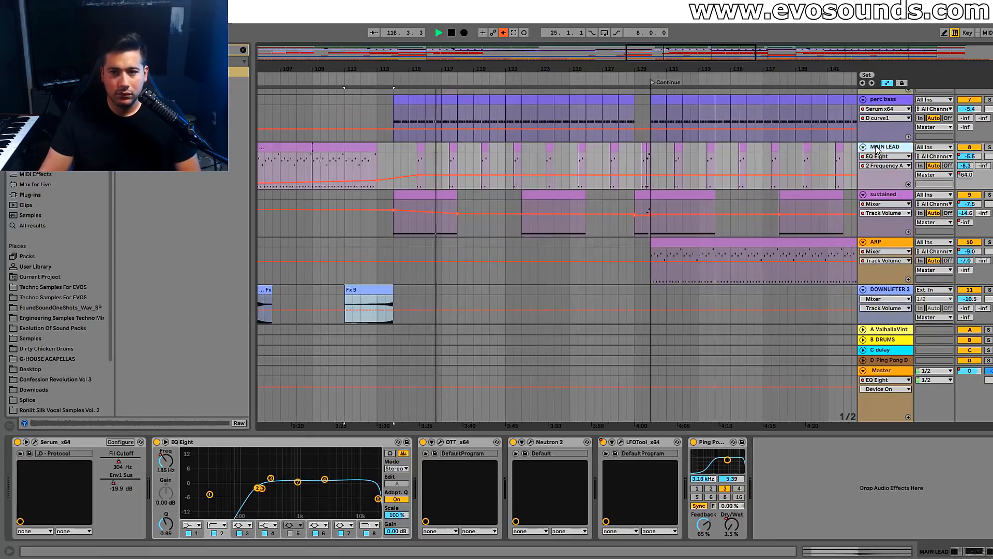
left_click(731, 525)
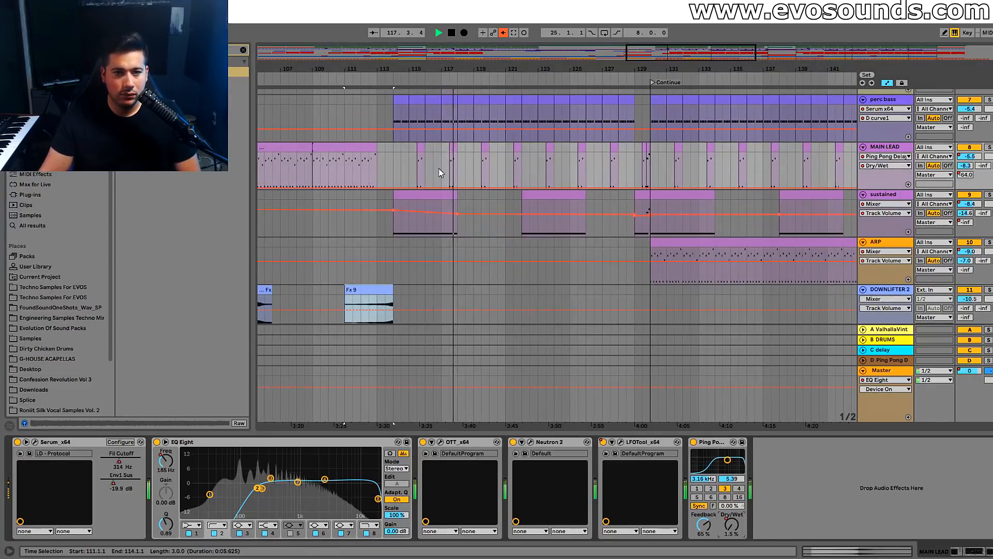
Check the drum tracks after bar 115 during playback, then survey the lead tracks across the whole arrangement
scroll(533, 204, "down", 8)
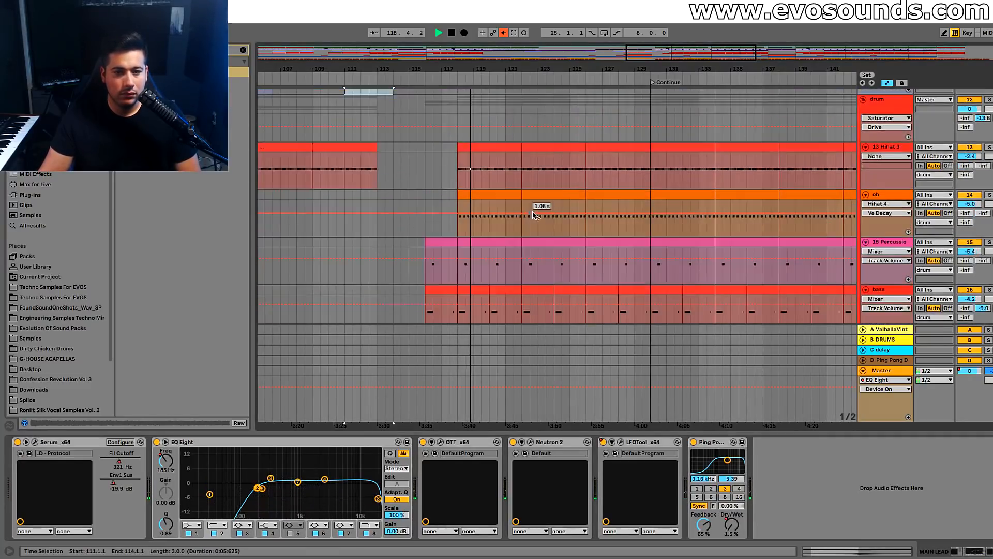
left_click_drag(738, 61, 745, 24)
scroll(347, 216, "up", 3)
key("space")
scroll(417, 201, "up", 8)
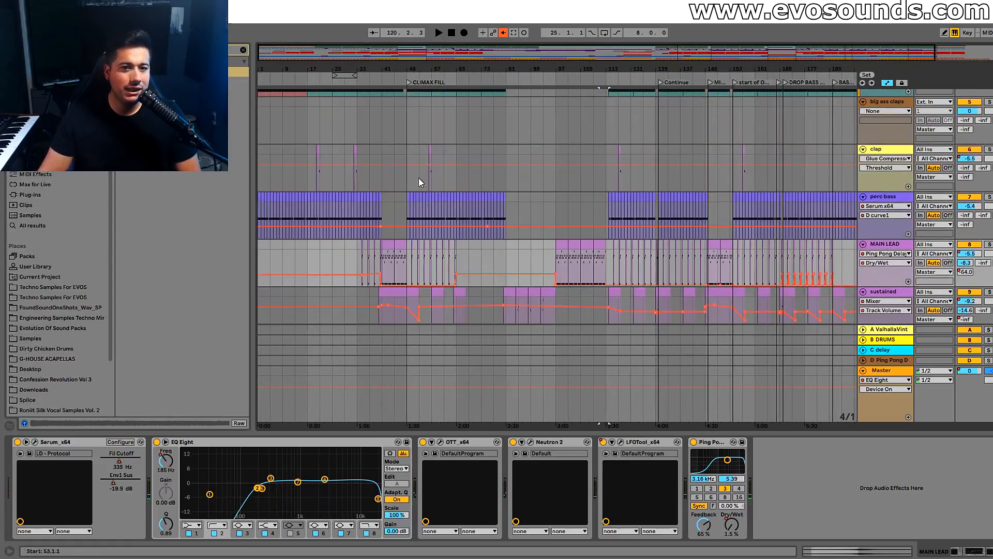
Play from CLIMAX FILL at bar 49 and compare its drum, snare fill, transition and pad clips with the section before Continue
scroll(418, 178, "up", 5, "ctrl")
left_click(441, 125)
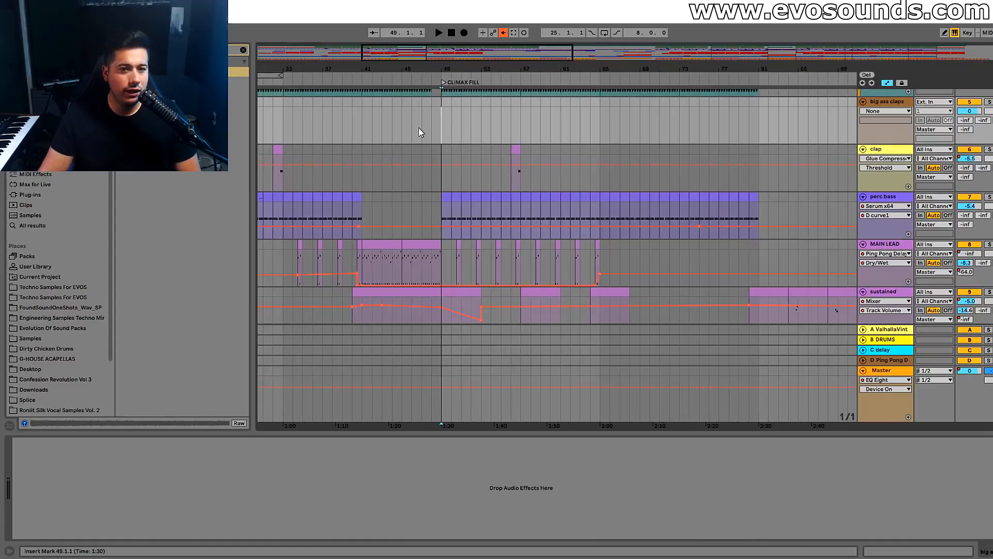
key("space")
scroll(471, 137, "down", 7)
scroll(461, 162, "up", 2)
scroll(466, 160, "down", 5)
scroll(466, 154, "down", 4)
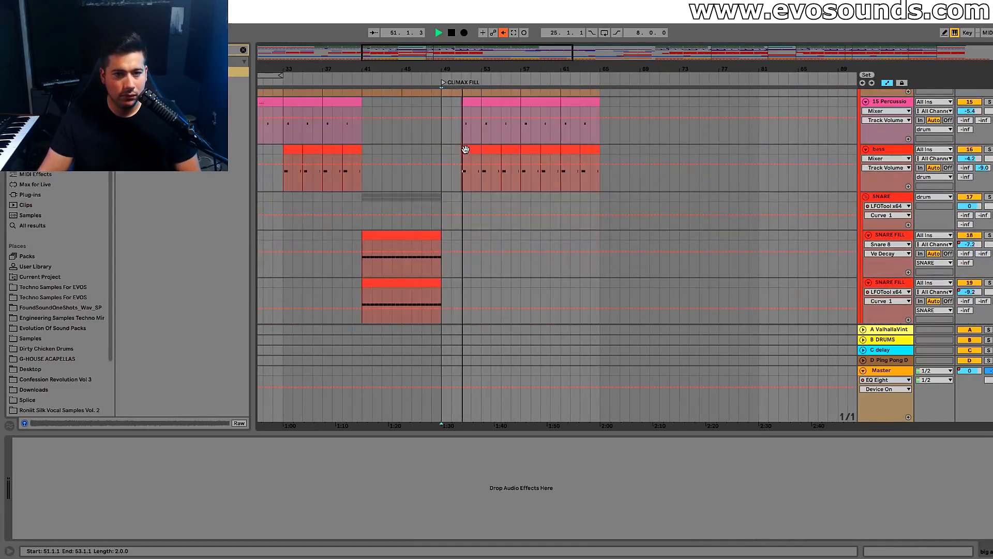
scroll(465, 154, "down", 3, "ctrl")
scroll(645, 193, "down", 2, "ctrl")
scroll(645, 193, "up", 8)
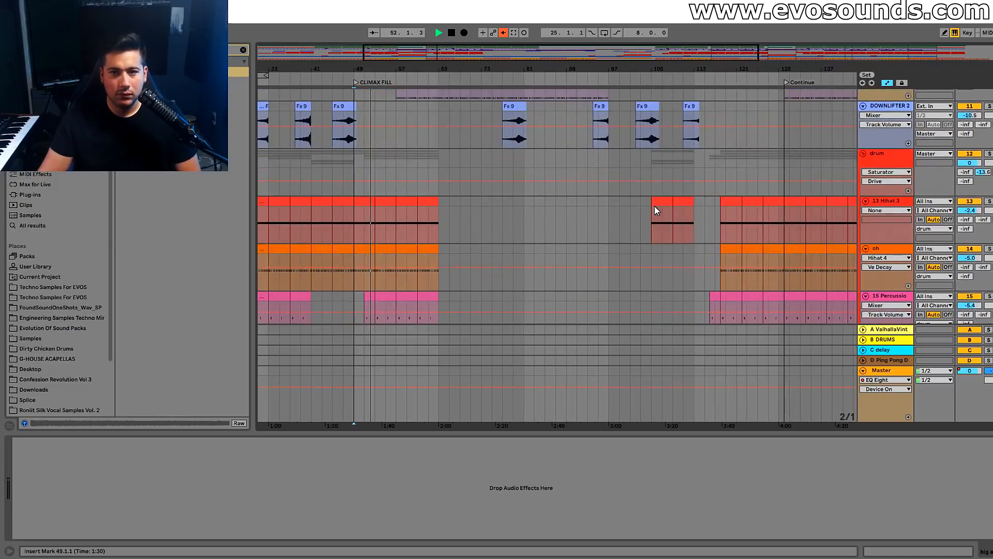
scroll(653, 207, "down", 10)
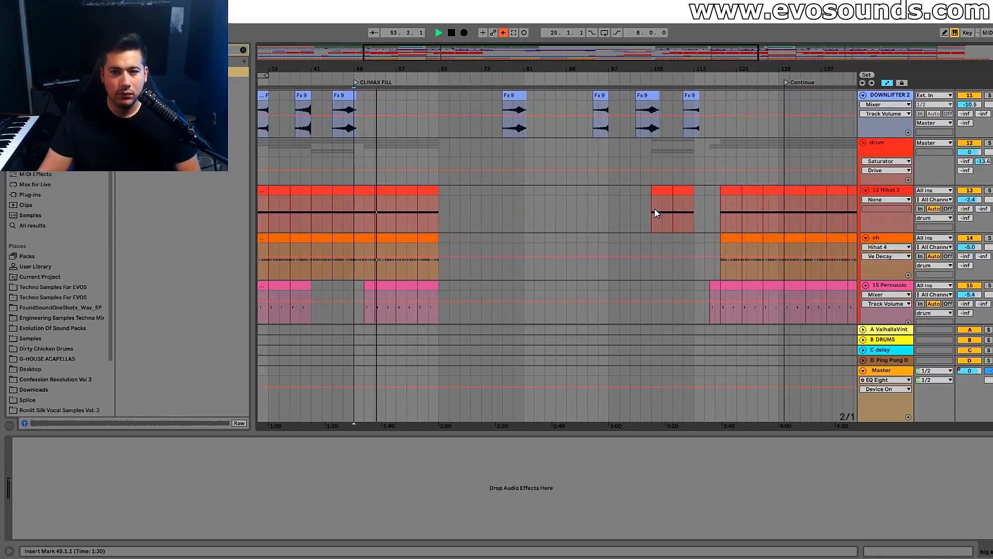
scroll(648, 204, "down", 6)
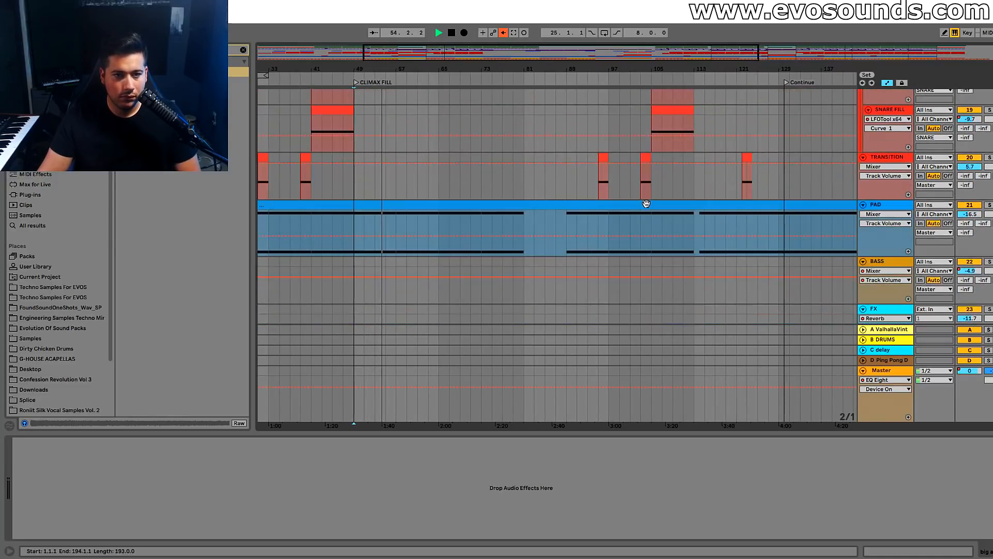
Review the Master's EQ Eight and the lead tracks around Continue, then look over the full arrangement
left_click(575, 155)
left_click(694, 158)
left_click_drag(714, 52, 714, 83)
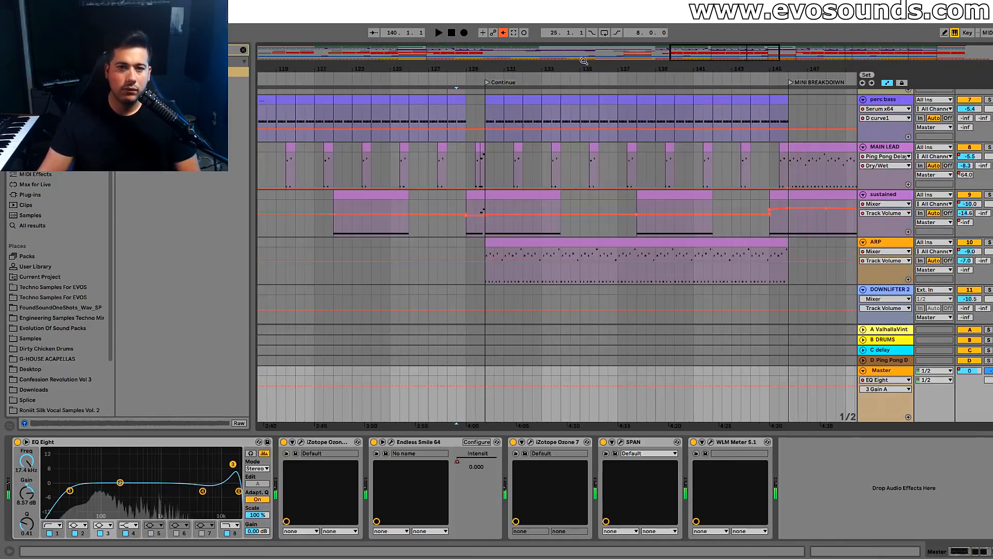
left_click_drag(688, 51, 688, 16)
scroll(476, 224, "up", 3)
left_click_drag(634, 69, 631, 54)
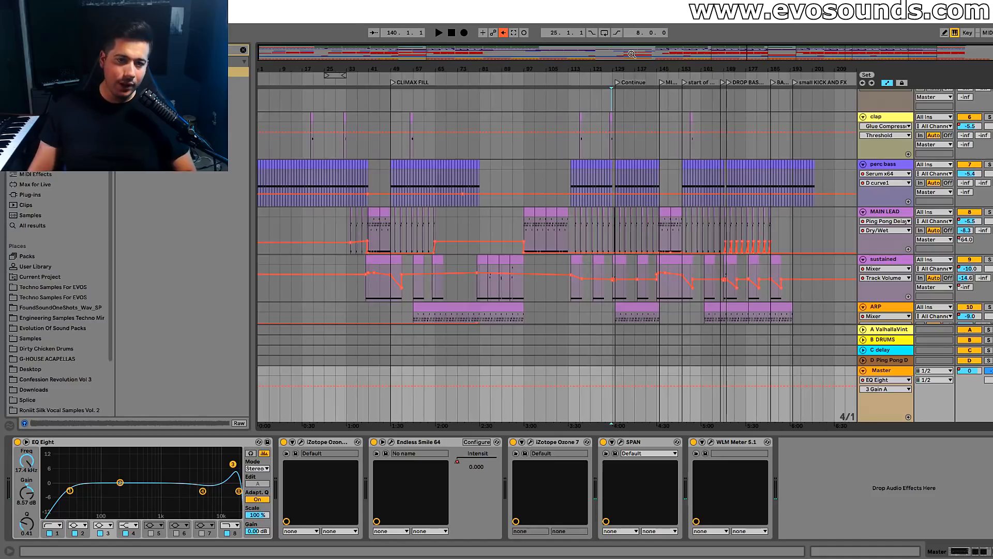
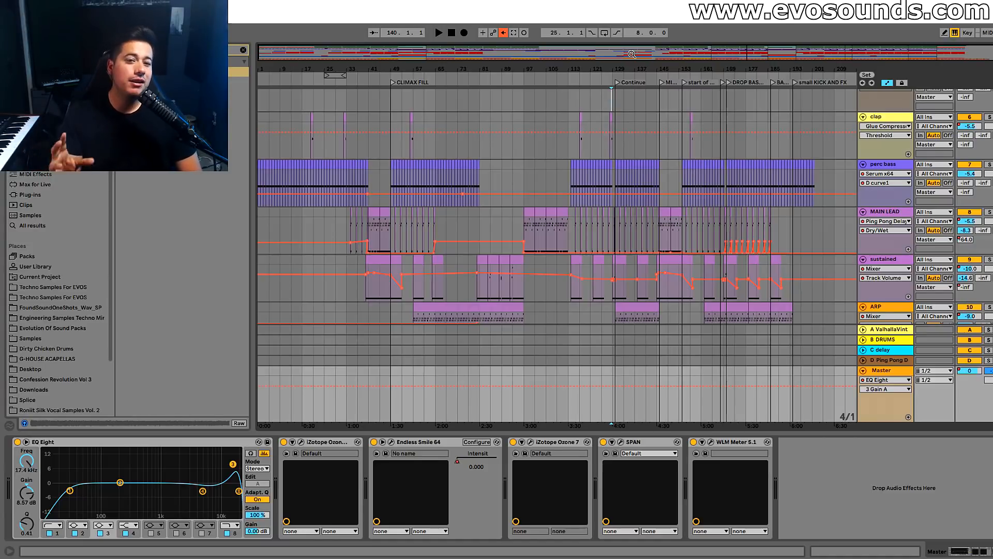
Collapse the KICKS group and survey the remaining tracks down to the white noise and Crash tracks
scroll(732, 142, "up", 10)
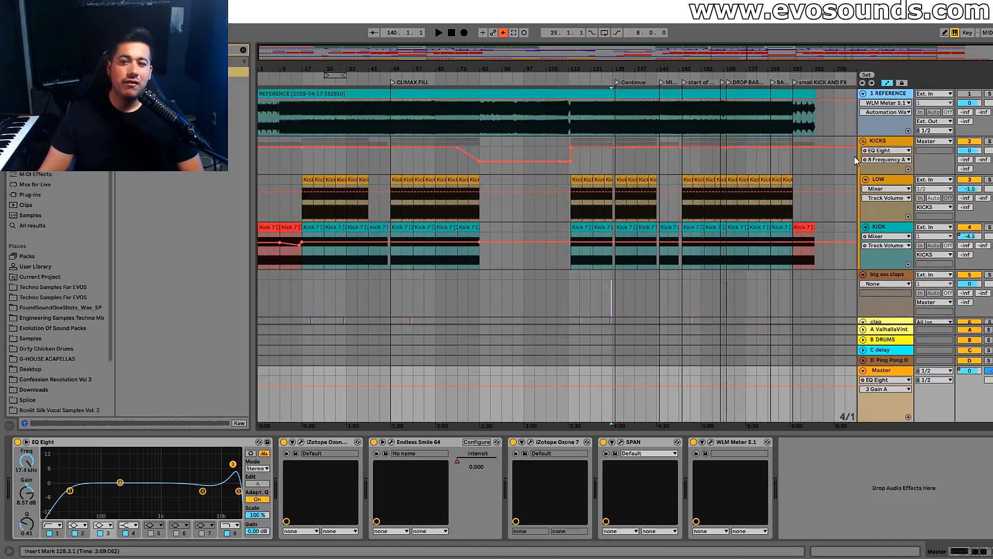
left_click(862, 141)
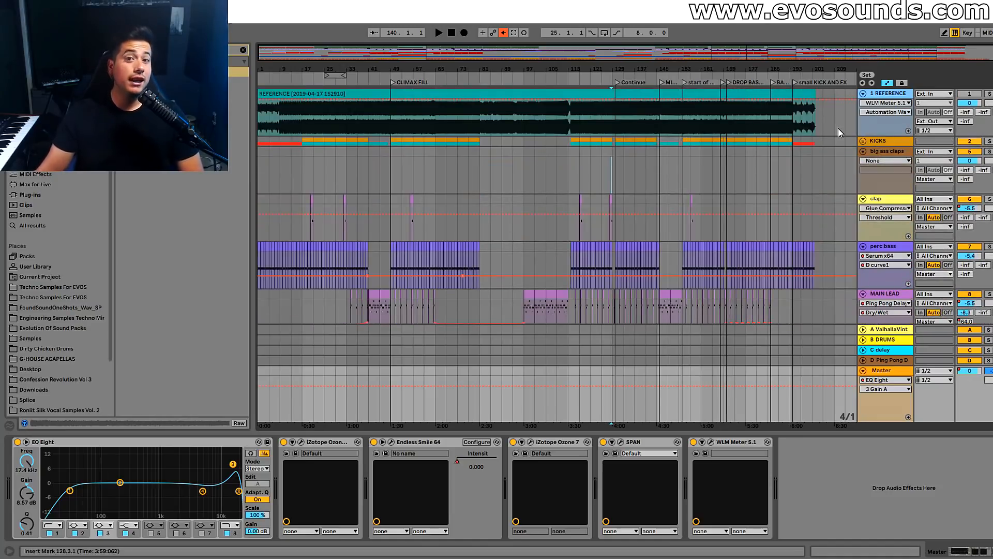
scroll(691, 238, "down", 15)
scroll(691, 238, "down", 12)
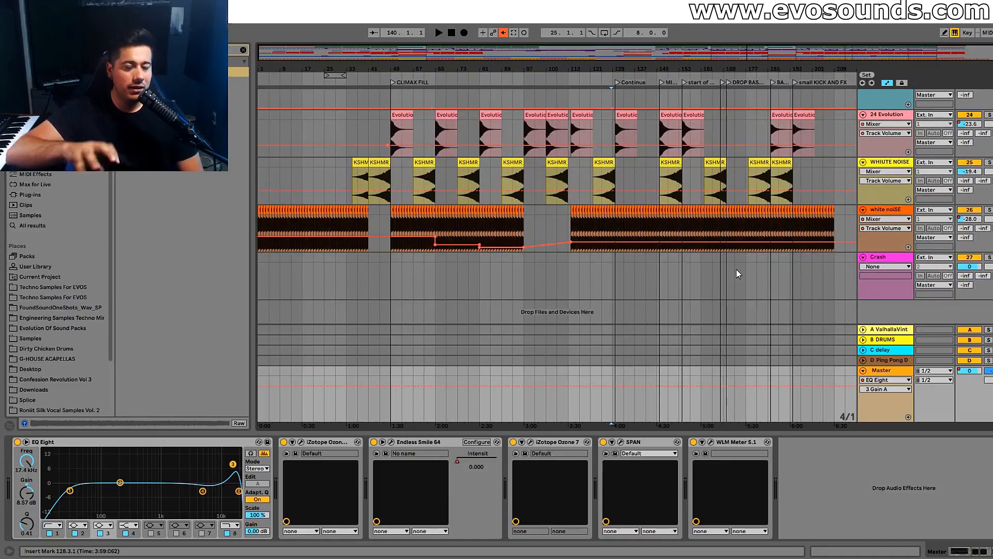
scroll(735, 266, "up", 20)
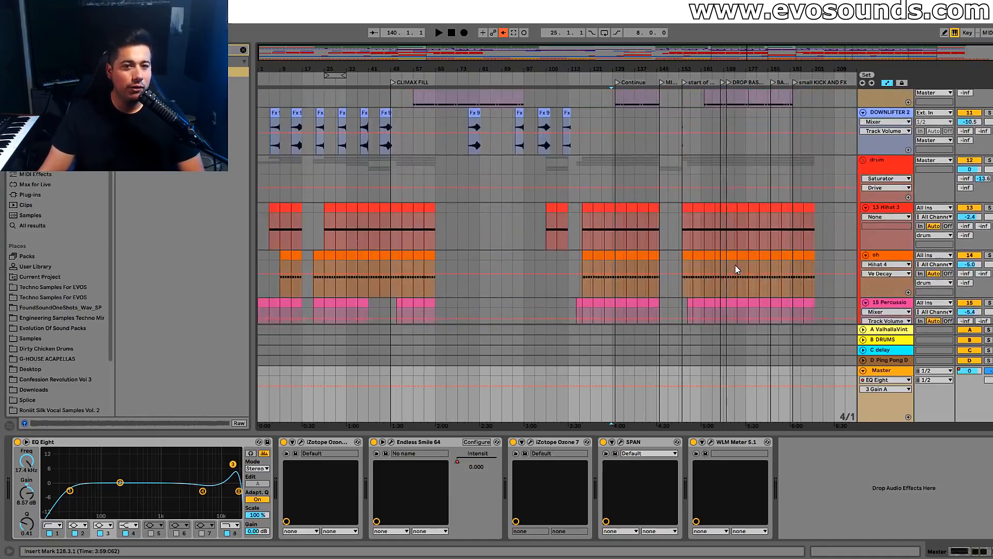
scroll(737, 269, "up", 5)
Solo the KICKS group and perc bass, and play them briefly from CLIMAX FILL at bar 49
left_click(988, 226)
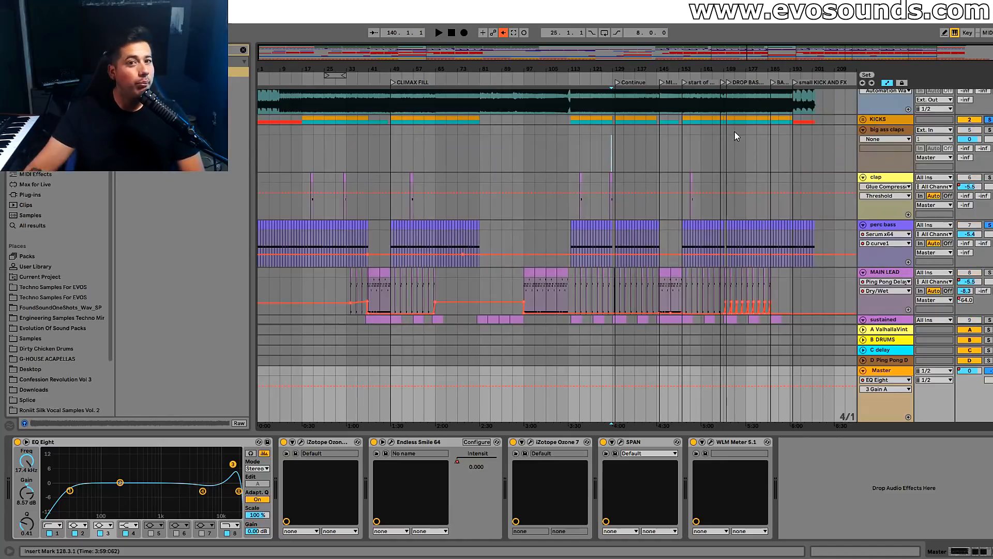
left_click(390, 145)
key("space")
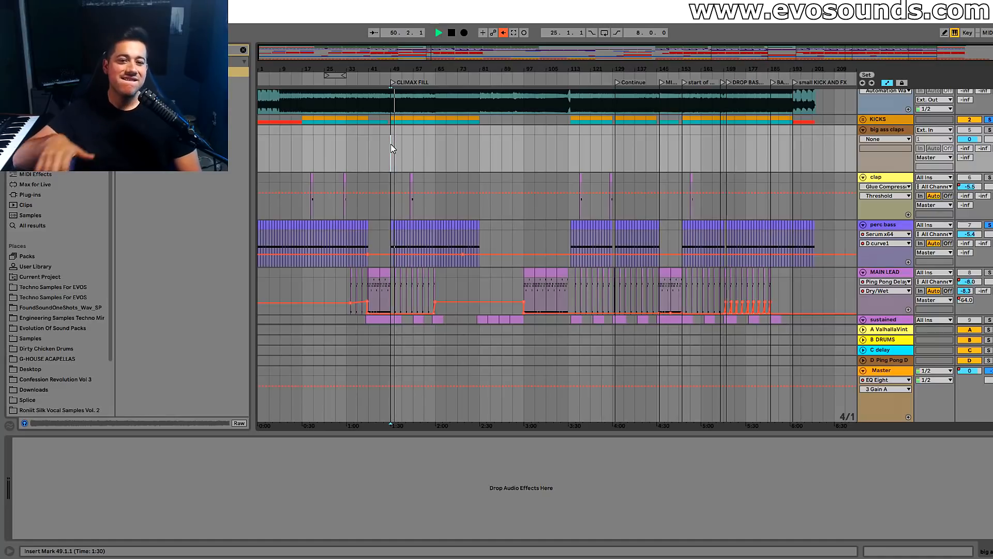
key("space")
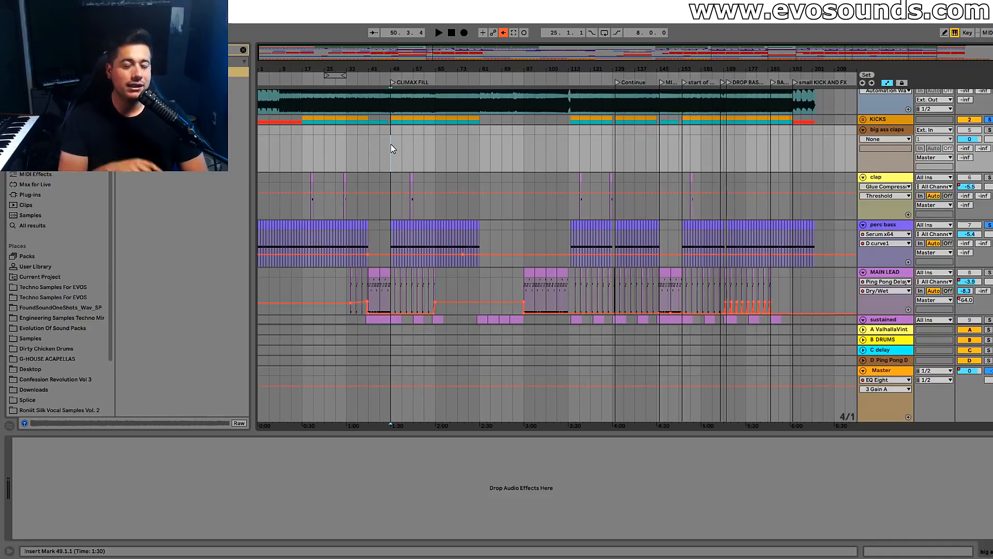
Inspect the WLM Meter and SPAN plug-in windows on the REFERENCE track and close them
scroll(385, 153, "up", 1)
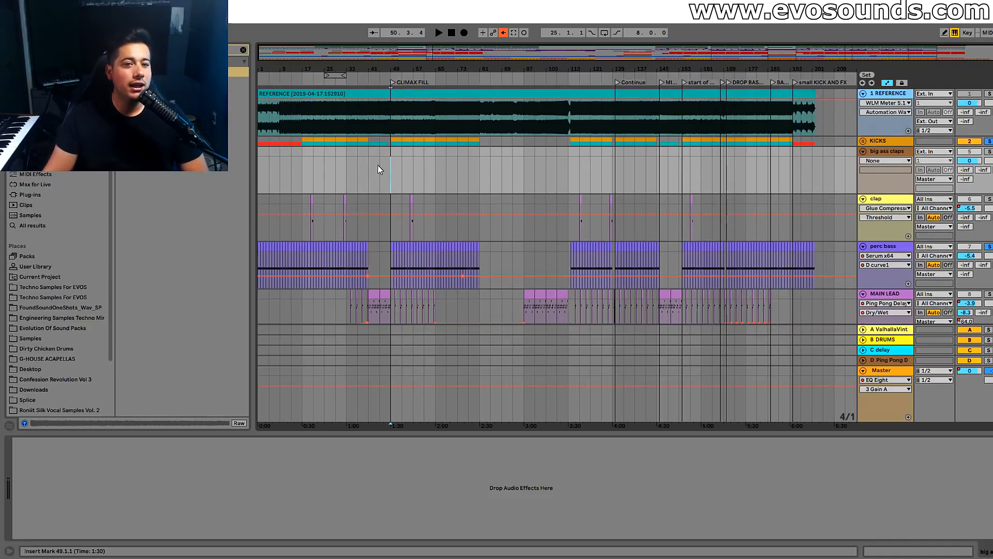
left_click(372, 93)
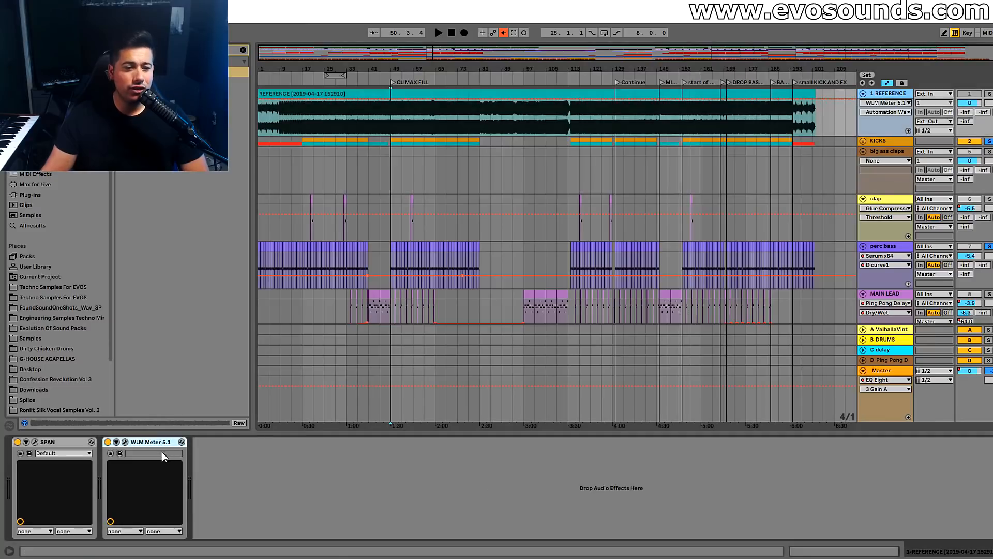
left_click(124, 442)
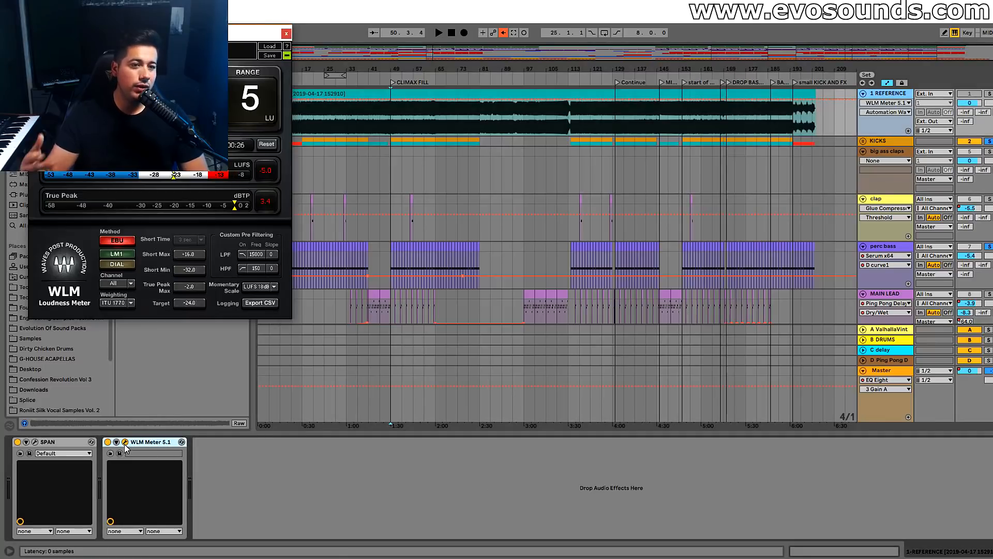
left_click(286, 33)
left_click(34, 442)
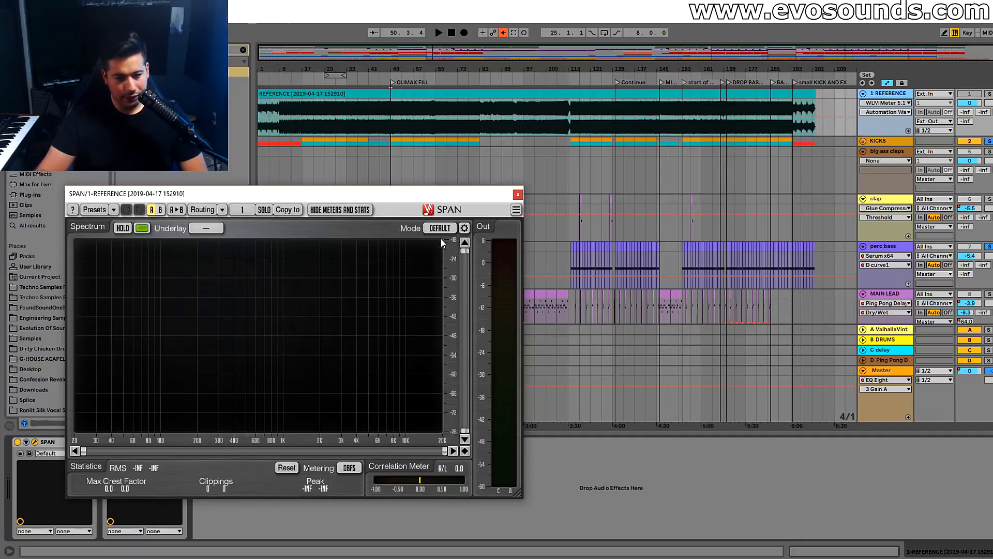
left_click(517, 195)
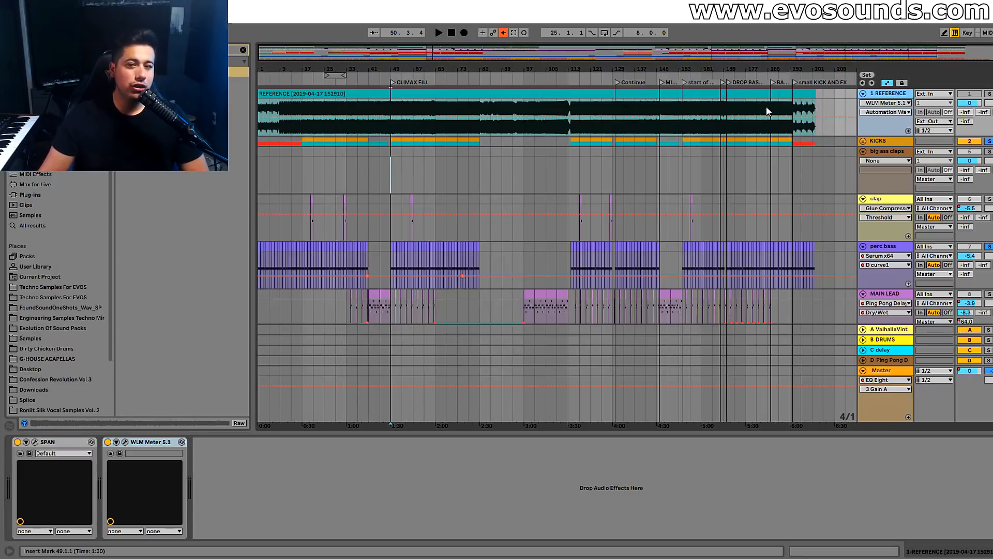